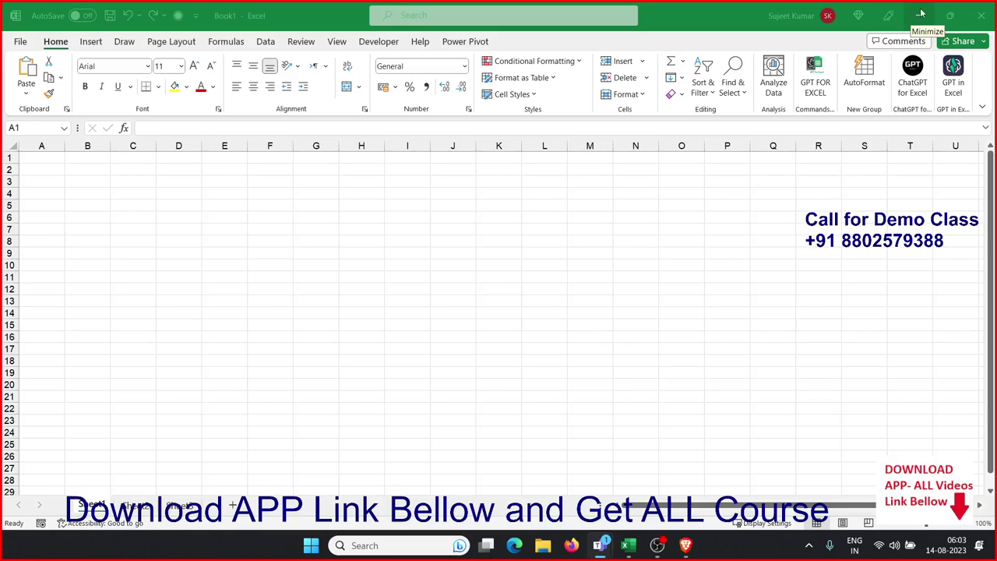
# Enter the Sales header in A1 and the formula =RANDBETWEEN(10,90) in A2.
pyautogui.click(659, 545)
pyautogui.click(662, 547)
pyautogui.click(39, 158)
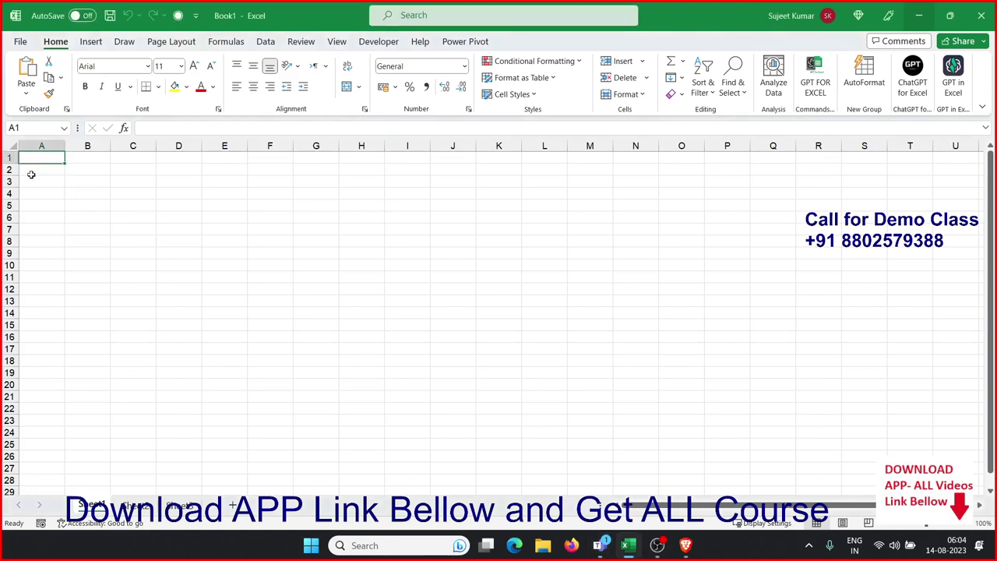
pyautogui.write('Sales')
pyautogui.press('Return')
pyautogui.write('=')
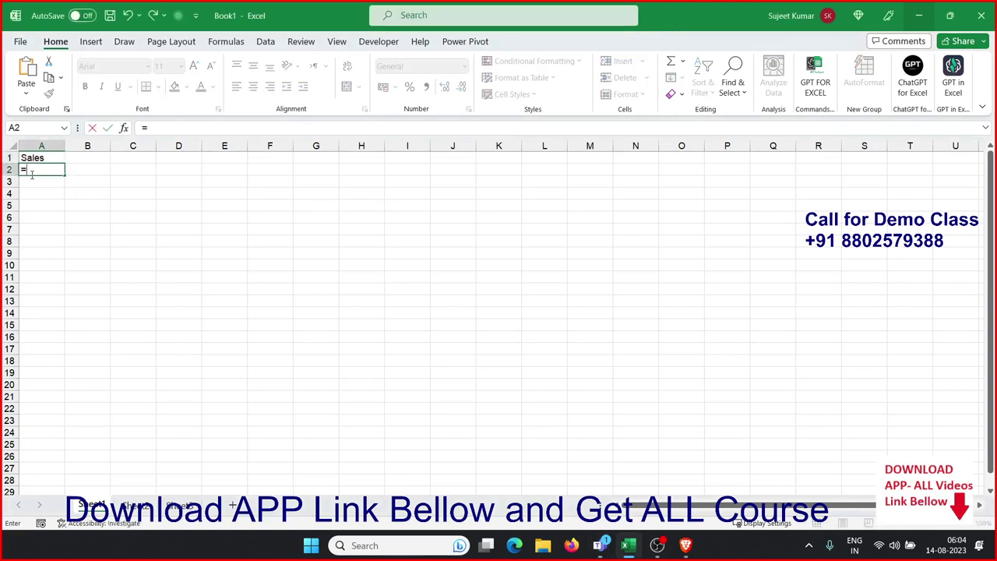
pyautogui.write('ra')
pyautogui.press('Down')
pyautogui.press('Down')
pyautogui.press('Down')
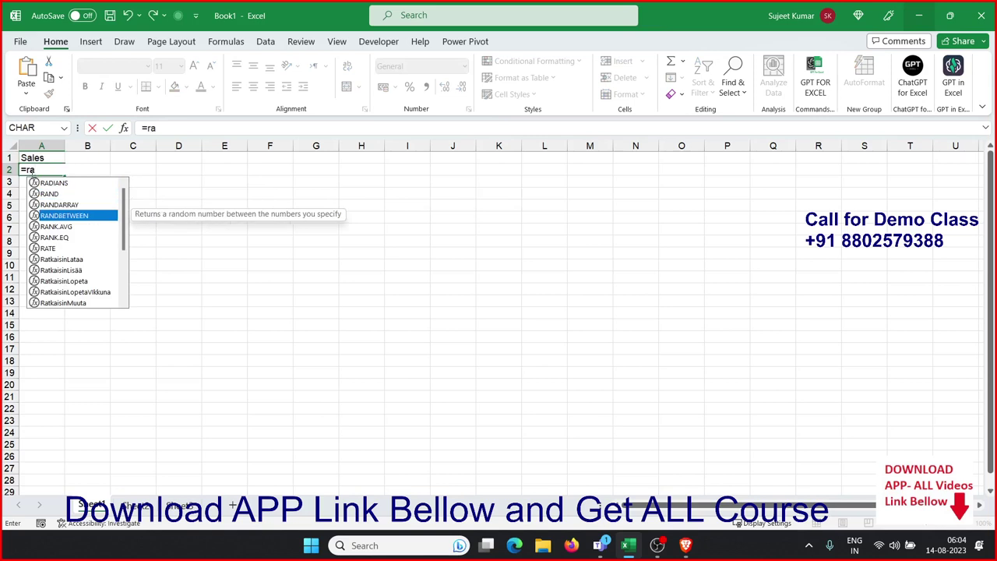
pyautogui.press('Tab')
pyautogui.write('10,90')
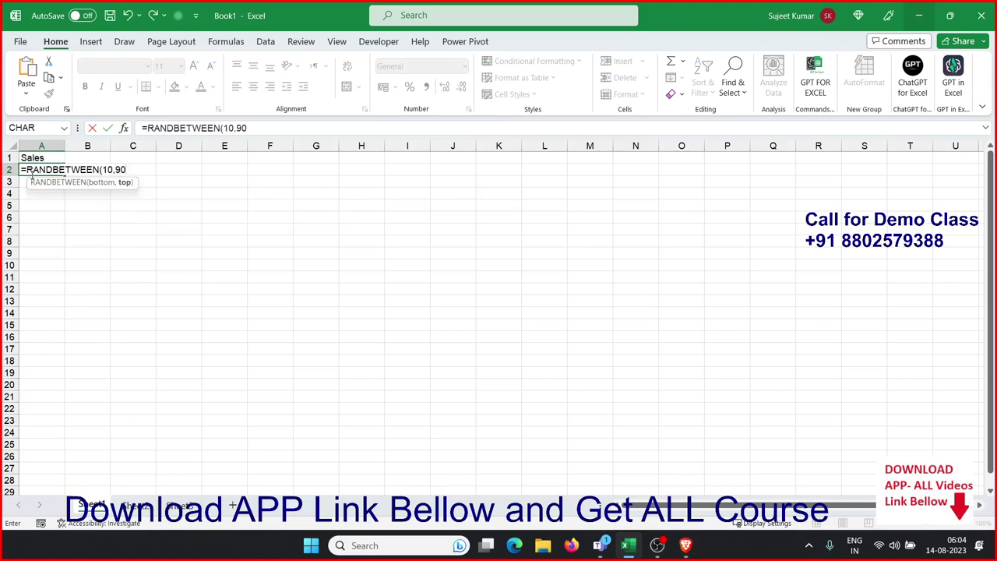
pyautogui.hotkey('ctrl', 'Return')
# Fill the formula down to A29 and paste the Sales numbers back as fixed values.
pyautogui.hotkey('shift', 'Down')
pyautogui.hotkey('shift', 'Down')
pyautogui.hotkey('shift', 'Down')
pyautogui.hotkey('shift', 'Down')
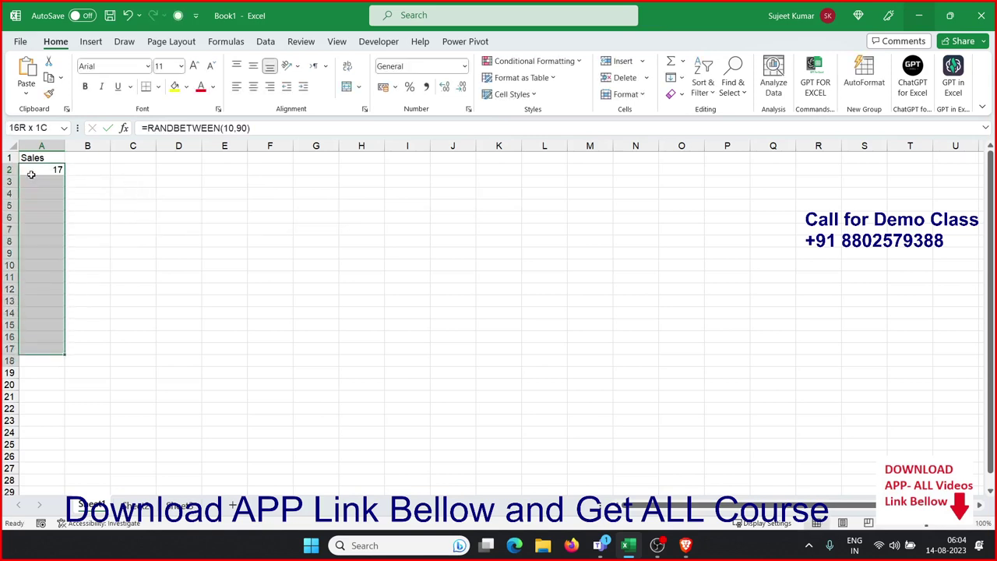
pyautogui.hotkey('shift', 'Down')
pyautogui.hotkey('shift', 'Down')
pyautogui.hotkey('shift', 'Down')
pyautogui.hotkey('shift', 'Down')
pyautogui.hotkey('shift', 'Down')
pyautogui.hotkey('shift', 'Down')
pyautogui.hotkey('shift', 'Down')
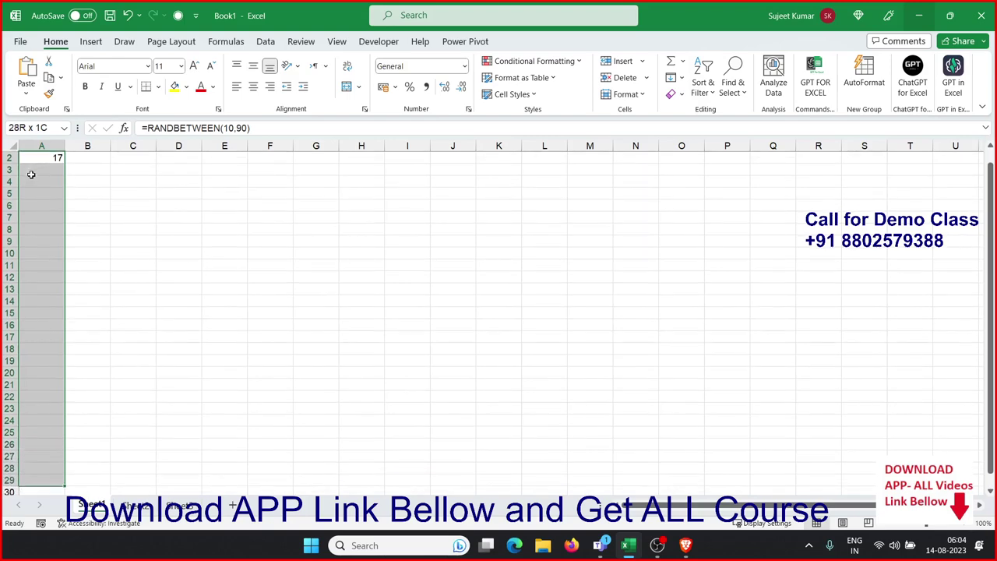
pyautogui.hotkey('ctrl', 'd')
pyautogui.hotkey('ctrl', 'Home')
pyautogui.press('Down')
pyautogui.hotkey('ctrl', 'shift', 'Down')
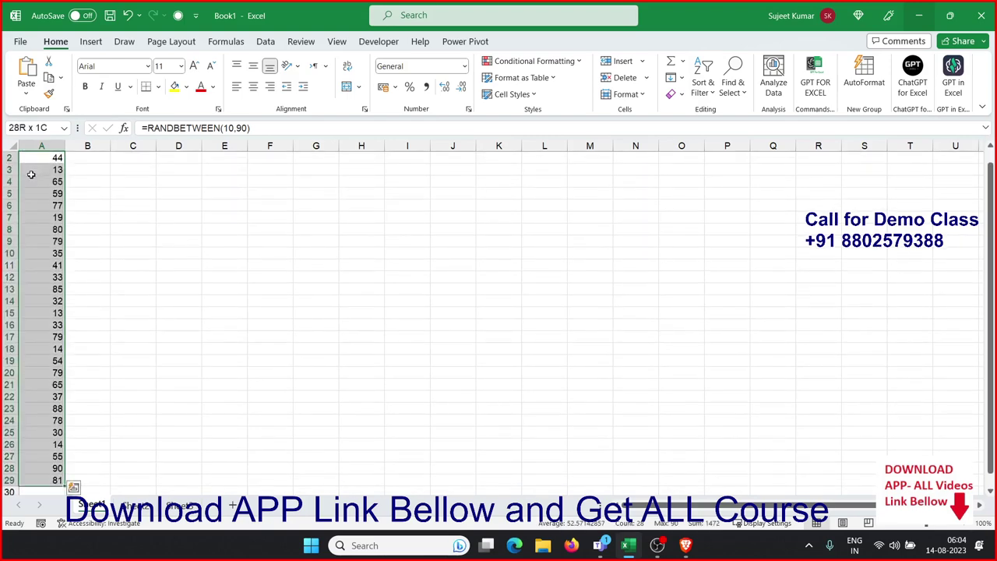
pyautogui.hotkey('ctrl', 'c')
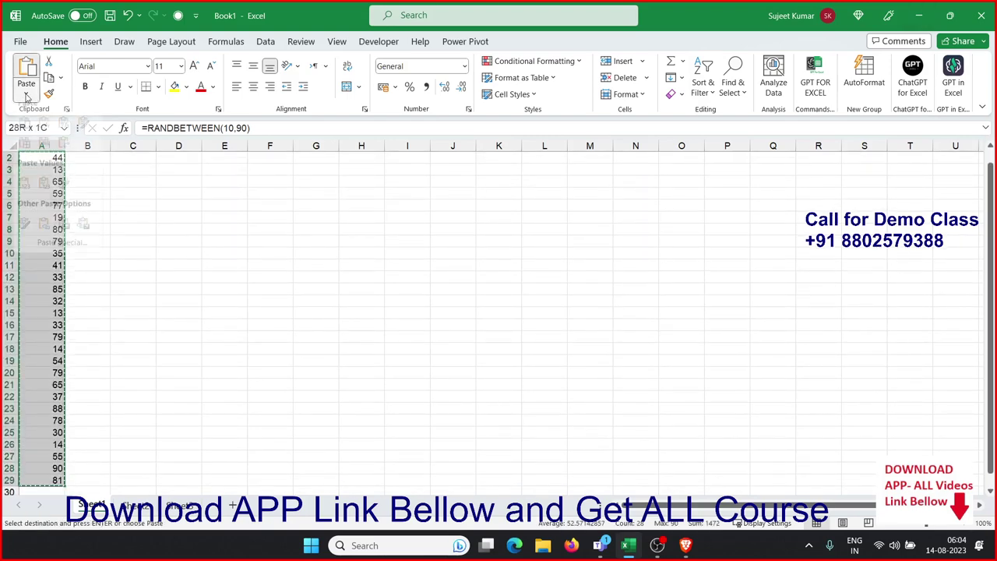
pyautogui.click(25, 93)
pyautogui.click(28, 199)
pyautogui.press('Down')
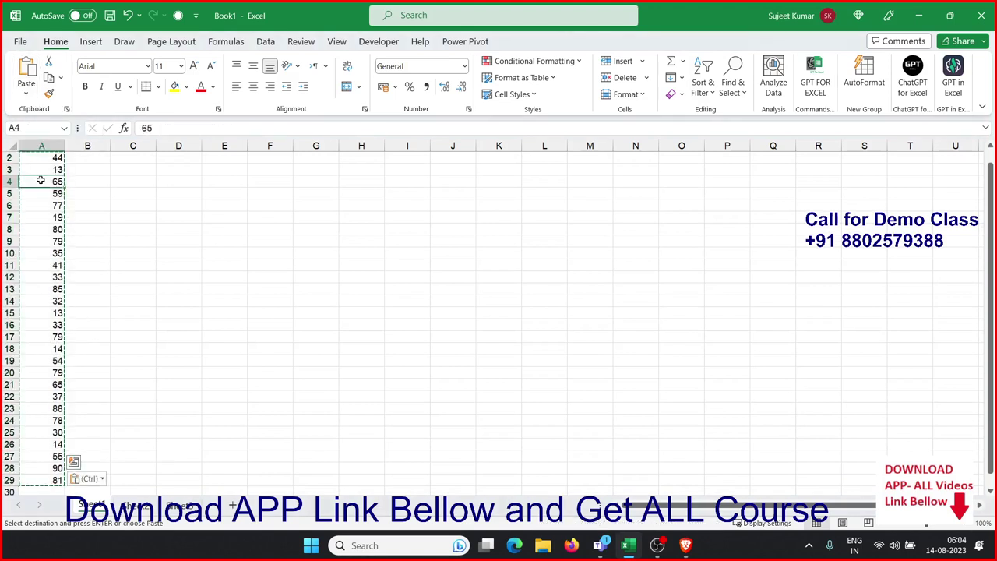
pyautogui.press('Down')
pyautogui.press('Escape')
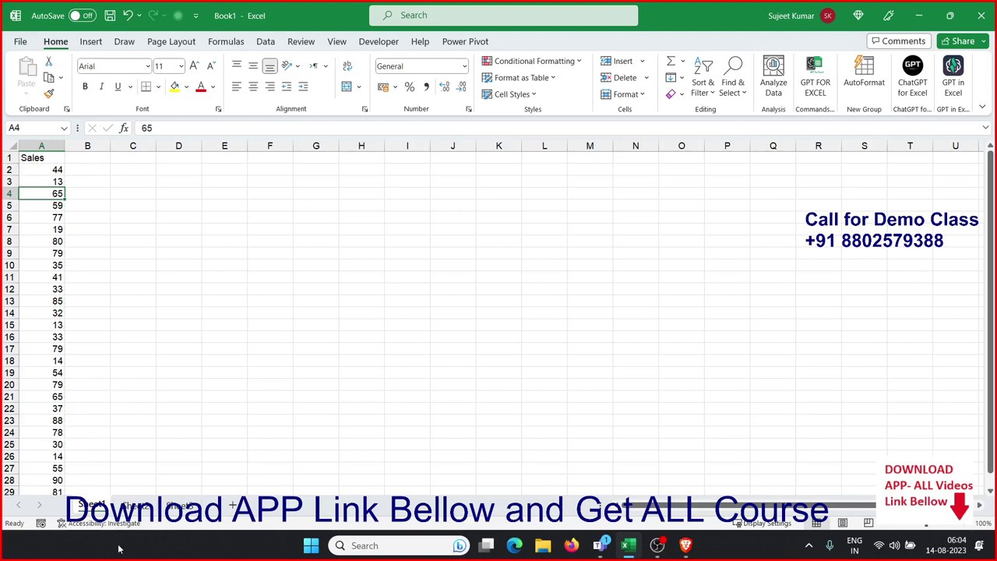
# Move from the Sales data on Sheet1 to the next empty worksheet.
pyautogui.click(135, 505)
pyautogui.click(92, 505)
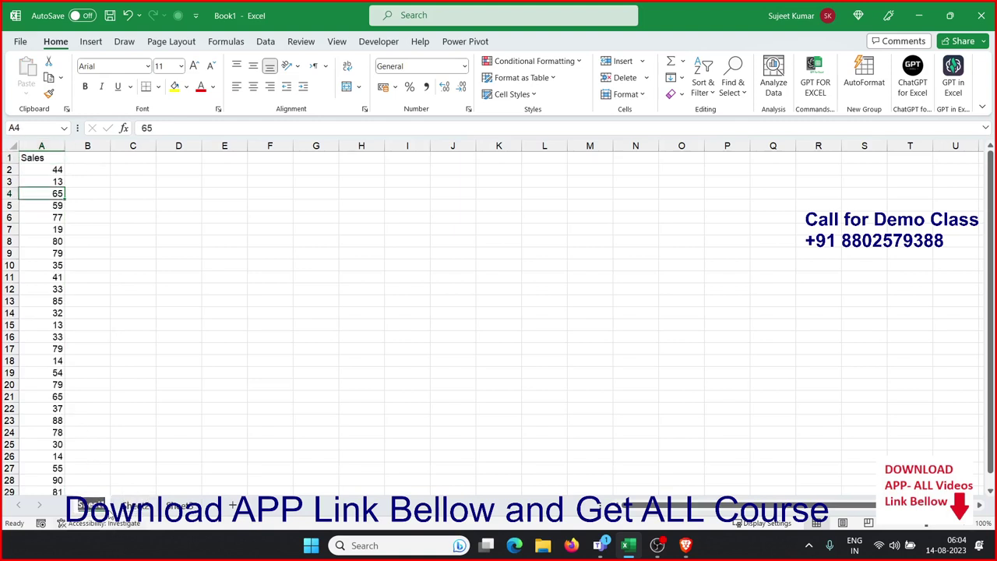
pyautogui.click(114, 472)
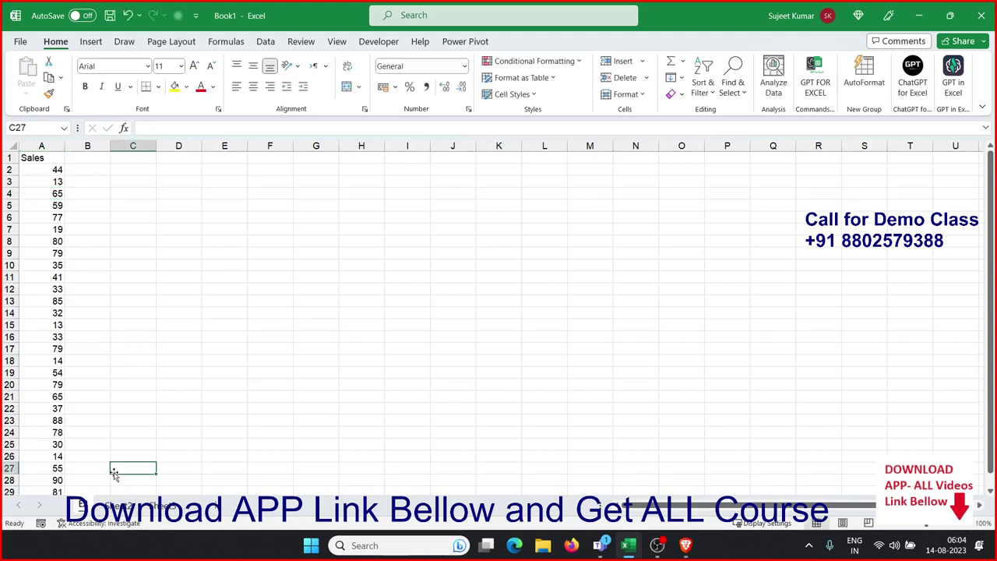
pyautogui.click(123, 505)
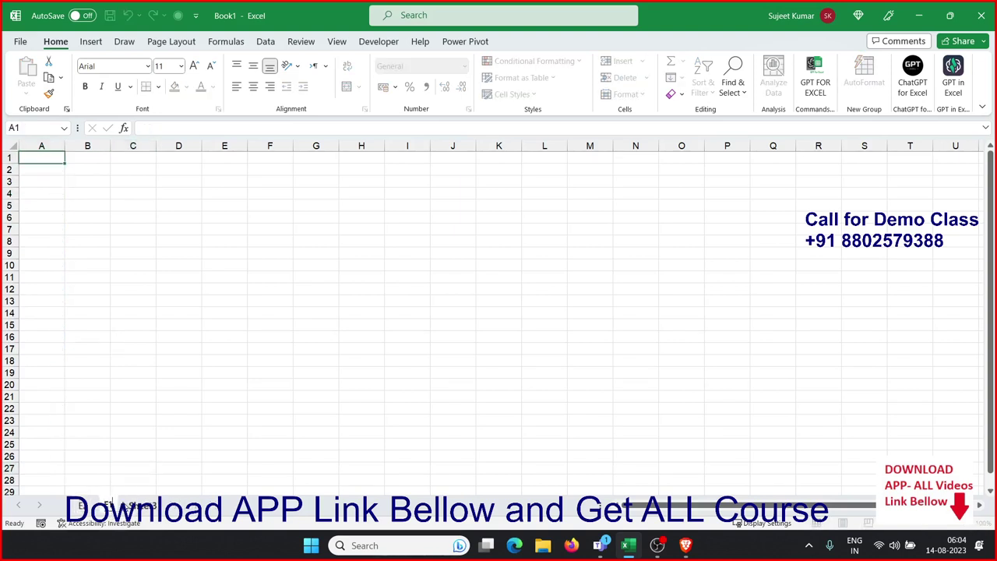
# Type the Date header in A1 and enter 1/8 (01-Aug) as the first date in A2.
pyautogui.click(136, 289)
pyautogui.click(45, 156)
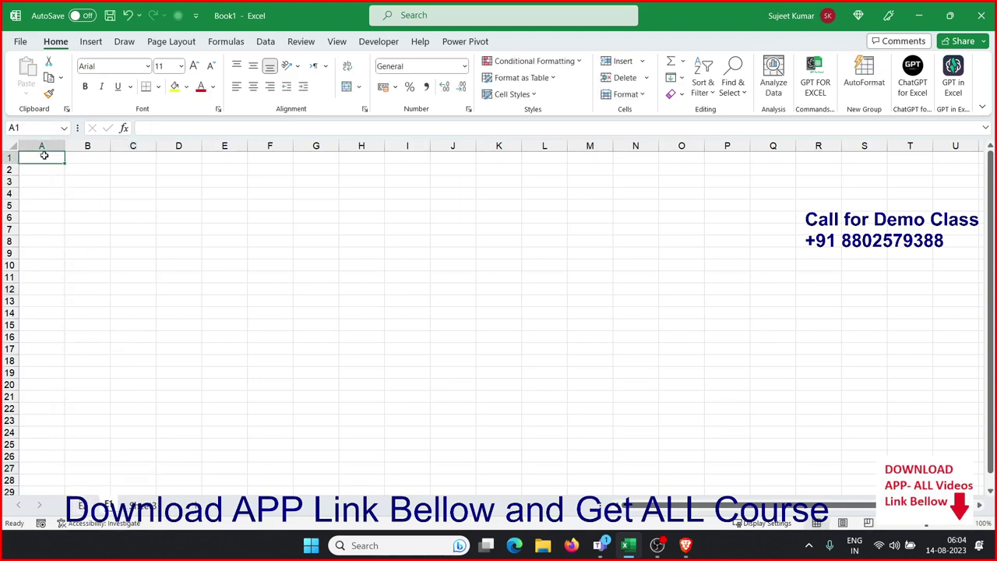
pyautogui.write('Date')
pyautogui.press('Return')
pyautogui.write('1/1')
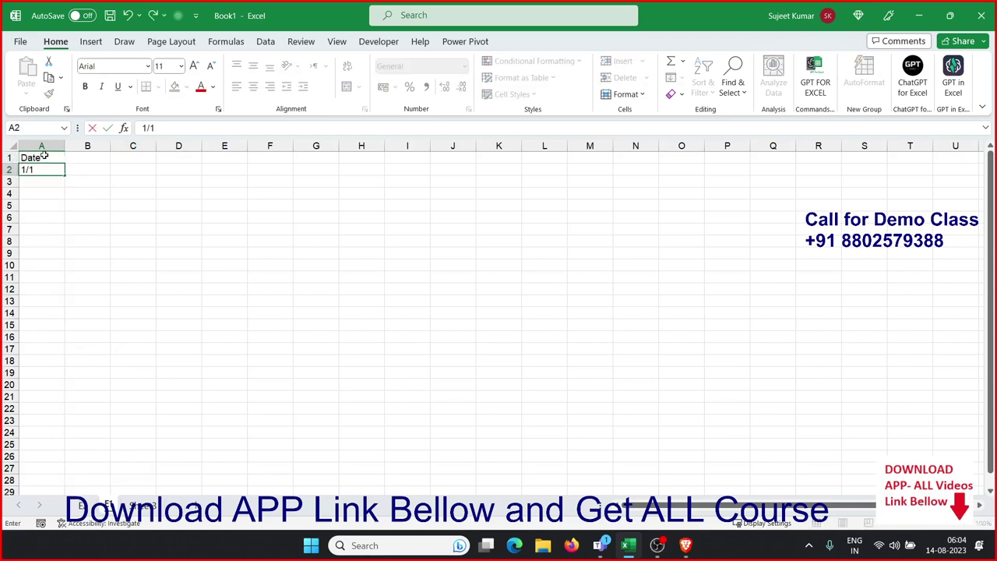
pyautogui.press('Return')
pyautogui.press('Up')
pyautogui.write('8/1')
pyautogui.press('Return')
pyautogui.click(40, 169)
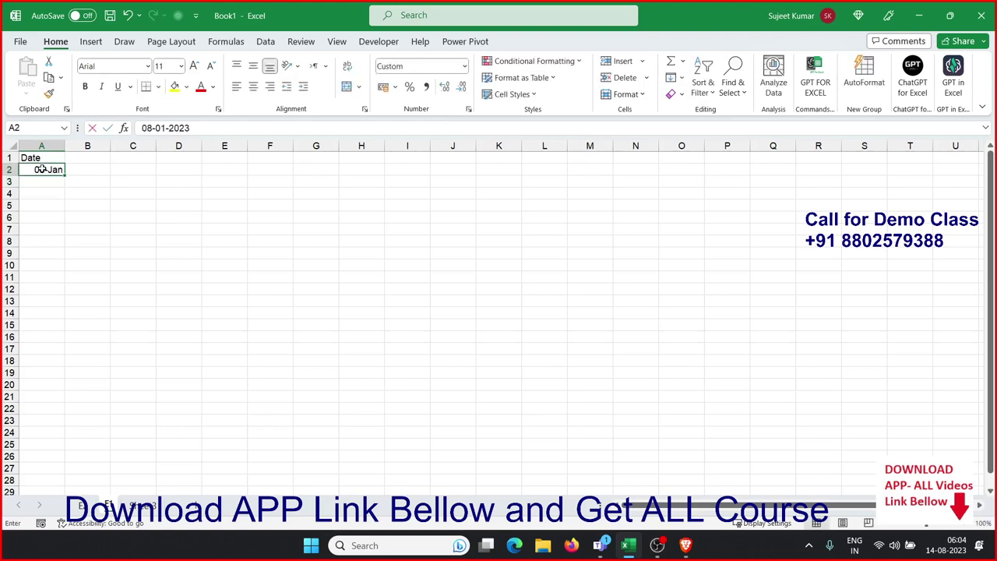
pyautogui.write('1/8')
pyautogui.press('Return')
# Fill the dates day by day down column A through 06-Sep.
pyautogui.click(47, 169)
pyautogui.moveTo(65, 176); pyautogui.dragTo(61, 521)
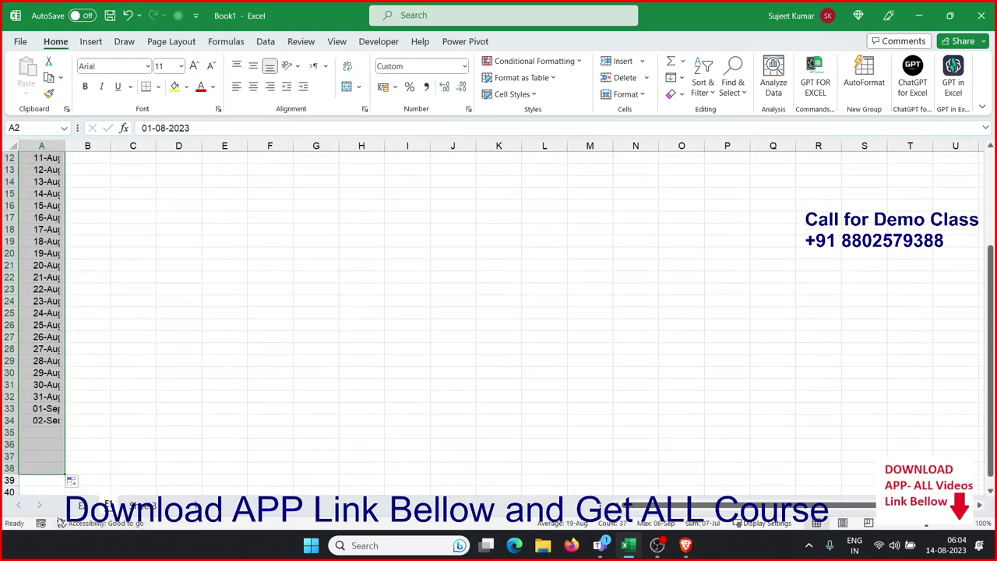
pyautogui.hotkey('ctrl', 'Home')
pyautogui.press('Right')
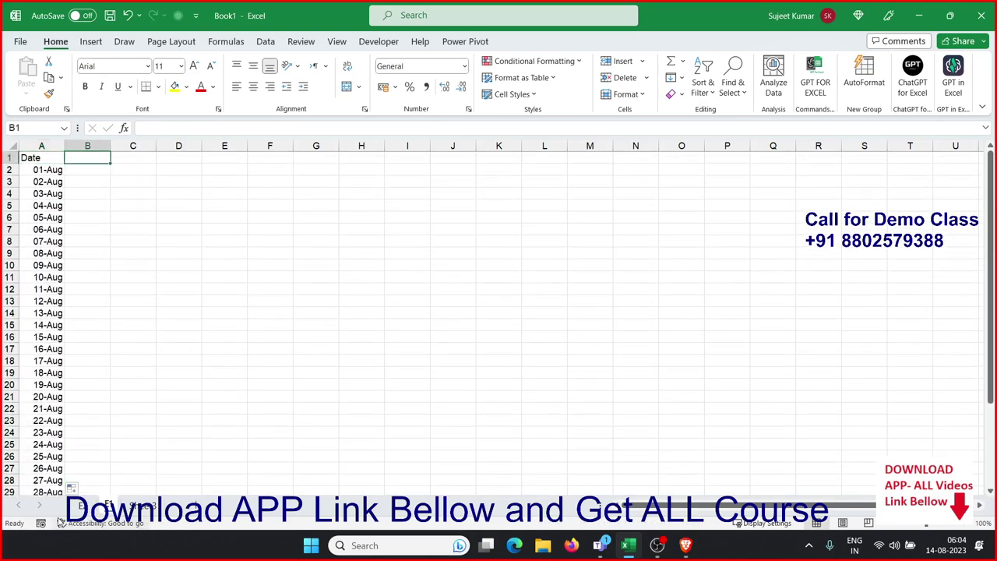
# Add a Status header in cell B1.
pyautogui.write('S')
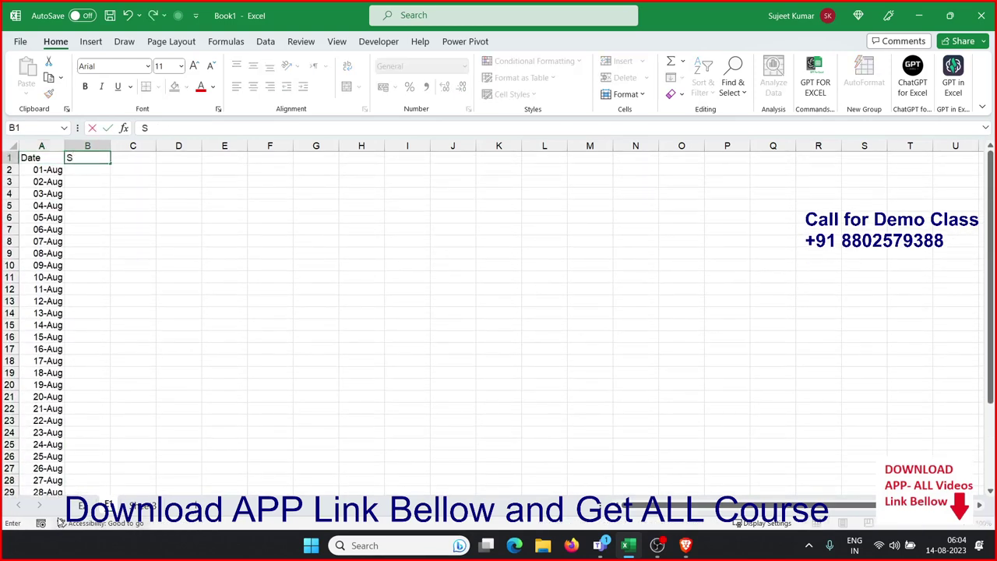
pyautogui.write('tatu')
pyautogui.write('s')
pyautogui.press('Right')
pyautogui.press('Right')
pyautogui.press('Right')
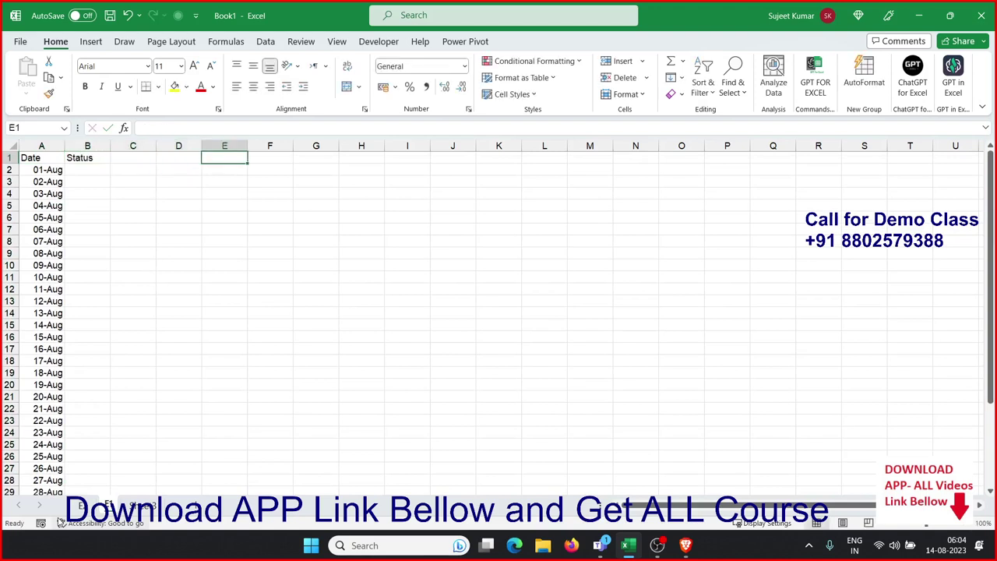
pyautogui.press('Left')
pyautogui.press('Left')
pyautogui.press('Right')
pyautogui.press('Right')
pyautogui.press('Down')
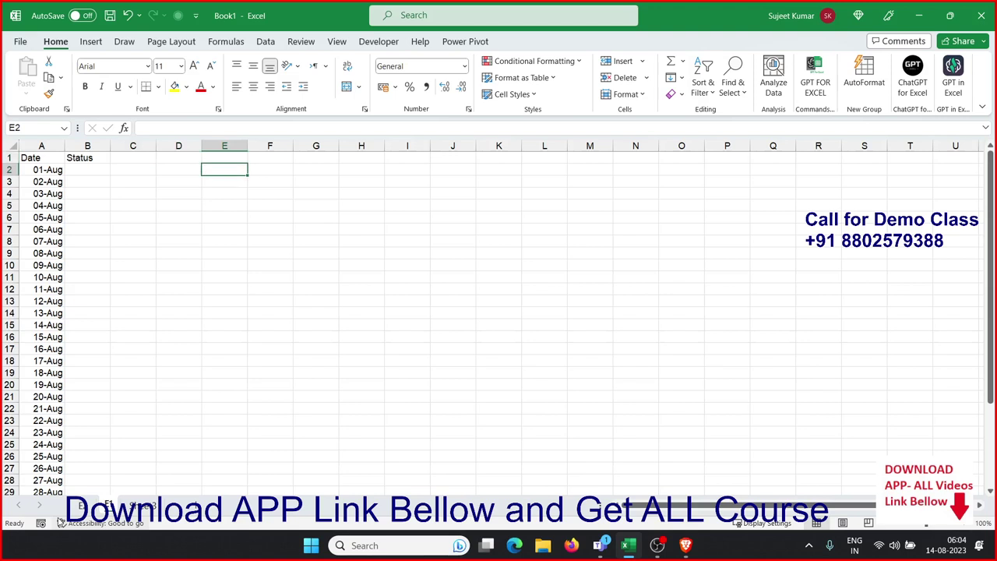
# Enter the lookup entries SAT → HD and Sun → OFF, plus the misspelled OPNE in F4.
pyautogui.write('SAT')
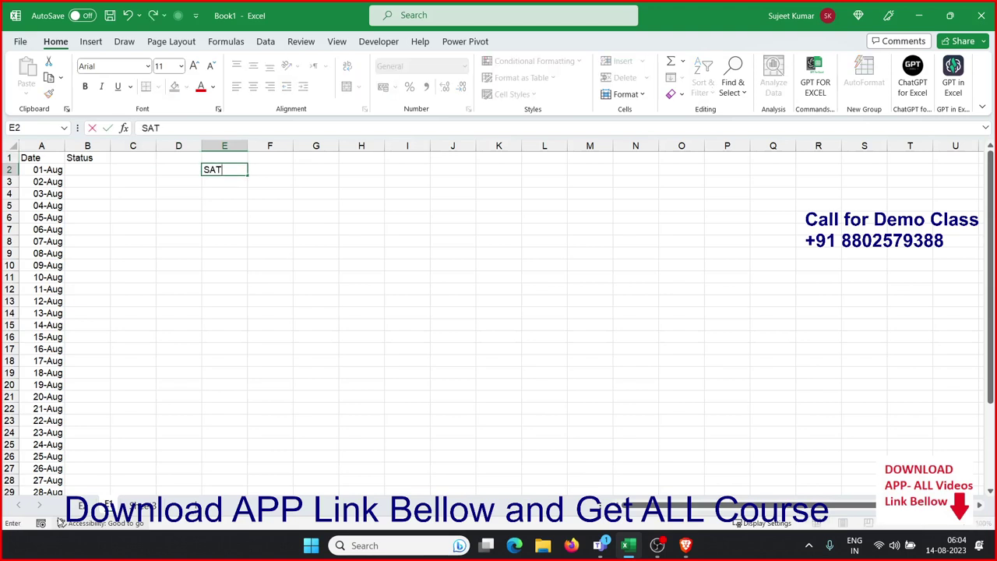
pyautogui.press('Right')
pyautogui.write('HD')
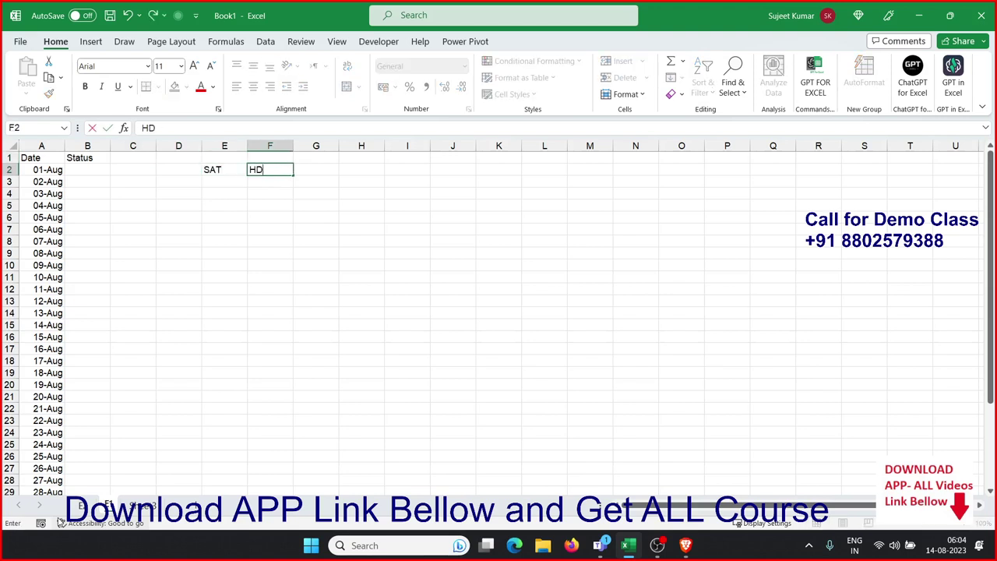
pyautogui.press('Return')
pyautogui.press('Left')
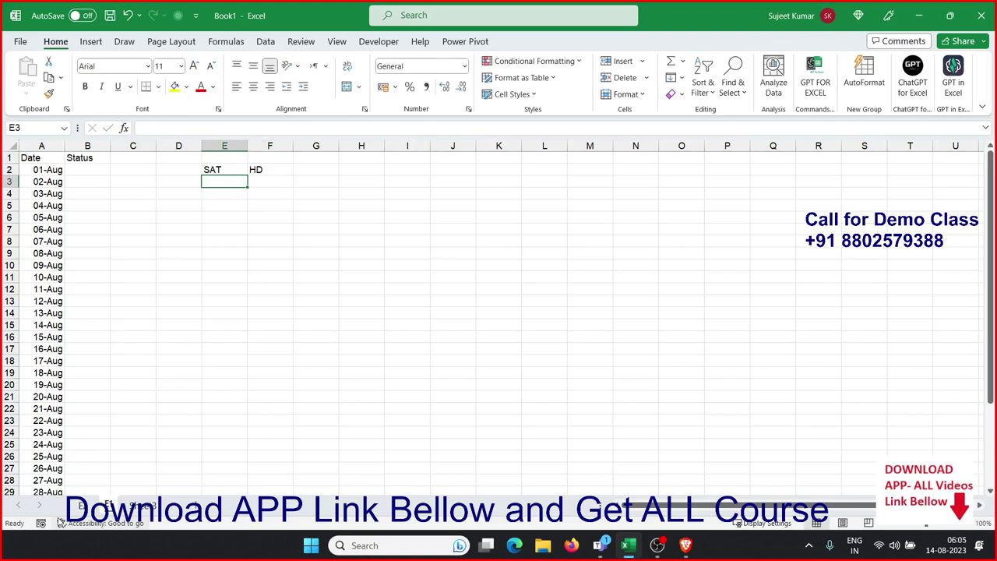
pyautogui.write('Sun')
pyautogui.press('Right')
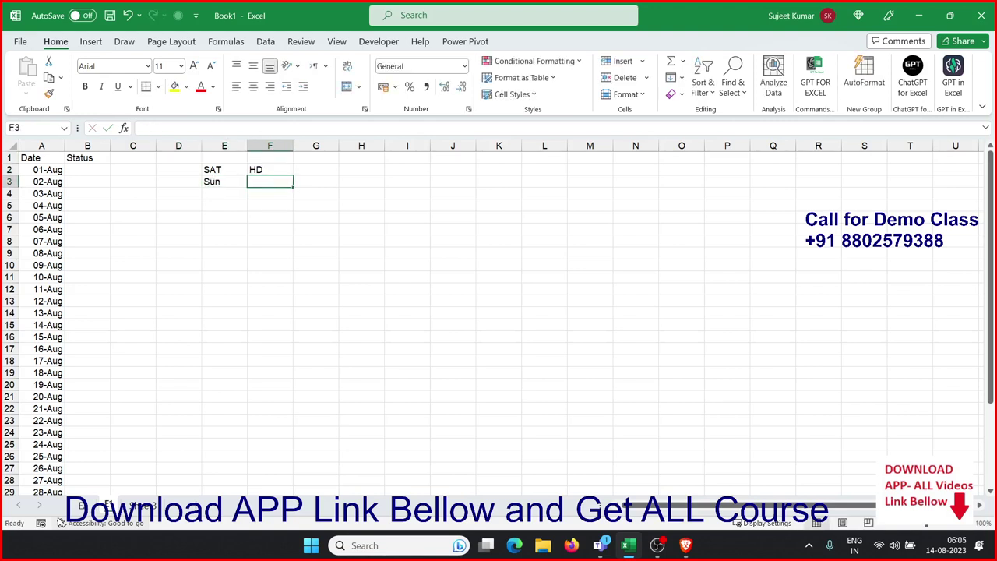
pyautogui.write('I')
pyautogui.write('O')
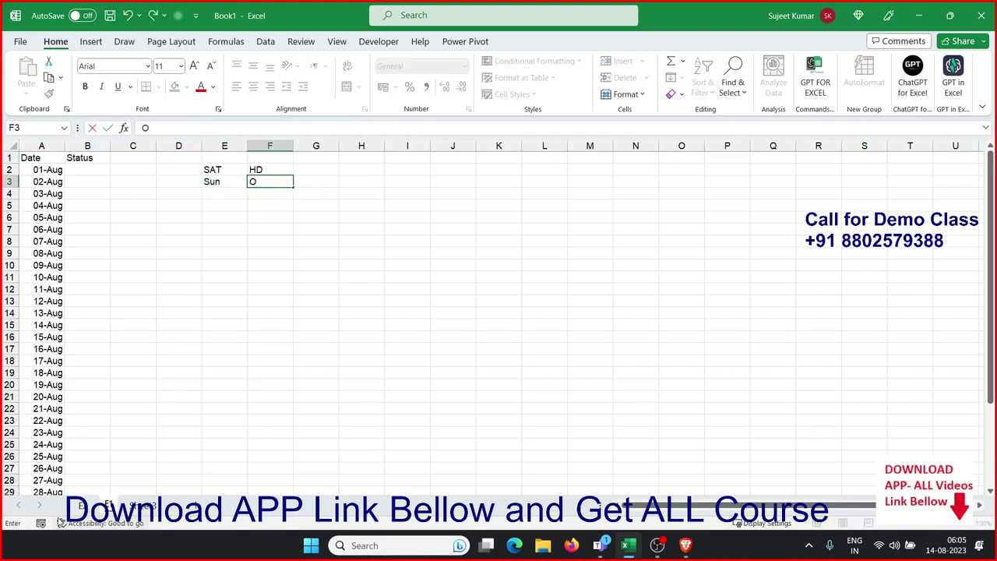
pyautogui.write('FF')
pyautogui.press('Return')
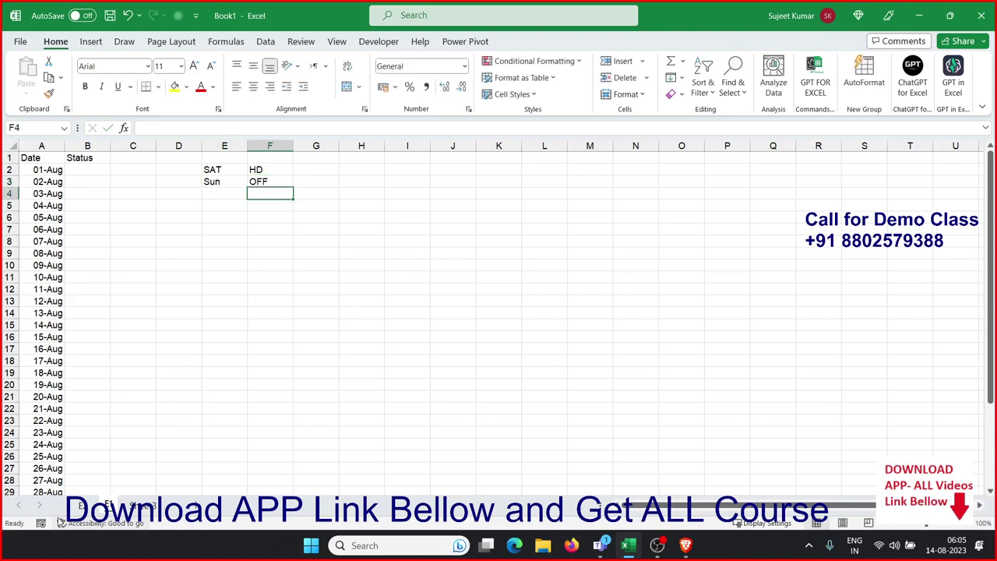
pyautogui.write('OPNE')
pyautogui.press('Left')
pyautogui.press('Left')
pyautogui.press('Left')
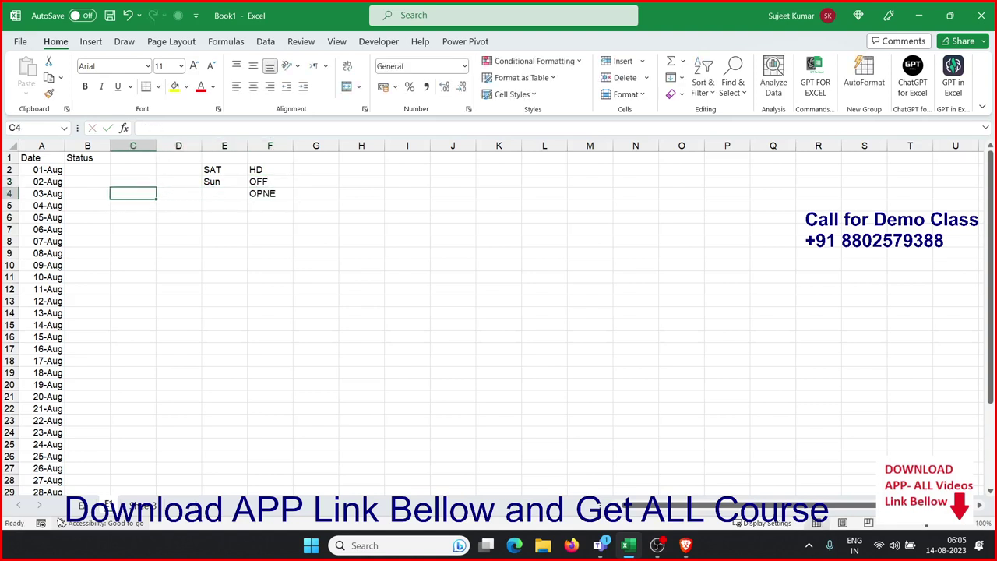
# Correct the F4 entry from OPNE to OPEN.
pyautogui.click(276, 187)
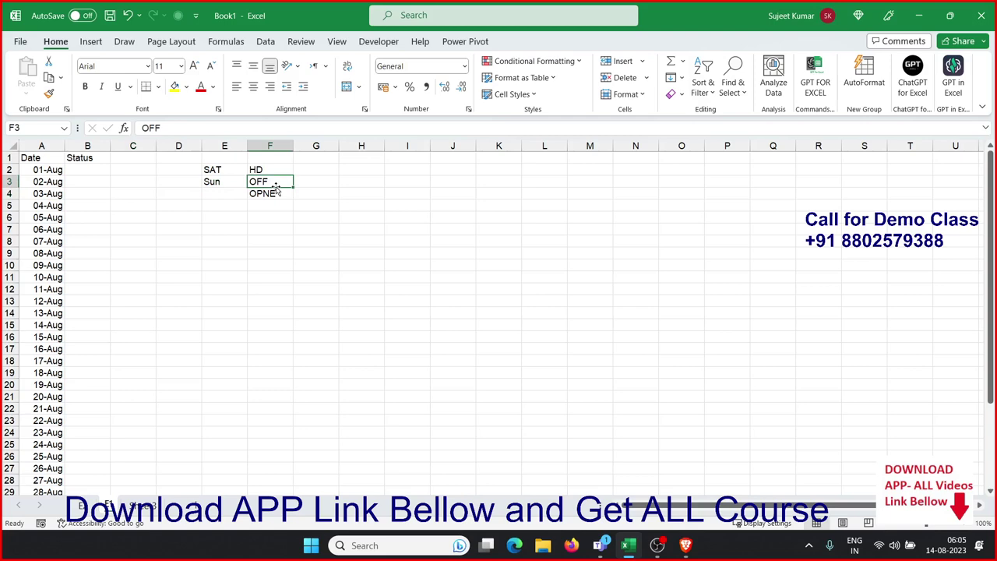
pyautogui.press('Down')
pyautogui.press('BackSpace')
pyautogui.press('BackSpace')
pyautogui.write('EN')
pyautogui.press('Return')
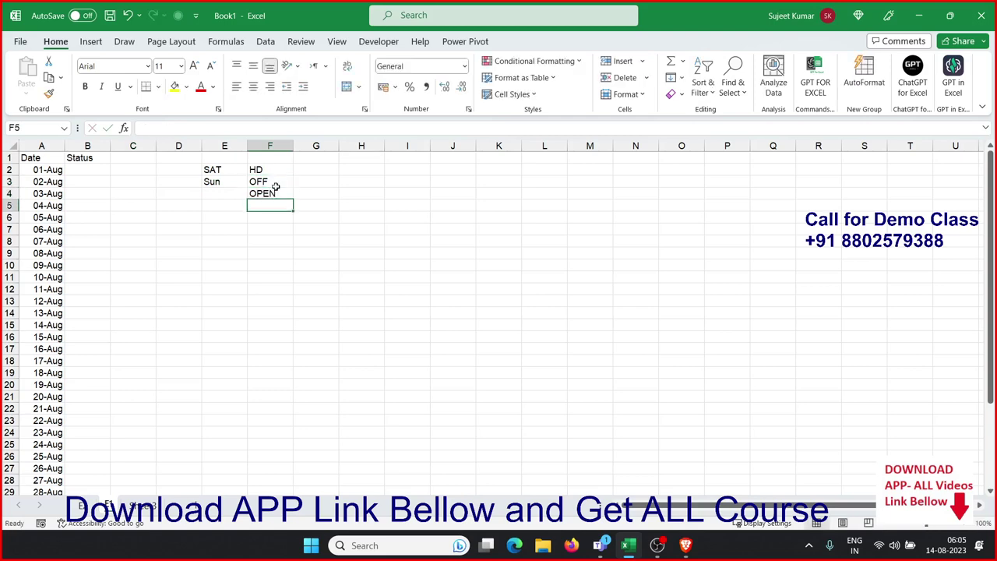
pyautogui.click(222, 184)
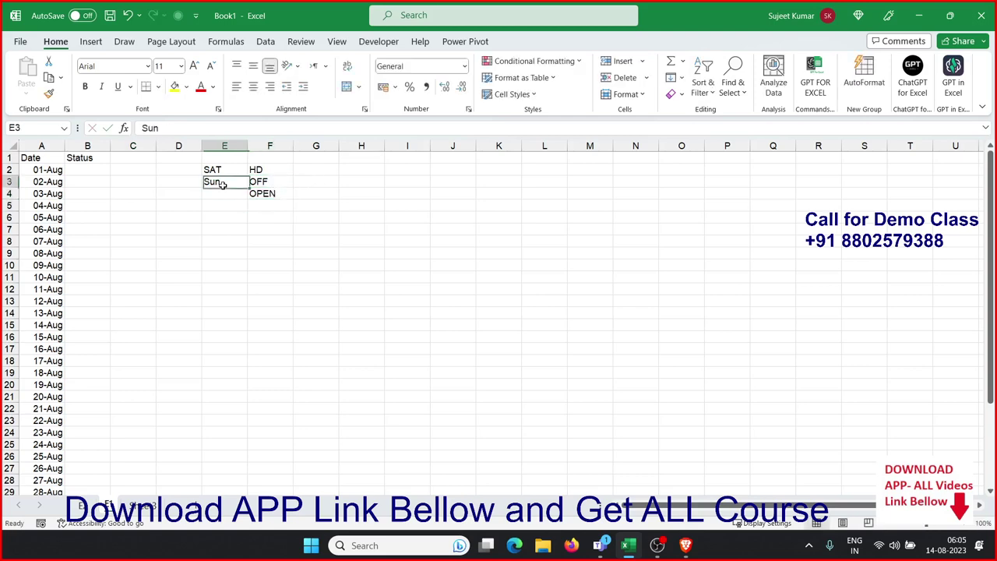
# Open the Visual Basic editor from the Developer tab and insert a new Module1.
pyautogui.click(378, 41)
pyautogui.click(31, 88)
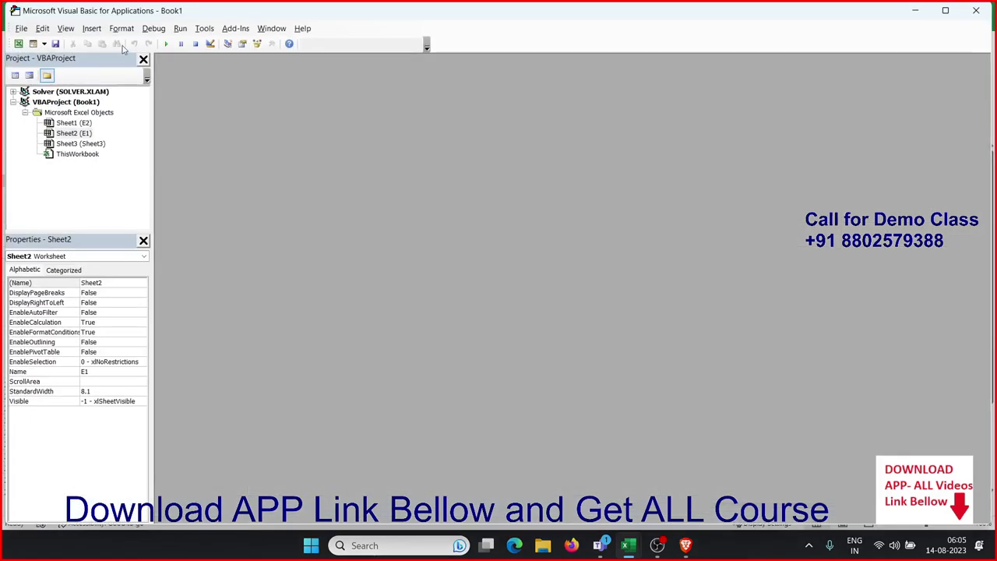
pyautogui.click(92, 28)
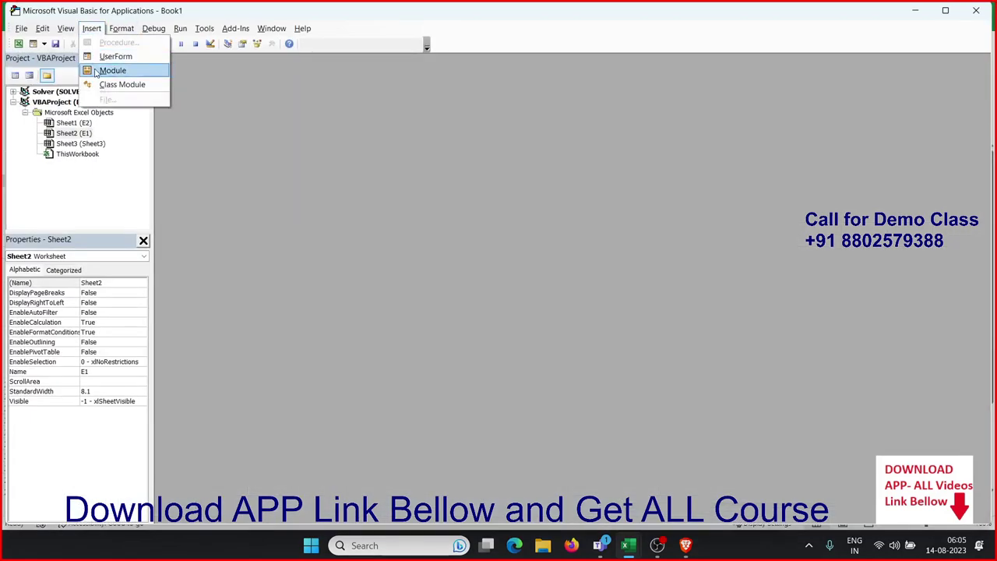
pyautogui.click(98, 70)
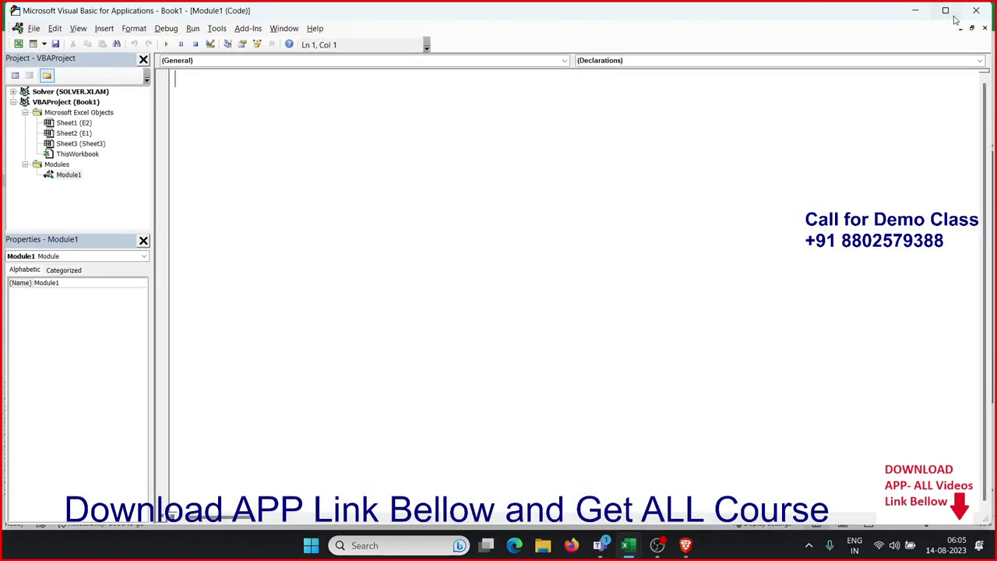
# Tile the VBA editor on the left and Excel on the right, widening the editor.
pyautogui.moveTo(946, 11)
pyautogui.click(874, 44)
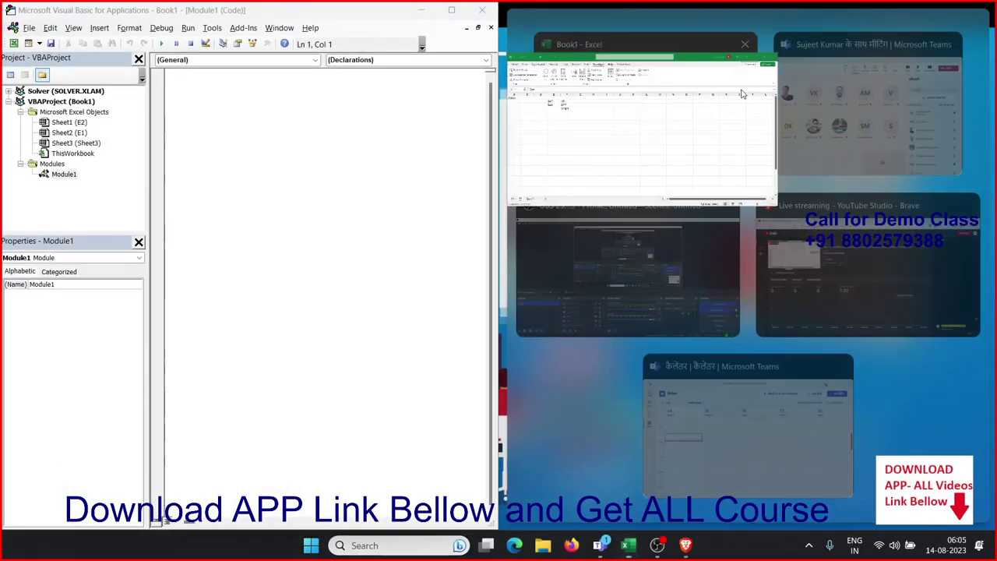
pyautogui.click(555, 162)
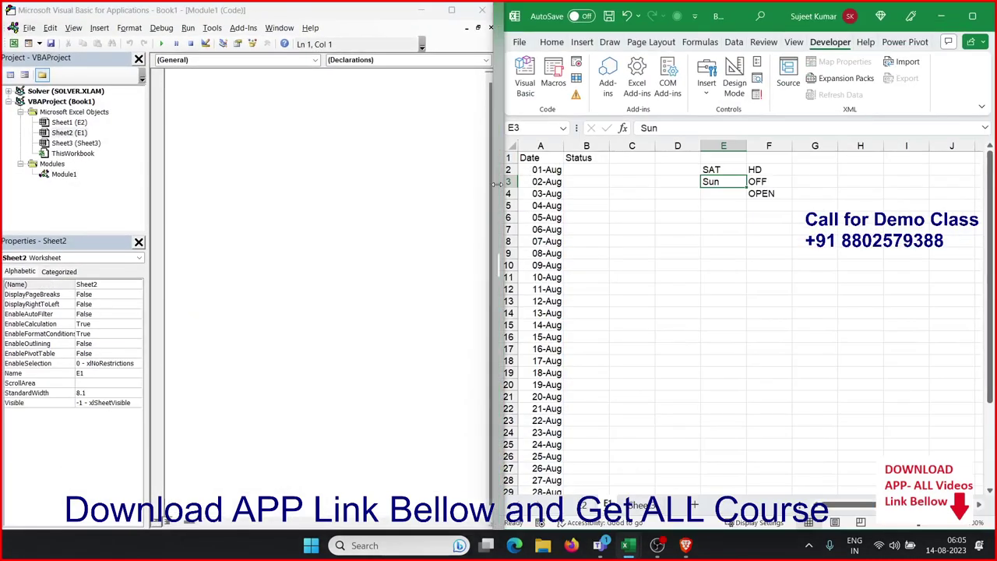
pyautogui.moveTo(497, 186); pyautogui.dragTo(544, 184)
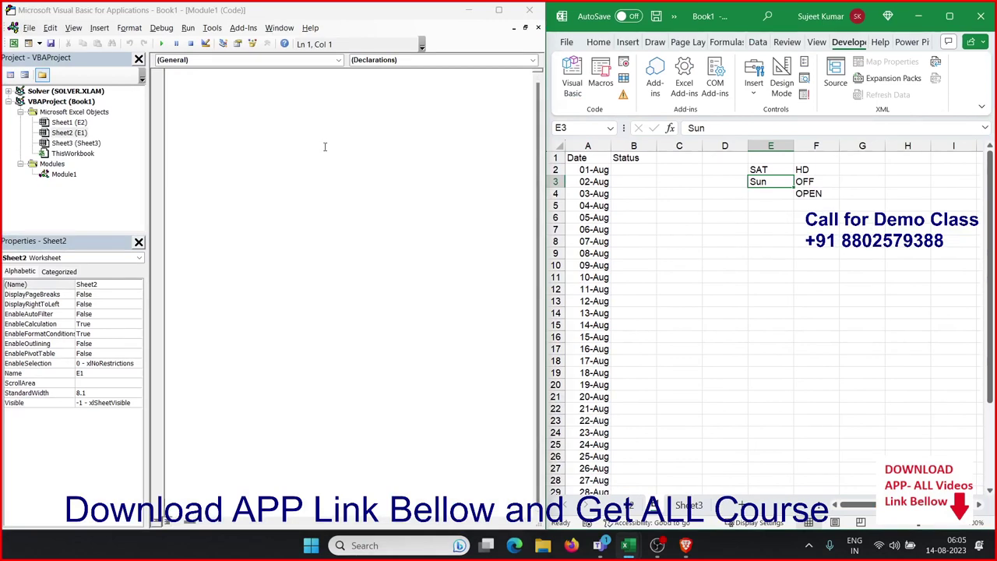
# Create the Sub if_1() procedure in Module1.
pyautogui.write('sub ')
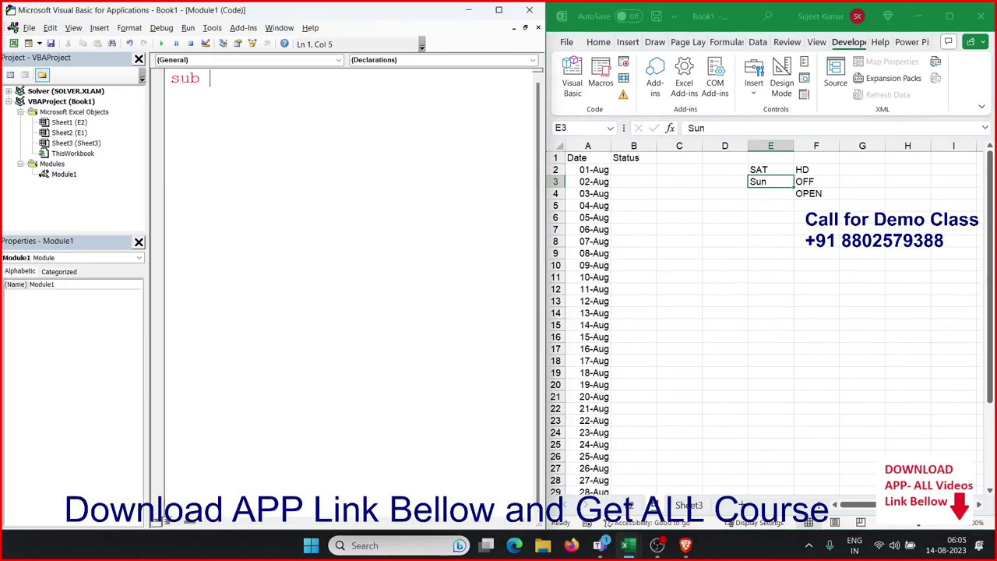
pyautogui.write('if_1')
pyautogui.write('()')
pyautogui.press('Return')
pyautogui.press('Return')
pyautogui.press('Return')
pyautogui.press('Return')
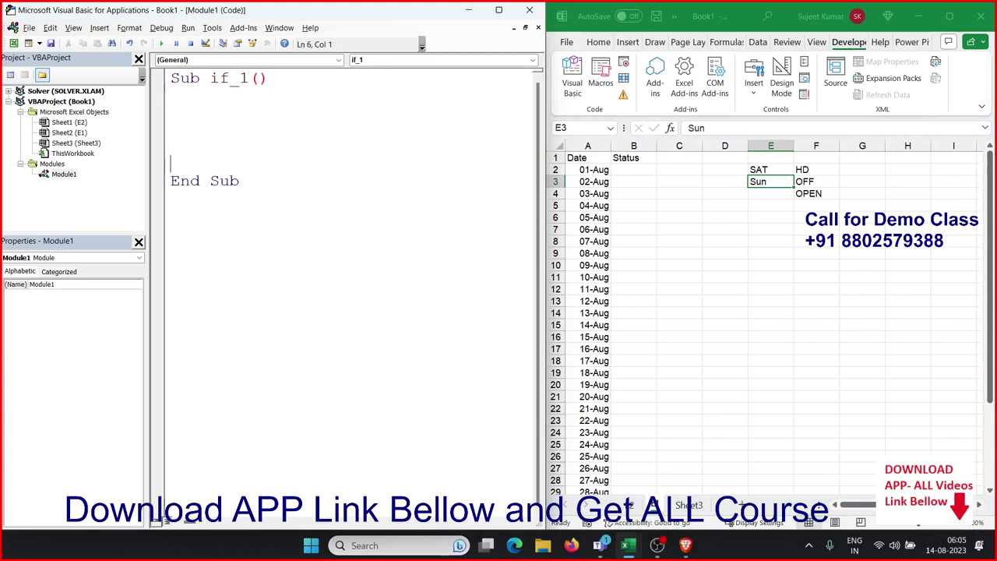
pyautogui.press('Up')
pyautogui.press('Up')
pyautogui.click(171, 113)
# Declare d As Date, dd As String and s As String, then begin 'for i = 2'.
pyautogui.write('do')
pyautogui.press('BackSpace')
pyautogui.write('im ')
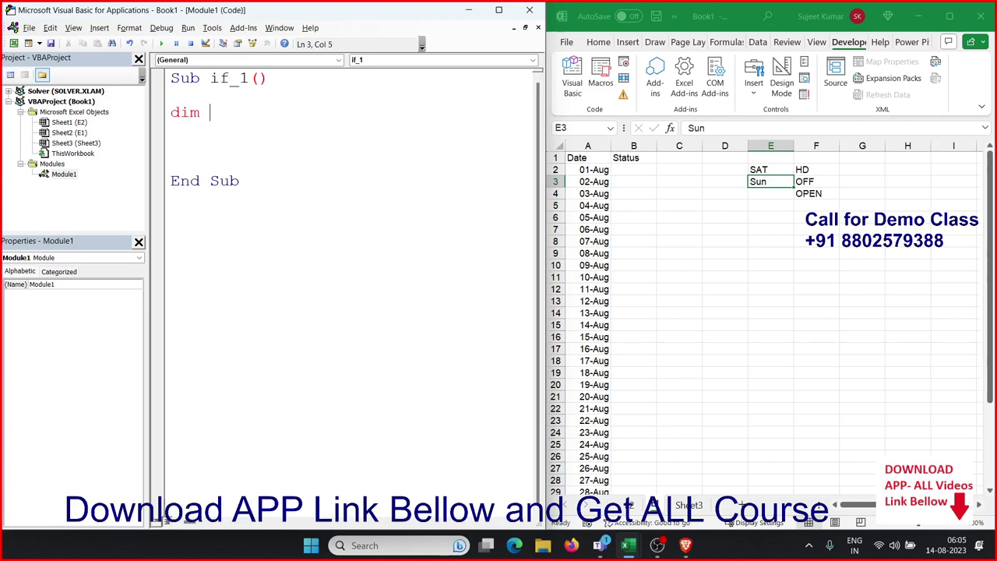
pyautogui.write('d ')
pyautogui.write('as date')
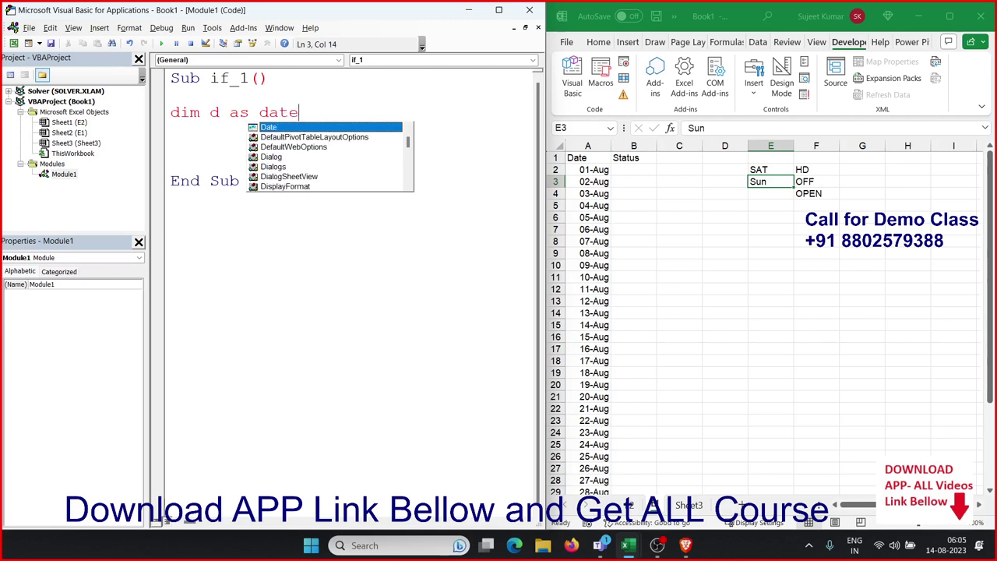
pyautogui.press('Return')
pyautogui.write('di')
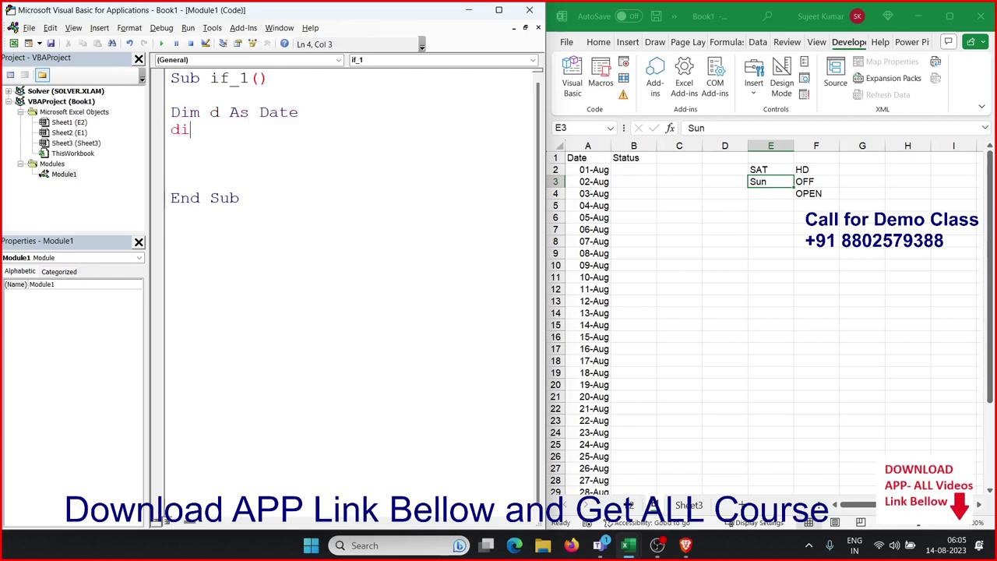
pyautogui.write('m ')
pyautogui.write('dd as ')
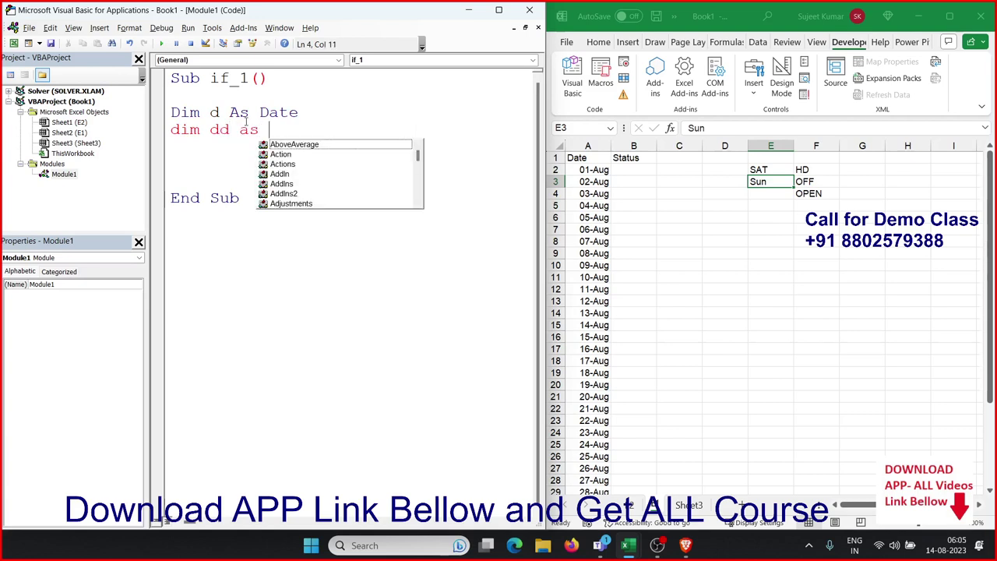
pyautogui.write('str')
pyautogui.press('Tab')
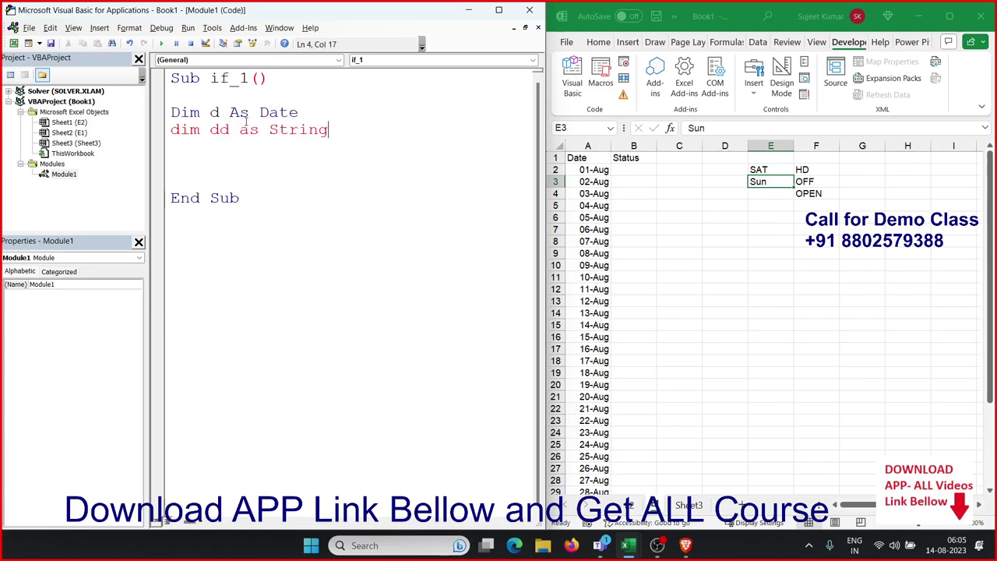
pyautogui.press('Return')
pyautogui.write('dim')
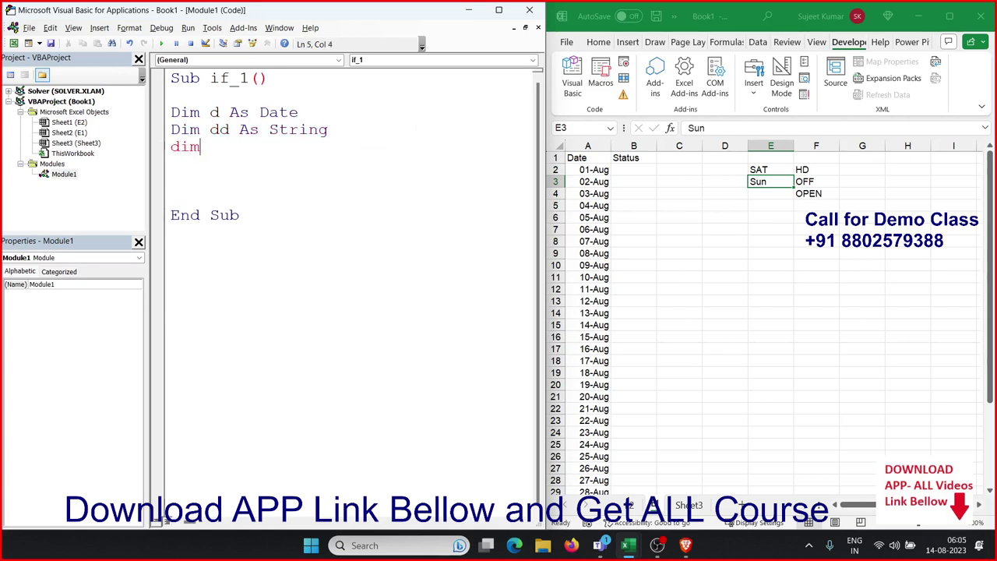
pyautogui.write(' s as')
pyautogui.write(' str')
pyautogui.press('Return')
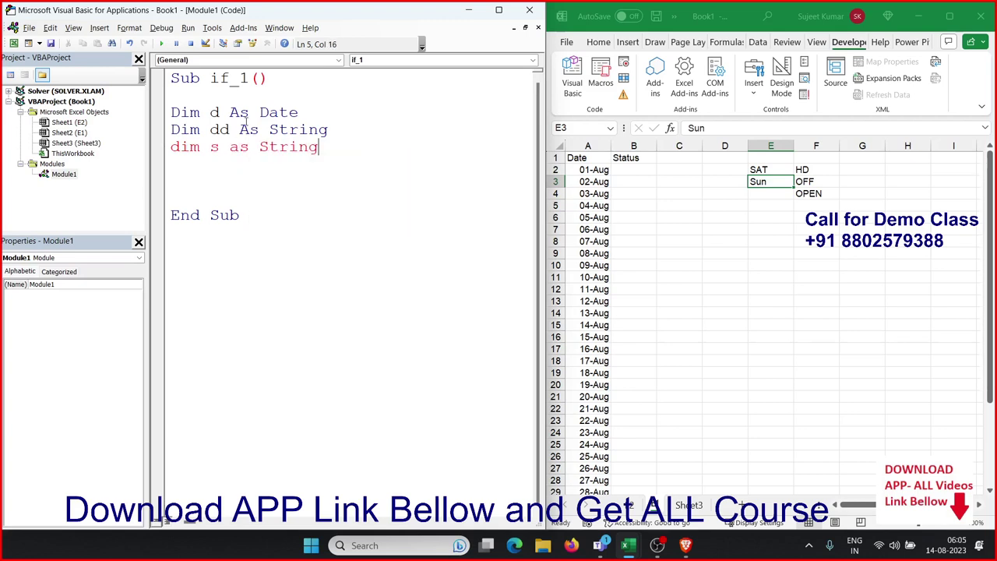
pyautogui.press('Return')
pyautogui.press('Return')
pyautogui.press('Up')
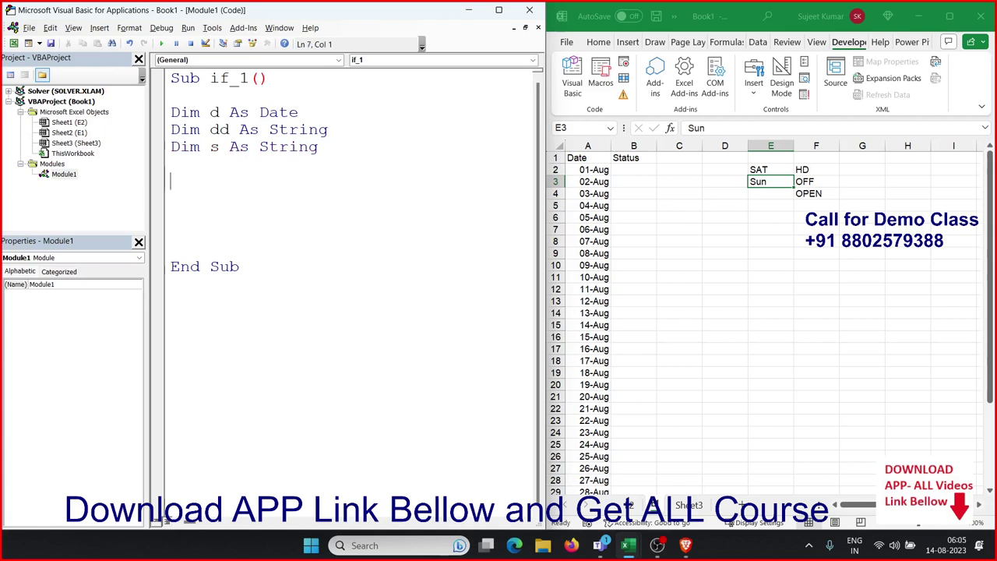
pyautogui.write('for ')
pyautogui.write('i = ')
pyautogui.write('2')
# Find the last date row (38) and complete the line For i = 2 To 38.
pyautogui.click(596, 170)
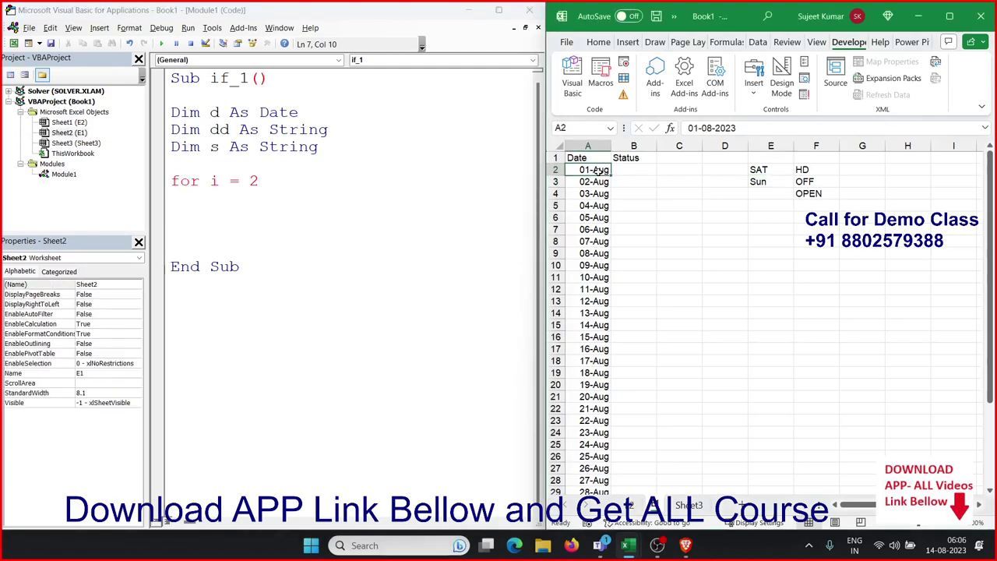
pyautogui.hotkey('ctrl', 'Down')
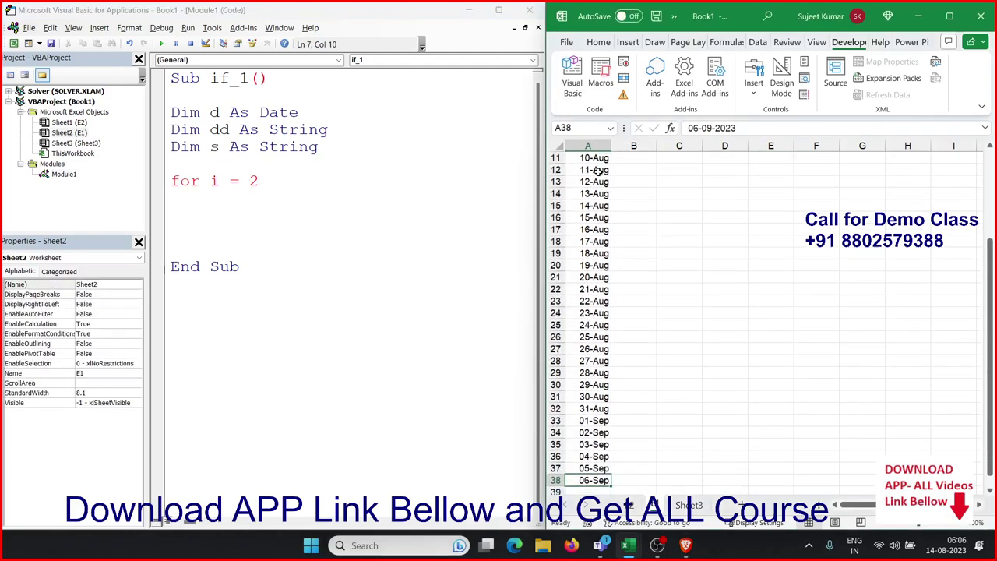
pyautogui.hotkey('ctrl', 'Up')
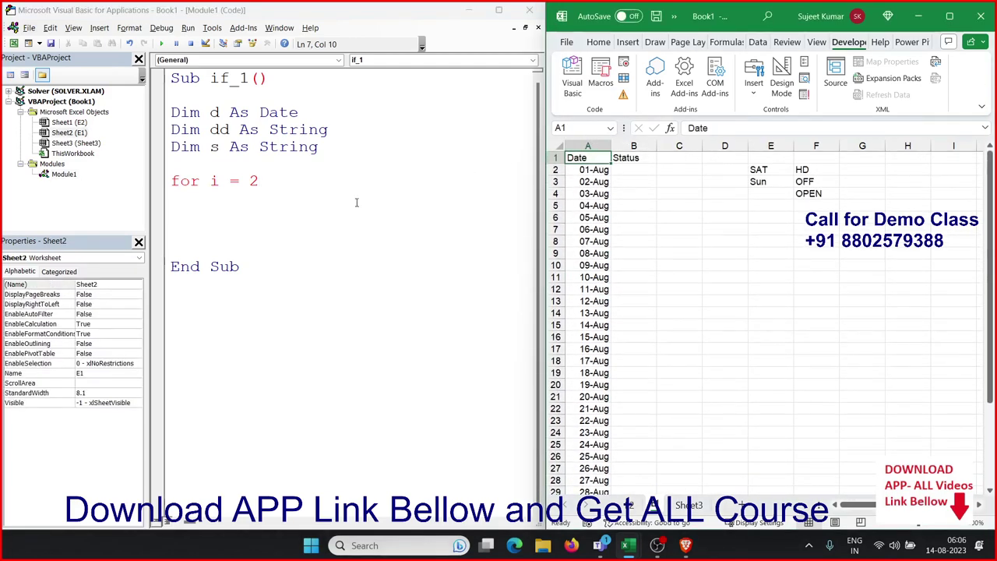
pyautogui.click(302, 197)
pyautogui.press('Return')
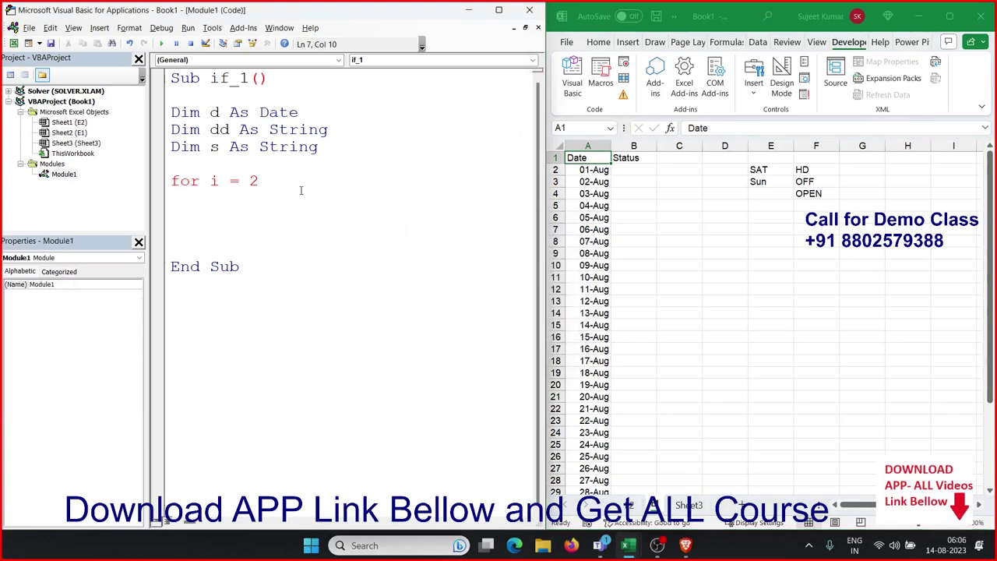
pyautogui.write('to 3')
pyautogui.write('8')
pyautogui.press('Return')
pyautogui.press('Return')
pyautogui.press('Return')
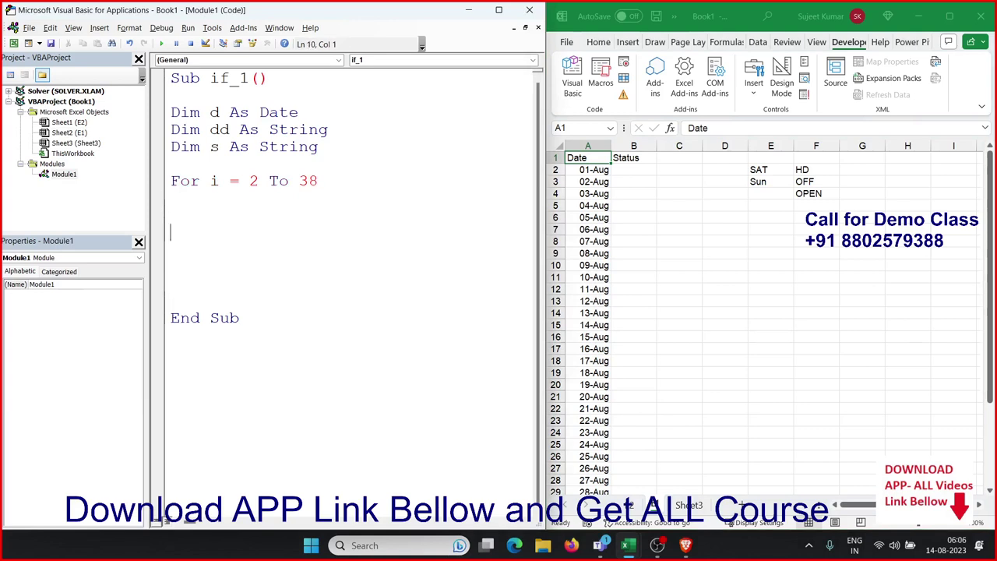
pyautogui.press('Return')
# Close the loop with Next i, leaving blank lines for the loop body.
pyautogui.write('next ')
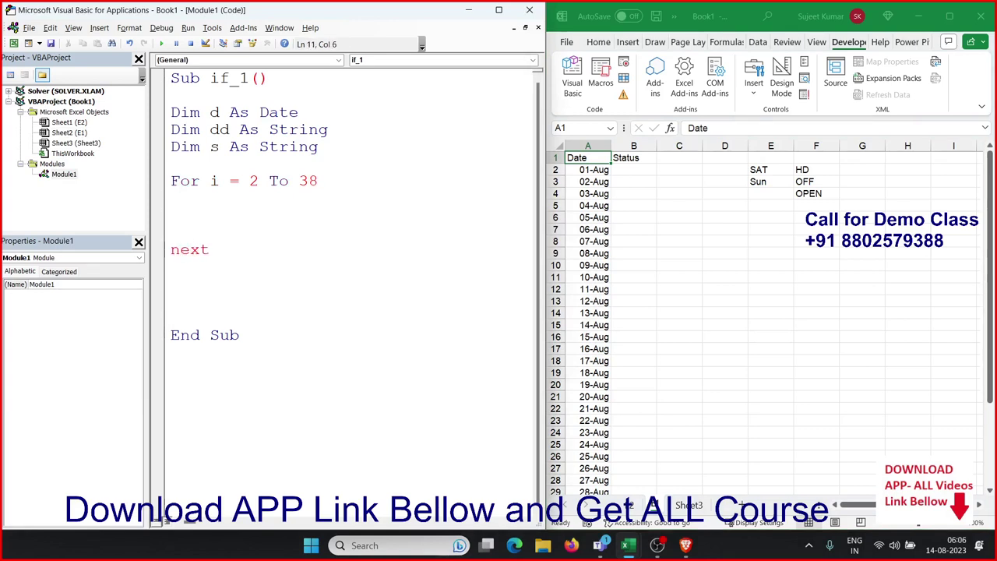
pyautogui.write('i')
pyautogui.press('Up')
pyautogui.press('Return')
pyautogui.press('Return')
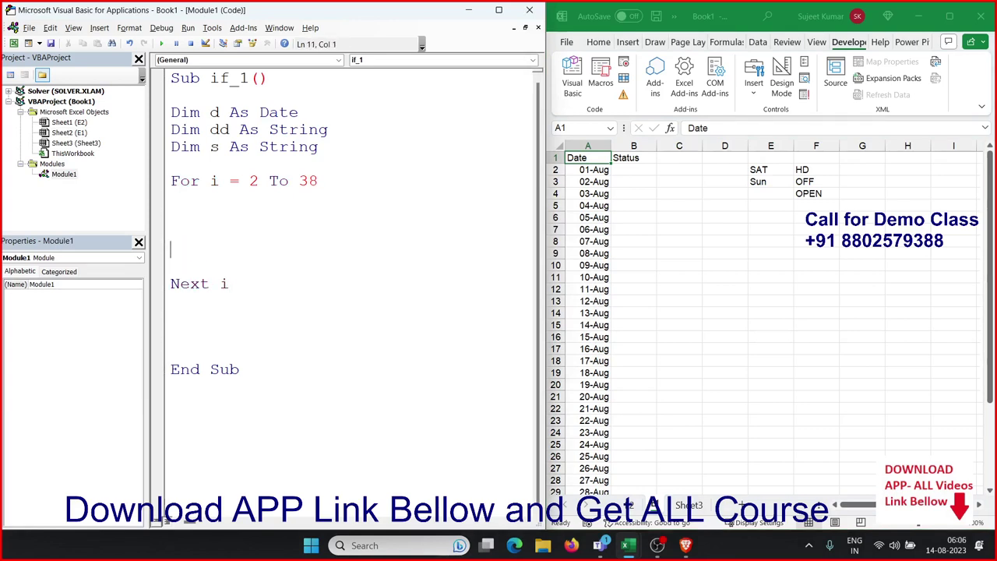
pyautogui.press('Return')
pyautogui.press('Up')
pyautogui.press('Up')
pyautogui.press('Up')
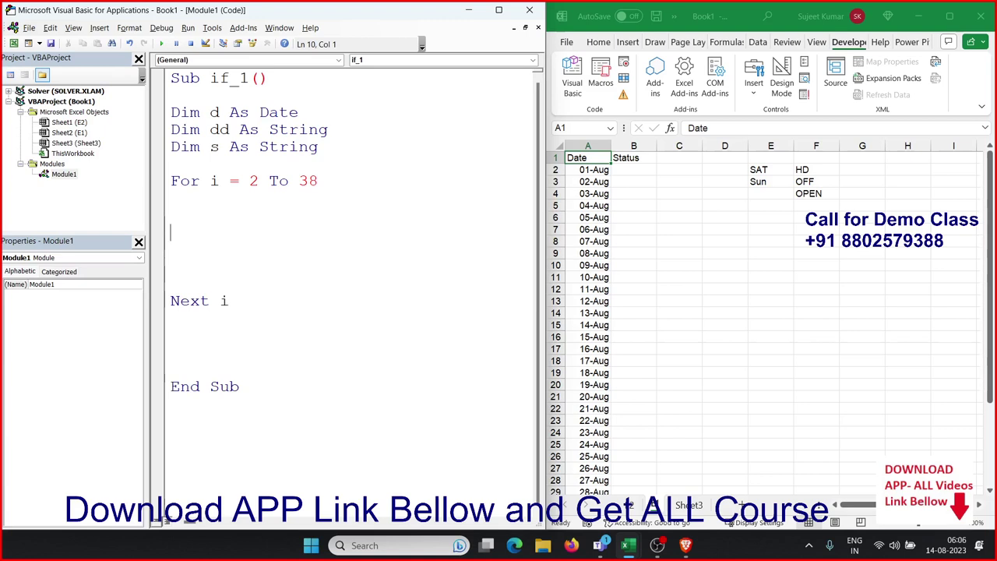
pyautogui.press('Up')
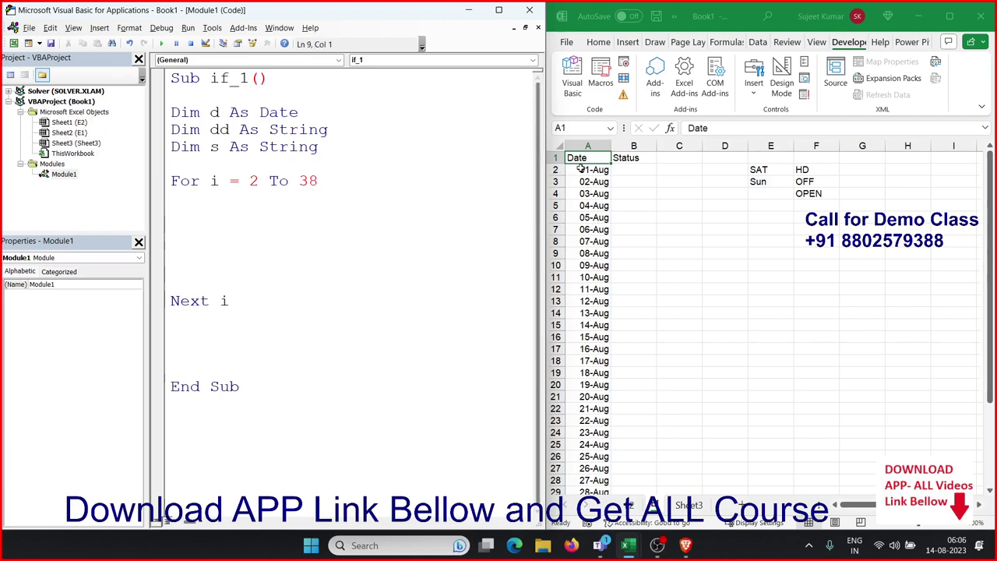
pyautogui.click(581, 170)
# Inside the loop, read each date with d = Range("A" & i).Value.
pyautogui.doubleClick(214, 112)
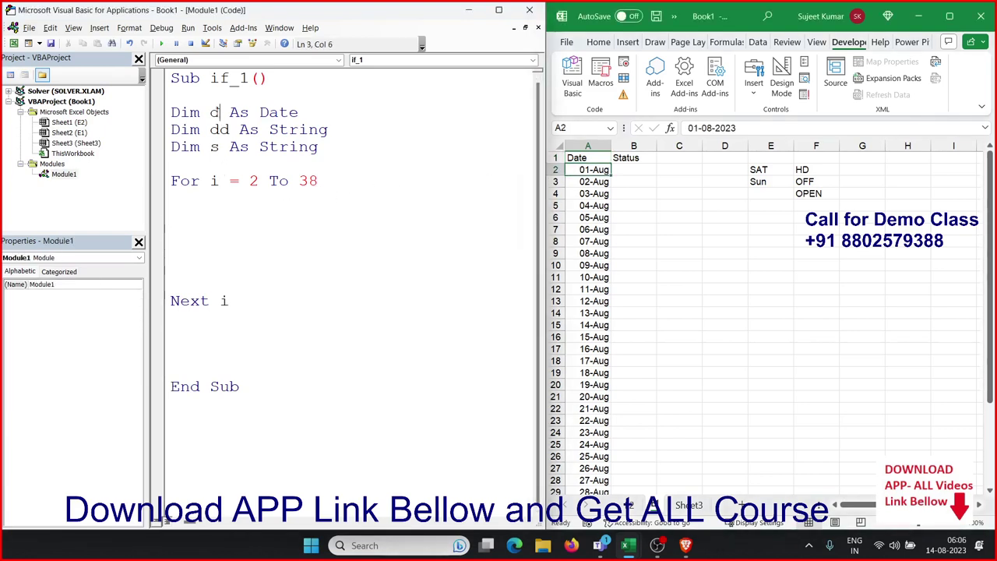
pyautogui.click(197, 215)
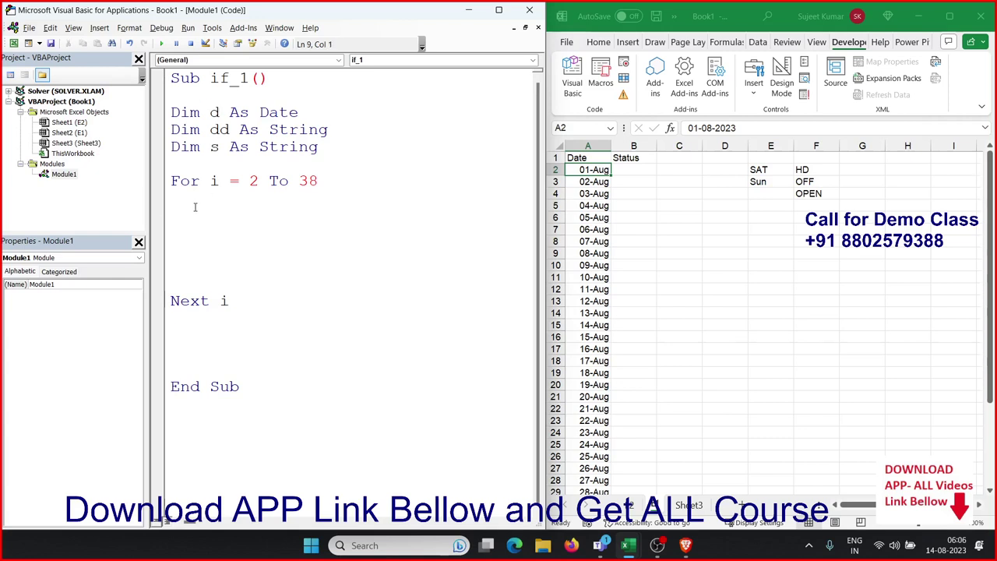
pyautogui.write('d=ran')
pyautogui.write('ge(')
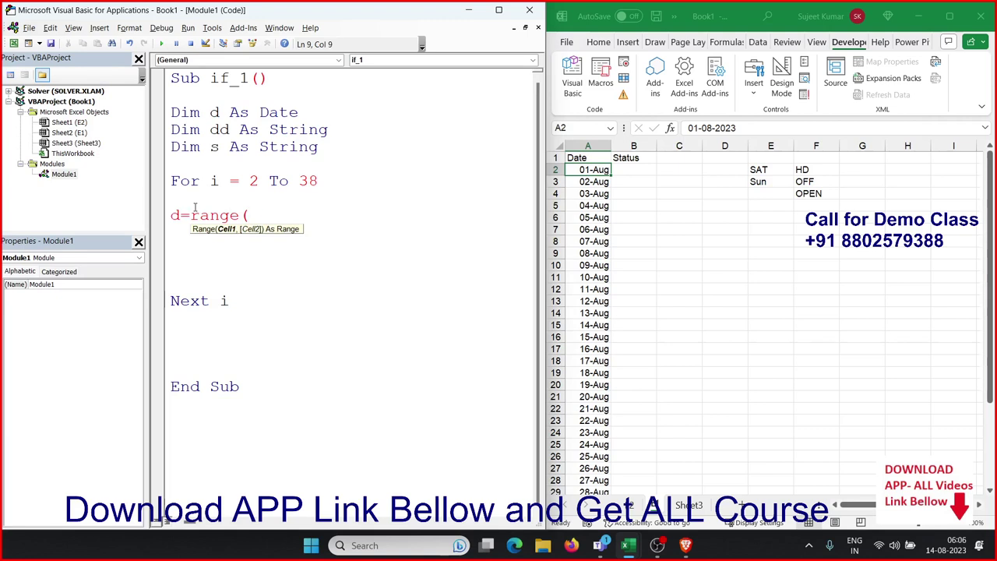
pyautogui.write('"A" & ')
pyautogui.write('i).')
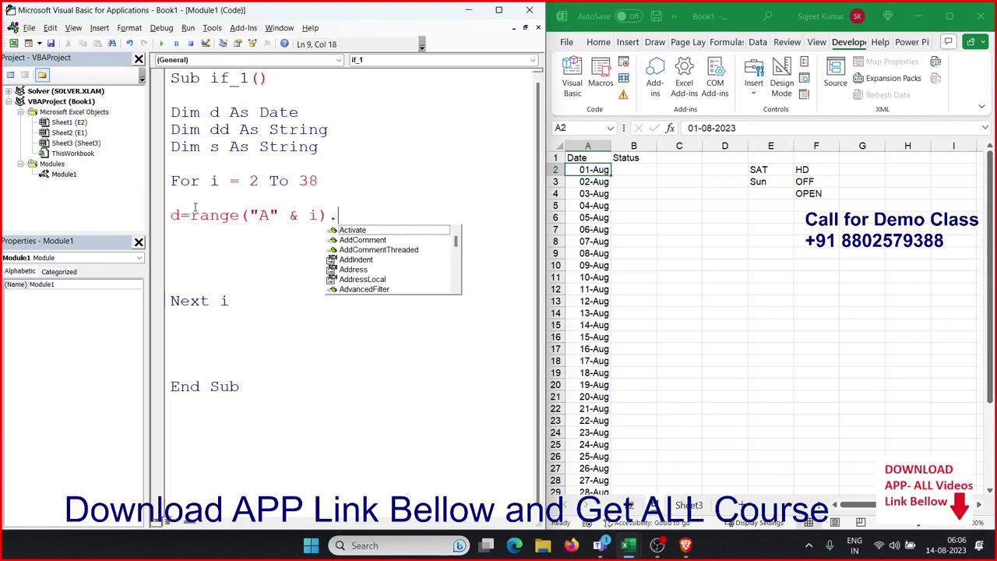
pyautogui.write('v')
pyautogui.press('Tab')
pyautogui.press('Return')
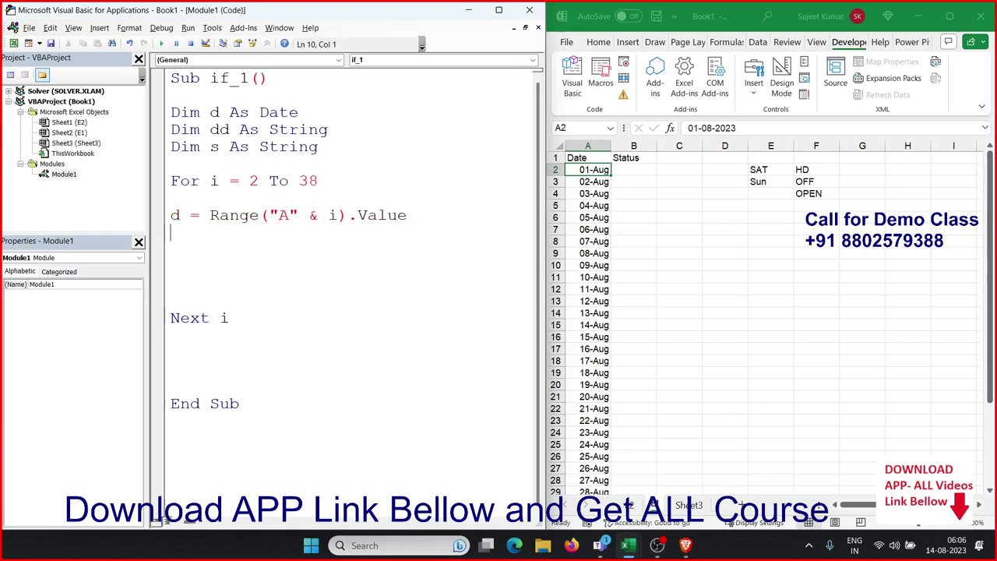
# Add dd = Format(d, "DDD") to store the three-letter weekday name.
pyautogui.press('Return')
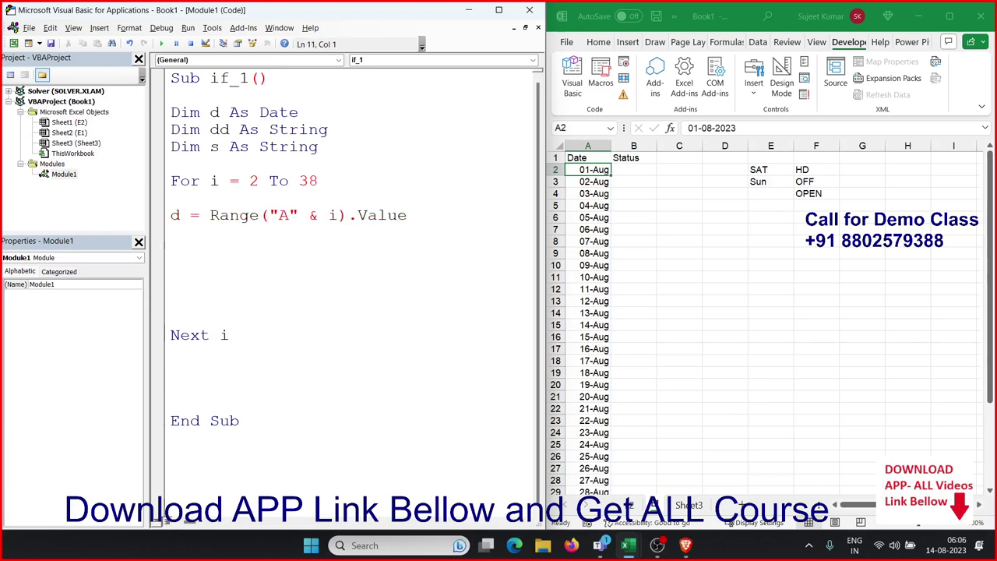
pyautogui.write('dd=f')
pyautogui.write('ormat')
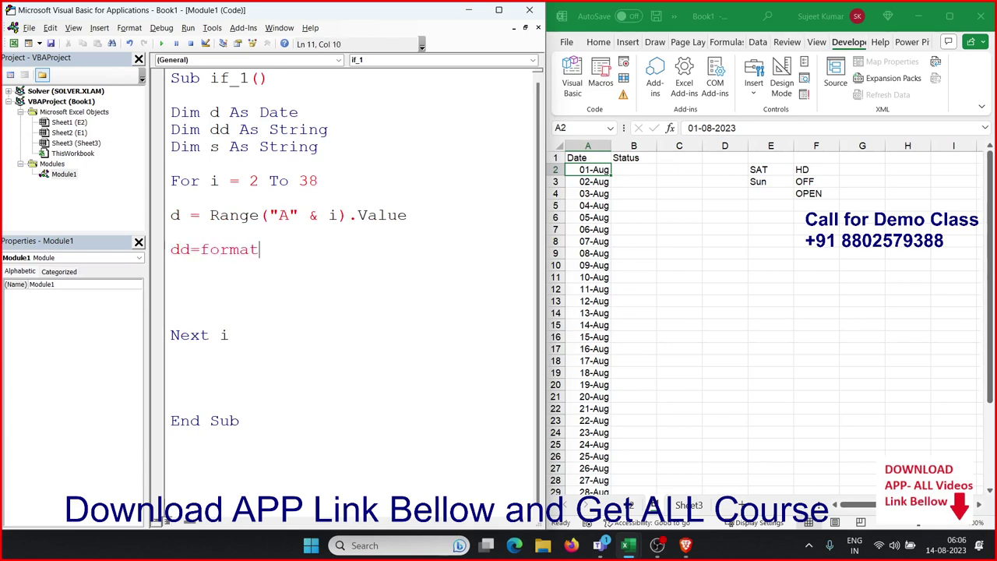
pyautogui.write('(d')
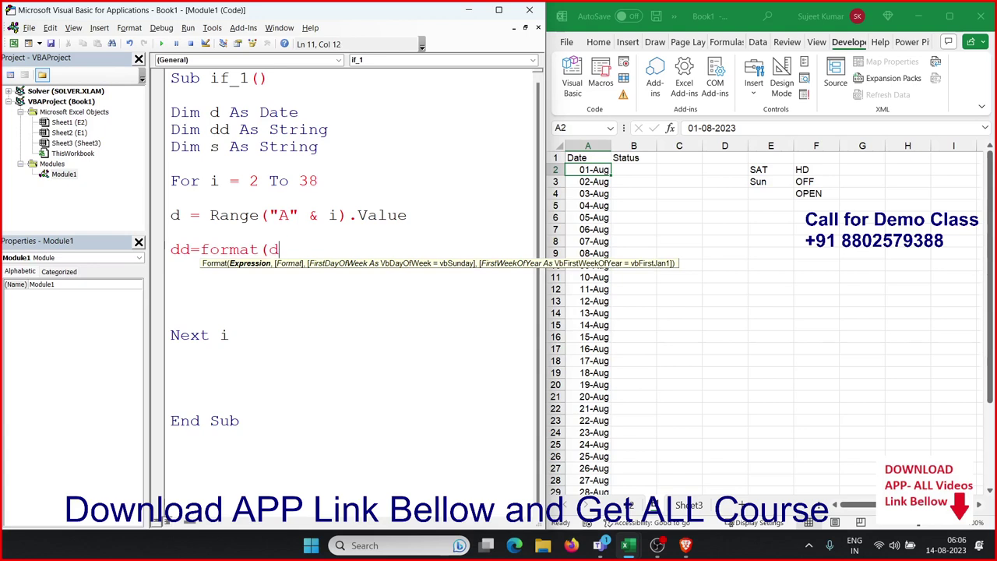
pyautogui.press('BackSpace')
pyautogui.write('d,"')
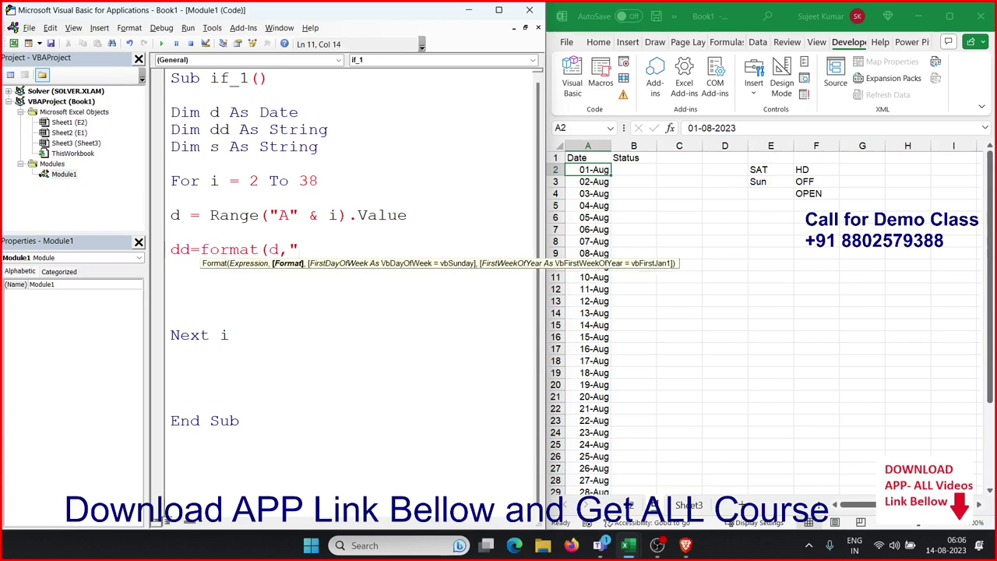
pyautogui.write('DDD')
pyautogui.press('BackSpace')
pyautogui.write('D')
pyautogui.write(')')
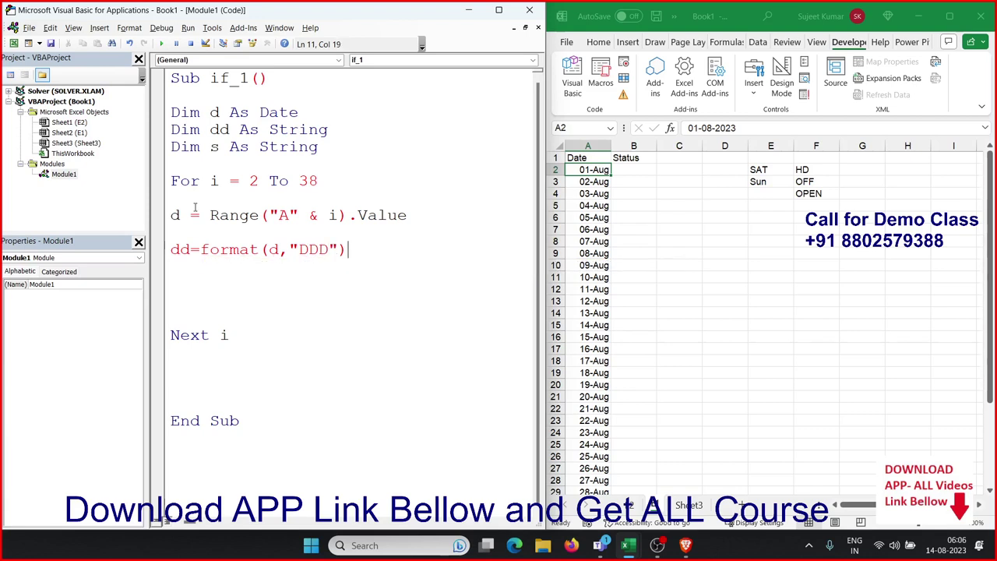
pyautogui.click(286, 295)
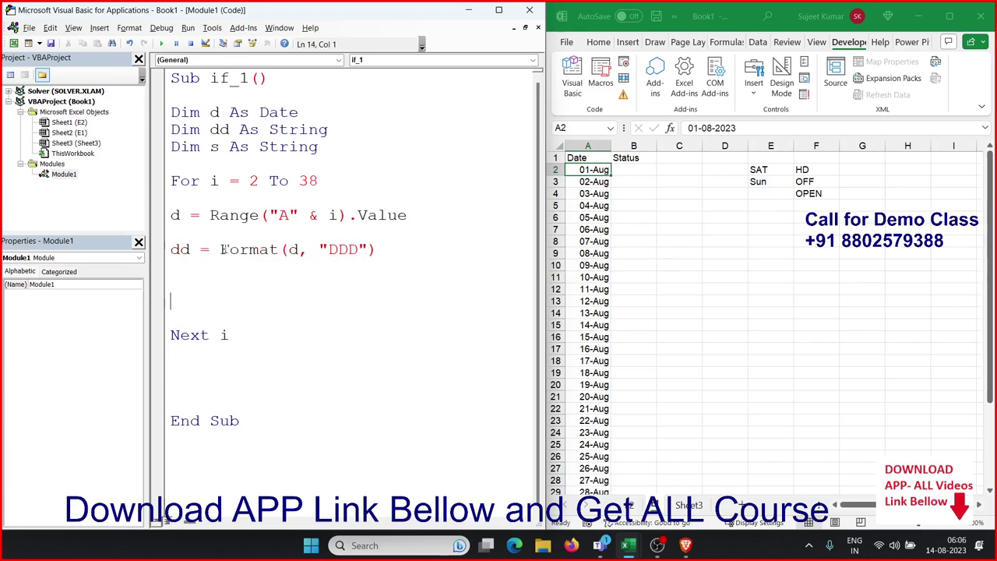
pyautogui.moveTo(220, 249); pyautogui.dragTo(480, 248)
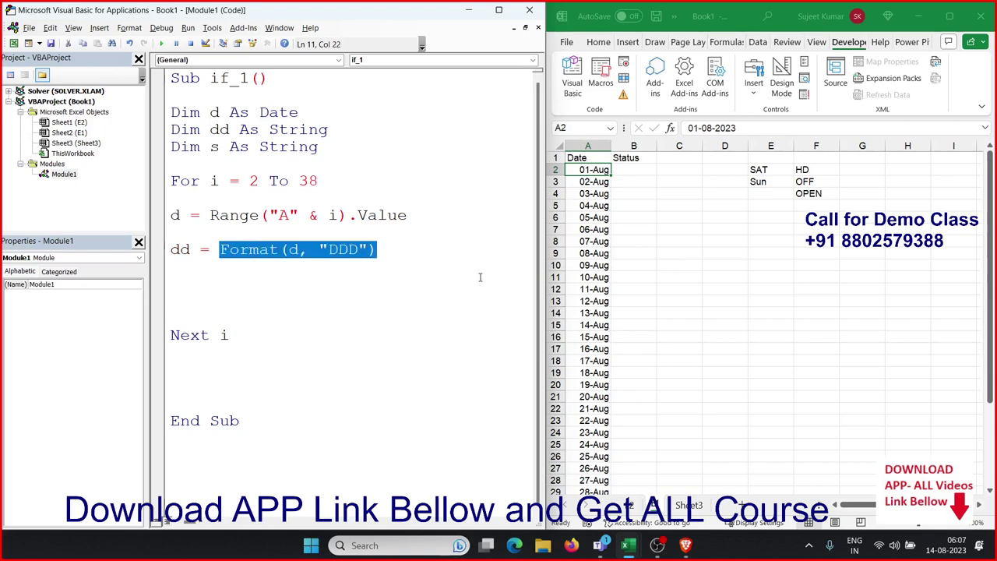
pyautogui.click(318, 296)
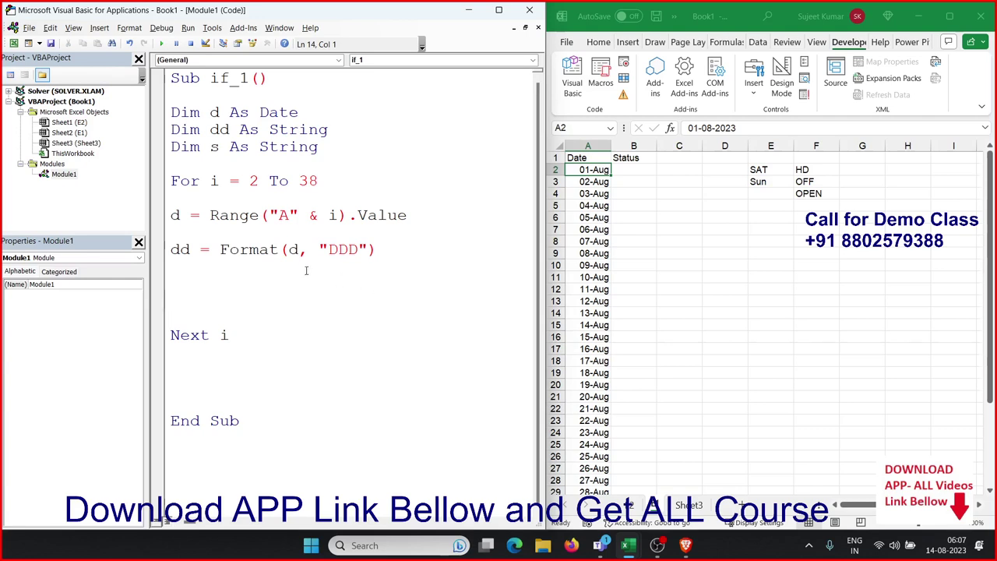
pyautogui.click(206, 273)
# Add the line If dd = "Sat" Then and wrap the Format call in UCase(...).
pyautogui.press('Return')
pyautogui.press('Return')
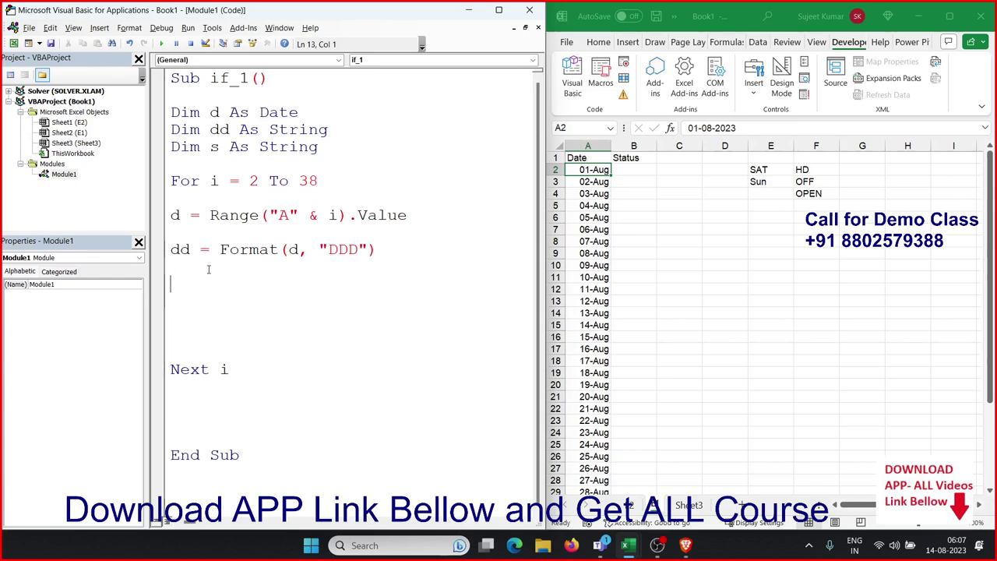
pyautogui.write('if d')
pyautogui.write('d="')
pyautogui.write('Sat')
pyautogui.write('" then')
pyautogui.press('Return')
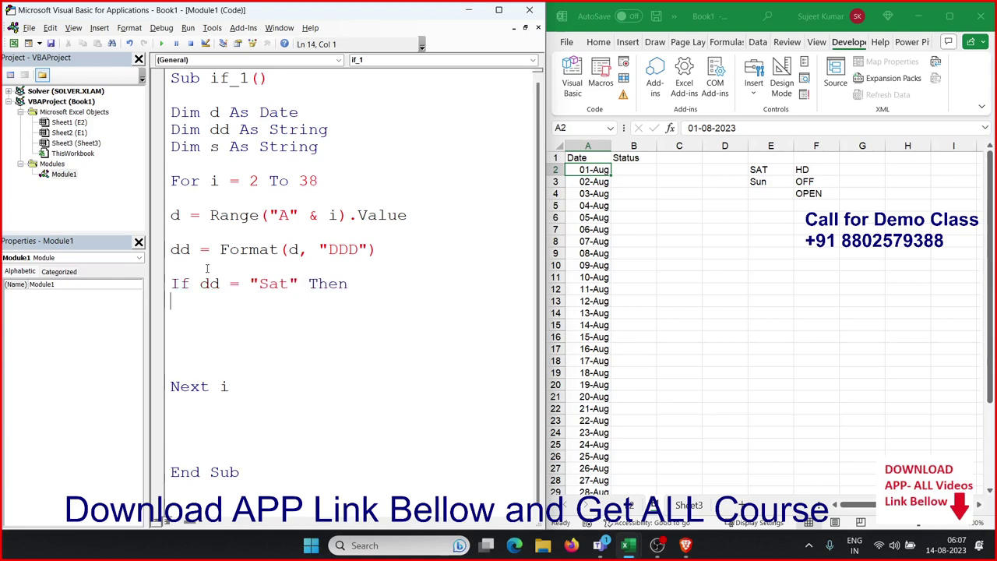
pyautogui.click(220, 252)
pyautogui.write('ucase')
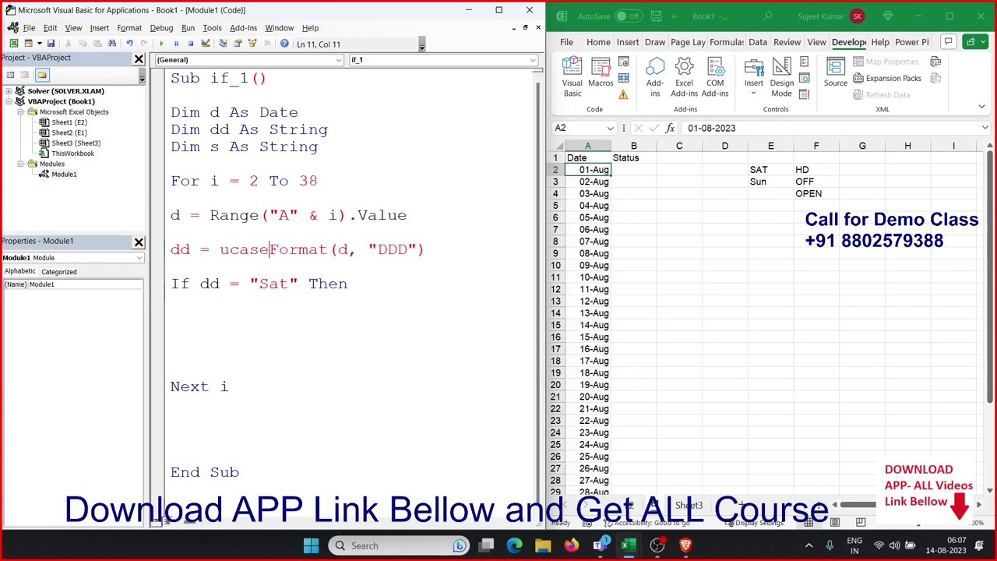
pyautogui.write('(')
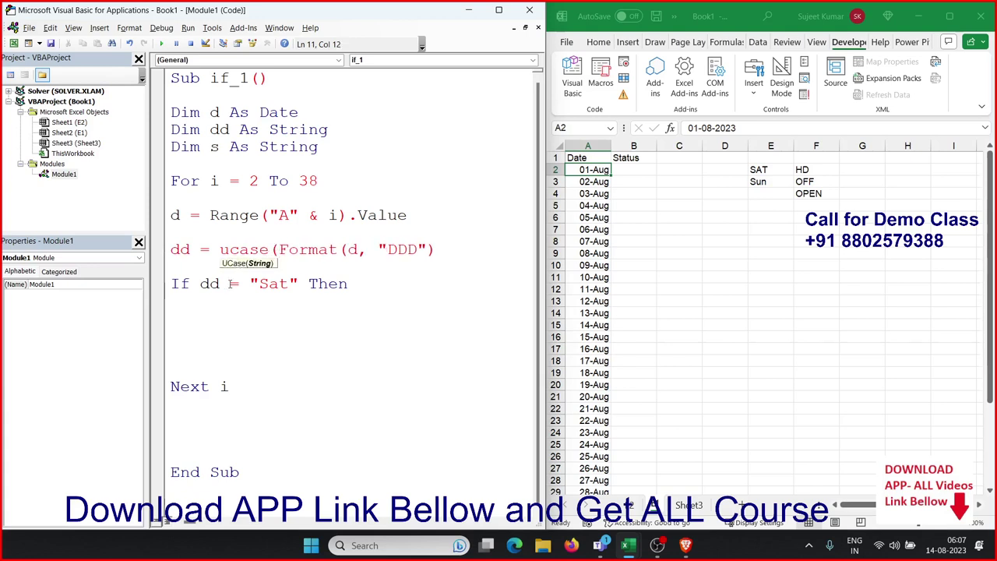
pyautogui.click(453, 253)
pyautogui.write(')')
# Change the test value to "SAT" and add s = "HD" under the If line.
pyautogui.click(290, 284)
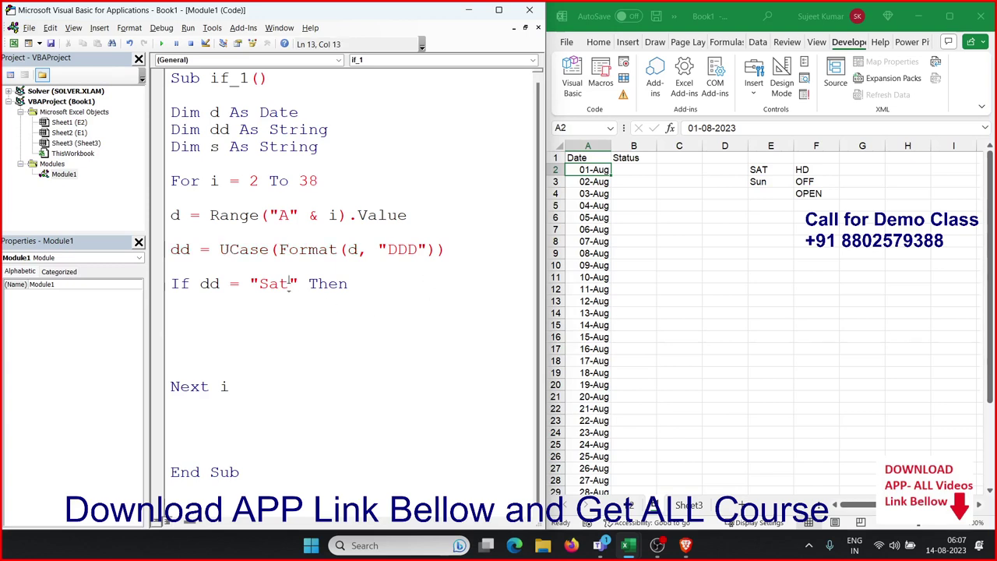
pyautogui.press('BackSpace')
pyautogui.press('BackSpace')
pyautogui.write('A')
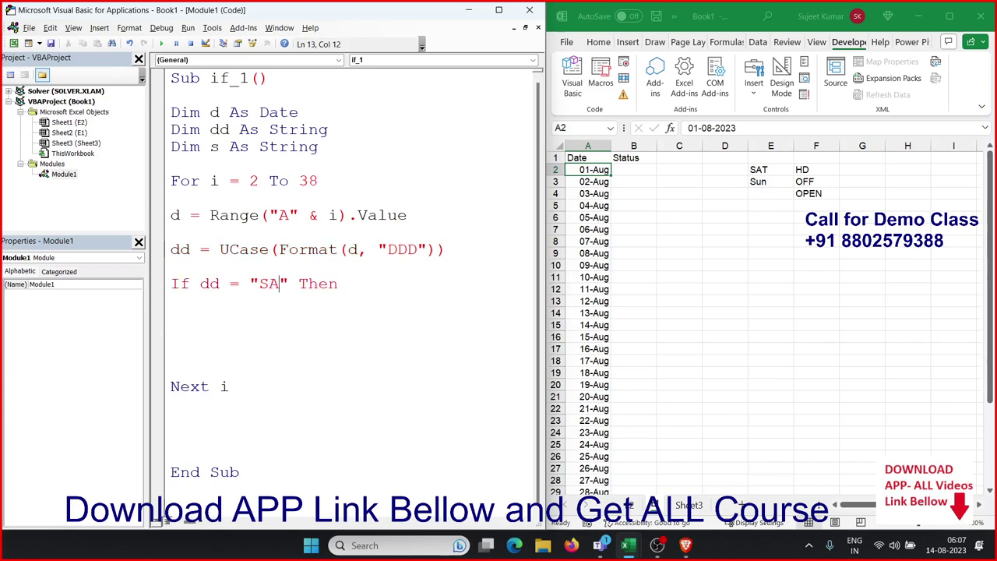
pyautogui.write('T')
pyautogui.click(307, 284)
pyautogui.click(366, 288)
pyautogui.press('Return')
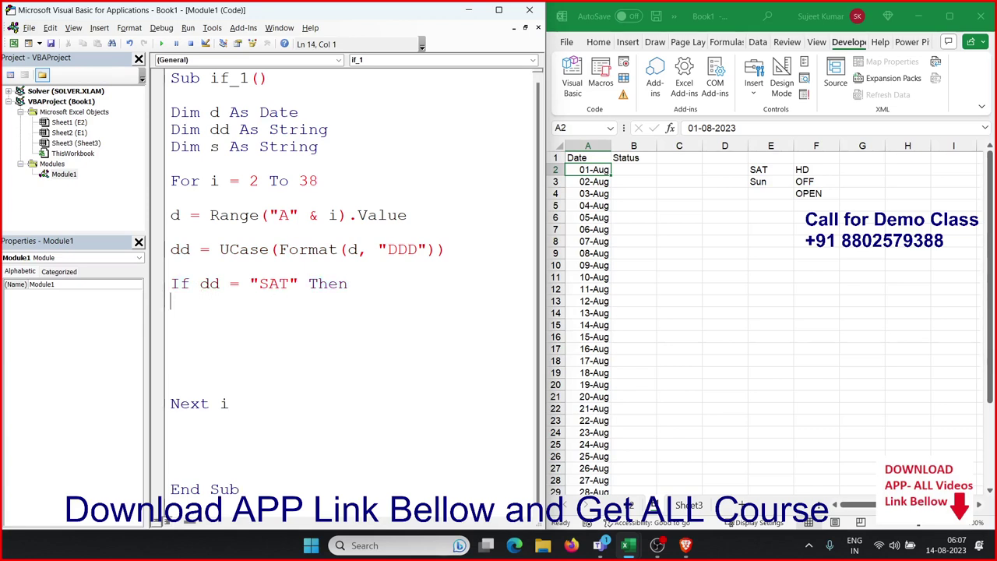
pyautogui.write('s = ')
pyautogui.write('"')
pyautogui.write('HD"')
# After the HD assignment, add the branch ElseIf dd = "SUN" Then.
pyautogui.press('Return')
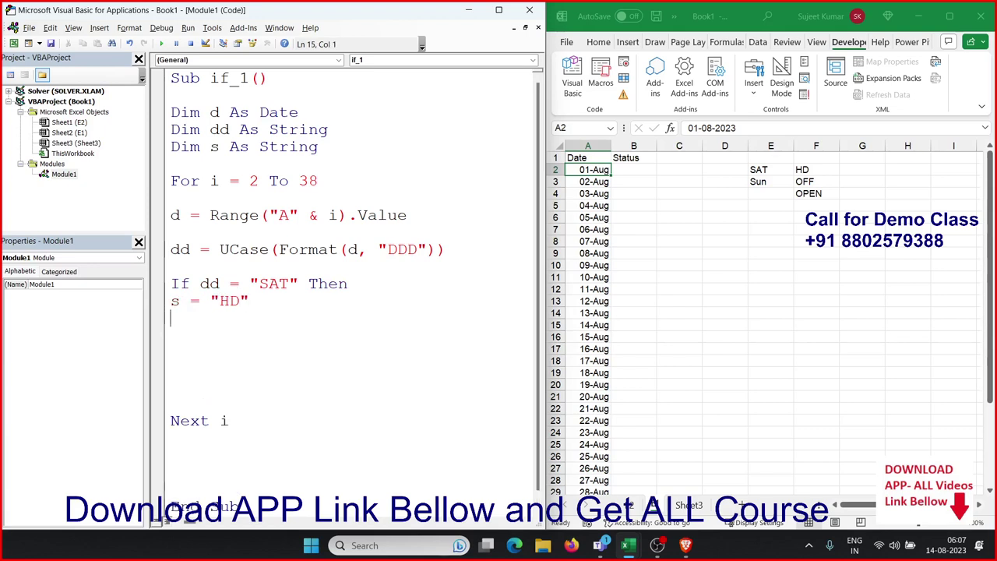
pyautogui.moveTo(170, 283); pyautogui.dragTo(349, 283)
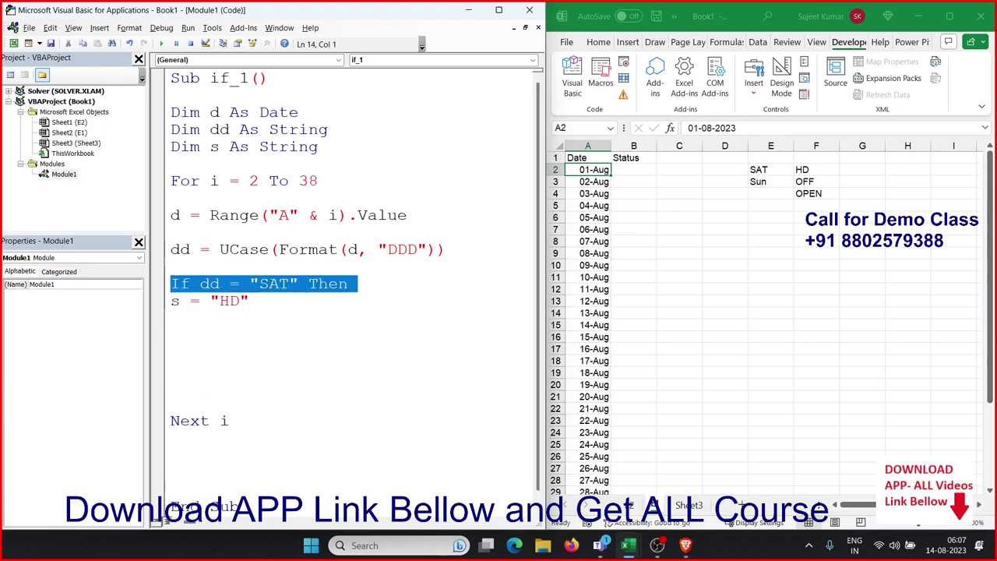
pyautogui.click(170, 318)
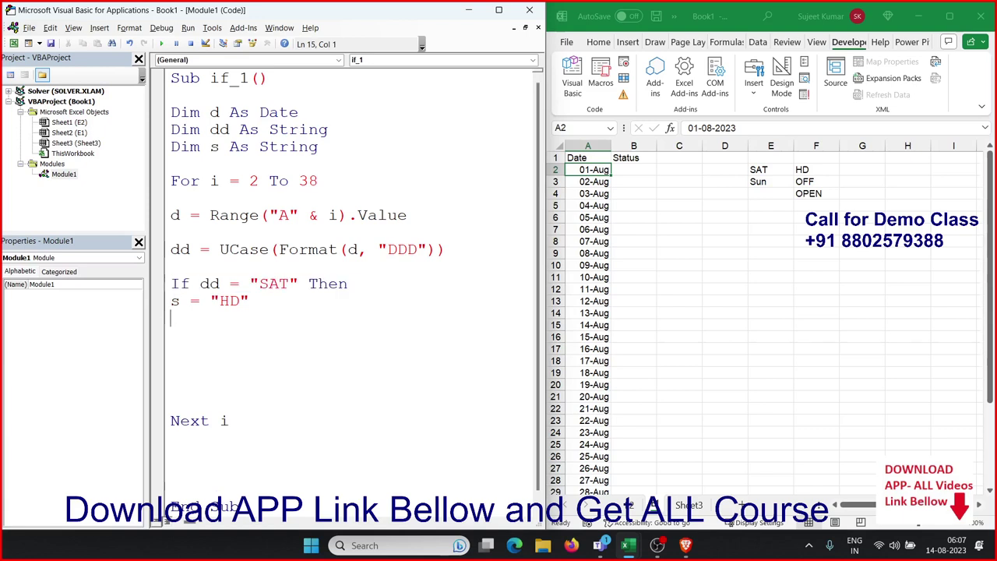
pyautogui.write('els')
pyautogui.write('eif ')
pyautogui.write('dd=')
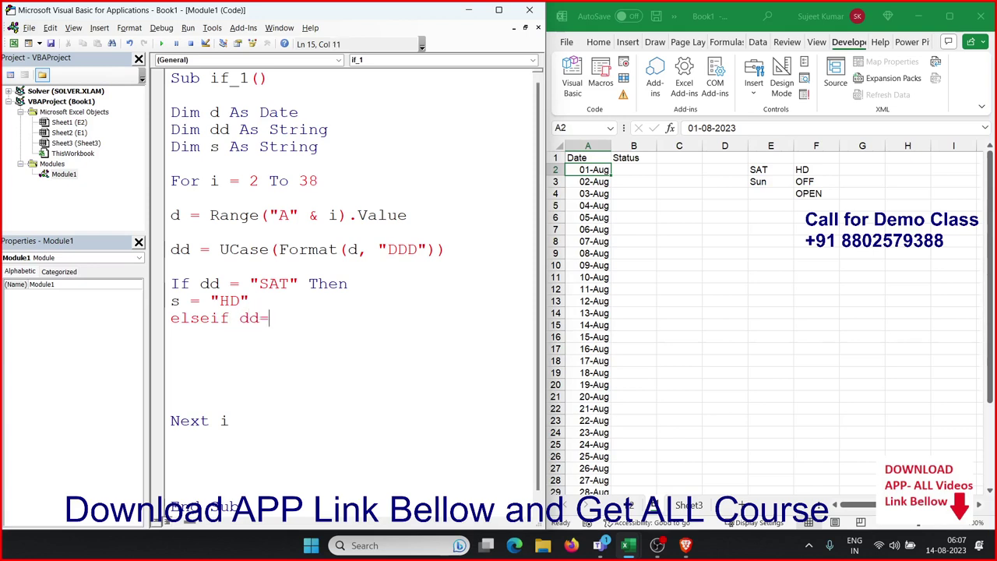
pyautogui.write('"SUN')
pyautogui.write('" then')
pyautogui.press('Return')
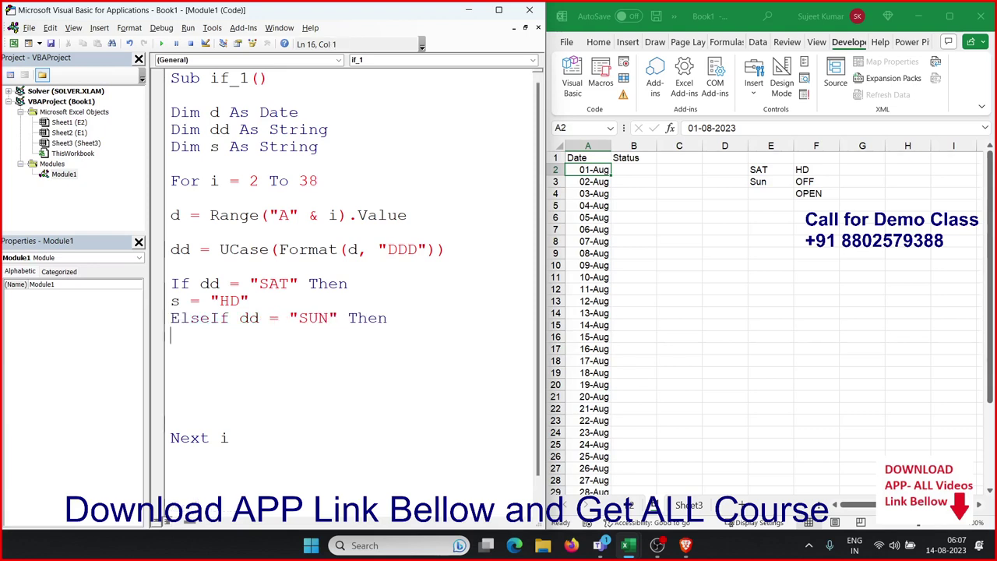
# Assign s = "OFF" for Sunday, add Else with s = "OPEN", and close with End If.
pyautogui.write('s')
pyautogui.write('="FF')
pyautogui.press('BackSpace')
pyautogui.press('BackSpace')
pyautogui.press('BackSpace')
pyautogui.write('OFF')
pyautogui.click(190, 335)
pyautogui.write('"')
pyautogui.press('Right')
pyautogui.press('Right')
pyautogui.press('Right')
pyautogui.write('"')
pyautogui.press('Return')
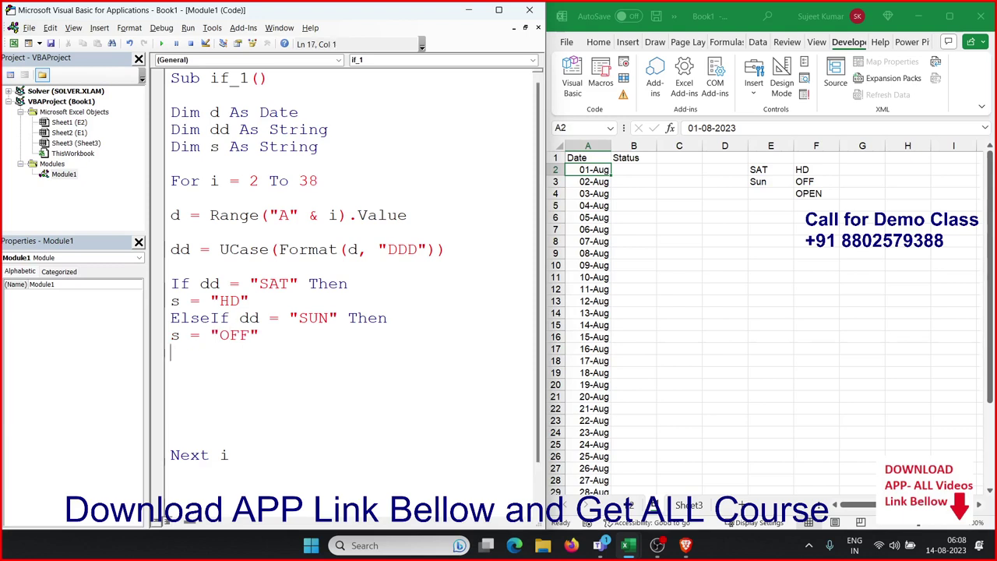
pyautogui.write('else')
pyautogui.press('Return')
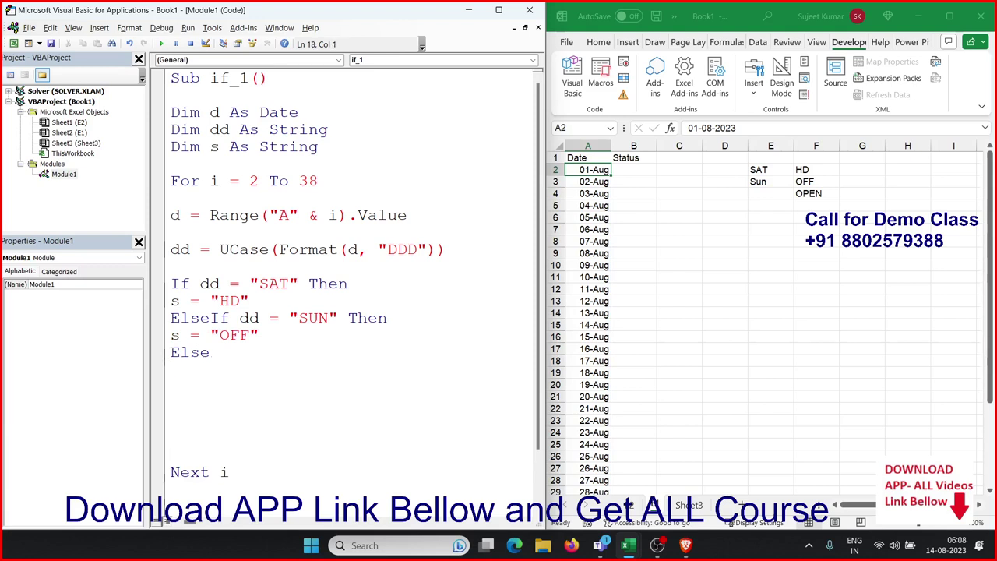
pyautogui.write('s = "OP')
pyautogui.write('EN')
pyautogui.write('"')
pyautogui.press('Return')
pyautogui.write('end ')
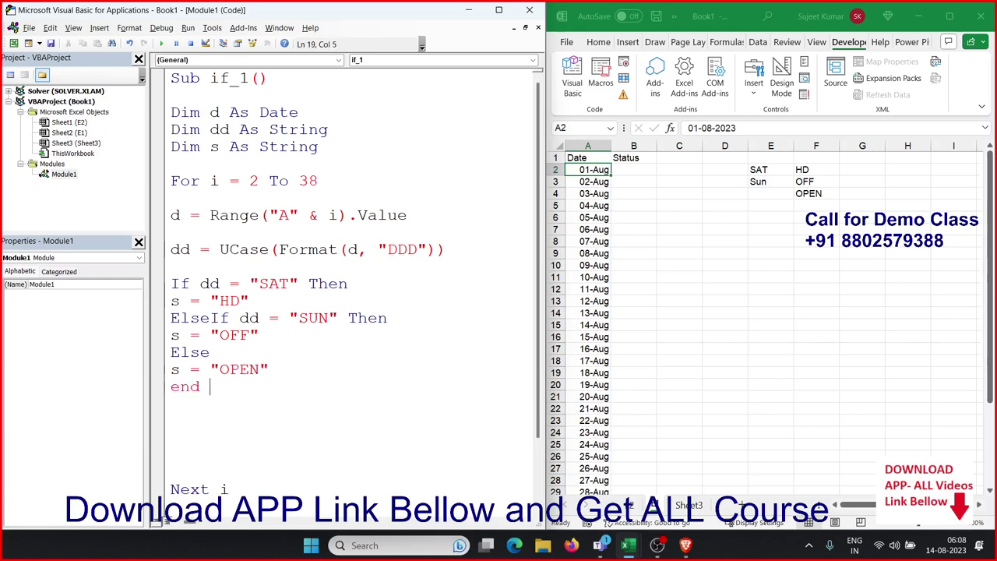
pyautogui.write('if')
pyautogui.press('Up')
pyautogui.press('Up')
pyautogui.press('Up')
pyautogui.press('Up')
# Begin the formula =IF(B4>0,500,IF( in cell C4, then cancel the unfinished entry.
pyautogui.click(641, 179)
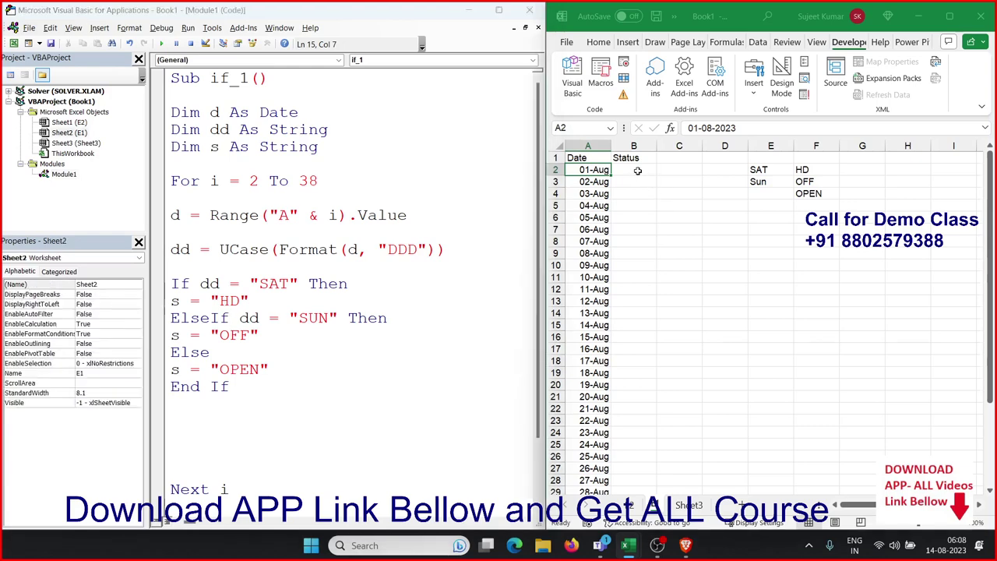
pyautogui.click(669, 198)
pyautogui.write('=i')
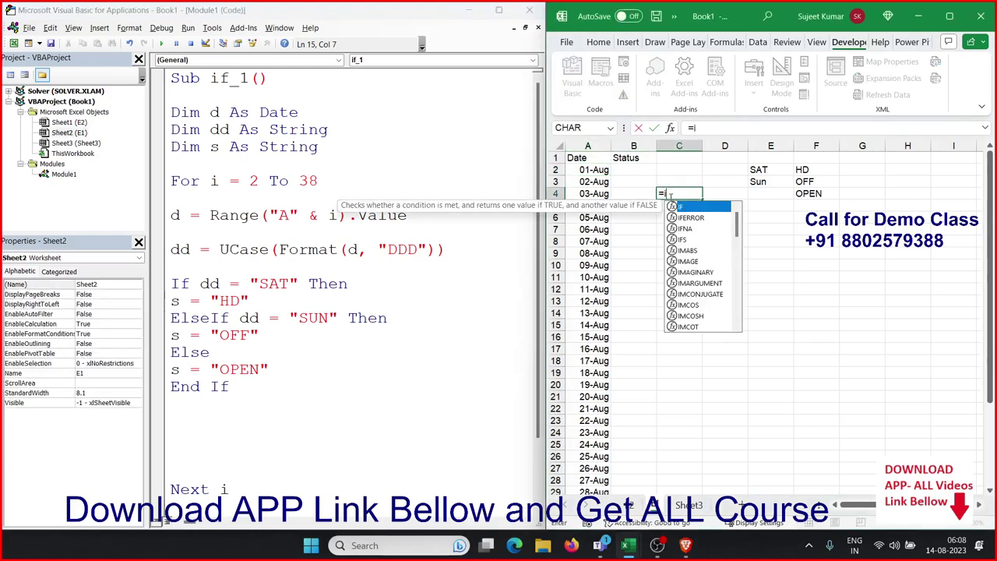
pyautogui.write('f')
pyautogui.press('Tab')
pyautogui.press('Left')
pyautogui.write('>')
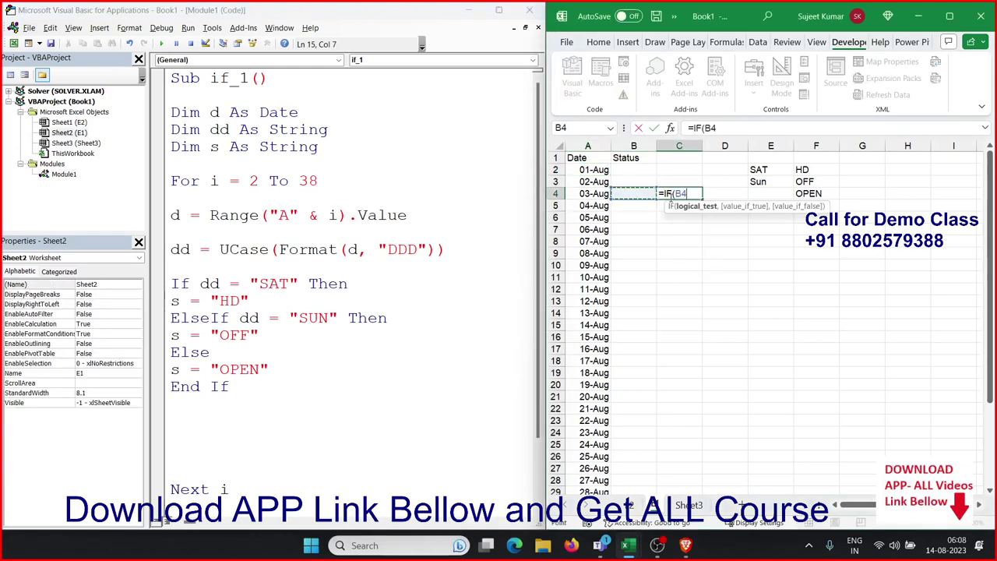
pyautogui.write('0')
pyautogui.write(',500')
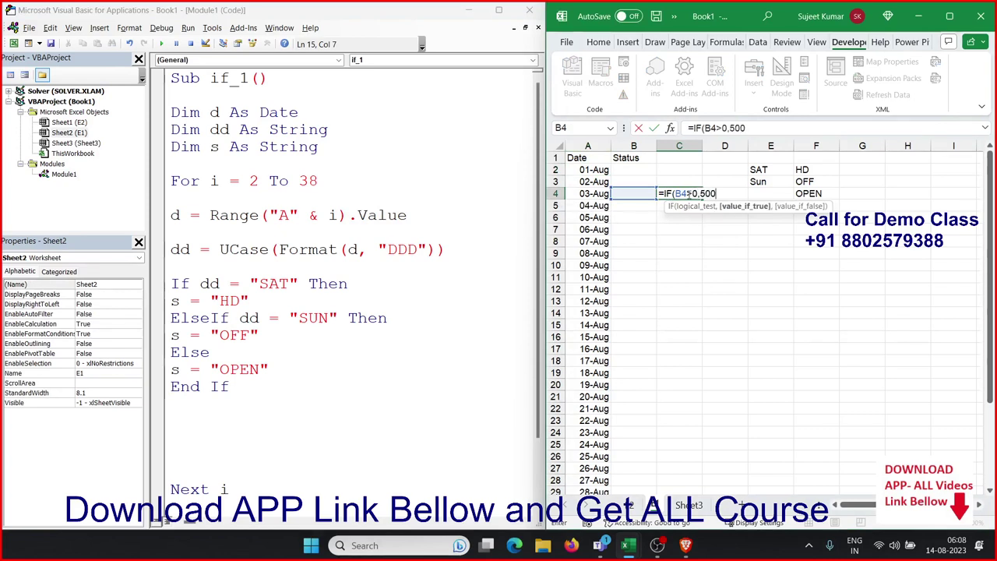
pyautogui.write(',IF(')
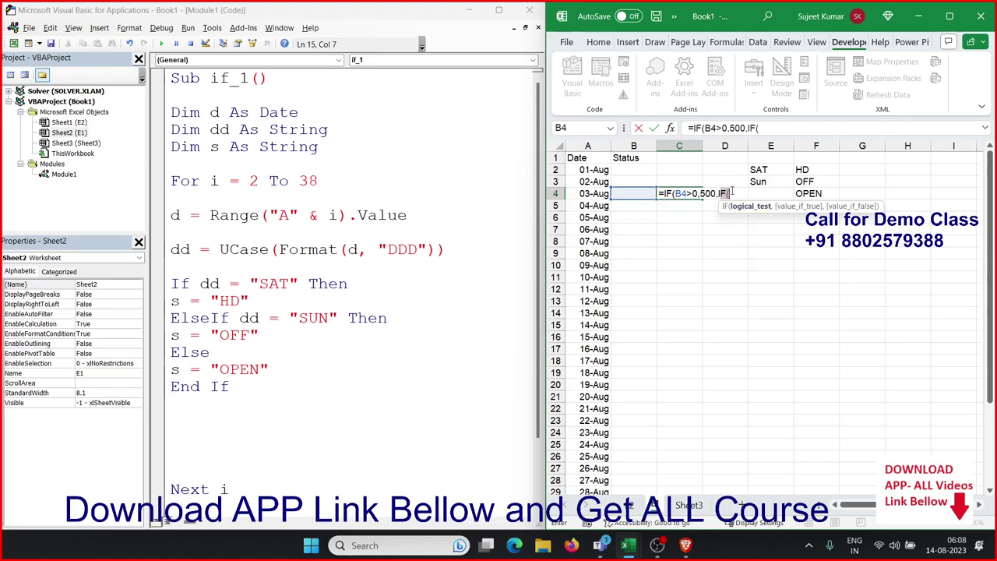
pyautogui.press('Escape')
# Below End If, add Range("B" & i).Value = s so each status goes into column B.
pyautogui.click(260, 334)
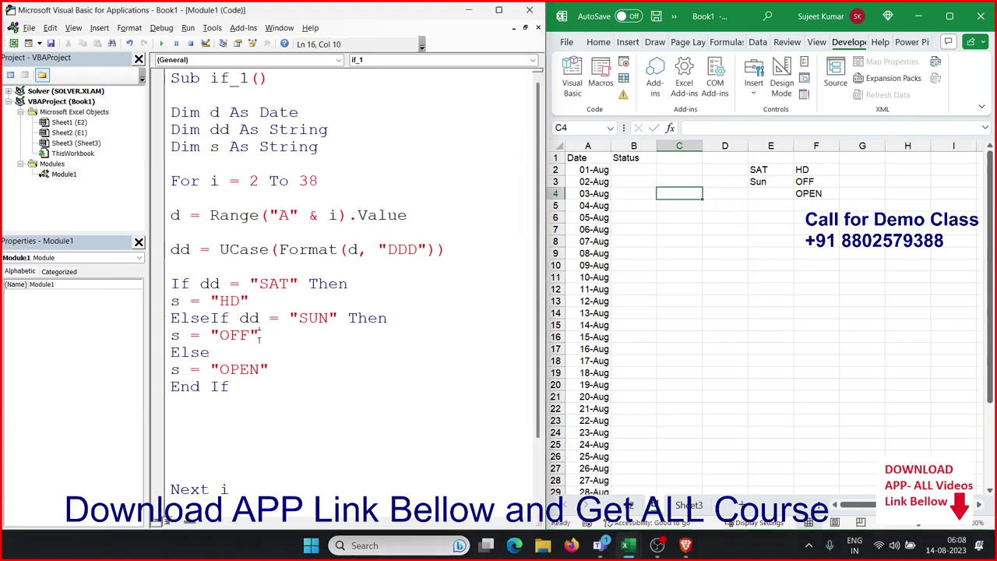
pyautogui.moveTo(180, 318); pyautogui.dragTo(238, 318)
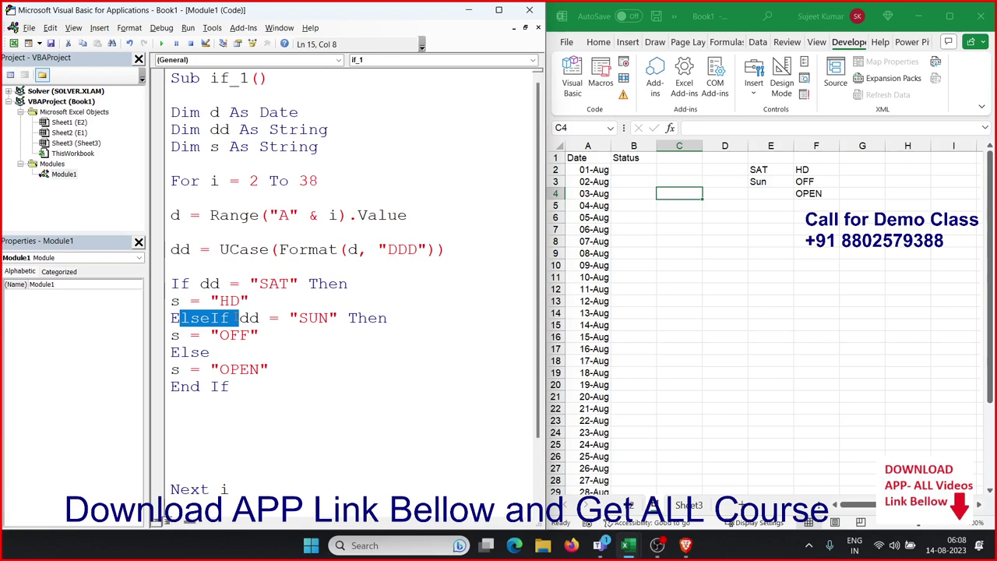
pyautogui.click(255, 423)
pyautogui.scroll(-2, 249, 420)
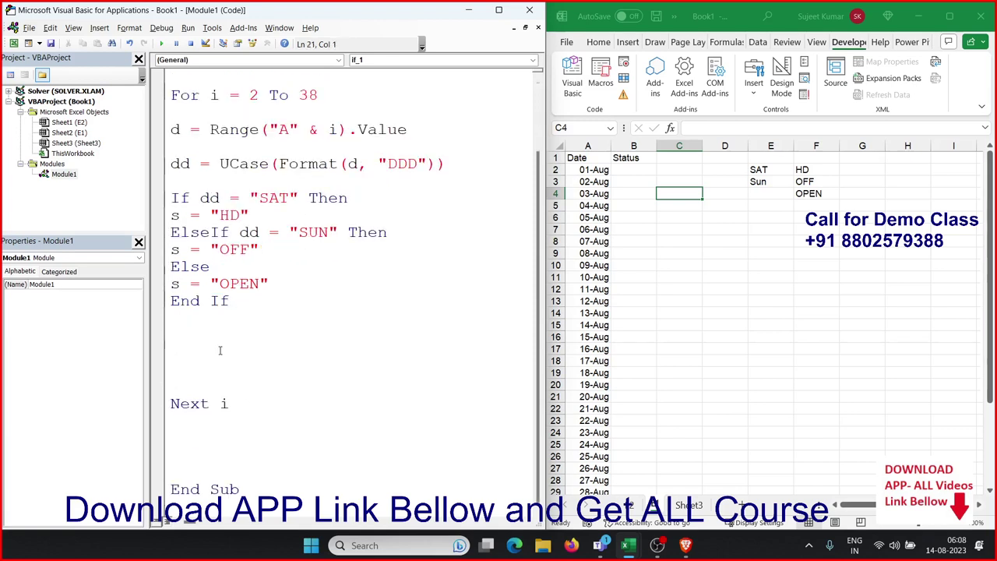
pyautogui.write('ran')
pyautogui.write('ge("')
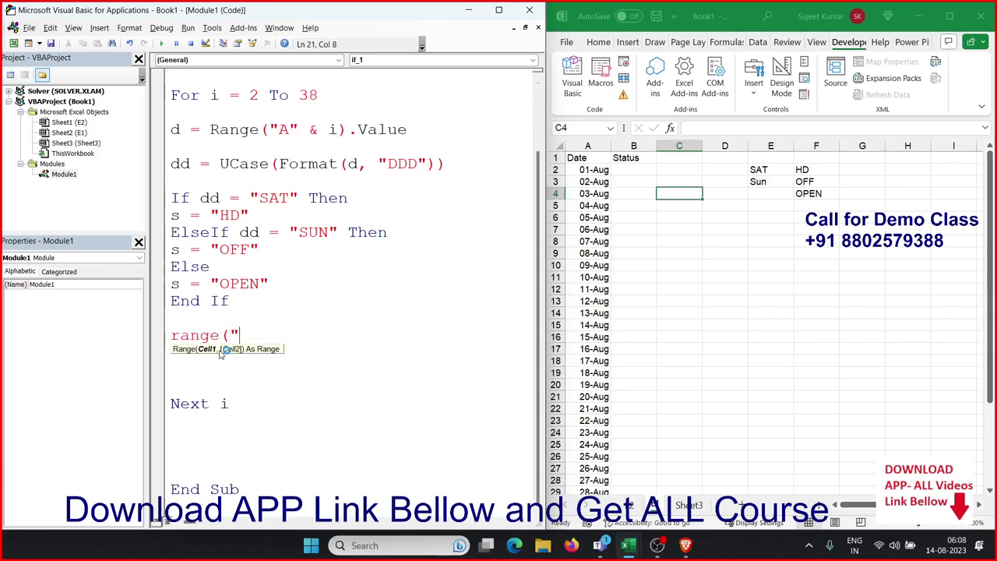
pyautogui.write('V')
pyautogui.press('BackSpace')
pyautogui.write('"B')
pyautogui.press('BackSpace')
pyautogui.press('BackSpace')
pyautogui.write('B" ')
pyautogui.write('& i)')
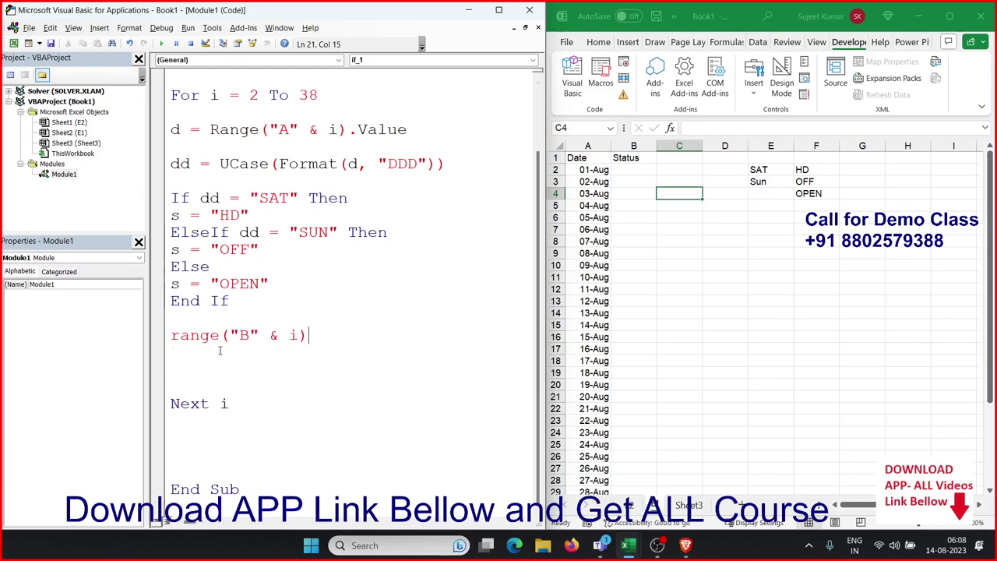
pyautogui.write('.v')
pyautogui.press('Down')
pyautogui.press('Tab')
pyautogui.write('= s')
pyautogui.press('Up')
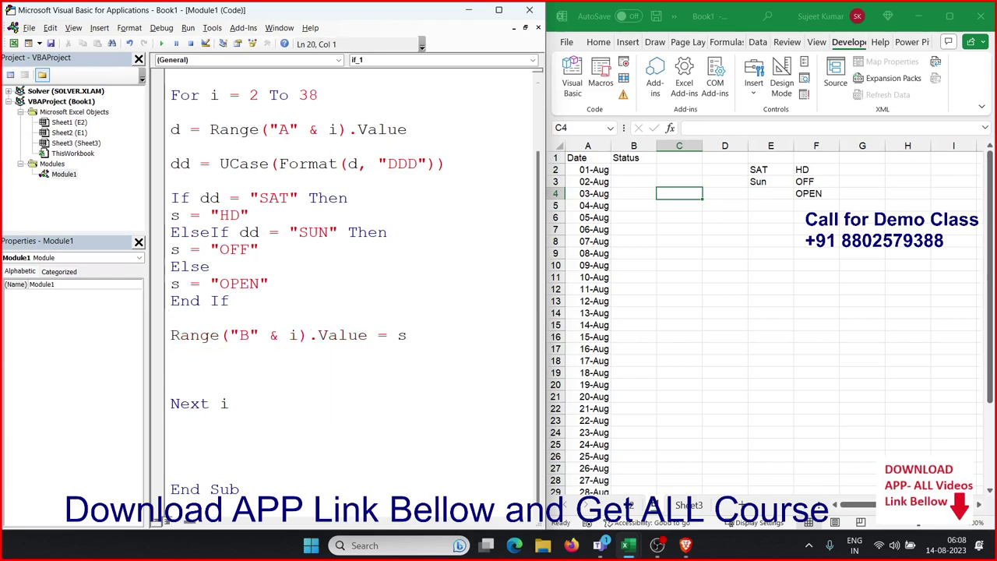
# Run the if_1 macro and check the OPEN, HD and OFF statuses in column B.
pyautogui.click(162, 44)
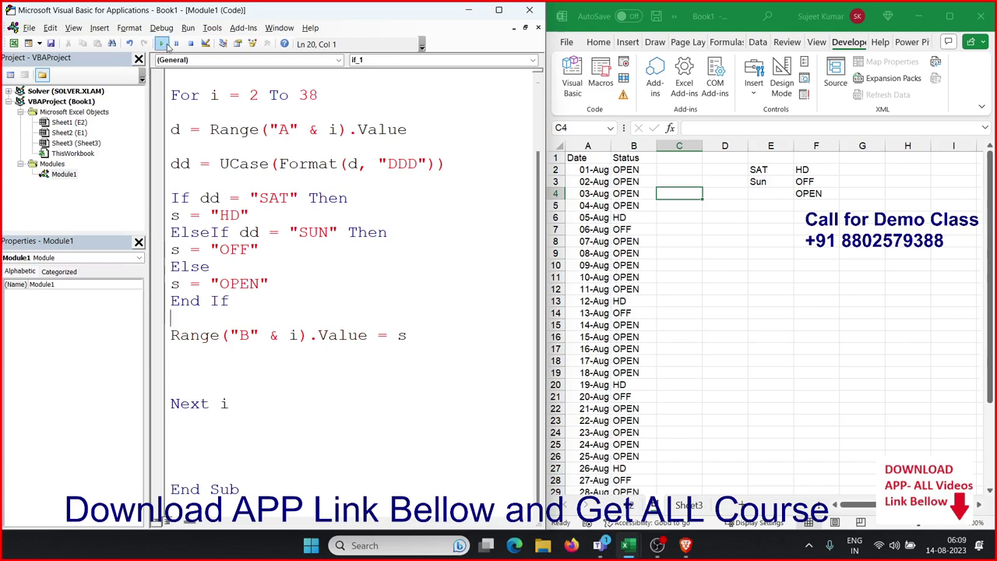
pyautogui.click(623, 181)
pyautogui.click(633, 253)
pyautogui.click(633, 348)
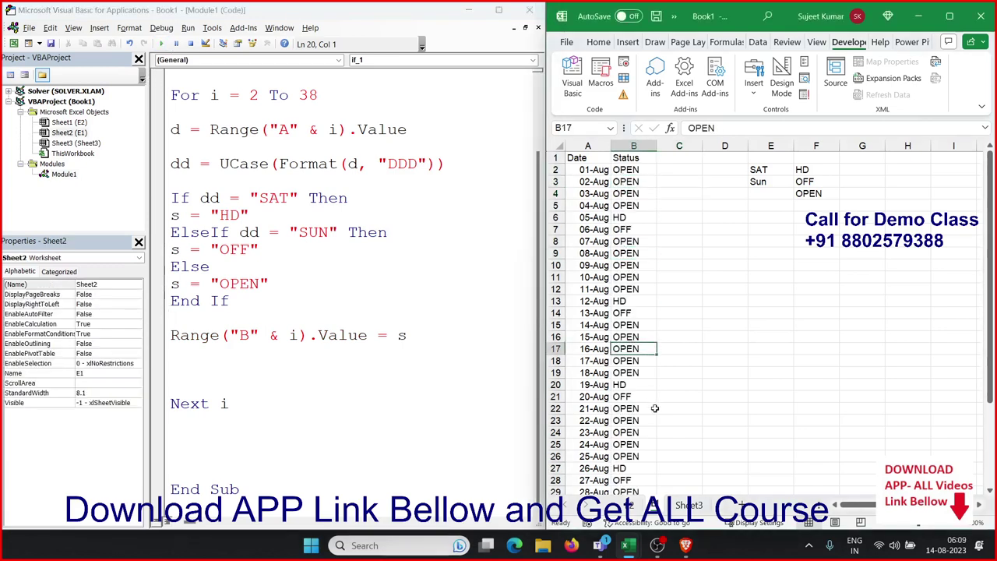
pyautogui.click(653, 409)
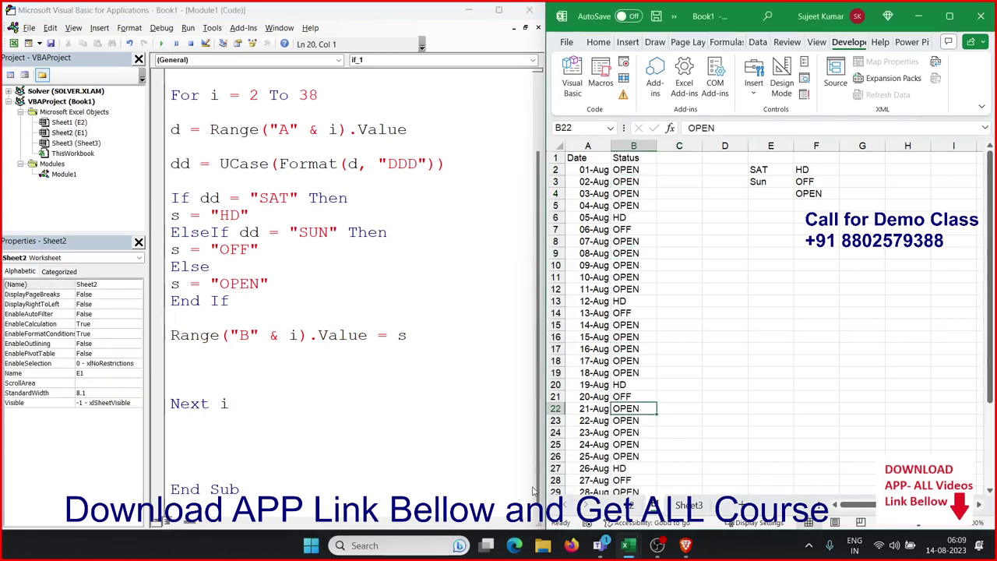
# On the Sales sheet, put the header Gr in B1, replacing the first entry INC.
pyautogui.click(635, 506)
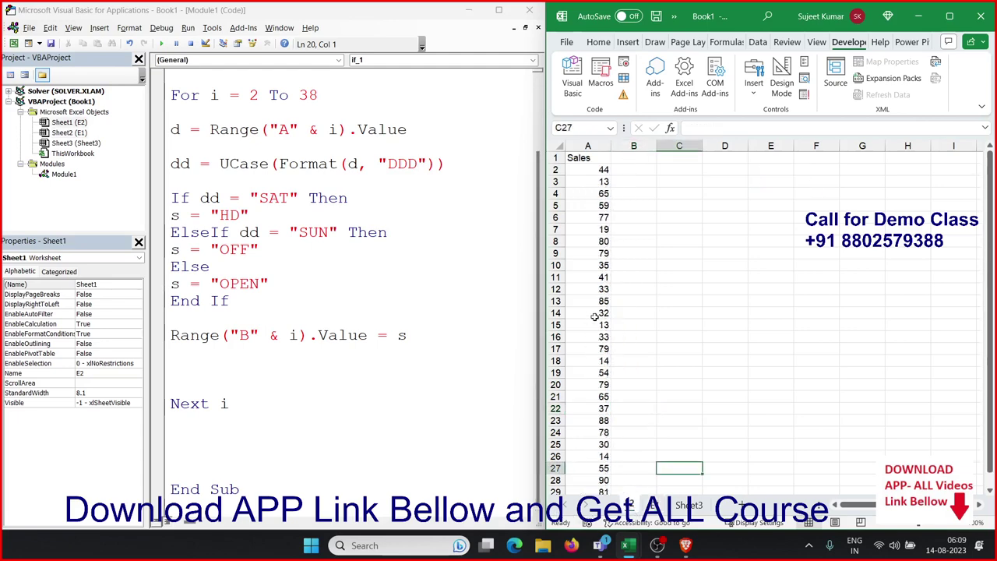
pyautogui.click(635, 162)
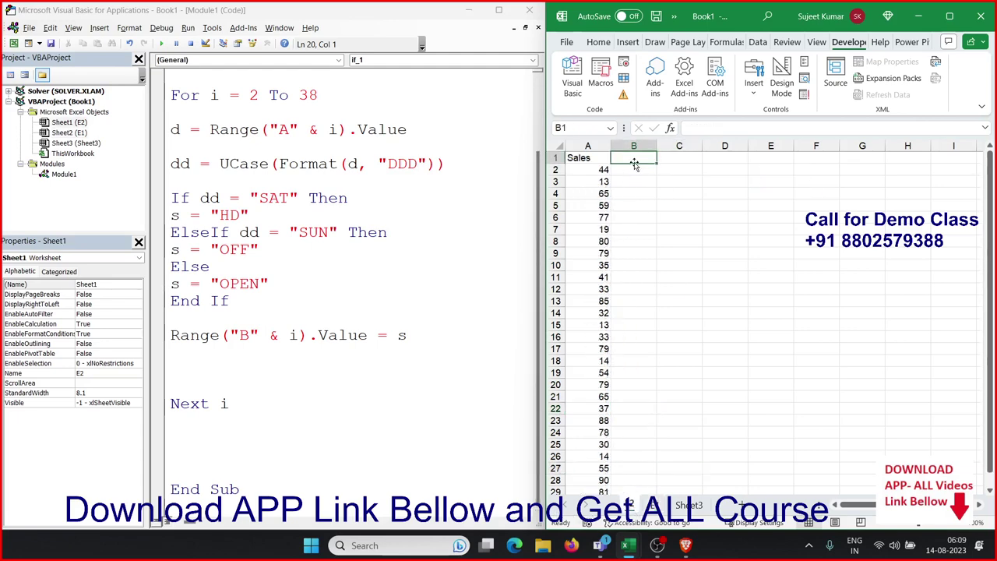
pyautogui.write('INC')
pyautogui.press('Return')
pyautogui.press('Right')
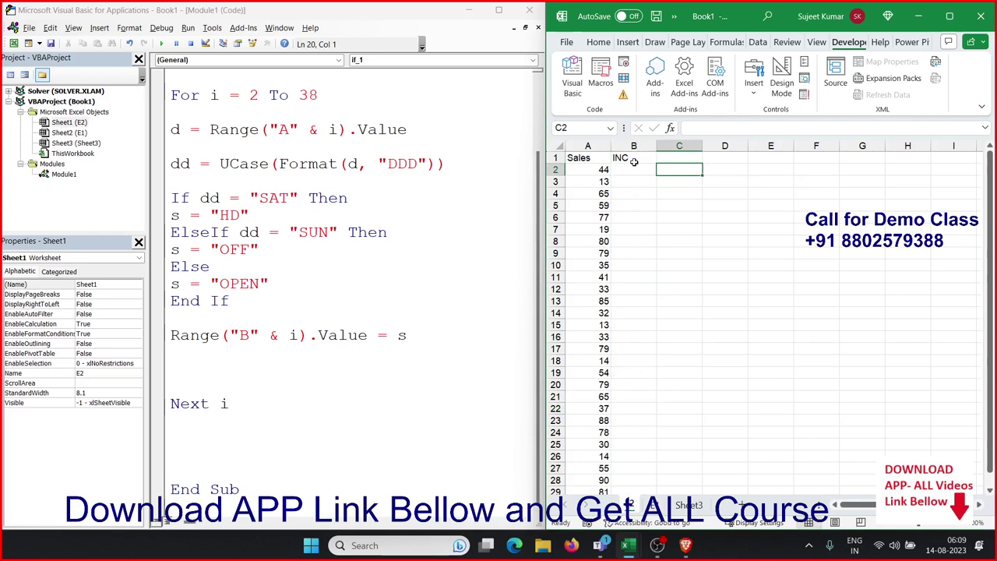
pyautogui.click(635, 162)
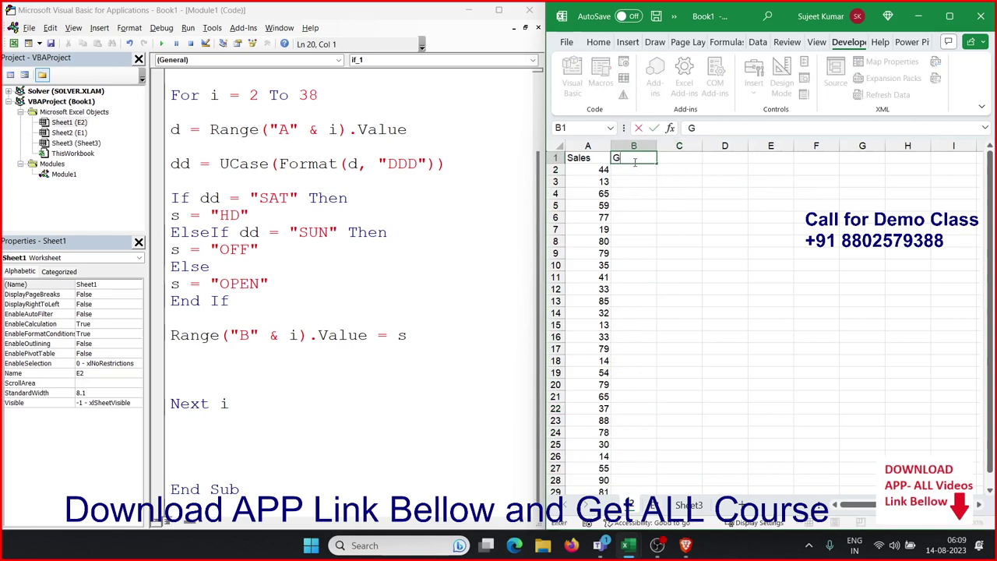
pyautogui.write('Gr')
pyautogui.press('Return')
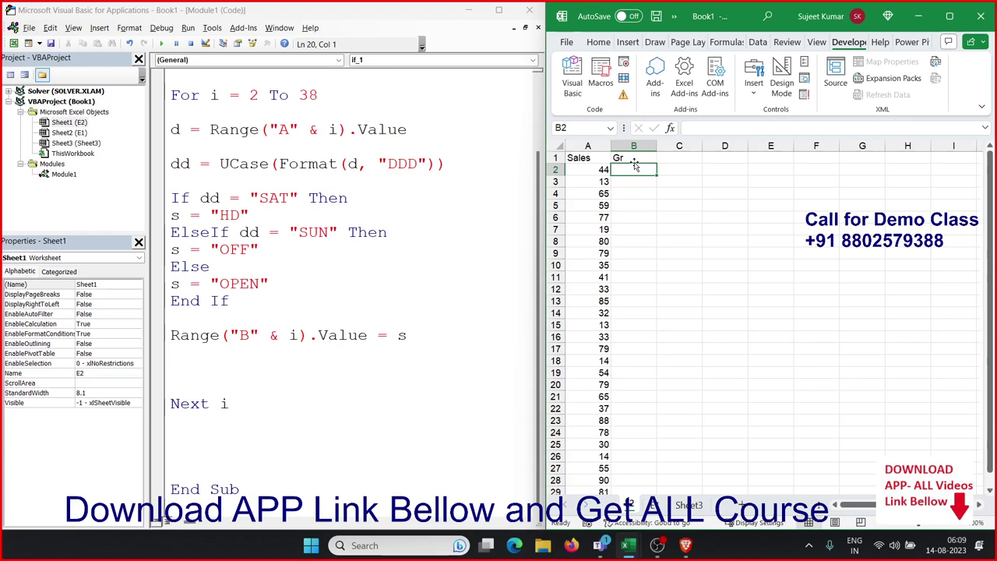
pyautogui.click(634, 159)
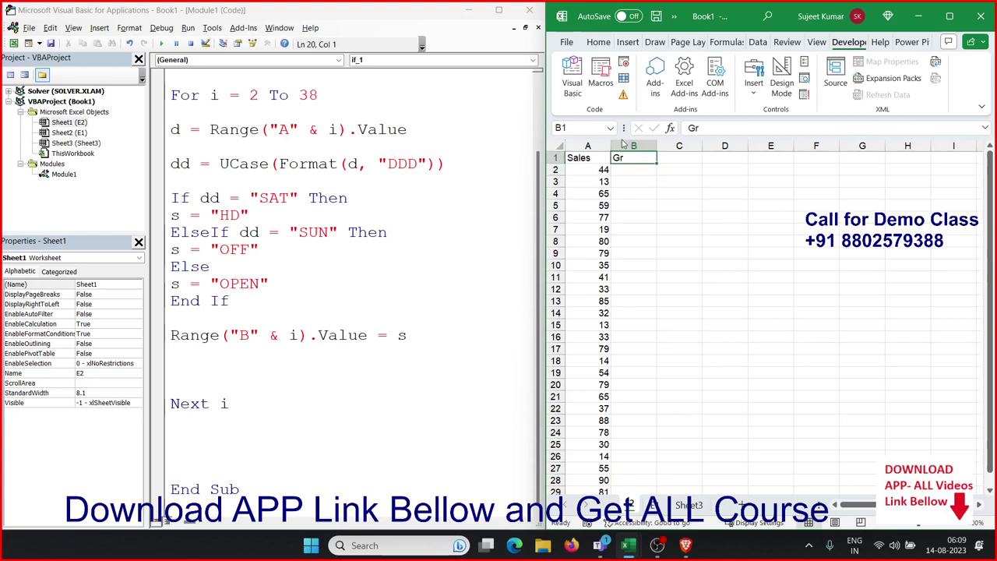
pyautogui.click(214, 316)
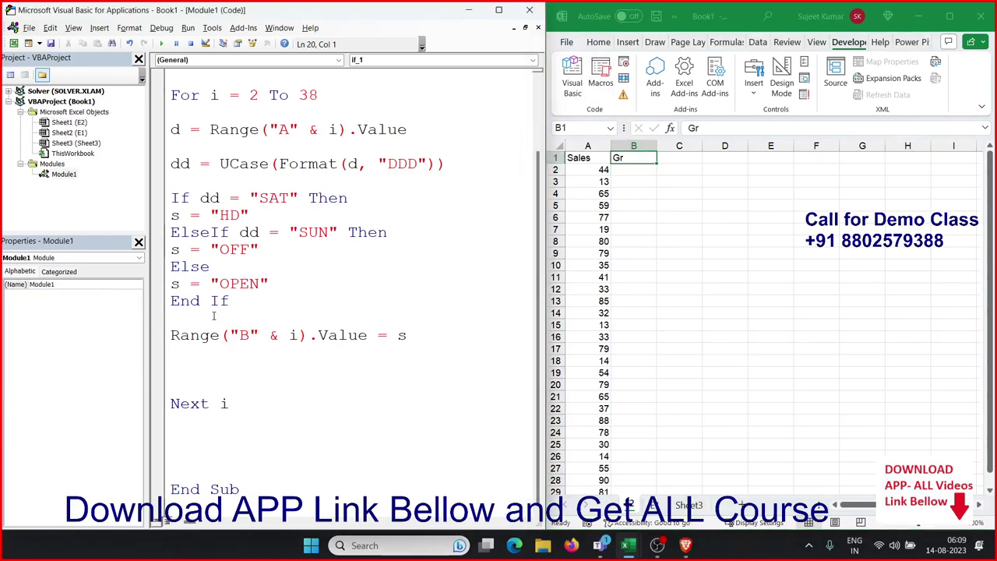
# Delete the blank lines in if_1, including those around Next i and End Sub.
pyautogui.press('Delete')
pyautogui.press('Down')
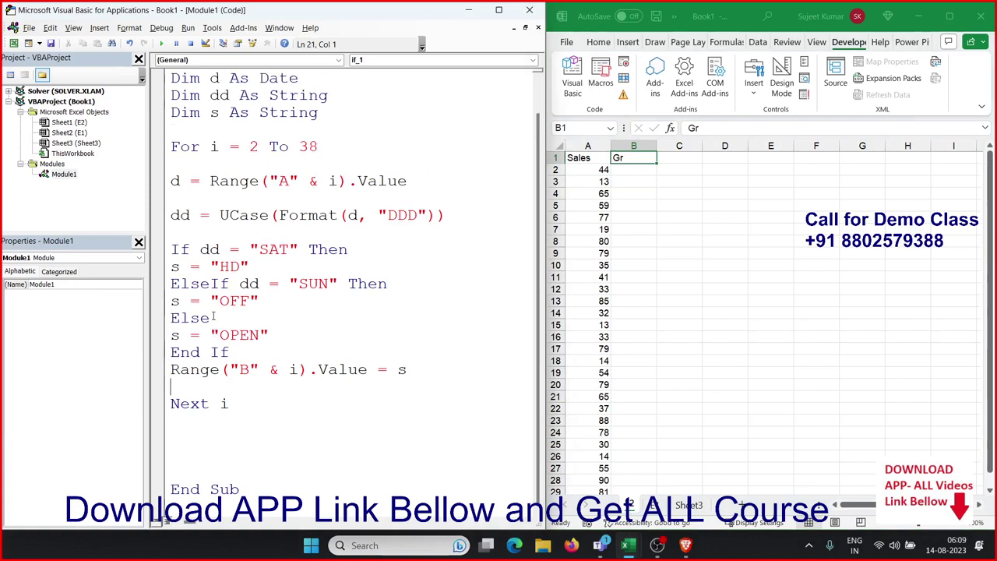
pyautogui.press('Delete')
pyautogui.press('Delete')
pyautogui.press('Delete')
pyautogui.press('Down')
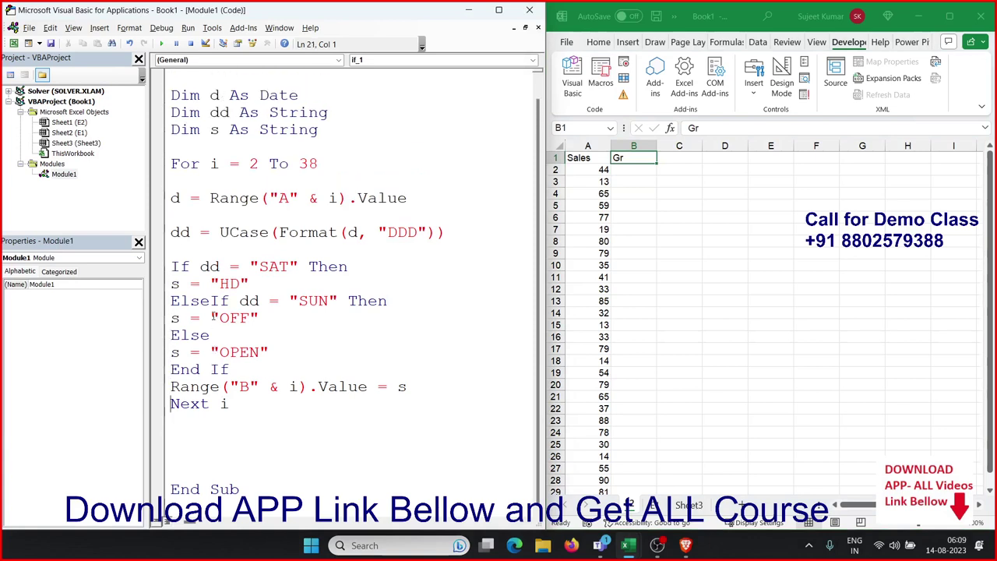
pyautogui.press('Down')
pyautogui.press('Delete')
pyautogui.press('Delete')
pyautogui.press('Delete')
pyautogui.press('Delete')
pyautogui.press('Down')
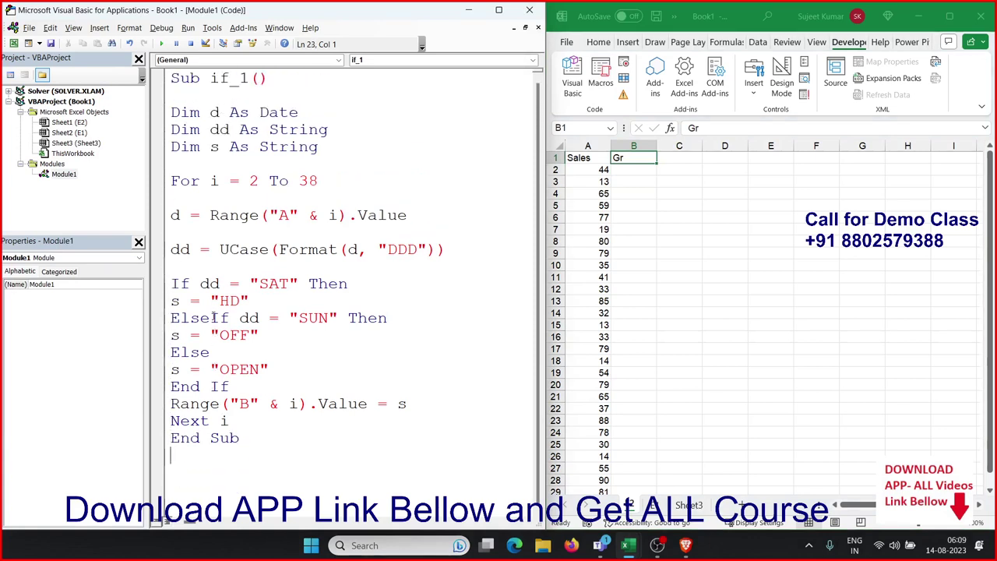
pyautogui.press('Down')
pyautogui.press('Down')
# Below End Sub, create the new procedure Sub if_2().
pyautogui.press('Down')
pyautogui.press('Down')
pyautogui.press('Down')
pyautogui.press('Down')
pyautogui.press('Down')
pyautogui.press('Down')
pyautogui.press('Down')
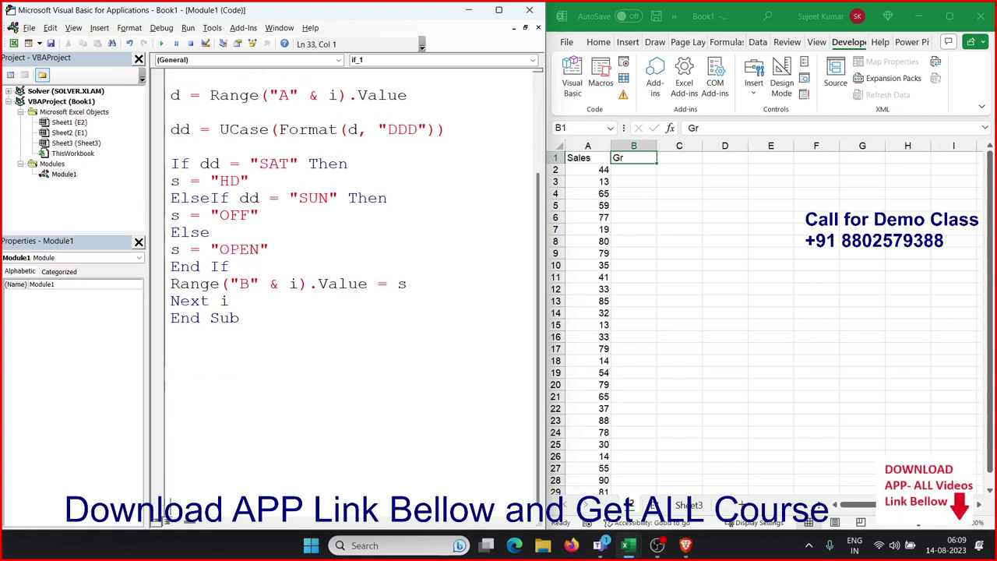
pyautogui.click(309, 354)
pyautogui.press('Down')
pyautogui.write('sub')
pyautogui.write(' if_')
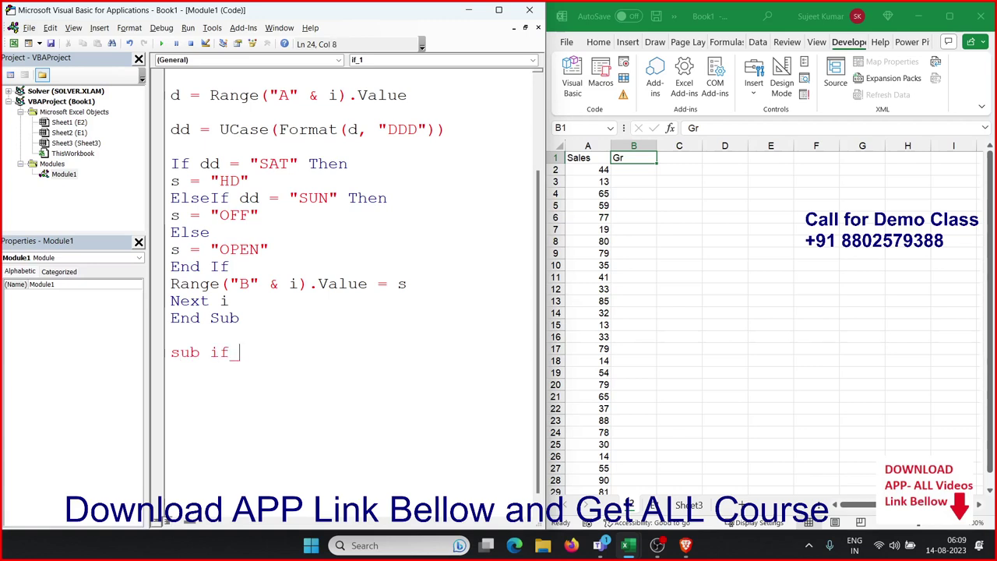
pyautogui.write('2()')
pyautogui.press('Return')
pyautogui.press('Return')
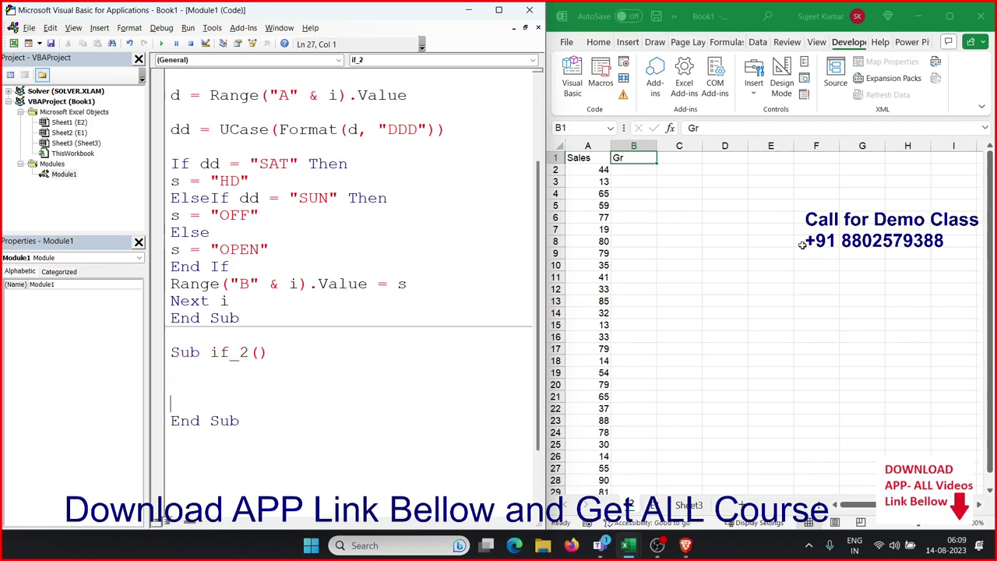
# Start the grade table with range 0-40 in D3 and grade D in E3.
pyautogui.click(728, 185)
pyautogui.write('<')
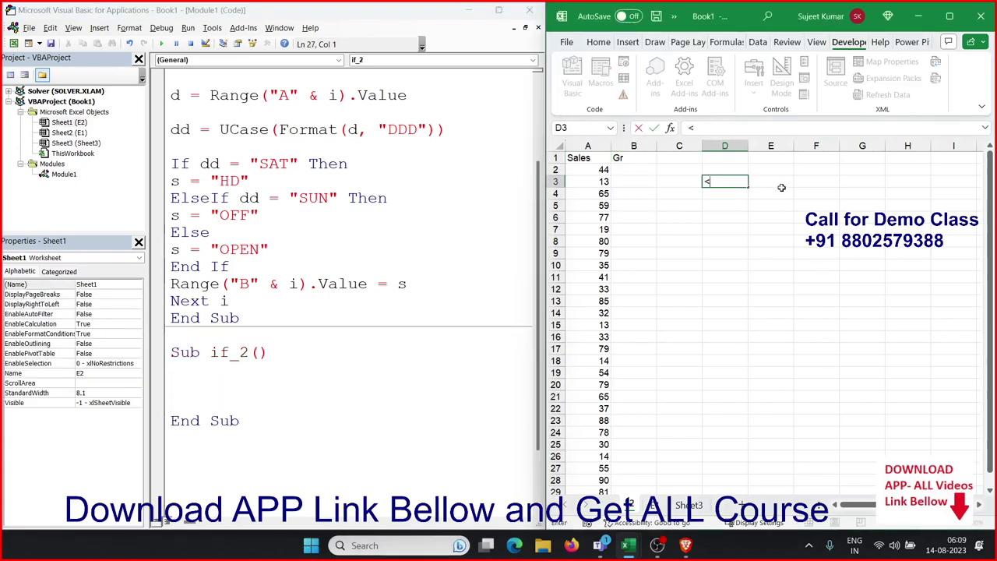
pyautogui.write('0')
pyautogui.press('BackSpace')
pyautogui.press('BackSpace')
pyautogui.write('0')
pyautogui.write('-40')
pyautogui.click(782, 186)
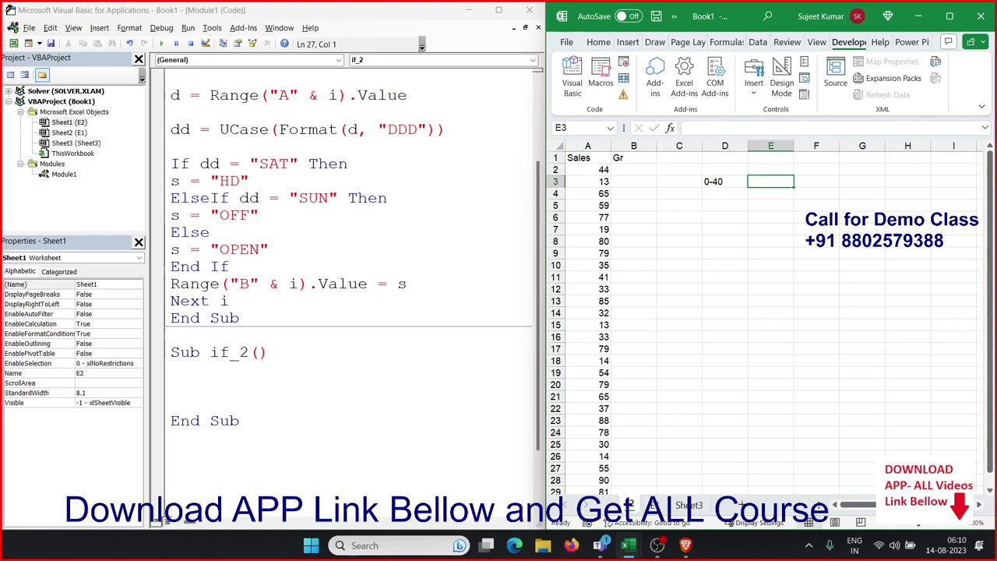
pyautogui.write('"')
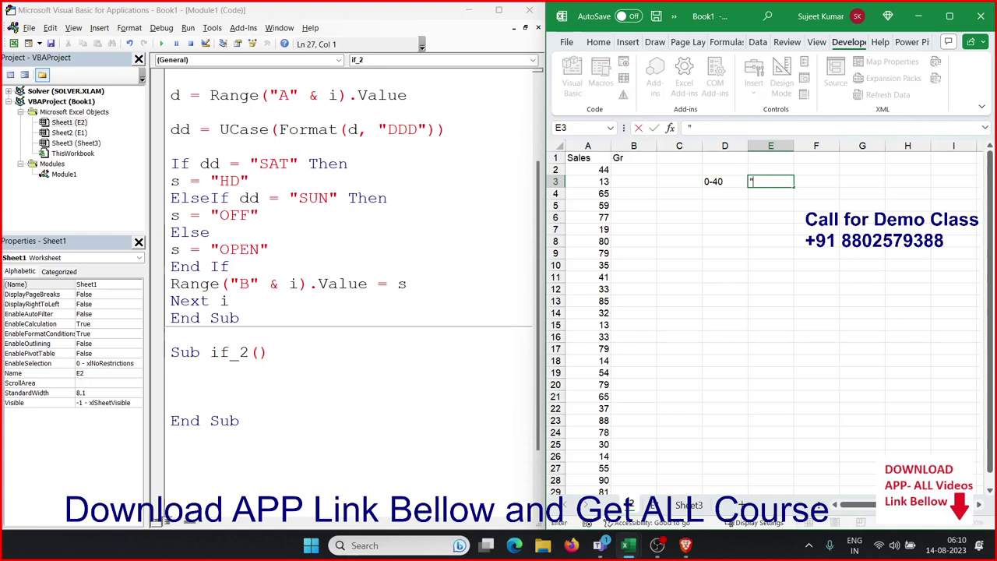
pyautogui.write('D"')
pyautogui.press('Return')
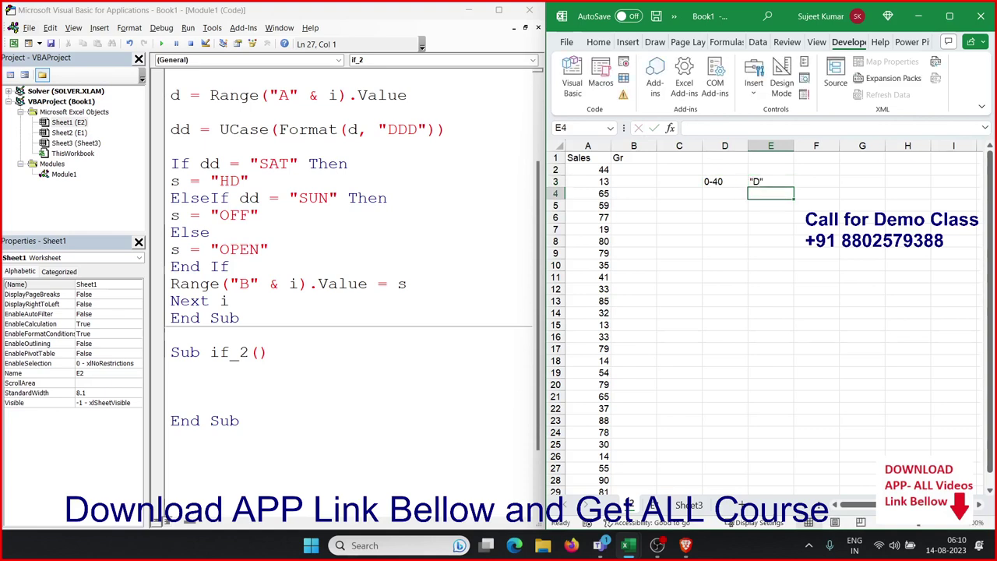
pyautogui.press('Up')
pyautogui.write('D')
pyautogui.press('Return')
pyautogui.press('Left')
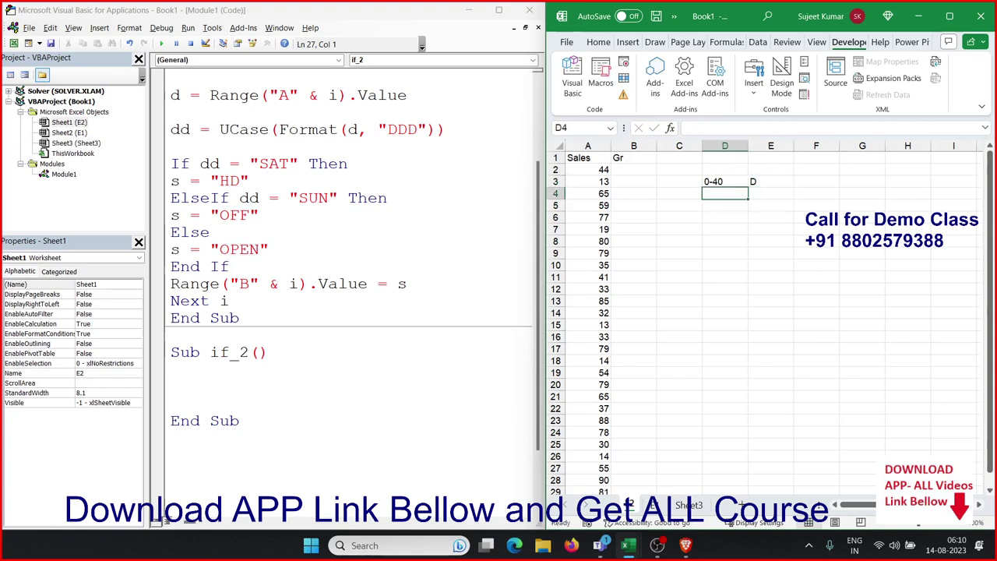
# Add range 41-60 with grade C and range 60-90 with grade B.
pyautogui.write('41-60')
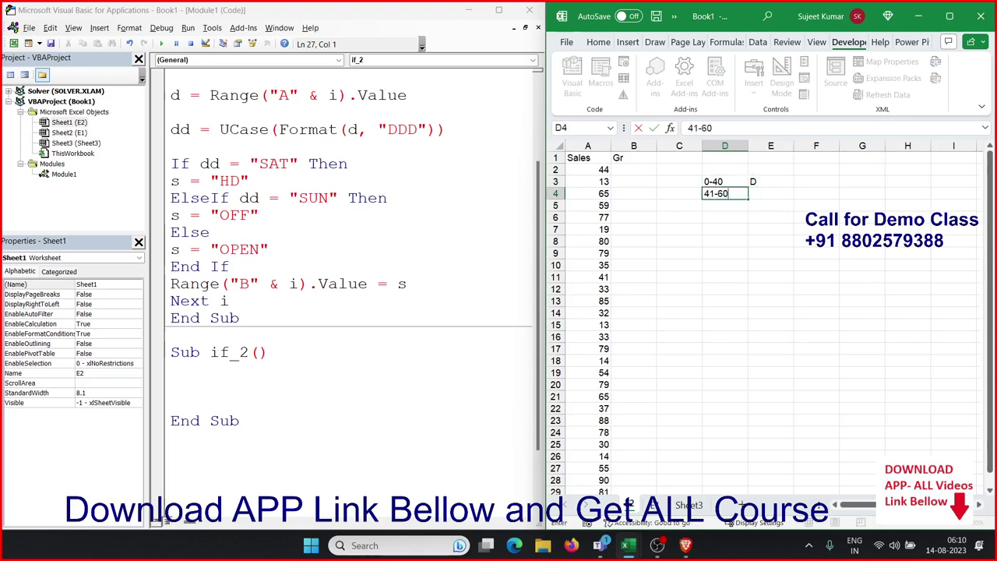
pyautogui.write('0')
pyautogui.press('Right')
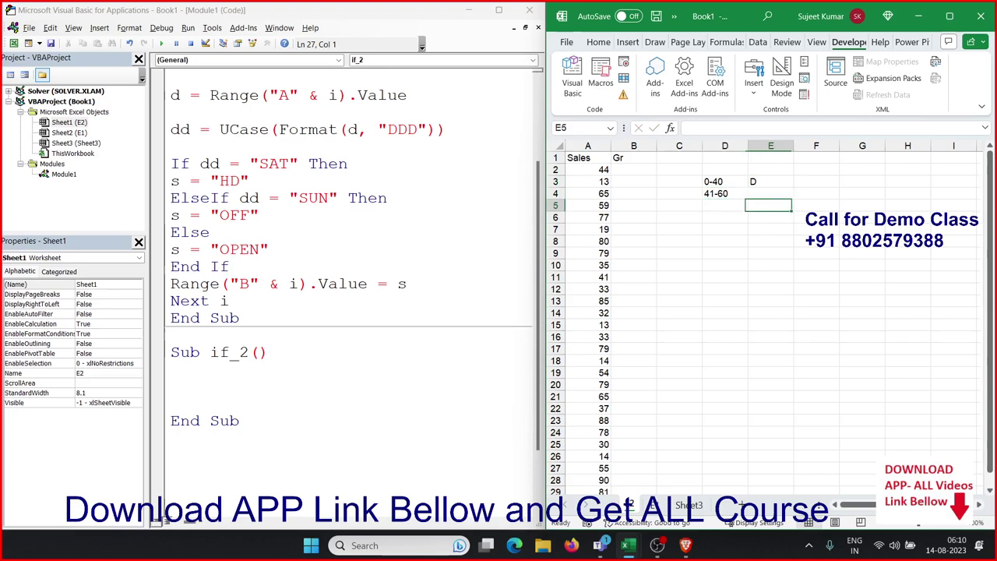
pyautogui.press('Up')
pyautogui.write('B')
pyautogui.press('Return')
pyautogui.press('Left')
pyautogui.write('60-9')
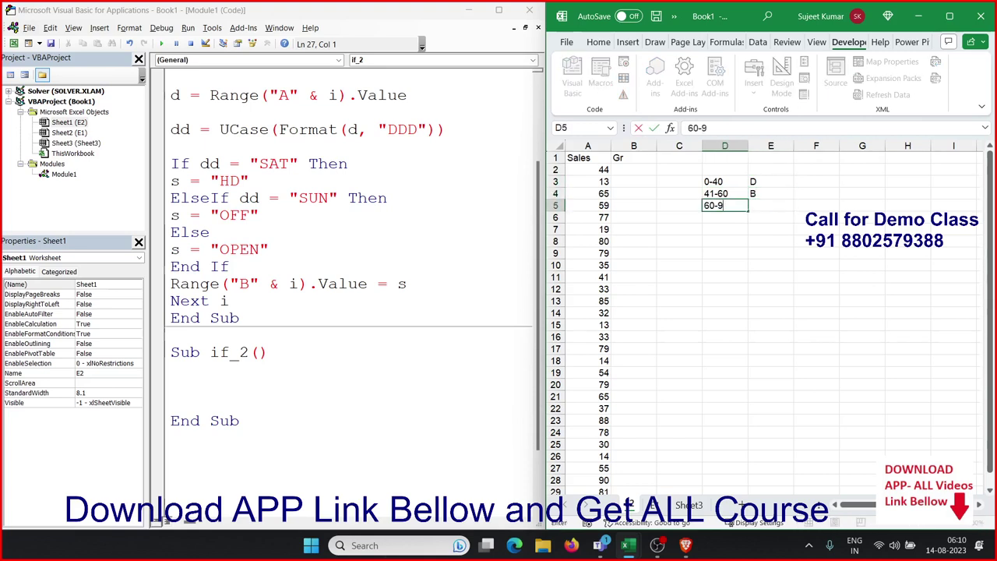
pyautogui.write('0')
pyautogui.press('Right')
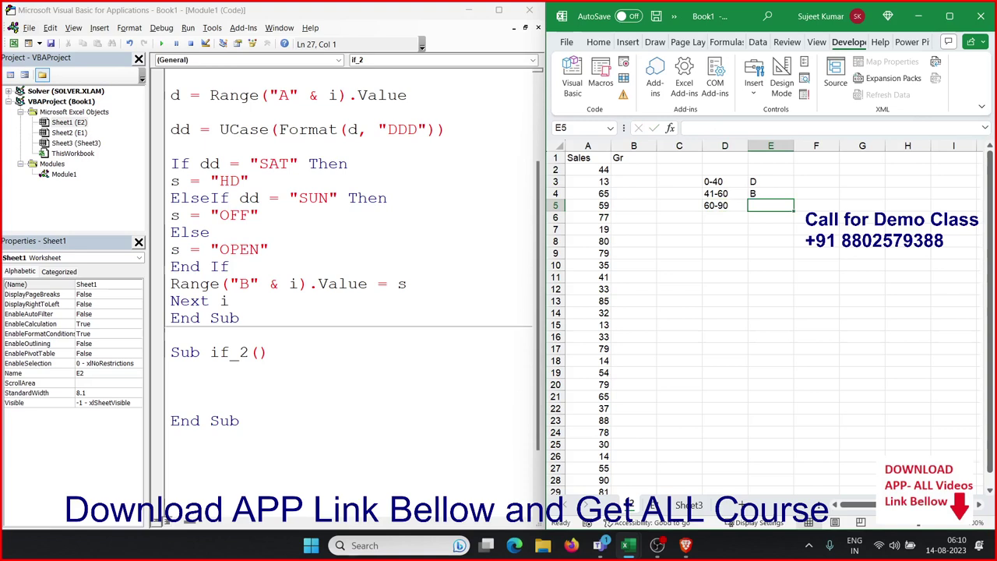
pyautogui.press('Up')
pyautogui.write('C')
pyautogui.press('Return')
pyautogui.write('B')
pyautogui.press('Return')
# Add range >90 with grade A, then select the ranges D3:D6.
pyautogui.press('Left')
pyautogui.write('9')
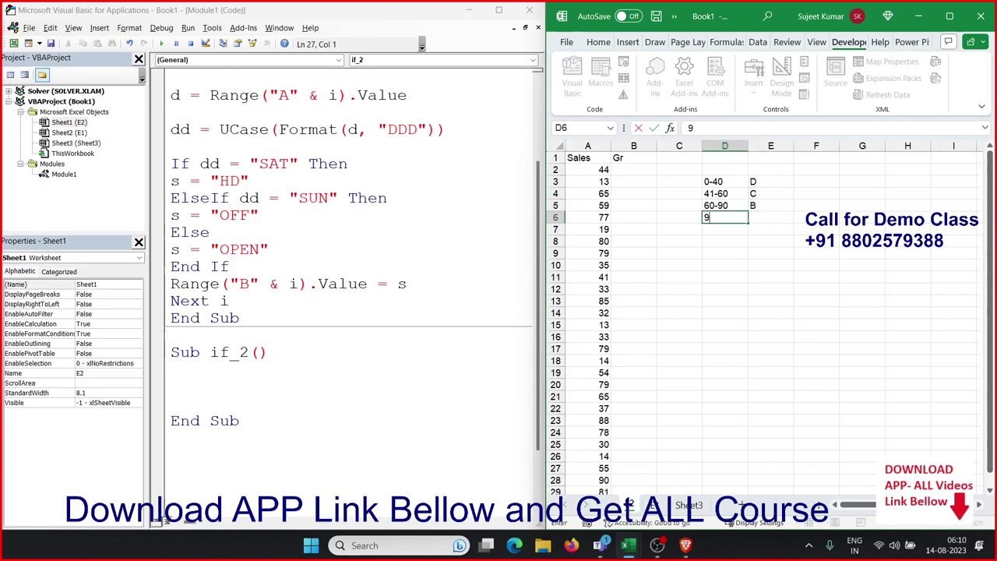
pyautogui.press('BackSpace')
pyautogui.write('>9')
pyautogui.write('0')
pyautogui.press('Right')
pyautogui.write('A')
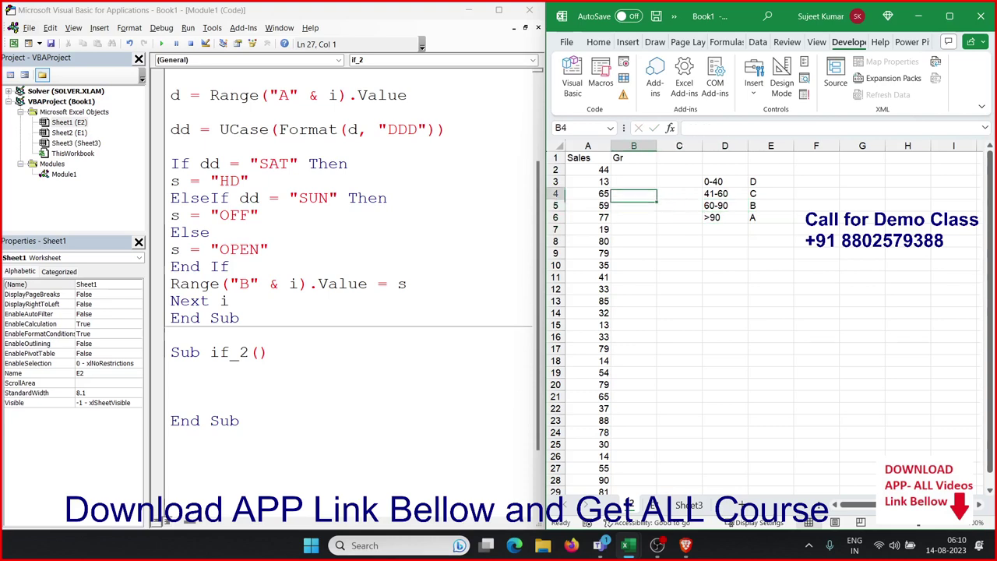
pyautogui.click(725, 181)
pyautogui.moveTo(725, 181); pyautogui.dragTo(724, 218)
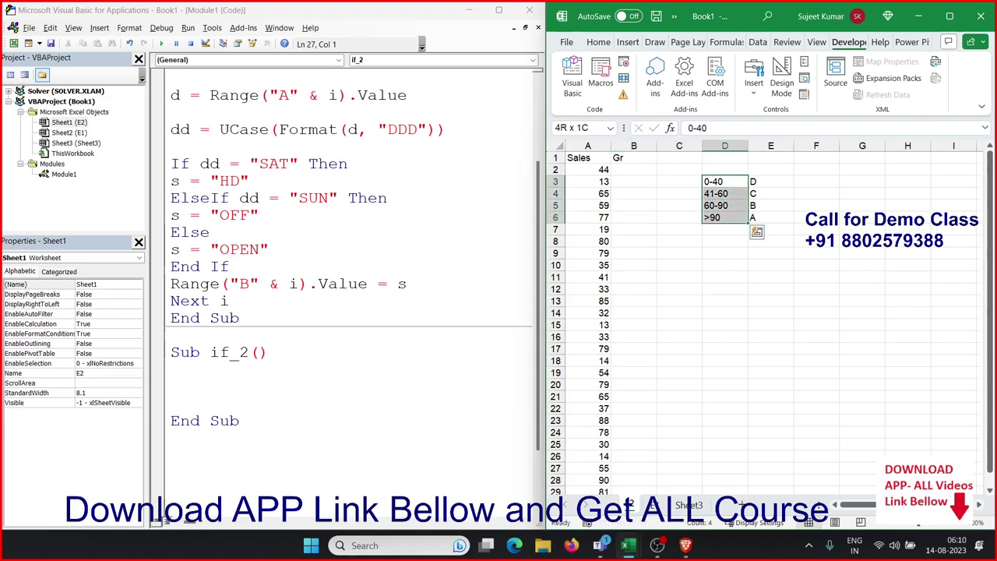
# Inside Sub if_2, declare Dim s As Long and Dim g As String.
pyautogui.click(187, 377)
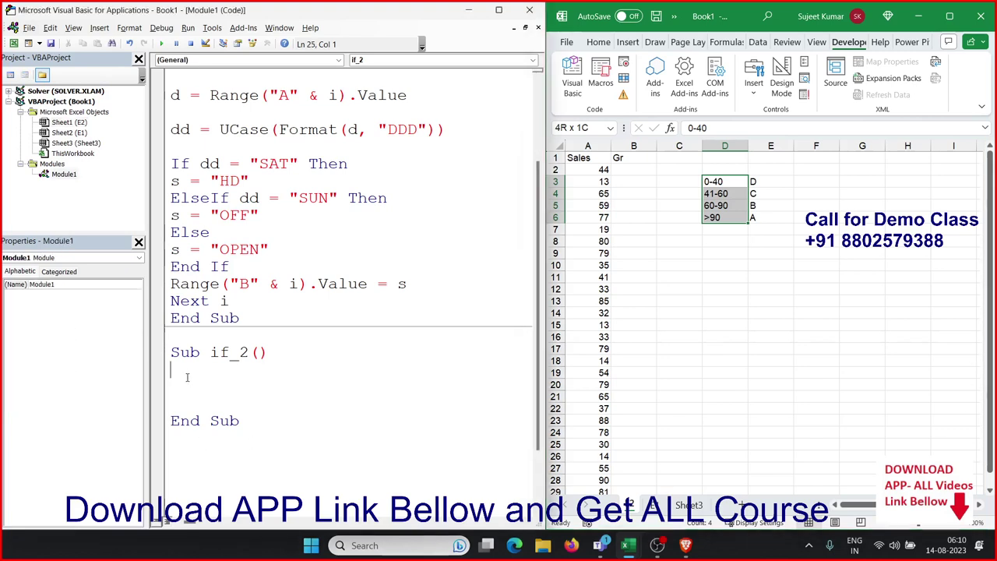
pyautogui.scroll(-2, 187, 377)
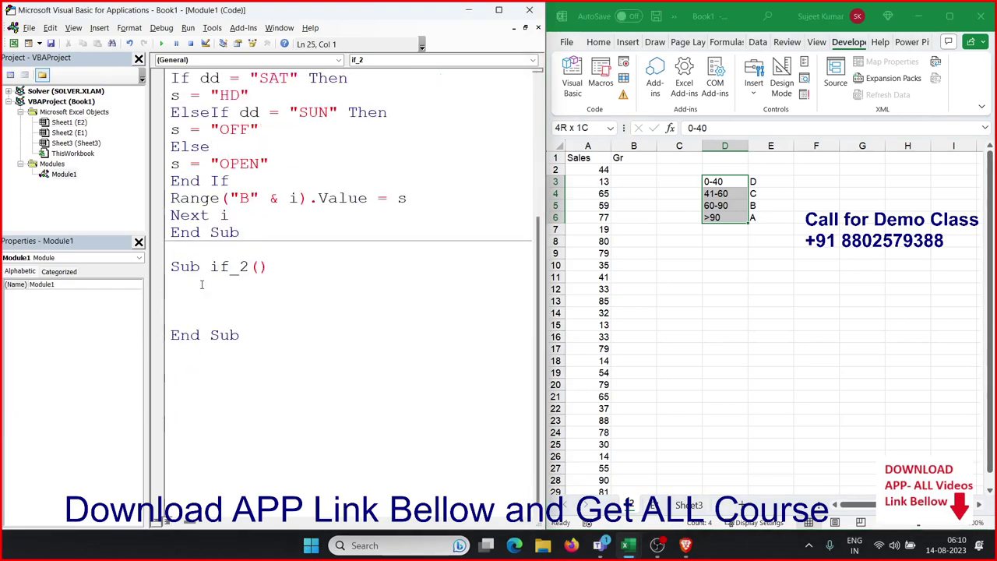
pyautogui.press('Return')
pyautogui.press('Return')
pyautogui.press('Return')
pyautogui.press('Up')
pyautogui.press('Up')
pyautogui.press('Up')
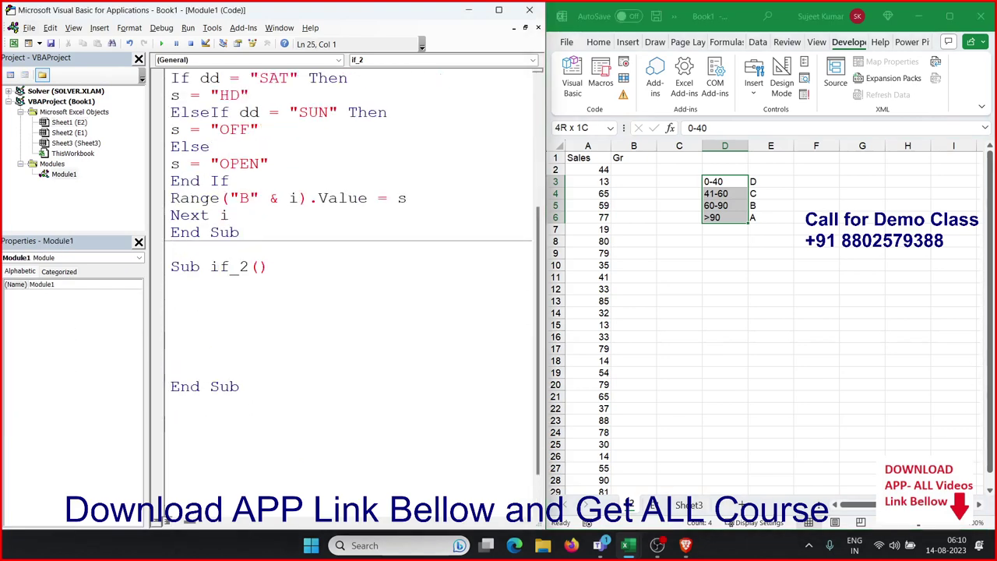
pyautogui.write('dim ')
pyautogui.write('s as long')
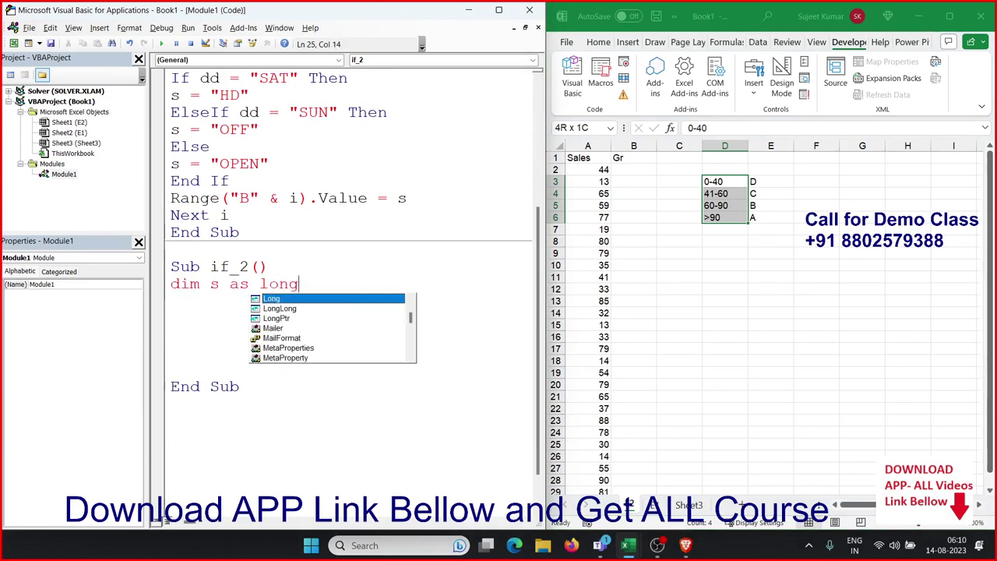
pyautogui.press('Tab')
pyautogui.press('Return')
pyautogui.write('dim ')
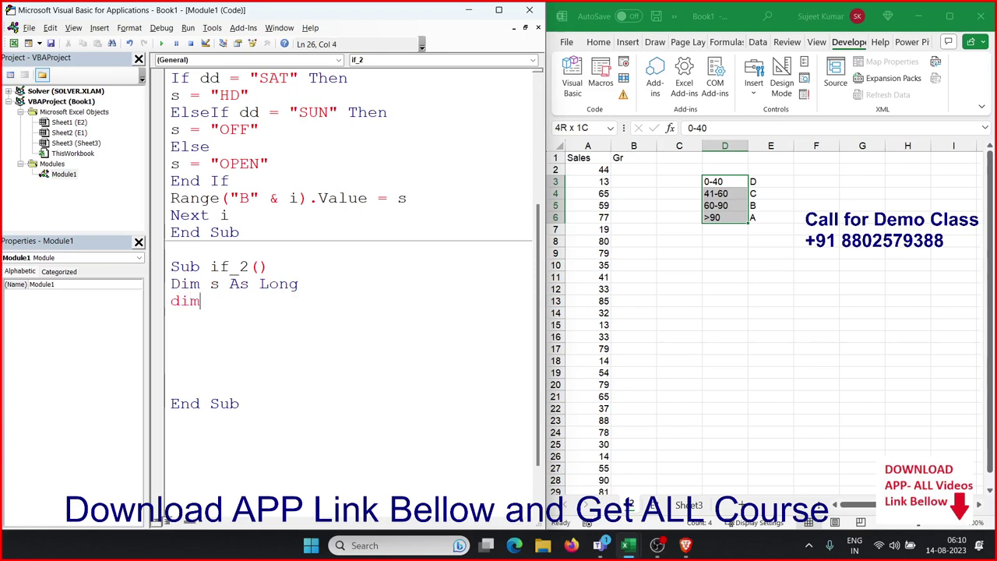
pyautogui.write('r')
pyautogui.press('BackSpace')
pyautogui.write('g as ')
pyautogui.write('s')
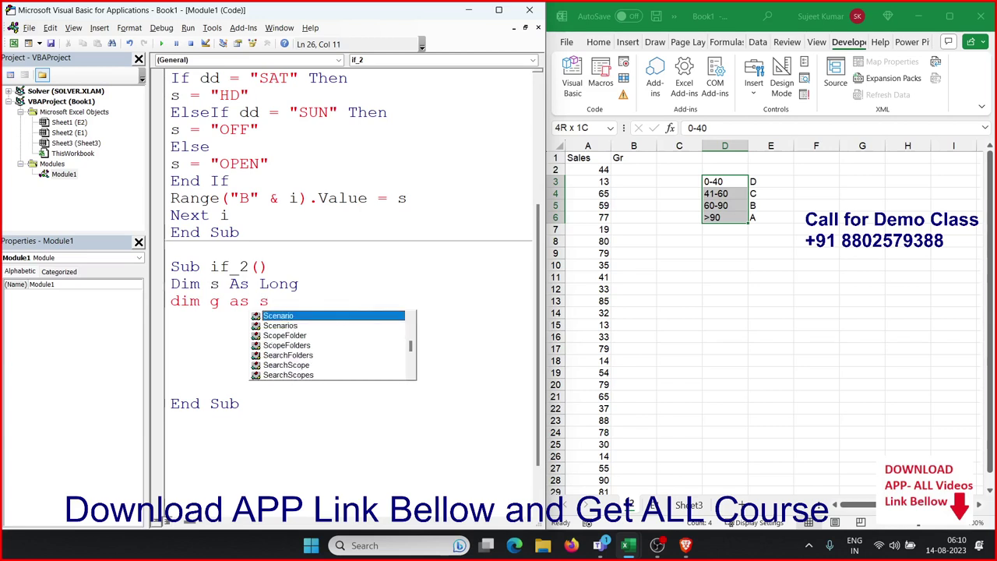
pyautogui.write('te')
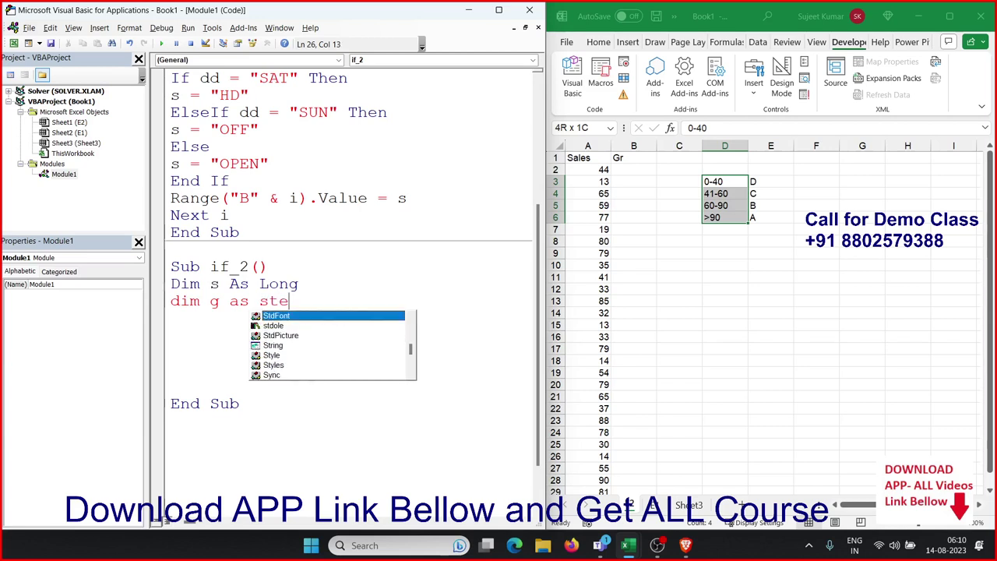
pyautogui.press('Down')
pyautogui.press('Down')
pyautogui.press('Down')
pyautogui.press('Tab')
pyautogui.press('Return')
pyautogui.press('Return')
pyautogui.press('Return')
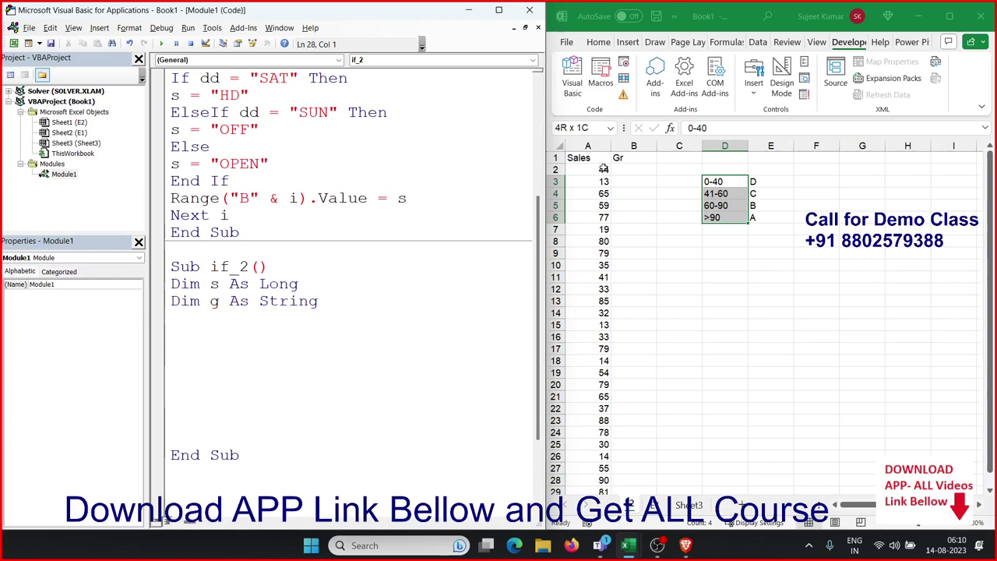
# Write the loop header For i = 2 To Sheet2.UsedRange.Row.
pyautogui.write('for ')
pyautogui.write('i = ')
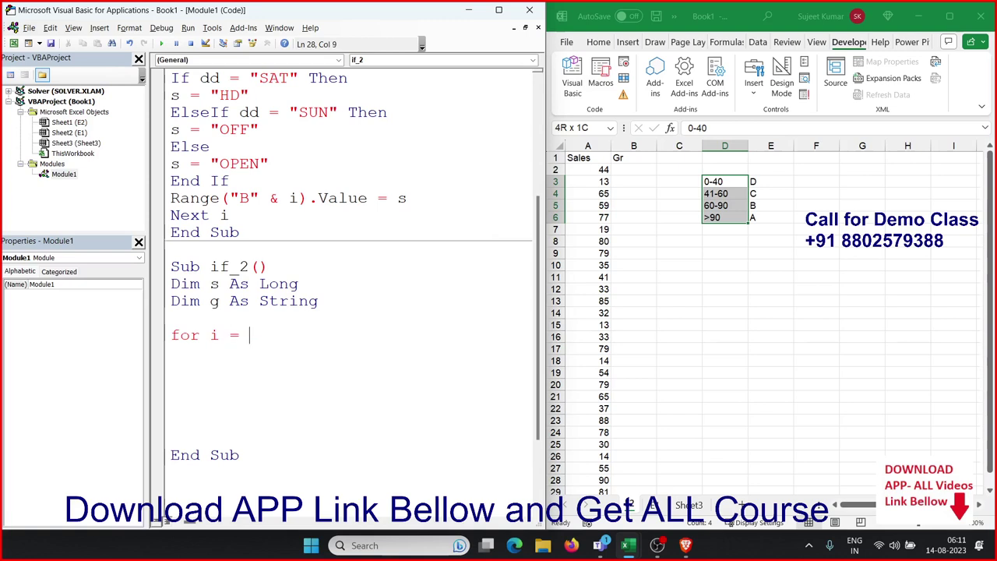
pyautogui.write('2')
pyautogui.click(590, 171)
pyautogui.click(354, 333)
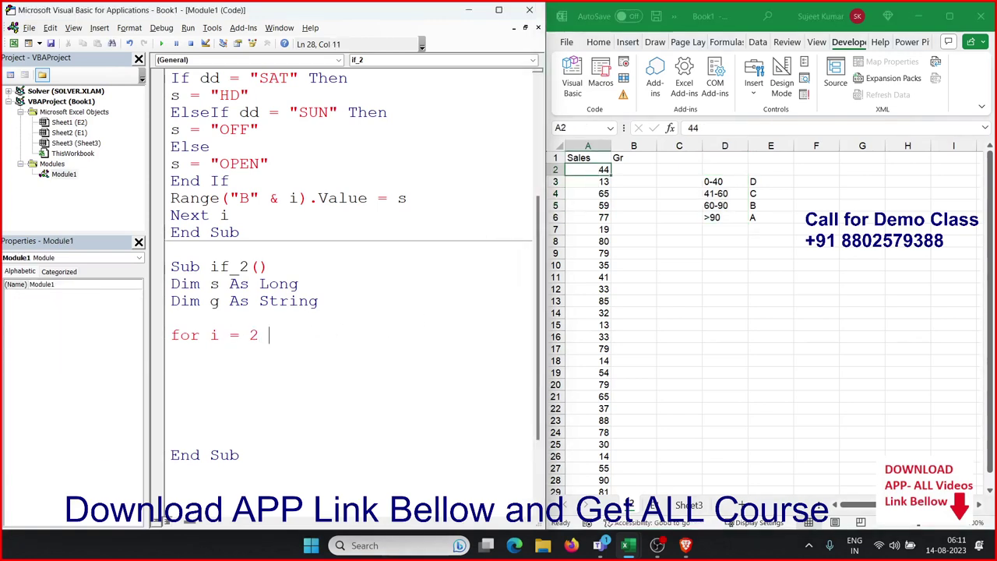
pyautogui.write('to')
pyautogui.scroll(-2, 318, 331)
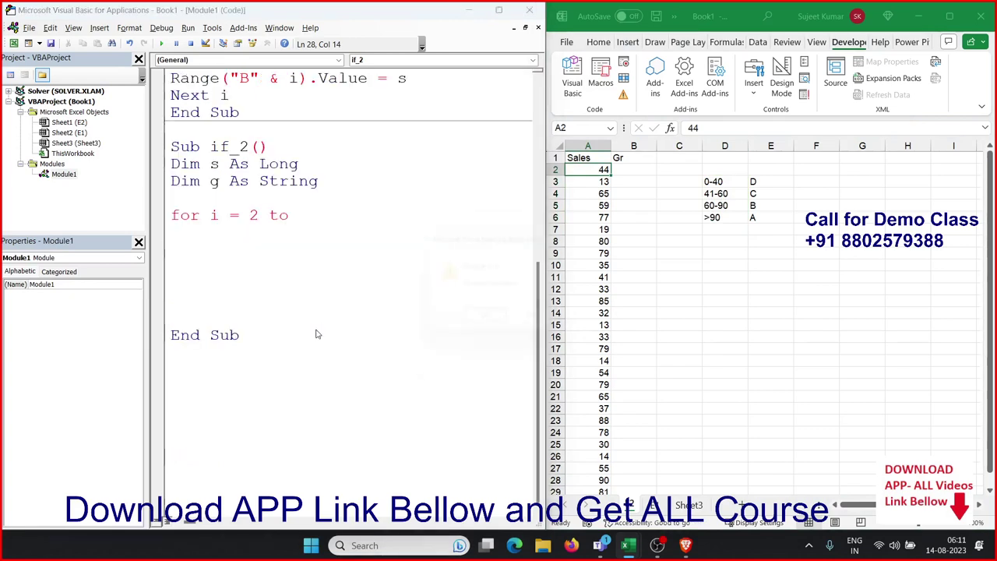
pyautogui.click(316, 330)
pyautogui.press('Return')
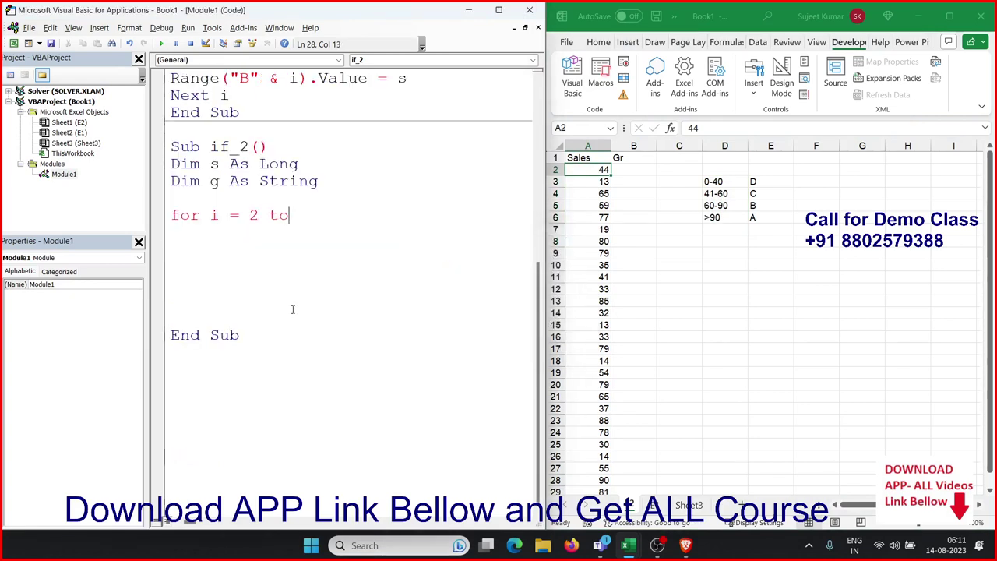
pyautogui.write('ra')
pyautogui.write('nge(')
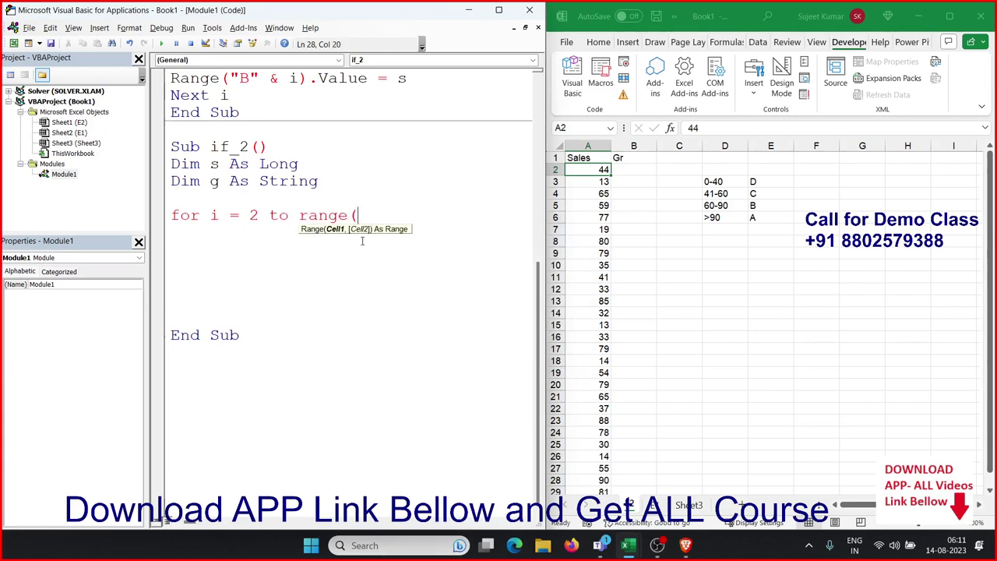
pyautogui.write('"A6500')
pyautogui.write('0')
pyautogui.press('BackSpace')
pyautogui.press('BackSpace')
pyautogui.press('BackSpace')
pyautogui.press('BackSpace')
pyautogui.press('BackSpace')
pyautogui.press('BackSpace')
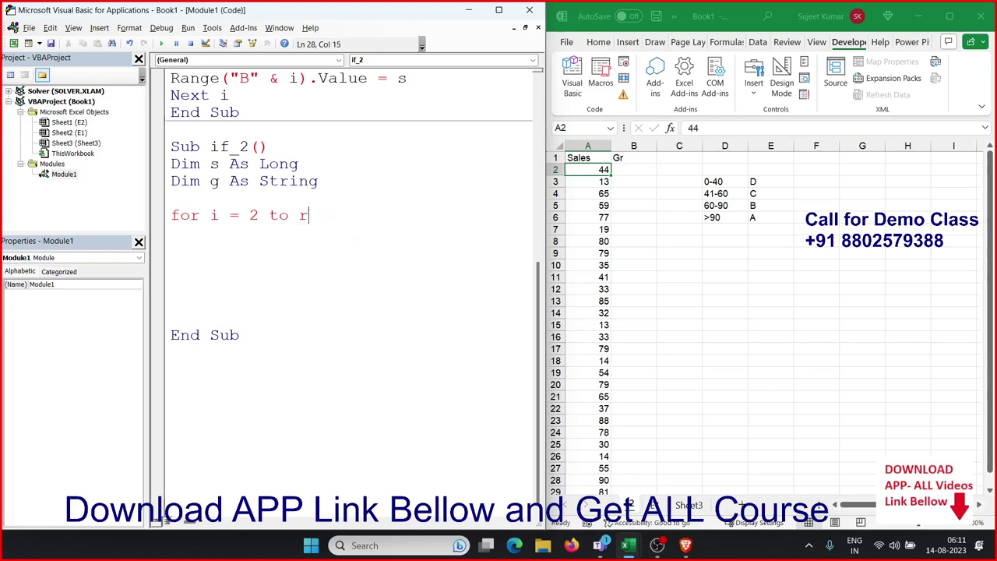
pyautogui.press('BackSpace')
pyautogui.write('sheet')
pyautogui.write('2.')
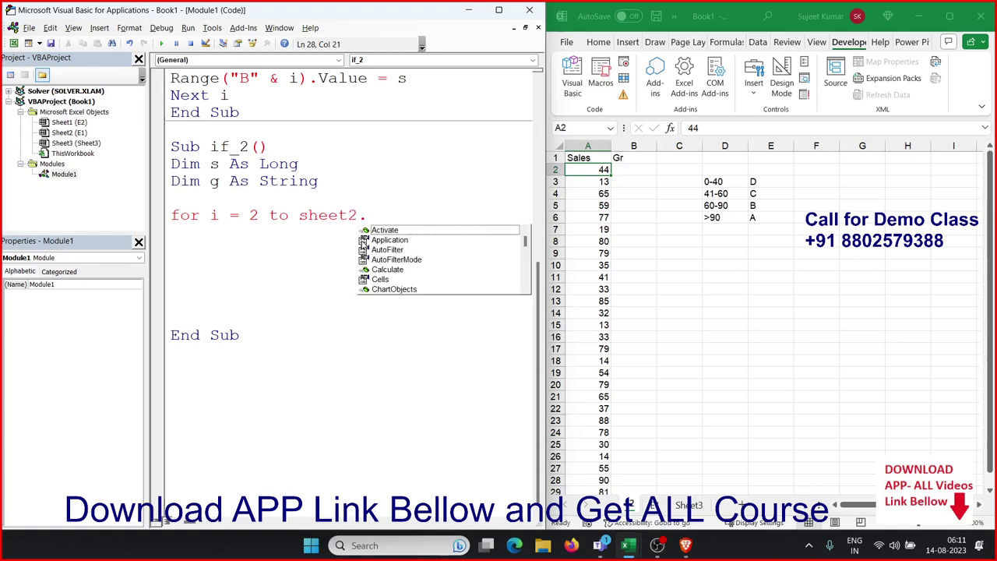
pyautogui.write('us')
pyautogui.press('Tab')
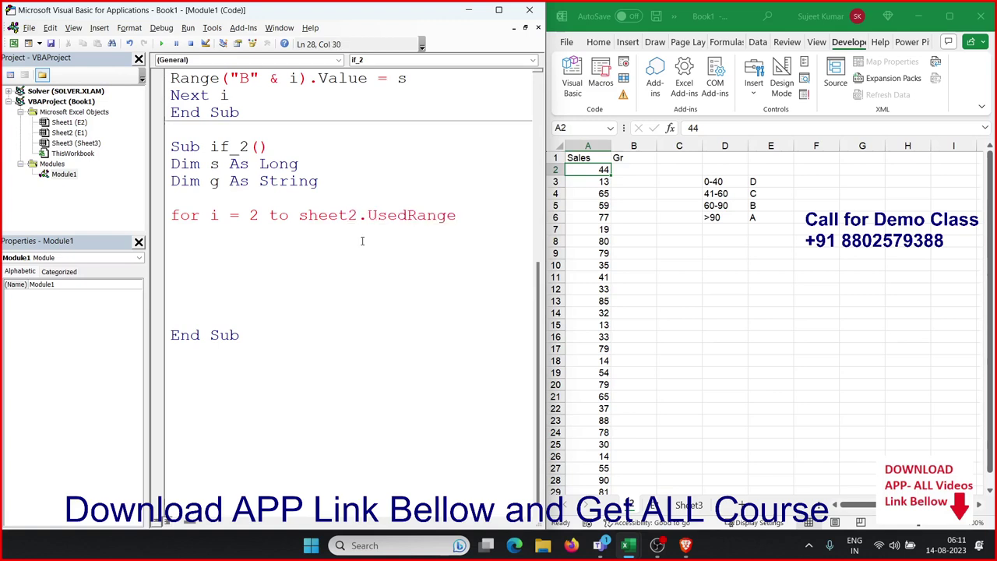
pyautogui.write('.c')
pyautogui.press('BackSpace')
pyautogui.write('ro')
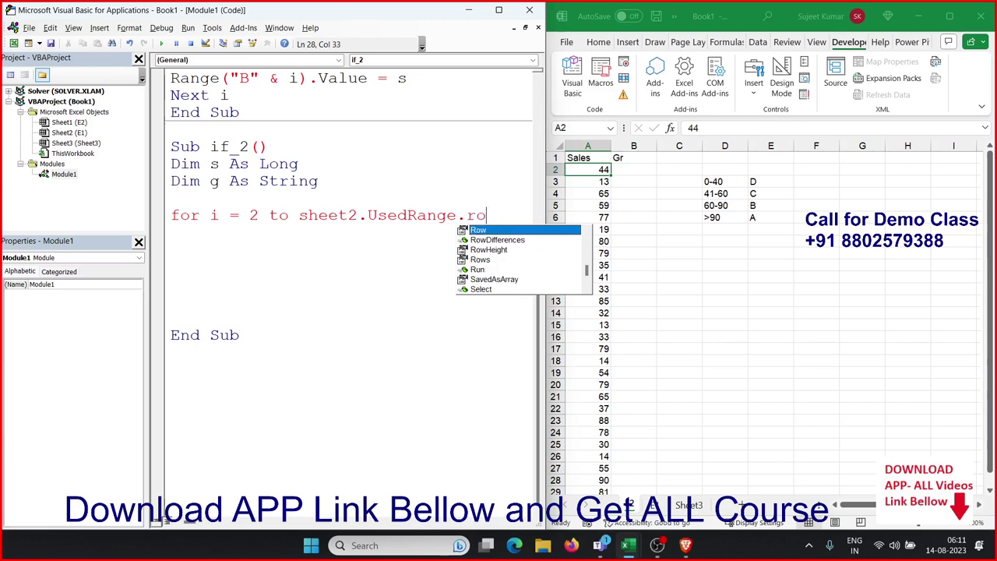
pyautogui.press('Tab')
pyautogui.press('Return')
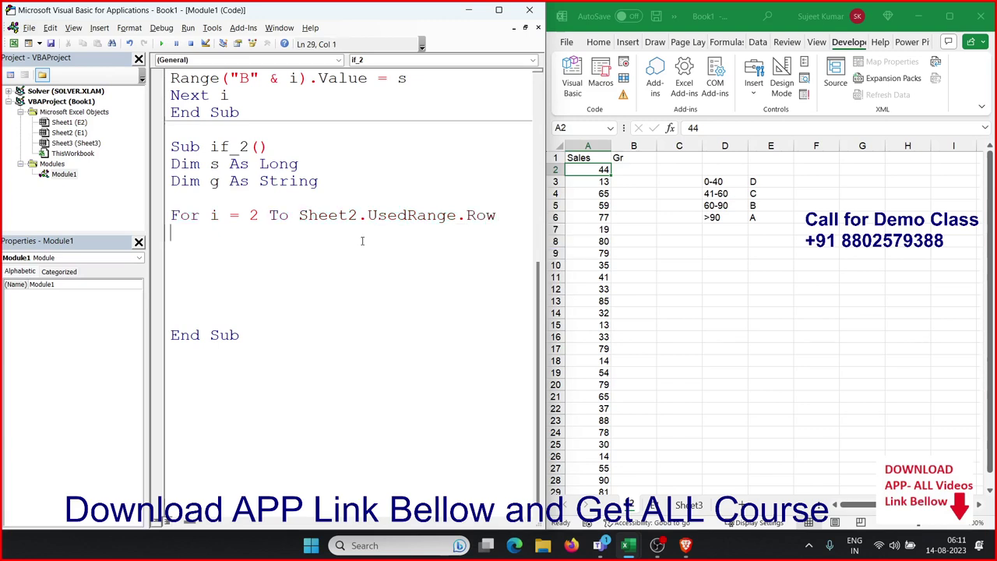
# Close the loop with Next i and leave blank lines for its body.
pyautogui.press('Return')
pyautogui.press('Return')
pyautogui.press('Return')
pyautogui.write('nex')
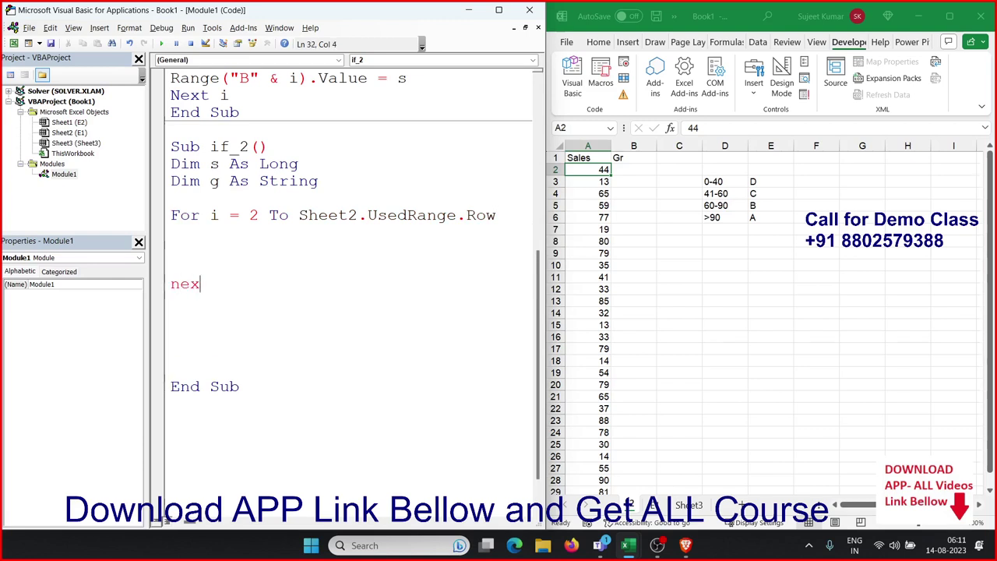
pyautogui.write('t i')
pyautogui.press('Up')
pyautogui.press('Up')
pyautogui.press('Return')
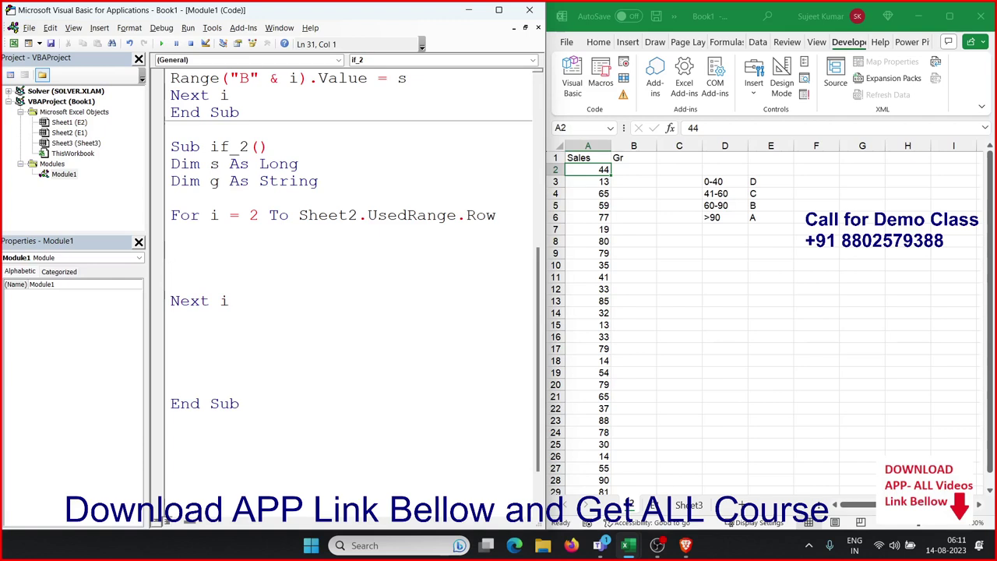
pyautogui.press('Up')
pyautogui.press('Up')
pyautogui.press('Return')
pyautogui.press('Up')
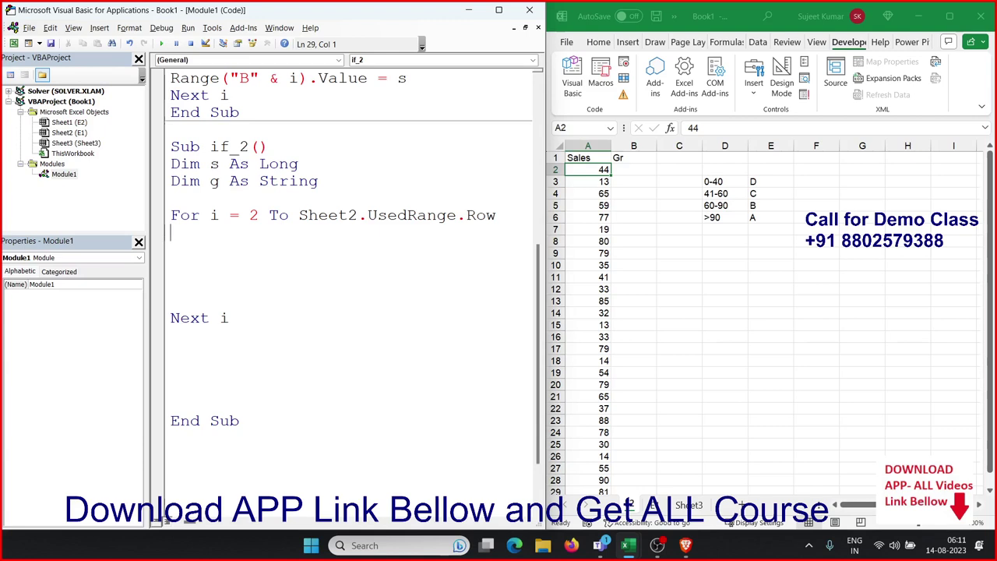
pyautogui.press('Return')
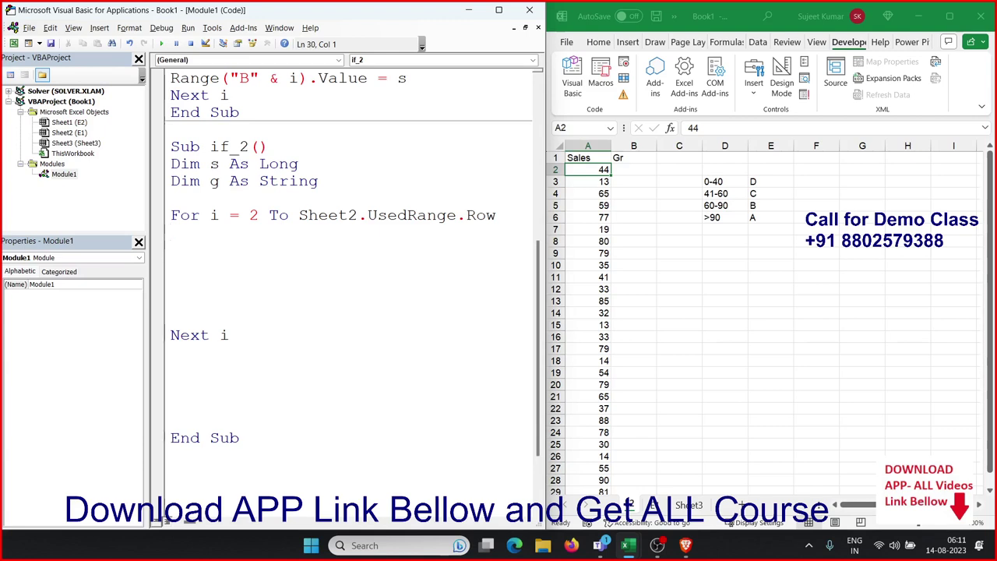
# Assign s = Range("A" & i).Value to read the sales value.
pyautogui.write('s=')
pyautogui.write('range')
pyautogui.write('("A" ')
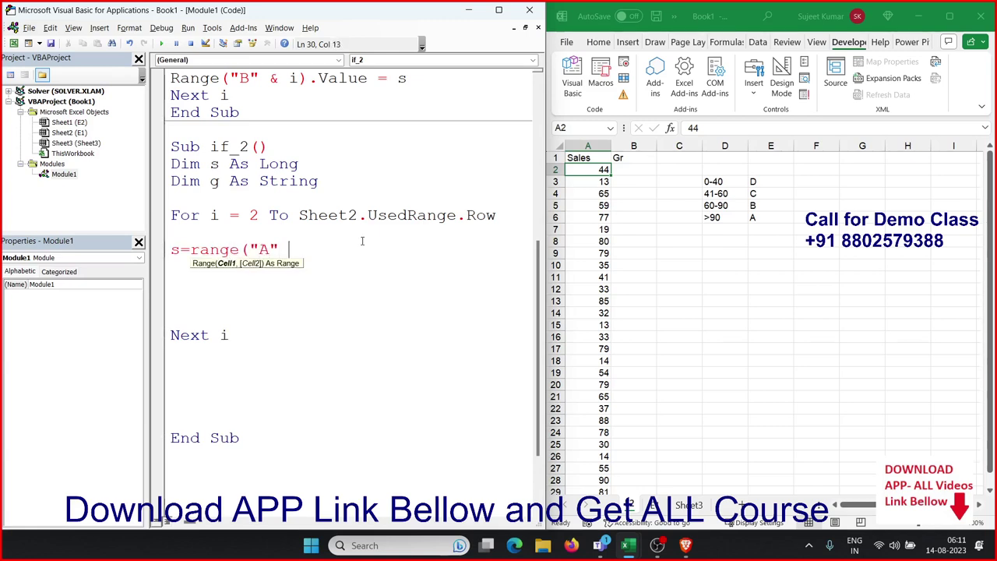
pyautogui.write('& i)')
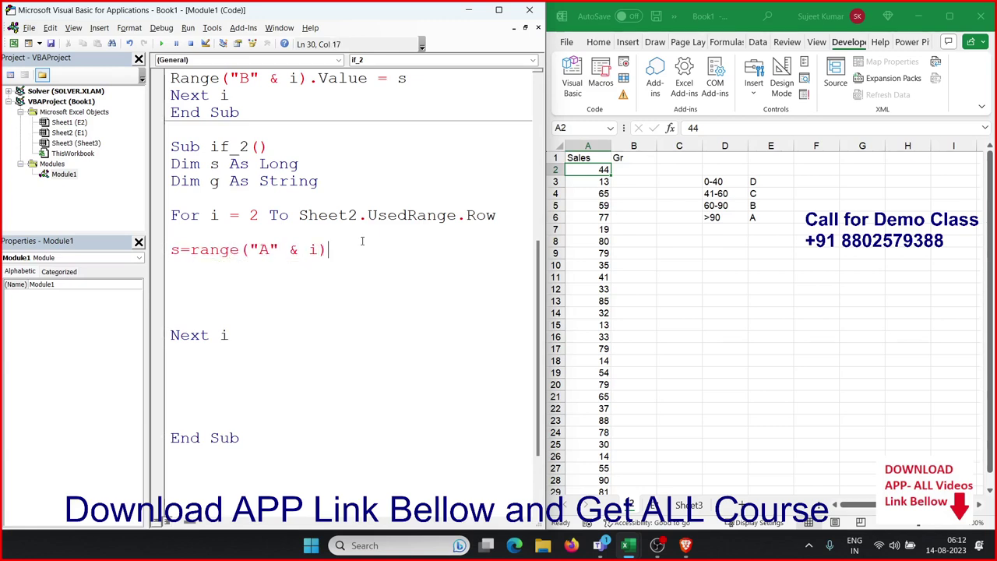
pyautogui.write('.v')
pyautogui.press('Down')
pyautogui.press('Return')
pyautogui.press('Return')
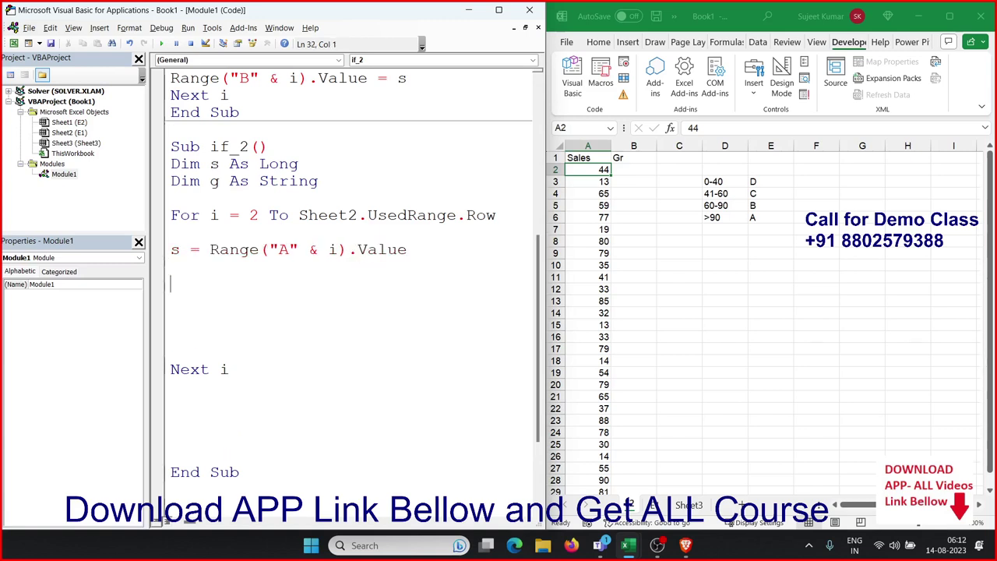
# Add 'If s <= 40 Then' with g = "D" beneath it.
pyautogui.write('if s')
pyautogui.write('<=4')
pyautogui.write('0 thne')
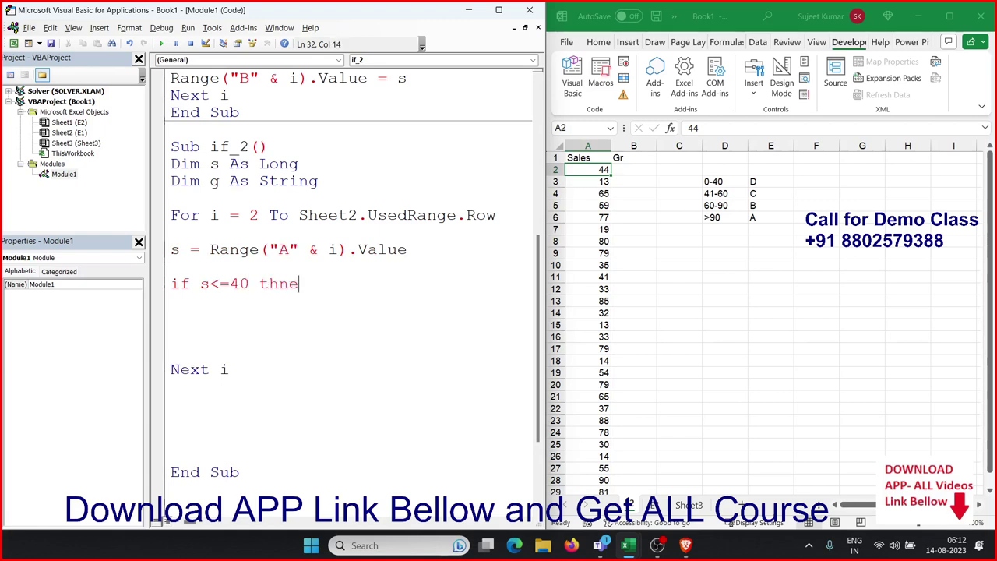
pyautogui.press('BackSpace')
pyautogui.press('BackSpace')
pyautogui.write('em')
pyautogui.press('BackSpace')
pyautogui.write('n')
pyautogui.press('Return')
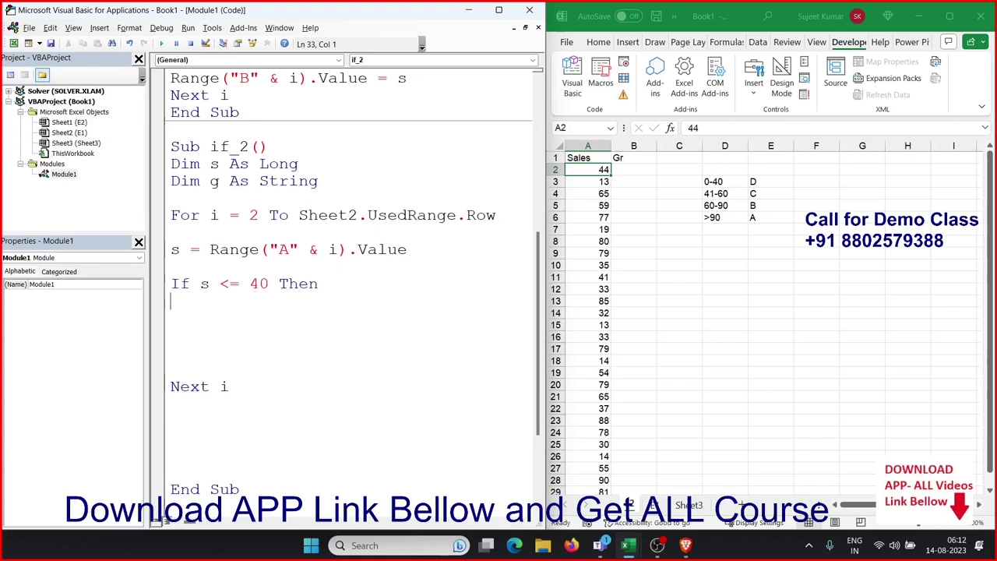
pyautogui.write('g=')
pyautogui.write('"C')
pyautogui.press('BackSpace')
pyautogui.write('D')
pyautogui.write('"')
pyautogui.press('Return')
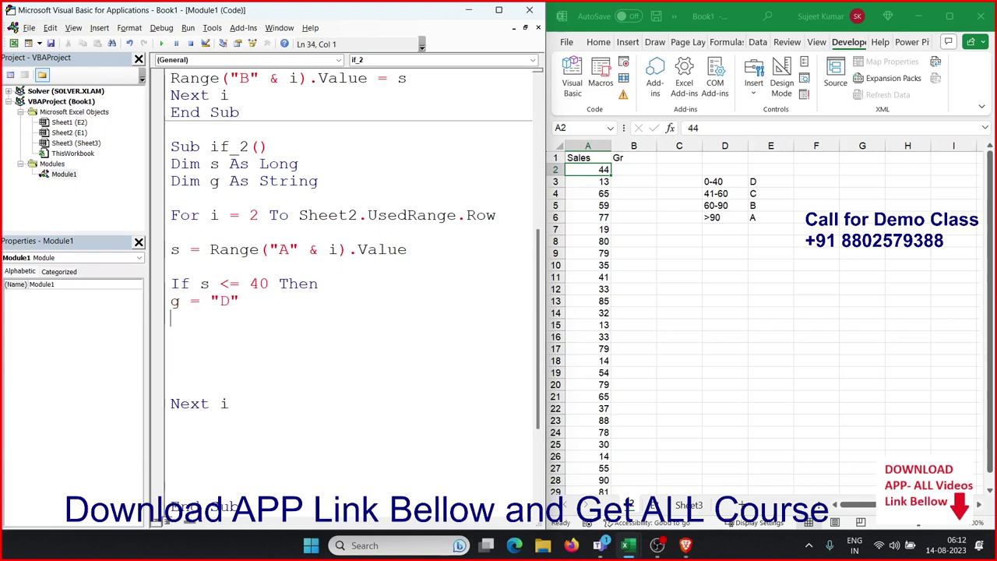
# Add 'ElseIf s <= 60 Then' with g = "C".
pyautogui.write('else')
pyautogui.write('if ')
pyautogui.write('s')
pyautogui.write('<=60')
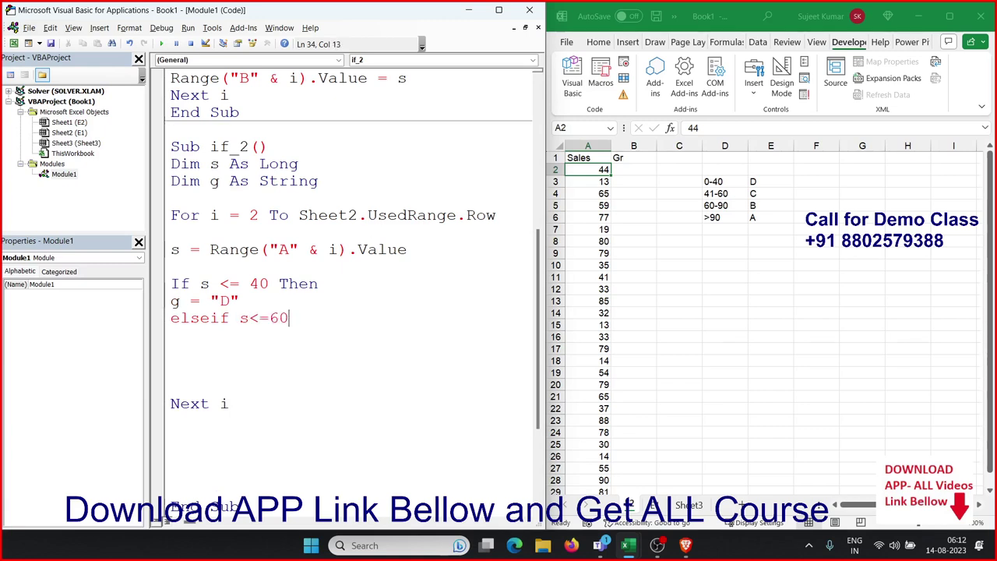
pyautogui.write(' then')
pyautogui.press('Return')
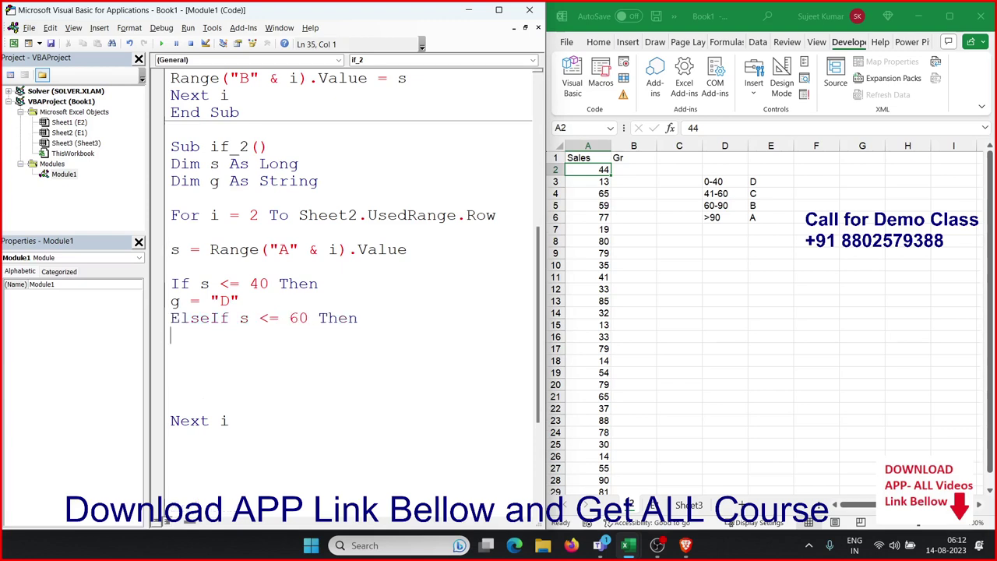
pyautogui.write('g ')
pyautogui.write('= "')
pyautogui.write('C"')
pyautogui.press('Return')
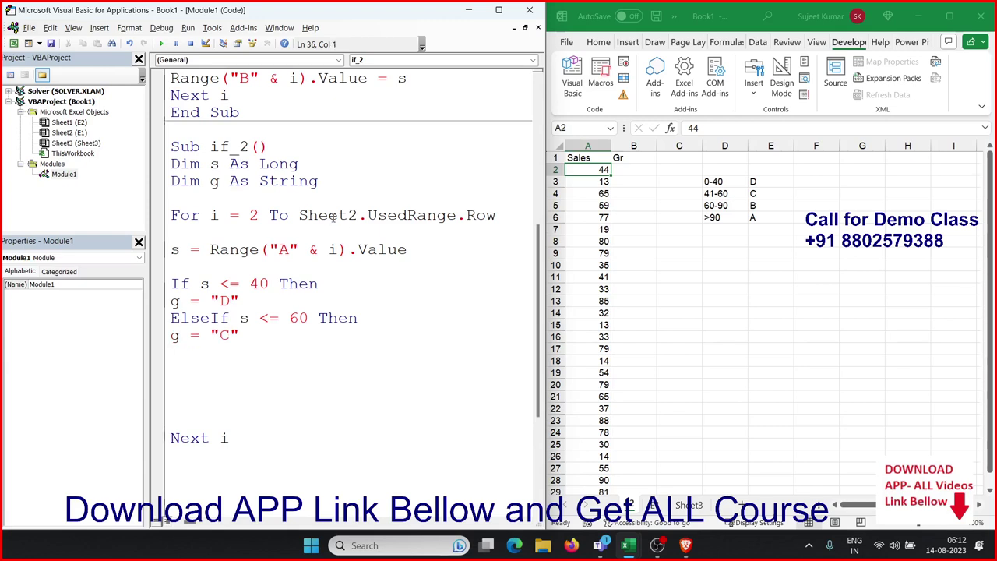
pyautogui.moveTo(279, 283); pyautogui.dragTo(200, 283)
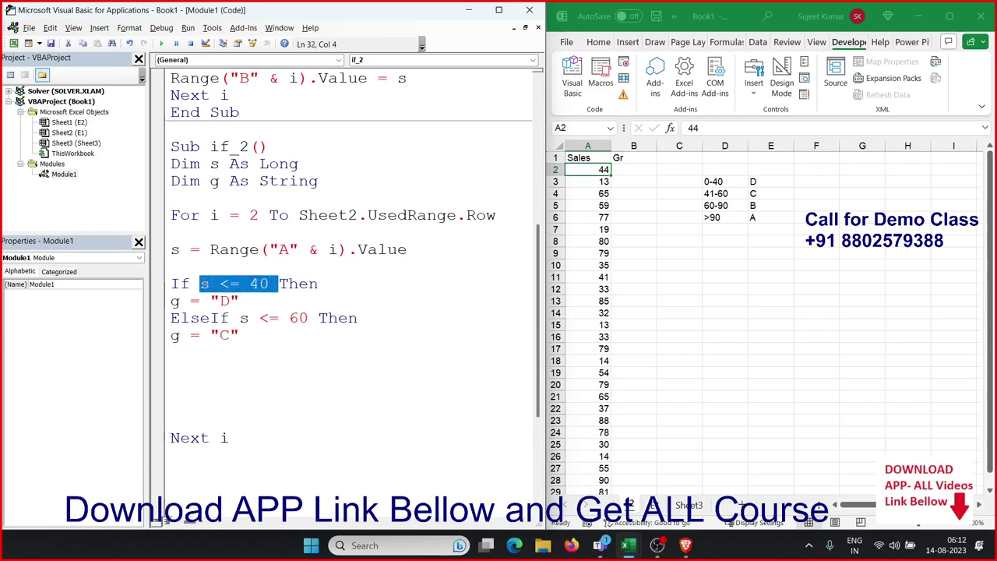
pyautogui.click(157, 318)
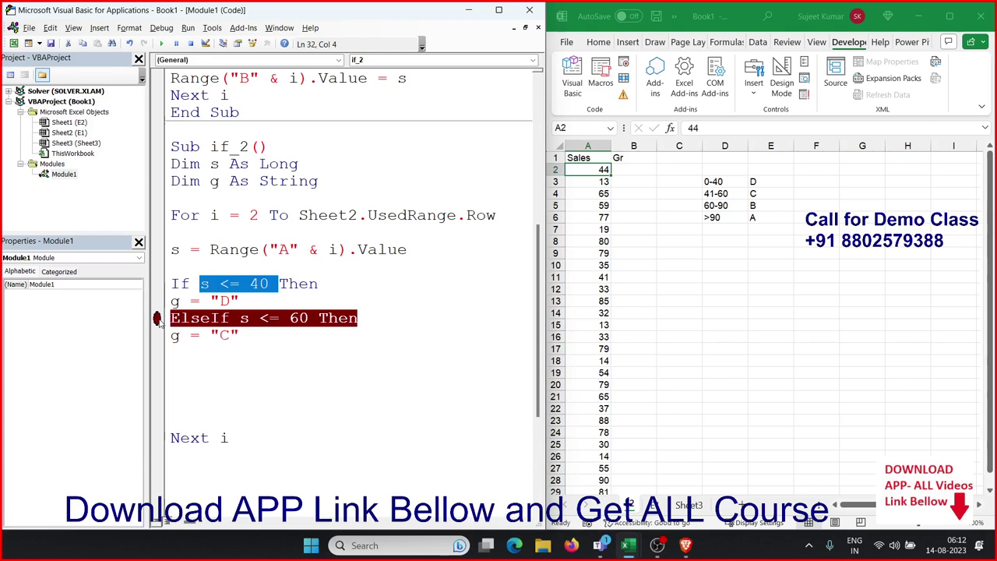
pyautogui.click(157, 319)
pyautogui.click(178, 301)
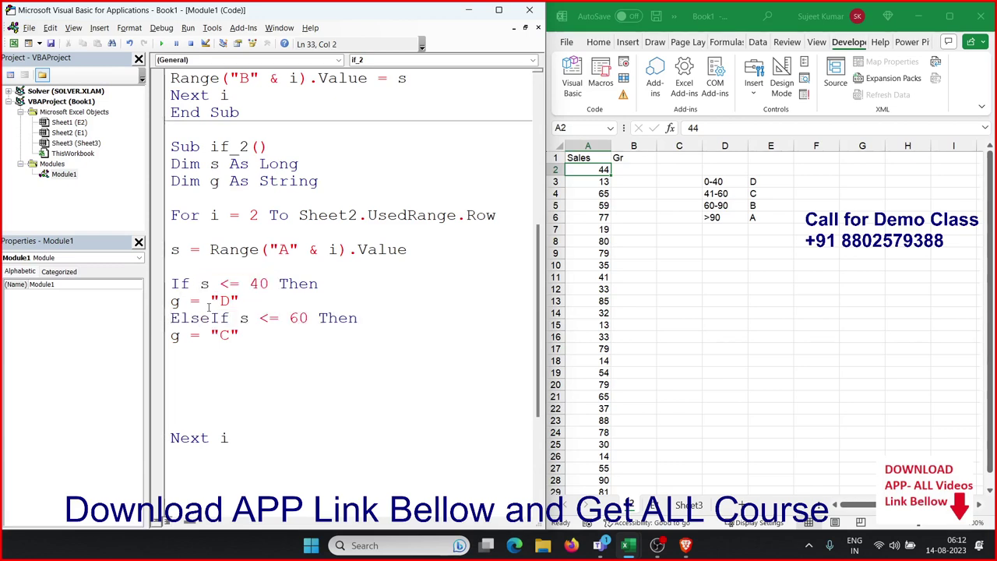
pyautogui.moveTo(259, 302); pyautogui.dragTo(171, 301)
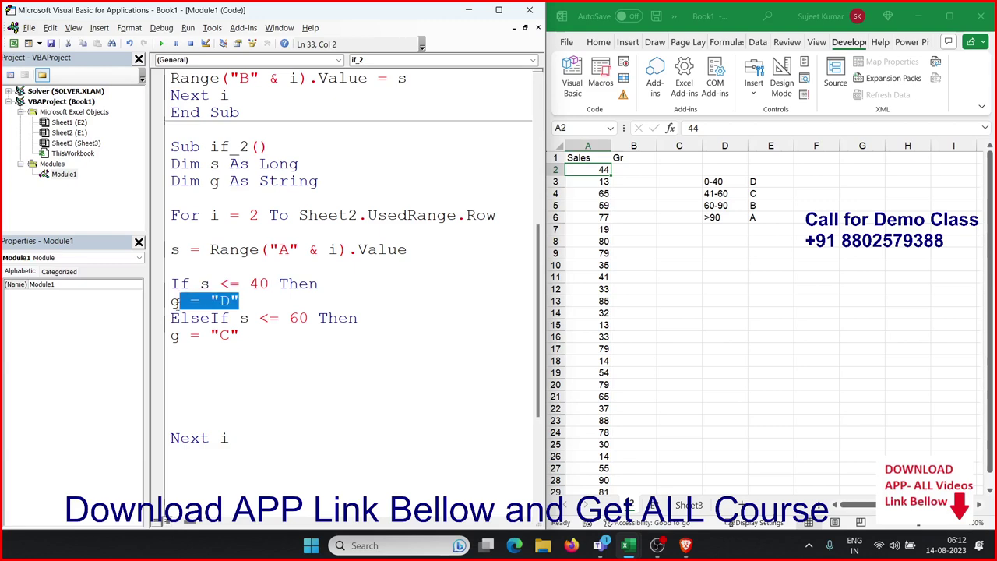
pyautogui.click(171, 317)
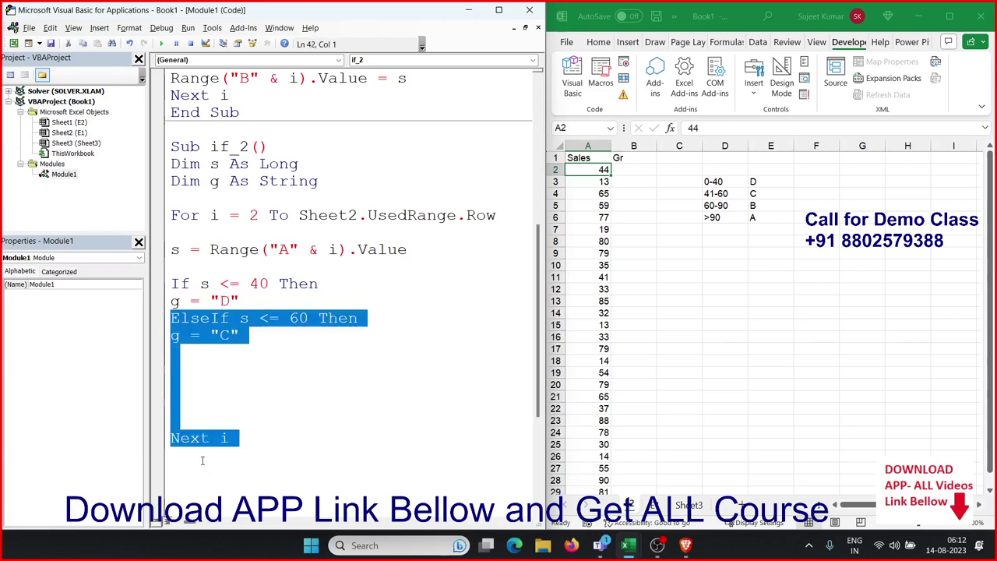
pyautogui.moveTo(170, 318); pyautogui.dragTo(208, 420)
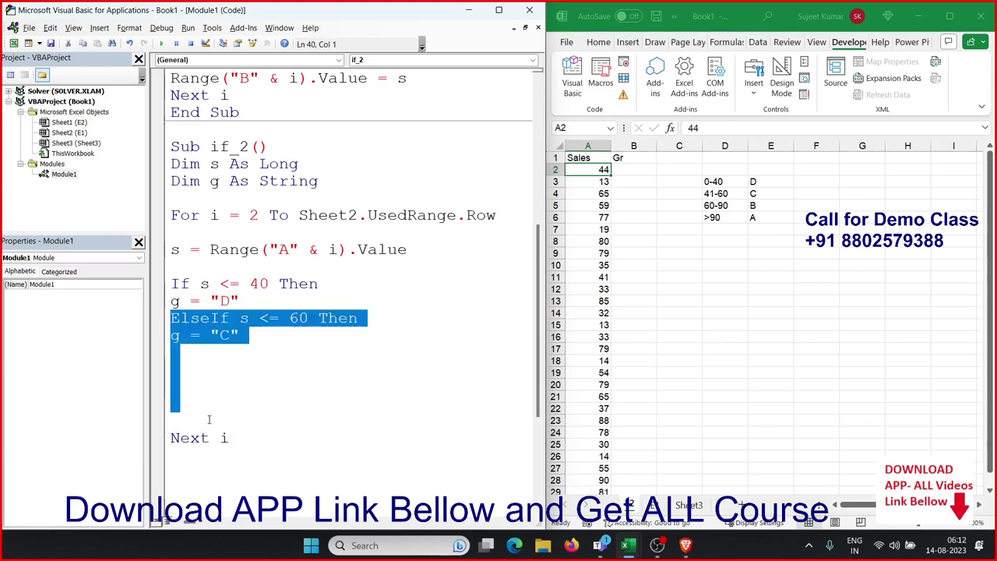
pyautogui.click(215, 358)
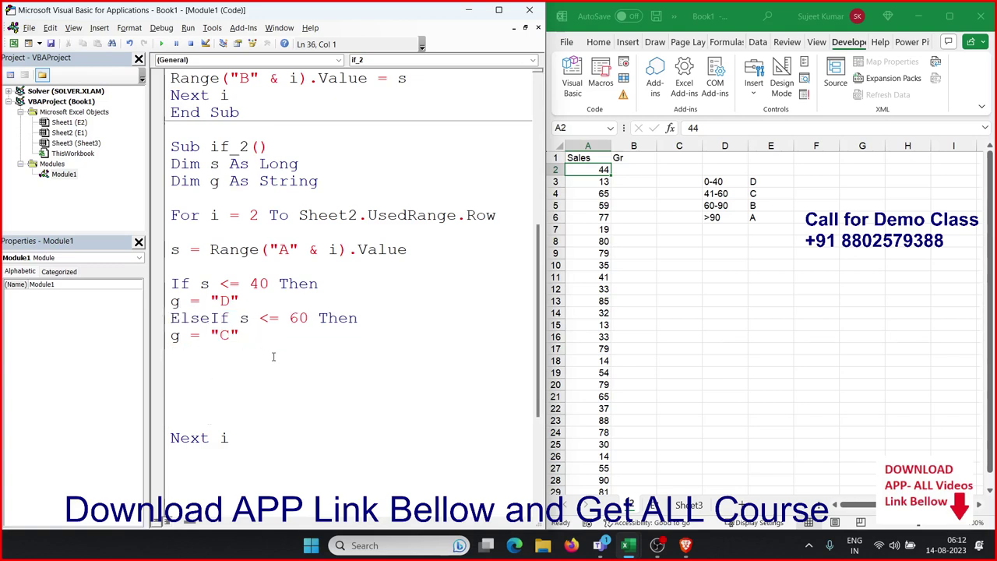
pyautogui.hotkey('shift', 'Down')
pyautogui.hotkey('shift', 'Down')
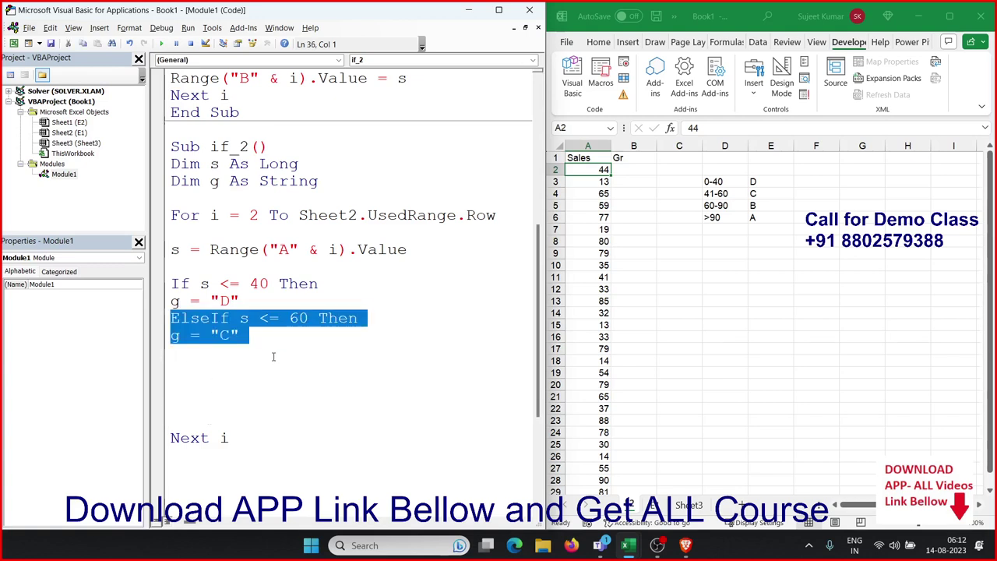
pyautogui.hotkey('ctrl', 'c')
pyautogui.click(273, 357)
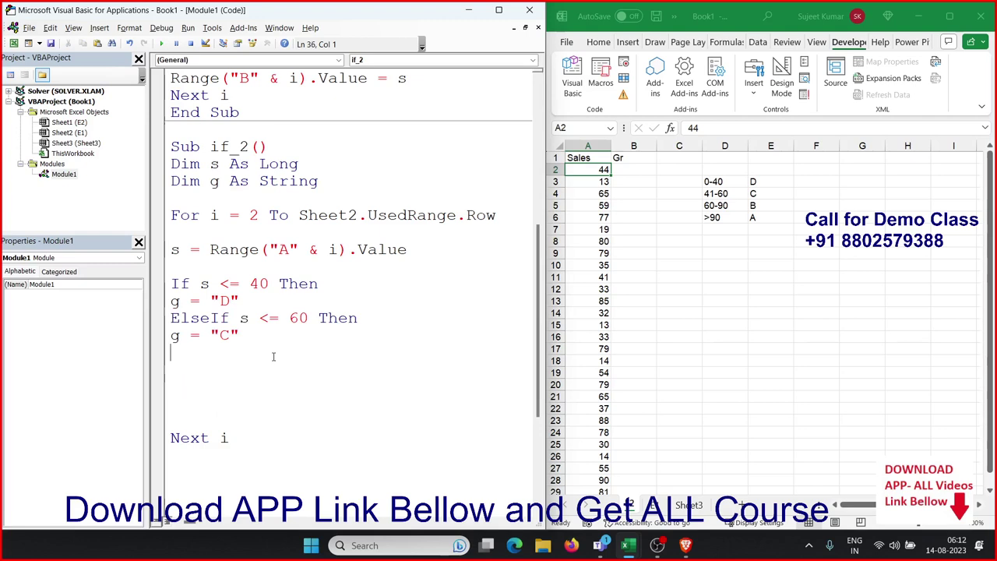
# Paste a copy of the ElseIf branch and change it to s <= 90 giving g = "B".
pyautogui.hotkey('ctrl', 'v')
pyautogui.doubleClick(293, 356)
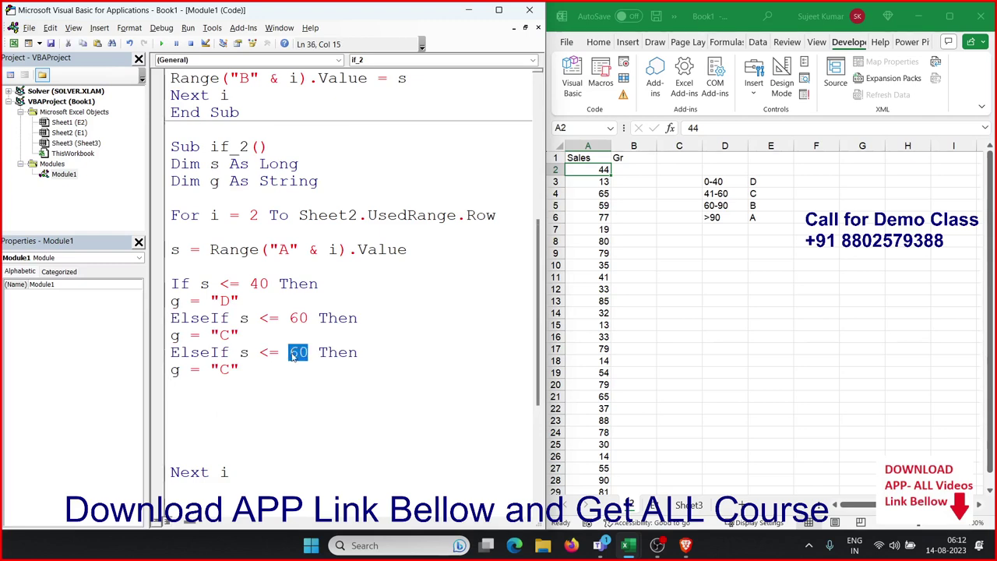
pyautogui.write('0')
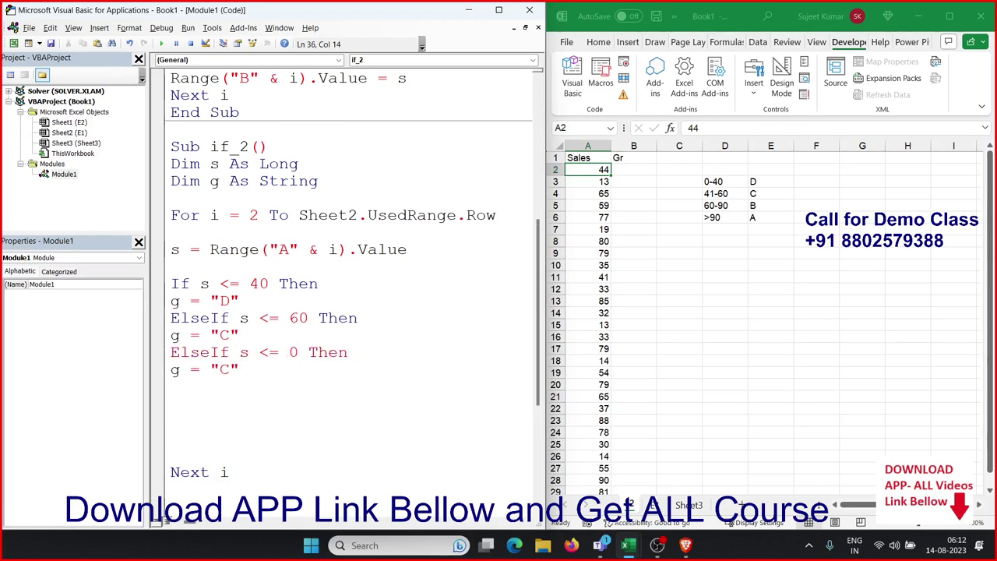
pyautogui.press('BackSpace')
pyautogui.write('90')
pyautogui.press('Down')
pyautogui.click(230, 369)
pyautogui.press('BackSpace')
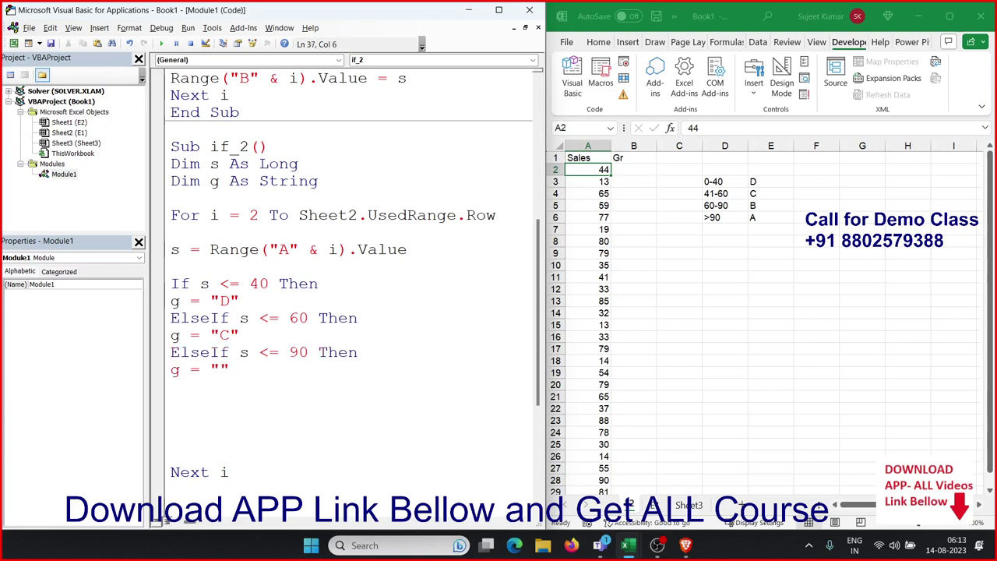
pyautogui.write('B')
pyautogui.click(172, 386)
# Paste another ElseIf branch and change it to s > 90 giving g = "A".
pyautogui.hotkey('ctrl', 'v')
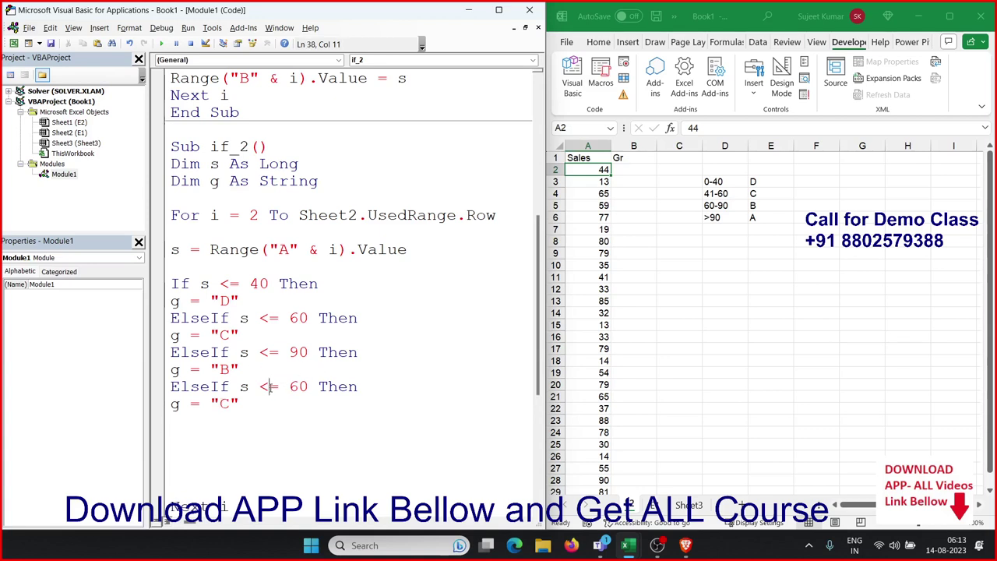
pyautogui.doubleClick(269, 388)
pyautogui.press('BackSpace')
pyautogui.write('>')
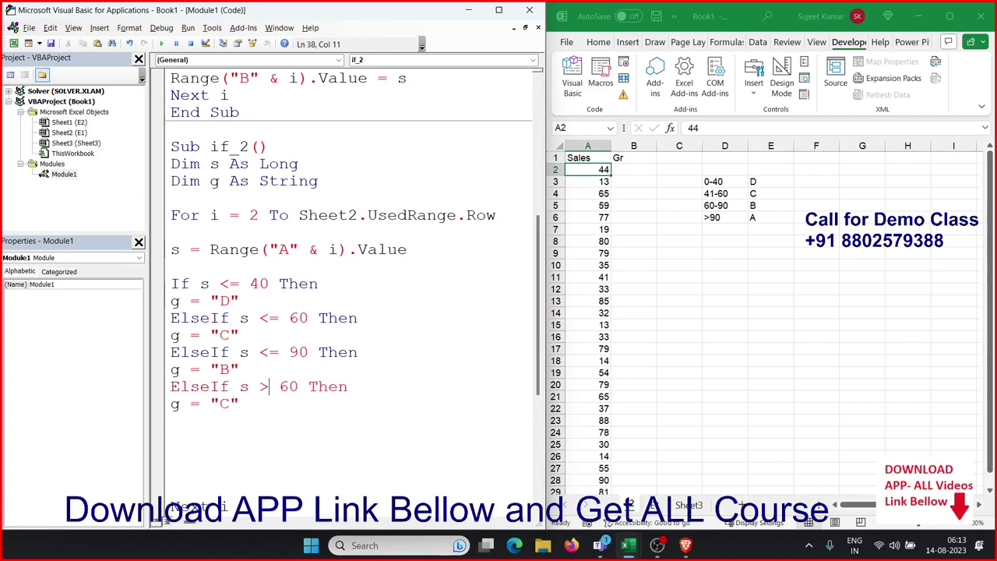
pyautogui.press('Right')
pyautogui.press('Delete')
pyautogui.write('9')
pyautogui.moveTo(234, 391); pyautogui.dragTo(230, 404)
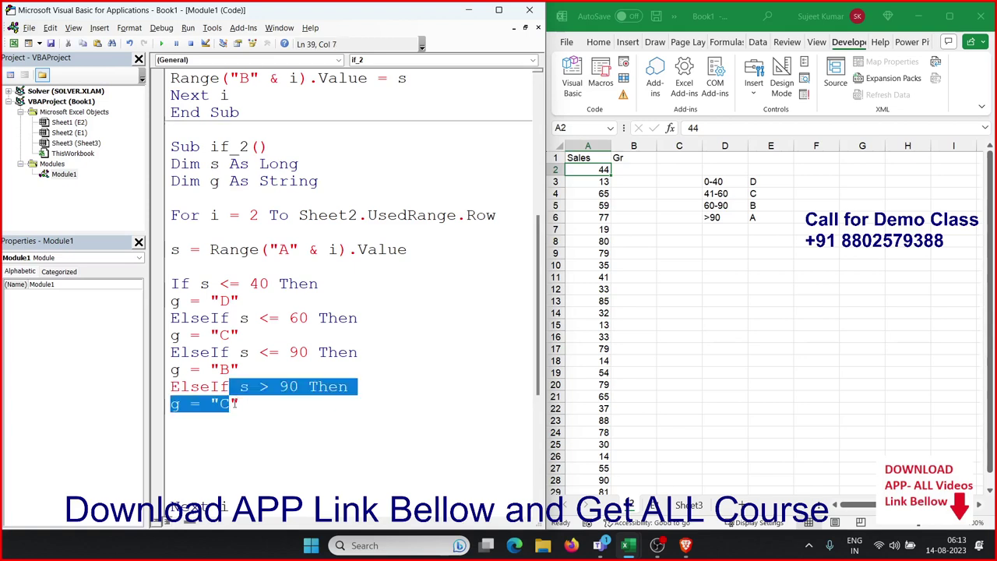
pyautogui.click(231, 404)
pyautogui.press('BackSpace')
pyautogui.write('A')
# Add Else with g = "Fail" and close the block with End If.
pyautogui.press('Return')
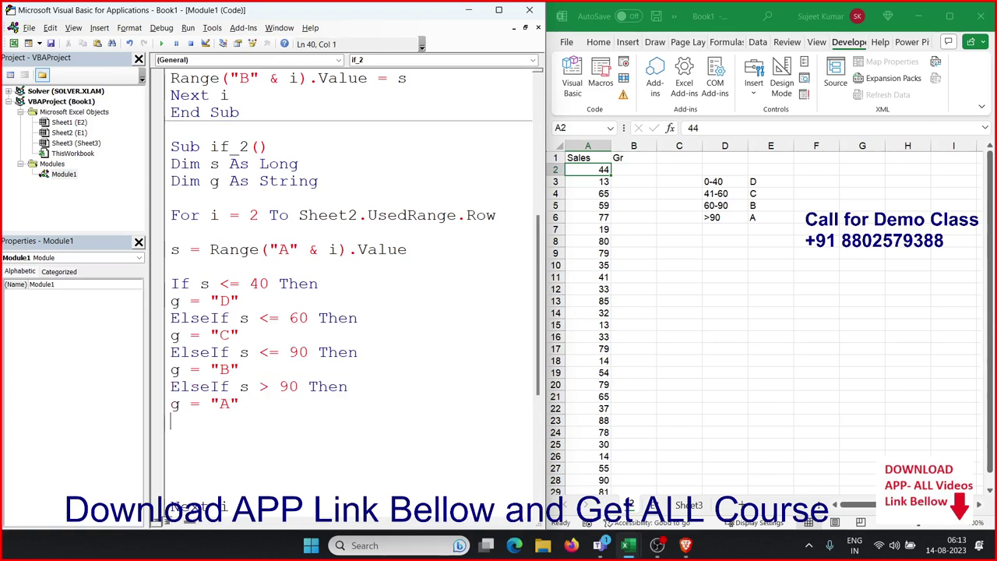
pyautogui.write('else')
pyautogui.press('Return')
pyautogui.write('g = ')
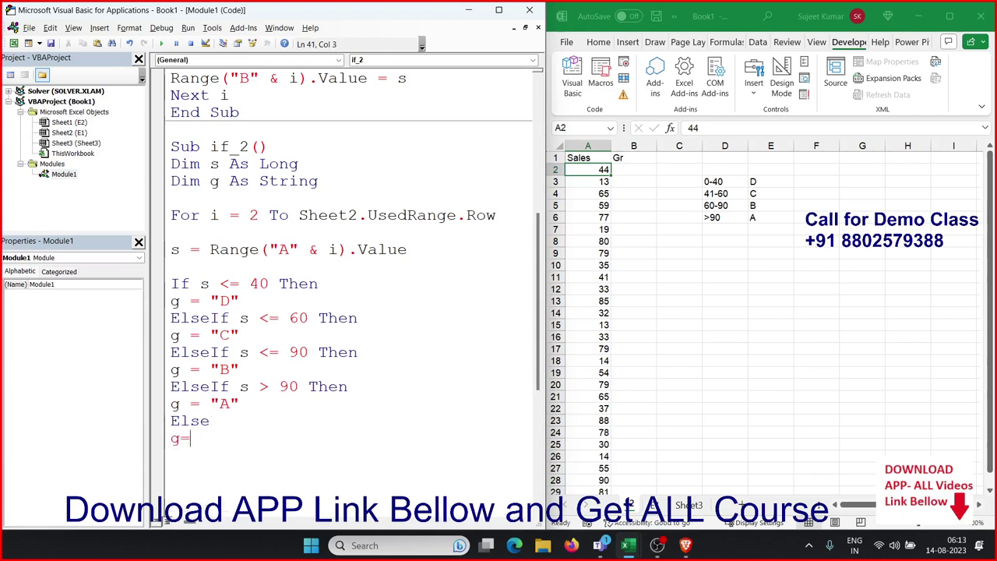
pyautogui.write('"Fai')
pyautogui.write('l"')
pyautogui.press('Return')
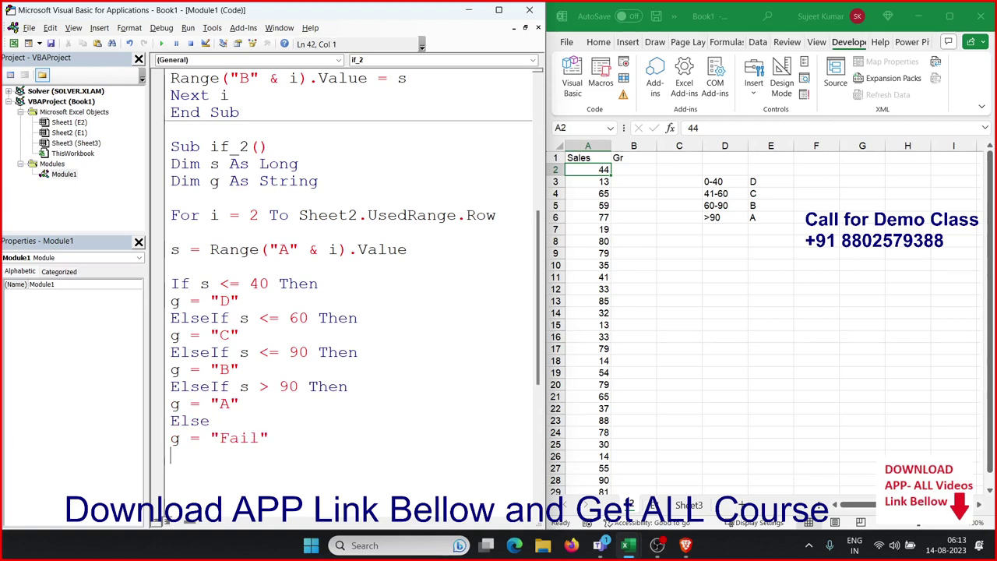
pyautogui.write('end ')
pyautogui.write('if')
pyautogui.press('Return')
pyautogui.scroll(-2, 243, 410)
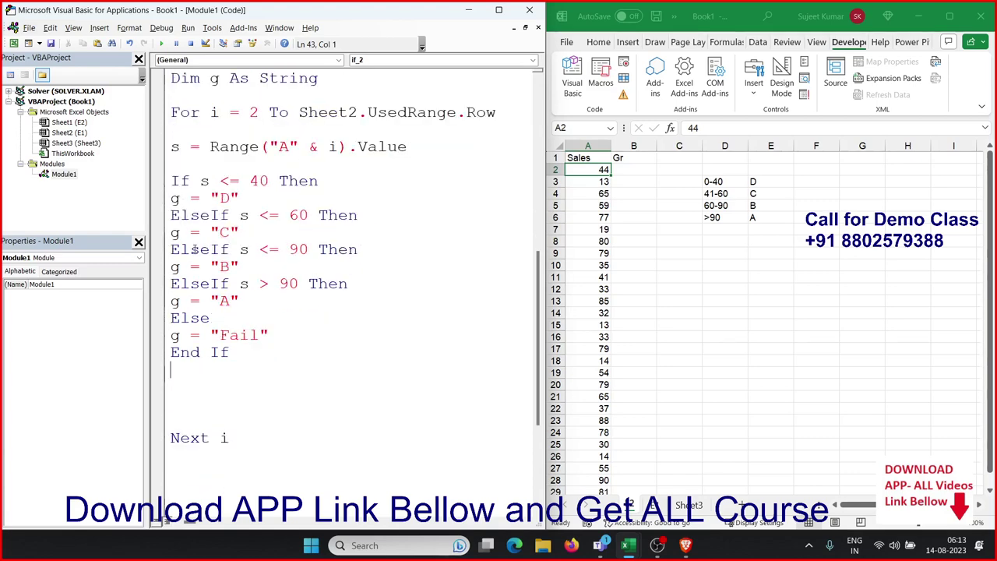
# Below End If, start the line range("B" & i).Value= for writing the grade.
pyautogui.press('Return')
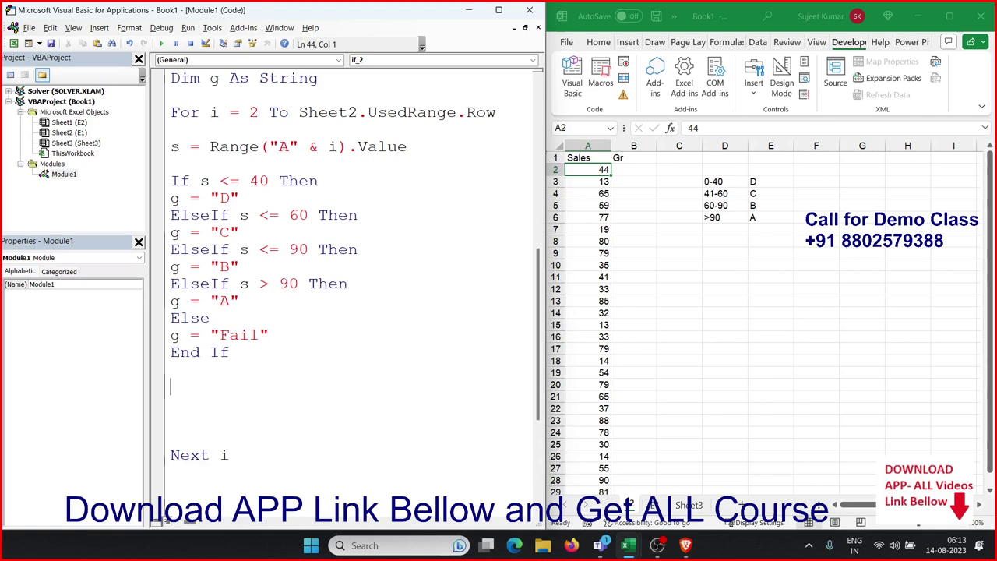
pyautogui.write('range(')
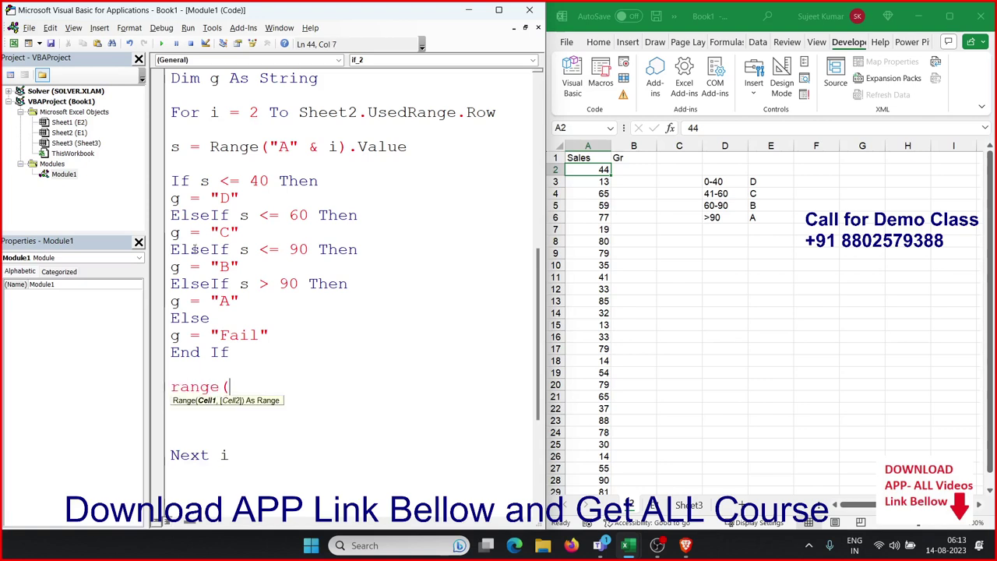
pyautogui.write('"A')
pyautogui.press('BackSpace')
pyautogui.write('B" & ')
pyautogui.write('i')
pyautogui.write(')')
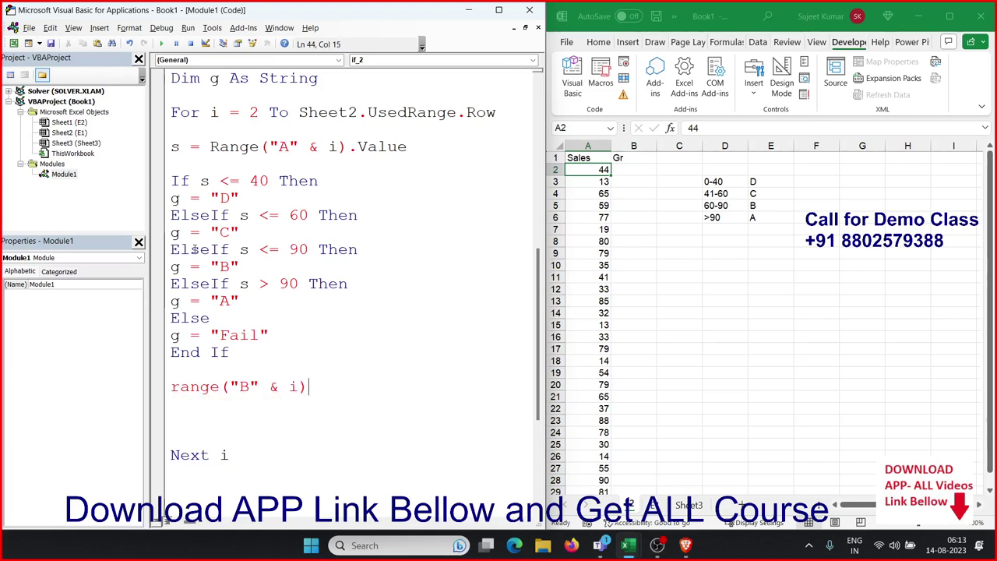
pyautogui.write('.vla')
pyautogui.click(333, 411)
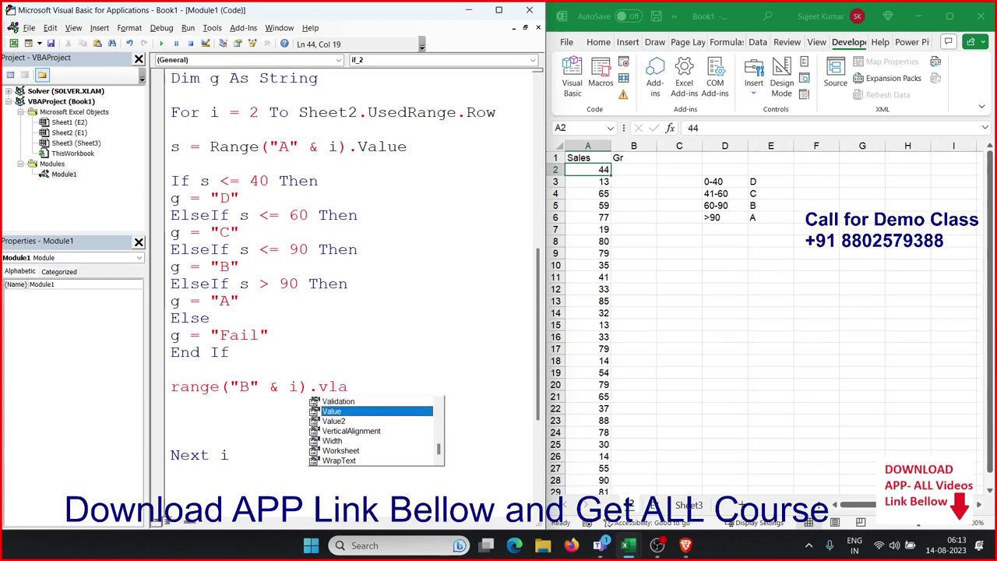
pyautogui.press('Tab')
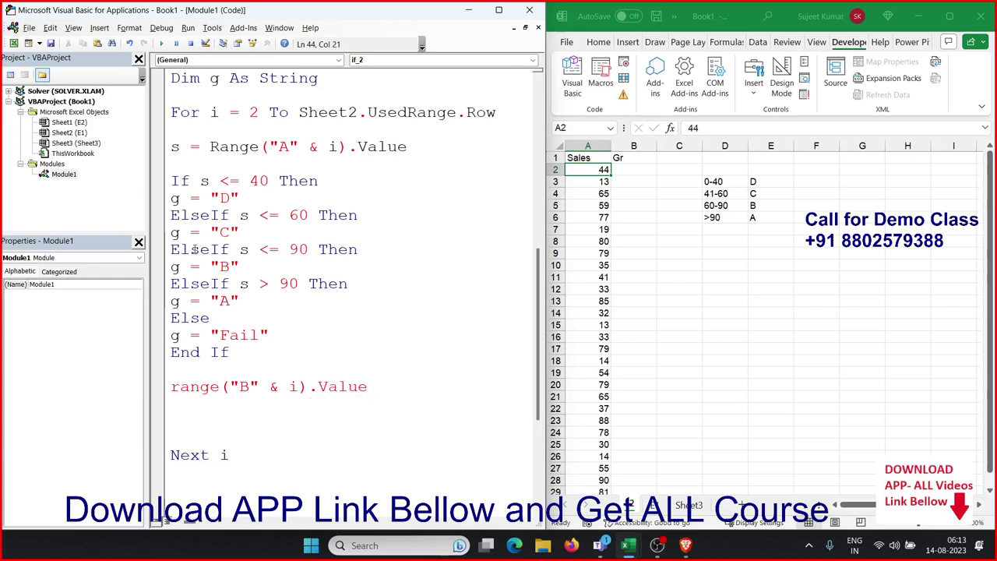
pyautogui.write('=')
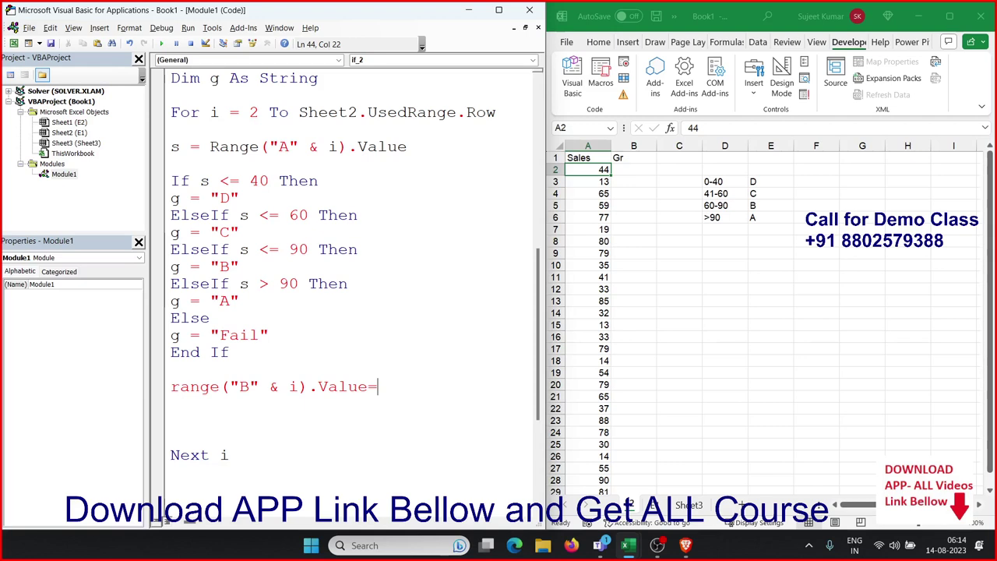
# Finish the line that writes the grade g into column B.
pyautogui.write('"')
pyautogui.press('BackSpace')
pyautogui.write('g')
pyautogui.press('Return')
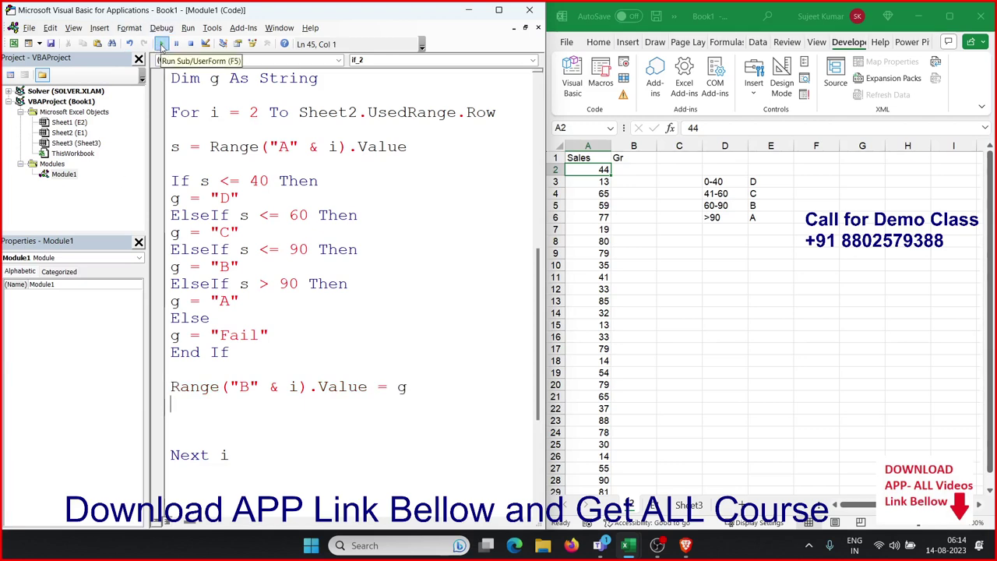
pyautogui.scroll(-1, 240, 417)
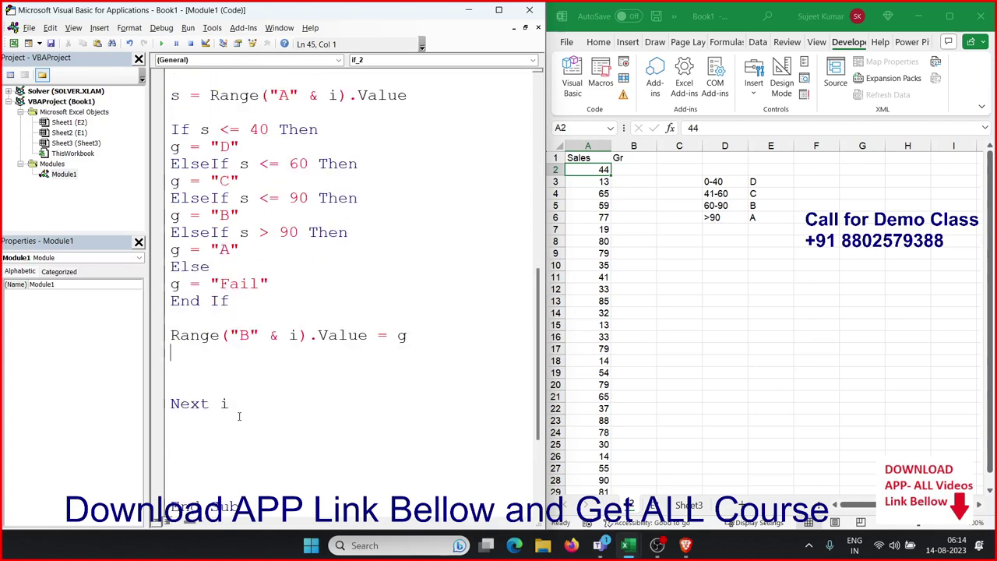
pyautogui.scroll(1, 239, 416)
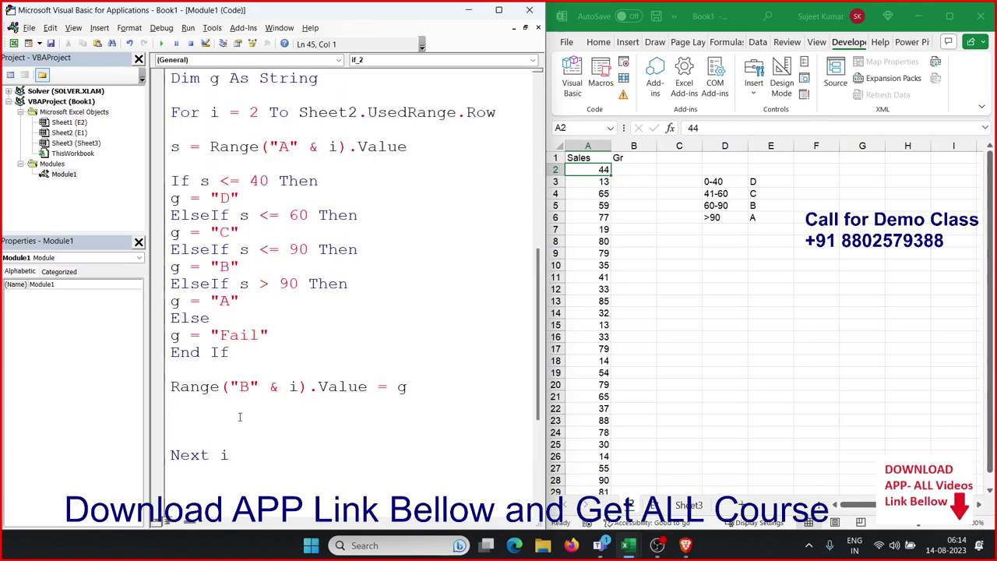
pyautogui.scroll(1, 241, 417)
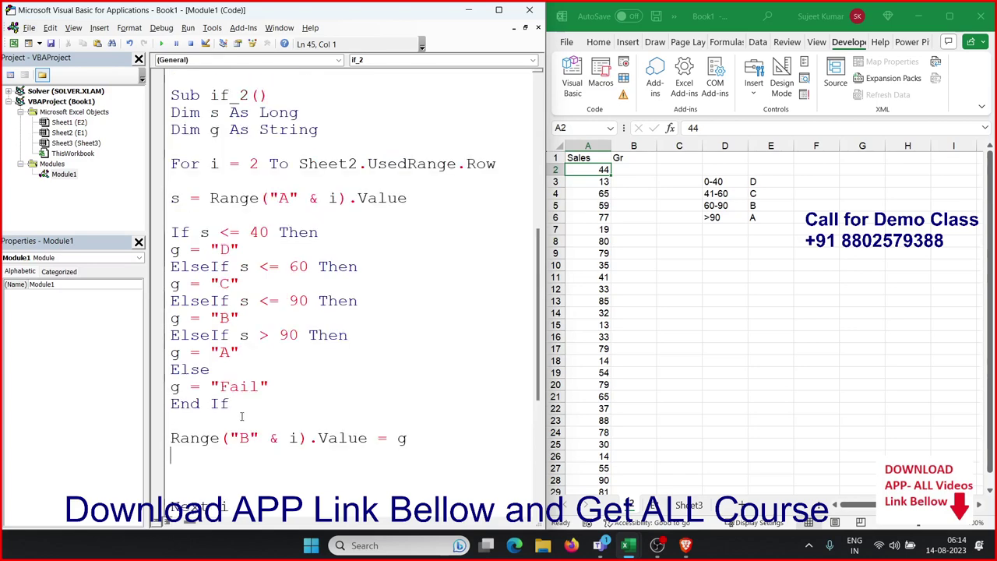
pyautogui.scroll(-2, 242, 417)
pyautogui.scroll(2, 243, 417)
# Change the For loop's end-row reference from Sheet2 to Sheet1.
pyautogui.click(337, 226)
pyautogui.click(367, 165)
pyautogui.click(348, 164)
pyautogui.press('Delete')
pyautogui.write('1')
pyautogui.click(366, 199)
pyautogui.click(284, 141)
pyautogui.scroll(-1, 244, 246)
# Make the loop end at Range("A65000").End(xlUp).Row, then run if_2 to fill column B.
pyautogui.click(416, 149)
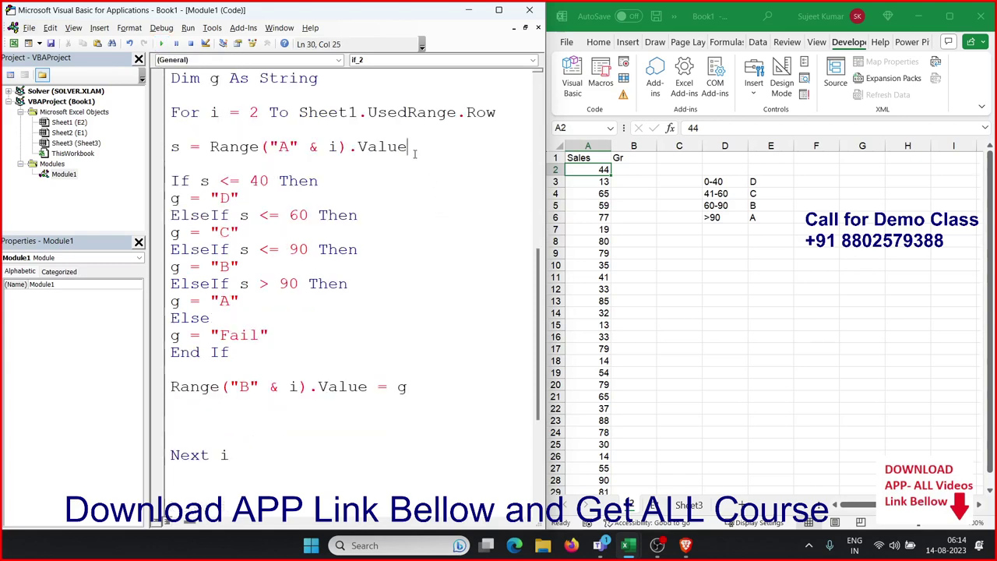
pyautogui.scroll(1, 415, 154)
pyautogui.moveTo(504, 166); pyautogui.dragTo(299, 170)
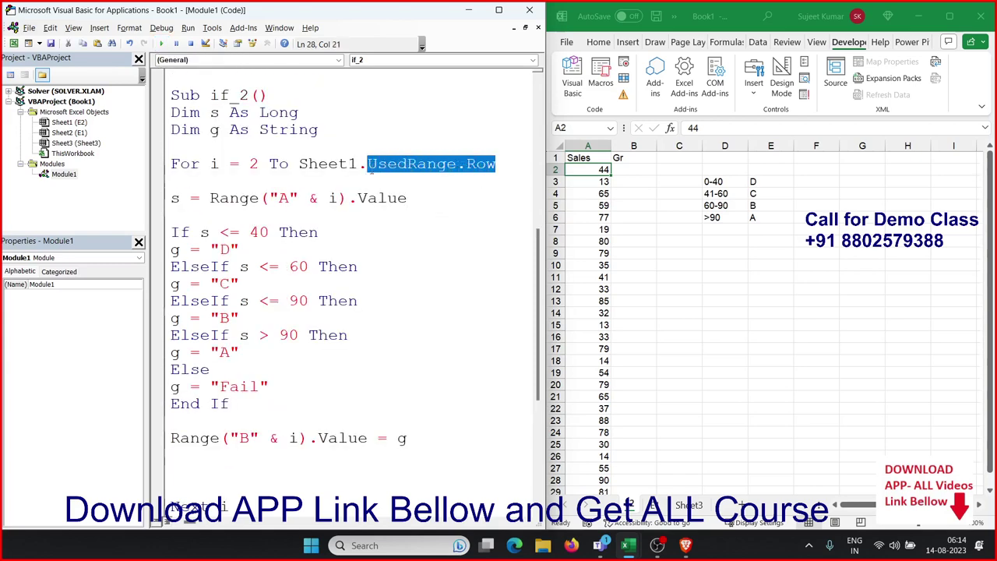
pyautogui.write('ran')
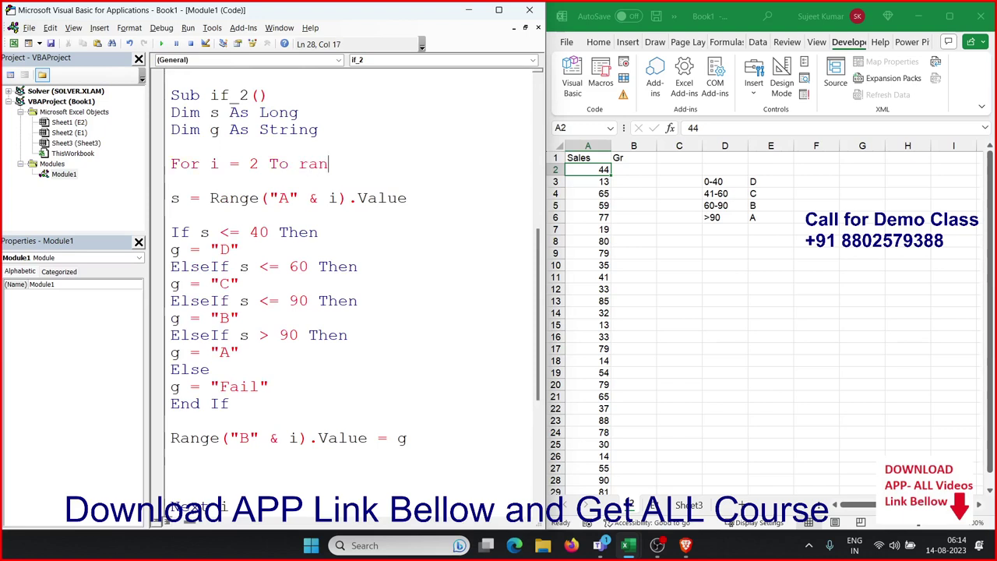
pyautogui.write('ge("')
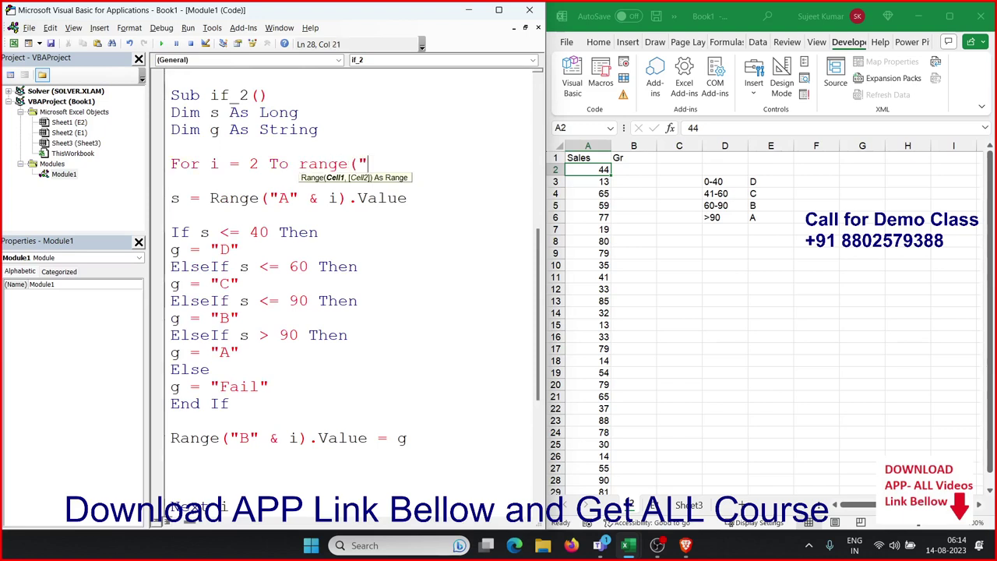
pyautogui.write('A65000')
pyautogui.write('"')
pyautogui.write(').end')
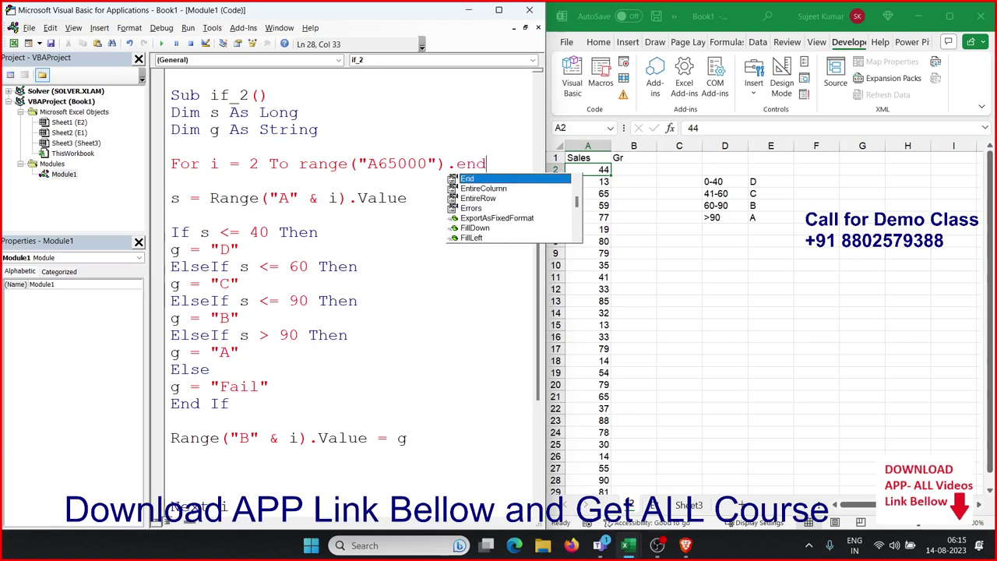
pyautogui.press('Tab')
pyautogui.write('(')
pyautogui.press('Down')
pyautogui.press('Down')
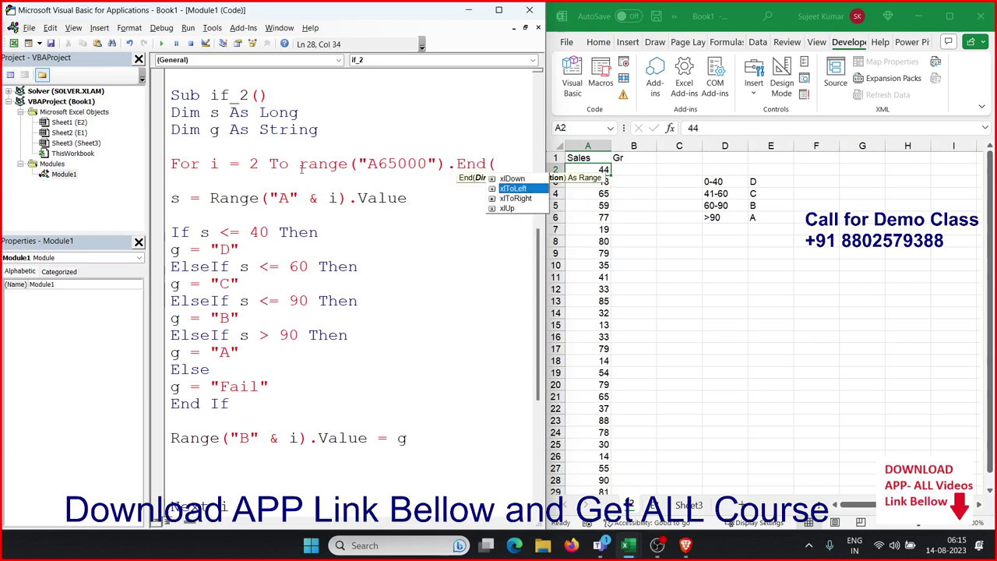
pyautogui.press('Down')
pyautogui.press('Tab')
pyautogui.write(')')
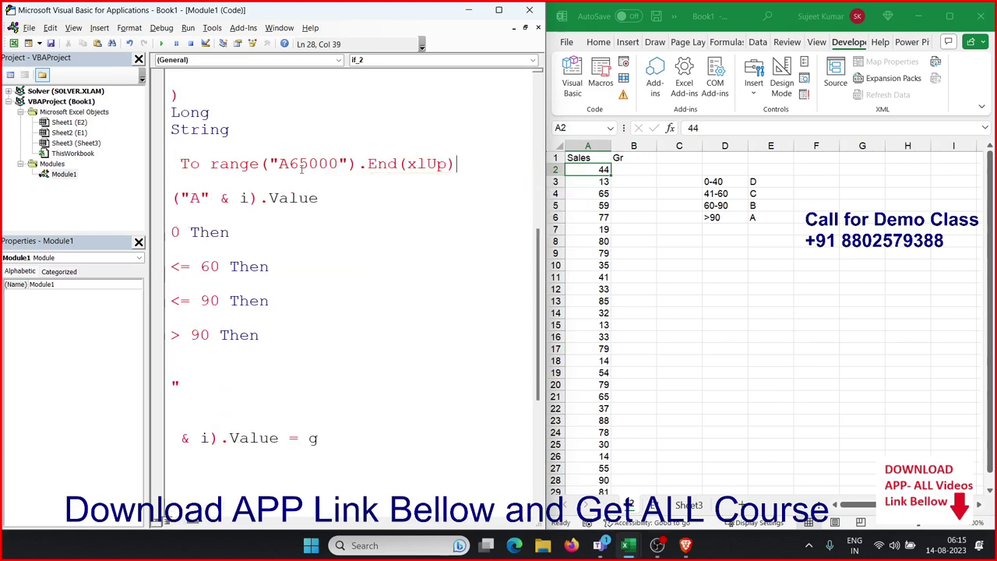
pyautogui.write('.row')
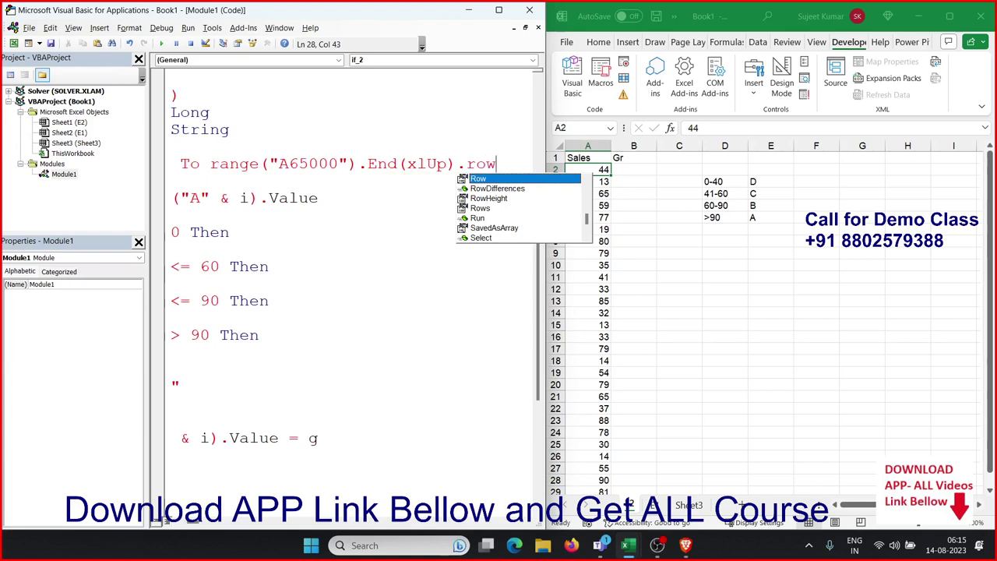
pyautogui.press('Tab')
pyautogui.click(257, 212)
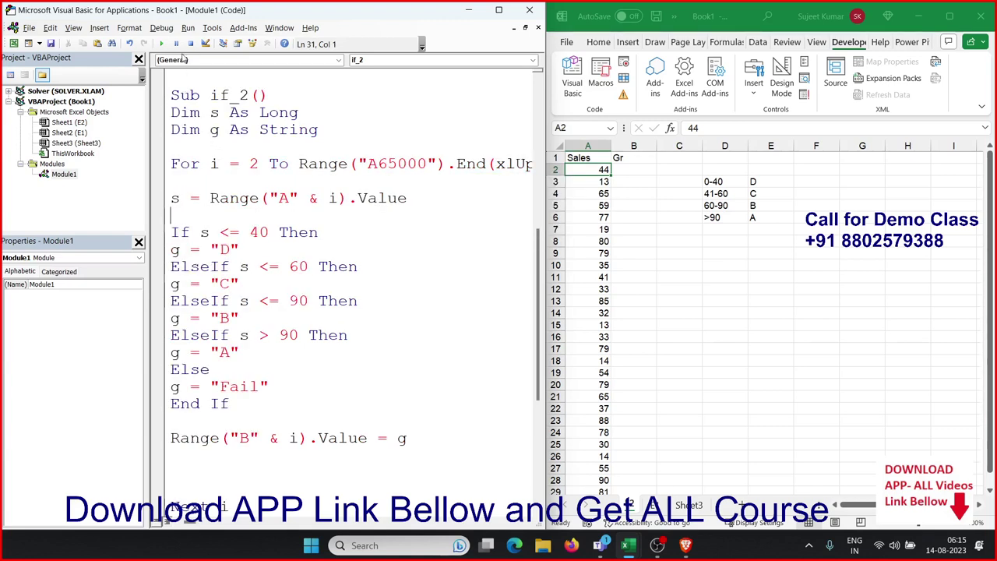
pyautogui.click(162, 44)
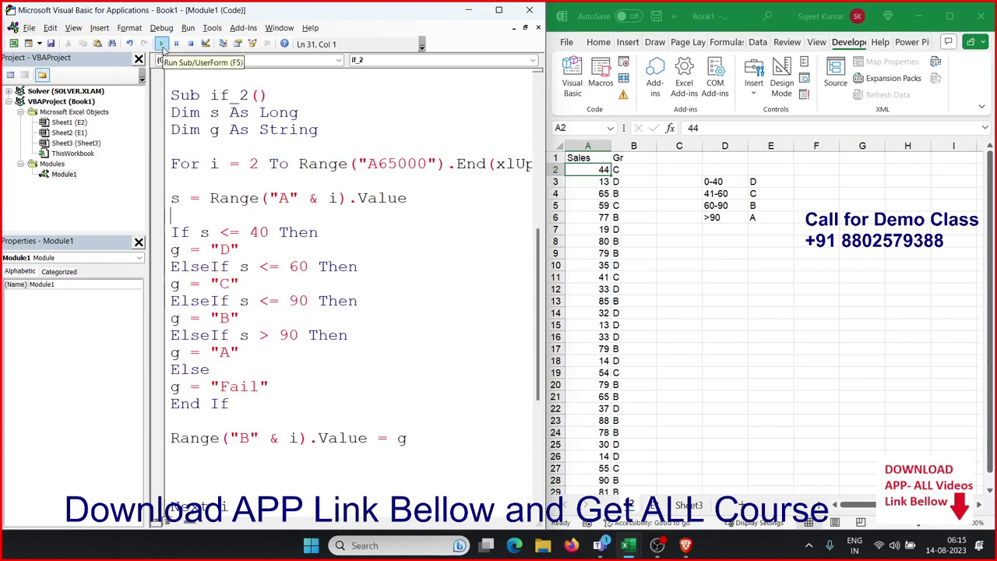
# Copy sheet E2 and name the copy E3.
pyautogui.click(633, 300)
pyautogui.scroll(-5, 632, 301)
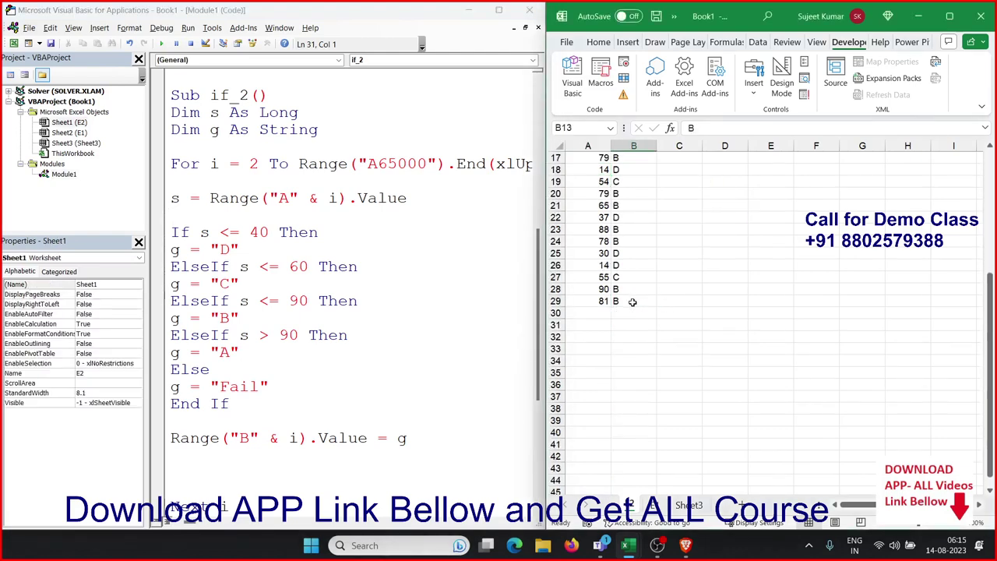
pyautogui.scroll(5, 632, 301)
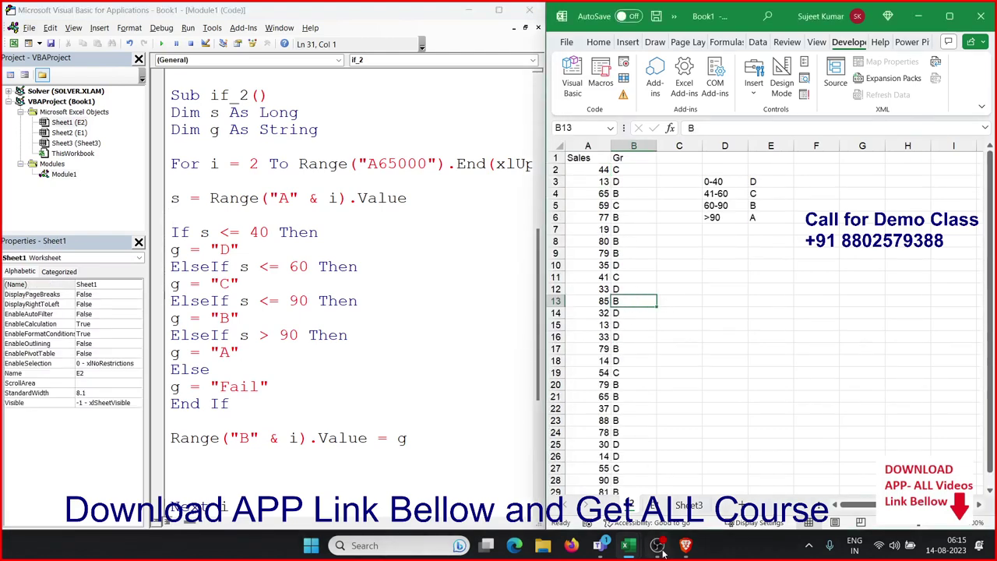
pyautogui.moveTo(637, 506); pyautogui.dragTo(628, 507)
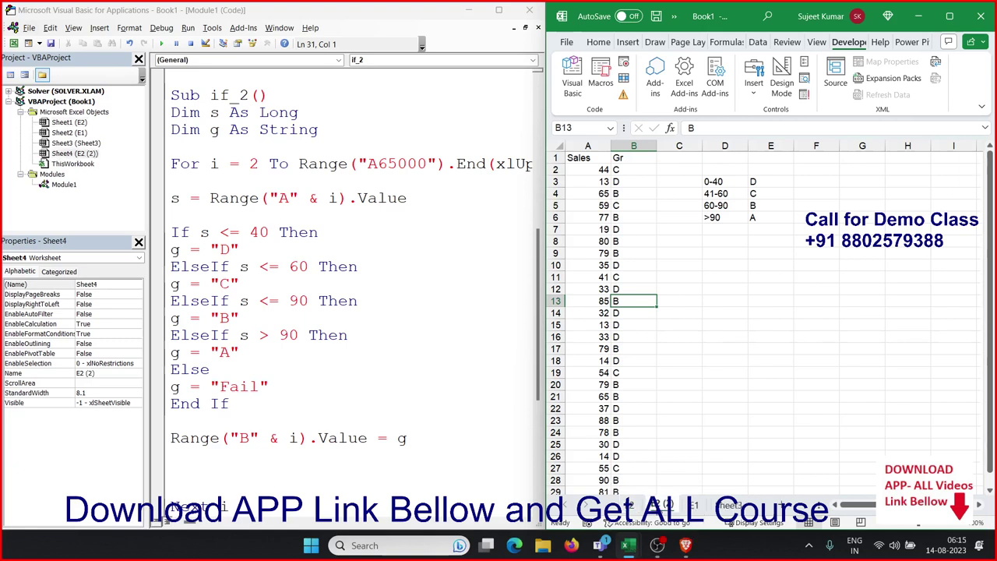
pyautogui.doubleClick(660, 504)
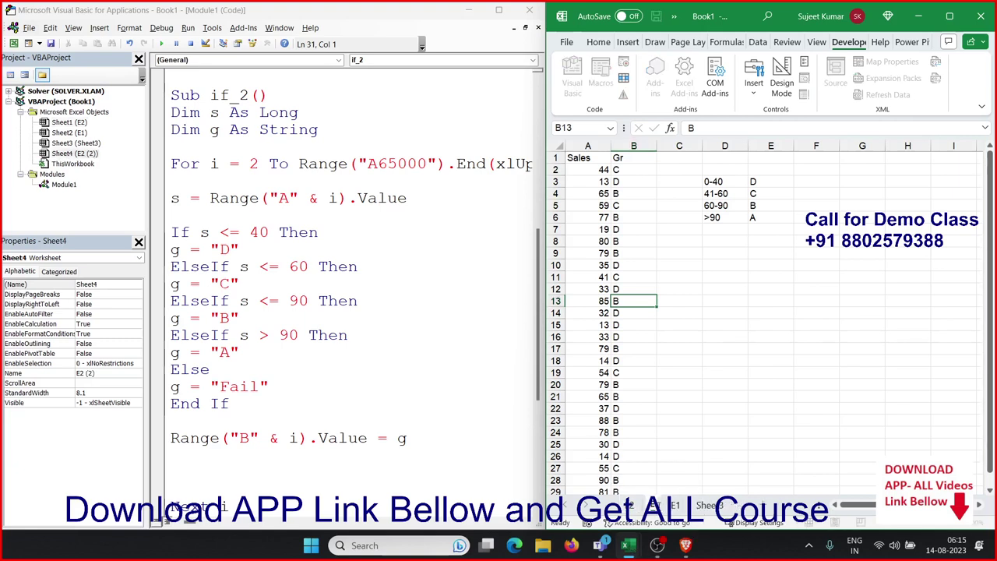
pyautogui.write('E3')
pyautogui.click(724, 361)
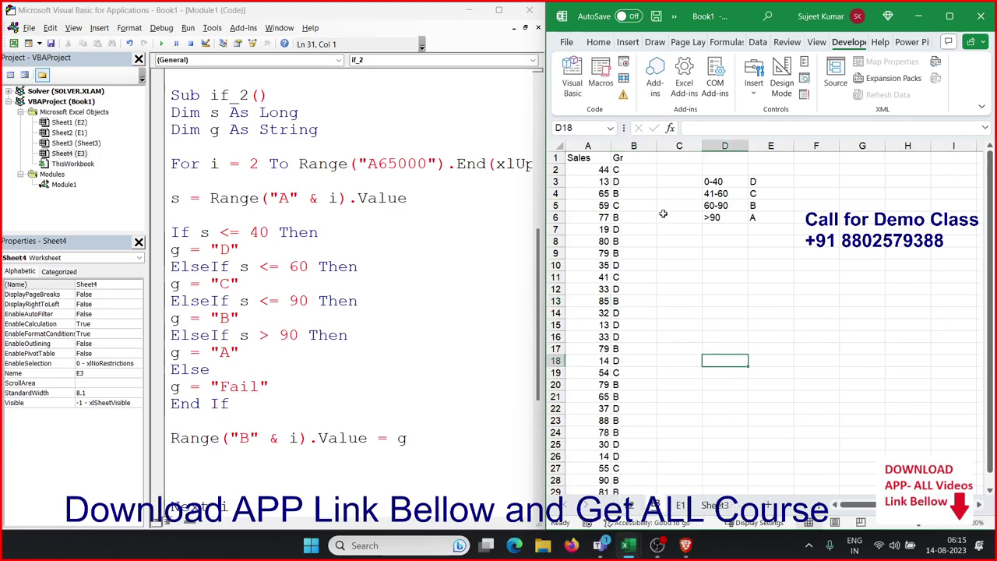
# Clear the grades in column B and head the column INC.
pyautogui.click(640, 169)
pyautogui.hotkey('ctrl', 'shift', 'Down')
pyautogui.press('Delete')
pyautogui.press('Up')
pyautogui.write('Gr')
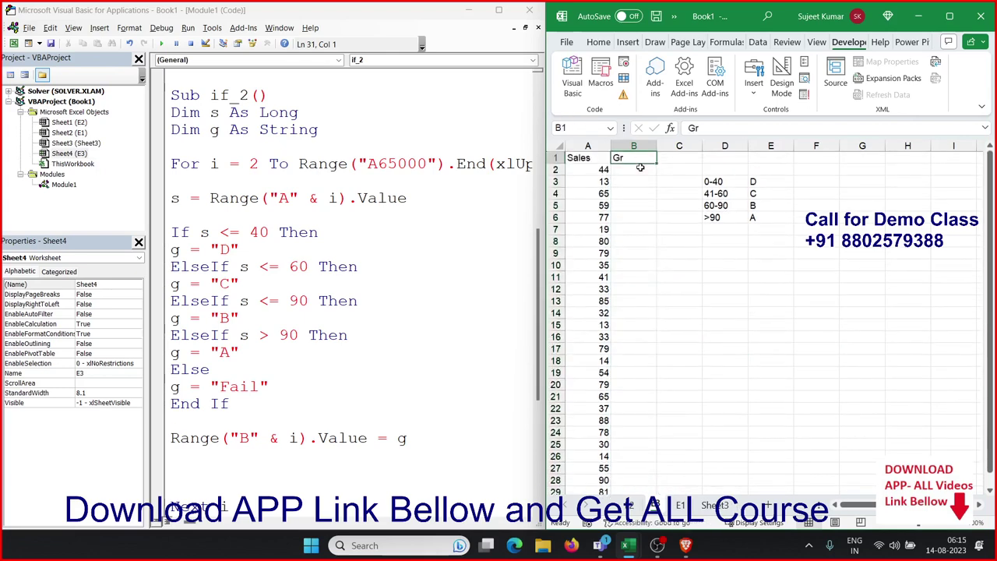
pyautogui.write('INC')
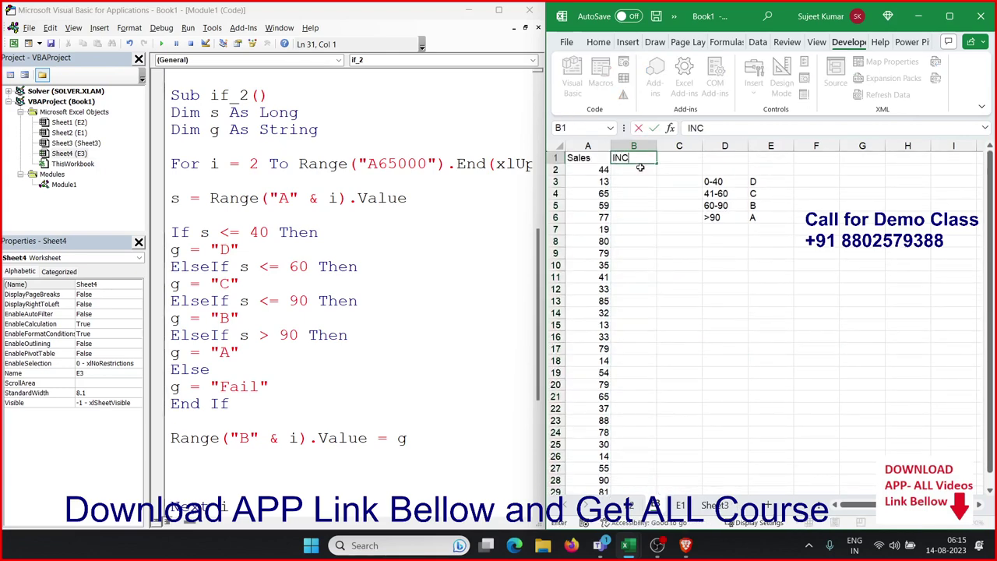
pyautogui.press('Right')
pyautogui.press('Right')
# Enter the band amounts 500, 1000, 2000 and 5000 in E3:E6.
pyautogui.press('Down')
pyautogui.press('Down')
pyautogui.press('Right')
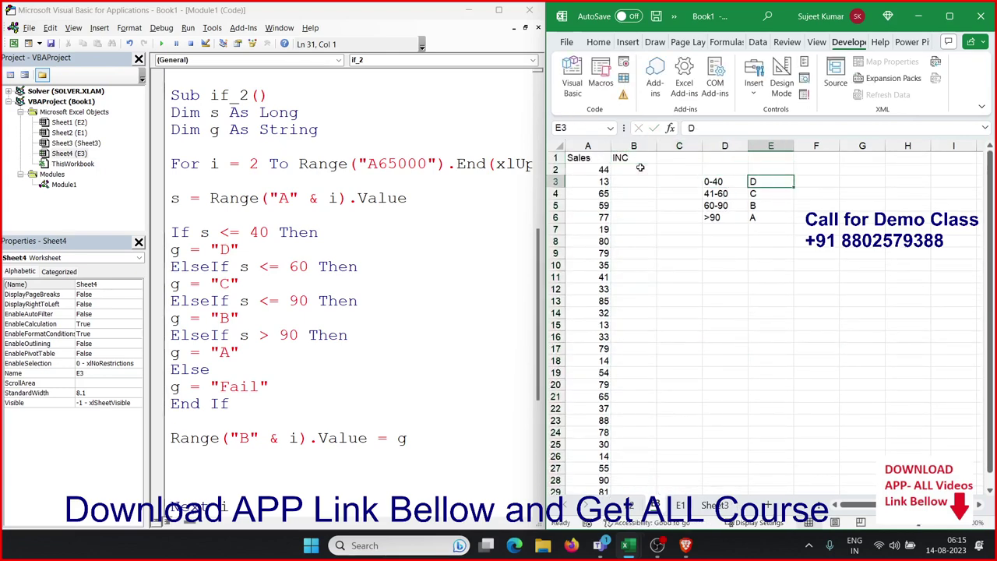
pyautogui.write('500')
pyautogui.press('Return')
pyautogui.write('1')
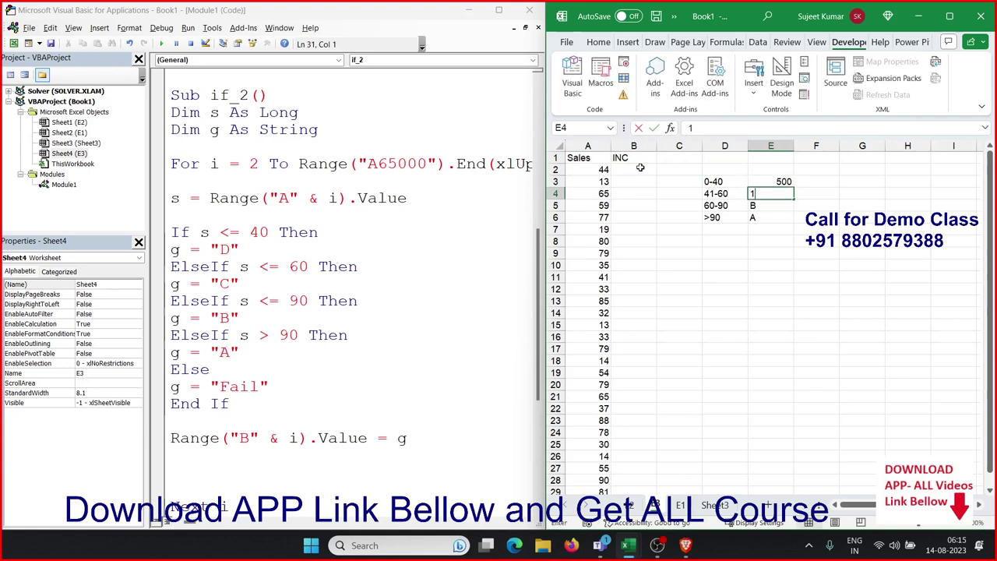
pyautogui.write('000')
pyautogui.press('Return')
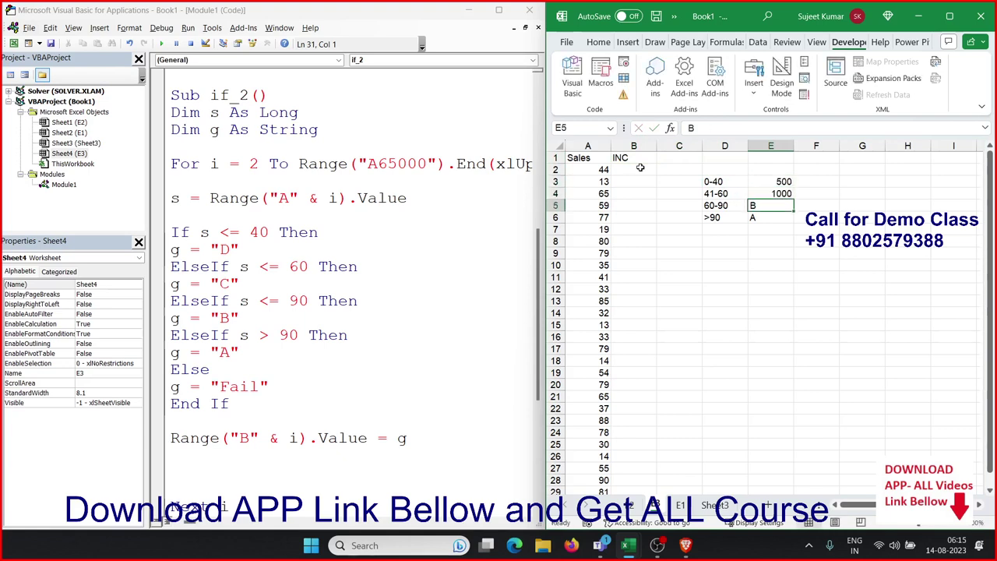
pyautogui.write('2')
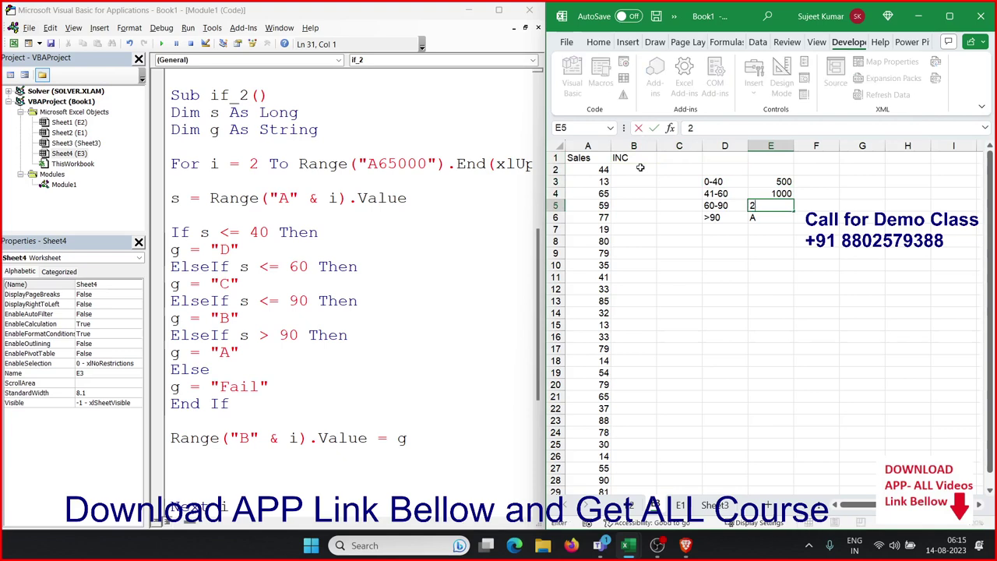
pyautogui.write('000')
pyautogui.press('Return')
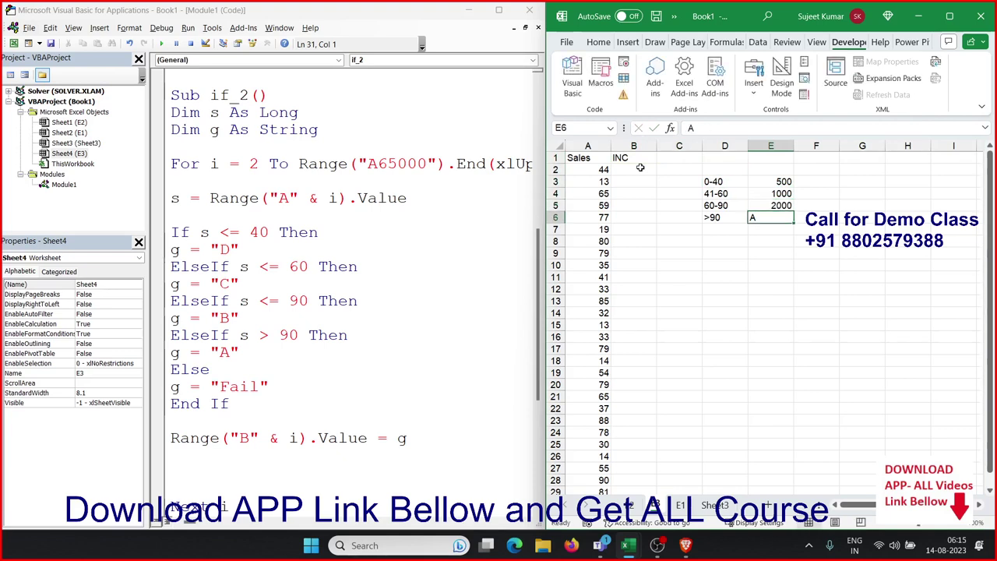
pyautogui.write('5000')
pyautogui.press('Return')
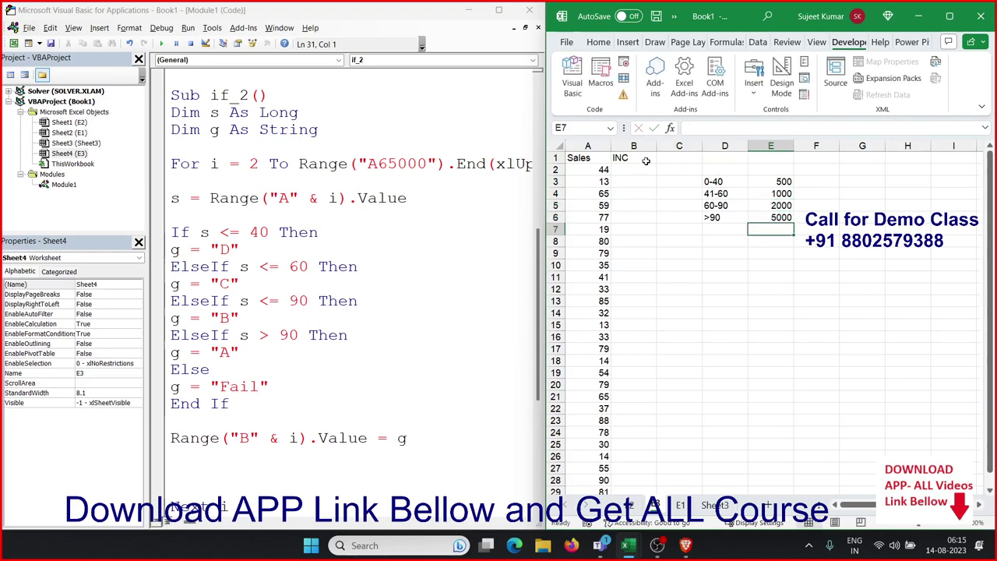
pyautogui.press('Up')
pyautogui.press('Up')
pyautogui.press('Up')
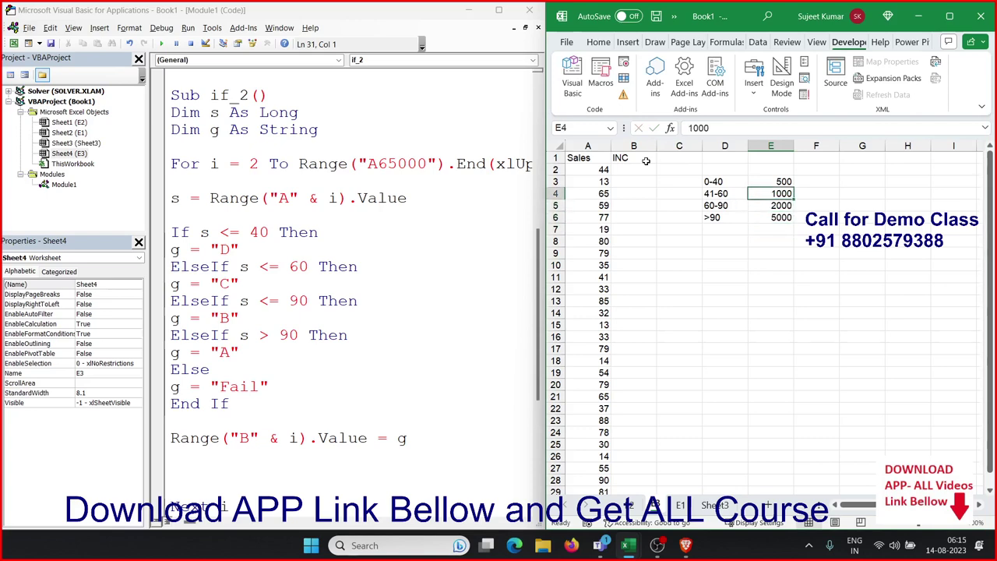
# Locate the if_2 macro code in the pasted copy of the module.
pyautogui.scroll(-5, 646, 160)
pyautogui.click(233, 369)
pyautogui.scroll(1, 261, 380)
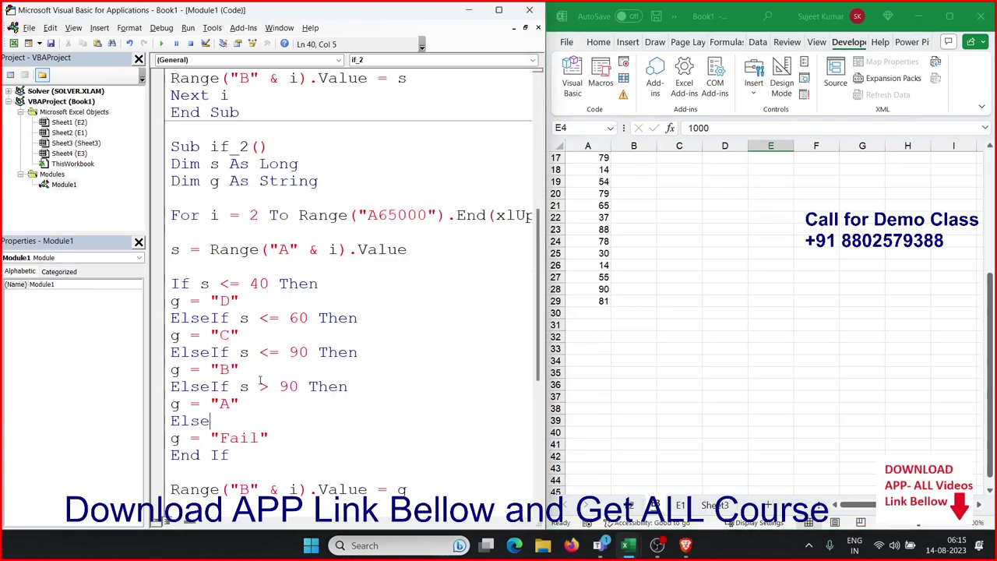
pyautogui.scroll(1, 261, 379)
pyautogui.scroll(-3, 210, 472)
pyautogui.click(253, 460)
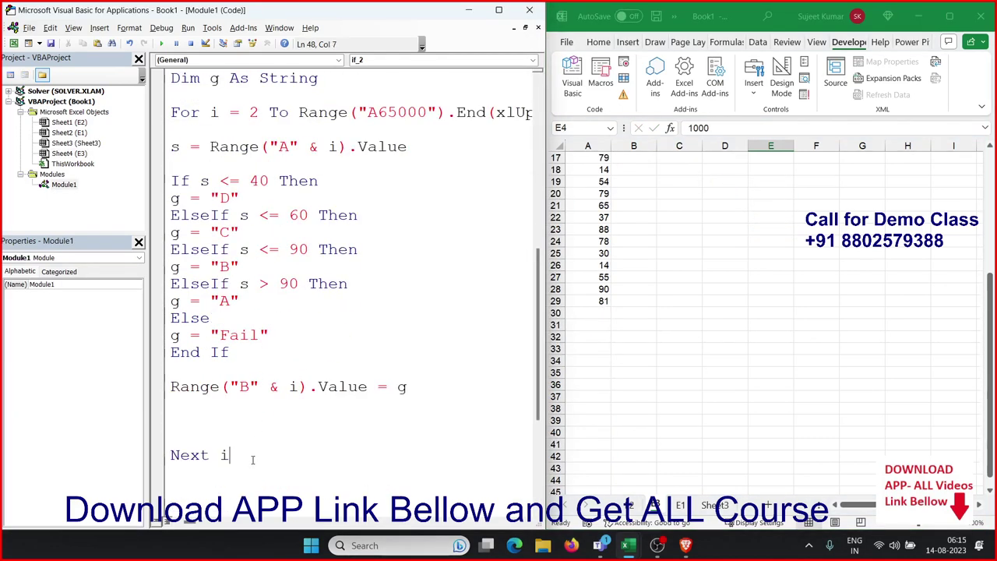
pyautogui.scroll(-5, 252, 459)
pyautogui.moveTo(282, 374); pyautogui.dragTo(170, 173)
pyautogui.scroll(4, 193, 295)
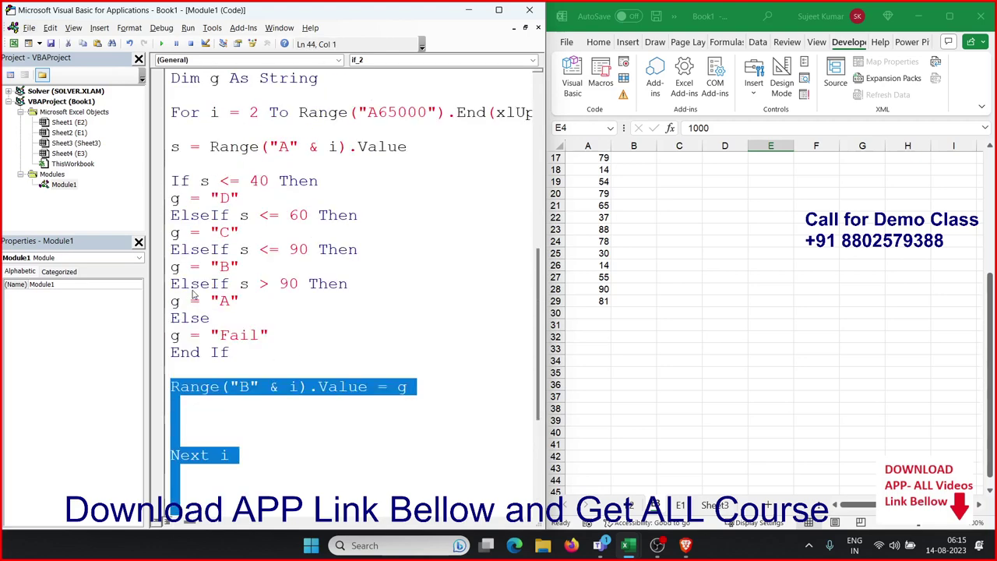
pyautogui.scroll(4, 194, 294)
pyautogui.keyDown('shift'); pyautogui.click(178, 249); pyautogui.keyUp('shift')
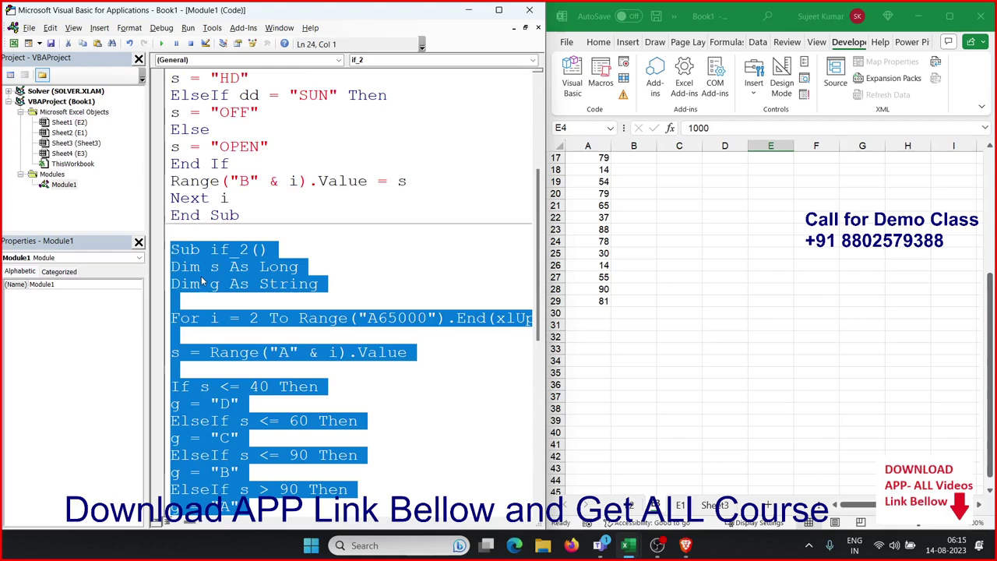
pyautogui.scroll(-6, 281, 464)
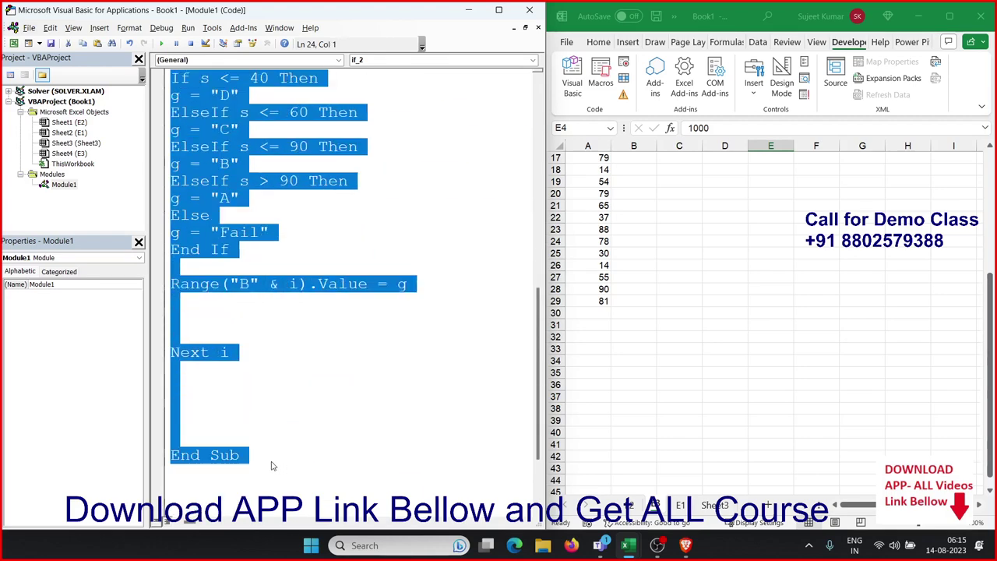
pyautogui.click(270, 471)
# Delete the If s <= 40 Then … End If grading block from the loop.
pyautogui.scroll(1, 355, 268)
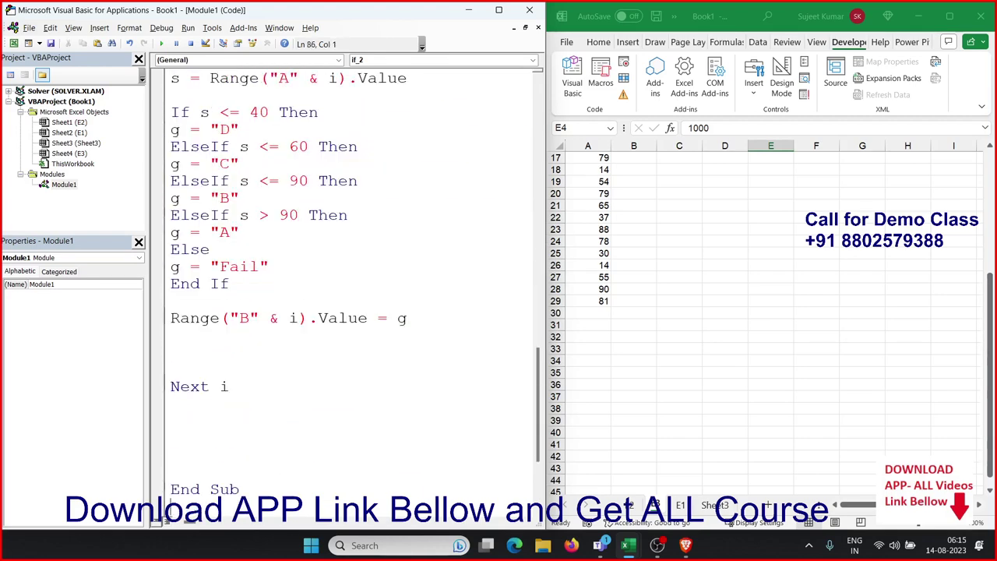
pyautogui.moveTo(248, 299); pyautogui.dragTo(132, 108)
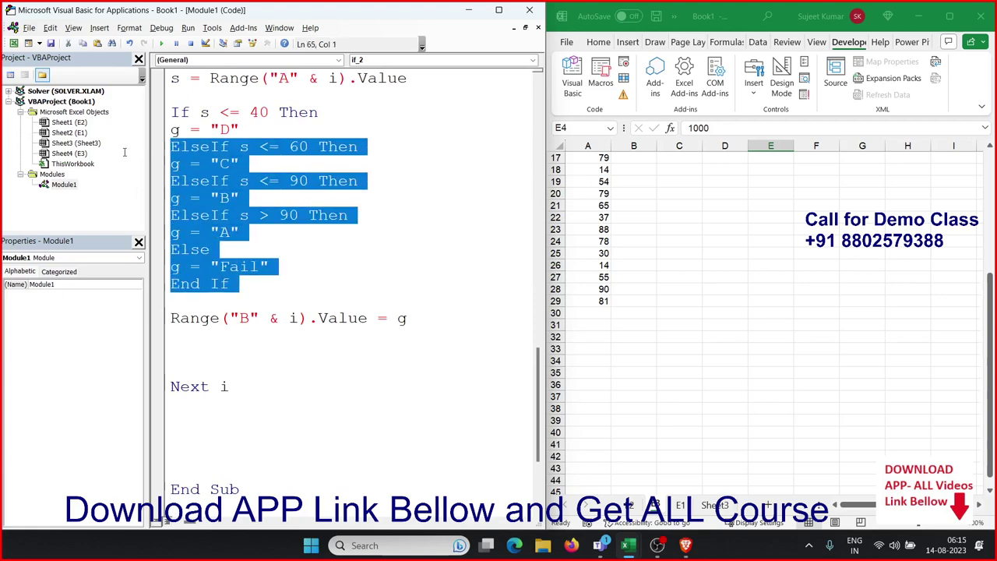
pyautogui.press('Delete')
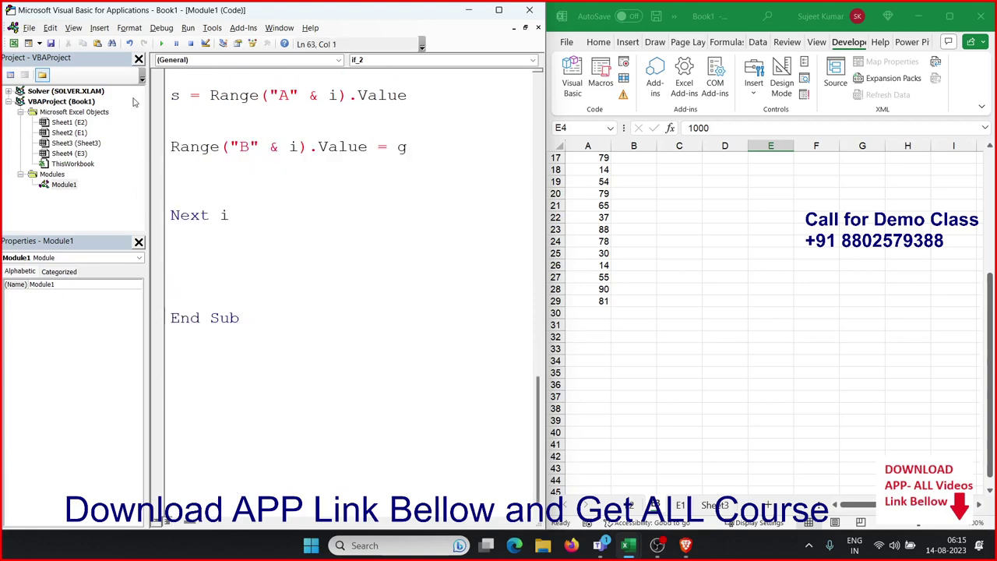
pyautogui.scroll(4, 280, 240)
pyautogui.click(618, 231)
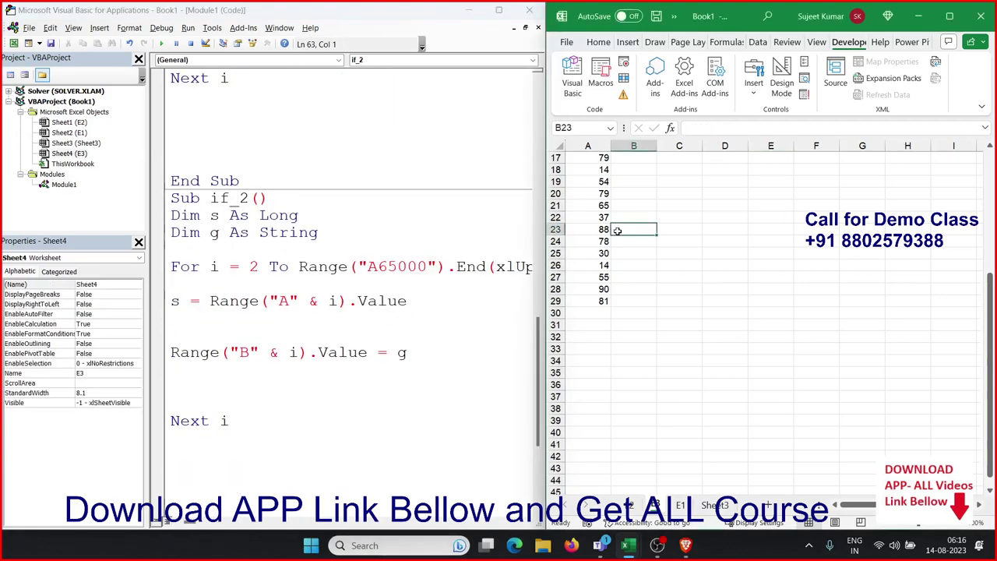
pyautogui.scroll(5, 618, 230)
pyautogui.click(263, 337)
# Add blank lines above the Range line and start a Select Case s statement.
pyautogui.press('Return')
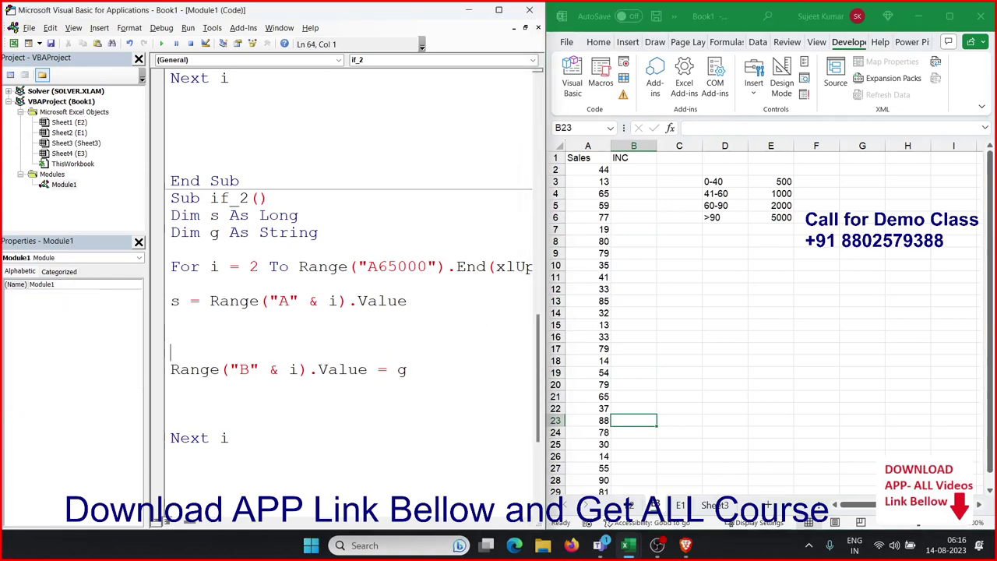
pyautogui.press('Return')
pyautogui.press('Return')
pyautogui.press('Return')
pyautogui.press('Up')
pyautogui.press('Up')
pyautogui.press('Up')
pyautogui.press('Up')
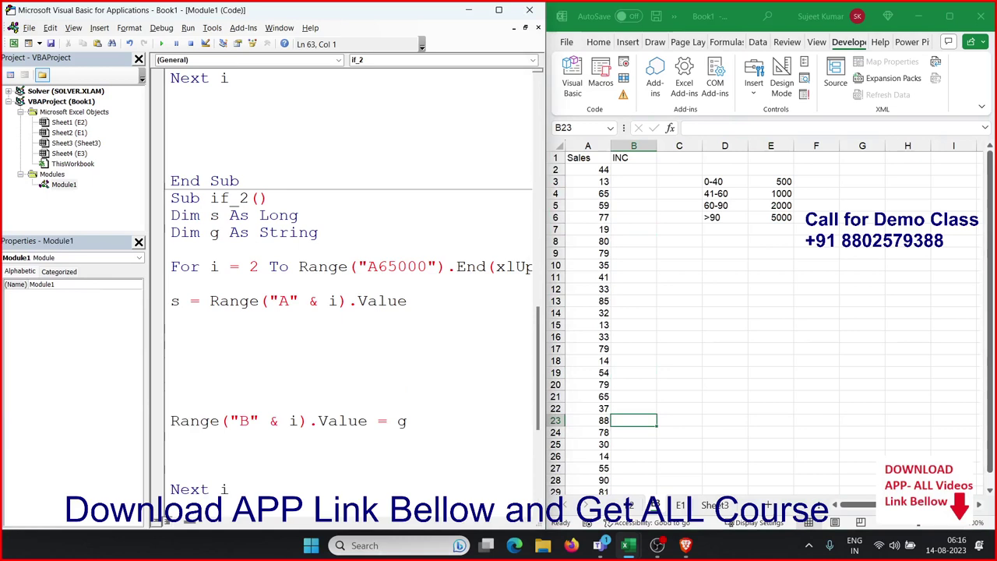
pyautogui.write('sele')
pyautogui.write('ct cas')
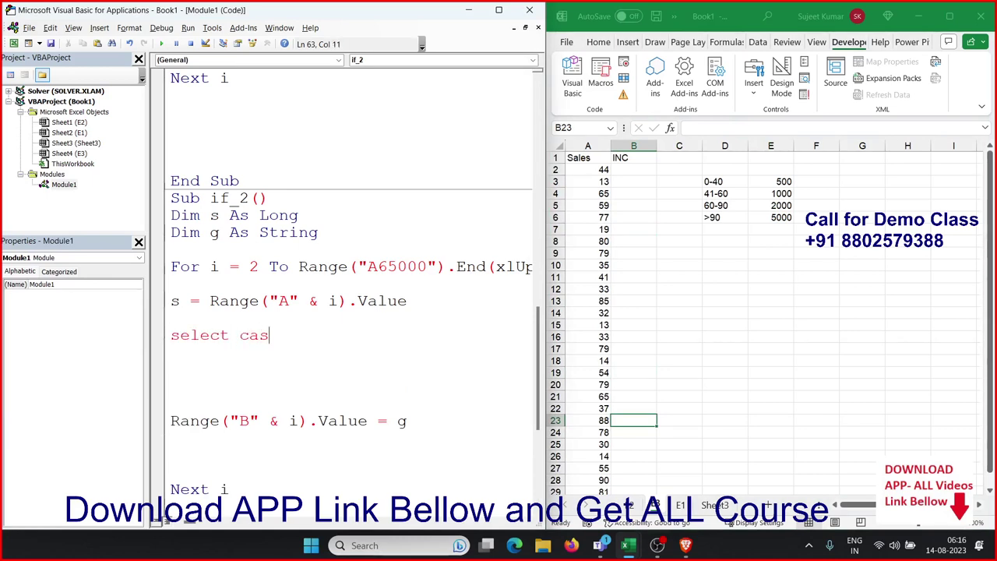
pyautogui.write('es')
pyautogui.press('Return')
# Add Case 0 To 40 setting g = 500 and Case 41 To 60 setting g = 1000.
pyautogui.press('Return')
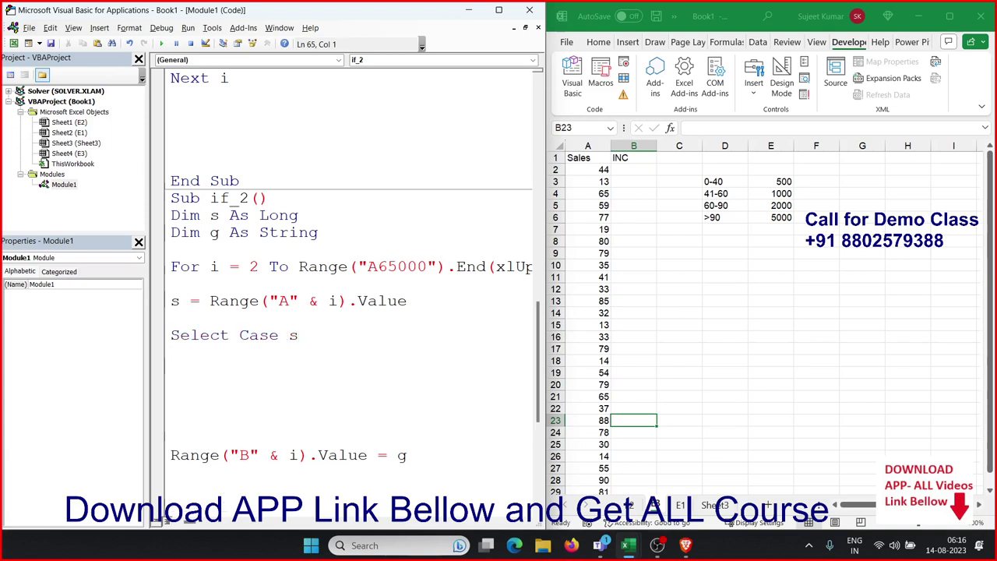
pyautogui.write('c')
pyautogui.write('ase 0 t')
pyautogui.write('o')
pyautogui.press('BackSpace')
pyautogui.press('BackSpace')
pyautogui.write('to ')
pyautogui.write('40')
pyautogui.press('Return')
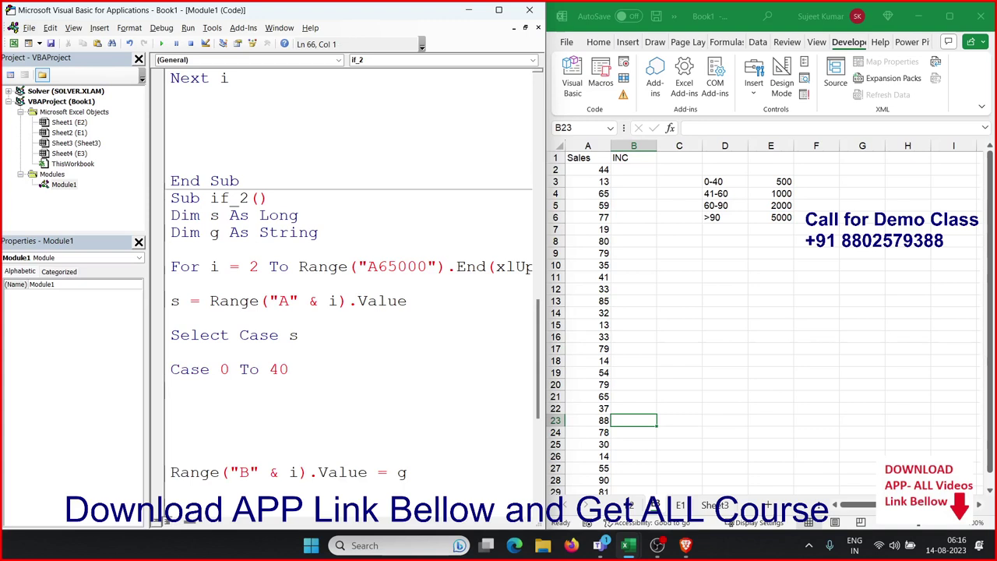
pyautogui.write('g=50')
pyautogui.write('0')
pyautogui.press('Return')
pyautogui.write('ca')
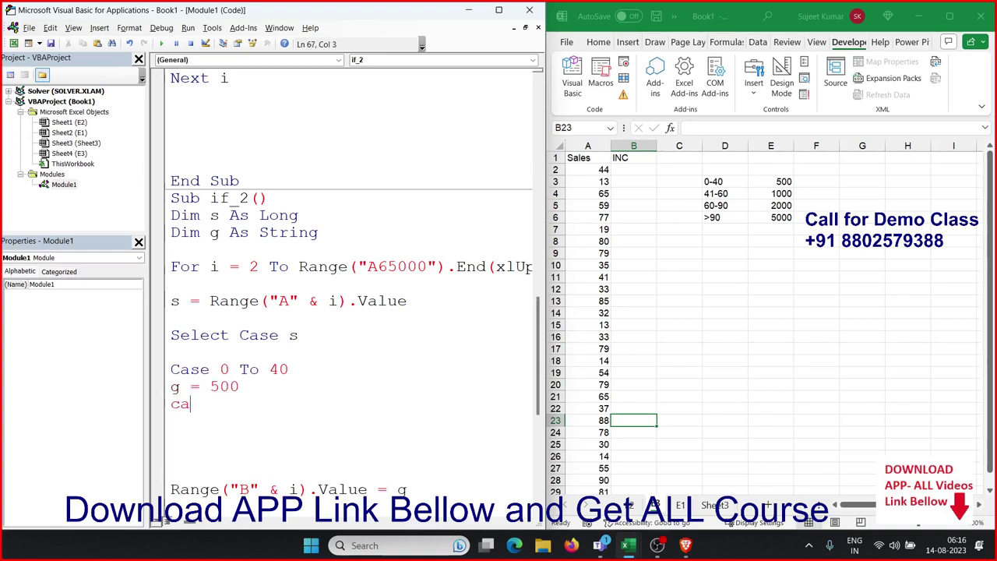
pyautogui.write('se 41 t')
pyautogui.write('o 60')
pyautogui.press('Return')
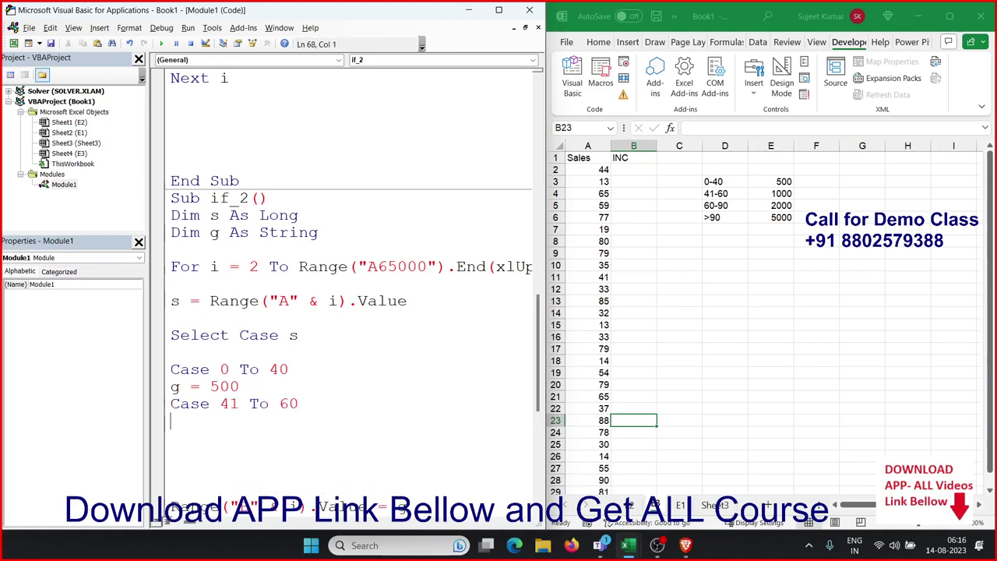
pyautogui.write('g')
pyautogui.press('BackSpace')
pyautogui.write('g = ')
pyautogui.write('1000')
pyautogui.press('Return')
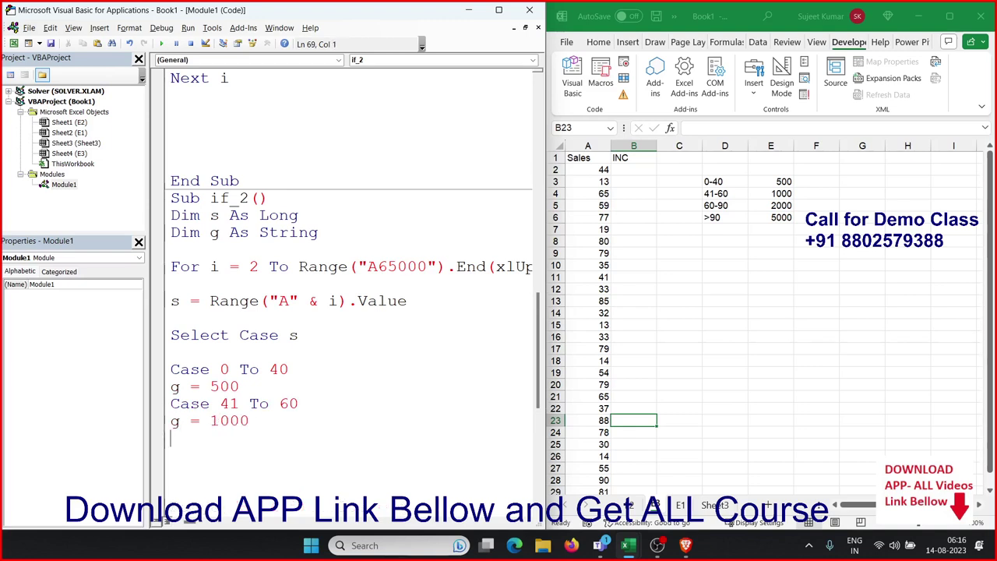
# Add Case 61 To 90 setting g = 2000.
pyautogui.write('calse')
pyautogui.press('BackSpace')
pyautogui.press('BackSpace')
pyautogui.press('BackSpace')
pyautogui.write('se')
pyautogui.write(' 61')
pyautogui.write(' to ')
pyautogui.write('9')
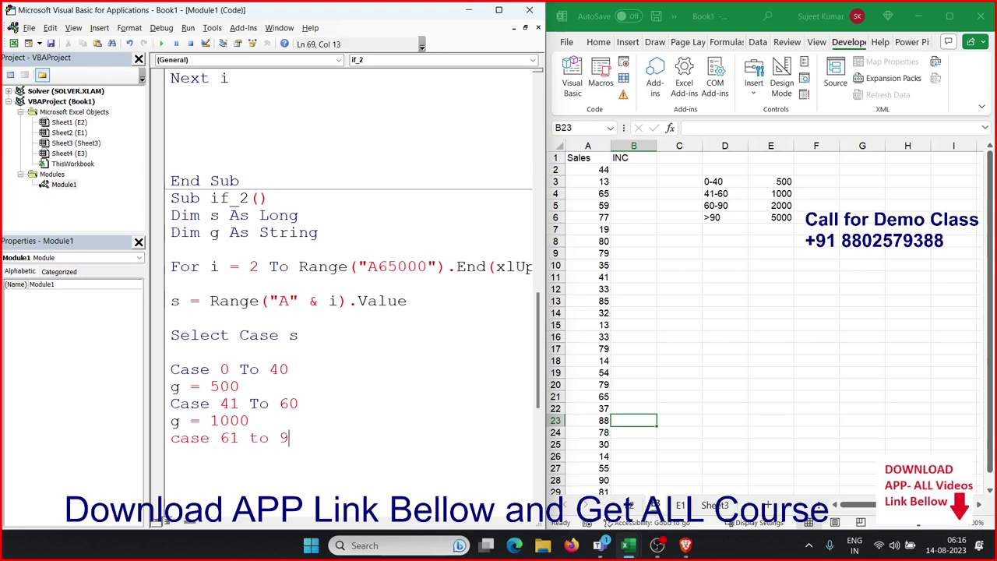
pyautogui.write('0')
pyautogui.press('Return')
pyautogui.write('g')
pyautogui.write('=5')
pyautogui.press('BackSpace')
pyautogui.write('20')
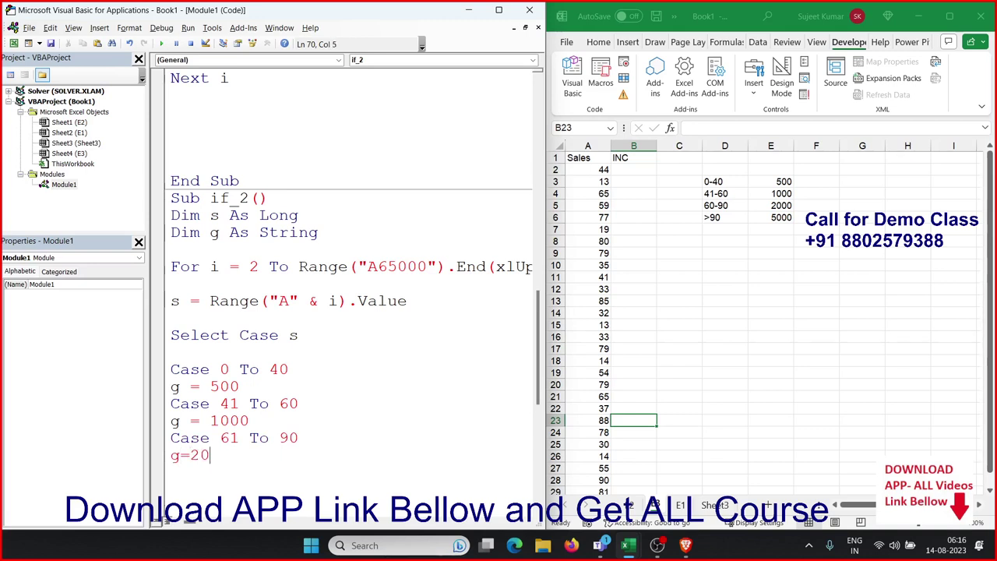
pyautogui.write('00')
pyautogui.press('Return')
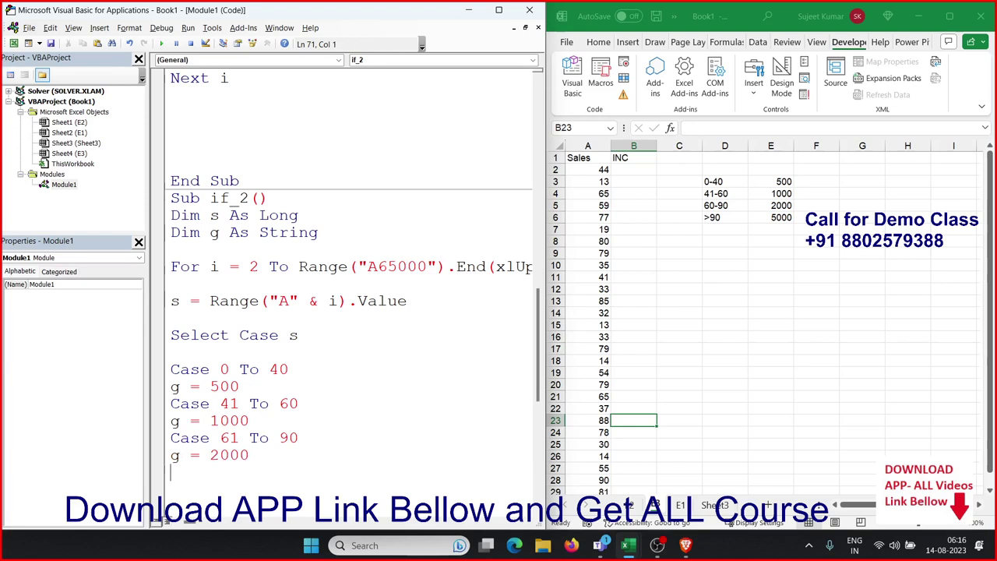
# Add Case Is > 90 setting g = 5000.
pyautogui.write('case ')
pyautogui.write('>9')
pyautogui.write('0')
pyautogui.press('Return')
pyautogui.scroll(-1, 268, 370)
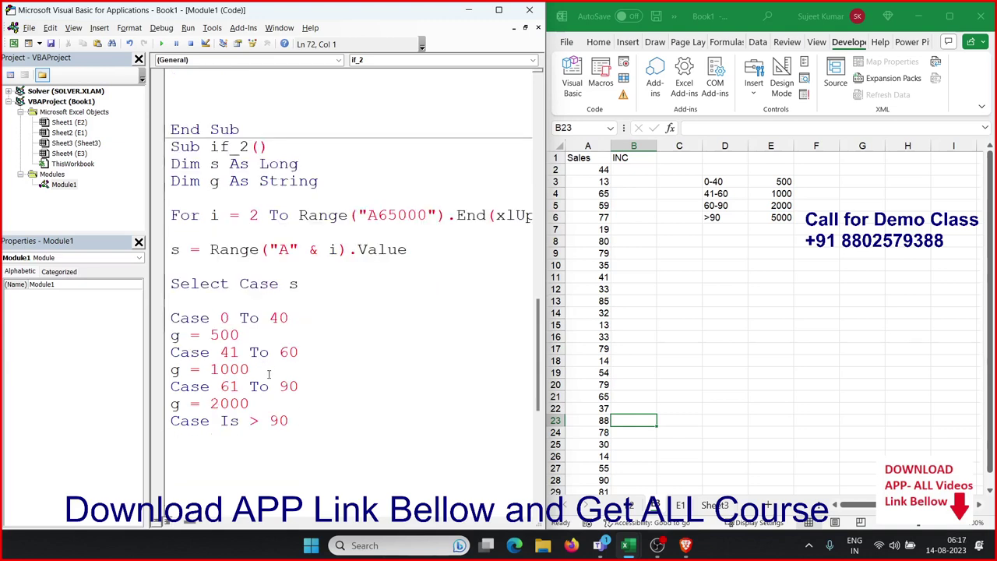
pyautogui.write('g')
pyautogui.write('g')
pyautogui.press('BackSpace')
pyautogui.write('= ')
pyautogui.write('5000')
pyautogui.press('Return')
# Add an Else branch that sets g = 0 as the default incentive.
pyautogui.write('else')
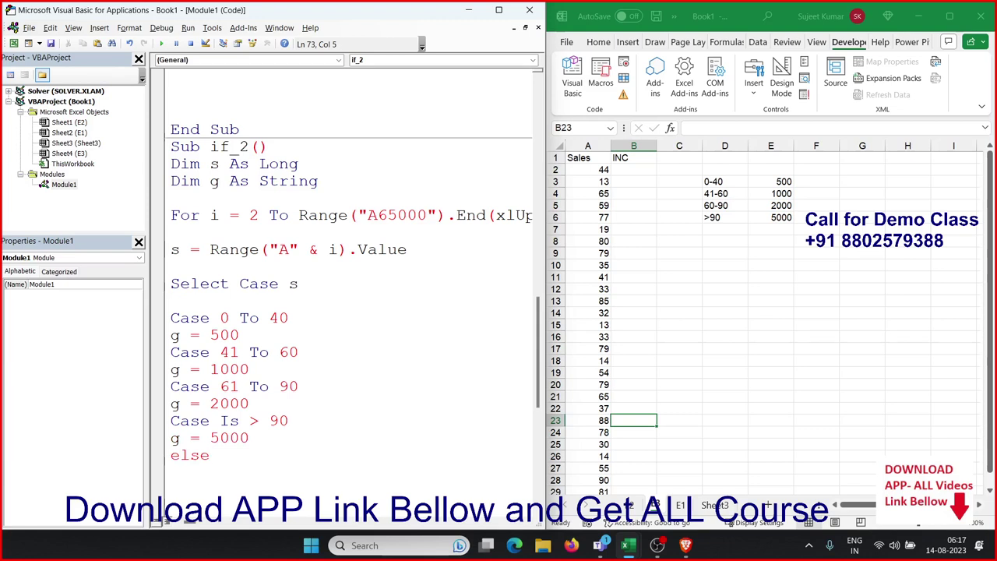
pyautogui.press('Return')
pyautogui.write('g=')
pyautogui.write('"Fail')
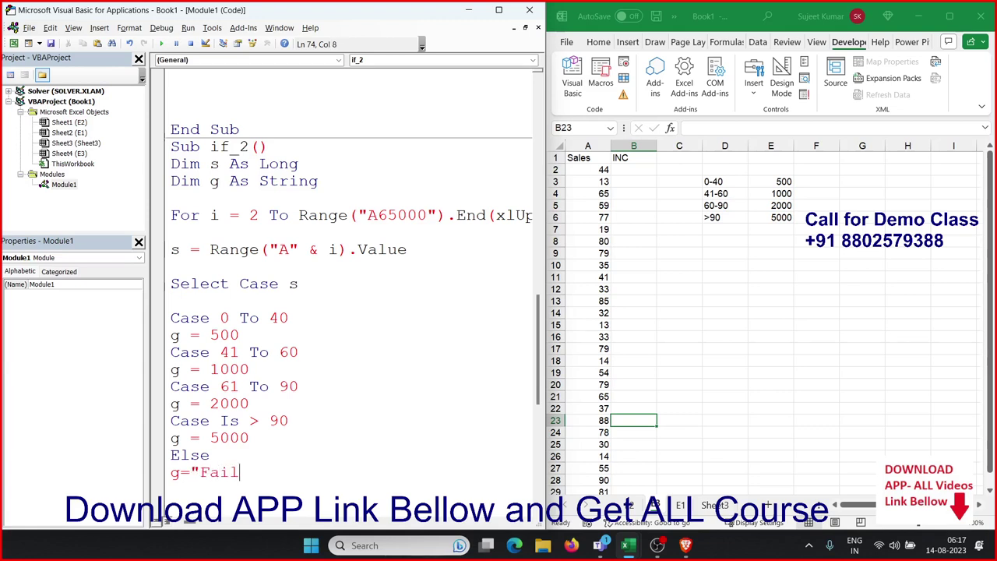
pyautogui.write('"')
pyautogui.press('BackSpace')
pyautogui.press('BackSpace')
pyautogui.press('BackSpace')
pyautogui.press('BackSpace')
pyautogui.press('BackSpace')
pyautogui.press('BackSpace')
pyautogui.write('0')
pyautogui.press('Return')
pyautogui.scroll(-4, 279, 382)
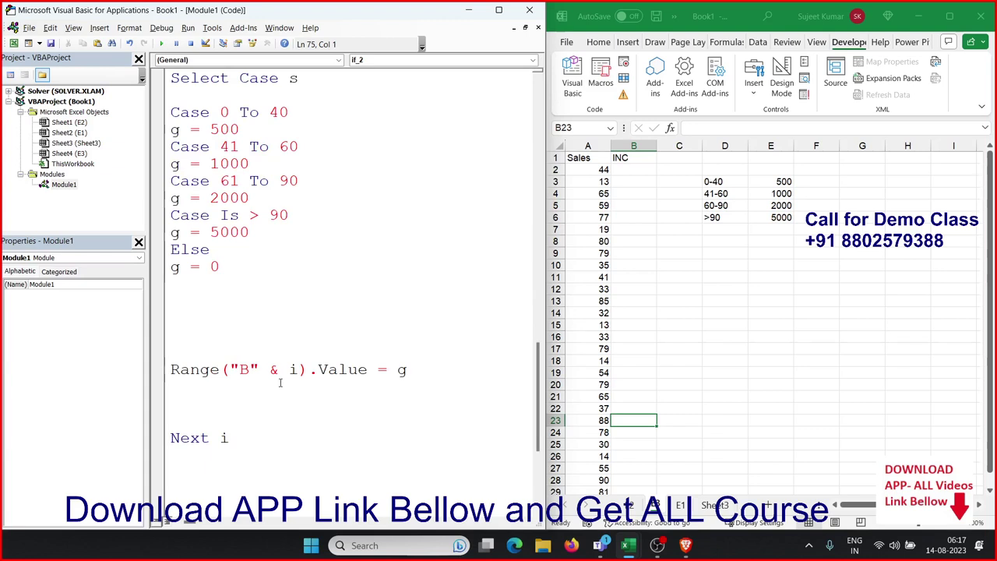
# Close the block with End Select and remove the blank lines below it.
pyautogui.write('end sele')
pyautogui.write('ct')
pyautogui.press('Up')
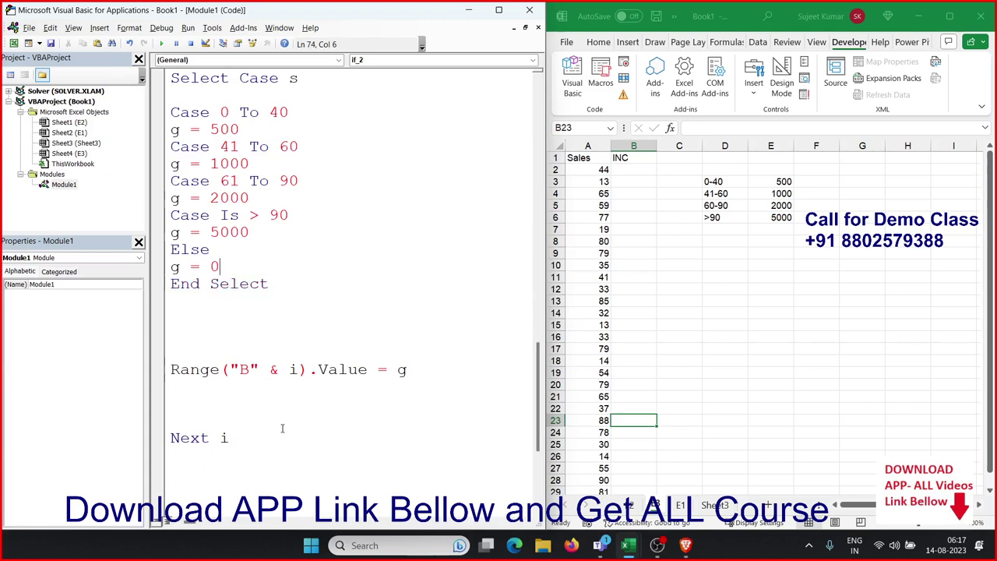
pyautogui.click(256, 301)
pyautogui.press('Delete')
pyautogui.press('Delete')
pyautogui.press('Delete')
pyautogui.press('Delete')
pyautogui.press('Down')
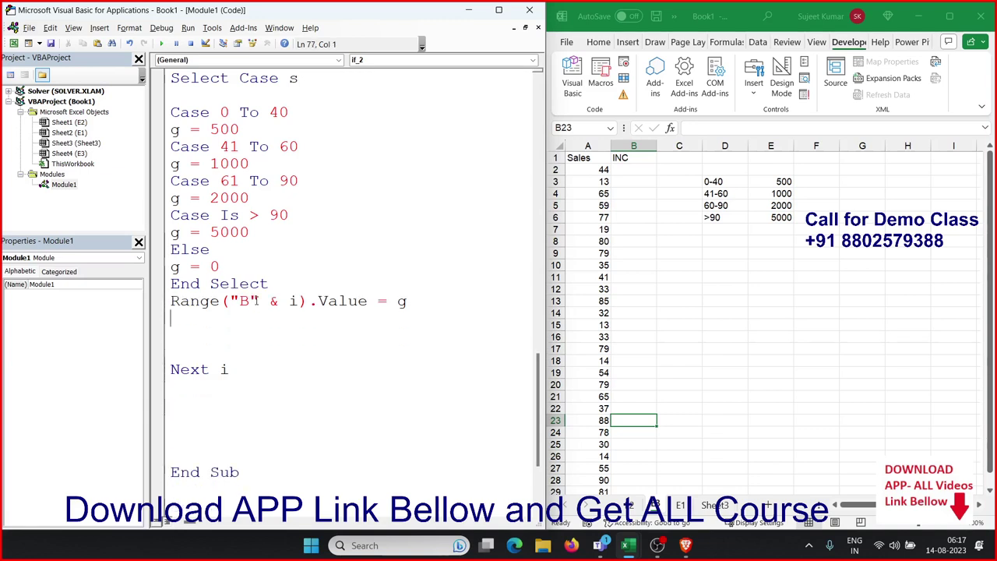
pyautogui.press('Delete')
pyautogui.press('Delete')
pyautogui.press('Delete')
pyautogui.press('Delete')
pyautogui.press('Delete')
pyautogui.press('Delete')
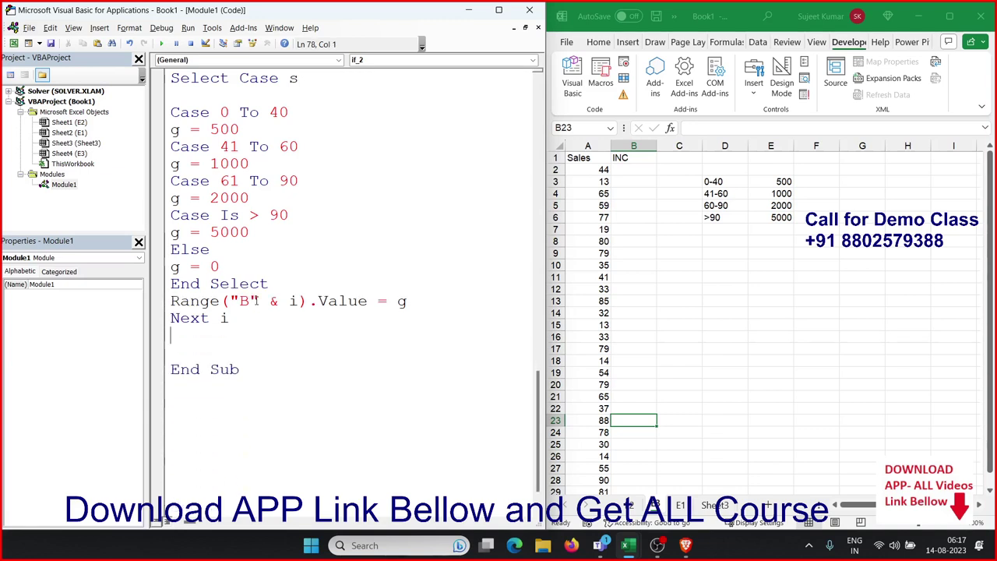
pyautogui.press('Delete')
# Remove the blank lines around the For line, s = Range and Select Case s.
pyautogui.press('Delete')
pyautogui.scroll(2, 304, 280)
pyautogui.scroll(1, 307, 279)
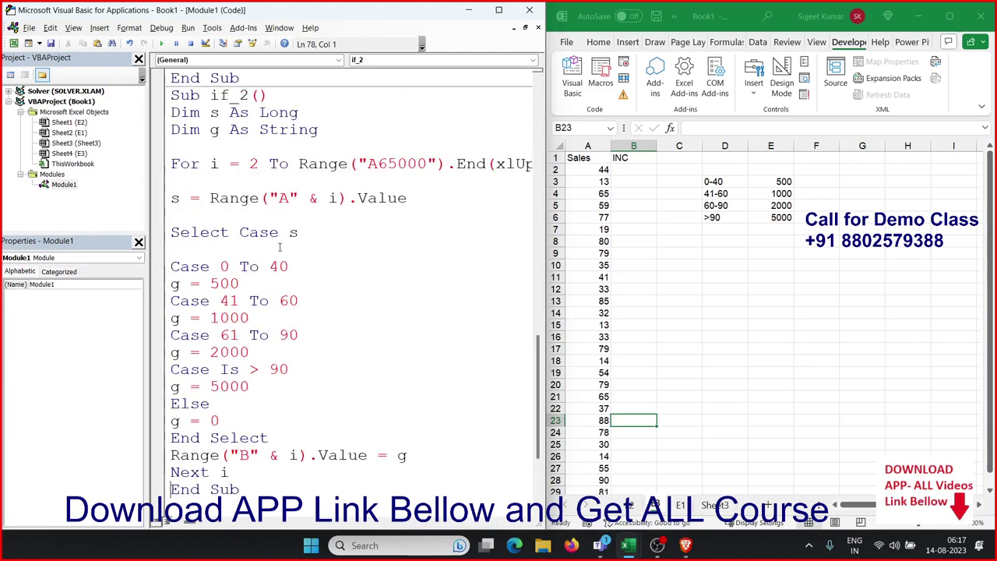
pyautogui.click(225, 188)
pyautogui.press('Delete')
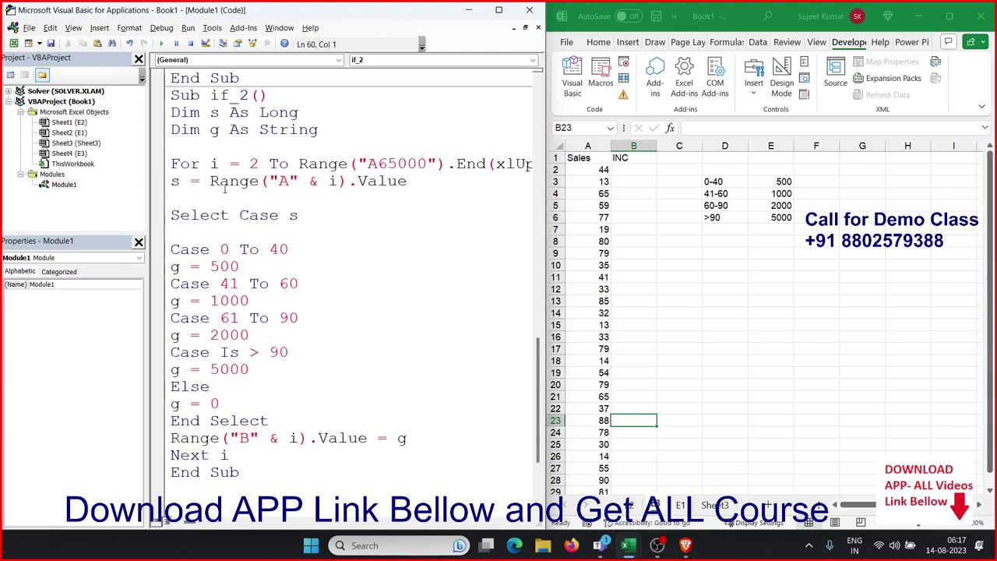
pyautogui.press('Down')
pyautogui.press('Delete')
pyautogui.press('Down')
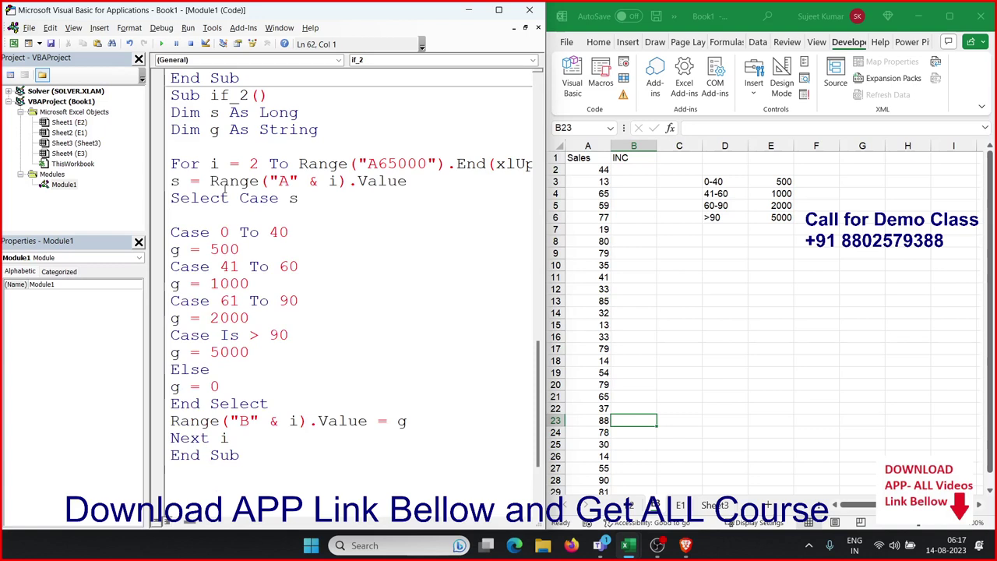
pyautogui.press('Delete')
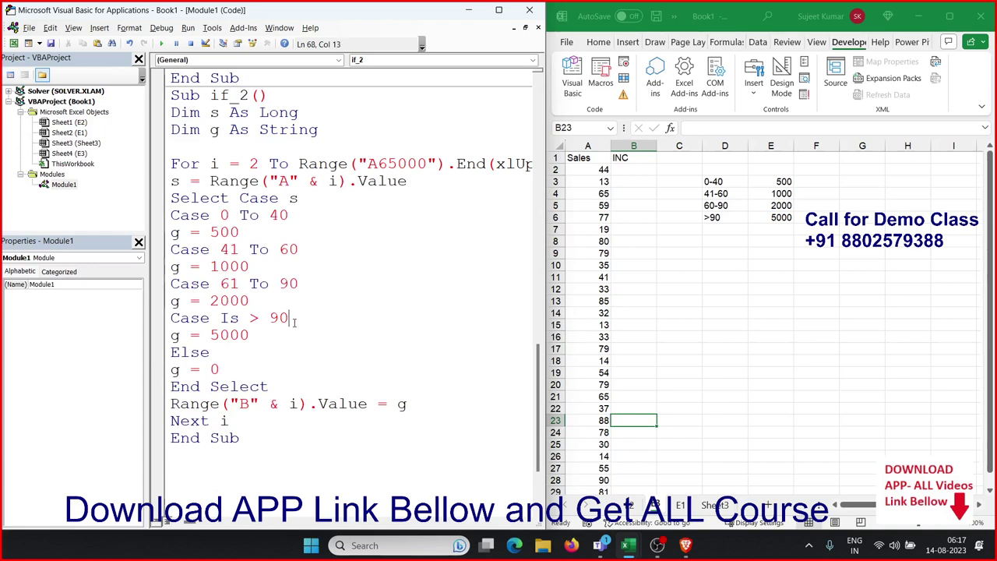
# Try replacing the last Case condition with the value list 90,95,67,98.
pyautogui.moveTo(289, 319); pyautogui.dragTo(220, 319)
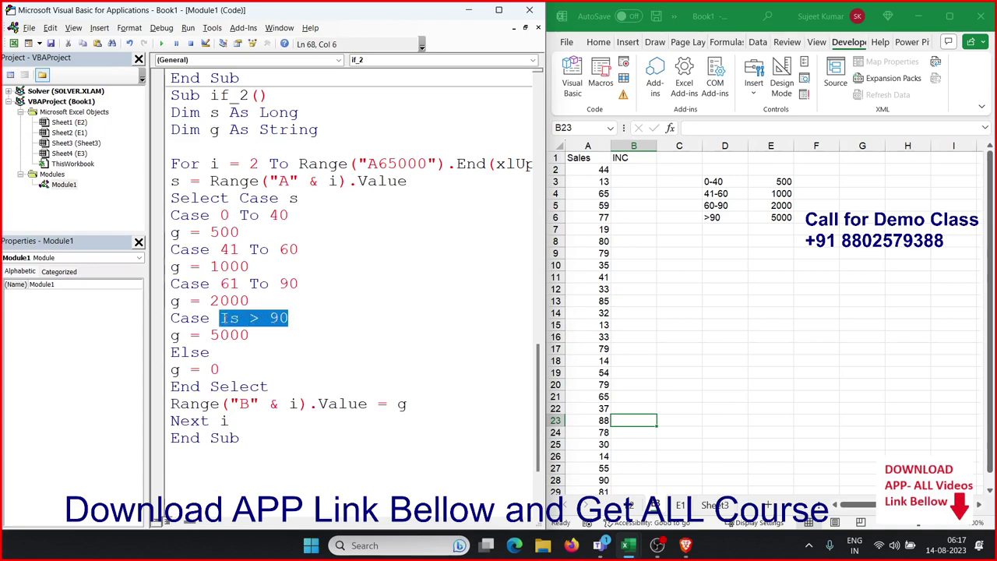
pyautogui.write('90,9')
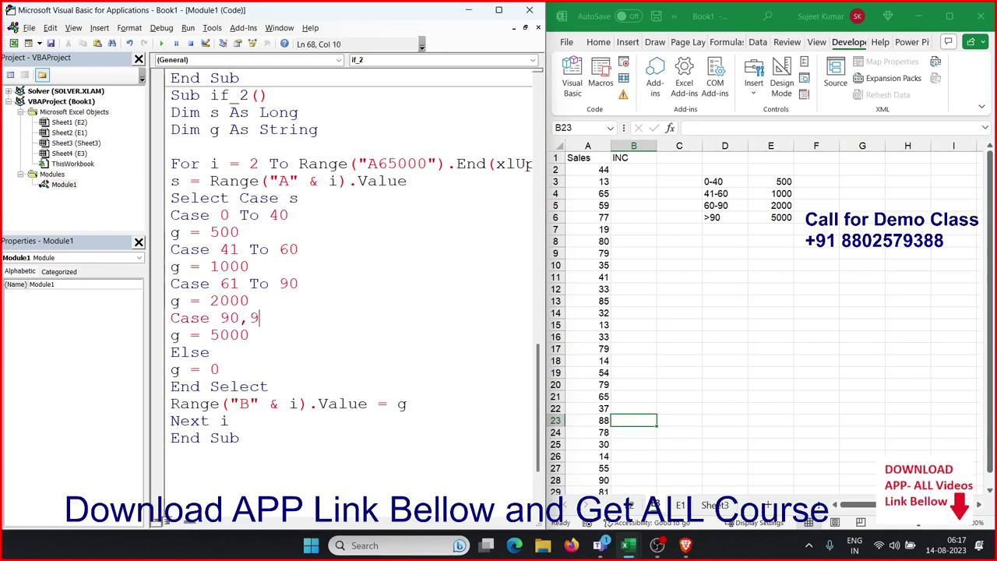
pyautogui.write(',6')
pyautogui.press('BackSpace')
pyautogui.press('BackSpace')
pyautogui.write('5,6')
pyautogui.write('7,98')
# Restore Case Is > 90 and add blank lines around Select Case s.
pyautogui.press('BackSpace')
pyautogui.press('BackSpace')
pyautogui.press('BackSpace')
pyautogui.press('BackSpace')
pyautogui.press('BackSpace')
pyautogui.press('BackSpace')
pyautogui.write('Is > 90')
pyautogui.press('Up')
pyautogui.press('Up')
pyautogui.press('Up')
pyautogui.press('End')
pyautogui.press('Return')
pyautogui.press('Up')
pyautogui.press('Up')
pyautogui.press('End')
pyautogui.press('Return')
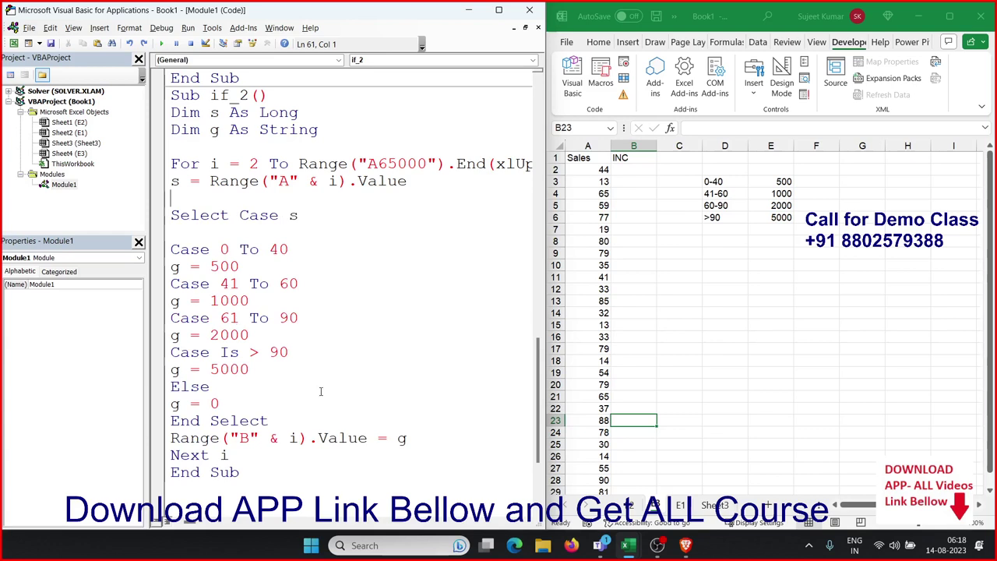
# Try running the Select Case macro and dismiss the 'Ambiguous name' compile error.
pyautogui.click(296, 301)
pyautogui.click(161, 43)
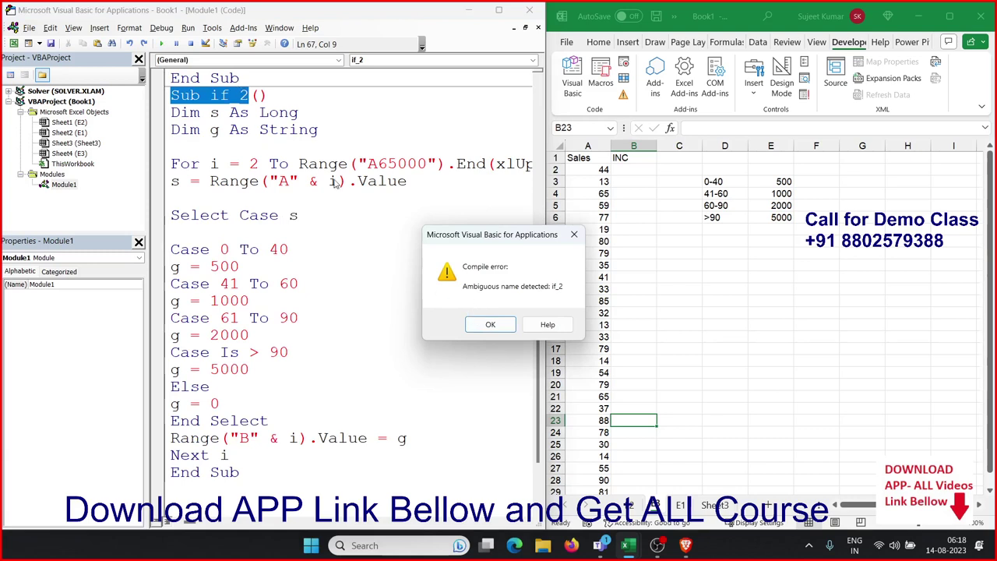
pyautogui.click(491, 325)
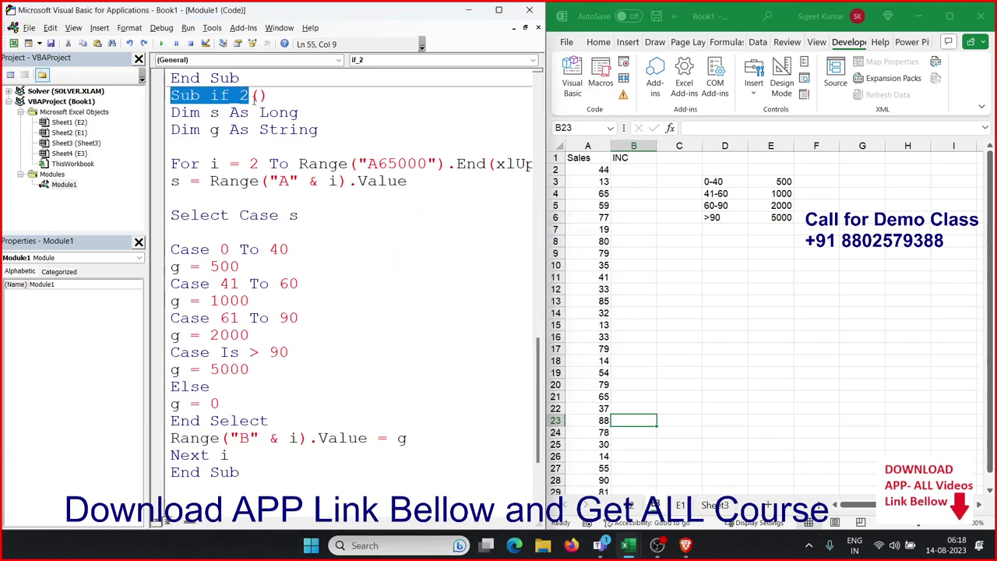
# Change 'Sub if_2()' to 'Sub if_3()' and widen the code editor window.
pyautogui.click(248, 95)
pyautogui.press('BackSpace')
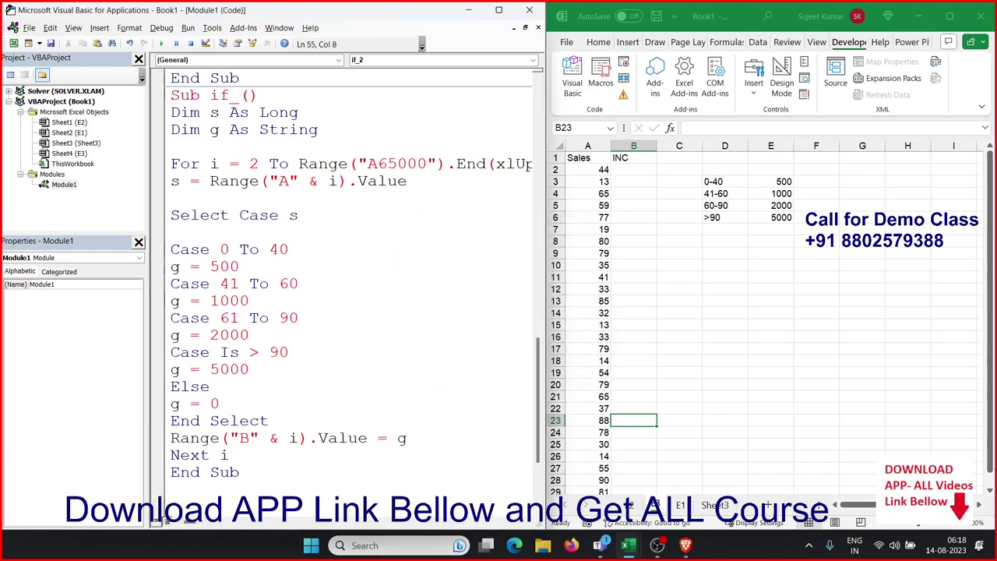
pyautogui.write('3')
pyautogui.click(350, 239)
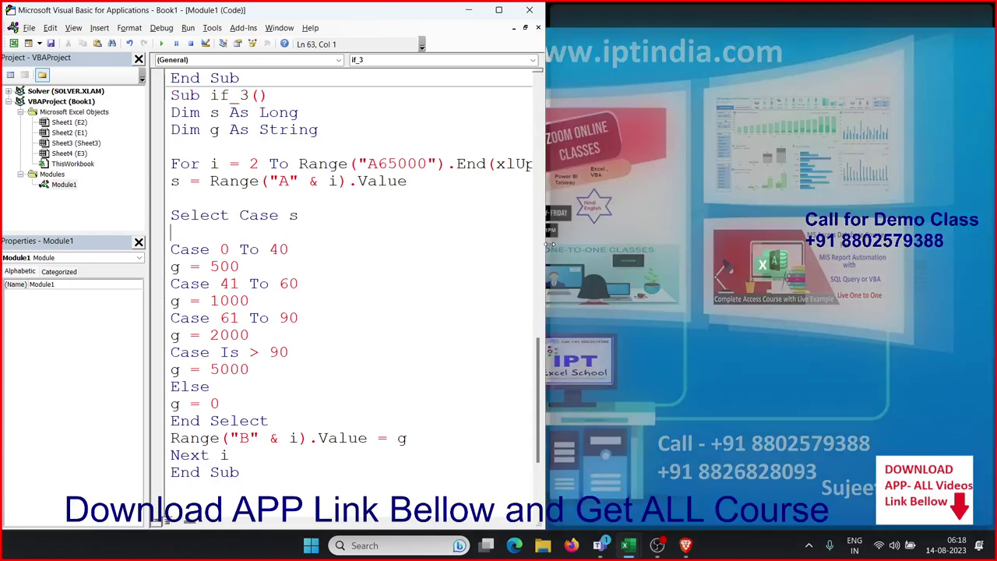
pyautogui.moveTo(550, 250); pyautogui.dragTo(647, 250)
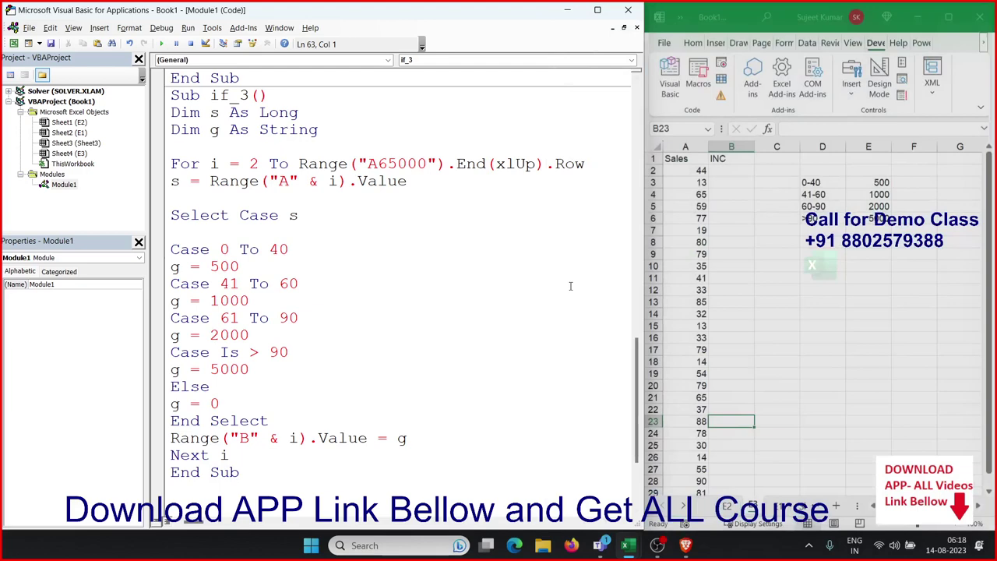
pyautogui.click(513, 313)
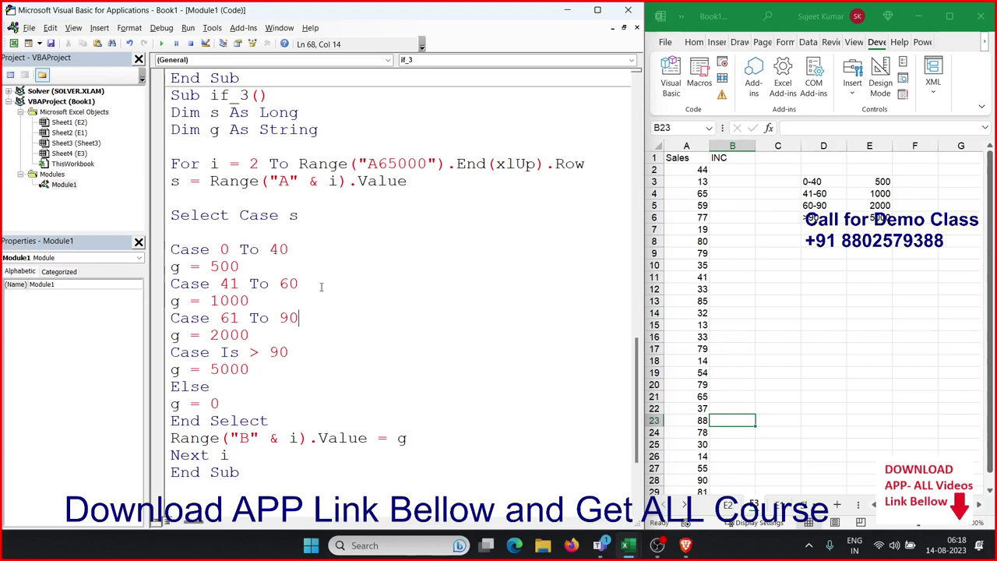
# Change the declaration 'Dim g As String' to 'Dim g As Long'.
pyautogui.doubleClick(294, 130)
pyautogui.press('BackSpace')
pyautogui.press('BackSpace')
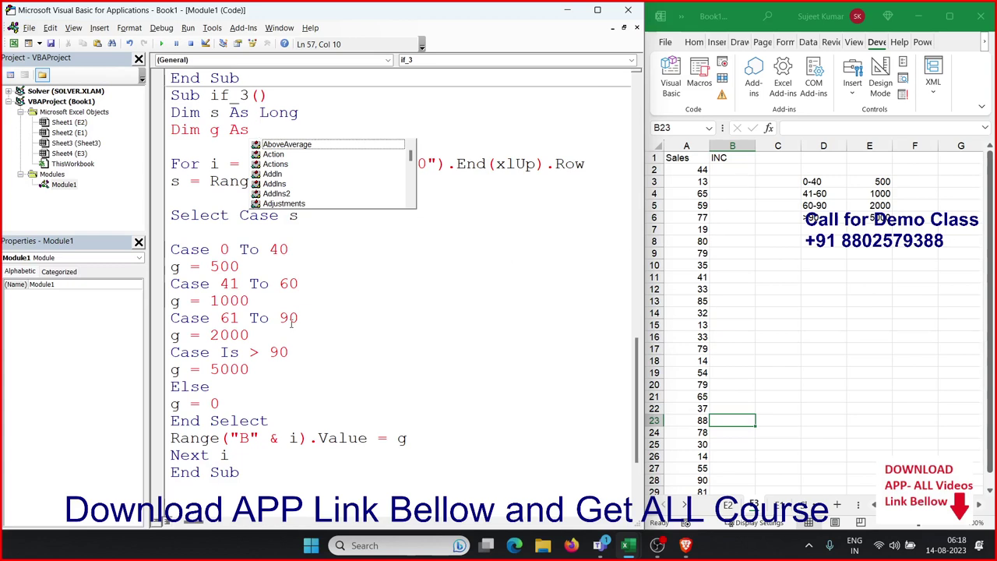
pyautogui.write('ling')
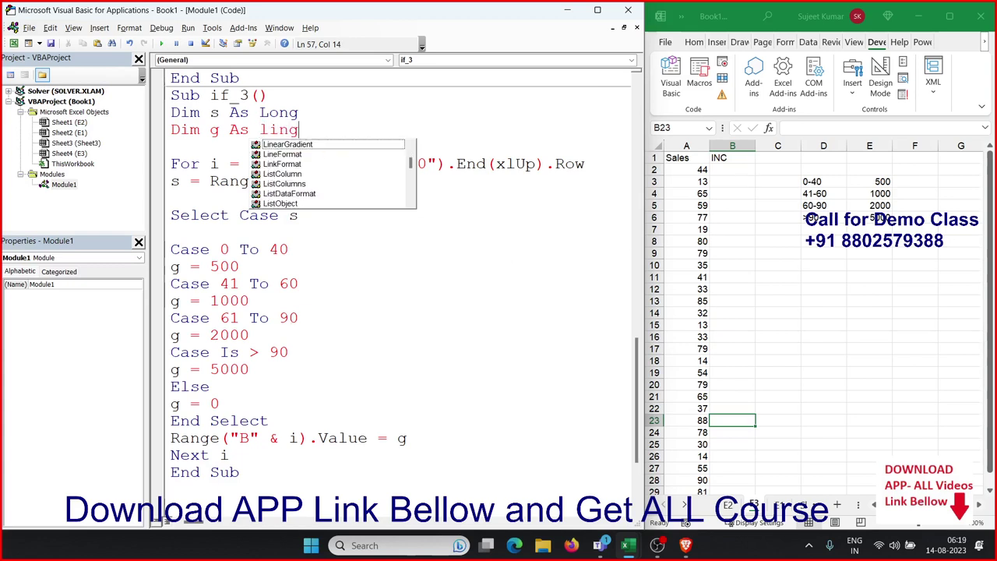
pyautogui.press('BackSpace')
pyautogui.press('BackSpace')
pyautogui.press('BackSpace')
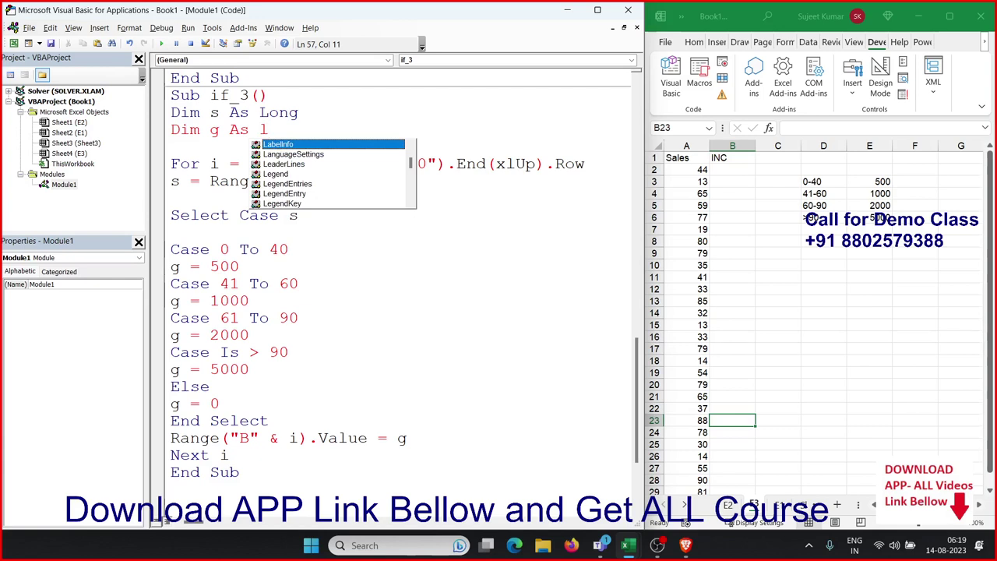
pyautogui.write('ong')
pyautogui.press('Tab')
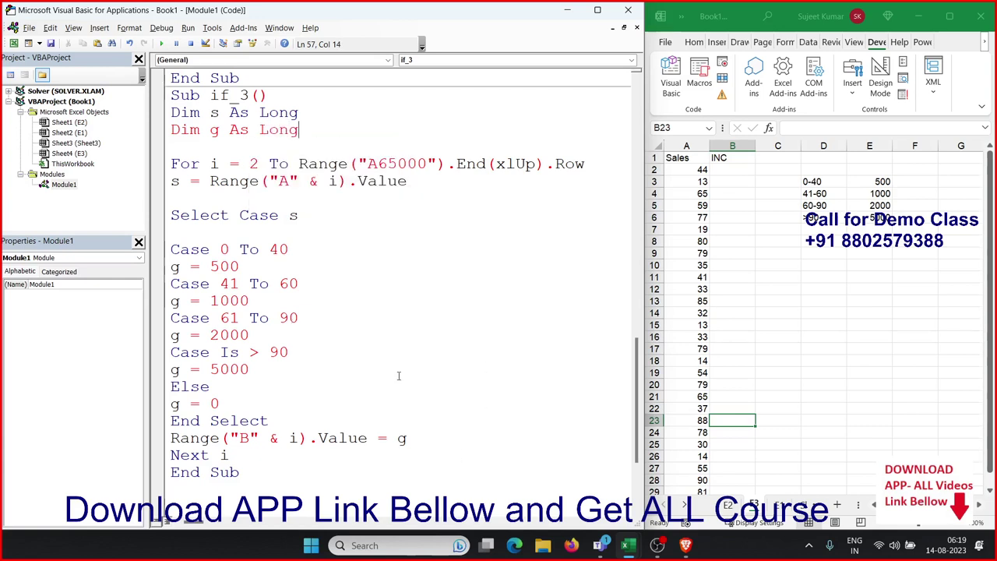
pyautogui.click(285, 197)
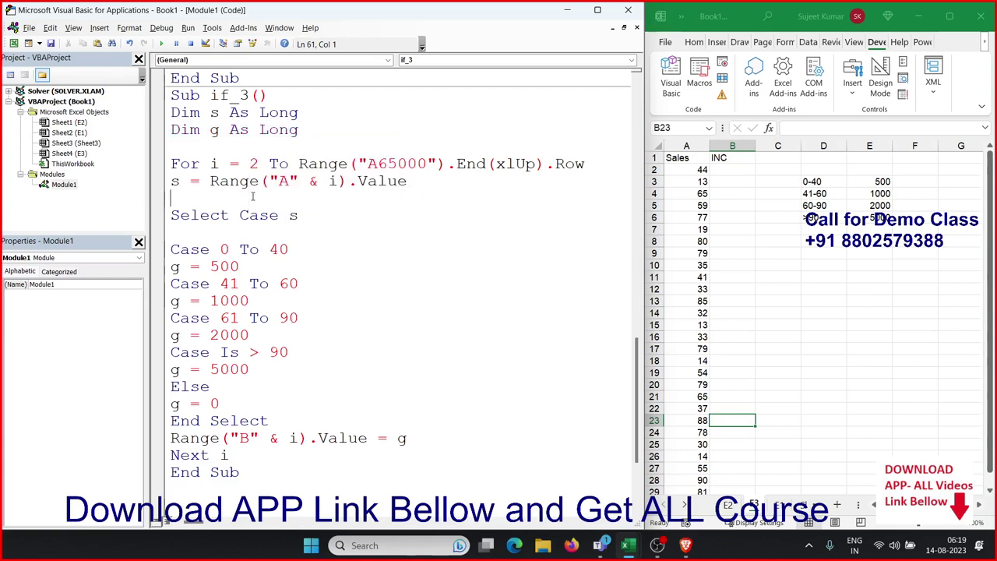
# Run if_3, fix 'Else' to 'Case Else', and resume so column B fills with incentives.
pyautogui.click(163, 46)
pyautogui.click(487, 328)
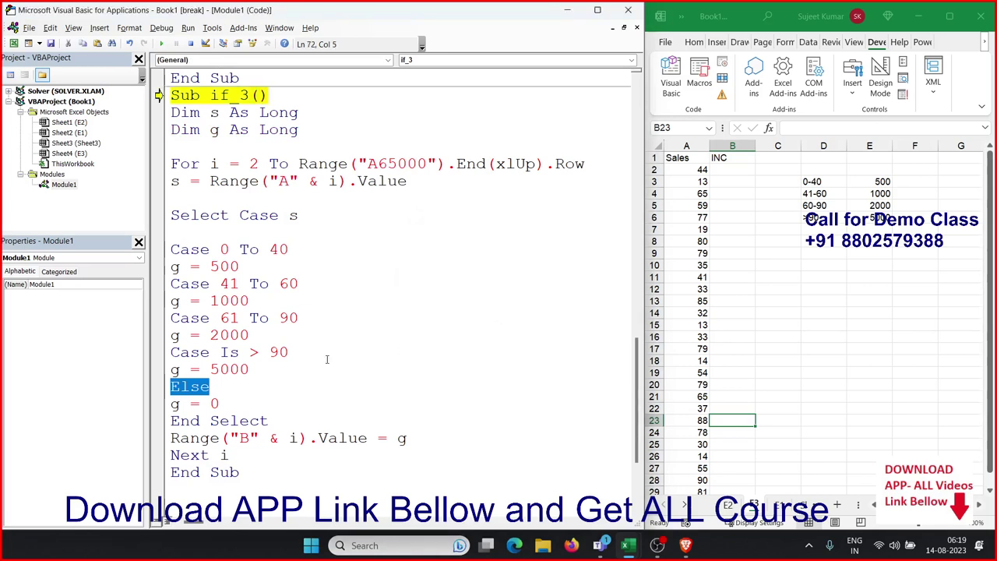
pyautogui.click(226, 387)
pyautogui.click(179, 386)
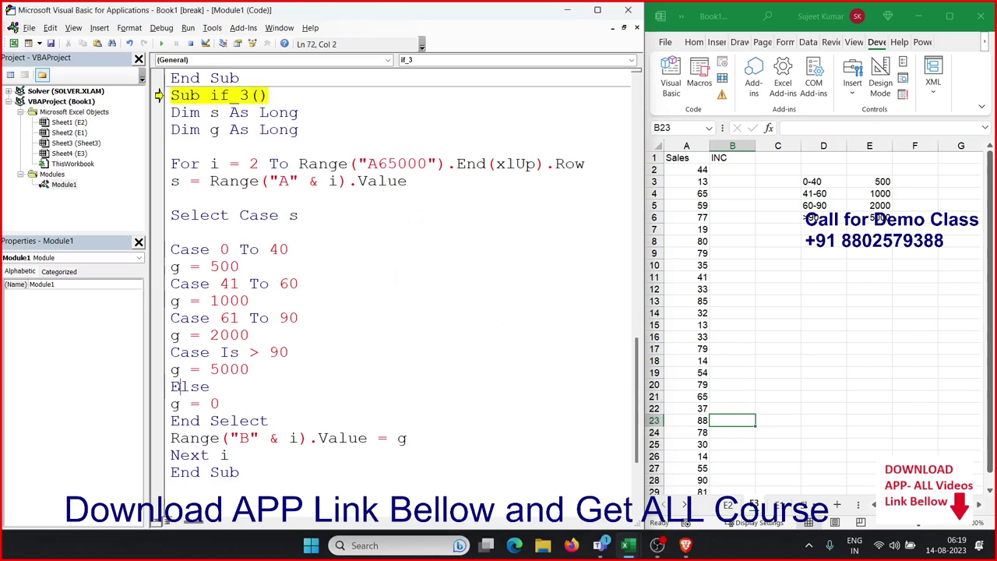
pyautogui.click(171, 387)
pyautogui.write('cas')
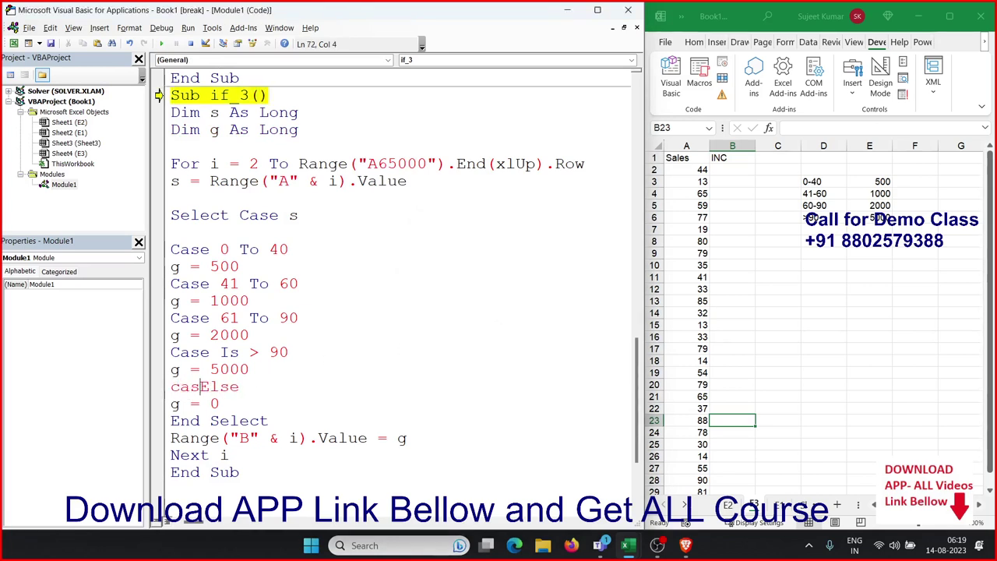
pyautogui.write('e')
pyautogui.press('Down')
pyautogui.click(162, 43)
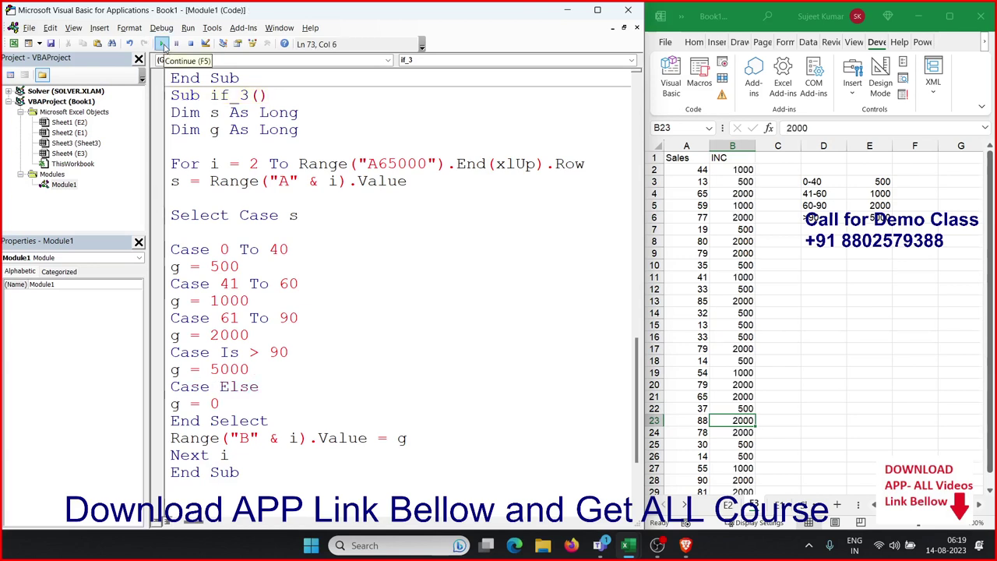
pyautogui.click(374, 275)
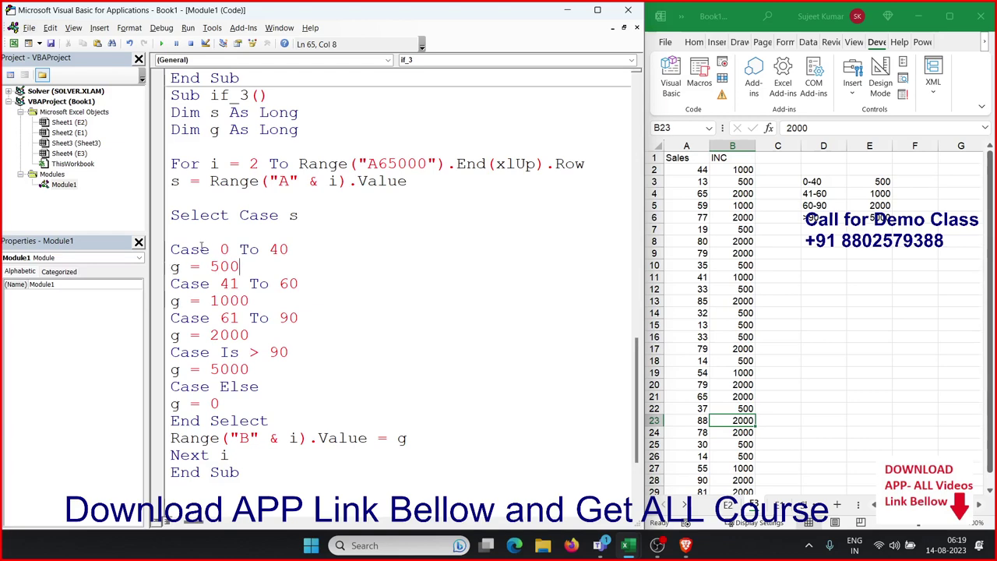
# Highlight Select, Case, s and the Case branches to explain the Select Case structure.
pyautogui.scroll(6, 225, 226)
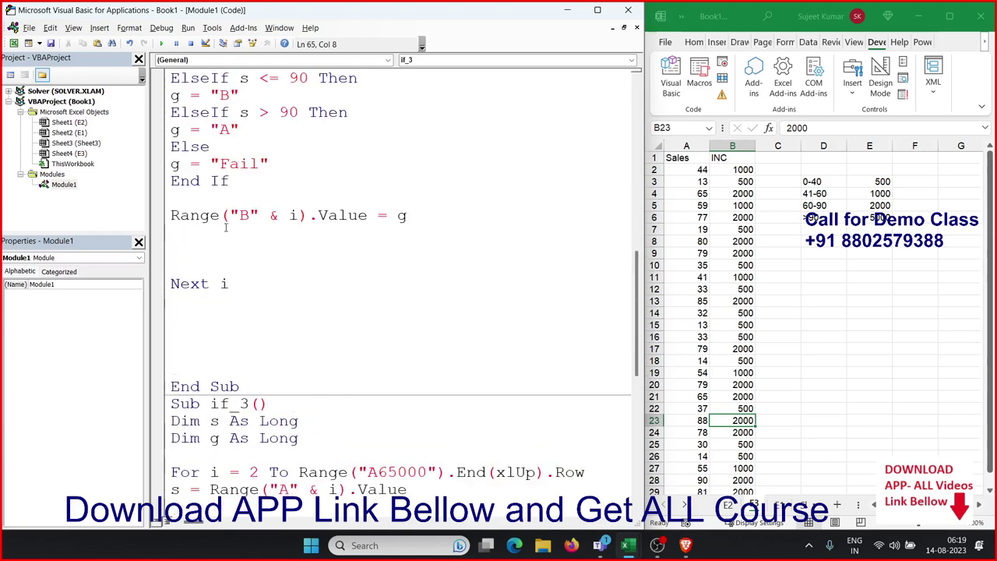
pyautogui.scroll(3, 225, 226)
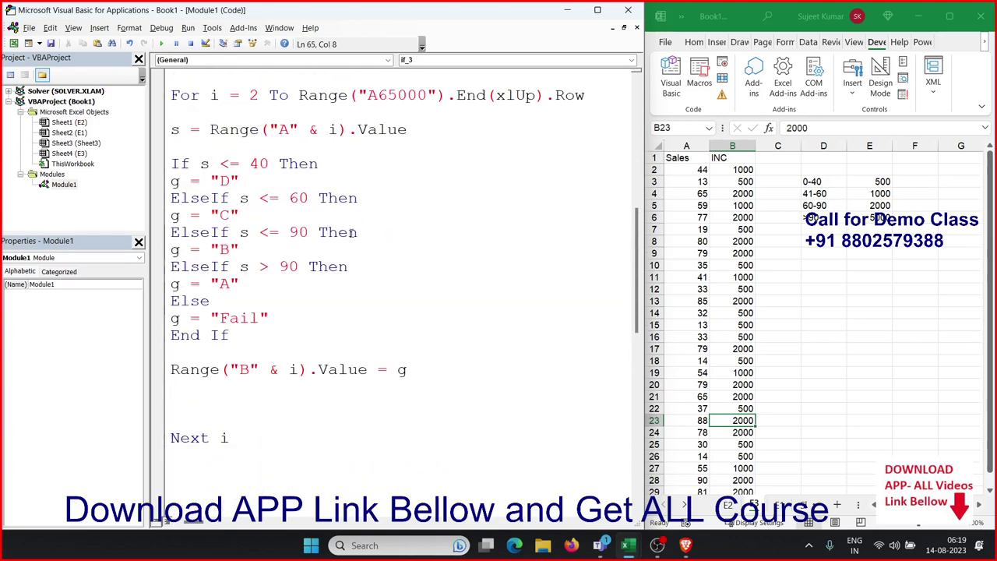
pyautogui.scroll(-5, 339, 265)
pyautogui.scroll(-6, 339, 265)
pyautogui.scroll(2, 338, 274)
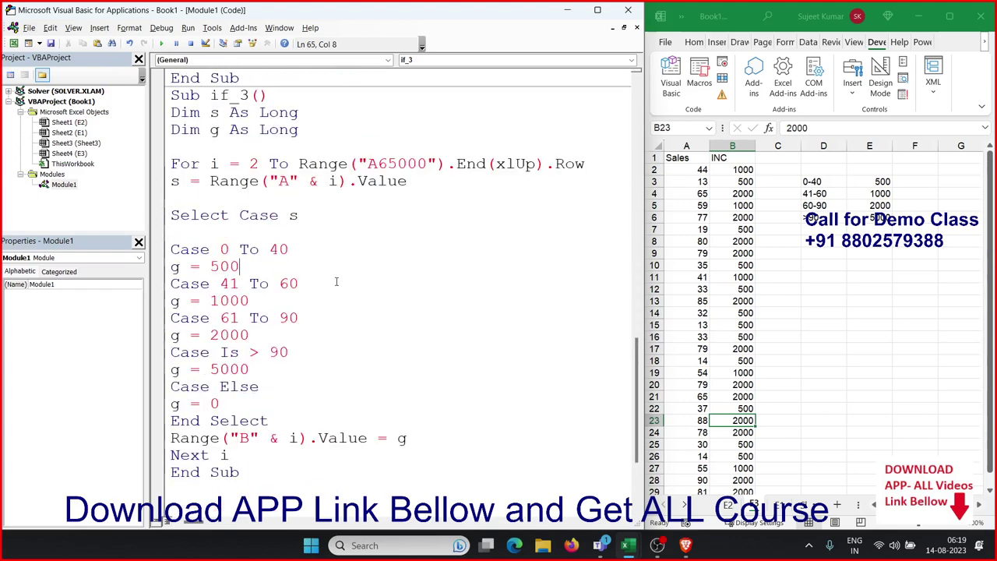
pyautogui.doubleClick(210, 217)
pyautogui.doubleClick(258, 216)
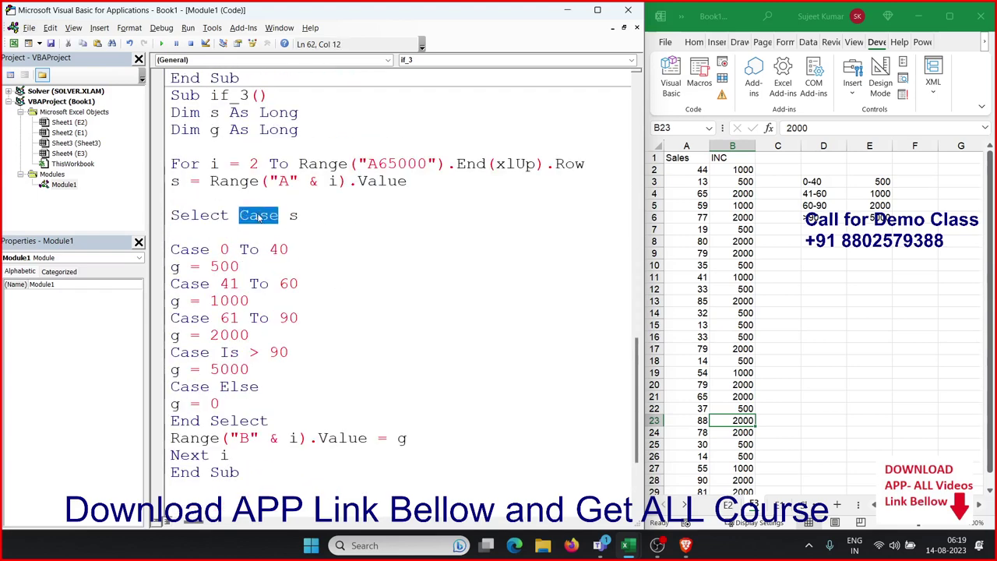
pyautogui.doubleClick(295, 216)
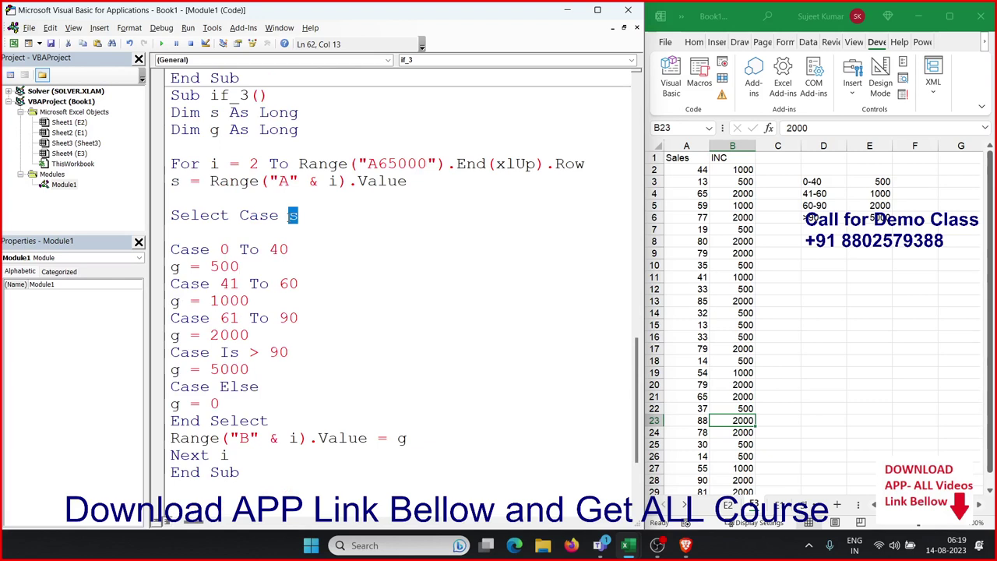
pyautogui.moveTo(166, 249)
pyautogui.mouseDown()
pyautogui.moveTo(168, 384)
pyautogui.moveTo(185, 418)
pyautogui.mouseUp()
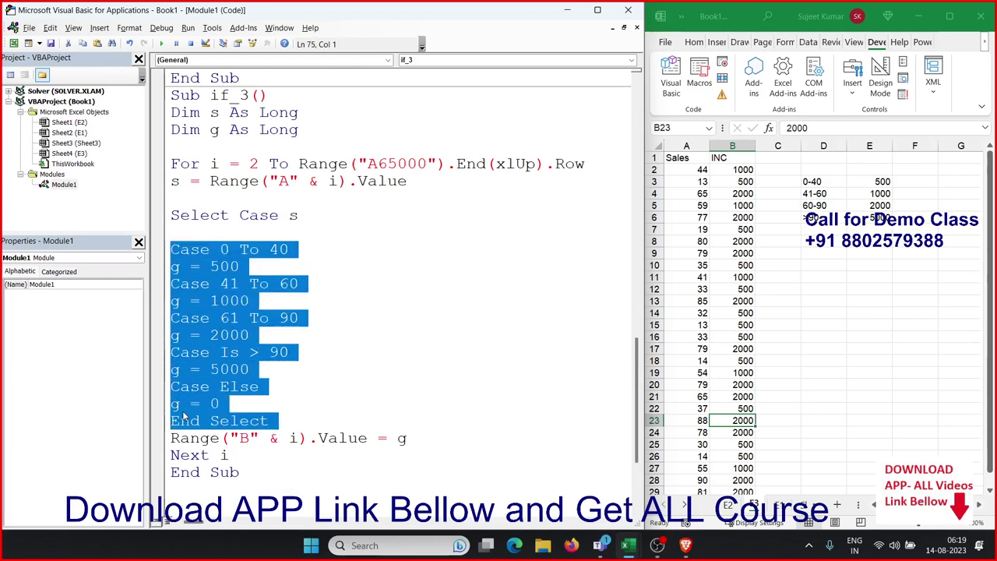
pyautogui.click(239, 335)
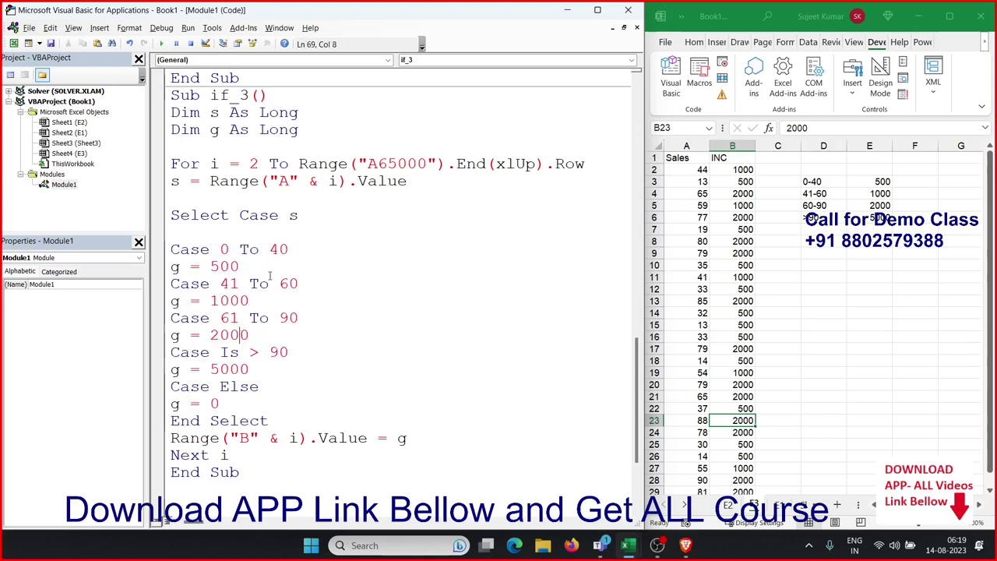
# Delete the blank line under 'Select Case s' and highlight each Case range condition.
pyautogui.click(213, 232)
pyautogui.press('Delete')
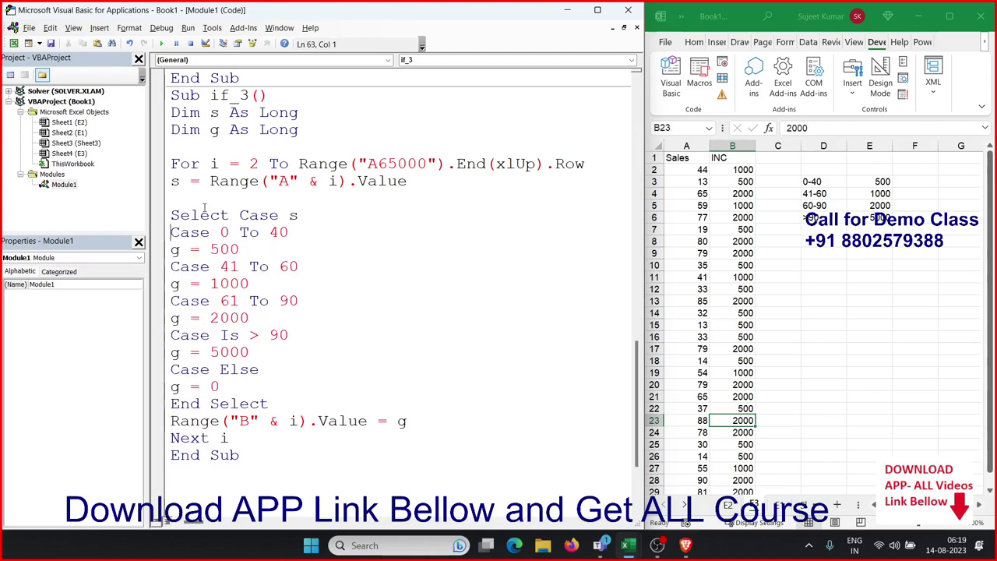
pyautogui.moveTo(219, 232); pyautogui.dragTo(289, 232)
pyautogui.moveTo(229, 266); pyautogui.dragTo(299, 266)
pyautogui.moveTo(221, 300); pyautogui.dragTo(278, 301)
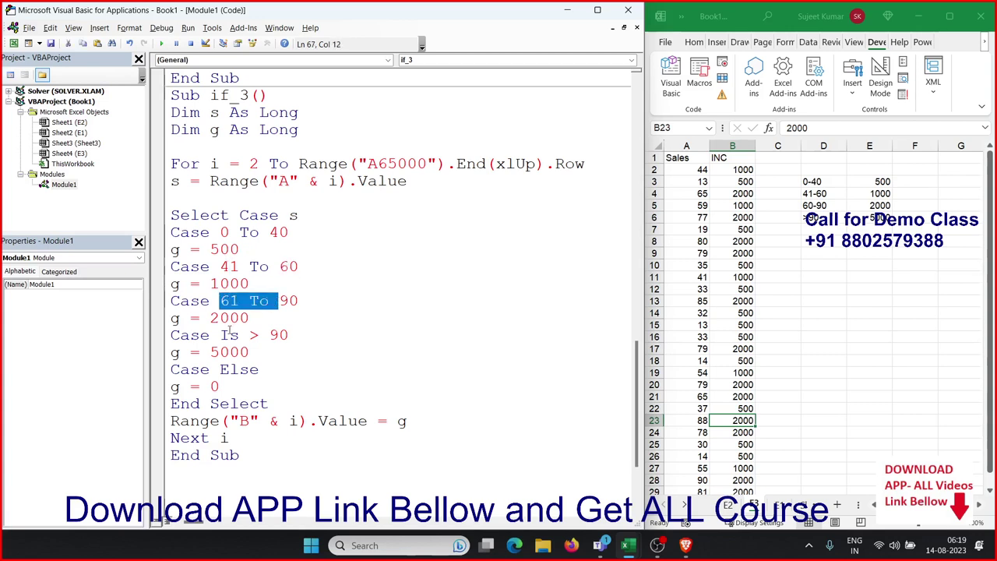
pyautogui.moveTo(220, 335); pyautogui.dragTo(281, 335)
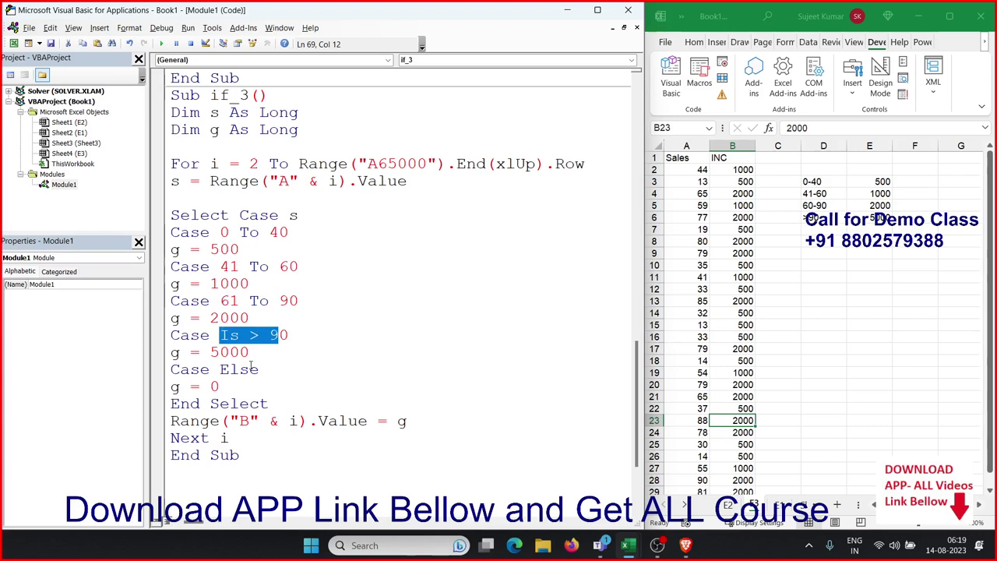
pyautogui.click(194, 492)
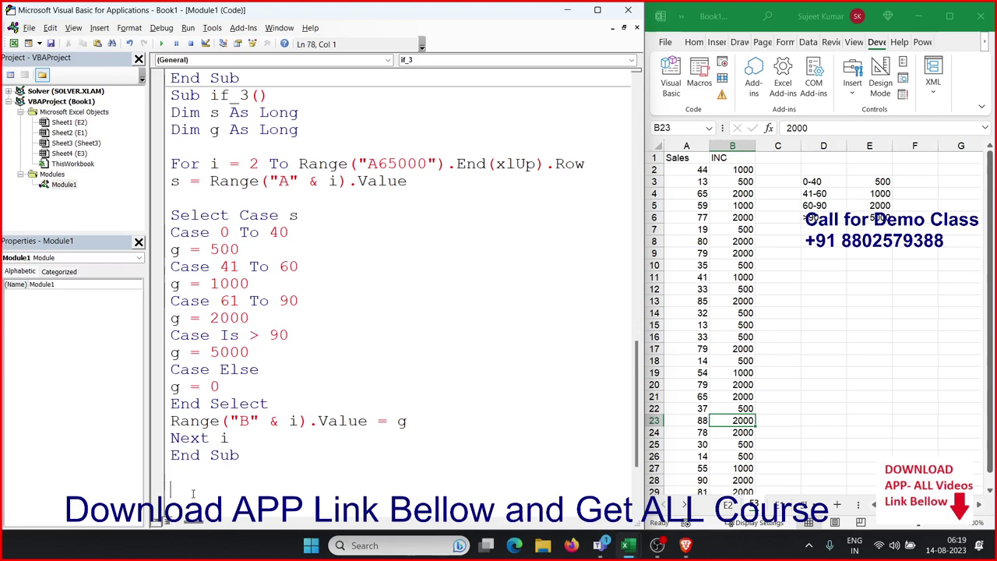
# Show the empty Sheet3 in Excel, then return to the code window.
pyautogui.scroll(2, 193, 492)
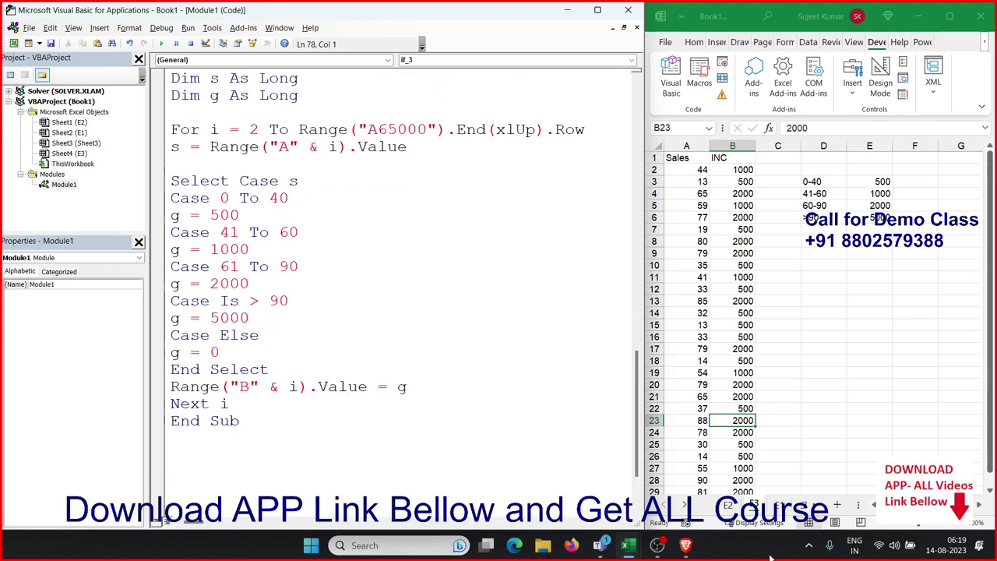
pyautogui.click(748, 504)
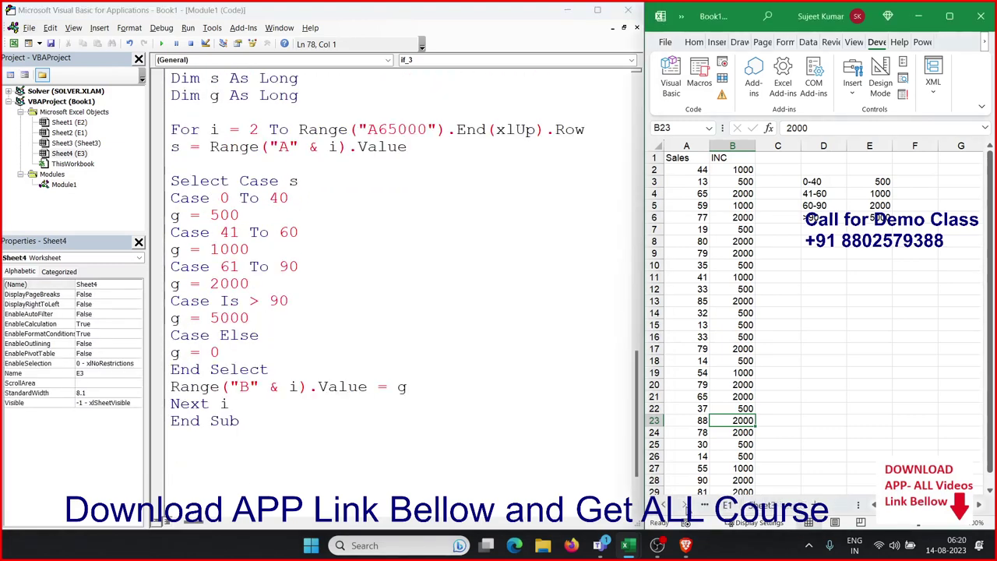
pyautogui.click(750, 507)
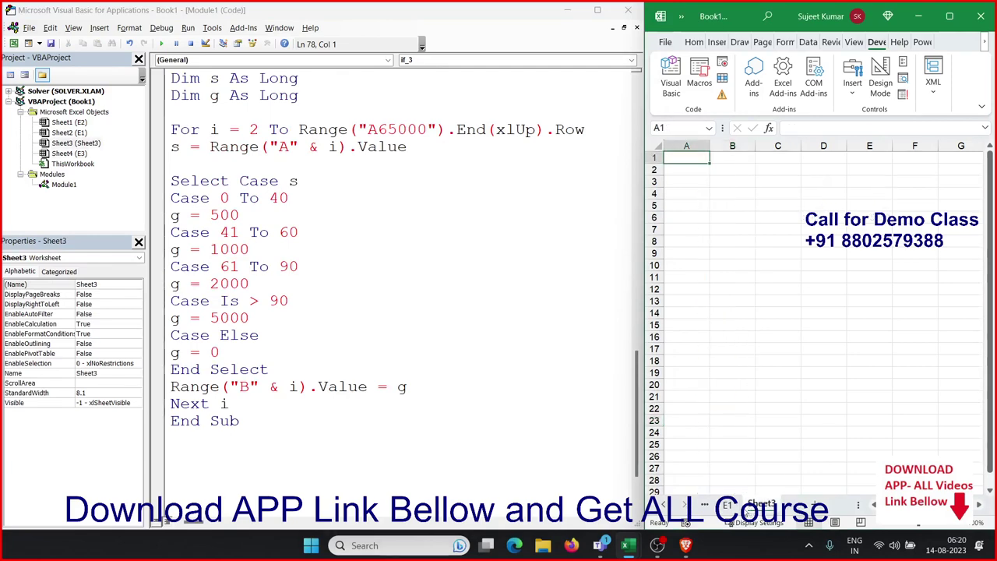
pyautogui.click(322, 474)
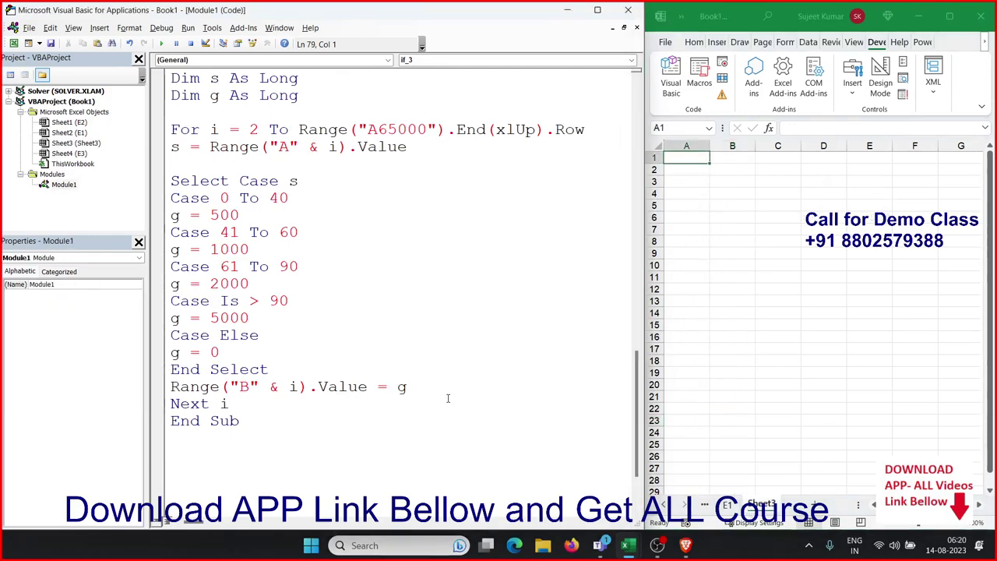
# Type 'Sub loop_1()' below if_3's End Sub and add blank lines inside it.
pyautogui.scroll(-2, 448, 398)
pyautogui.press('Up')
pyautogui.write('s')
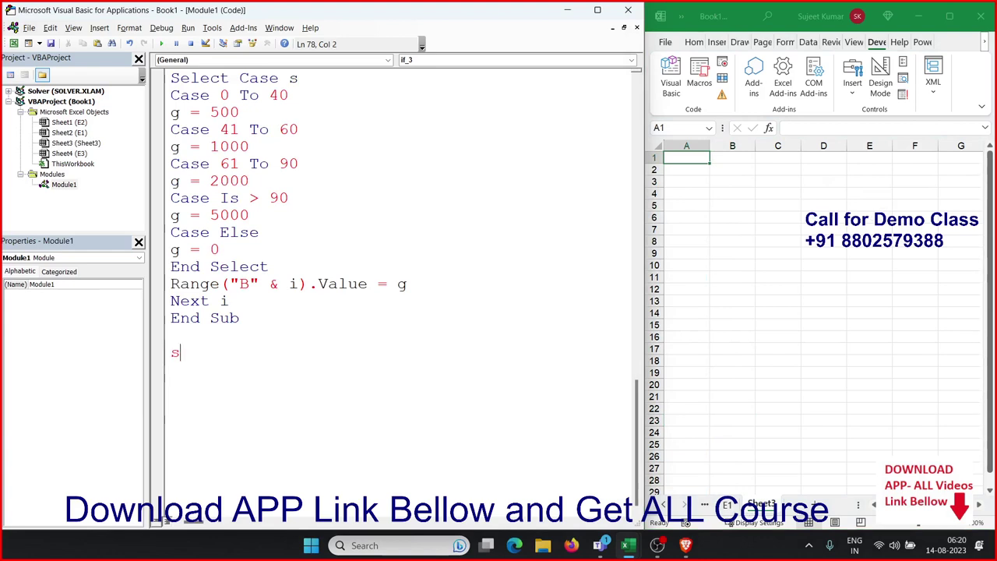
pyautogui.write('ub ')
pyautogui.write('l')
pyautogui.write('oop_1')
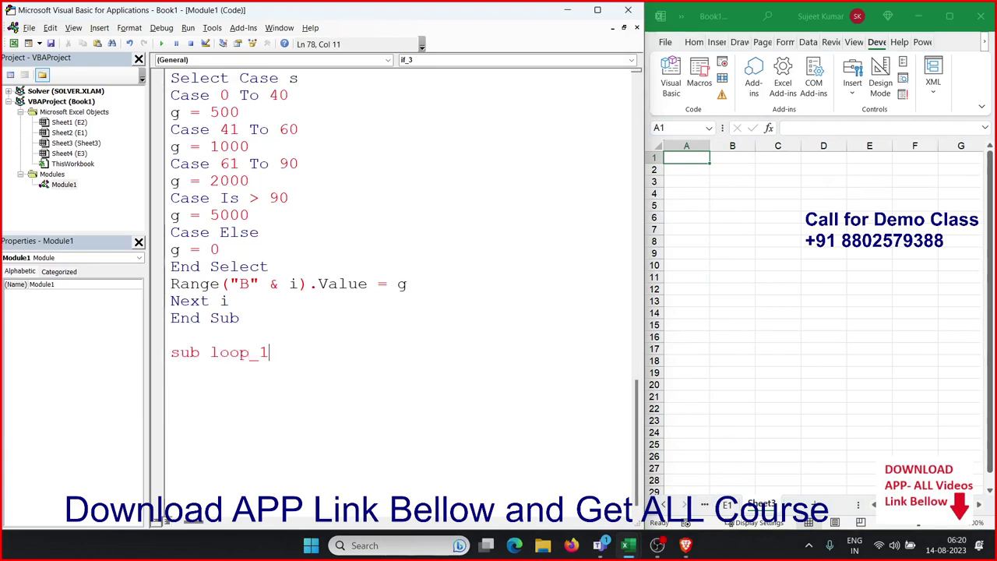
pyautogui.write('()')
pyautogui.press('Return')
pyautogui.press('Return')
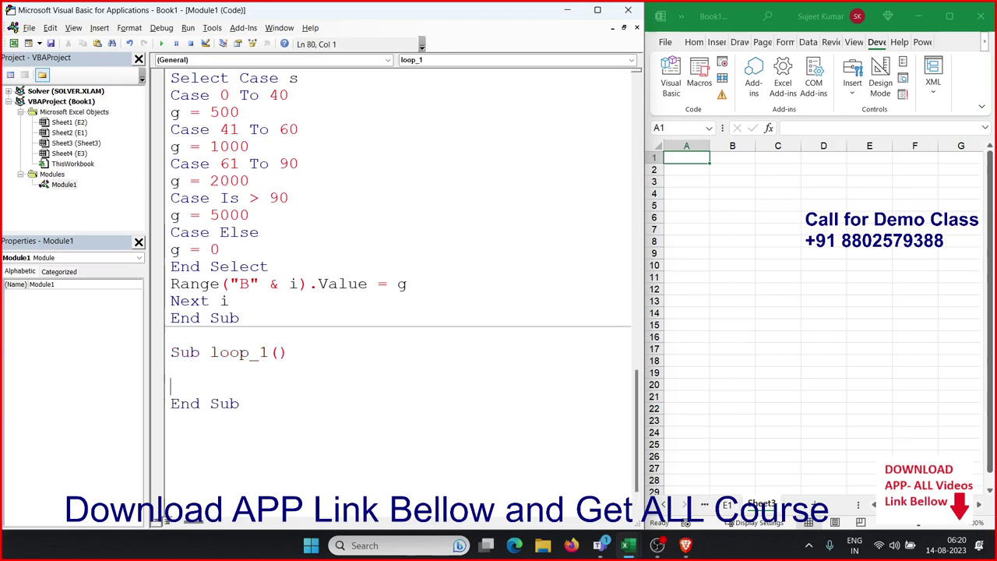
pyautogui.press('Return')
pyautogui.press('Return')
pyautogui.press('Return')
pyautogui.press('Return')
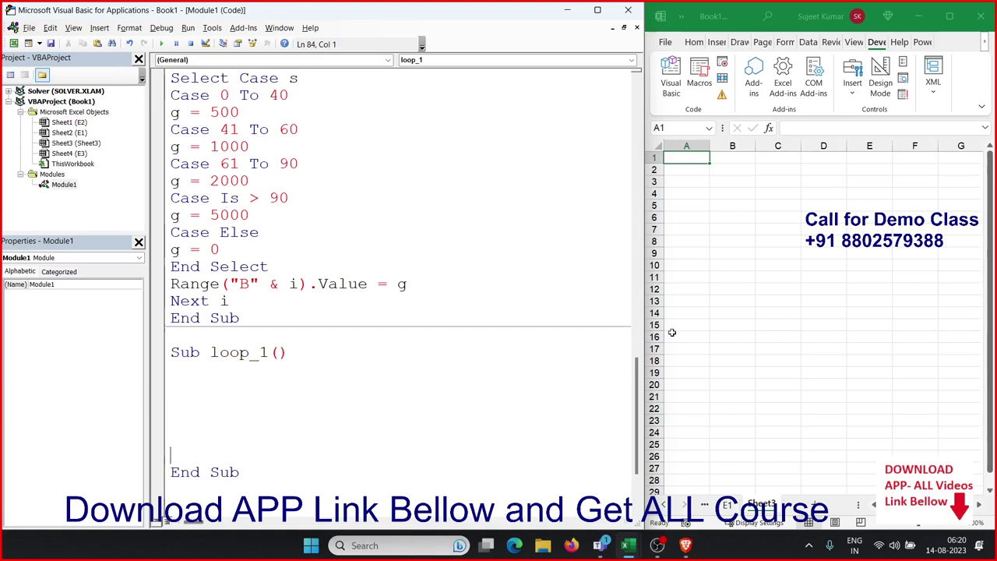
# On Sheet3 enter For in B2, Do in B5, and I=1 to 10 in C3.
pyautogui.click(732, 170)
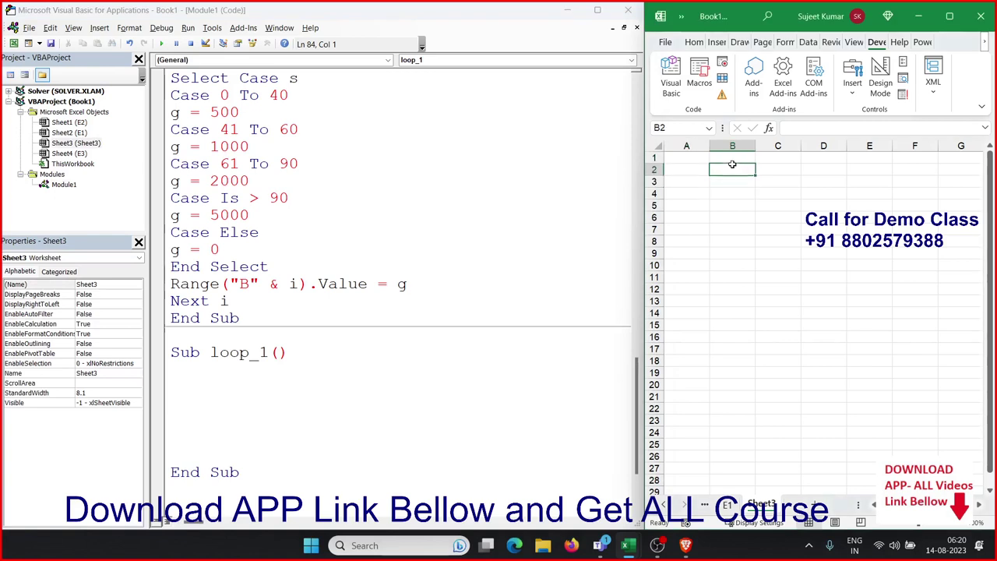
pyautogui.write('Fo')
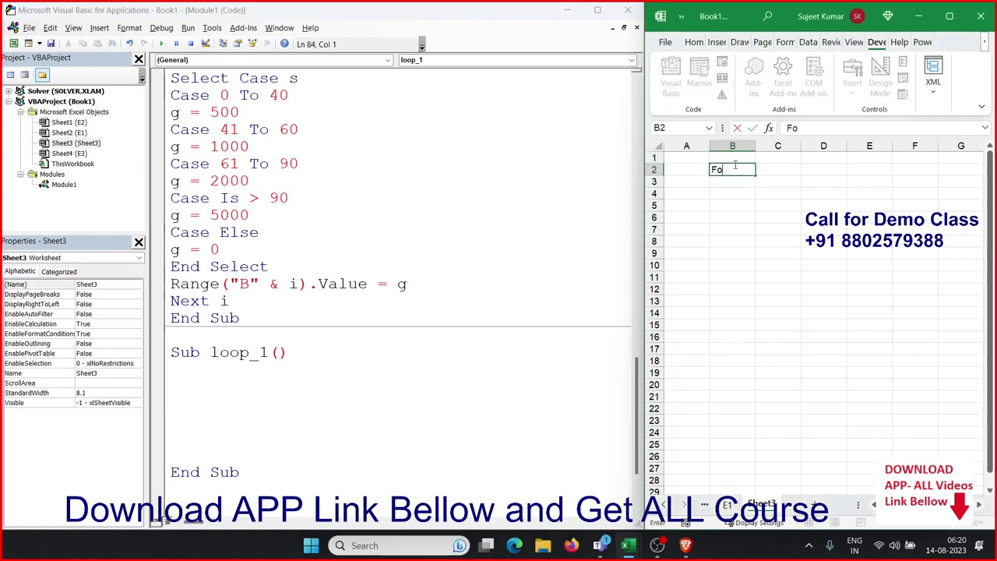
pyautogui.press('Return')
pyautogui.press('Return')
pyautogui.press('Return')
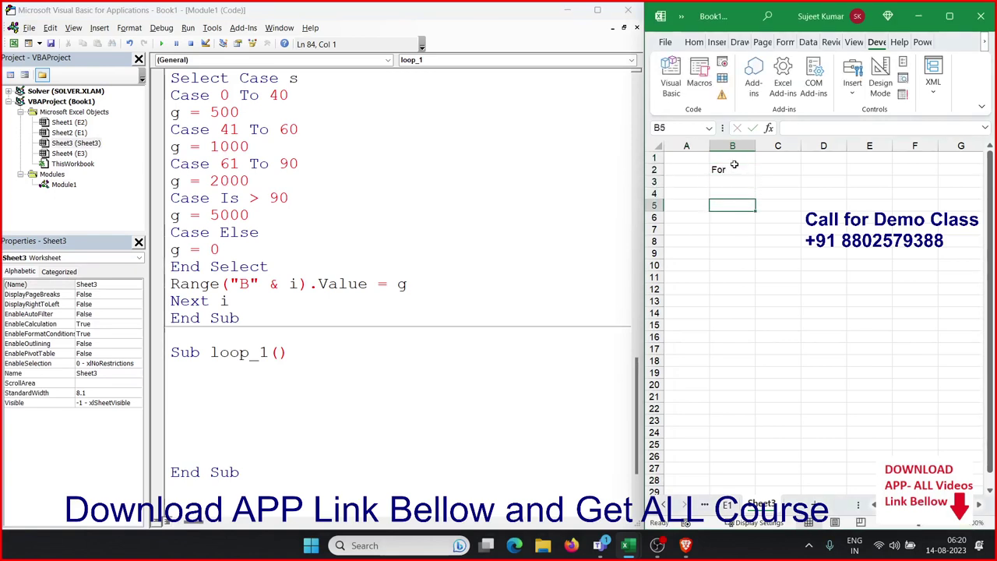
pyautogui.write('Do')
pyautogui.press('Up')
pyautogui.press('Up')
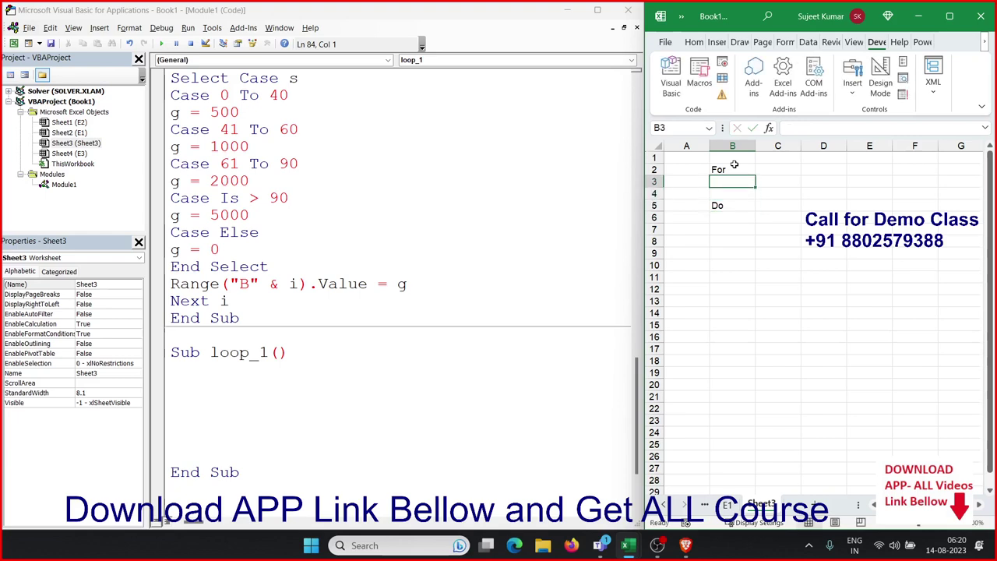
pyautogui.press('Up')
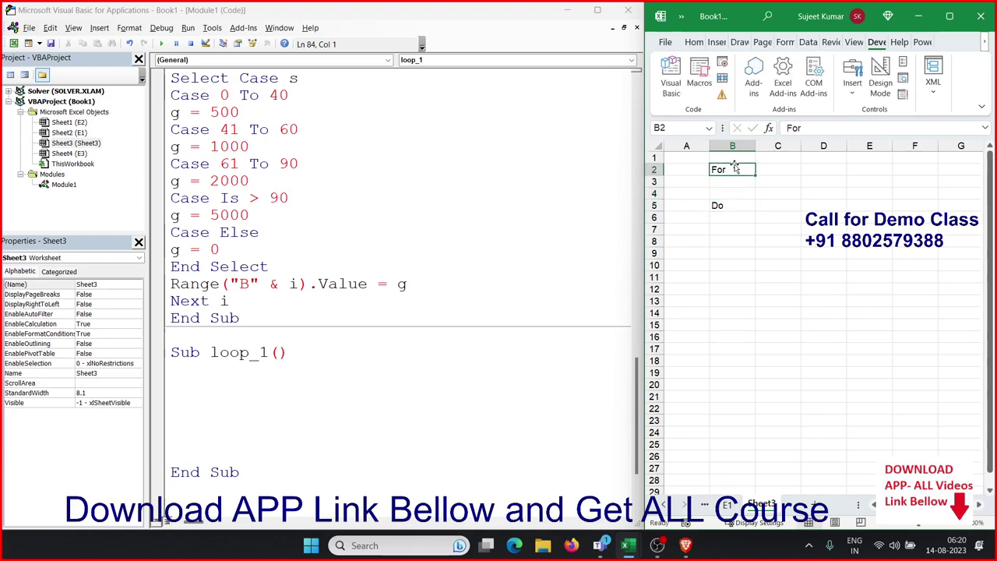
pyautogui.press('Right')
pyautogui.press('Down')
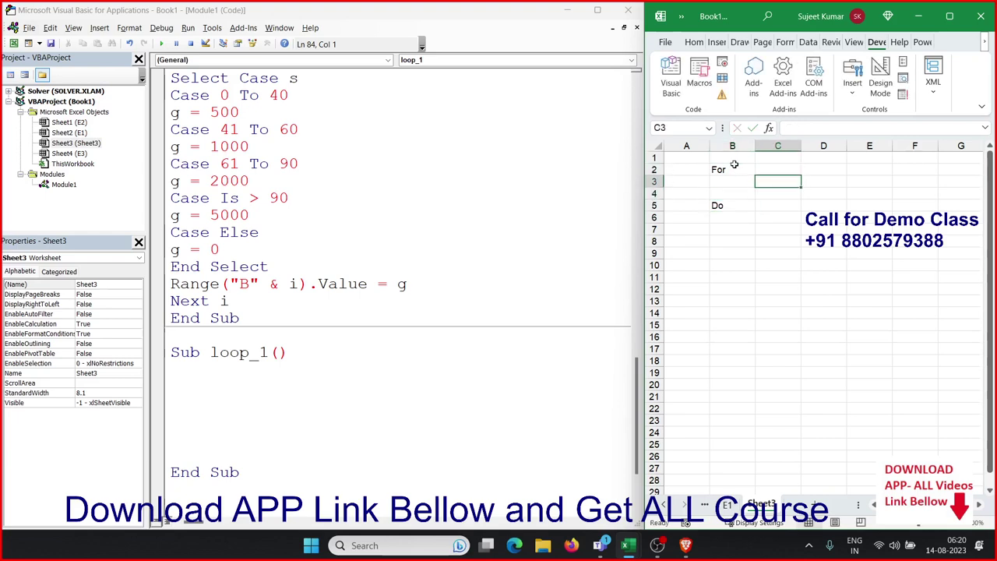
pyautogui.write('I=')
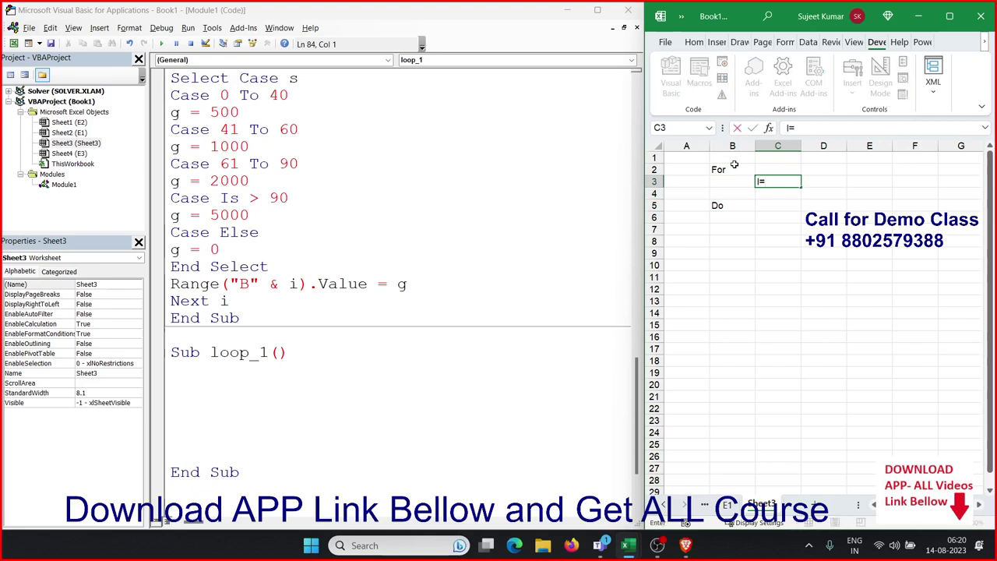
pyautogui.write('10')
pyautogui.press('BackSpace')
pyautogui.write('to 1')
pyautogui.write('0')
pyautogui.press('Return')
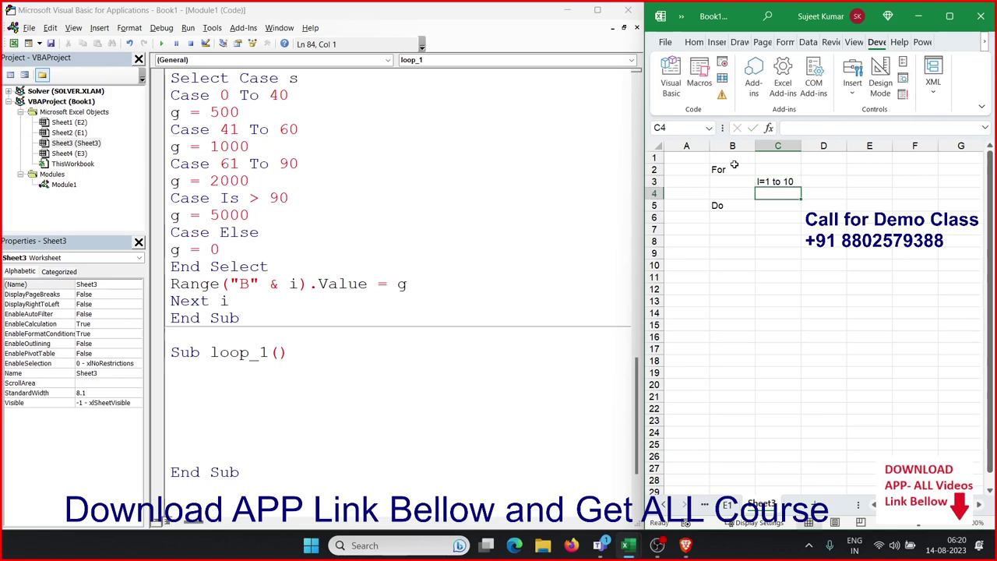
# Remove a stray 'Ea' typed into the code and enter Each in C4.
pyautogui.click(443, 267)
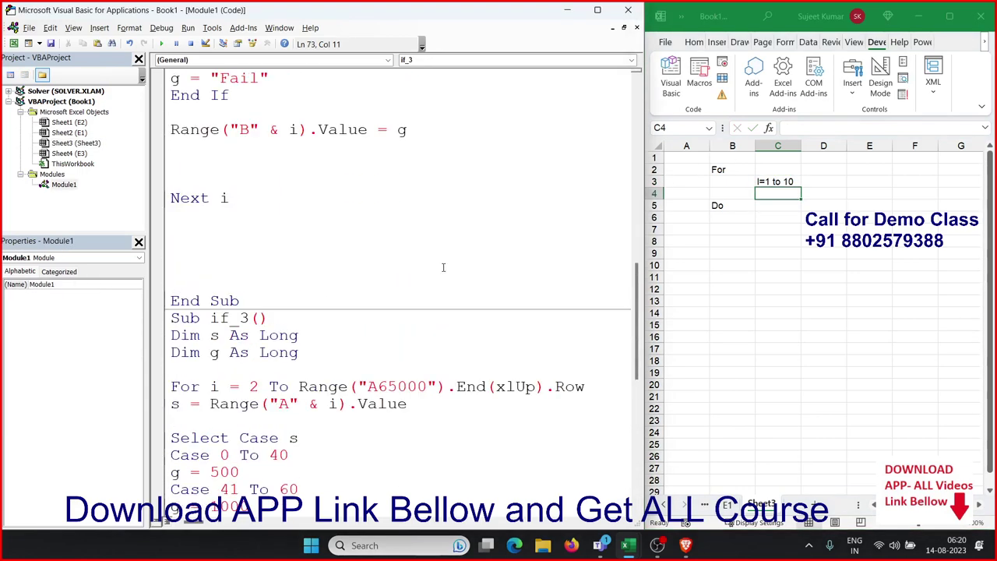
pyautogui.scroll(-4, 440, 269)
pyautogui.write('Ea')
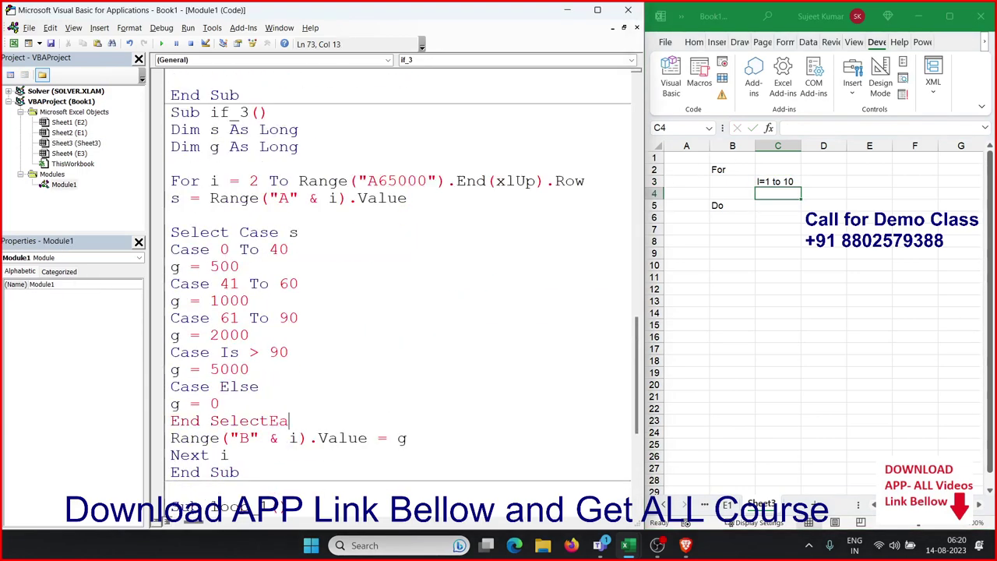
pyautogui.press('BackSpace')
pyautogui.press('BackSpace')
pyautogui.click(775, 197)
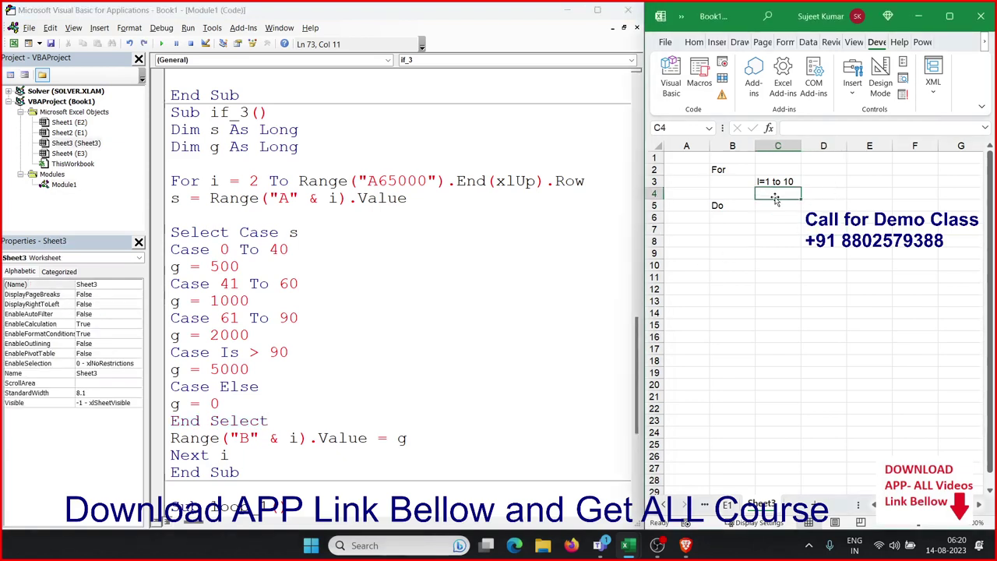
pyautogui.write('Ea')
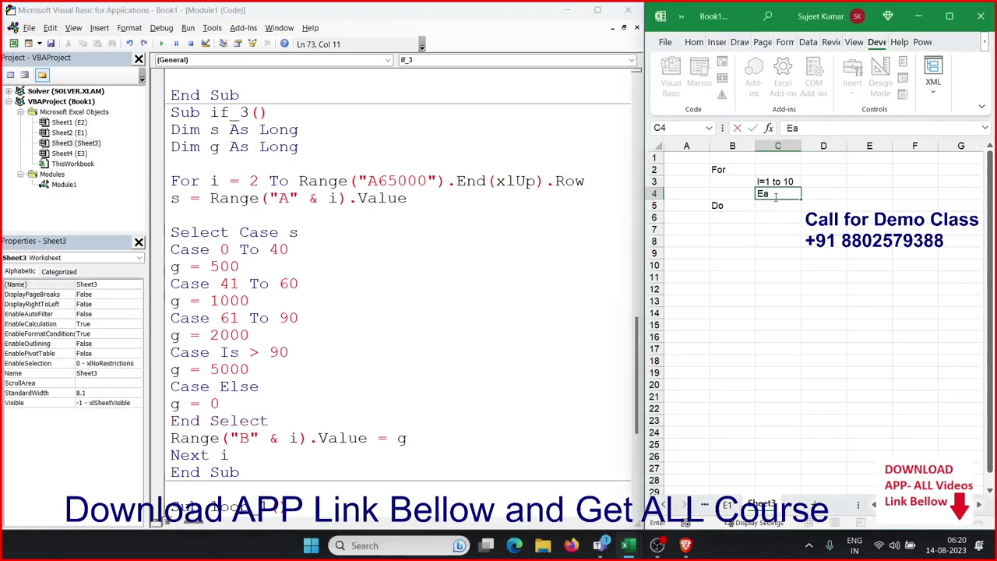
pyautogui.write('ch')
pyautogui.click(795, 215)
# Enter while in C6 and until in C7.
pyautogui.moveTo(776, 230); pyautogui.dragTo(908, 313)
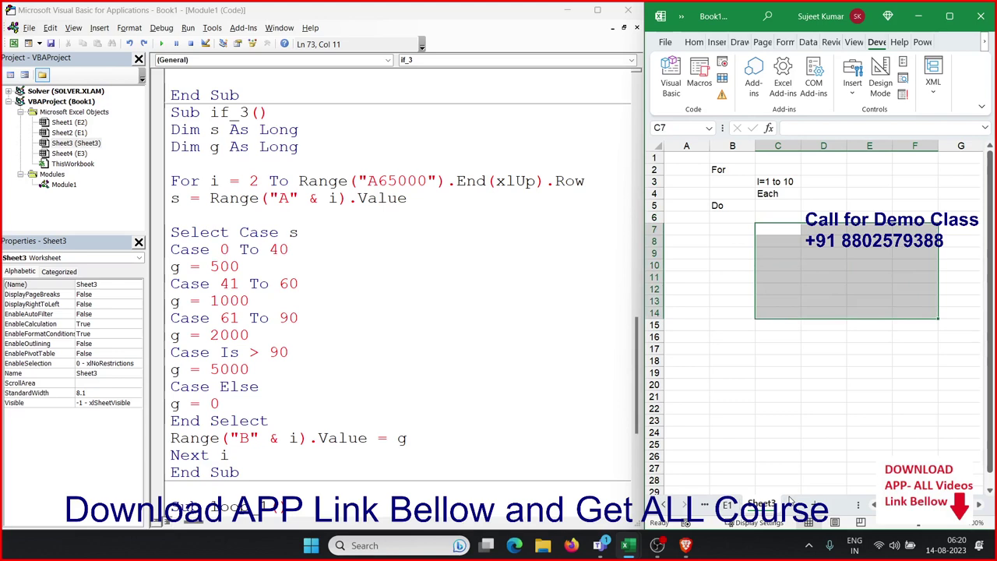
pyautogui.click(780, 314)
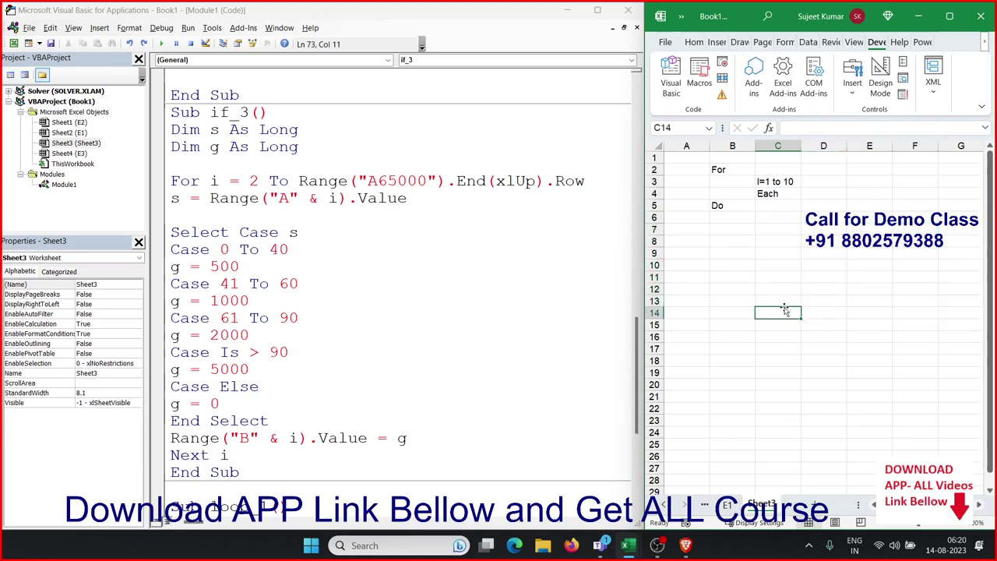
pyautogui.click(776, 201)
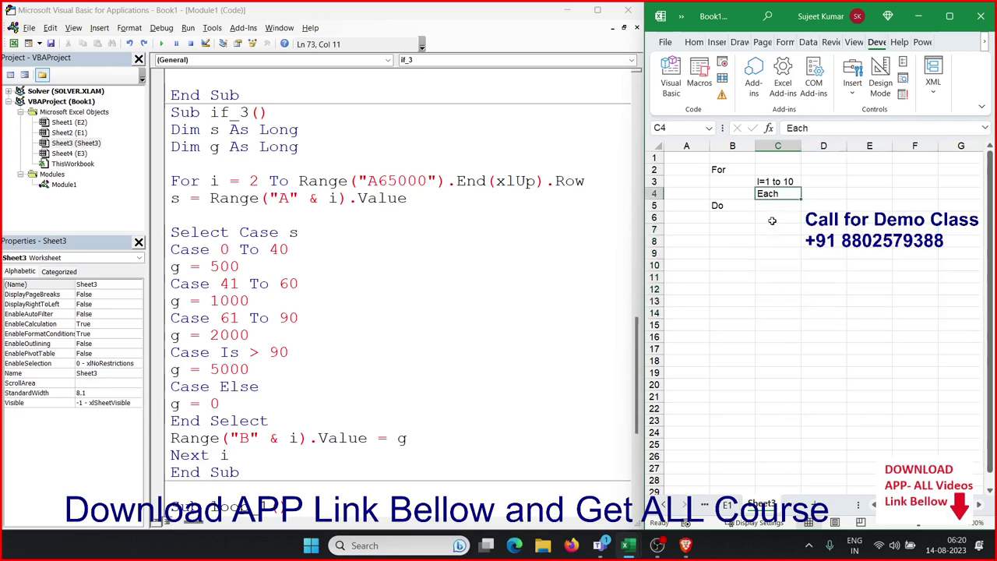
pyautogui.click(772, 221)
pyautogui.write('while')
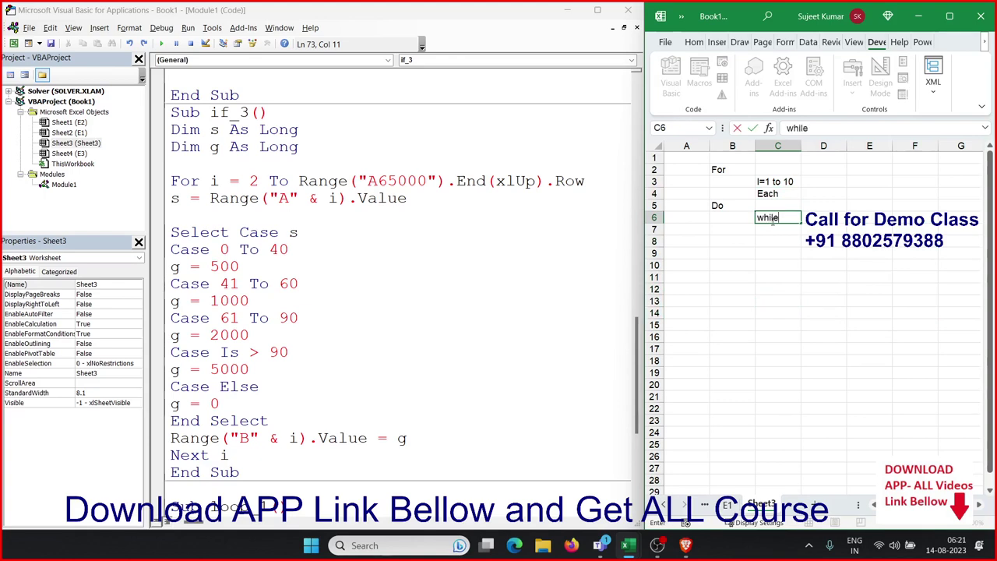
pyautogui.press('Return')
pyautogui.write('unt')
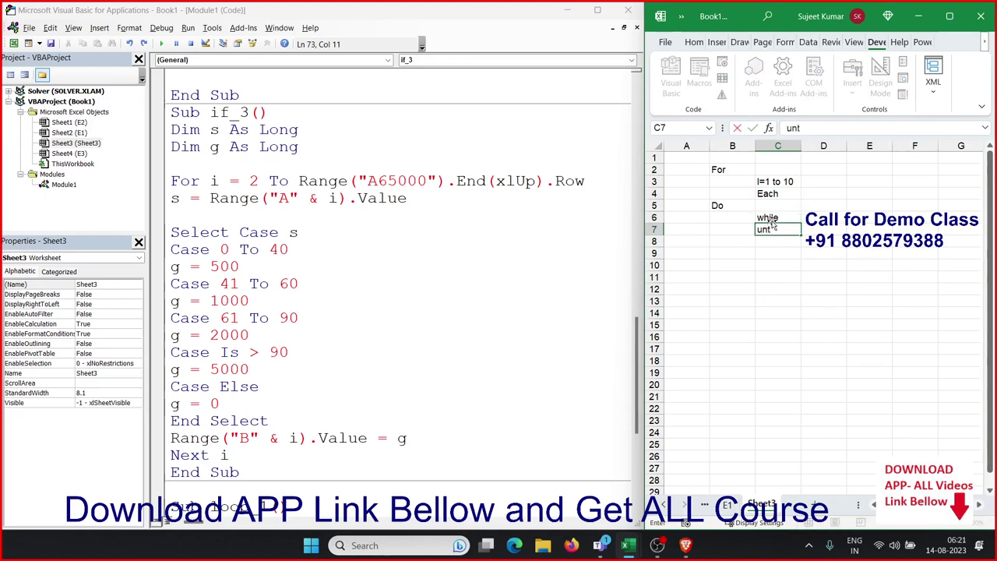
pyautogui.write('e')
pyautogui.write('il')
pyautogui.press('Return')
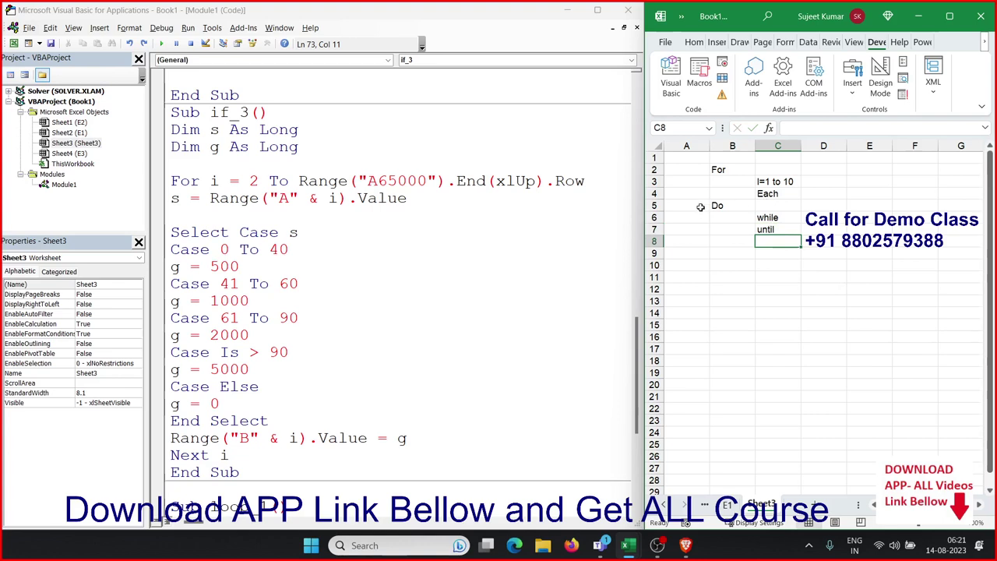
# Review the Do, while, I=1 to 10 and Each notes, then add a new blank sheet.
pyautogui.click(717, 208)
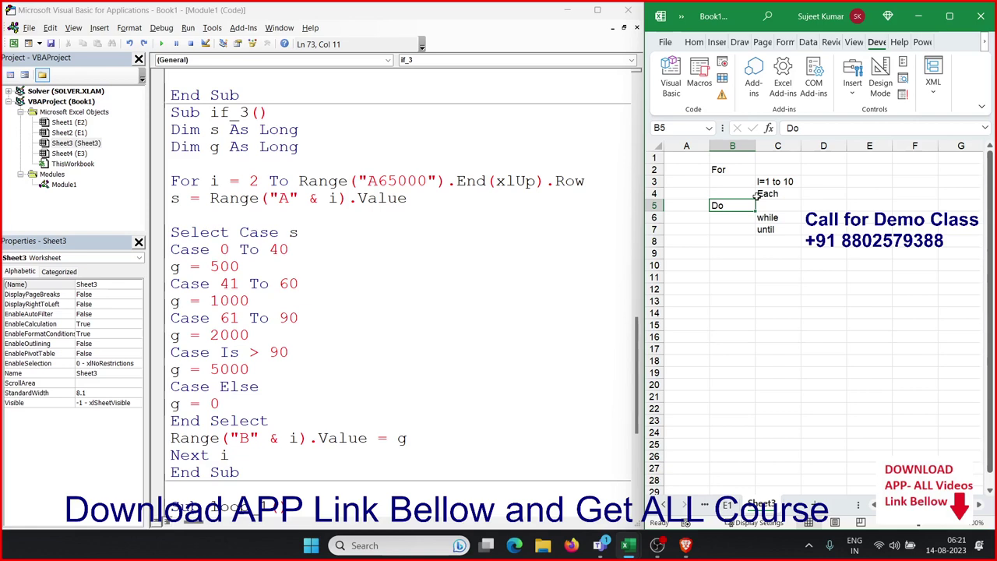
pyautogui.click(771, 223)
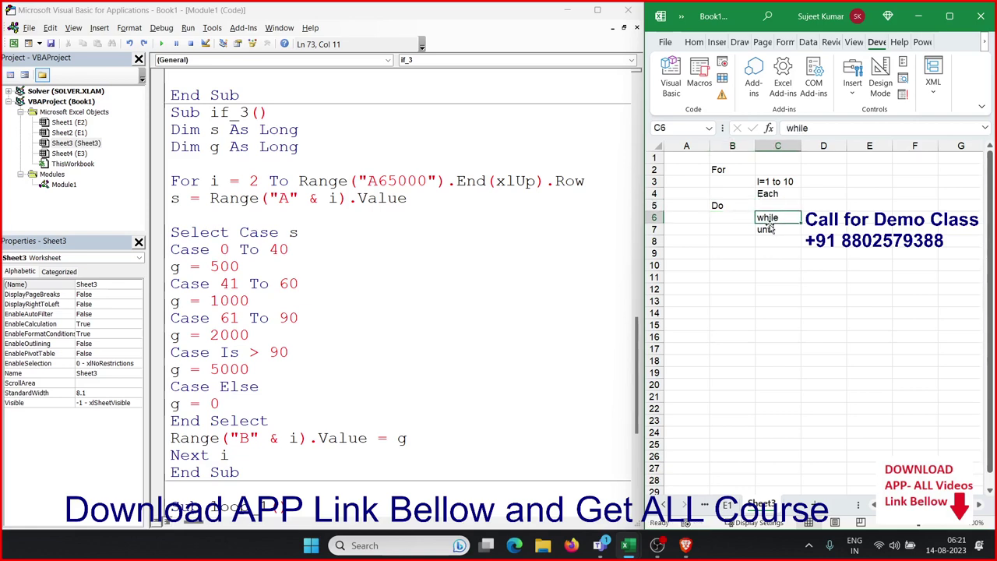
pyautogui.click(764, 181)
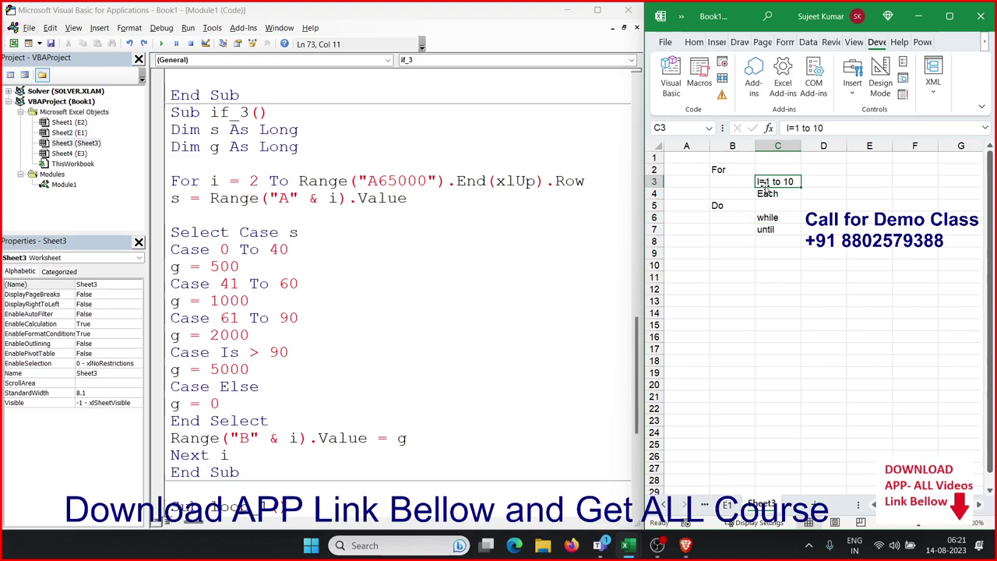
pyautogui.click(765, 190)
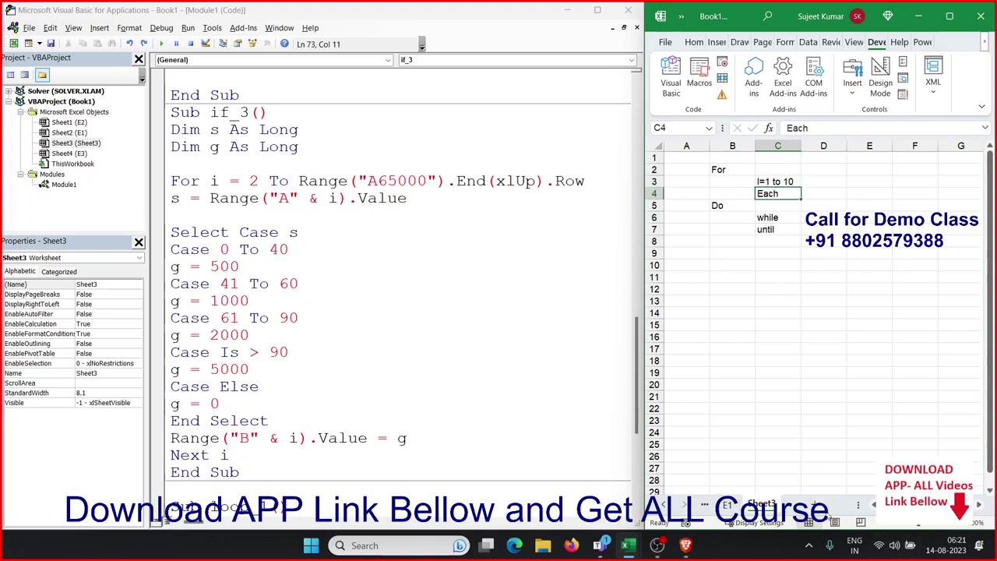
pyautogui.click(814, 504)
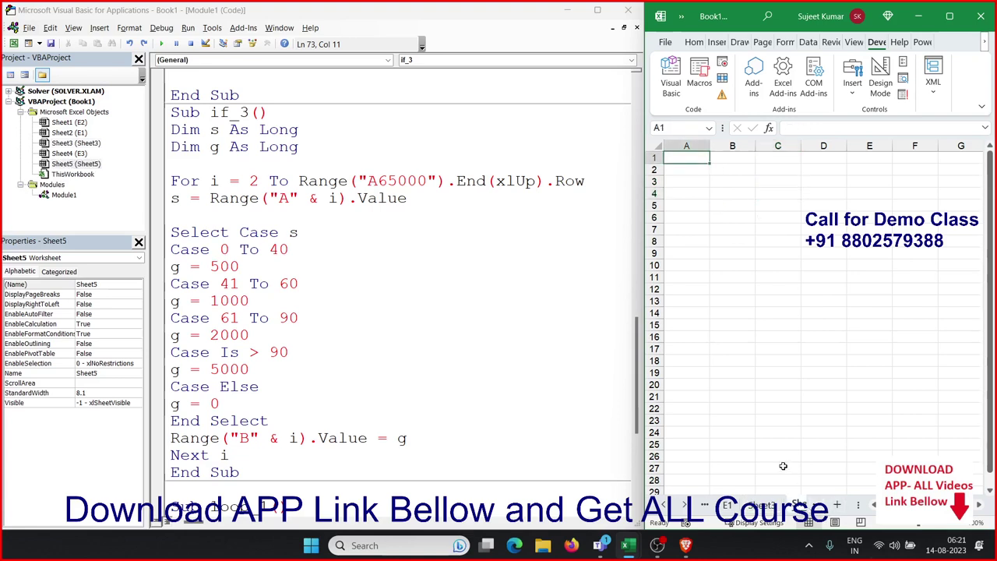
# Enter Puja in A1 and fill names into A2:A7, B3:D3, C4:C7, D2 and E3:E6.
pyautogui.write('Puja')
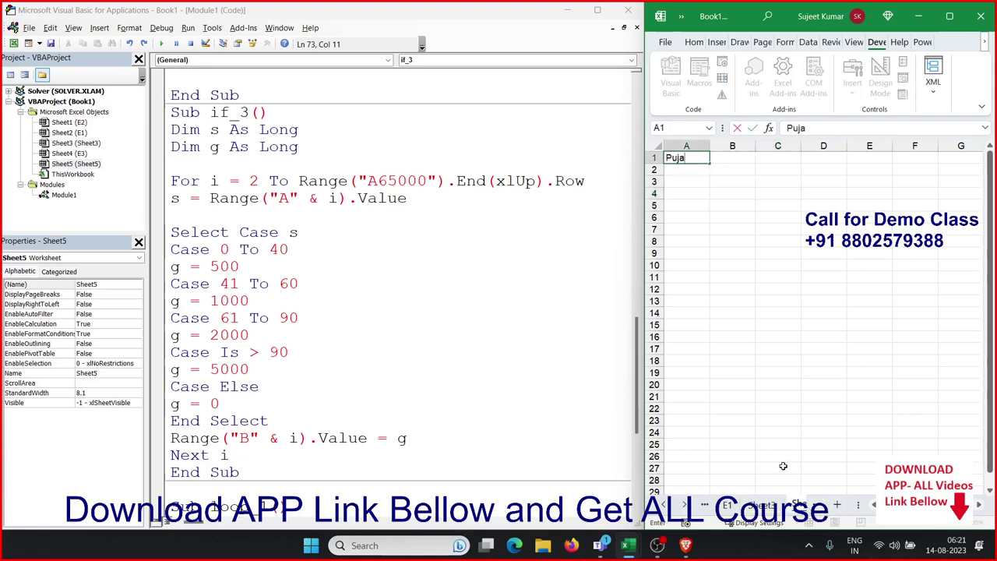
pyautogui.write('\\')
pyautogui.click(749, 313)
pyautogui.click(701, 162)
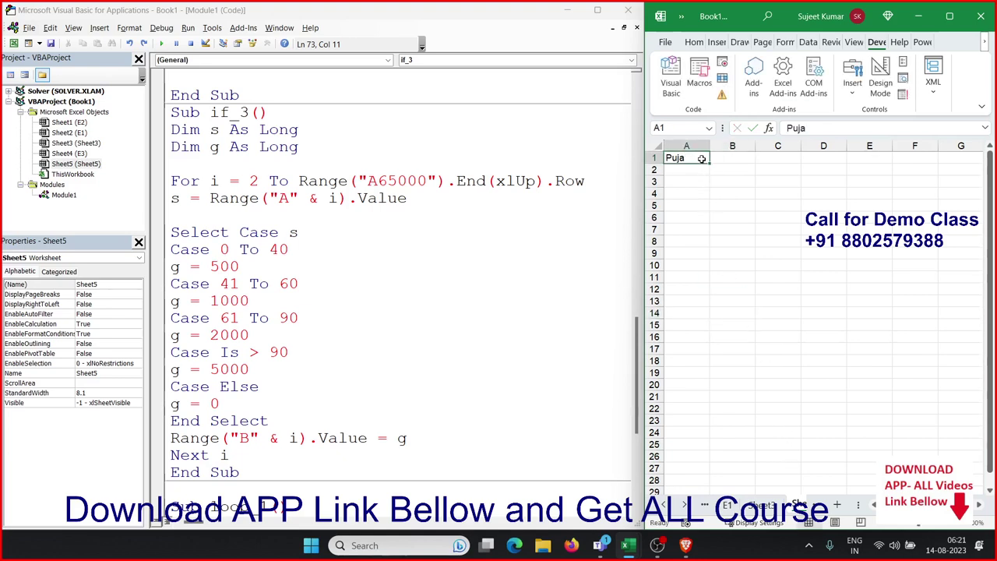
pyautogui.moveTo(707, 164); pyautogui.dragTo(709, 232)
pyautogui.click(711, 185)
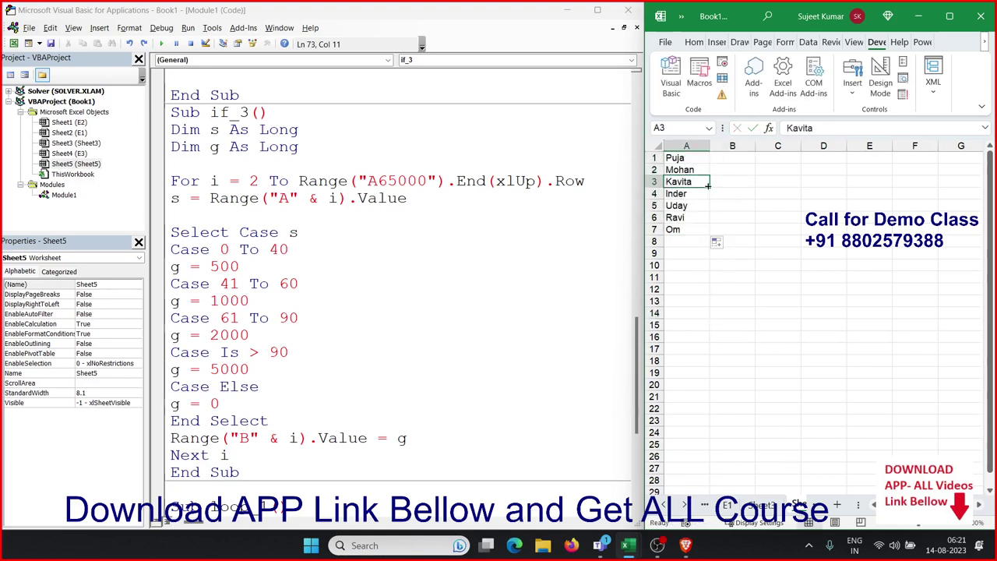
pyautogui.moveTo(711, 188); pyautogui.dragTo(841, 187)
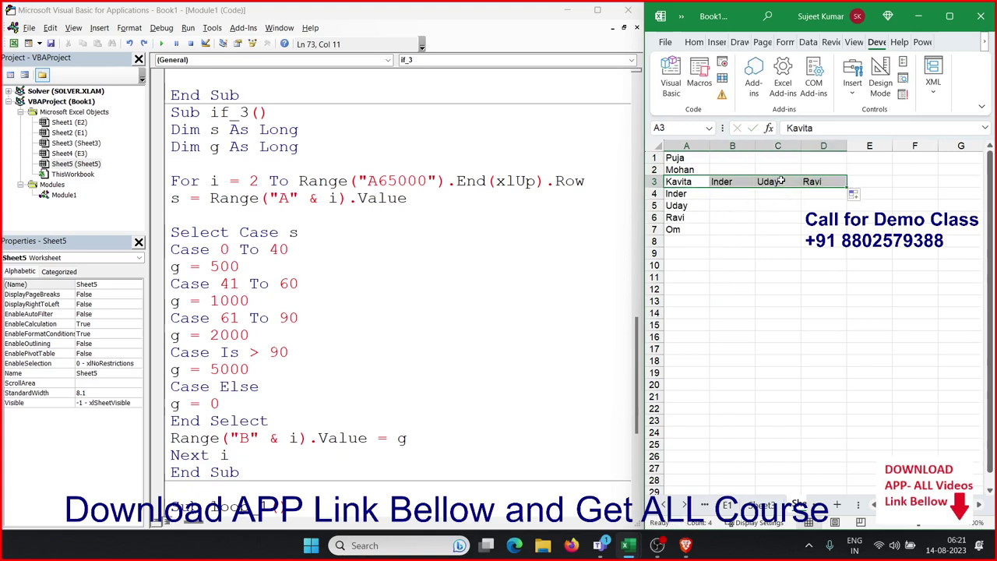
pyautogui.click(787, 191)
pyautogui.moveTo(800, 187); pyautogui.dragTo(801, 232)
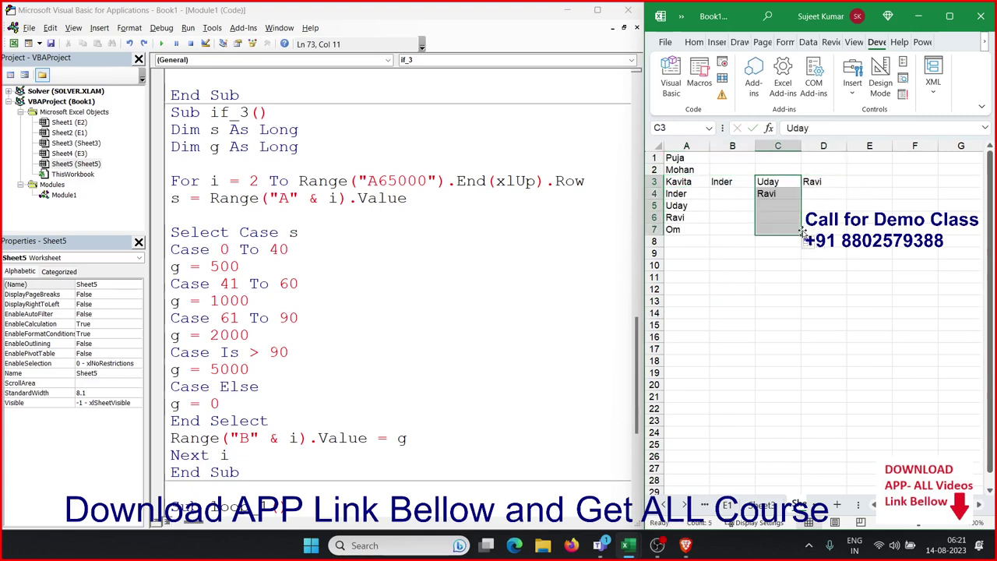
pyautogui.click(830, 180)
pyautogui.moveTo(846, 187)
pyautogui.mouseDown()
pyautogui.moveTo(843, 158)
pyautogui.moveTo(886, 194)
pyautogui.moveTo(898, 227)
pyautogui.moveTo(866, 189)
pyautogui.moveTo(893, 188)
pyautogui.moveTo(896, 228)
pyautogui.mouseUp()
pyautogui.click(838, 183)
pyautogui.click(865, 182)
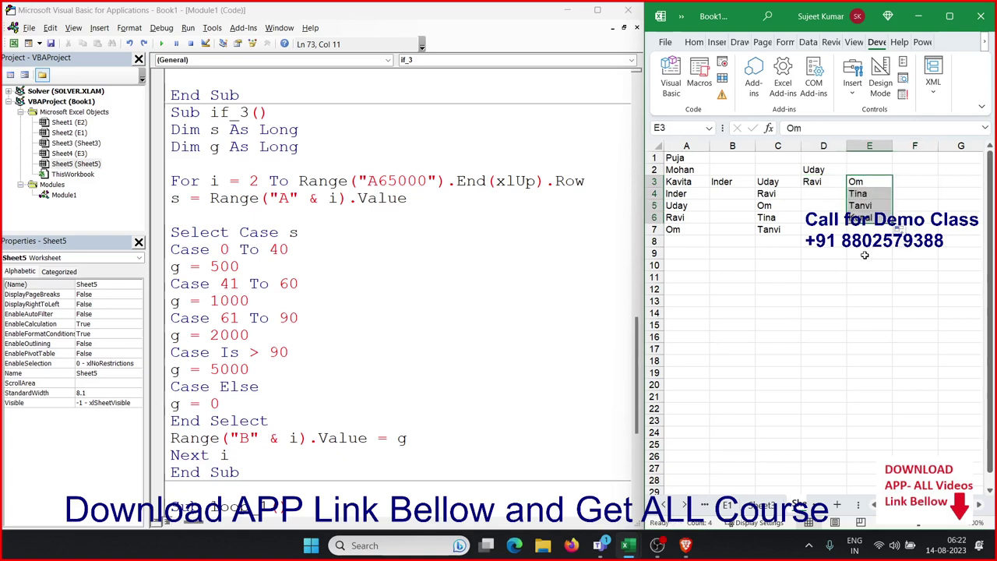
# Try =UPPER(A1) in a newly inserted column B to show PUJA, then undo it.
pyautogui.click(732, 145)
pyautogui.hotkey('ctrl', 'shift', '+')
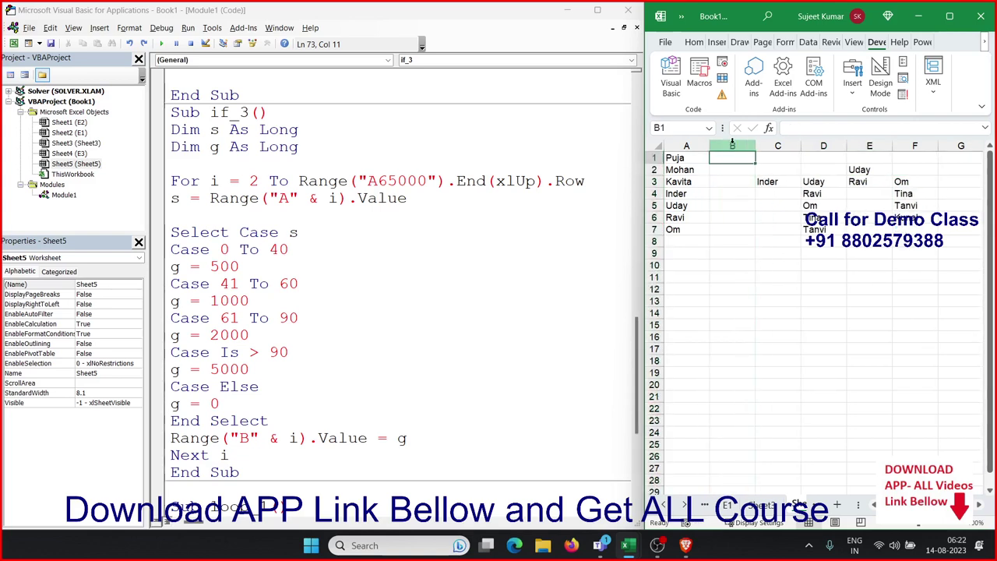
pyautogui.write('=up')
pyautogui.press('Tab')
pyautogui.press('Left')
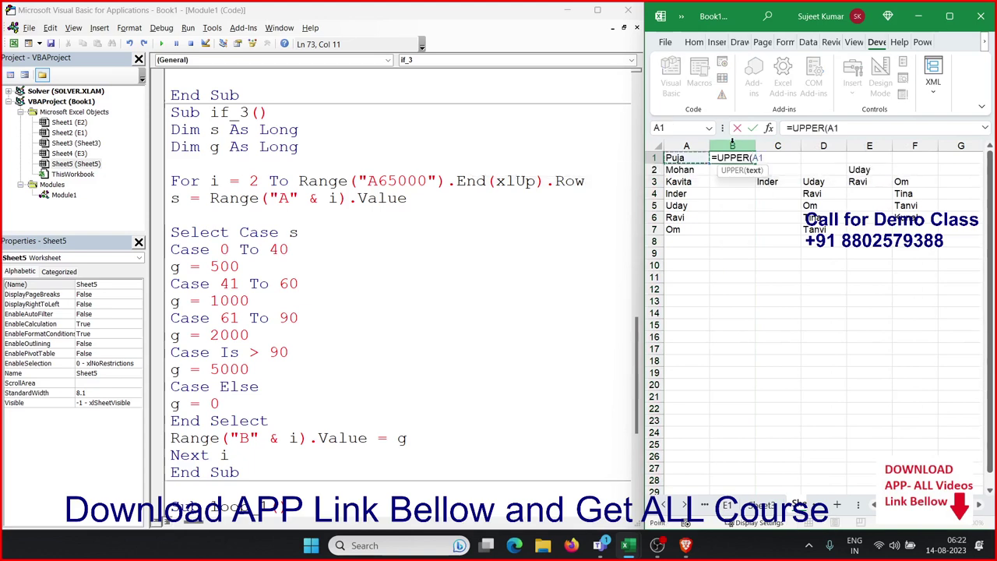
pyautogui.press('Return')
pyautogui.press('Up')
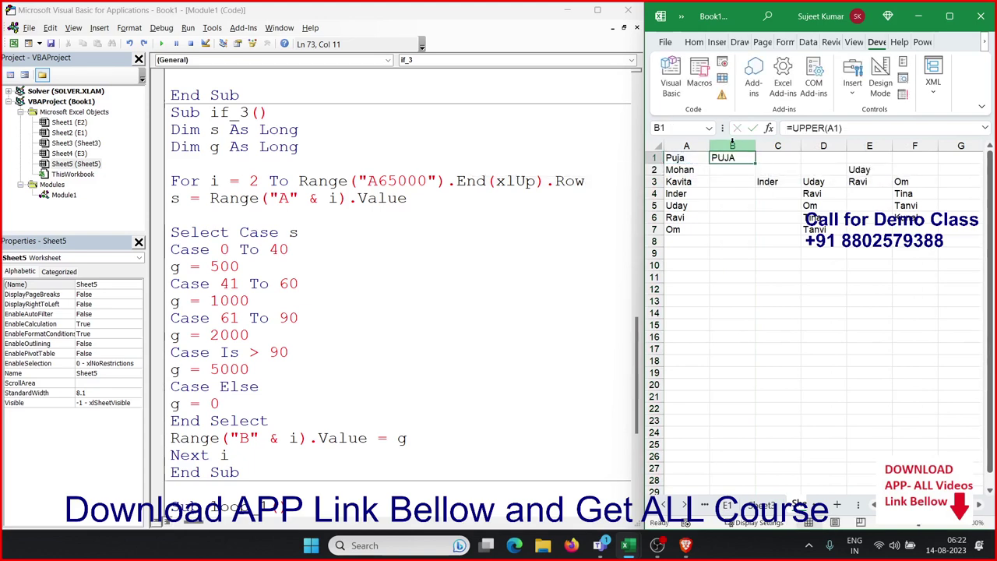
pyautogui.press('Delete')
pyautogui.hotkey('ctrl', 'z')
pyautogui.hotkey('ctrl', 'z')
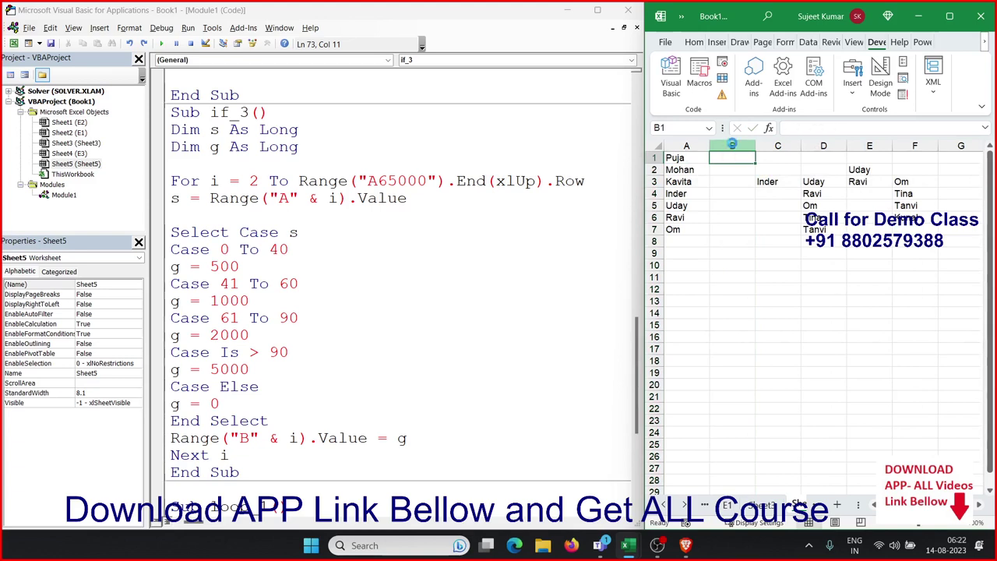
pyautogui.hotkey('ctrl', 'z')
pyautogui.hotkey('ctrl', 'z')
# Select the block of names A1:E7.
pyautogui.hotkey('shift', 'Right')
pyautogui.hotkey('shift', 'Right')
pyautogui.hotkey('shift', 'Right')
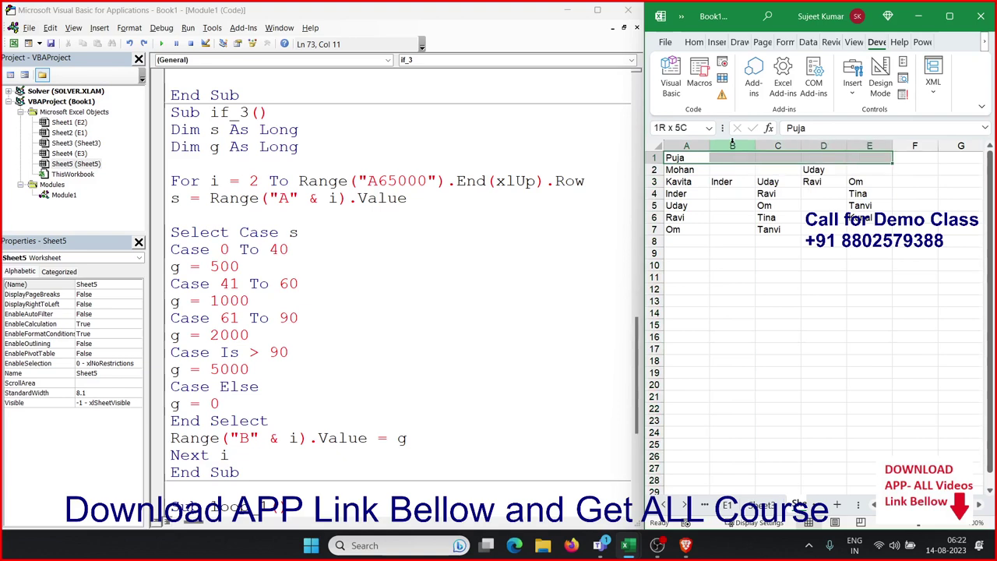
pyautogui.hotkey('shift', 'Down')
pyautogui.hotkey('shift', 'Down')
pyautogui.hotkey('shift', 'Down')
pyautogui.hotkey('shift', 'Down')
pyautogui.hotkey('shift', 'Down')
pyautogui.hotkey('shift', 'Down')
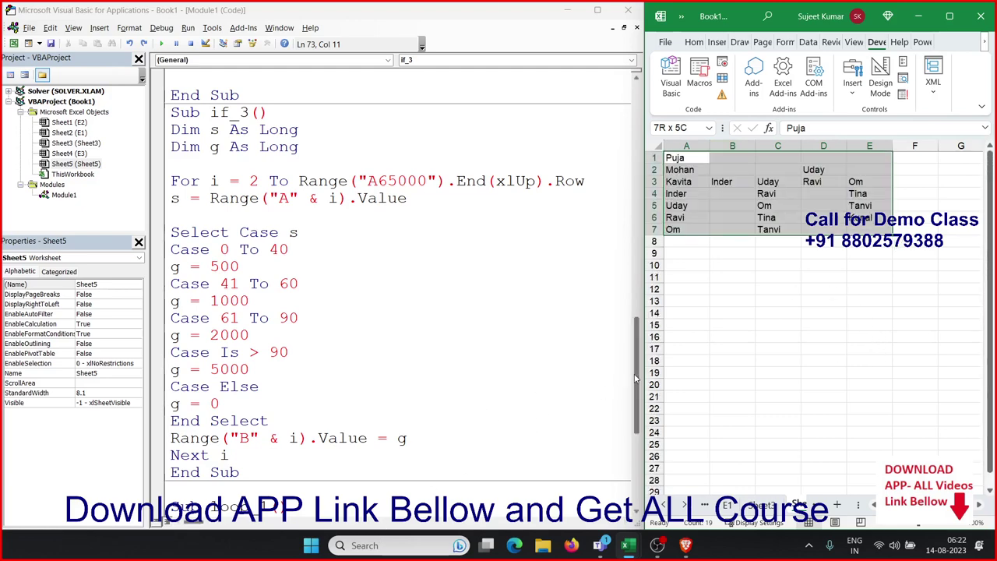
pyautogui.moveTo(635, 377); pyautogui.dragTo(634, 448)
# Check Puja in A1, then start writing Range("A1").Value = UCase(...) in loop_1.
pyautogui.click(220, 295)
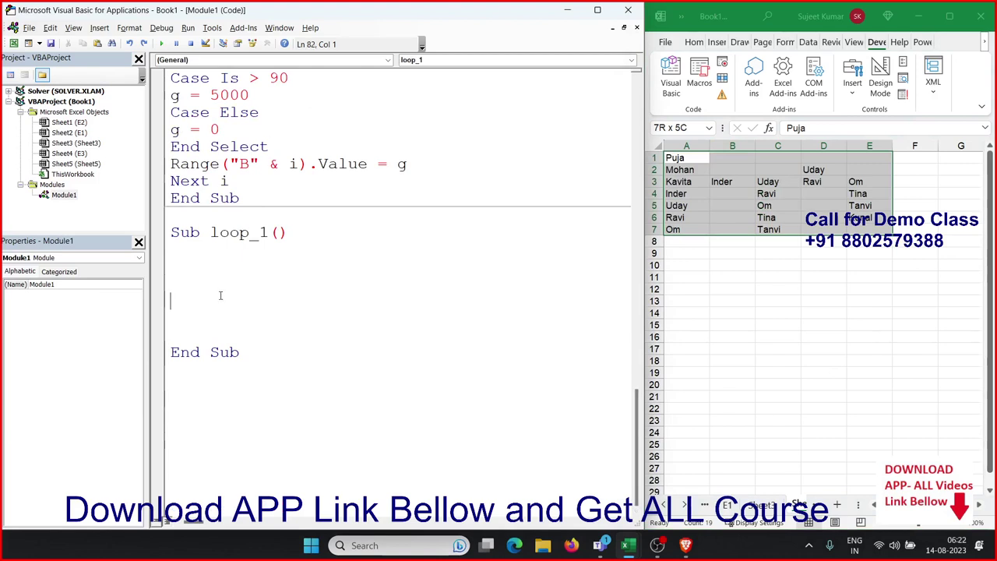
pyautogui.click(778, 217)
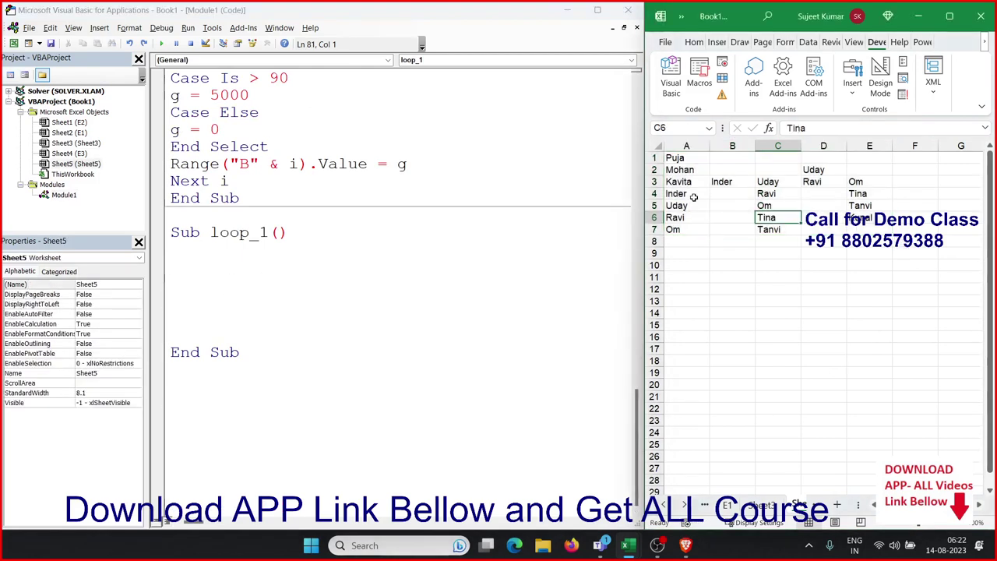
pyautogui.click(688, 158)
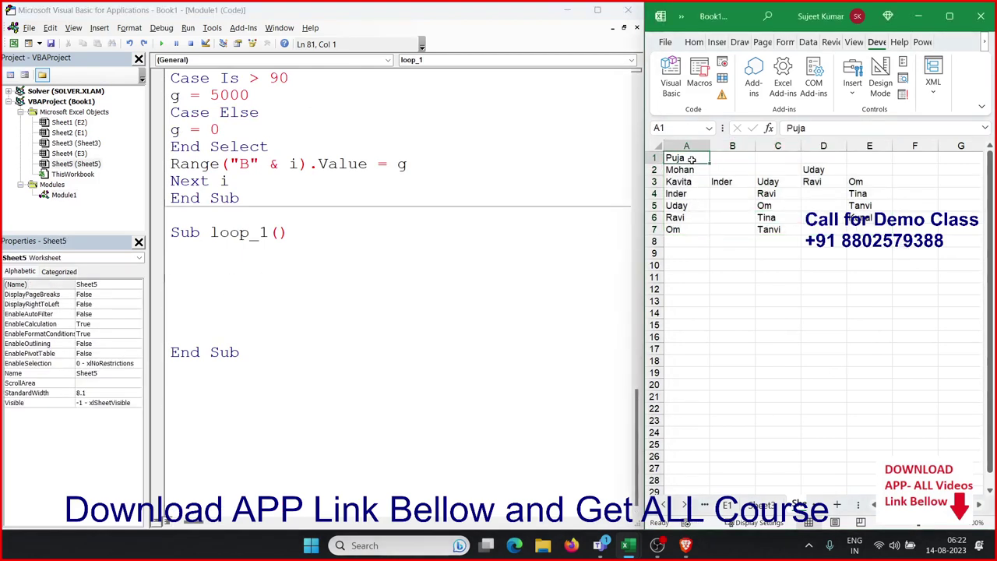
pyautogui.click(234, 286)
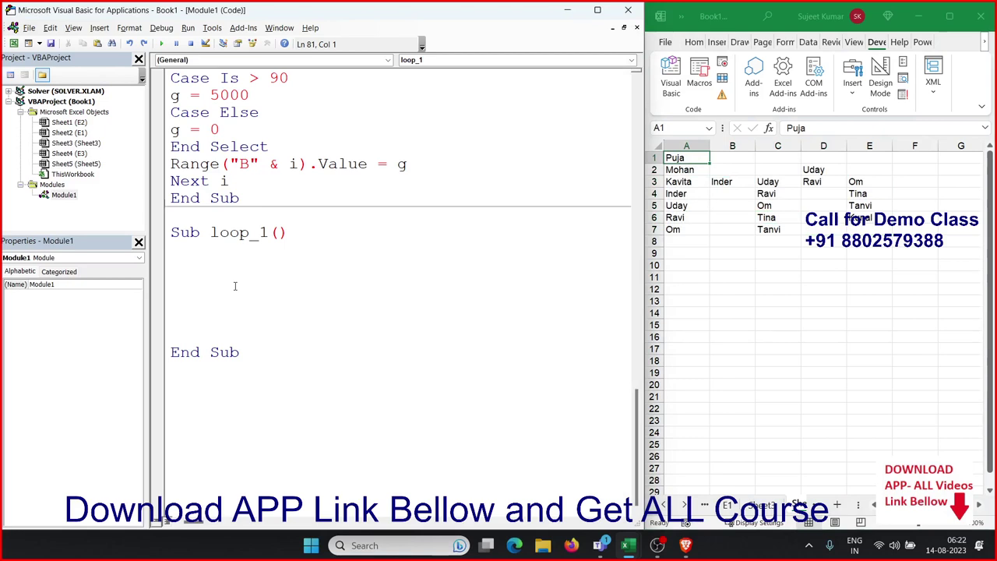
pyautogui.write('ran')
pyautogui.write('ge("')
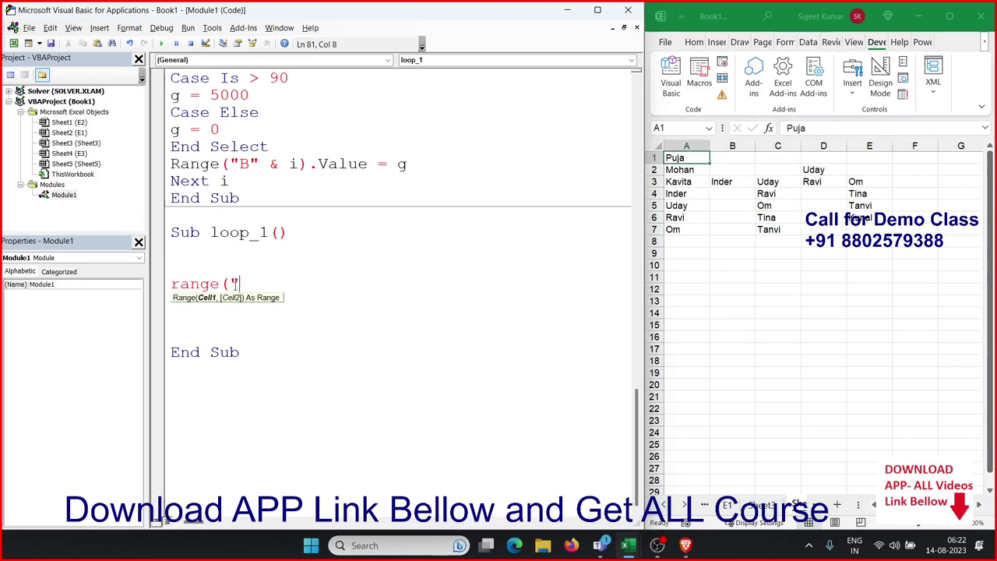
pyautogui.write('A1")')
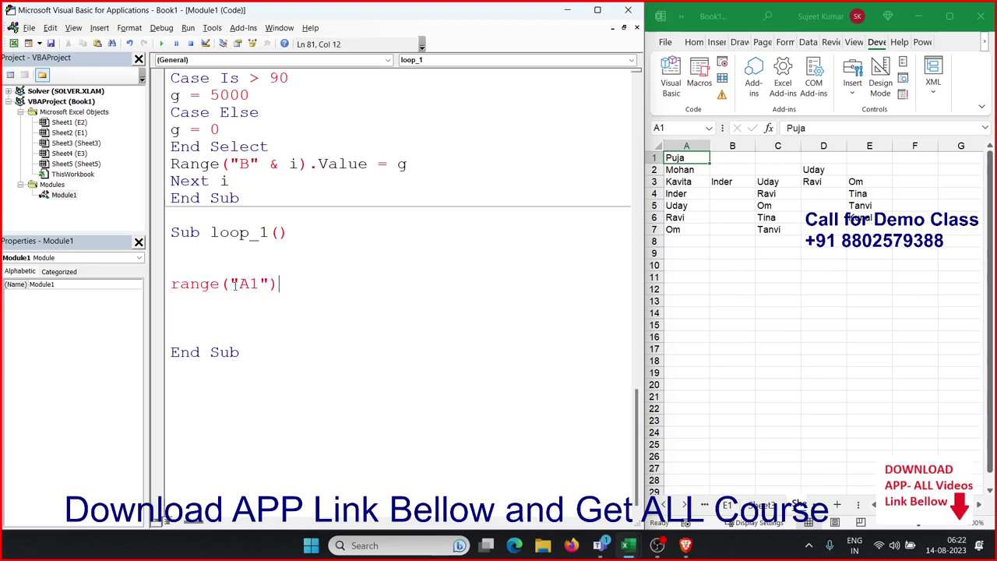
pyautogui.write('.v')
pyautogui.press('Tab')
pyautogui.write('=ucase')
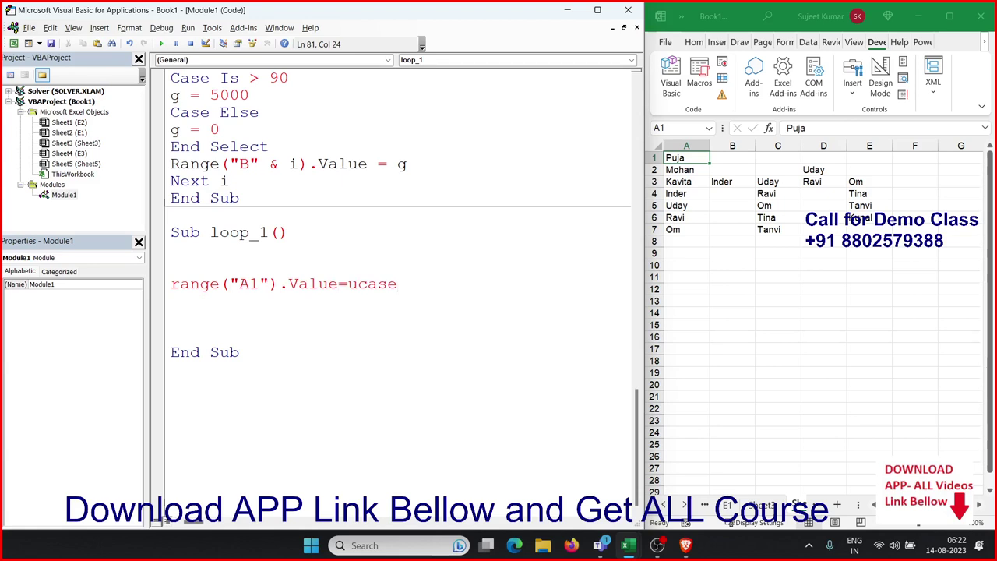
pyautogui.write('(a1')
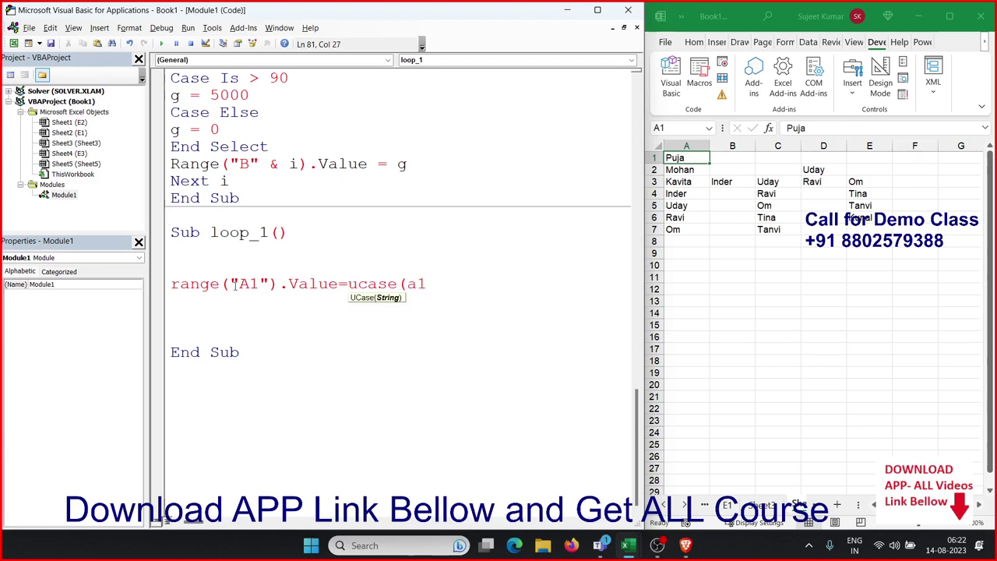
pyautogui.press('BackSpace')
pyautogui.press('BackSpace')
pyautogui.write('"a1"')
pyautogui.write(').va')
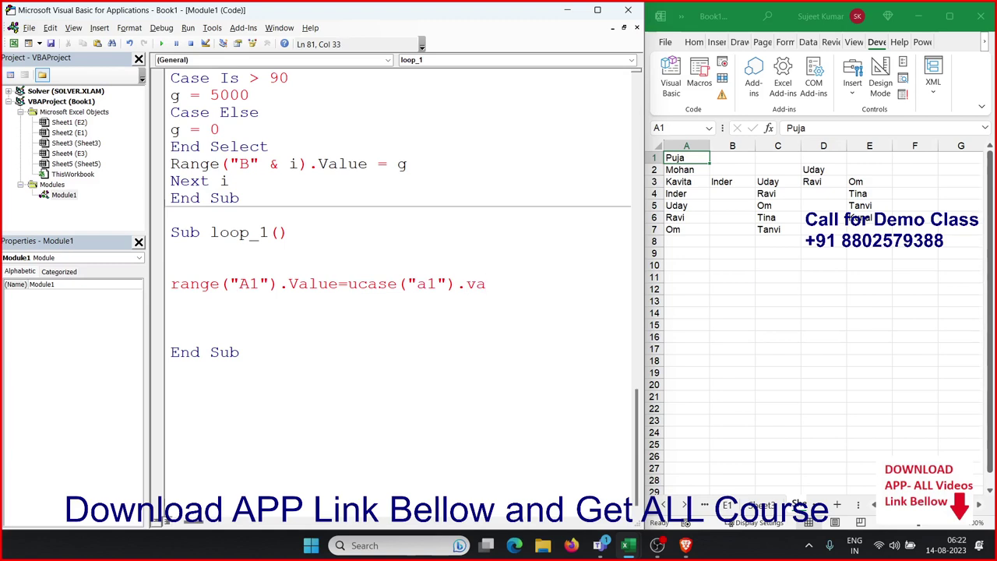
pyautogui.write('lue')
pyautogui.write(')')
# Complete the argument as UCase(Range("a1").Value) and run loop_1, turning A1 into PUJA.
pyautogui.click(397, 283)
pyautogui.write('ran')
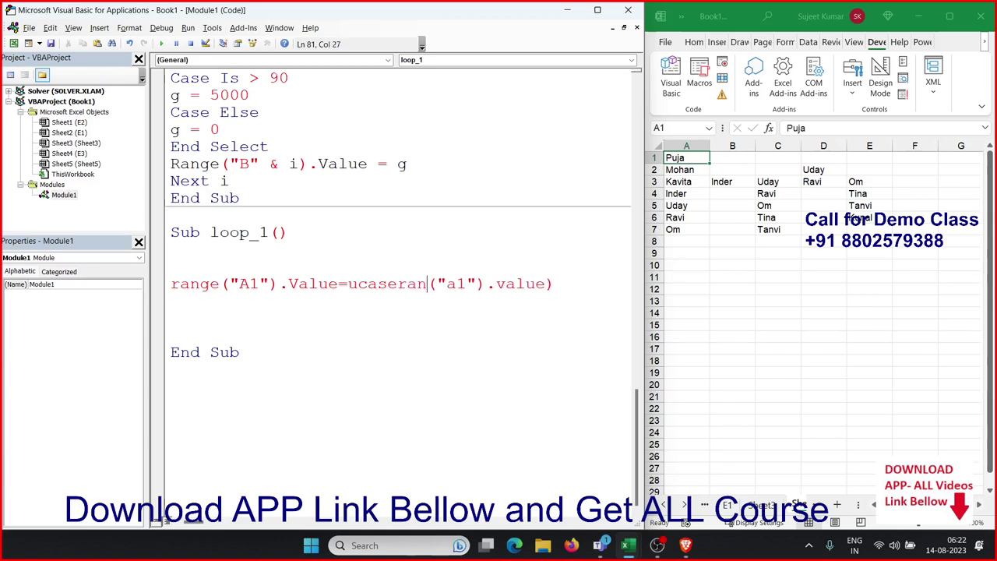
pyautogui.write('ge')
pyautogui.click(398, 285)
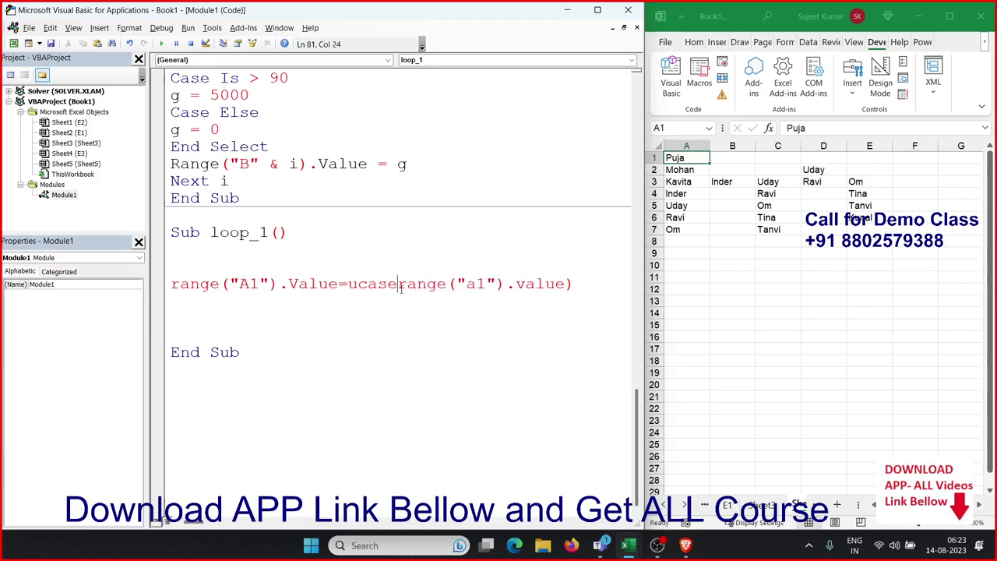
pyautogui.write('(')
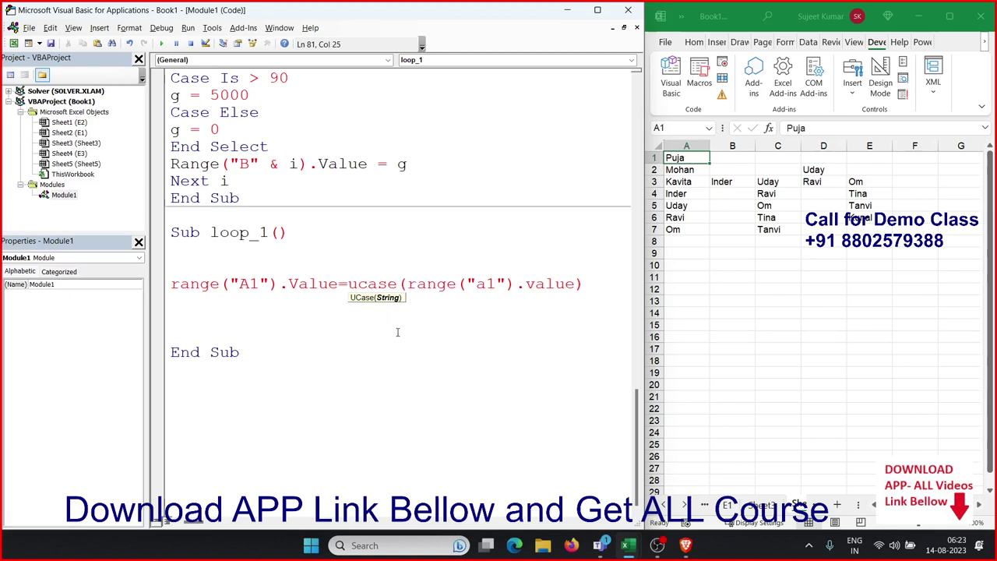
pyautogui.click(412, 341)
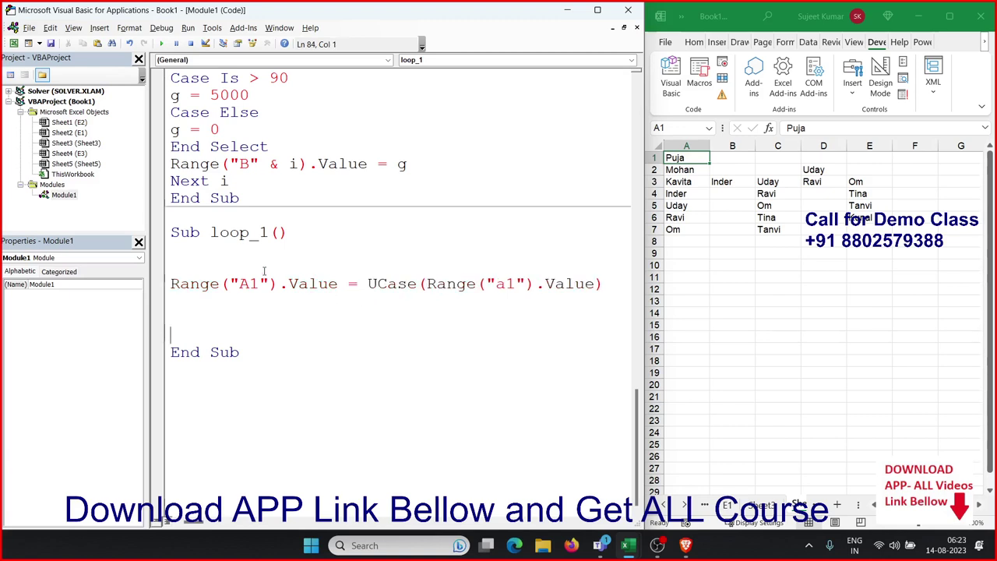
pyautogui.click(234, 249)
pyautogui.click(162, 45)
pyautogui.click(690, 158)
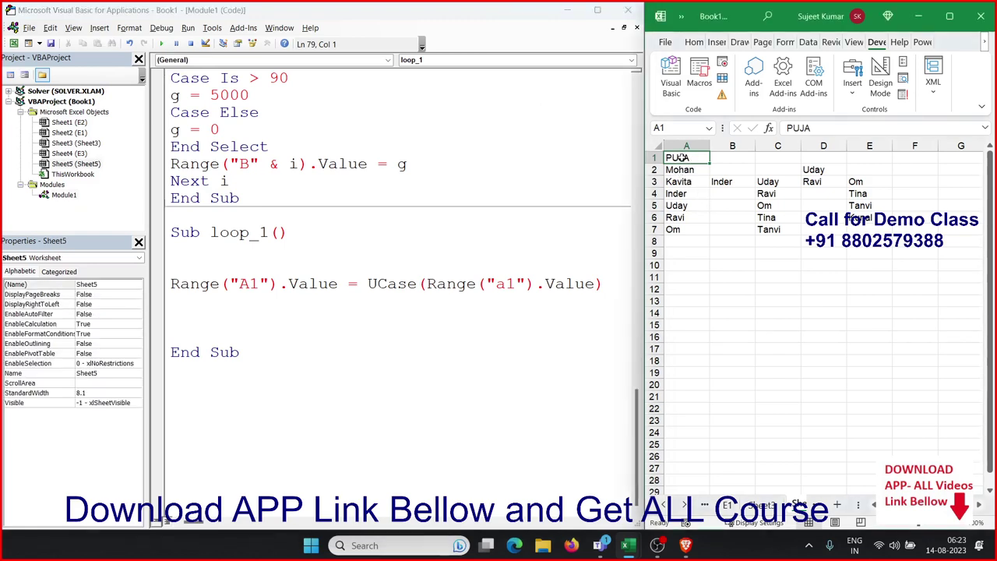
# Select the names block A1:D6 and declare 'Dim r As Range' at the top of loop_1.
pyautogui.moveTo(684, 158); pyautogui.dragTo(893, 232)
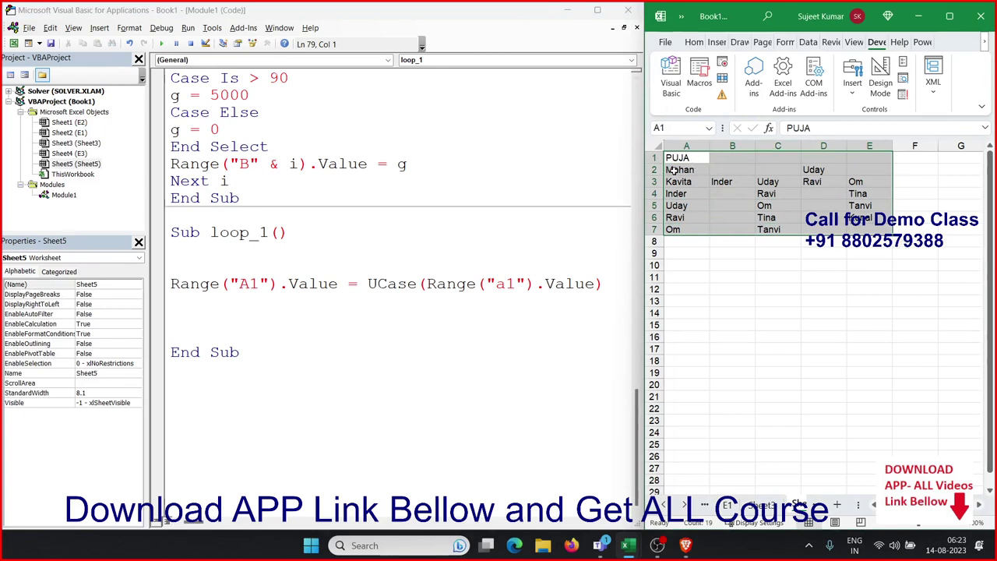
pyautogui.click(209, 269)
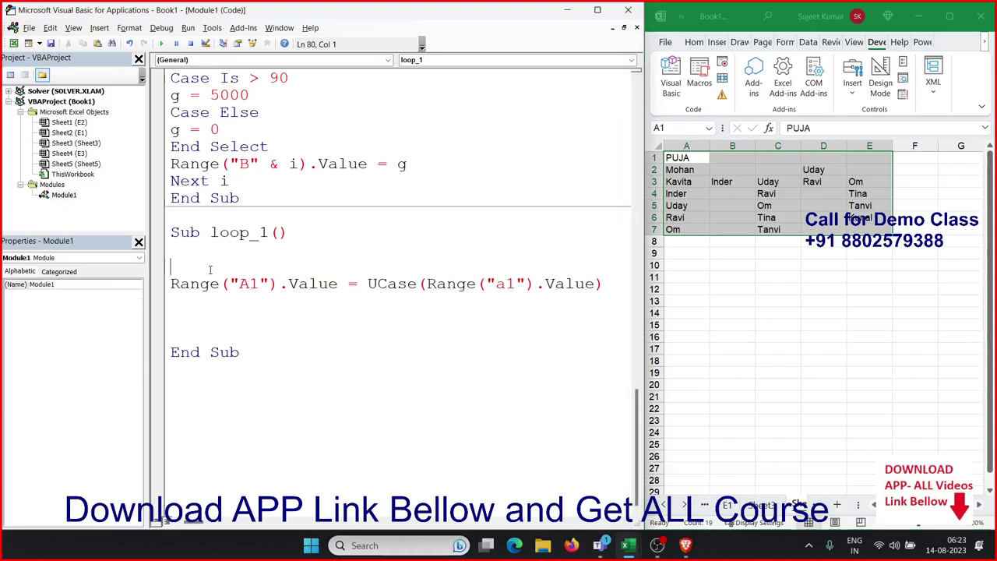
pyautogui.press('Return')
pyautogui.press('Up')
pyautogui.press('Up')
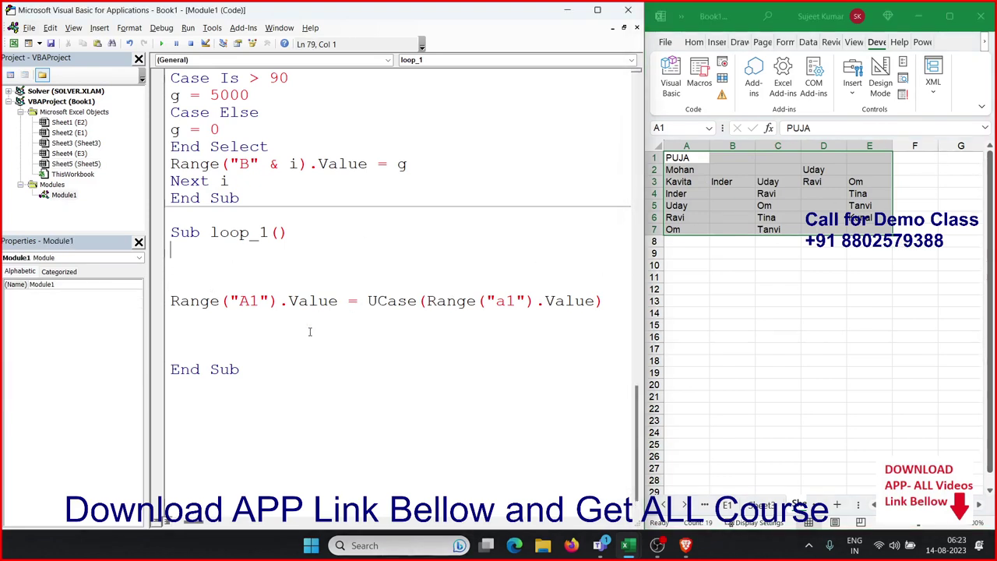
pyautogui.write('dim r')
pyautogui.write(' as ra')
pyautogui.press('Tab')
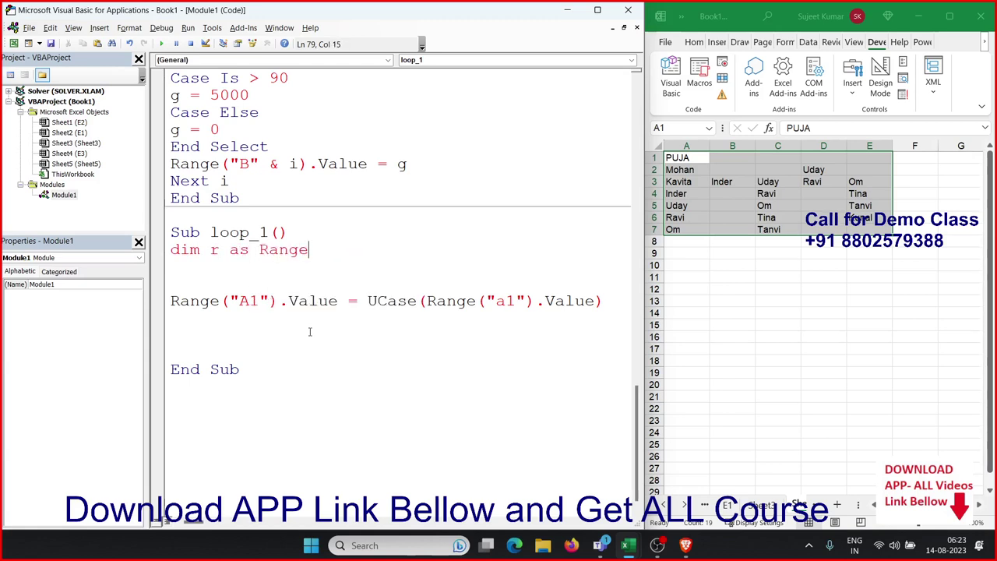
pyautogui.press('Down')
pyautogui.press('Down')
# Add the line 'For Each r In Selection' and review its keywords Each, r and Selection.
pyautogui.write('fo')
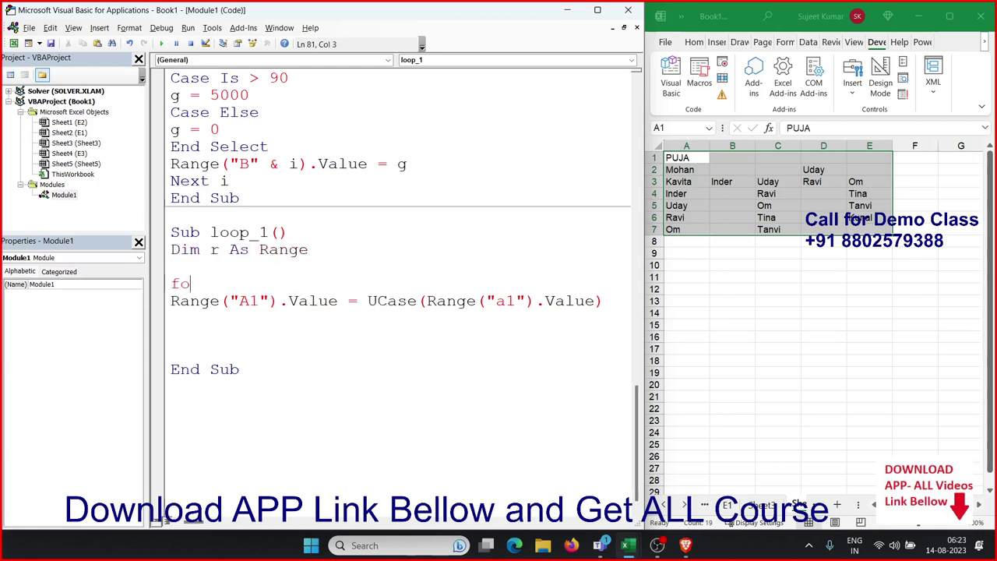
pyautogui.write('r each')
pyautogui.write(' r in ')
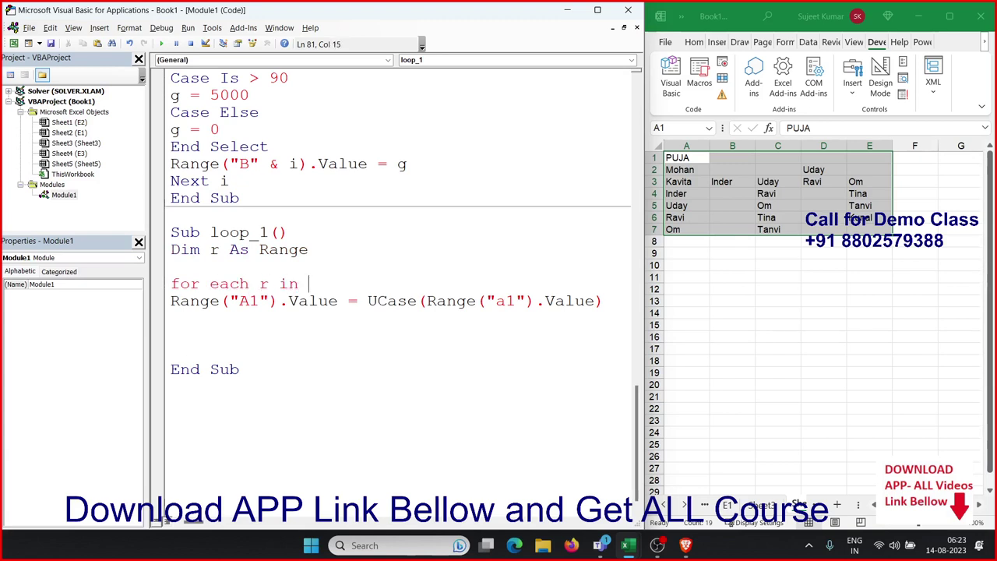
pyautogui.write('select')
pyautogui.write('i')
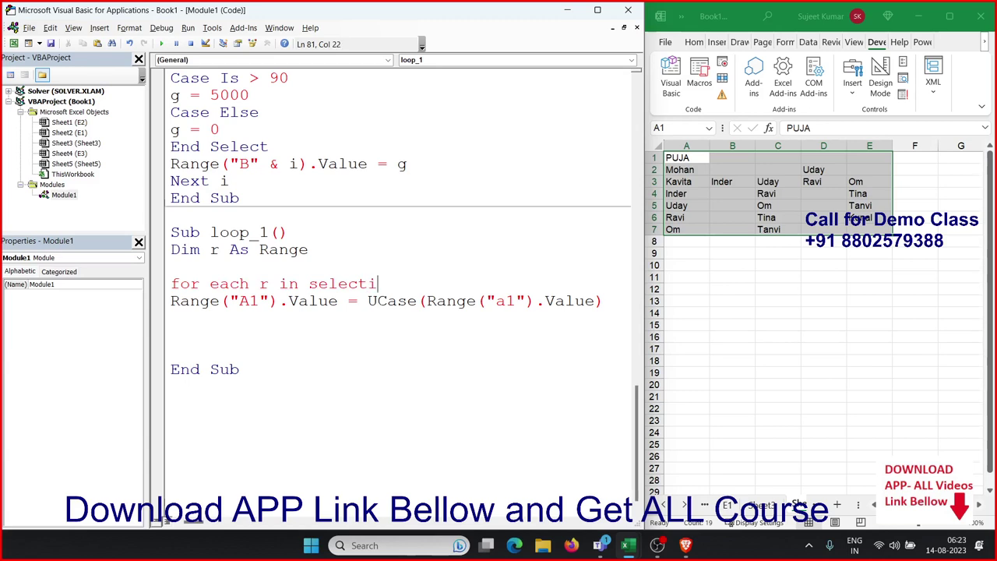
pyautogui.write('on')
pyautogui.press('Down')
pyautogui.click(201, 251)
pyautogui.click(201, 285)
pyautogui.doubleClick(229, 285)
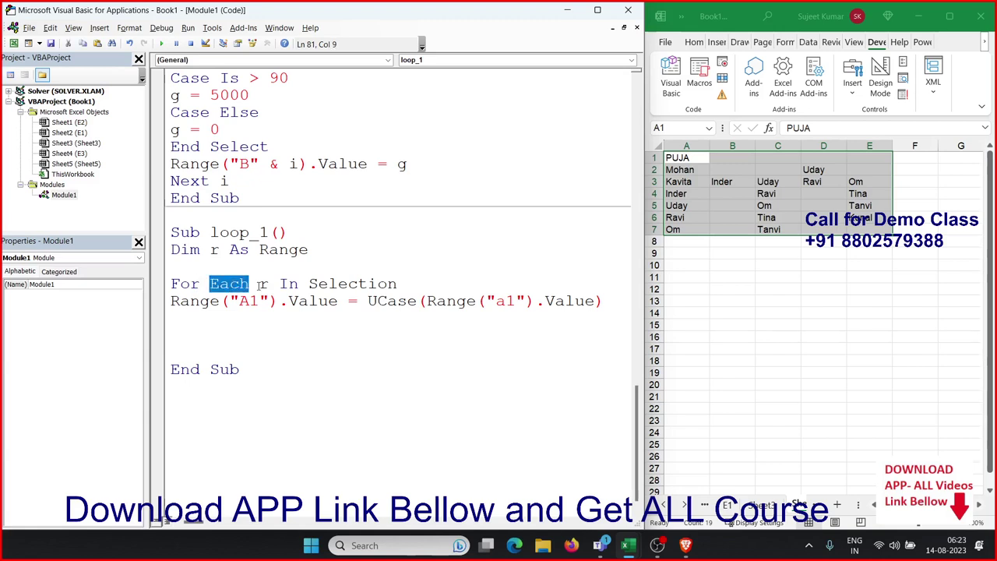
pyautogui.doubleClick(263, 285)
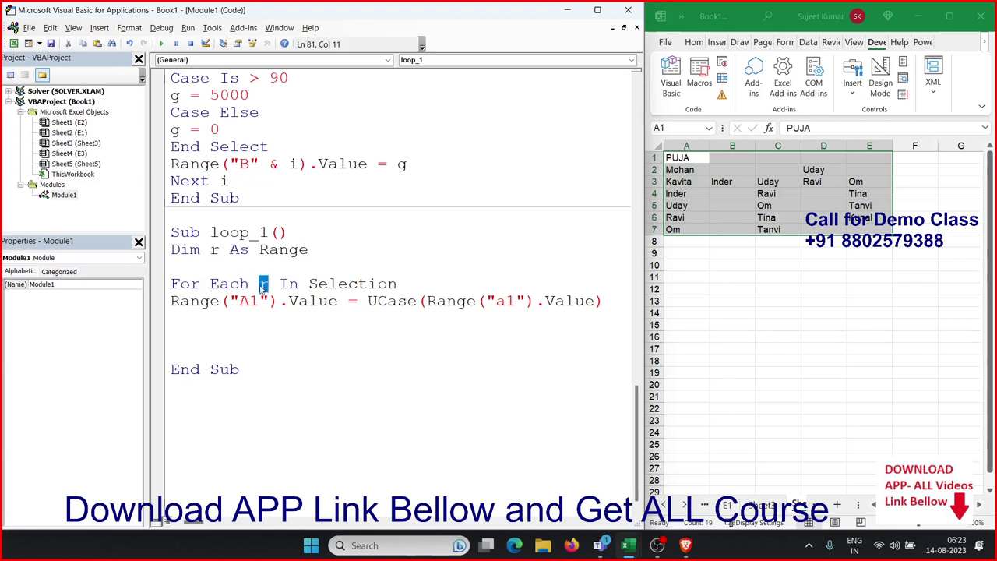
pyautogui.doubleClick(327, 285)
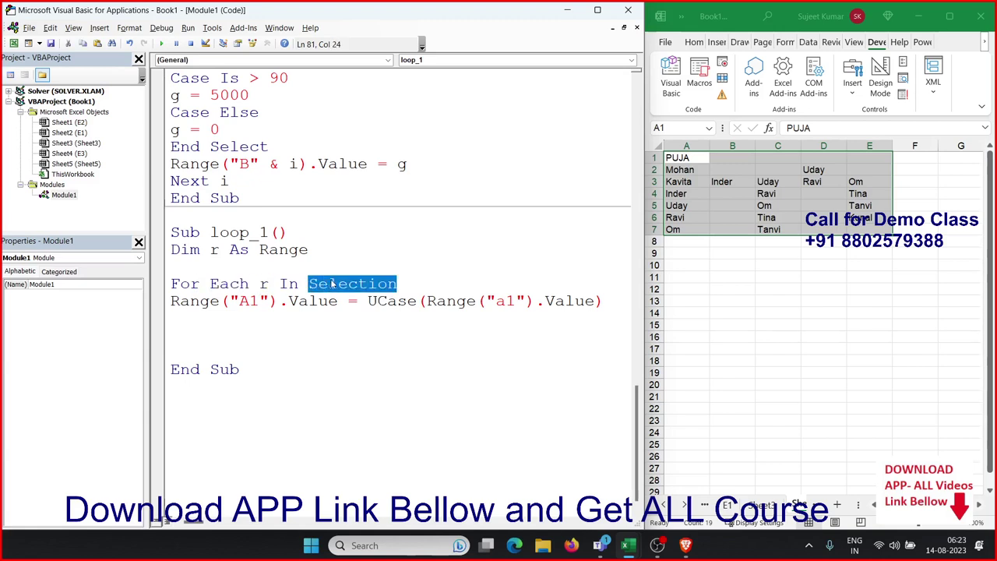
# Replace both Range("A1") references with r, giving r.Value = UCase(r.Value), and close with 'Next r'.
pyautogui.moveTo(278, 302); pyautogui.dragTo(171, 304)
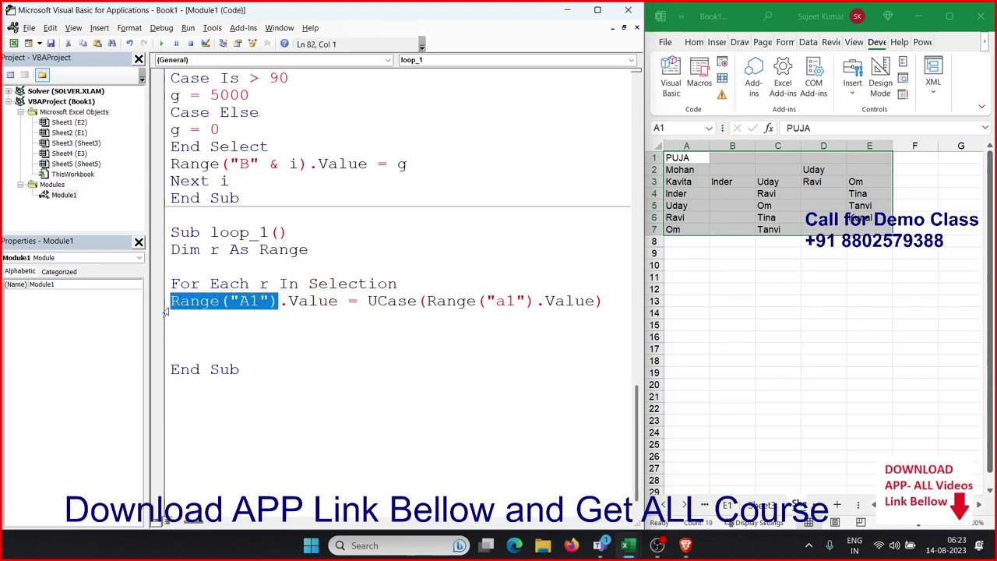
pyautogui.write('r')
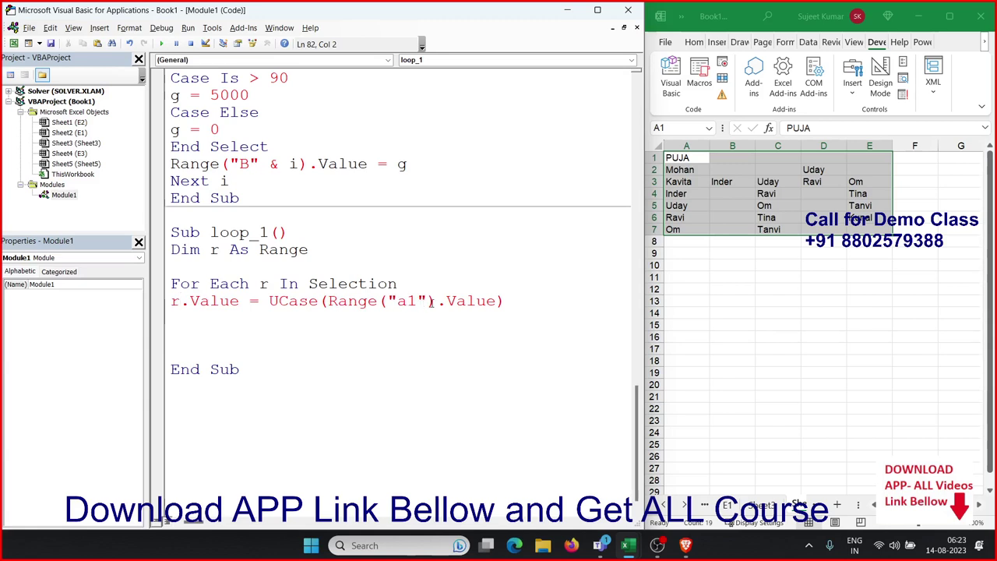
pyautogui.moveTo(434, 302); pyautogui.dragTo(326, 302)
pyautogui.write('r')
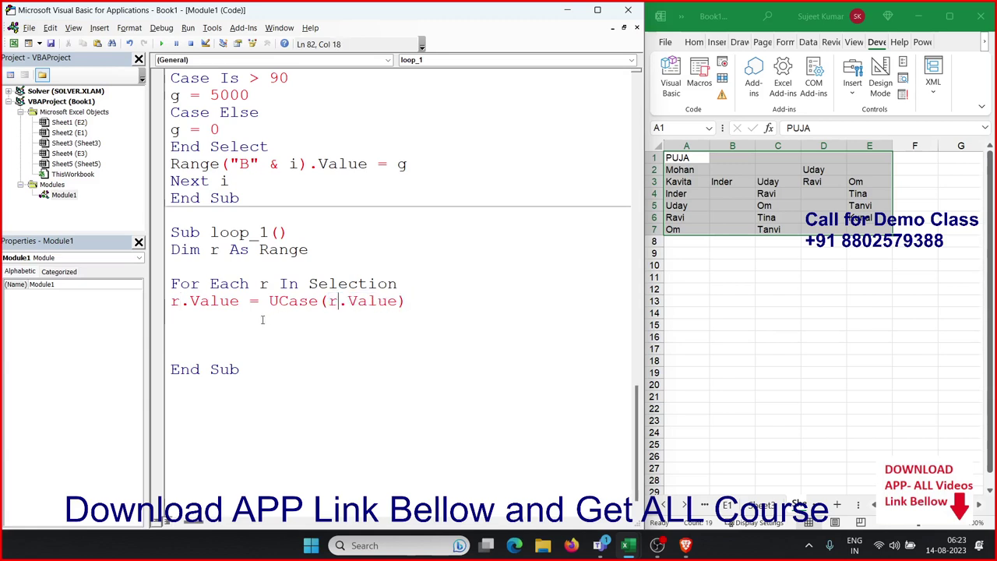
pyautogui.click(257, 320)
pyautogui.write('next ')
pyautogui.write('r')
pyautogui.press('Return')
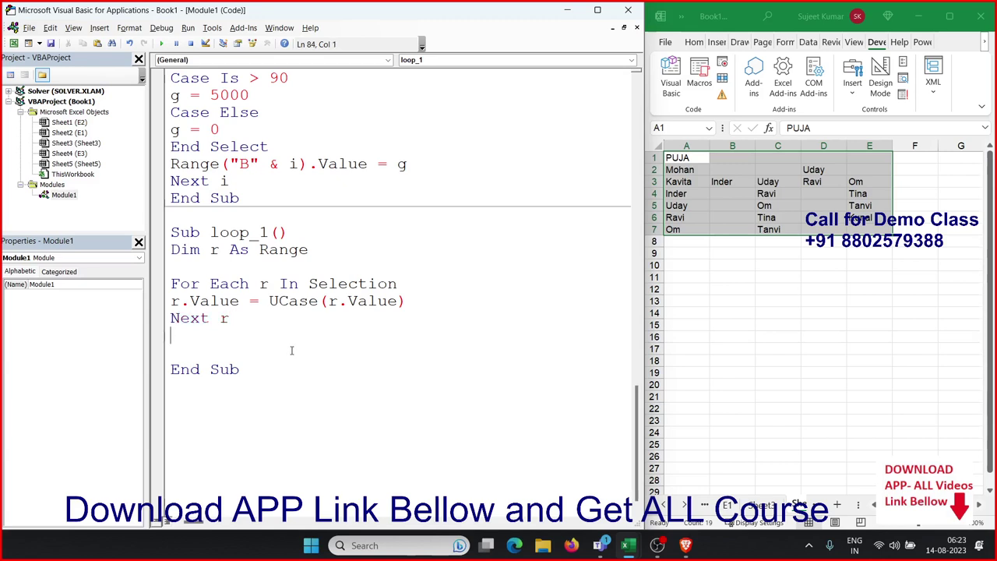
pyautogui.click(368, 287)
pyautogui.click(279, 284)
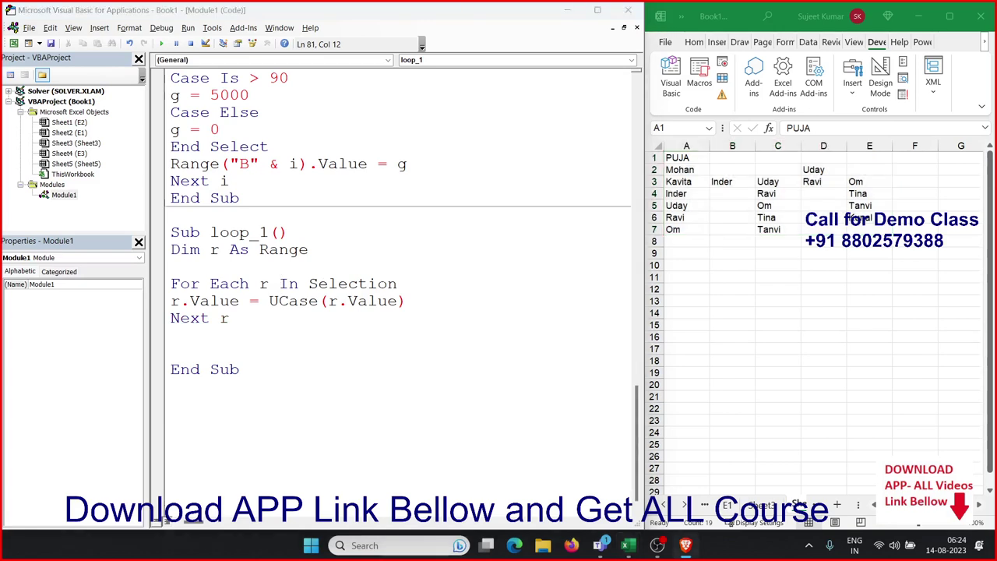
# Step through loop_1 with F8 until the first selected name turns uppercase.
pyautogui.click(240, 301)
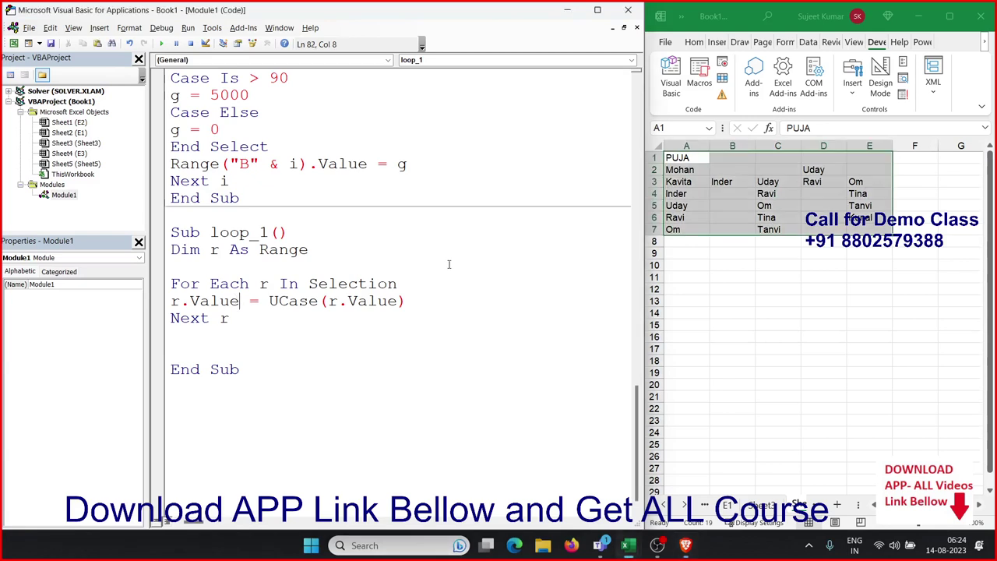
pyautogui.press('F8')
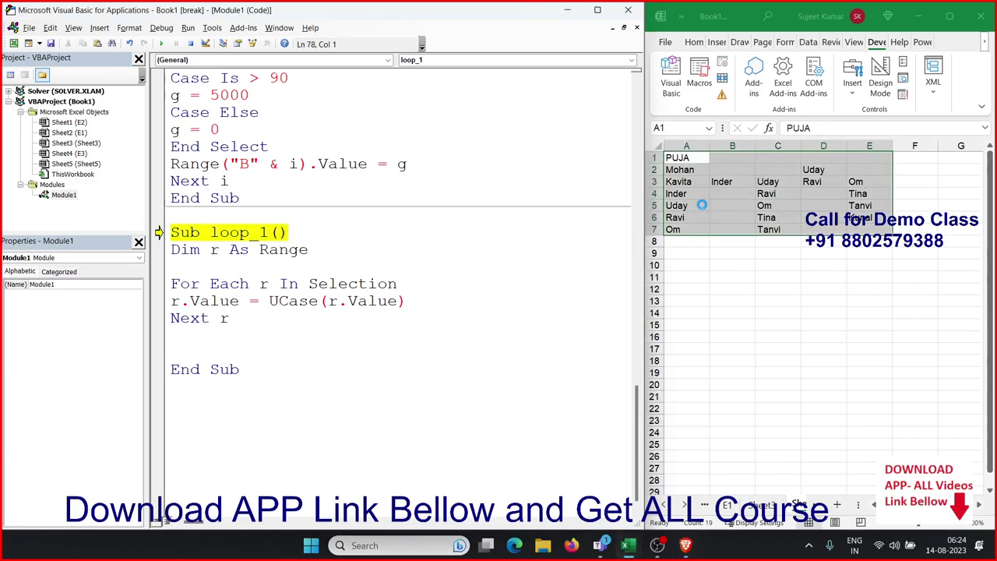
pyautogui.press('F8')
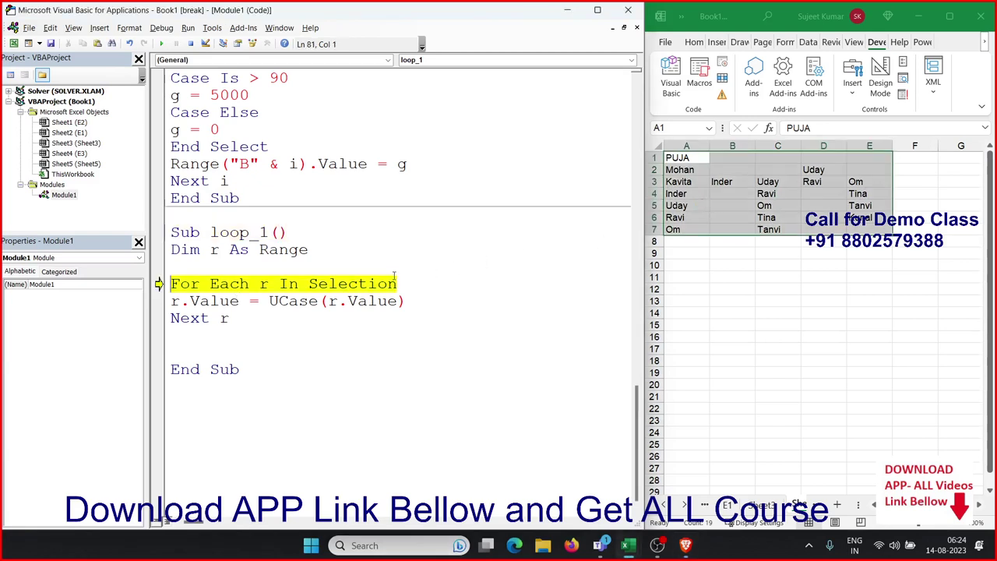
pyautogui.press('F8')
pyautogui.moveTo(264, 284)
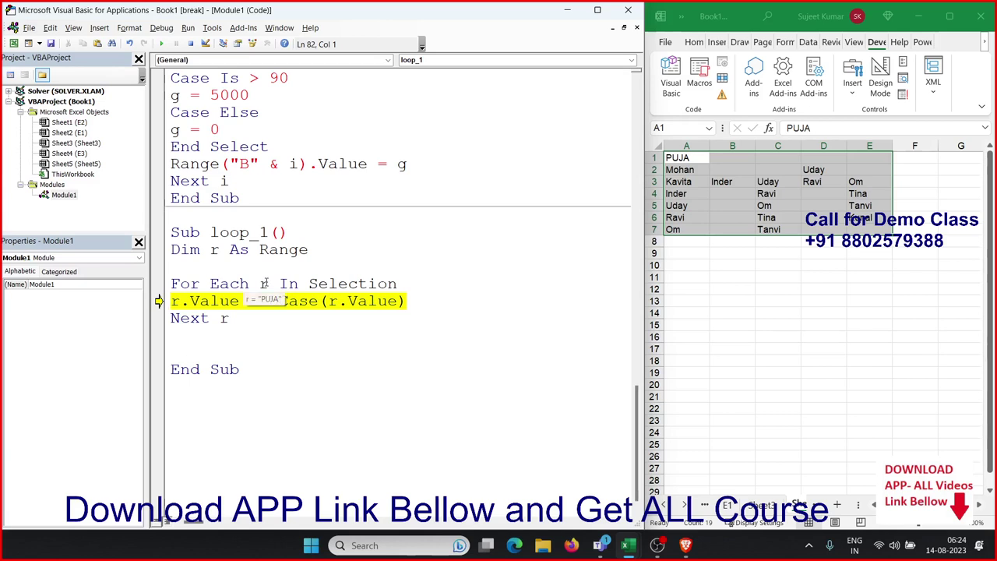
pyautogui.press('F8')
pyautogui.press('F8')
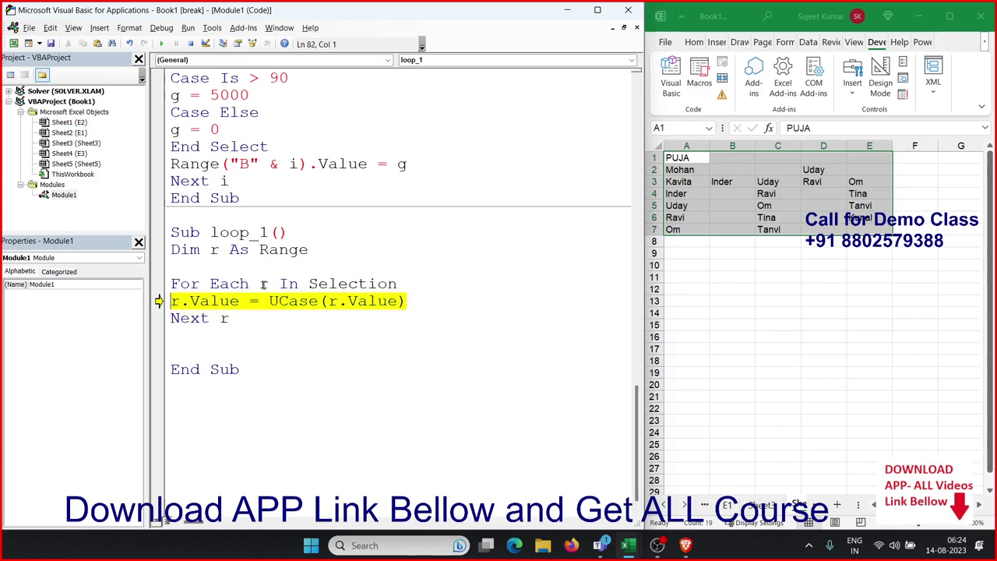
pyautogui.press('F8')
pyautogui.press('F8')
pyautogui.press('F8')
pyautogui.press('F8')
pyautogui.press('F8')
pyautogui.press('F8')
pyautogui.press('F8')
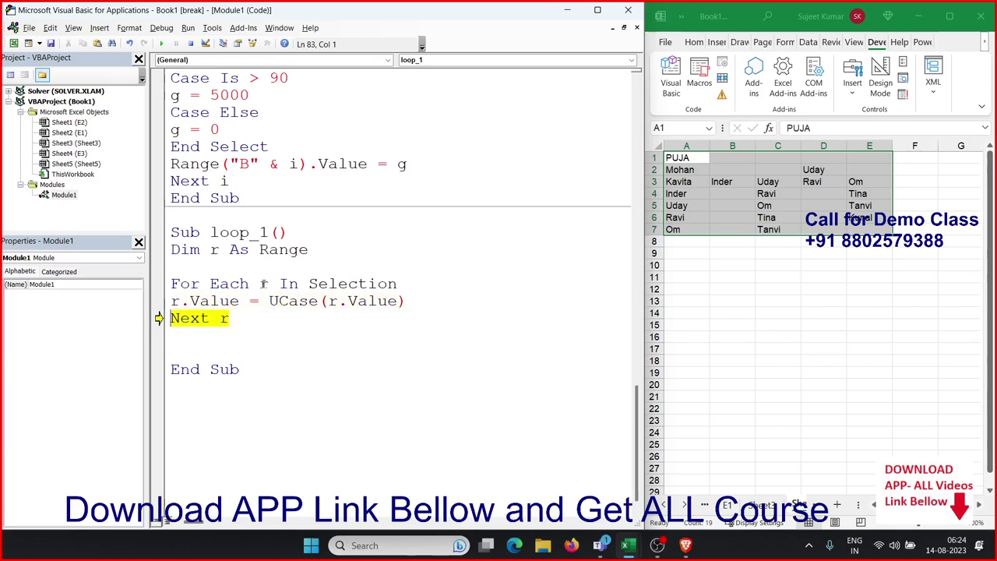
pyautogui.press('F8')
pyautogui.press('F8')
pyautogui.press('F8')
pyautogui.press('F8')
pyautogui.press('F8')
pyautogui.press('F8')
# Keep stepping to uppercase further names such as Uday in D2, then reset the macro.
pyautogui.press('F8')
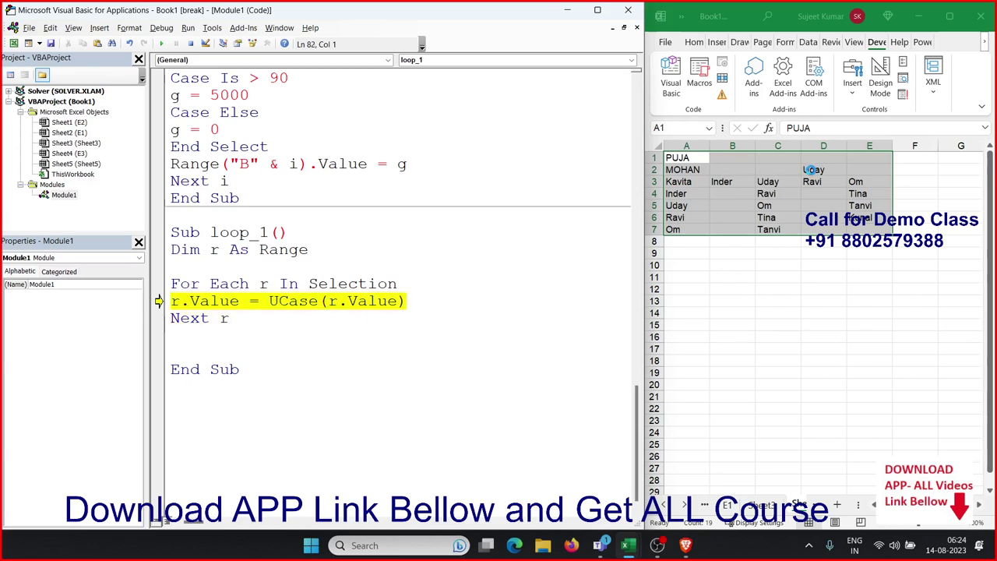
pyautogui.press('F8')
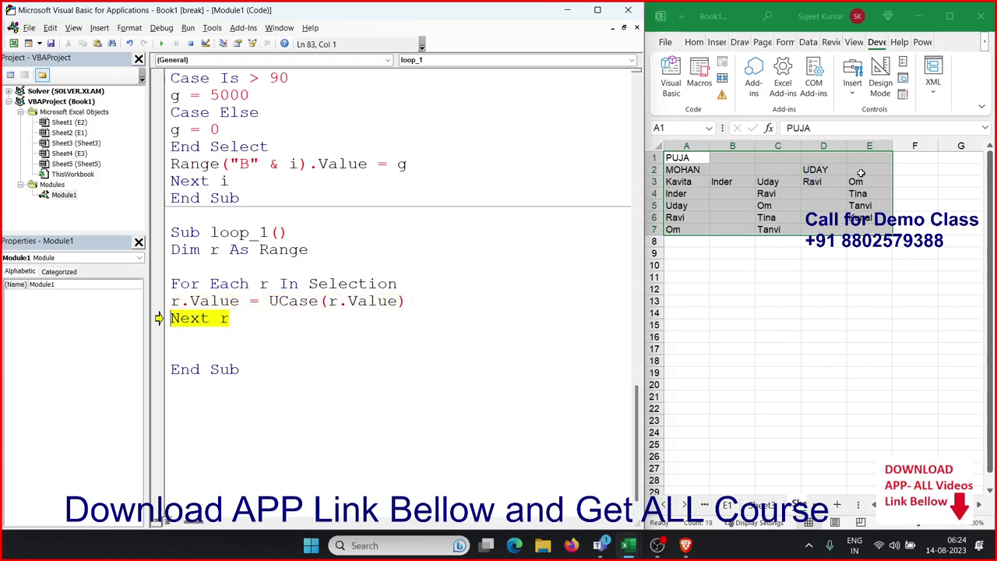
pyautogui.press('F8')
pyautogui.press('F8')
pyautogui.press('F8')
pyautogui.press('F8')
pyautogui.press('F8')
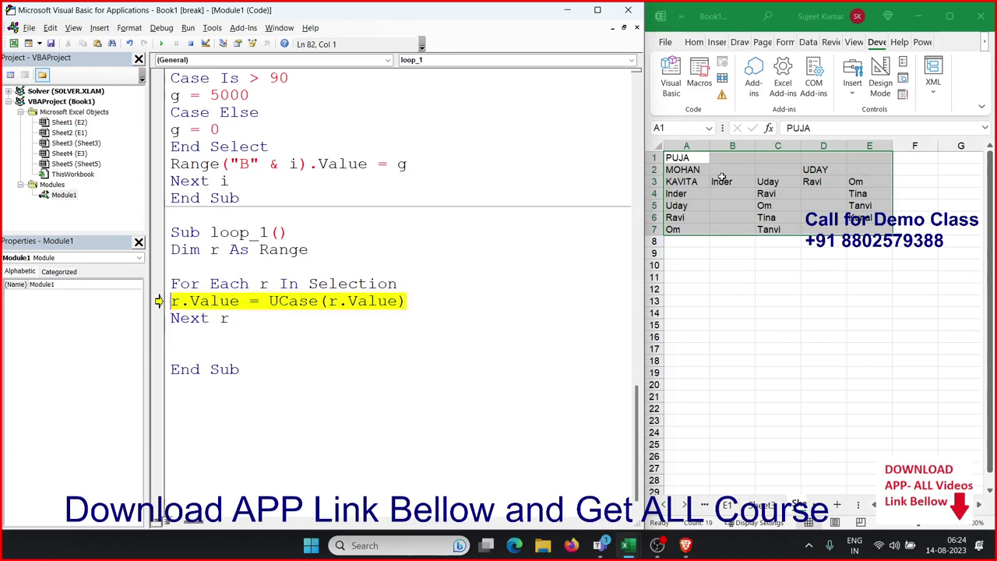
pyautogui.press('F8')
pyautogui.press('F8')
pyautogui.press('F8')
pyautogui.press('F8')
pyautogui.press('F8')
pyautogui.press('F8')
pyautogui.press('F8')
pyautogui.press('F8')
pyautogui.press('F8')
pyautogui.press('F8')
pyautogui.press('F8')
pyautogui.press('F8')
pyautogui.press('F8')
pyautogui.press('F8')
pyautogui.press('F8')
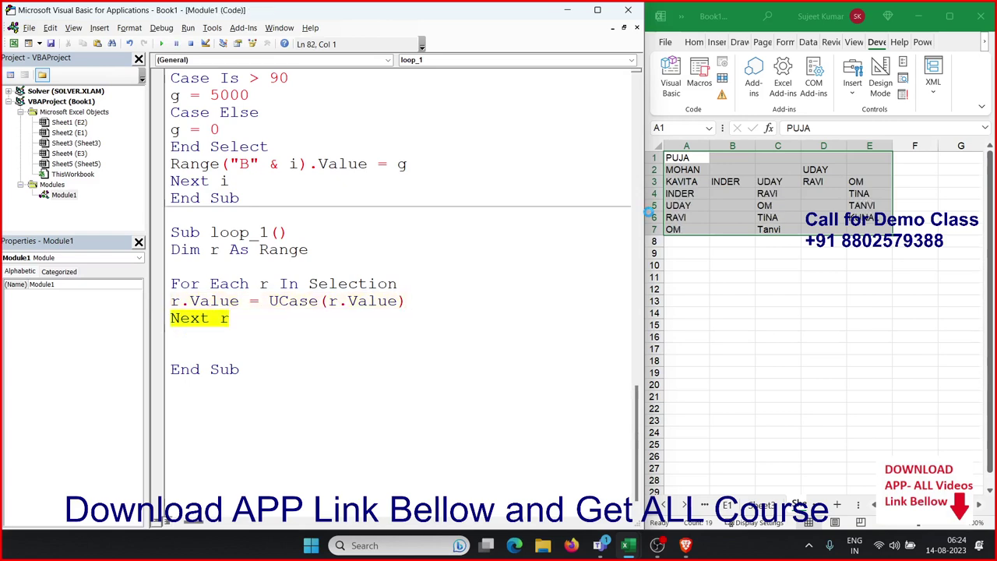
pyautogui.press('F8')
pyautogui.press('F8')
pyautogui.press('F8')
pyautogui.press('F8')
pyautogui.press('F8')
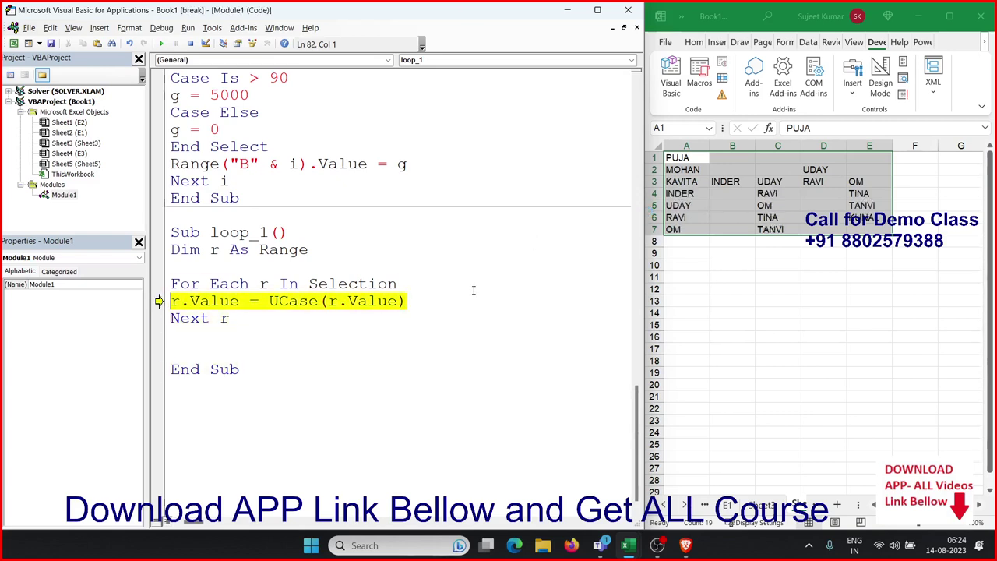
pyautogui.click(448, 302)
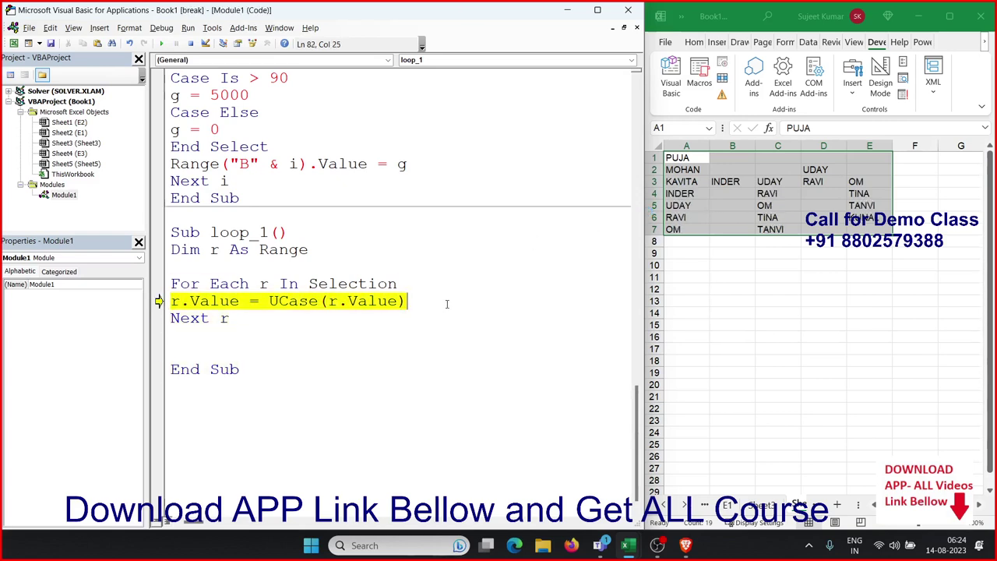
pyautogui.click(190, 44)
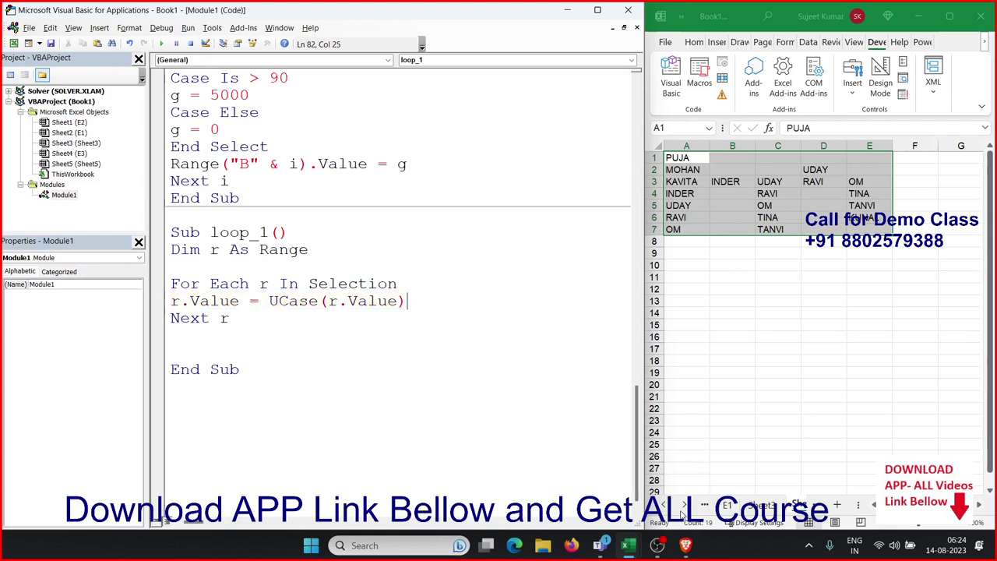
# Insert a new worksheet and enter =RANDBETWEEN(10,90) in A1.
pyautogui.click(683, 508)
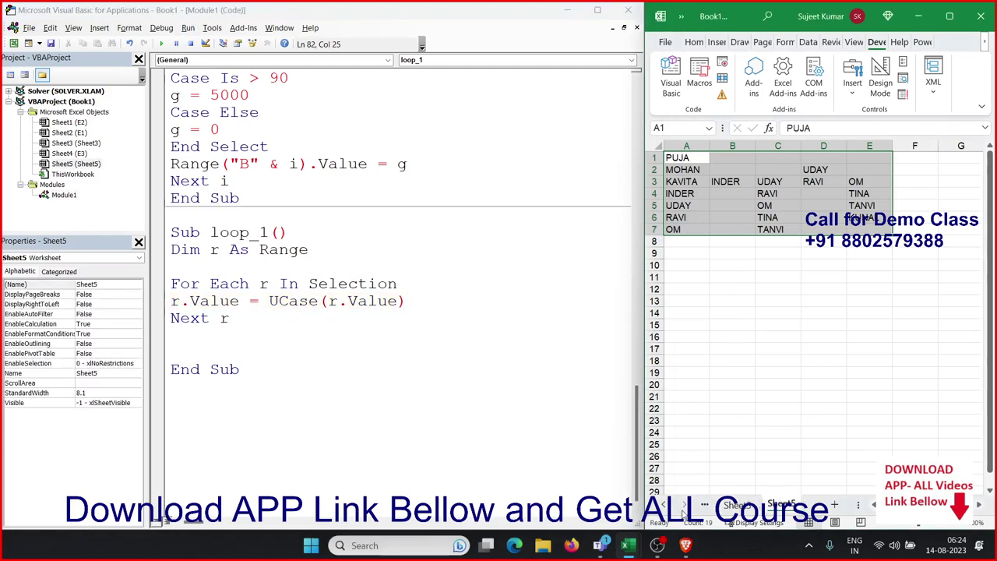
pyautogui.click(834, 504)
pyautogui.write('=ra')
pyautogui.press('Down')
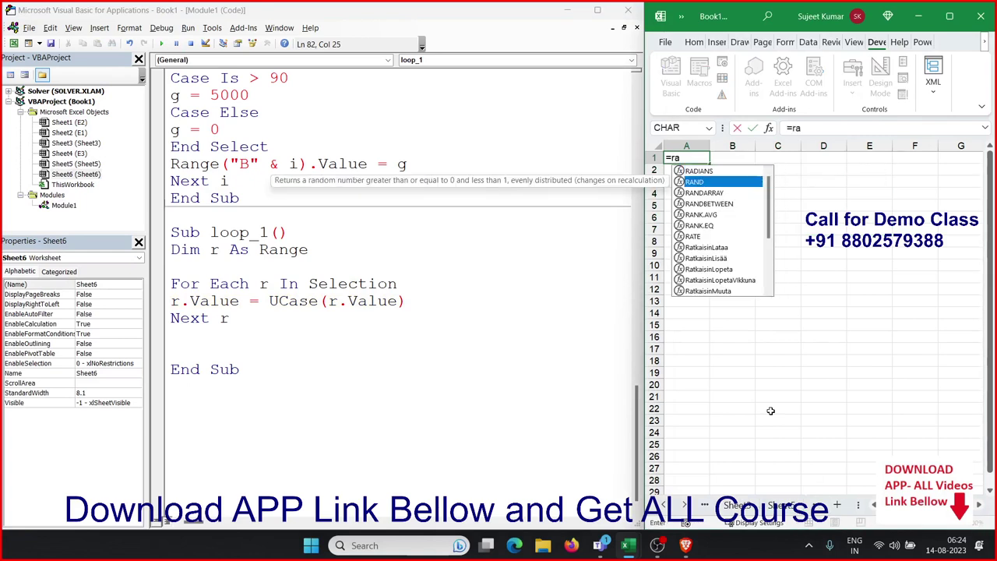
pyautogui.press('Down')
pyautogui.press('Down')
pyautogui.press('Tab')
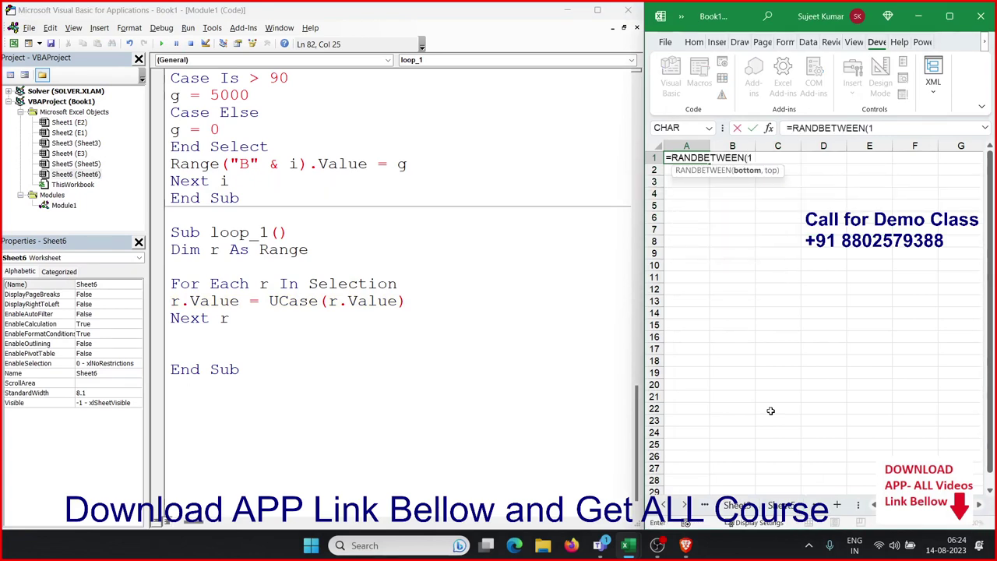
pyautogui.write('0,90')
pyautogui.press('Return')
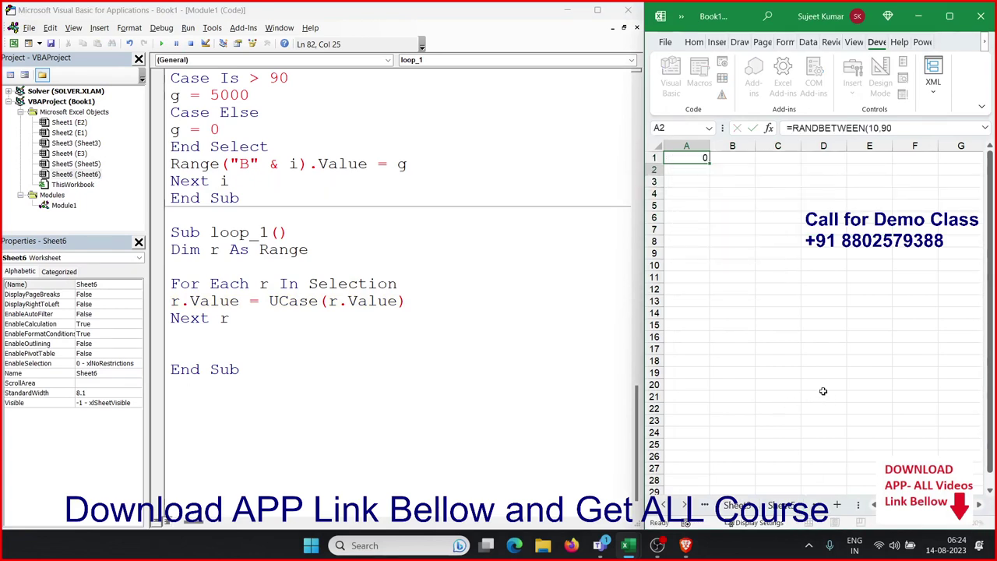
# Fill A1:F16 with the RANDBETWEEN formula, then copy and paste the results as fixed values.
pyautogui.moveTo(701, 164)
pyautogui.mouseDown()
pyautogui.moveTo(900, 247)
pyautogui.moveTo(918, 332)
pyautogui.mouseUp()
pyautogui.hotkey('ctrl', 'Return')
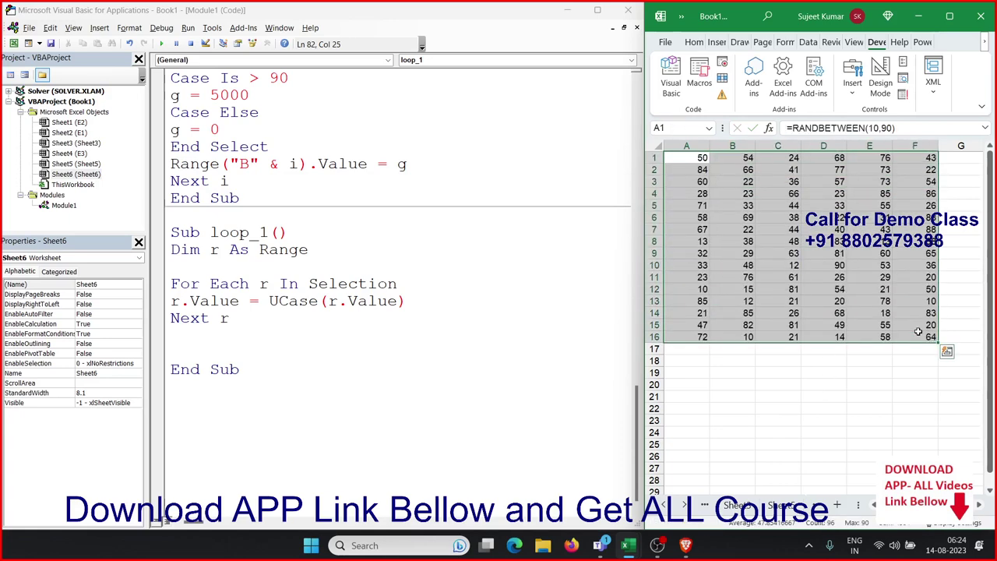
pyautogui.hotkey('ctrl', 'c')
pyautogui.rightClick(918, 331)
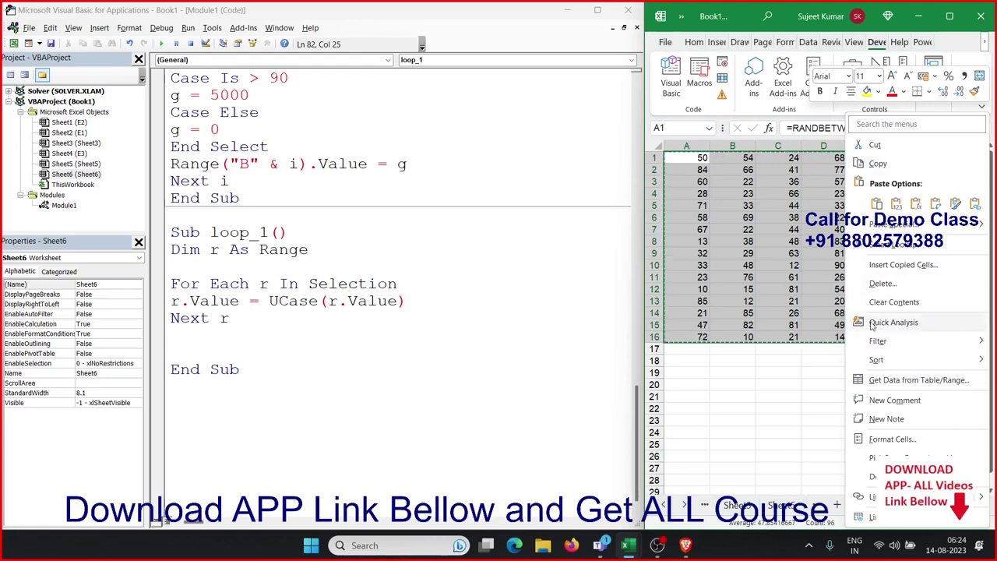
pyautogui.click(900, 208)
pyautogui.click(829, 219)
pyautogui.press('Escape')
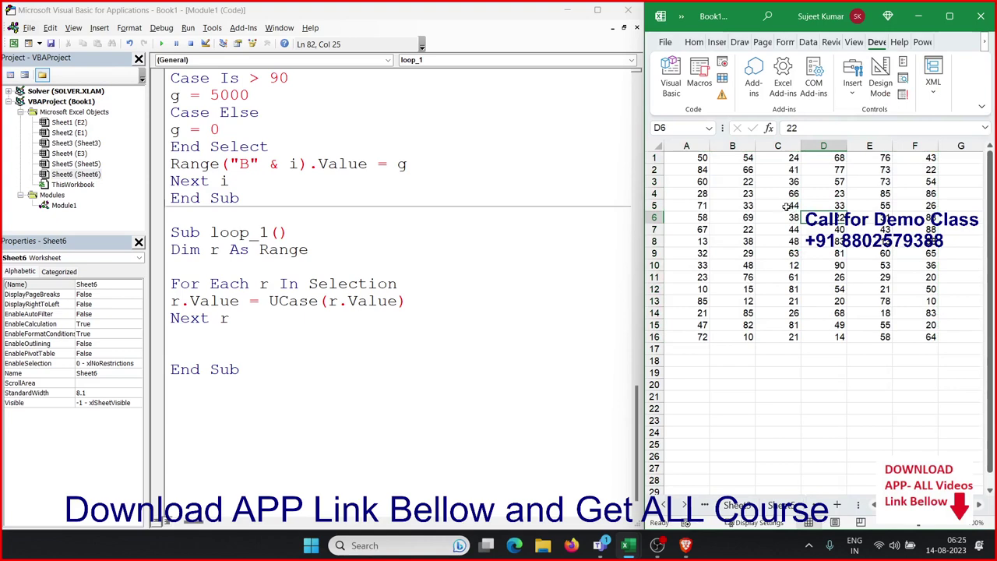
pyautogui.moveTo(727, 174); pyautogui.dragTo(884, 243)
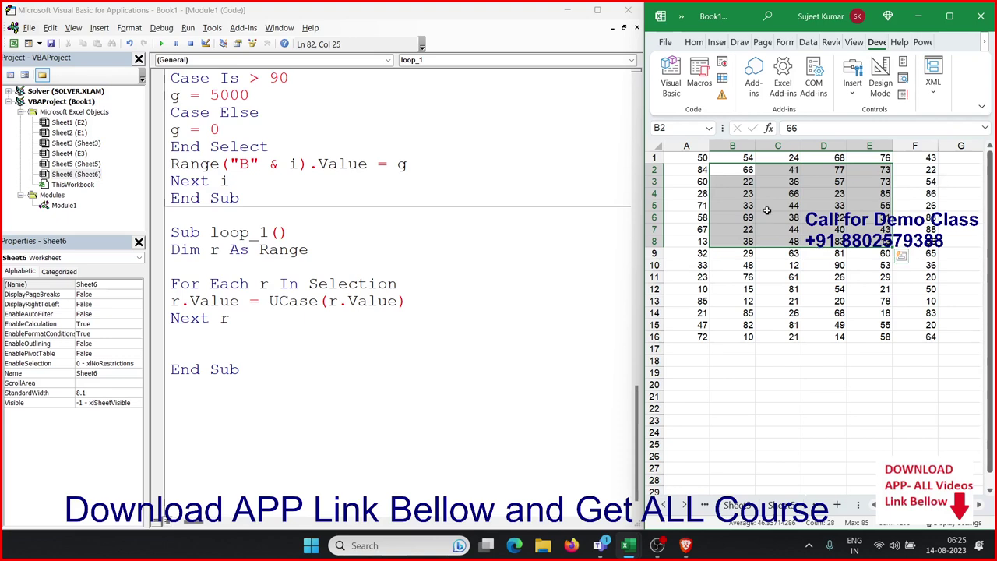
# Select B2:E10 in Excel, then add blank lines below the last End Sub in Module1.
pyautogui.click(732, 170)
pyautogui.moveTo(731, 168); pyautogui.dragTo(873, 264)
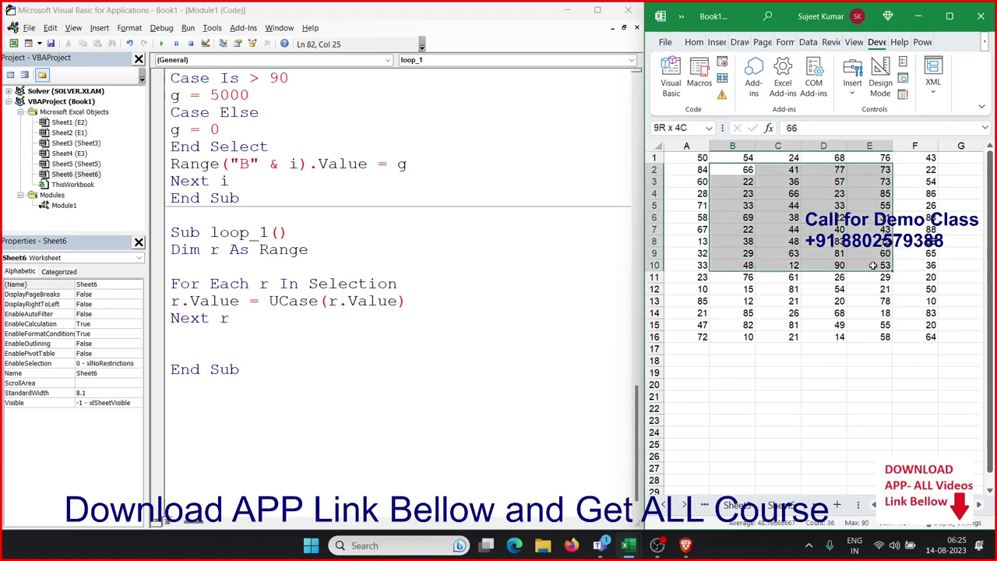
pyautogui.click(274, 388)
pyautogui.press('Return')
pyautogui.press('Return')
pyautogui.press('Return')
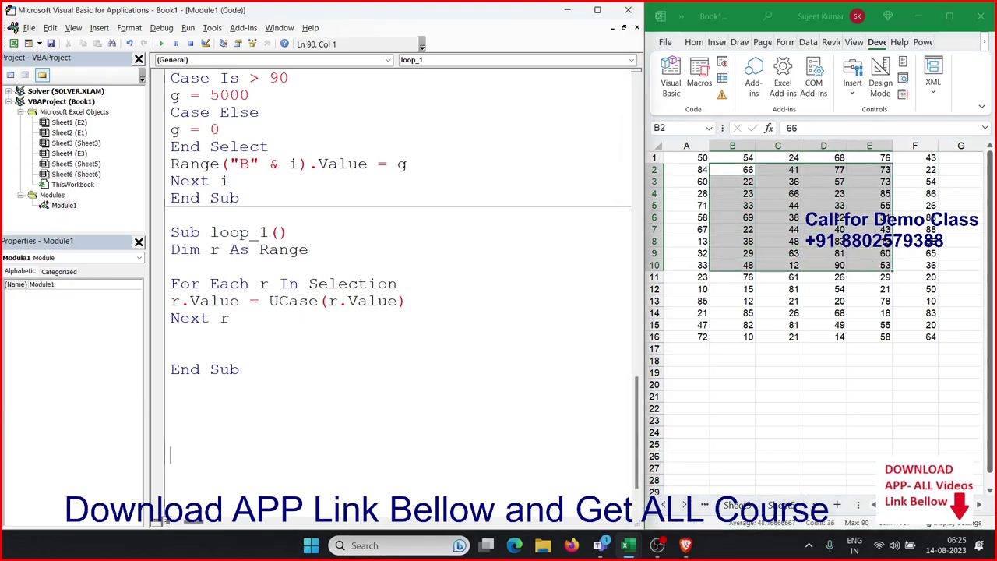
pyautogui.press('Return')
pyautogui.press('Return')
pyautogui.press('Return')
pyautogui.scroll(1, 219, 300)
pyautogui.click(180, 263)
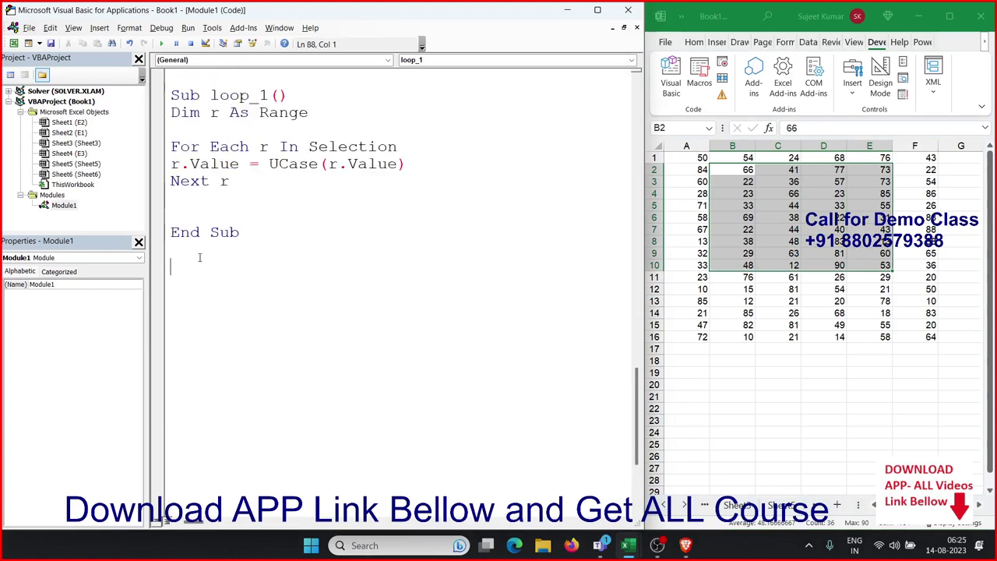
# Start Sub loop_2() and declare r as Range.
pyautogui.write('su')
pyautogui.write('b ')
pyautogui.write('loop')
pyautogui.write('_2')
pyautogui.write('()')
pyautogui.press('Return')
pyautogui.press('Return')
pyautogui.press('Return')
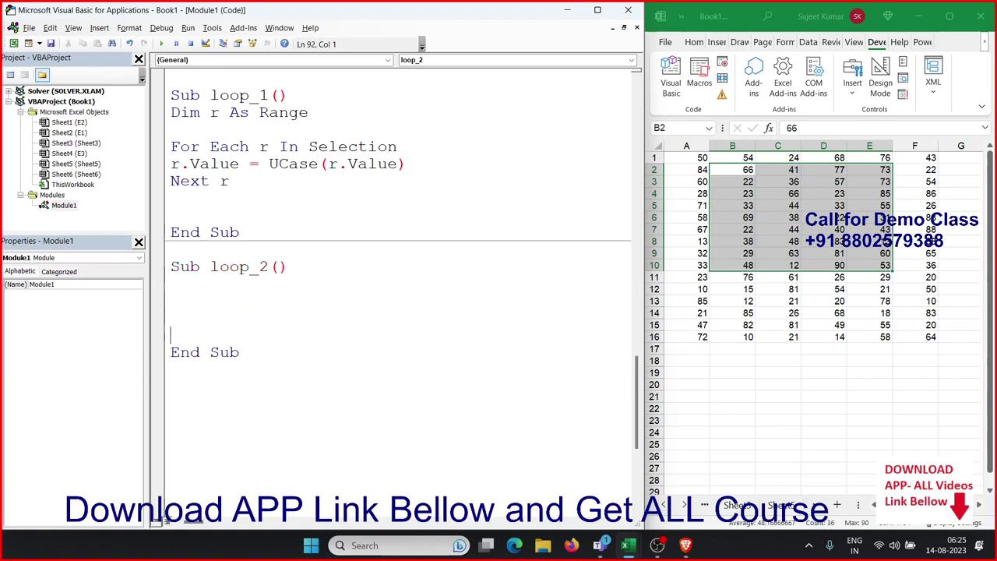
pyautogui.press('Up')
pyautogui.press('Up')
pyautogui.write('di')
pyautogui.write('m r as a')
pyautogui.press('BackSpace')
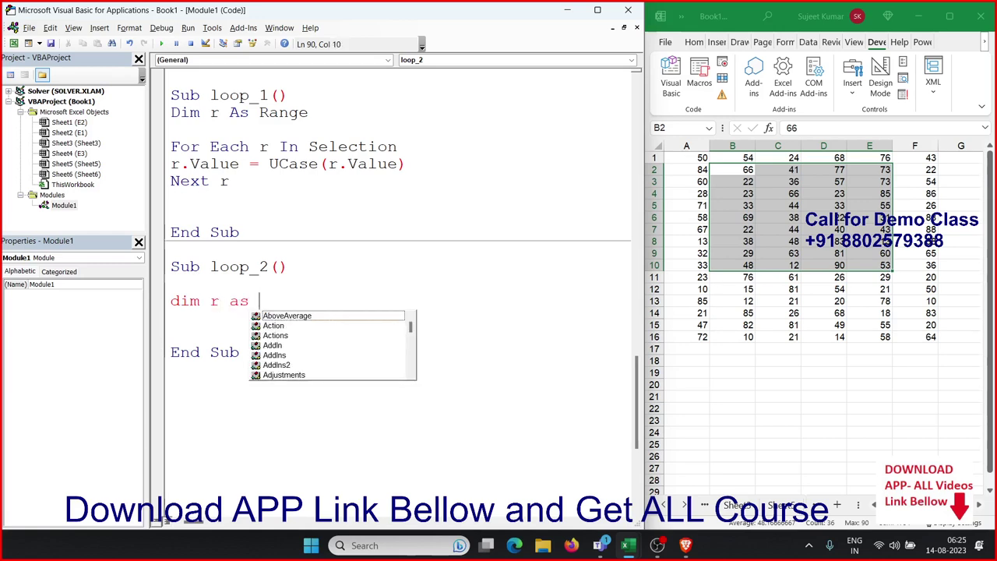
pyautogui.write('ra')
pyautogui.press('Return')
pyautogui.press('Return')
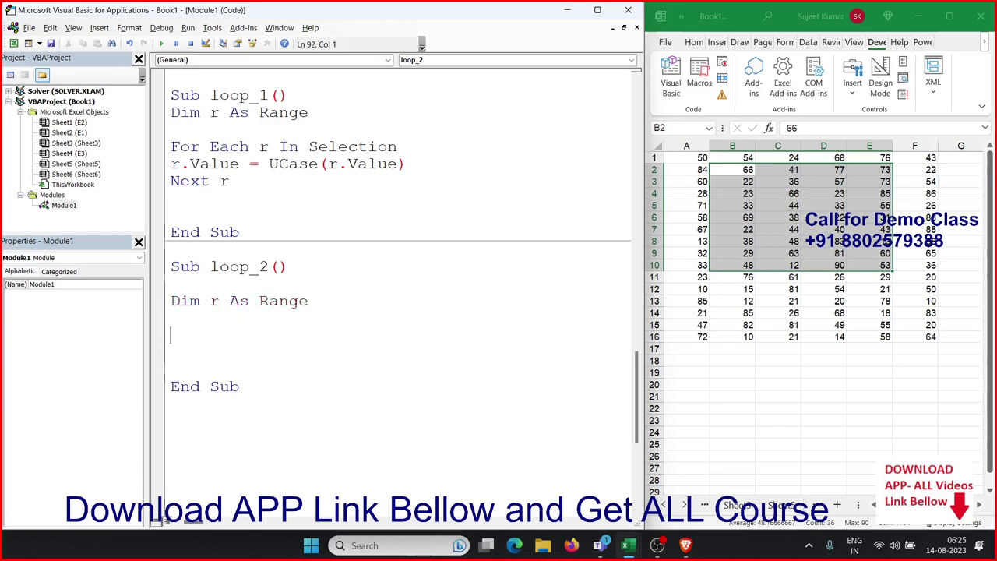
# Add a For Each r In Selection loop closed with Next i.
pyautogui.write('for ea')
pyautogui.write('ch r in')
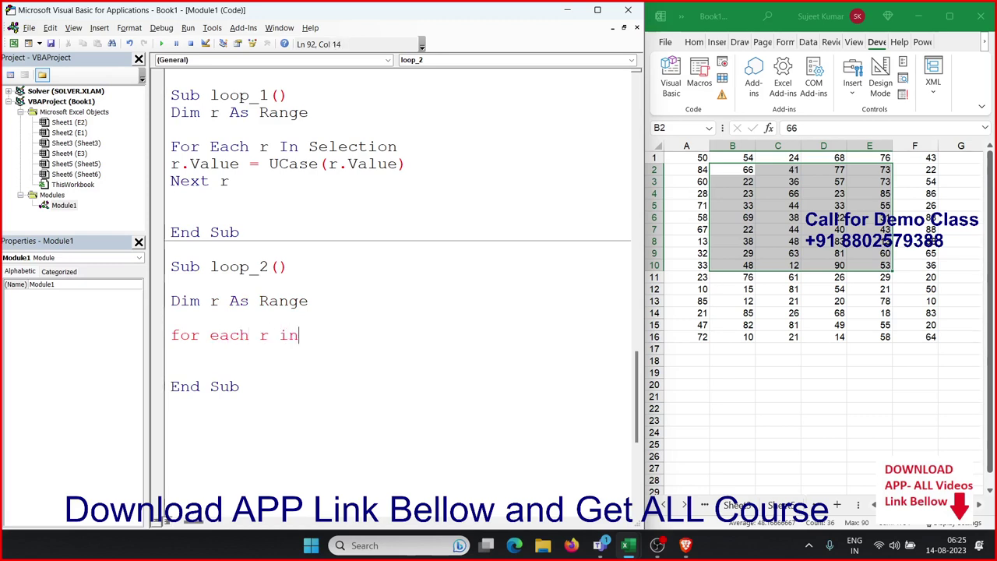
pyautogui.write(' select')
pyautogui.write('io')
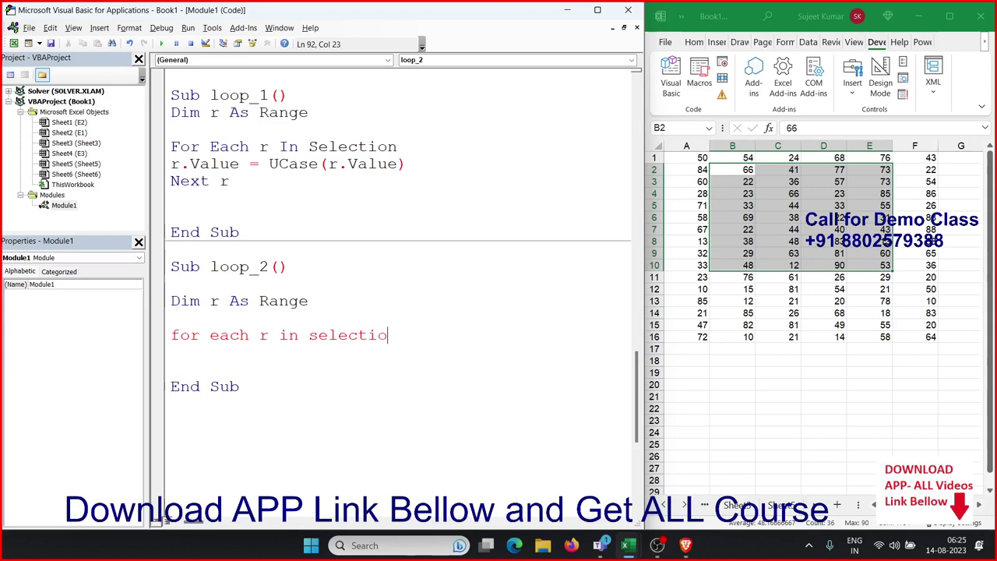
pyautogui.write('n')
pyautogui.press('Return')
pyautogui.press('Return')
pyautogui.press('Return')
pyautogui.press('Return')
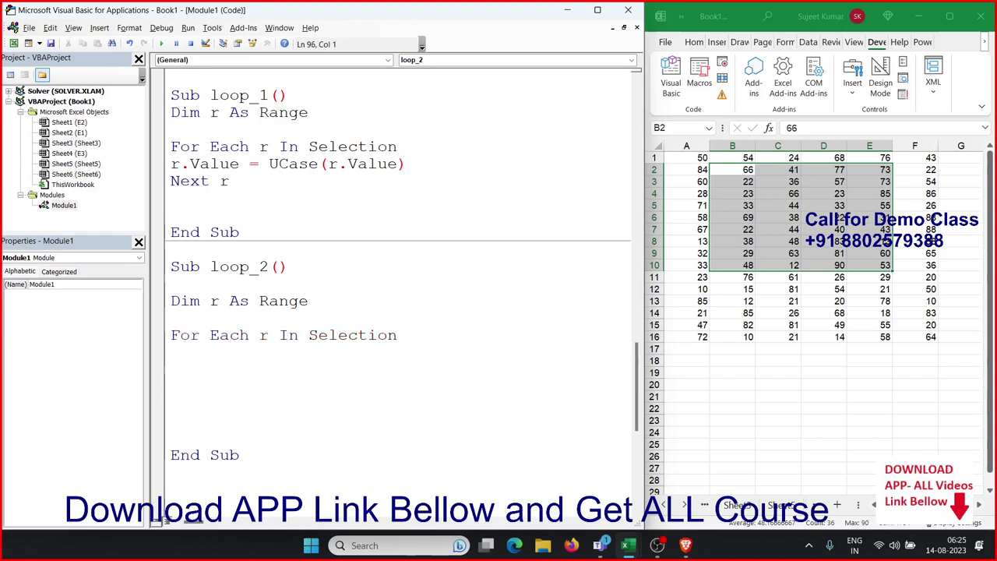
pyautogui.write('b')
pyautogui.press('BackSpace')
pyautogui.write('next ')
pyautogui.write('i')
# Inside the loop, add the condition If r.Value > 50 Then.
pyautogui.click(171, 385)
pyautogui.write('if r')
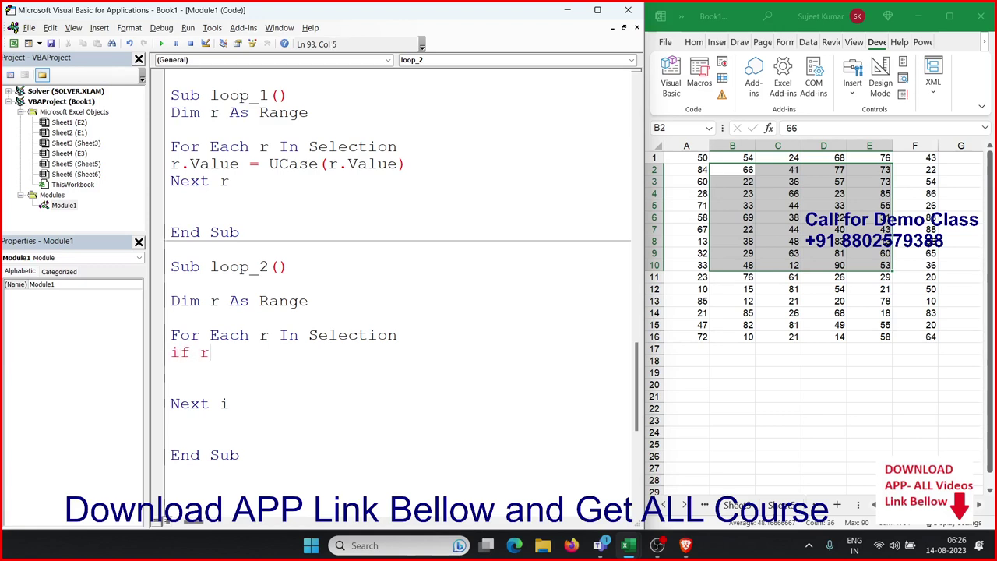
pyautogui.write('.v')
pyautogui.press('Tab')
pyautogui.write('>')
pyautogui.write('50')
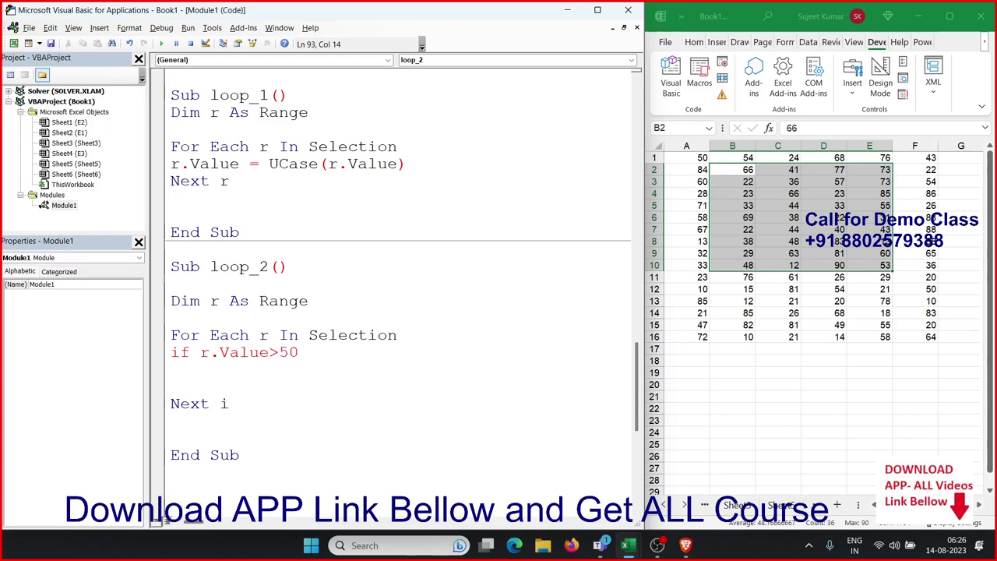
pyautogui.write(' then')
pyautogui.press('Return')
# Set r.Interior.Color = vbRed and close the block with End If.
pyautogui.write('r')
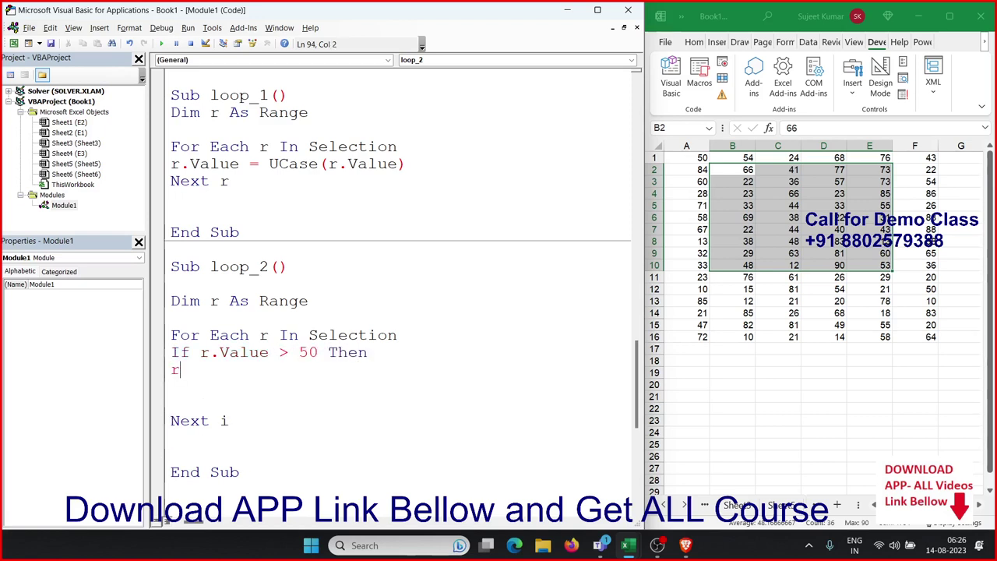
pyautogui.write('.in')
pyautogui.press('Down')
pyautogui.press('Down')
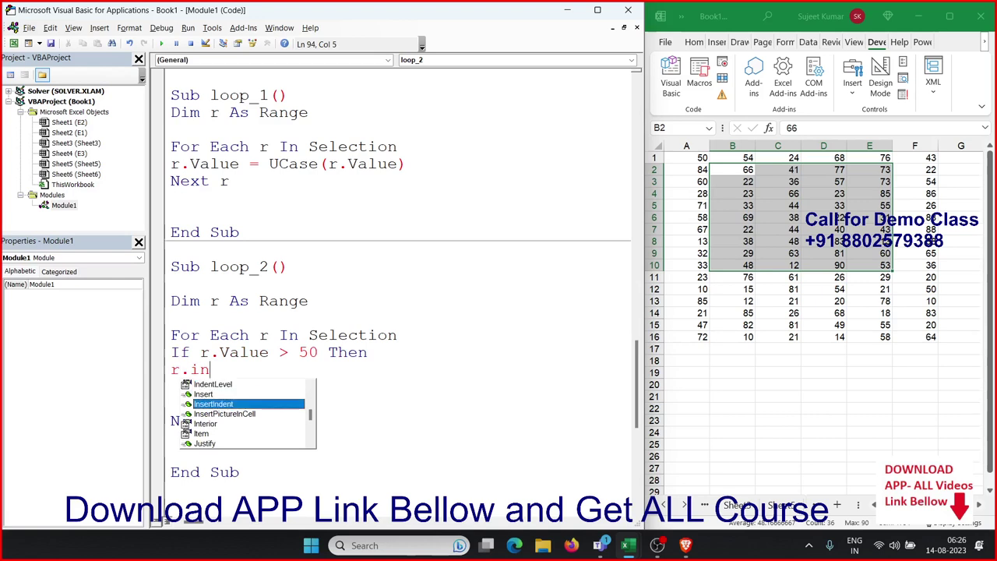
pyautogui.press('Down')
pyautogui.press('Down')
pyautogui.press('Tab')
pyautogui.write('.')
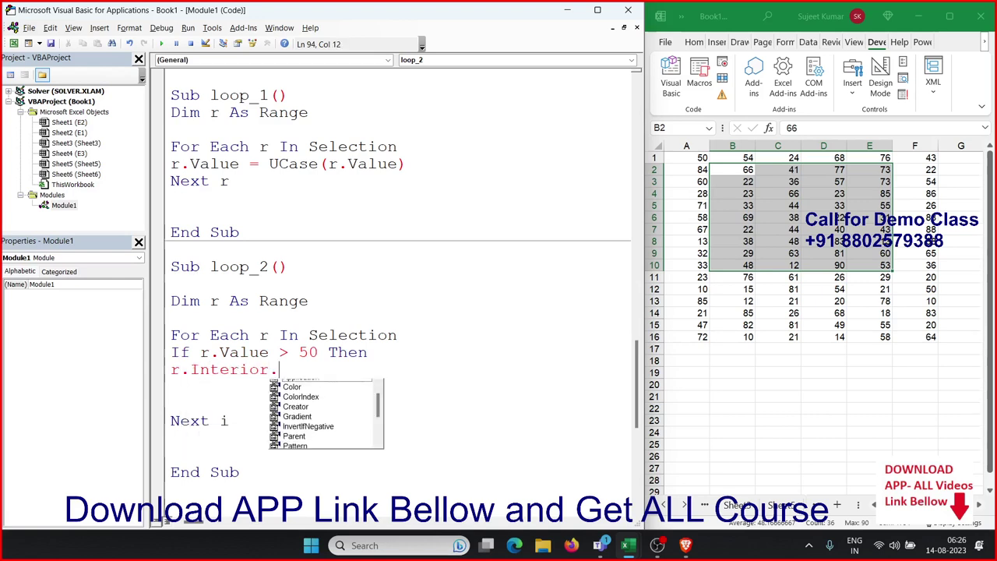
pyautogui.write('co')
pyautogui.press('Tab')
pyautogui.write('=v')
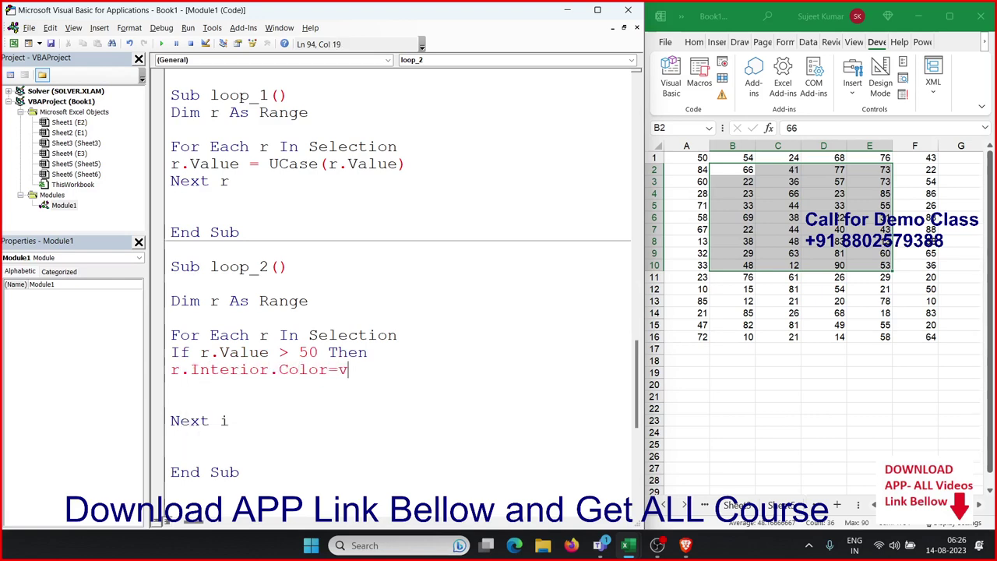
pyautogui.write('bred')
pyautogui.press('Return')
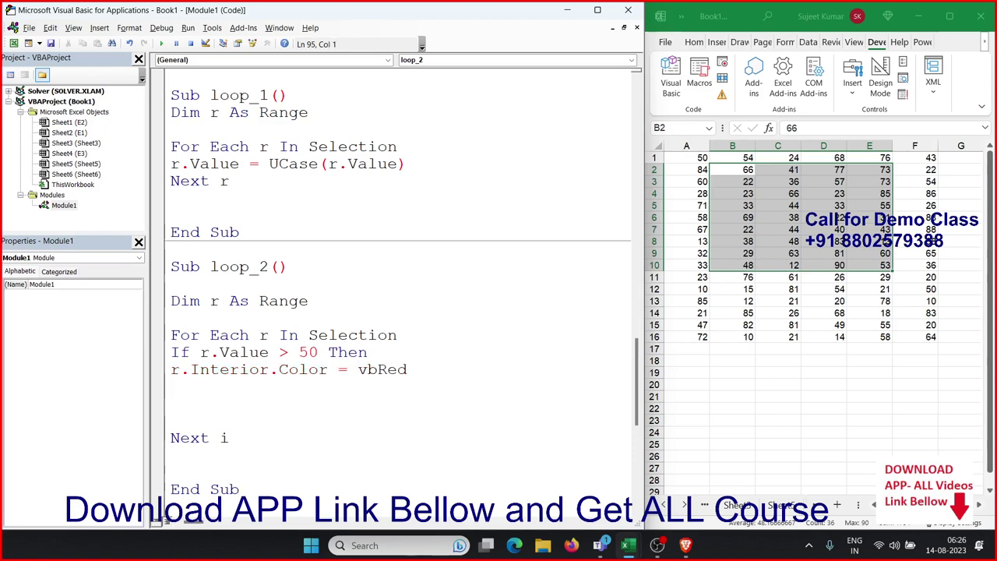
pyautogui.write('end if')
pyautogui.press('Return')
pyautogui.scroll(-2, 375, 229)
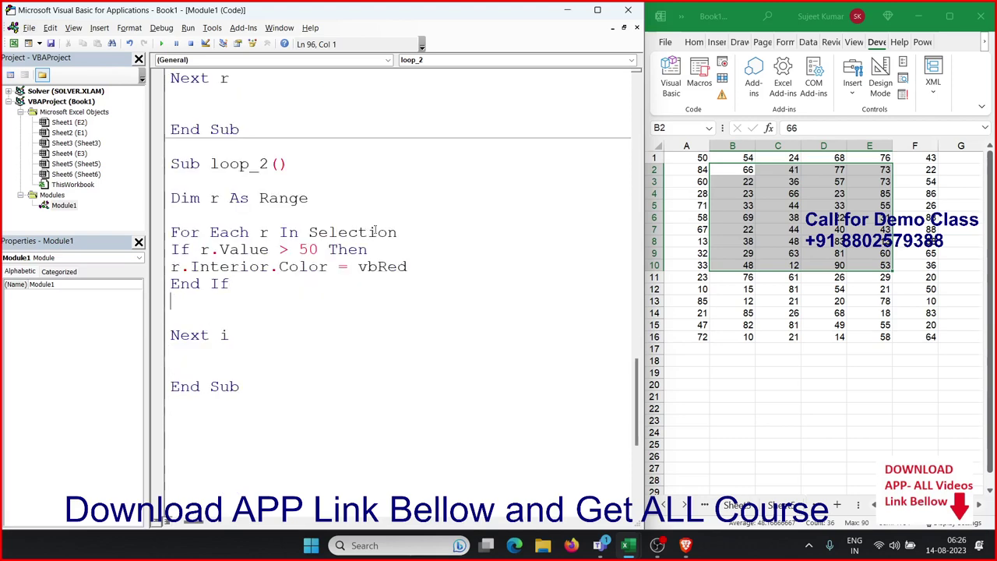
# Run loop_2, fix the compile error by changing Next i to Next r, and continue.
pyautogui.click(162, 44)
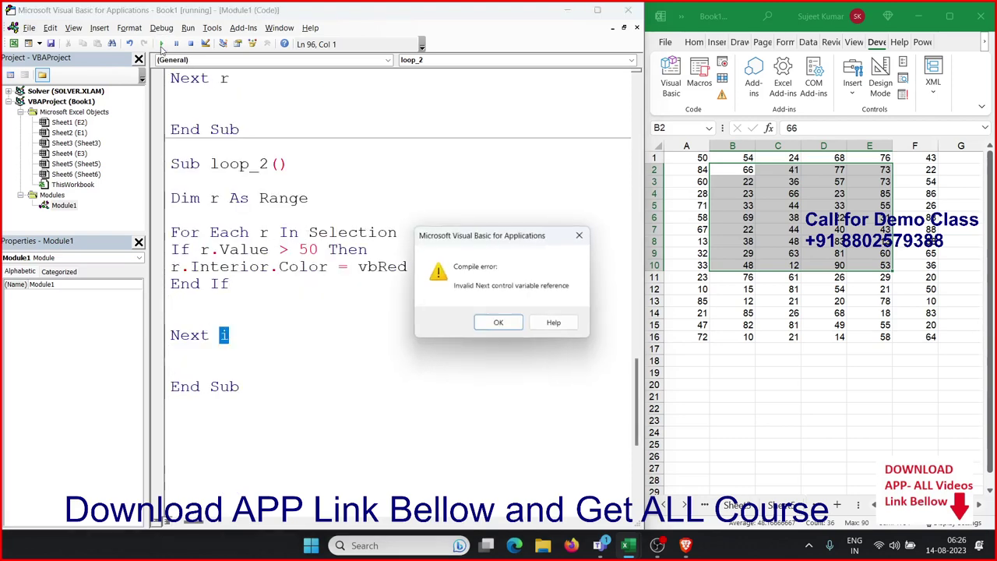
pyautogui.click(500, 324)
pyautogui.click(274, 352)
pyautogui.doubleClick(245, 338)
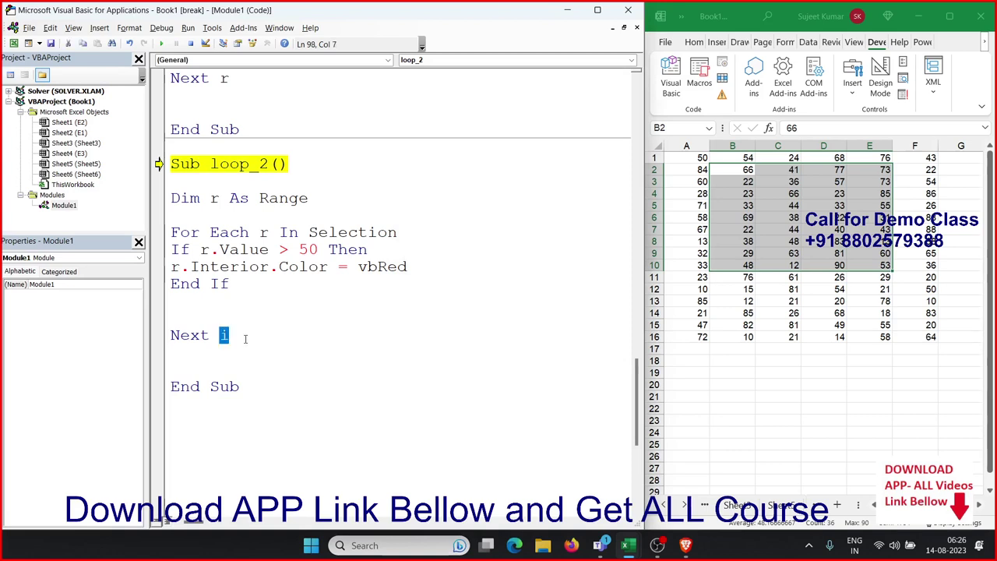
pyautogui.write('r')
pyautogui.click(254, 314)
pyautogui.click(163, 44)
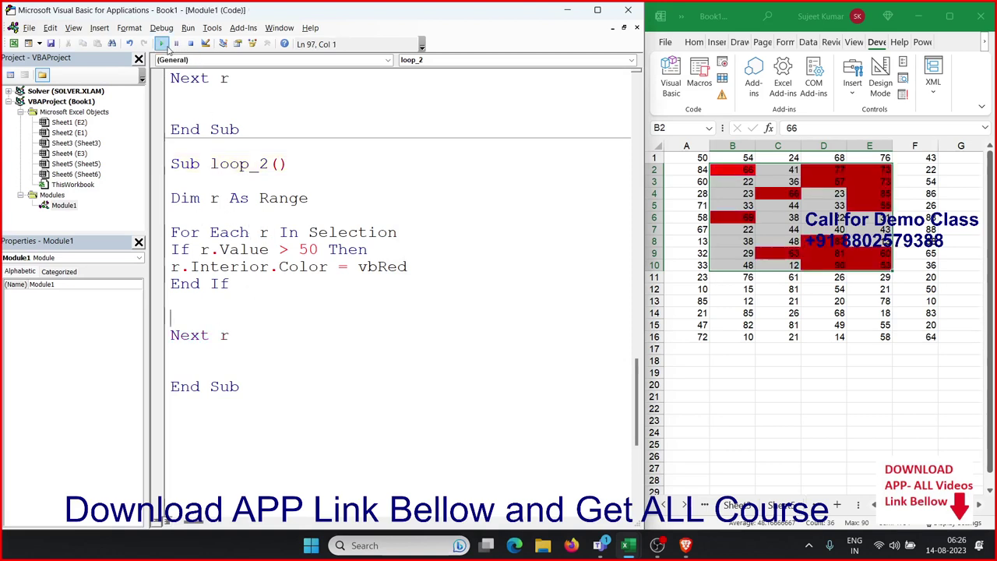
# Replace Selection with Range("A1:F16") in the For Each line, leaving 'Selection as a comment.
pyautogui.click(309, 232)
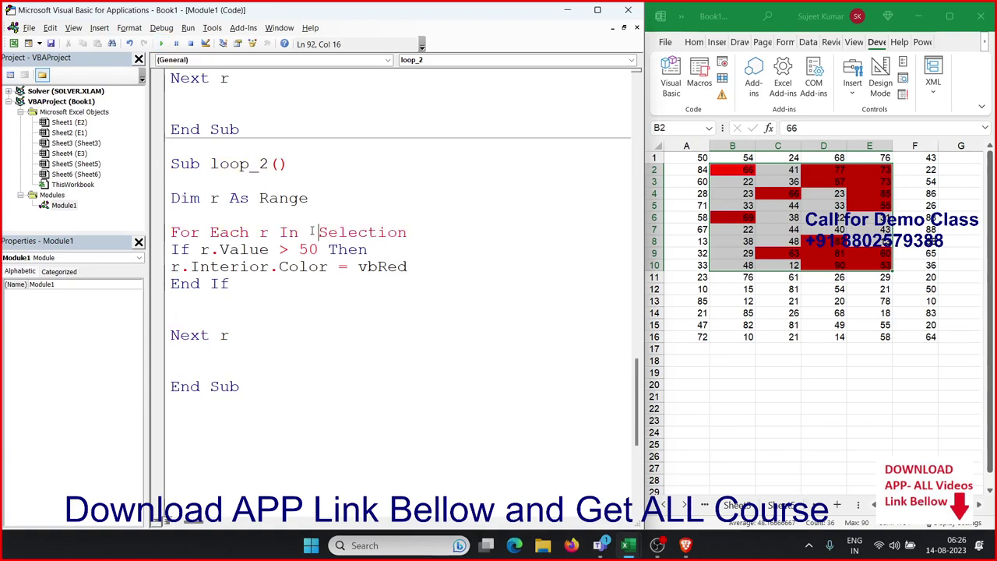
pyautogui.write("'")
pyautogui.press('Left')
pyautogui.press('Left')
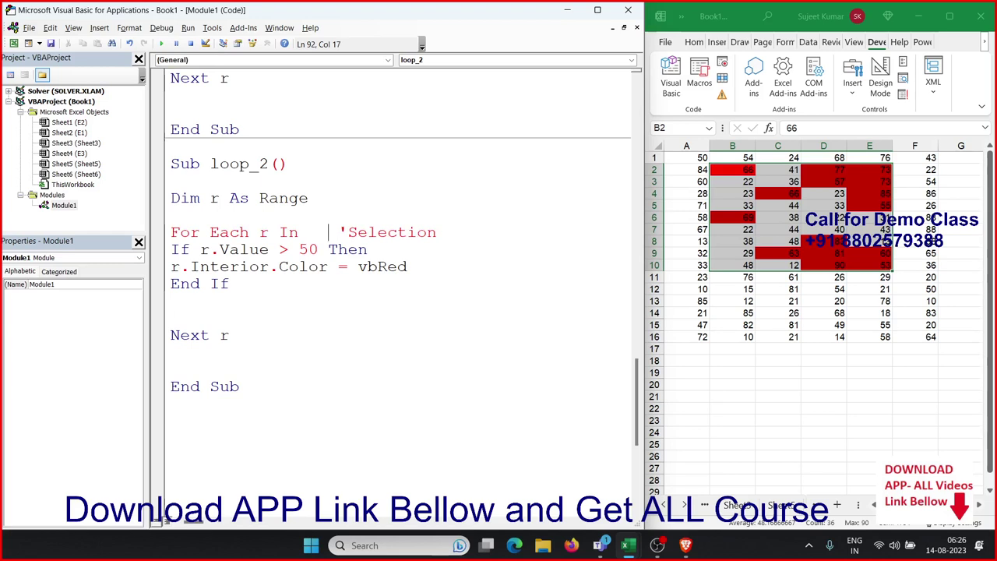
pyautogui.press('Left')
pyautogui.press('Left')
pyautogui.write('range')
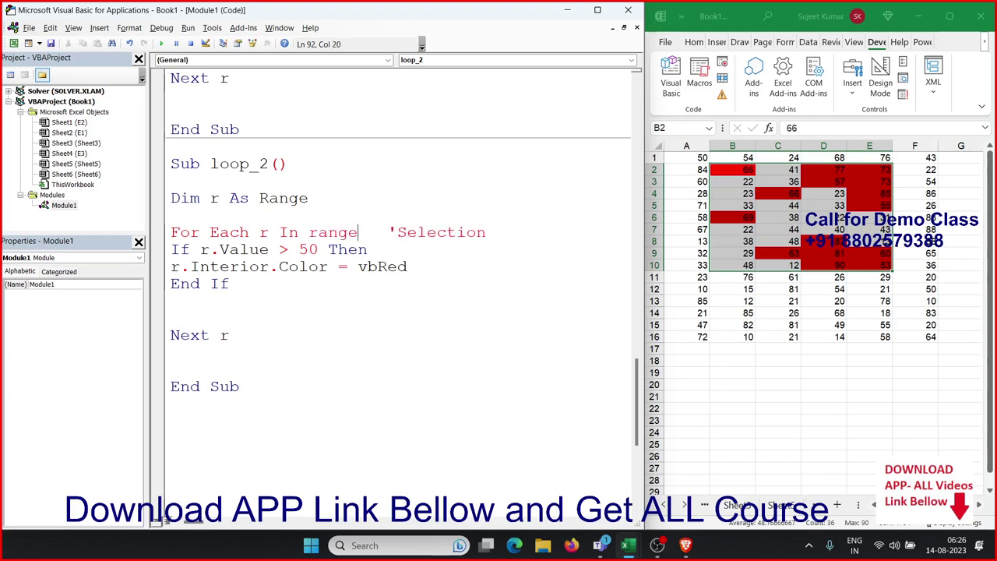
pyautogui.write('("A')
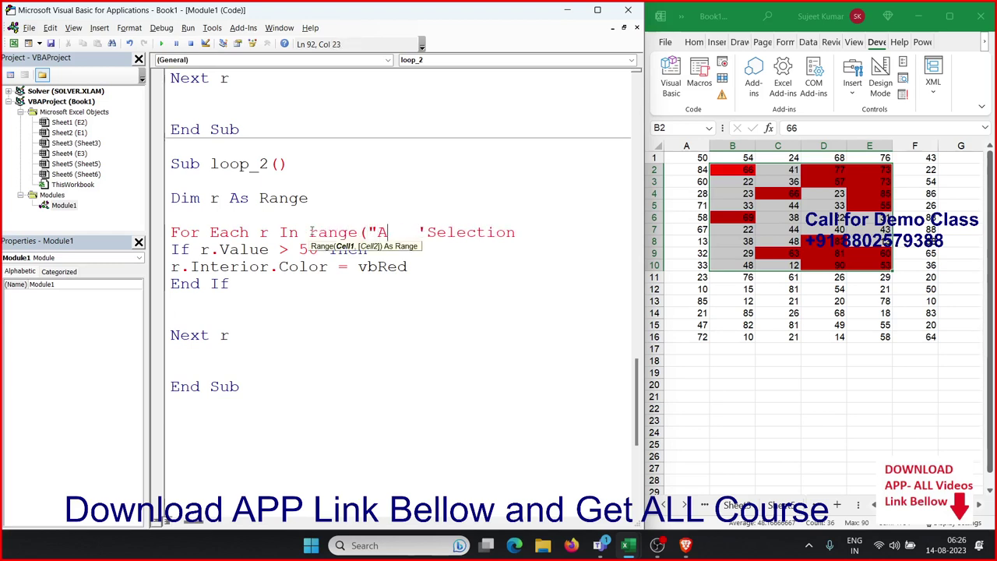
pyautogui.write('1:')
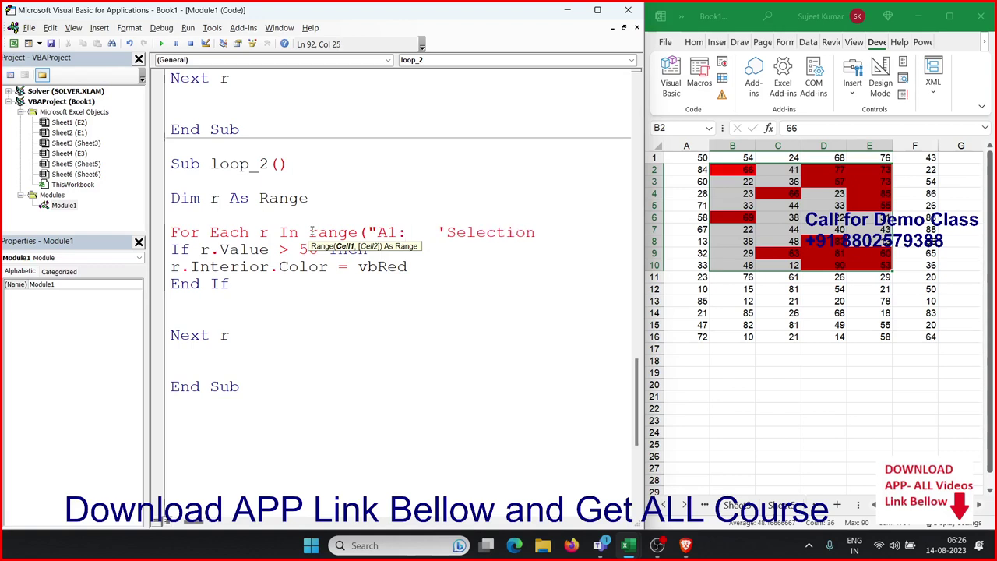
pyautogui.write('F1')
pyautogui.write('6')
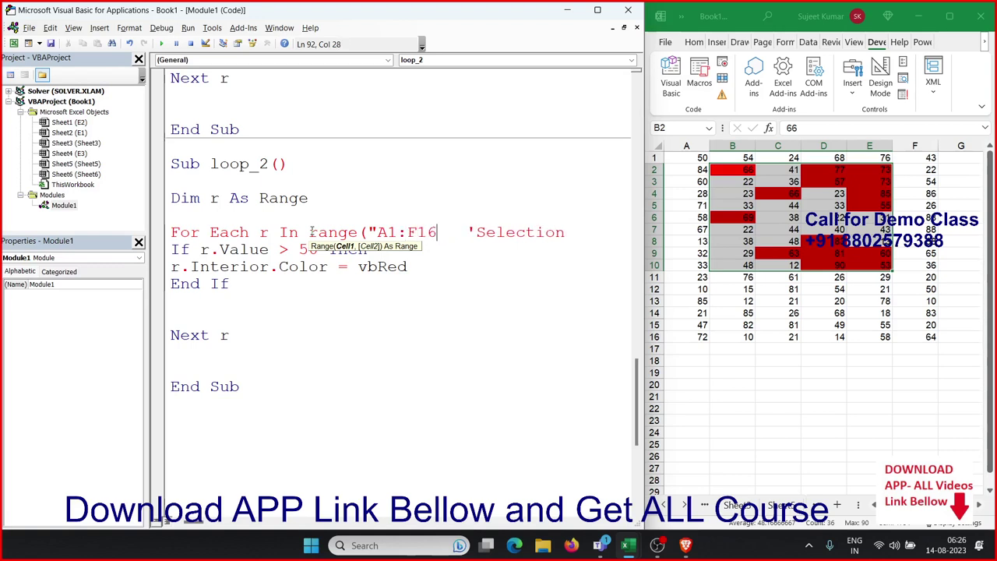
pyautogui.write('")')
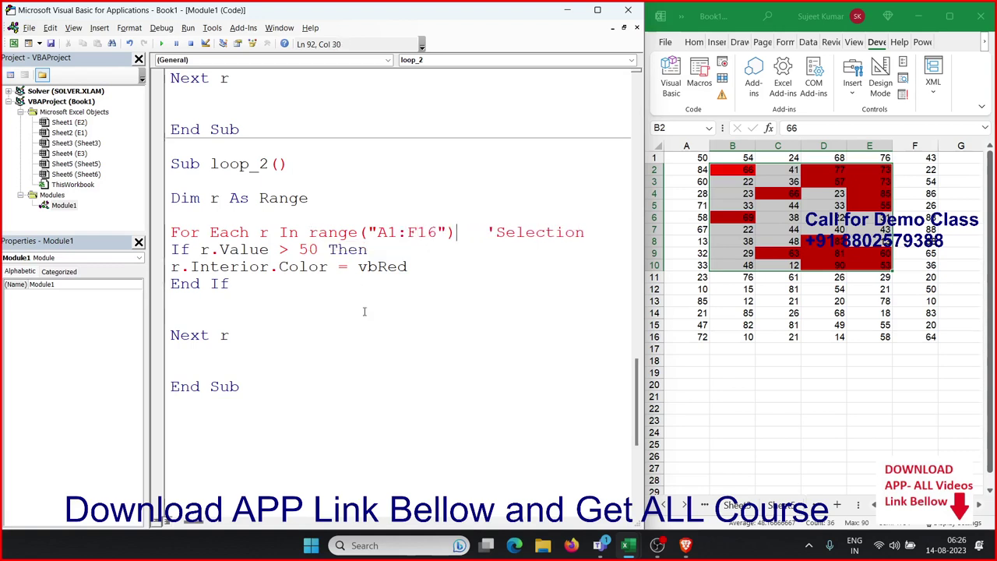
pyautogui.click(363, 312)
pyautogui.click(424, 293)
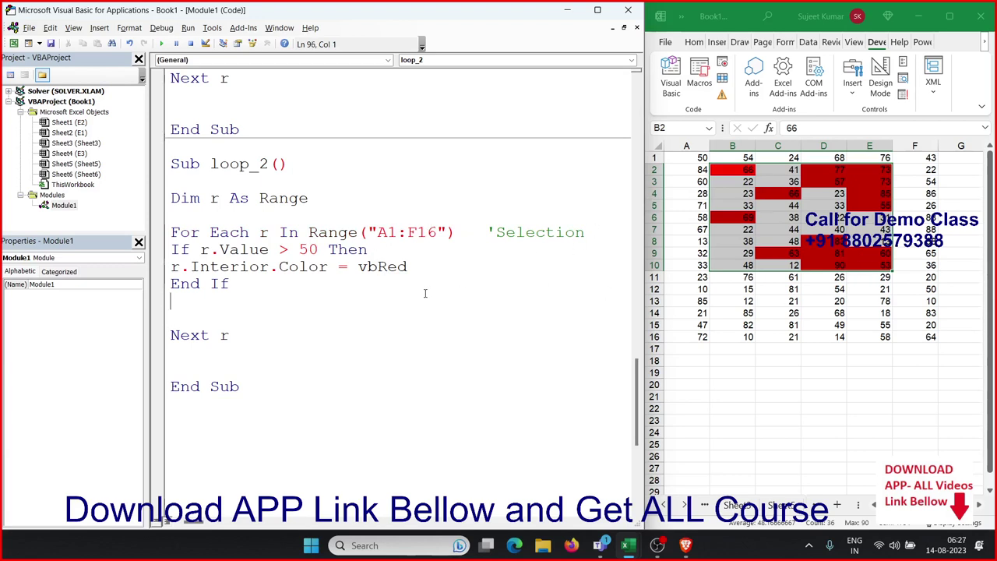
pyautogui.click(676, 312)
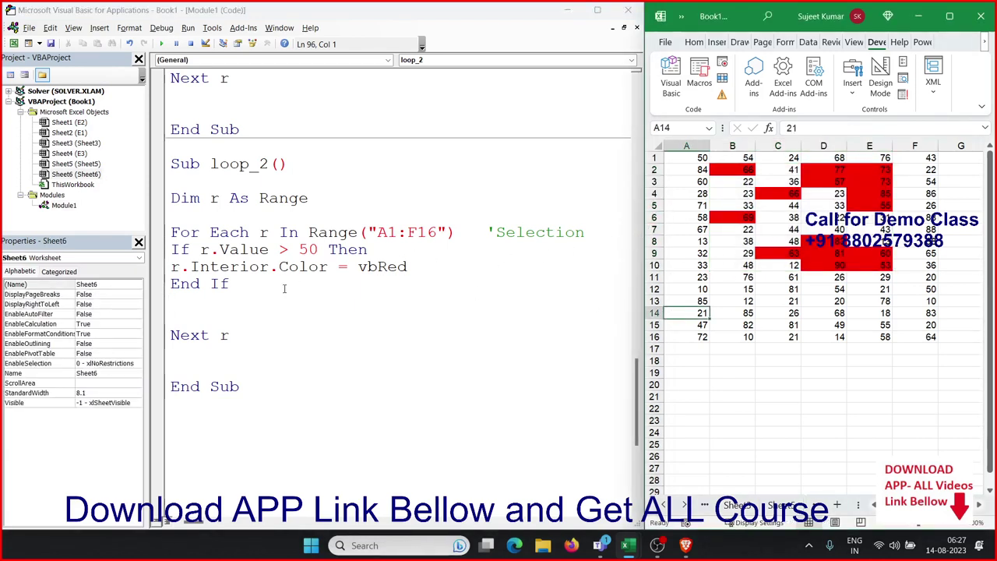
# Make room before Range("A1:F16") on the For Each line and start typing sheet6.UsedRange.
pyautogui.moveTo(171, 250); pyautogui.dragTo(246, 287)
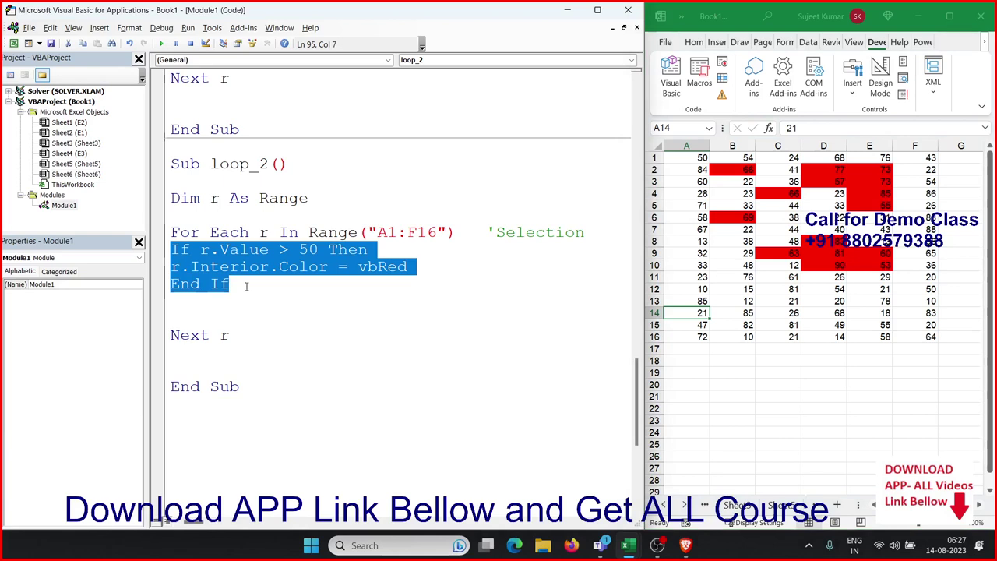
pyautogui.click(331, 305)
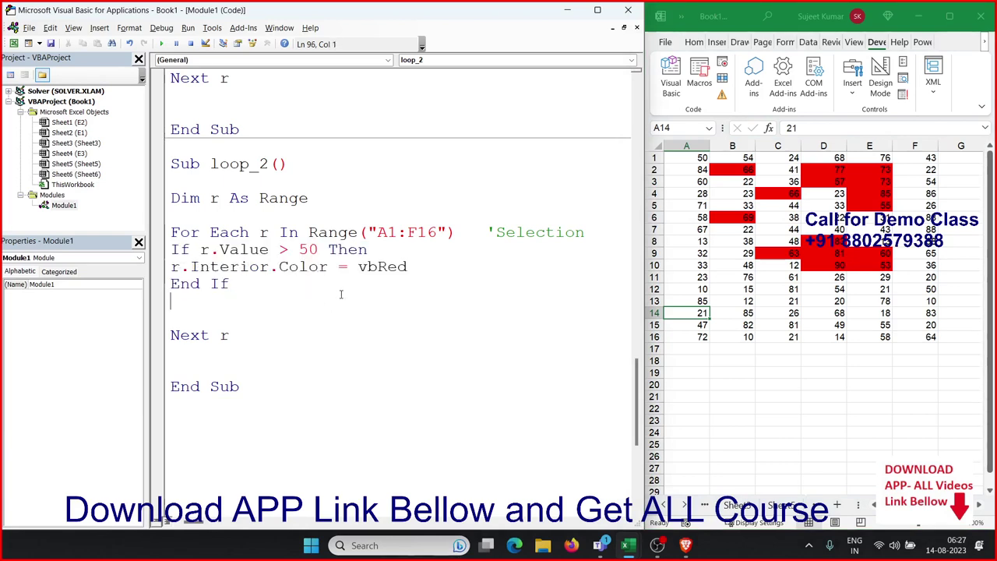
pyautogui.click(317, 232)
pyautogui.click(308, 232)
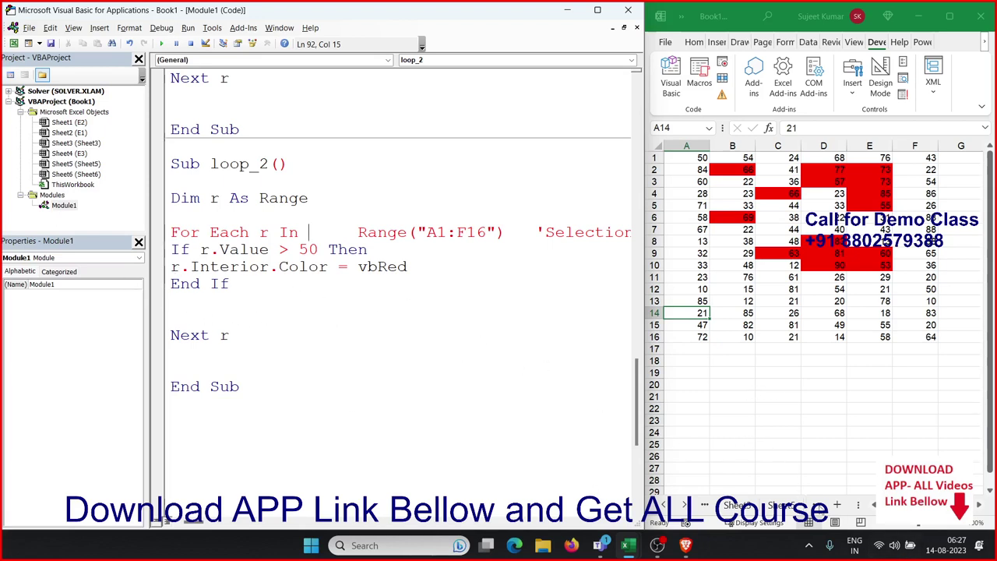
pyautogui.click(690, 505)
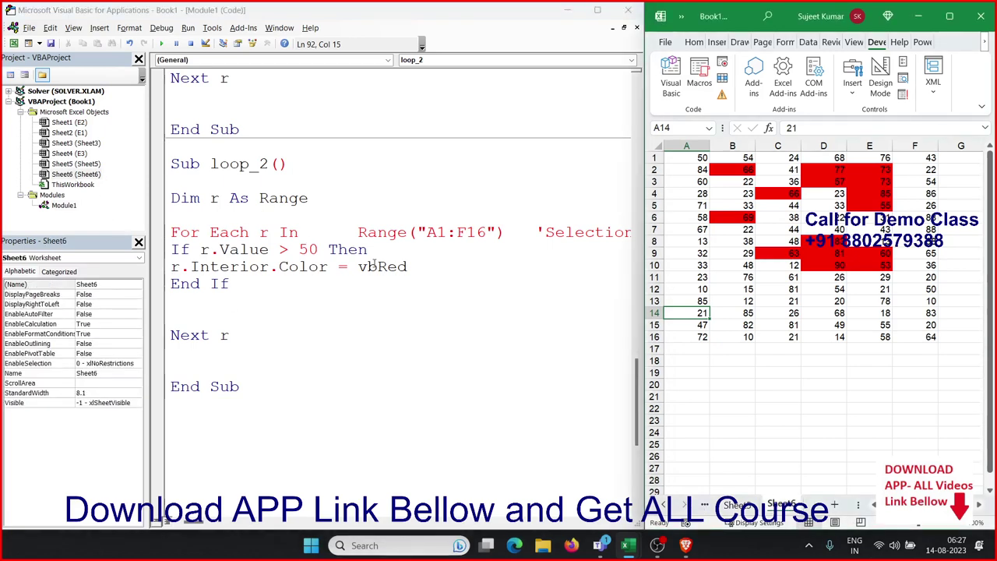
pyautogui.click(327, 232)
pyautogui.write('s')
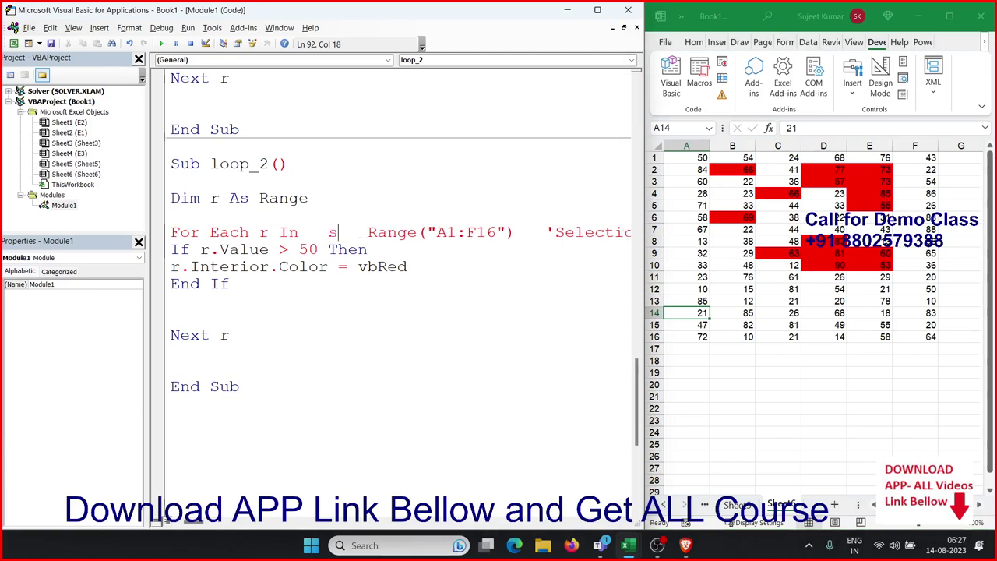
pyautogui.write('heet6')
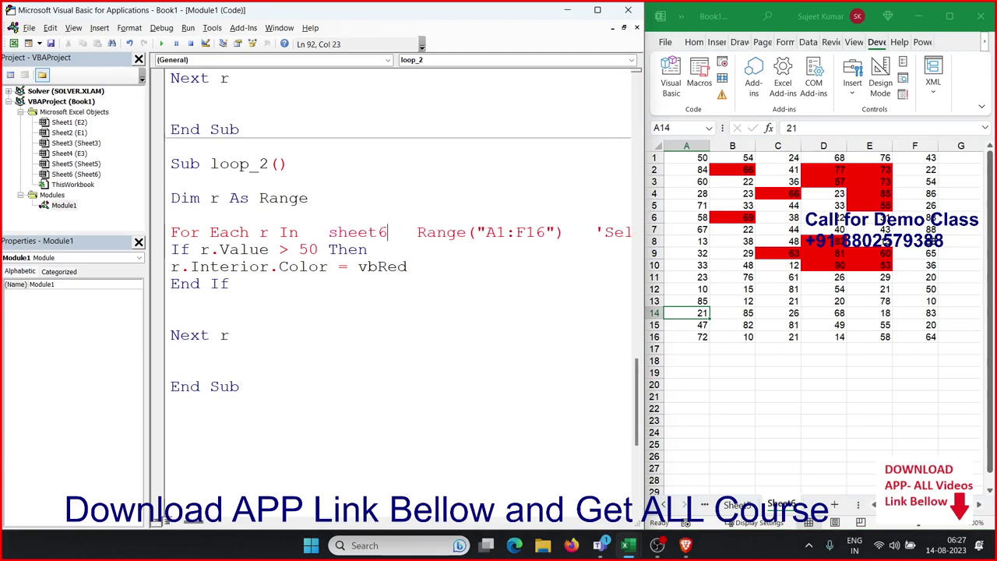
pyautogui.write('.us')
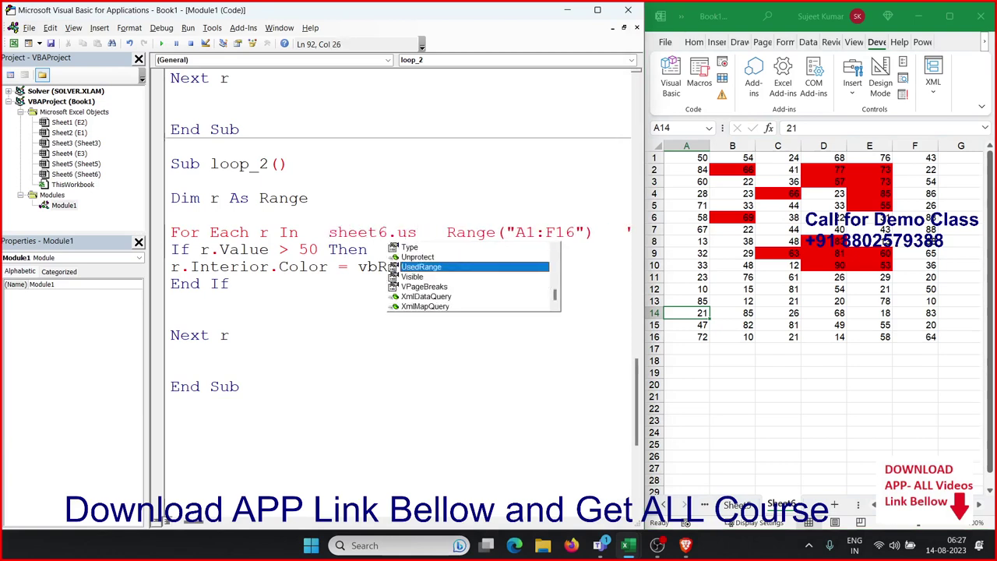
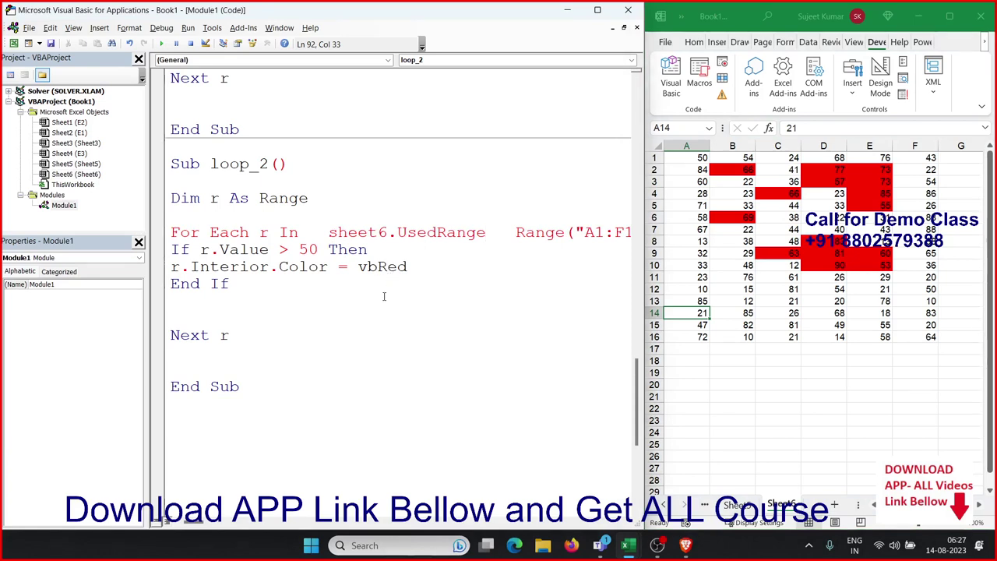
# Comment out the leftover Range("A1:F…") reference on loop_2's loop line with an apostrophe.
pyautogui.click(384, 296)
pyautogui.click(508, 325)
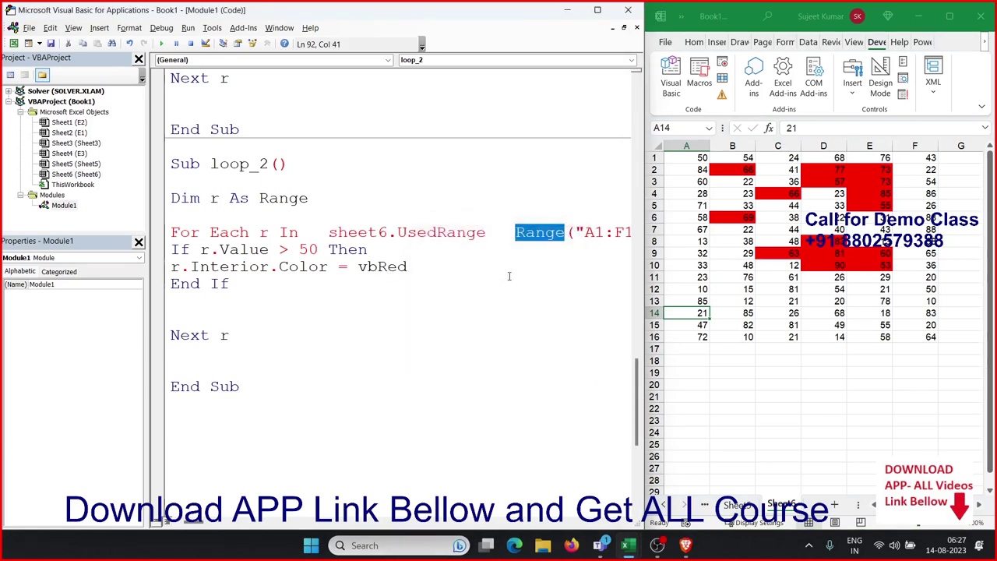
pyautogui.click(515, 232)
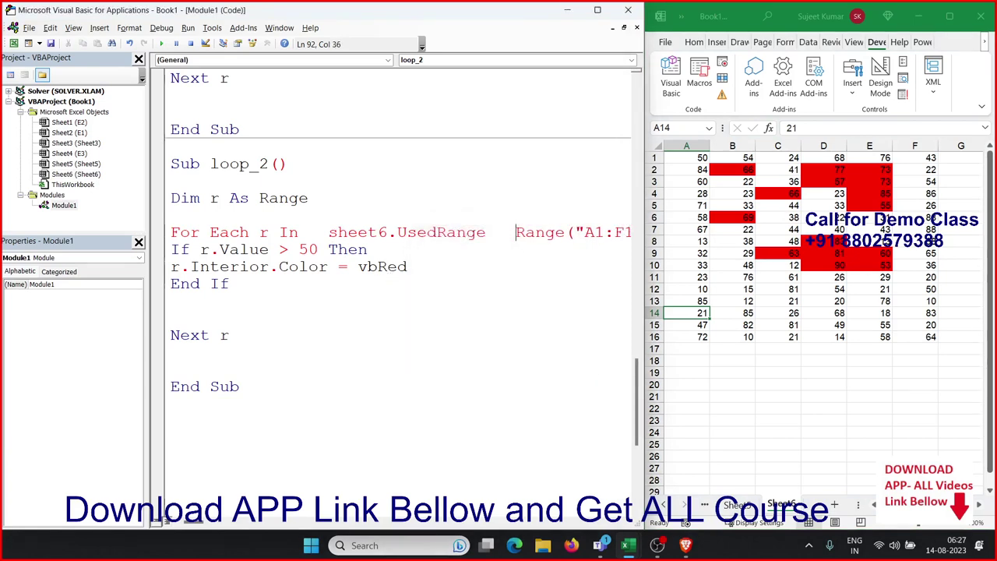
pyautogui.write("'")
pyautogui.click(368, 249)
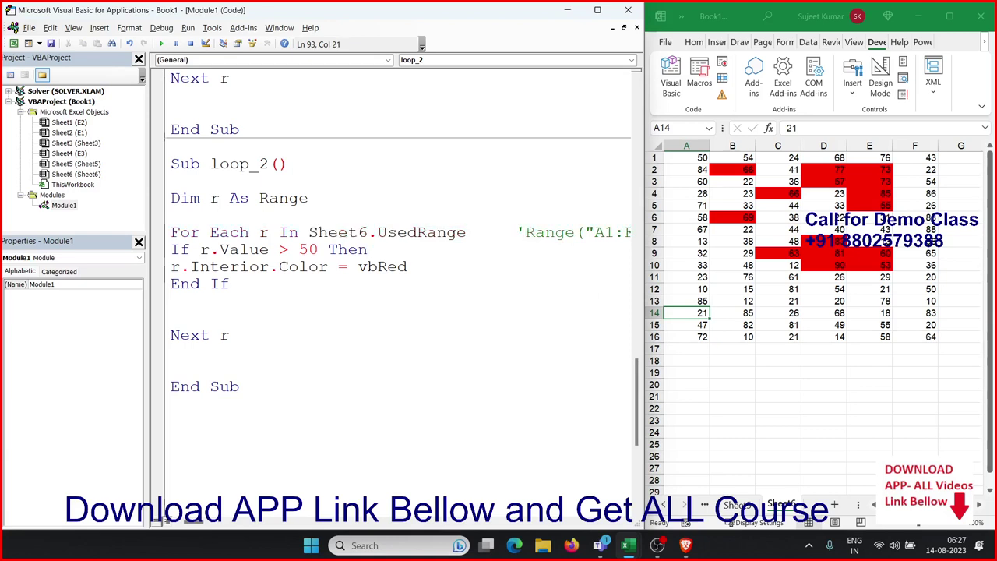
# Run loop_2 to turn values above 50 red, then delete the blank lines before Next r.
pyautogui.click(357, 267)
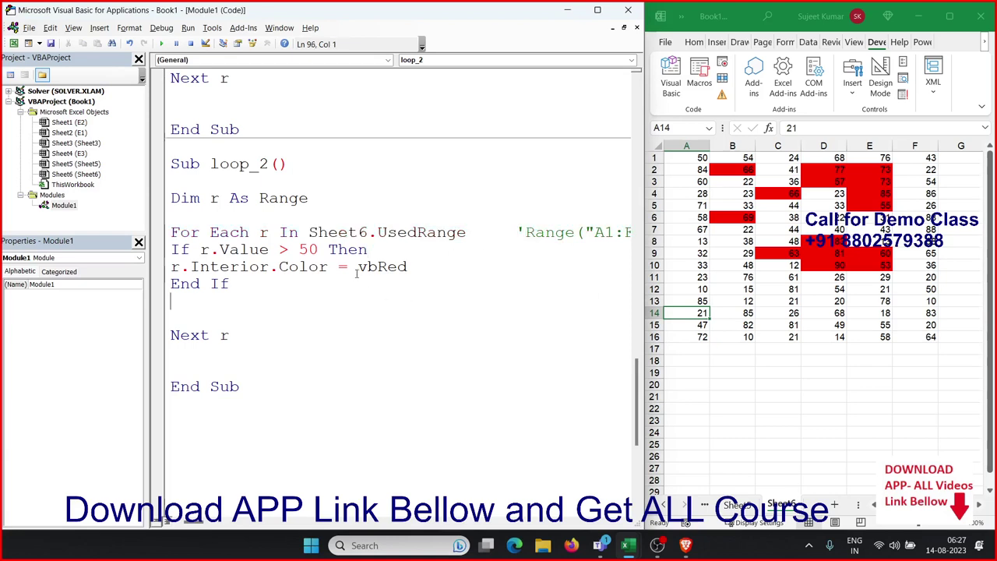
pyautogui.click(162, 45)
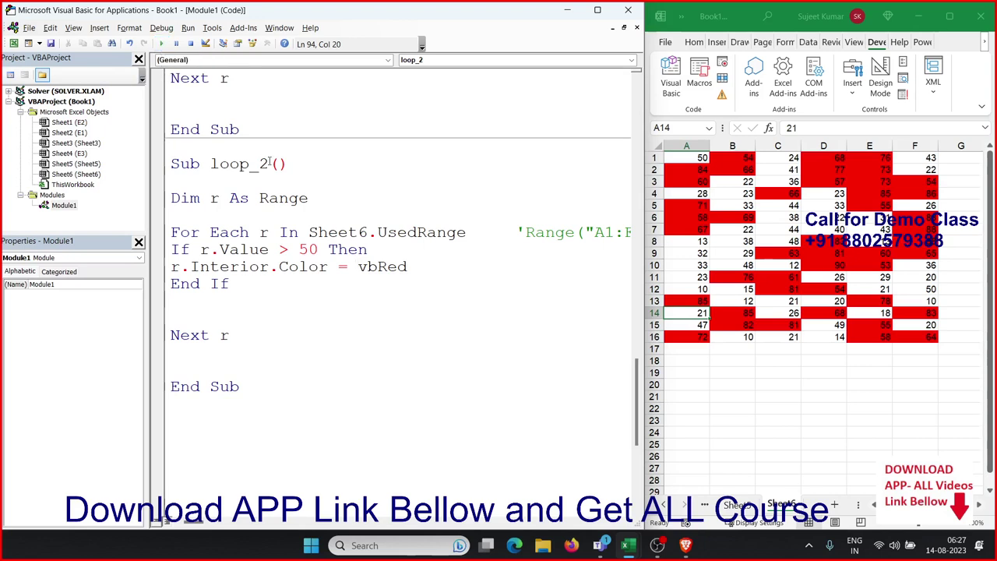
pyautogui.click(292, 302)
pyautogui.press('Delete')
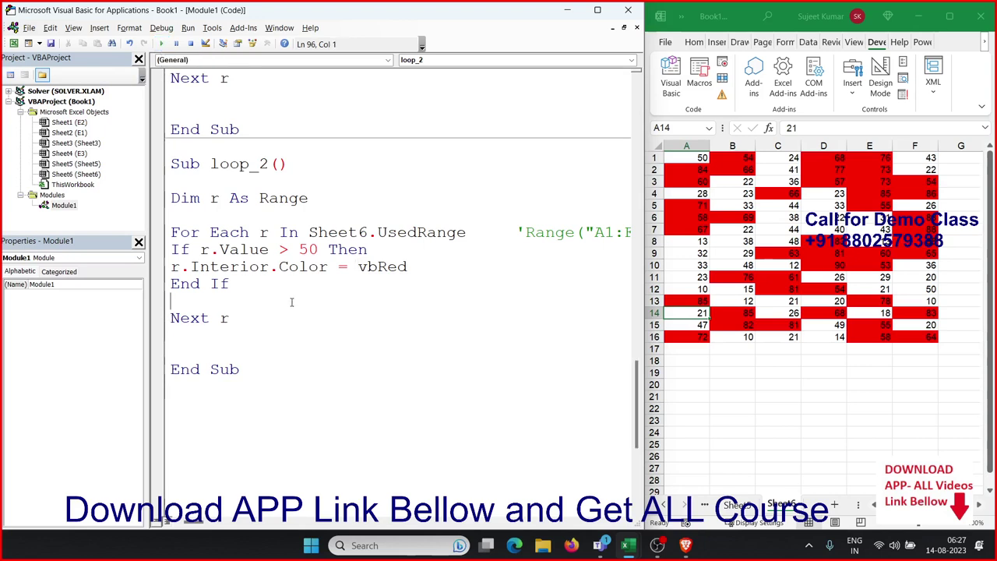
pyautogui.press('Delete')
pyautogui.scroll(-2, 260, 328)
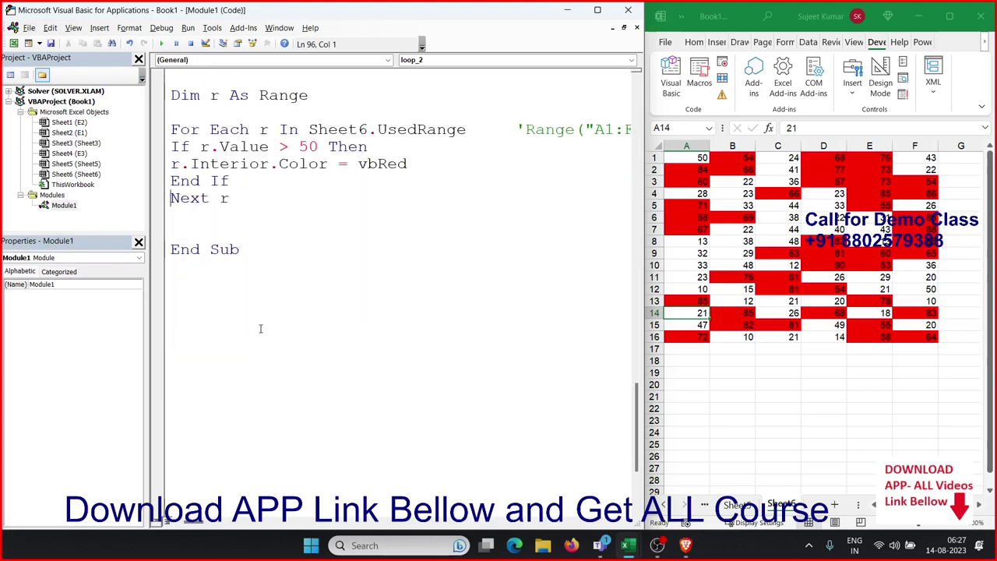
# Add an empty Sub loop_3() procedure below loop_2's End Sub.
pyautogui.click(246, 292)
pyautogui.scroll(-2, 247, 292)
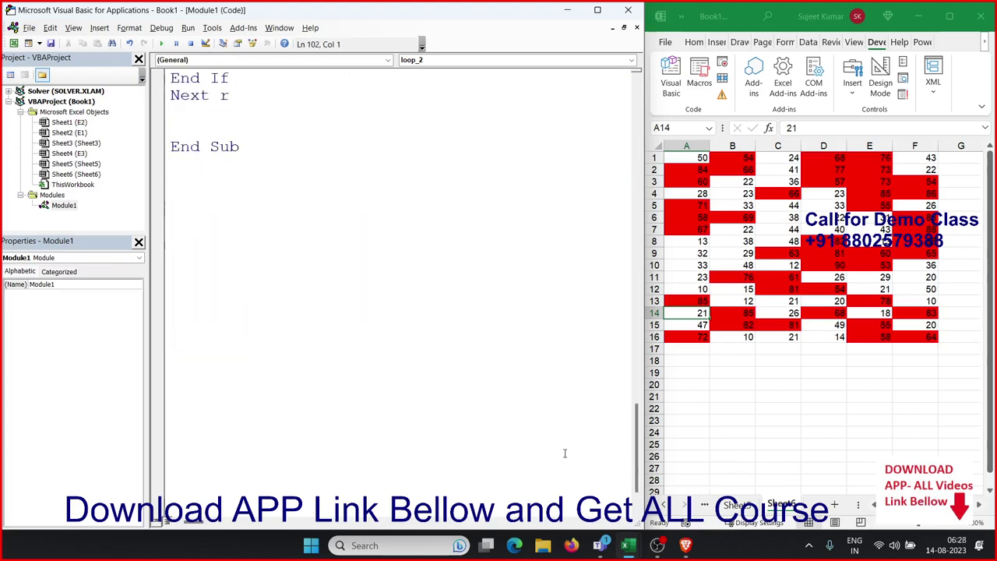
pyautogui.click(227, 185)
pyautogui.write('sub ')
pyautogui.write('loop')
pyautogui.write('_3')
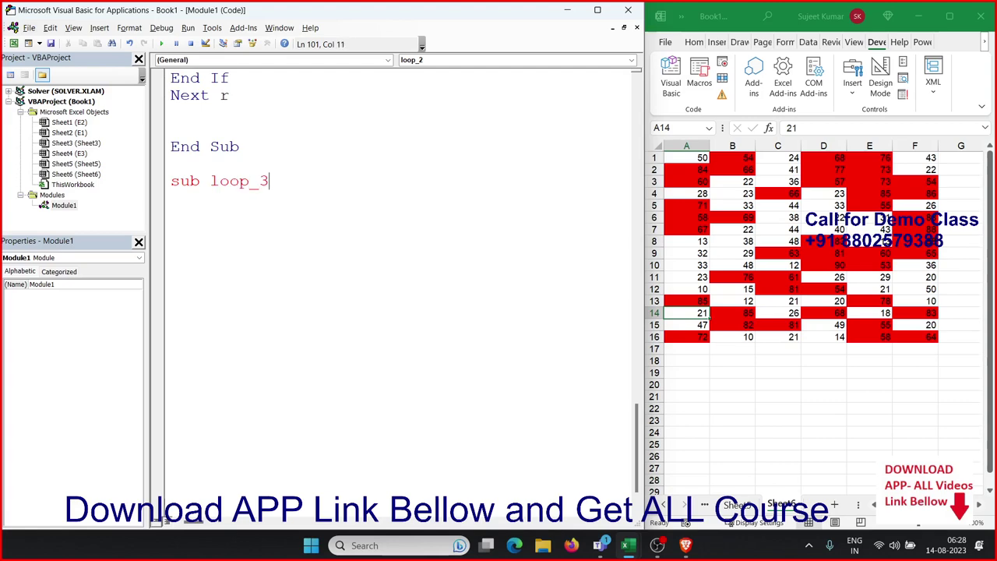
pyautogui.write('()')
pyautogui.press('Return')
pyautogui.press('Return')
pyautogui.press('Return')
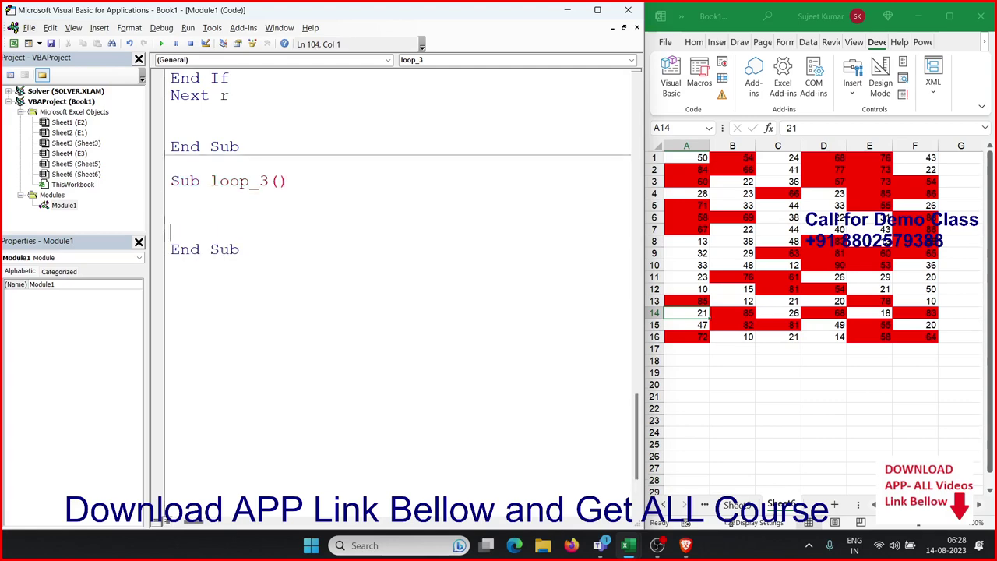
pyautogui.scroll(4, 322, 192)
pyautogui.scroll(-3, 321, 191)
pyautogui.press('Return')
pyautogui.press('Return')
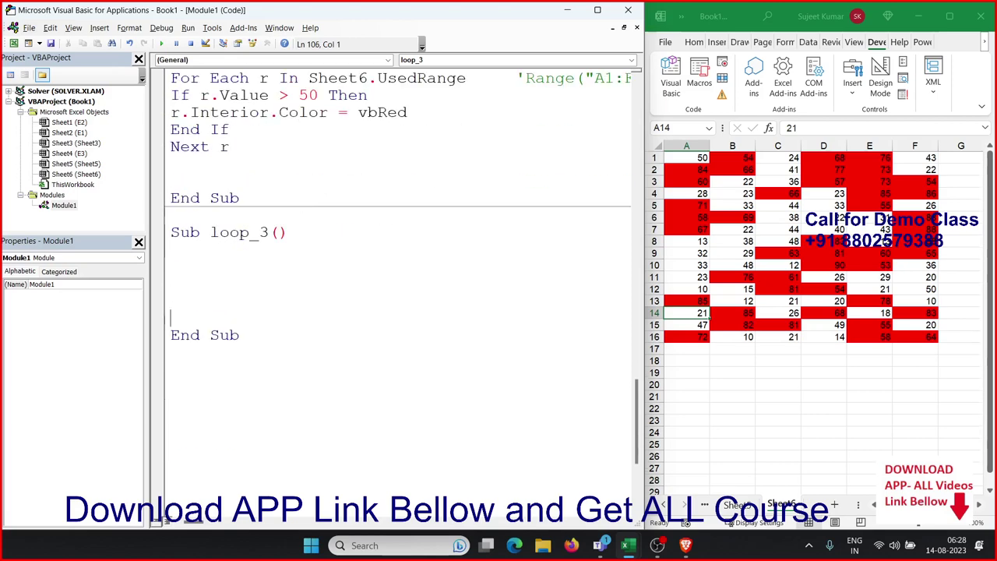
# Switch the Excel workbook to the Sales and grades sheet.
pyautogui.click(687, 508)
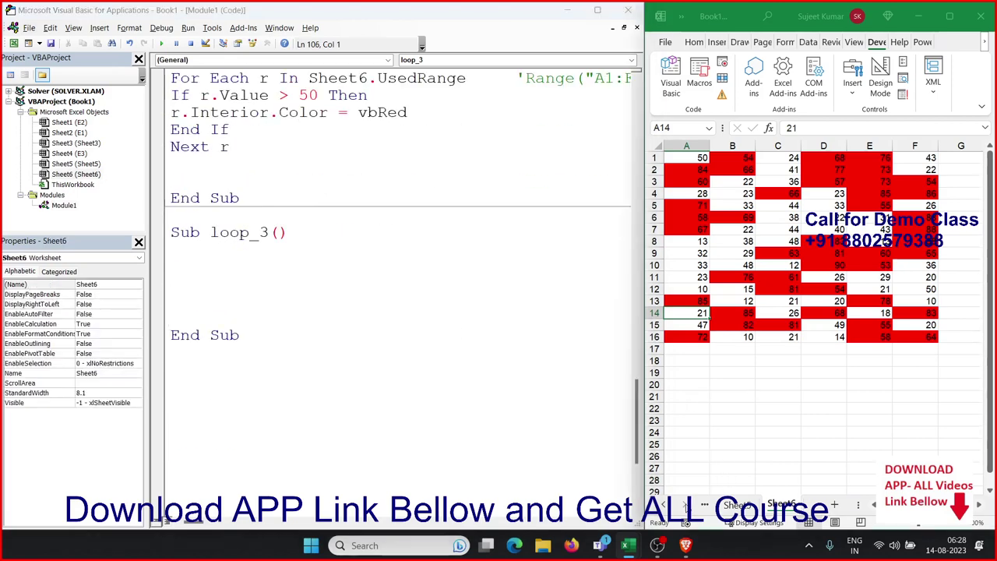
pyautogui.click(734, 505)
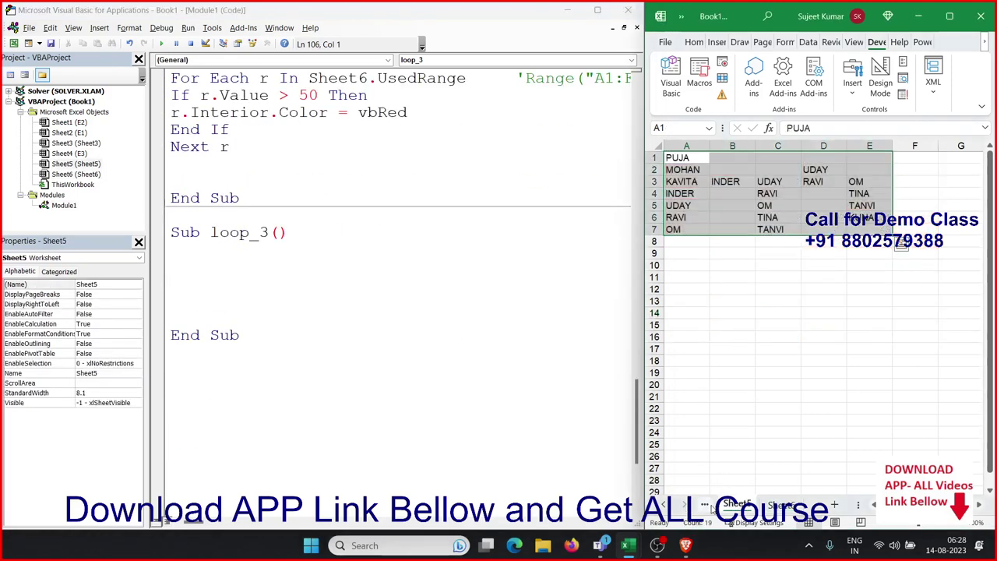
pyautogui.click(668, 505)
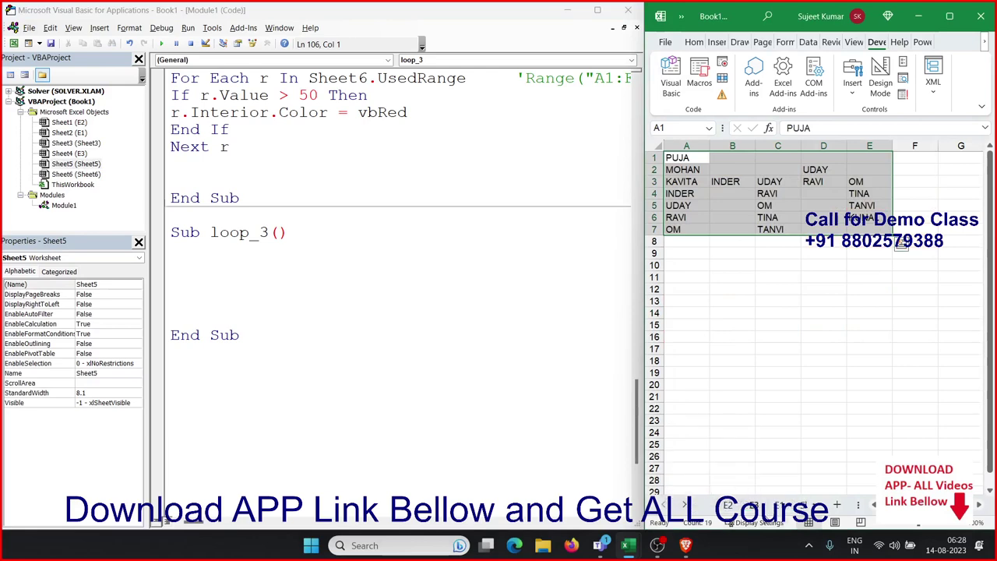
pyautogui.click(779, 505)
pyautogui.click(730, 505)
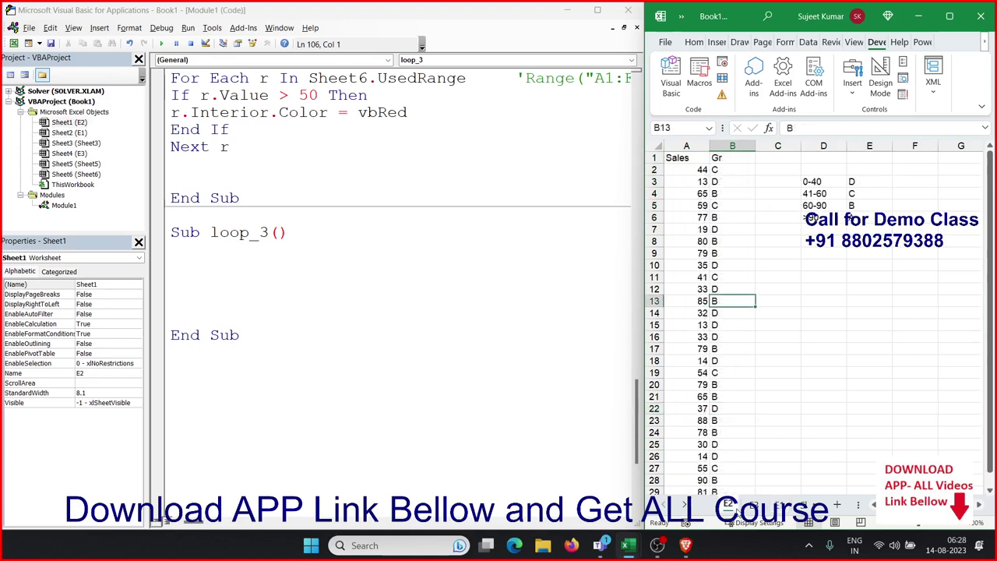
# Declare w As Worksheet inside loop_3.
pyautogui.click(320, 263)
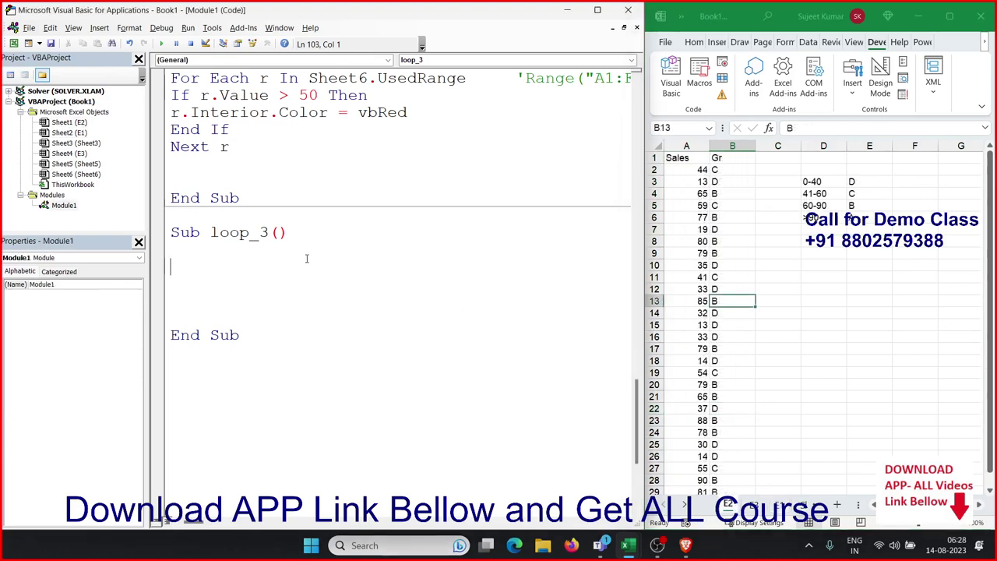
pyautogui.write('dim ')
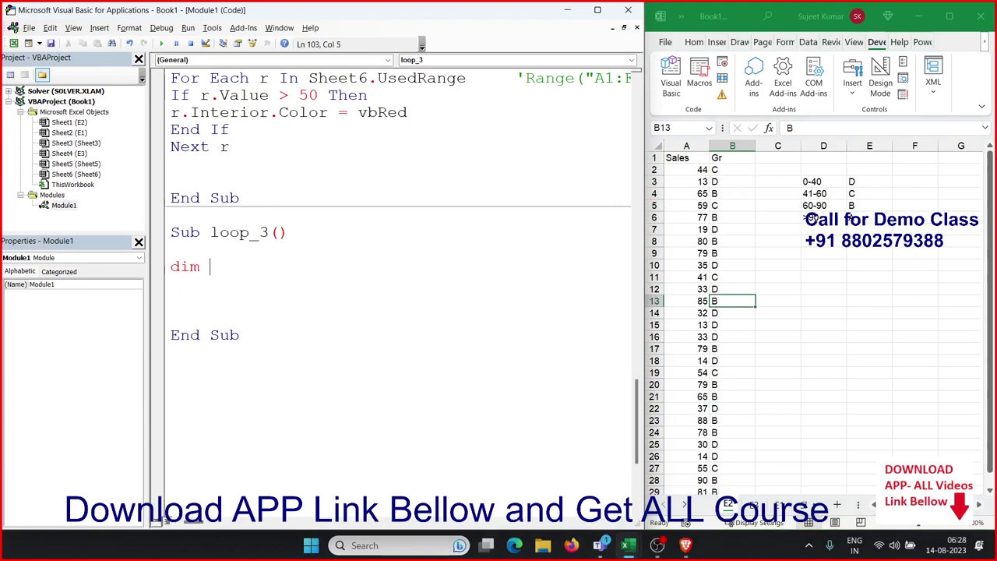
pyautogui.write('w as w')
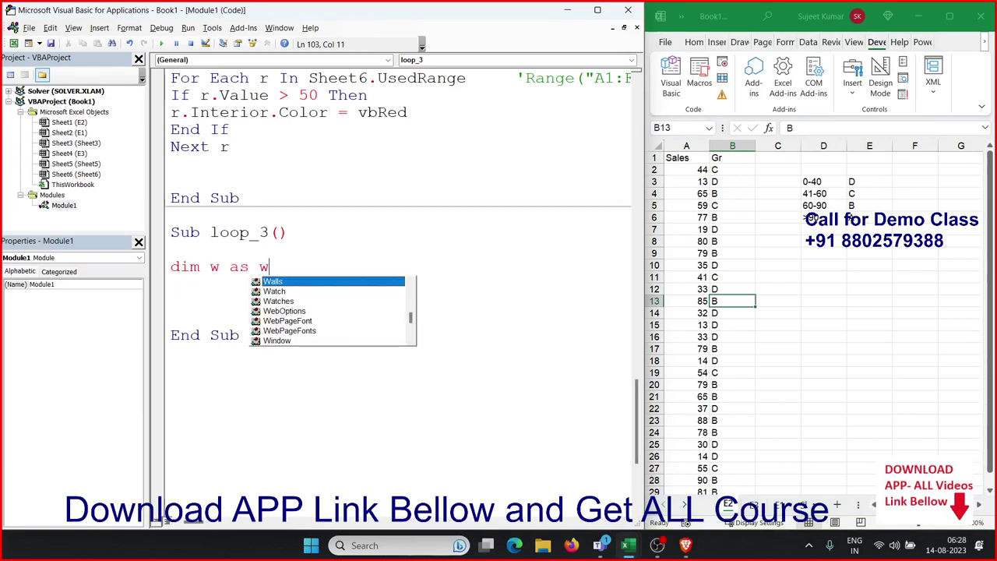
pyautogui.write('orks')
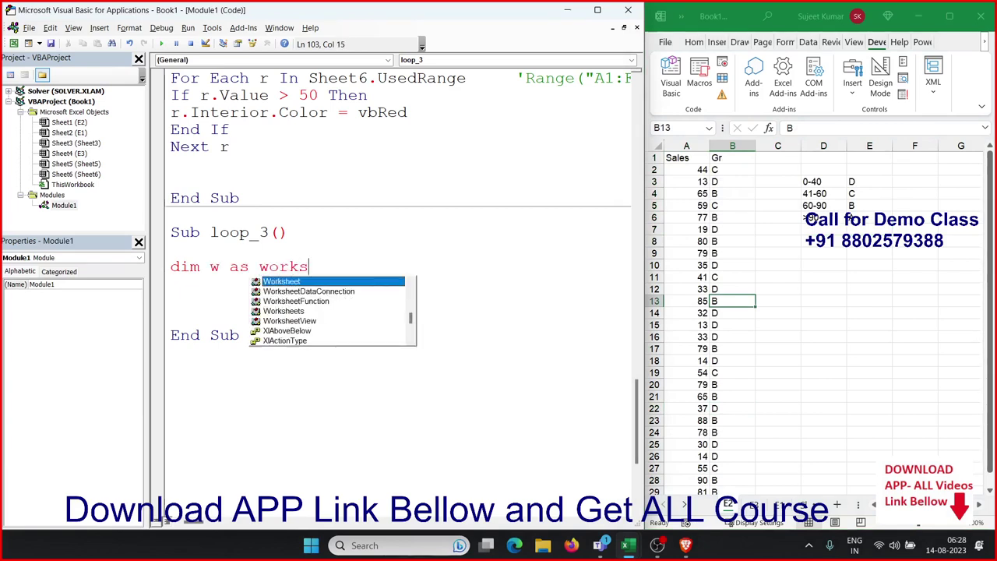
pyautogui.write('h')
pyautogui.press('Tab')
pyautogui.press('Return')
pyautogui.press('Return')
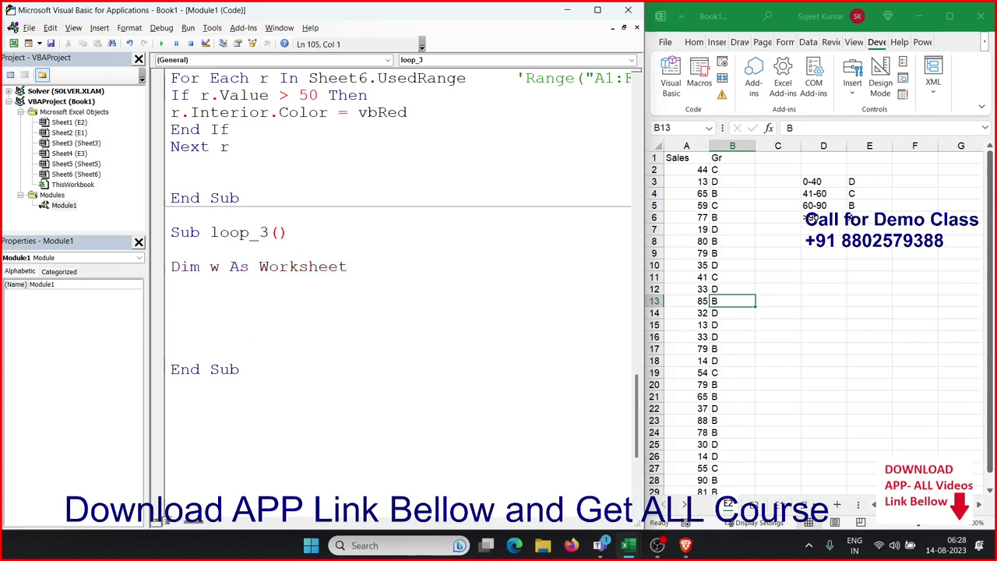
# Add a For Each w In ActiveWorkbook loop closed by Next.
pyautogui.write('for ')
pyautogui.write('each ')
pyautogui.write('w')
pyautogui.write('in a')
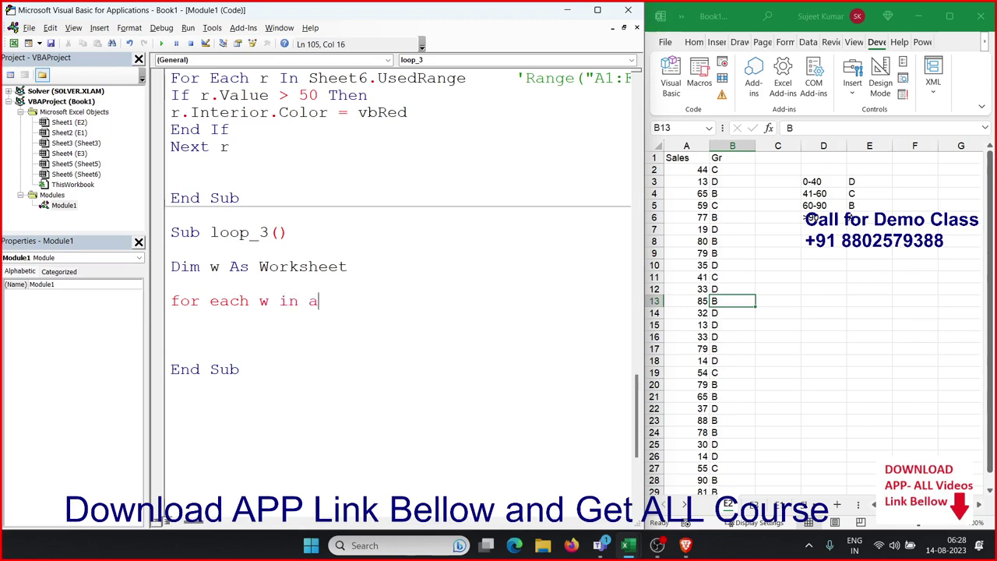
pyautogui.write('ctivewor')
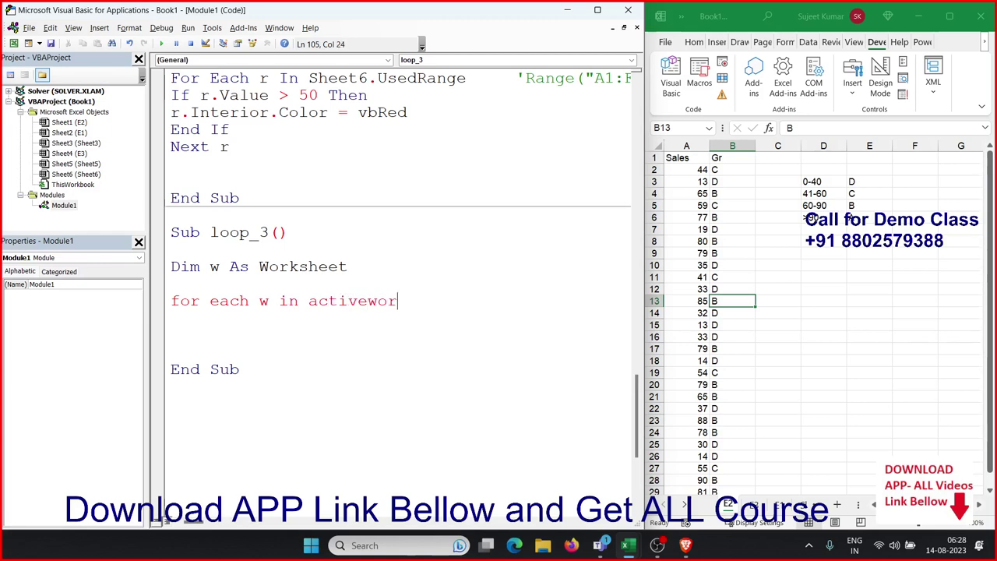
pyautogui.write('kbook')
pyautogui.press('Down')
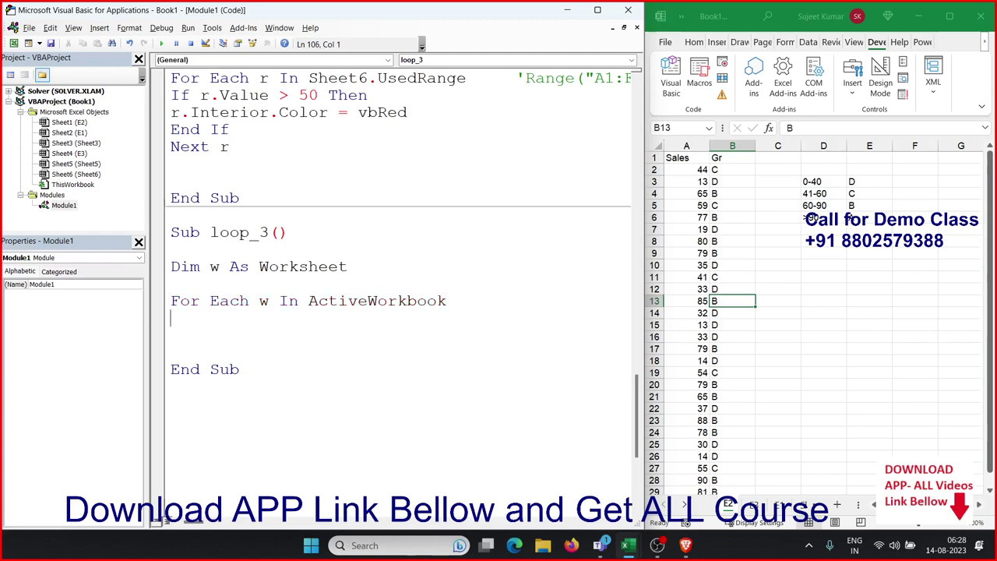
pyautogui.press('Return')
pyautogui.press('Return')
# Add the counter line r = r + 1 inside the loop.
pyautogui.press('Return')
pyautogui.write('next')
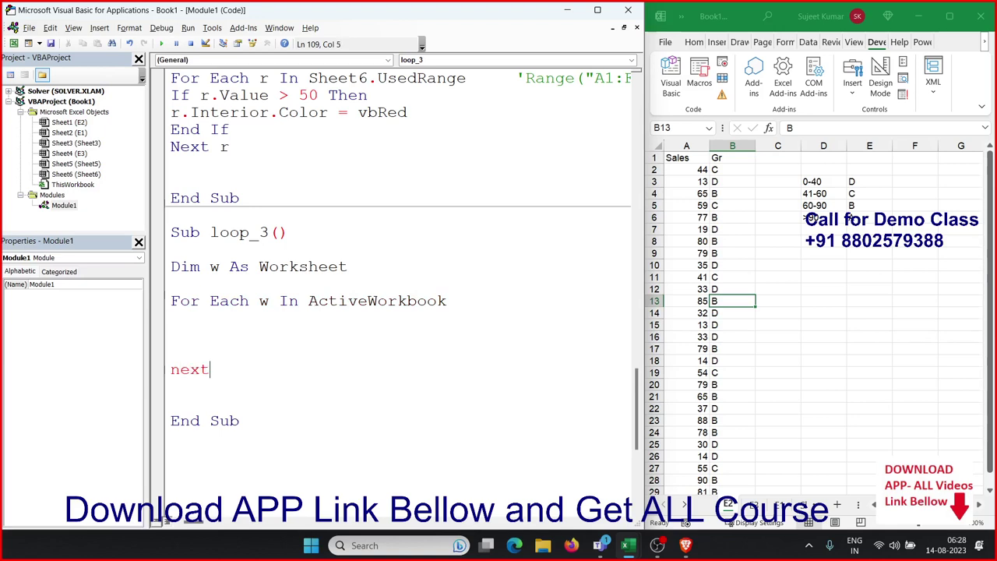
pyautogui.press('Up')
pyautogui.press('Up')
pyautogui.write('w')
pyautogui.press('BackSpace')
pyautogui.write('r=r6')
pyautogui.press('BackSpace')
pyautogui.write('+1')
pyautogui.press('Return')
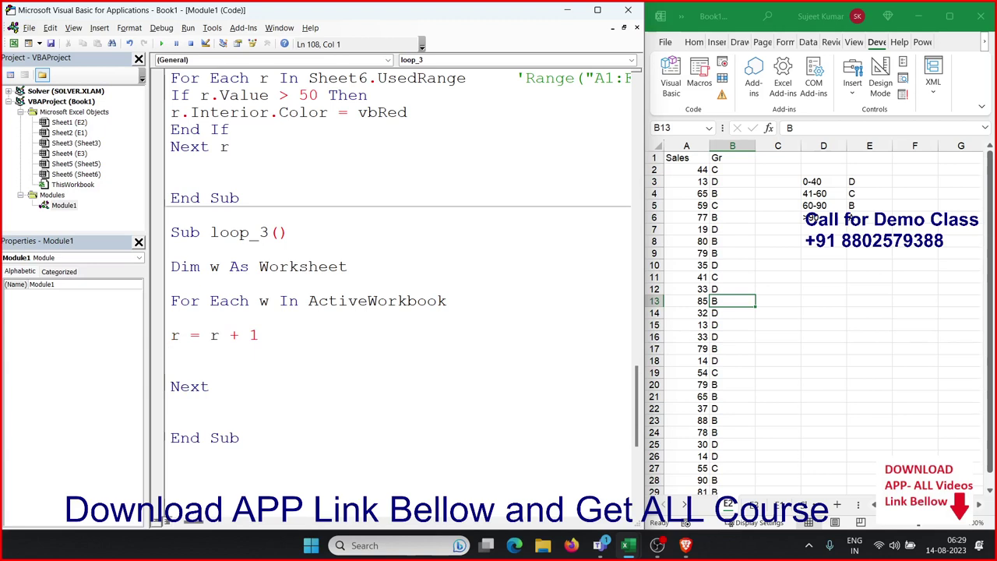
# Add w.Name = "Ex" & r to rename each worksheet.
pyautogui.write('w.na')
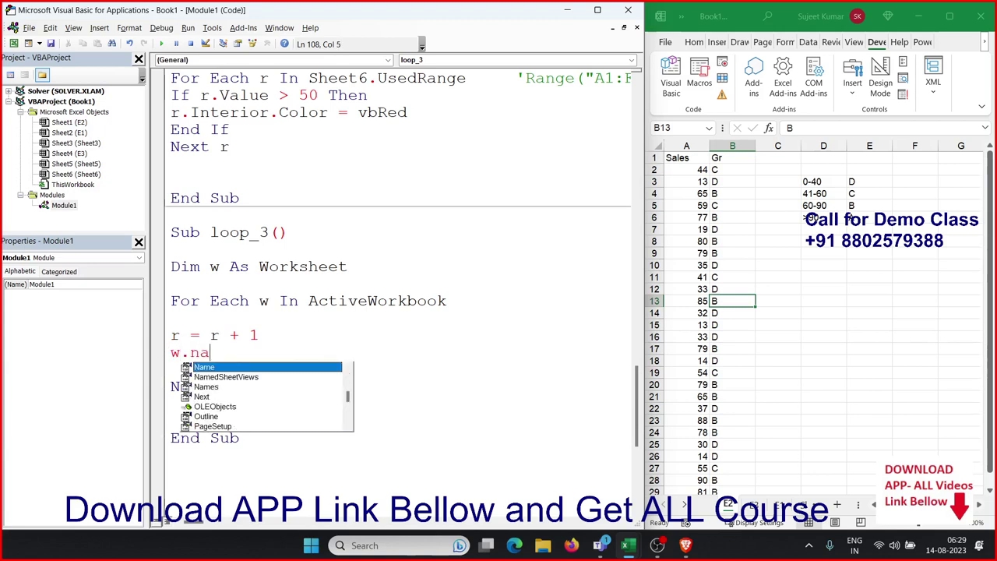
pyautogui.write('me')
pyautogui.press('Tab')
pyautogui.write('=')
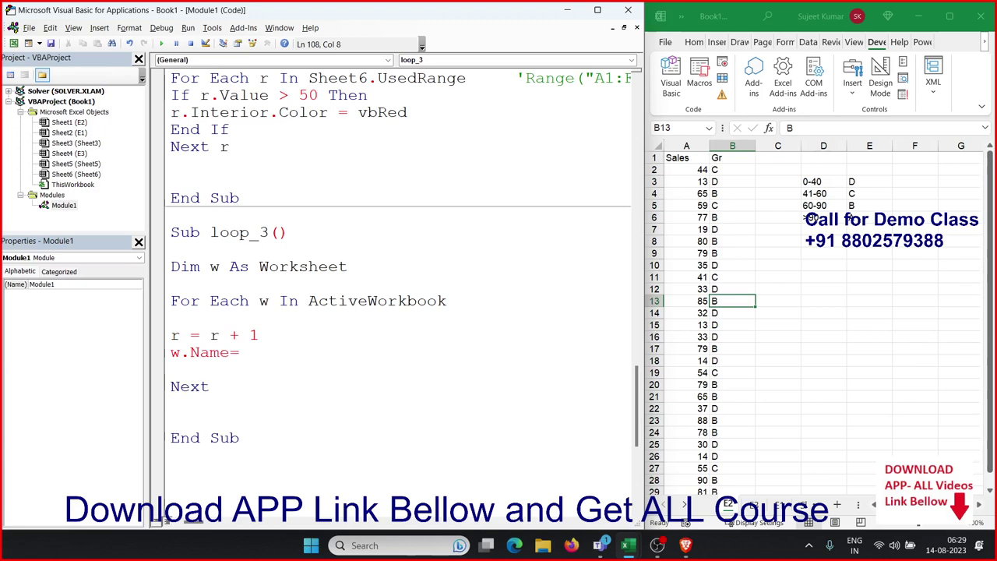
pyautogui.write('"D')
pyautogui.press('BackSpace')
pyautogui.write('E')
pyautogui.write('x" ')
pyautogui.write('& ')
pyautogui.write('r')
pyautogui.press('Up')
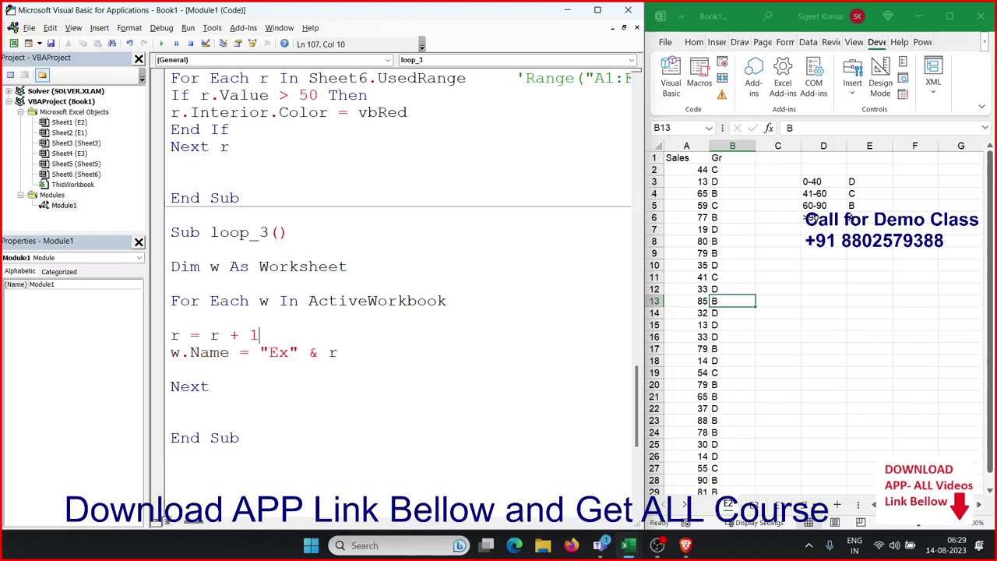
pyautogui.scroll(-2, 467, 275)
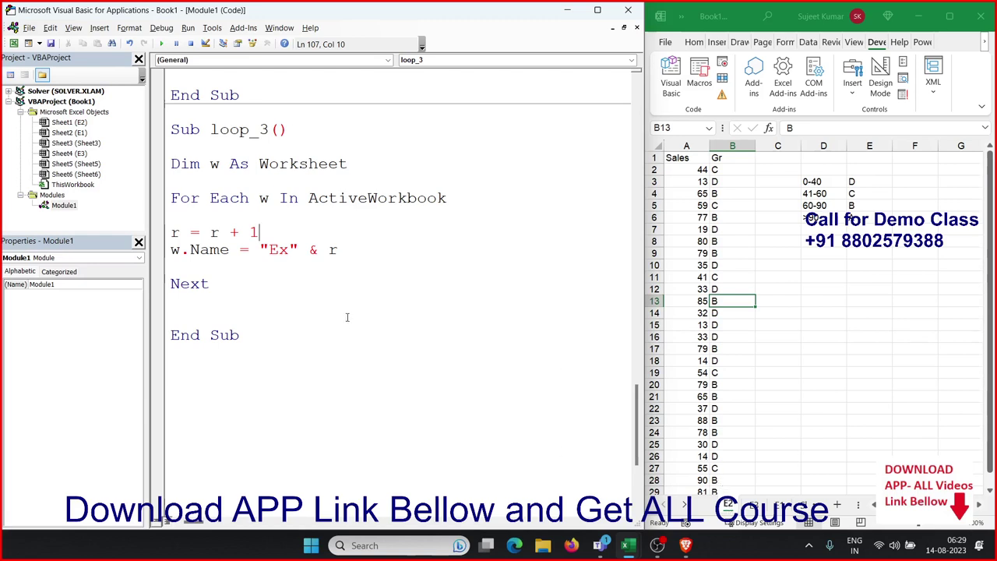
# Run loop_3 and inspect the For Each line that raised the error.
pyautogui.click(272, 221)
pyautogui.click(162, 44)
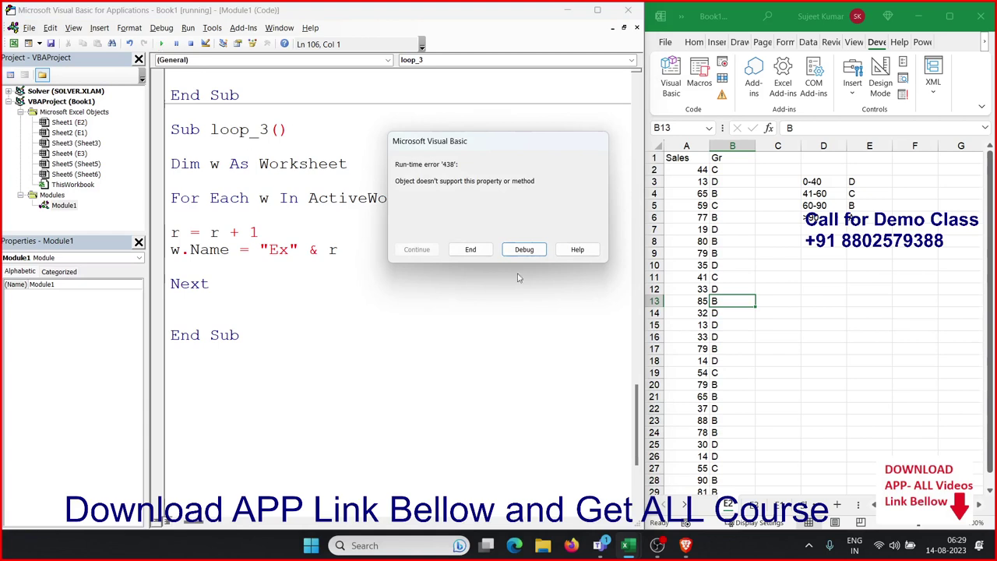
pyautogui.click(524, 249)
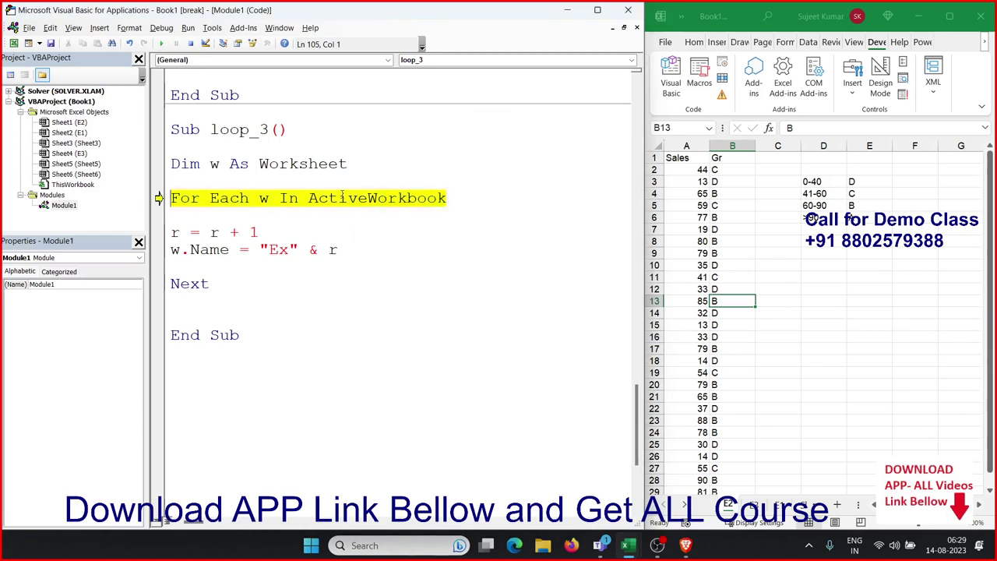
# Append .Worksheets to the For Each line and resume, renaming the sheets Ex1 to Ex6.
pyautogui.moveTo(264, 201)
pyautogui.click(449, 197)
pyautogui.write('.')
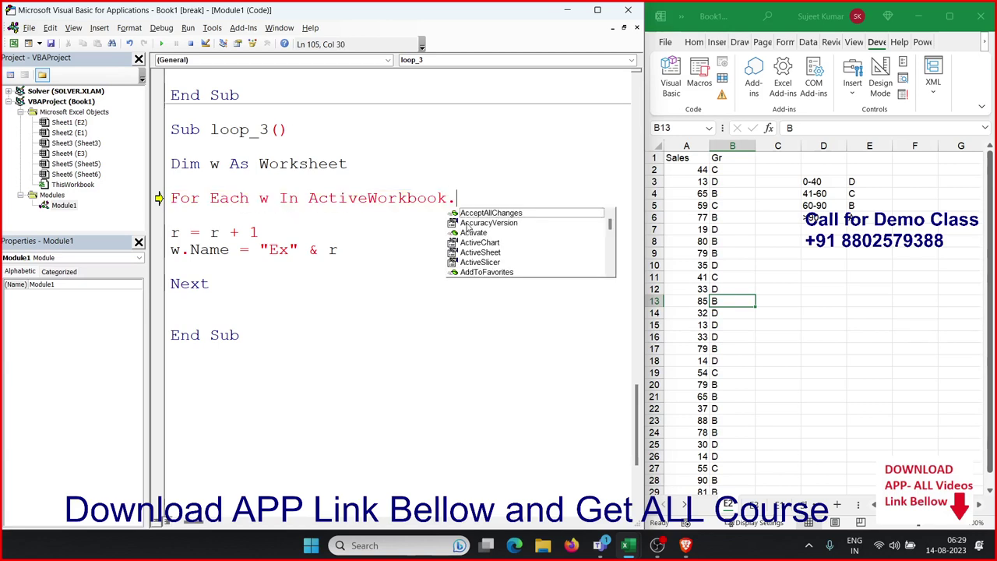
pyautogui.write('w')
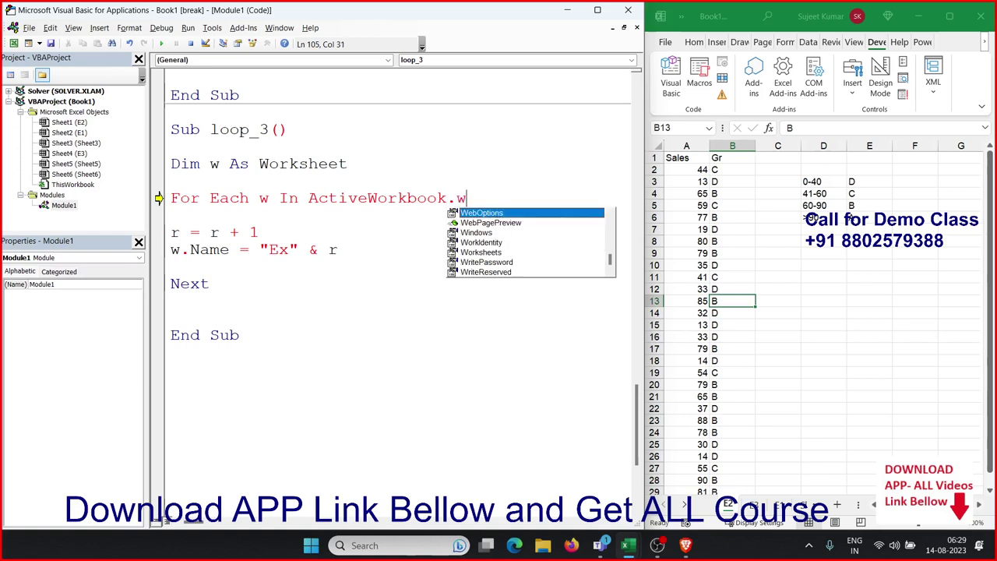
pyautogui.write('ork')
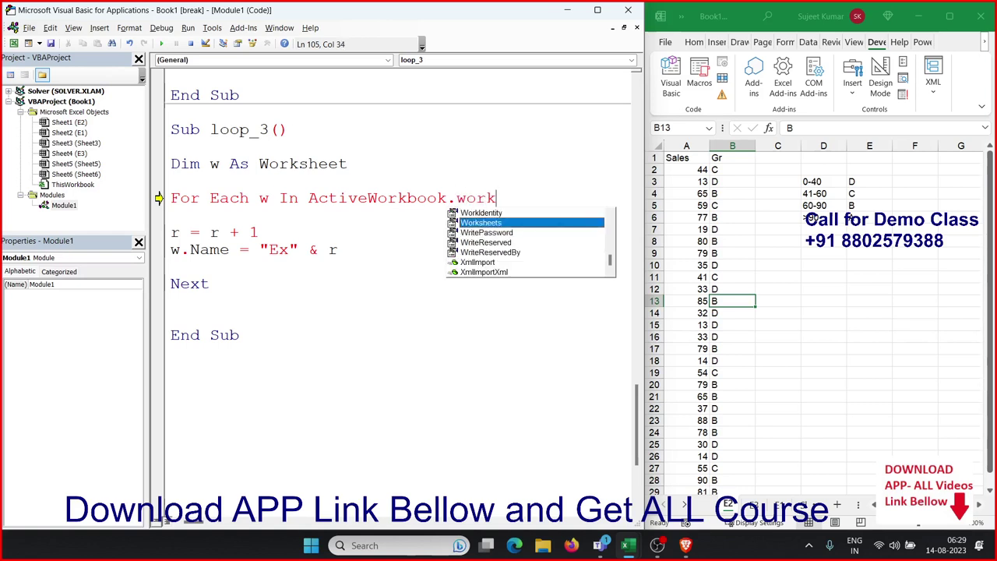
pyautogui.doubleClick(467, 223)
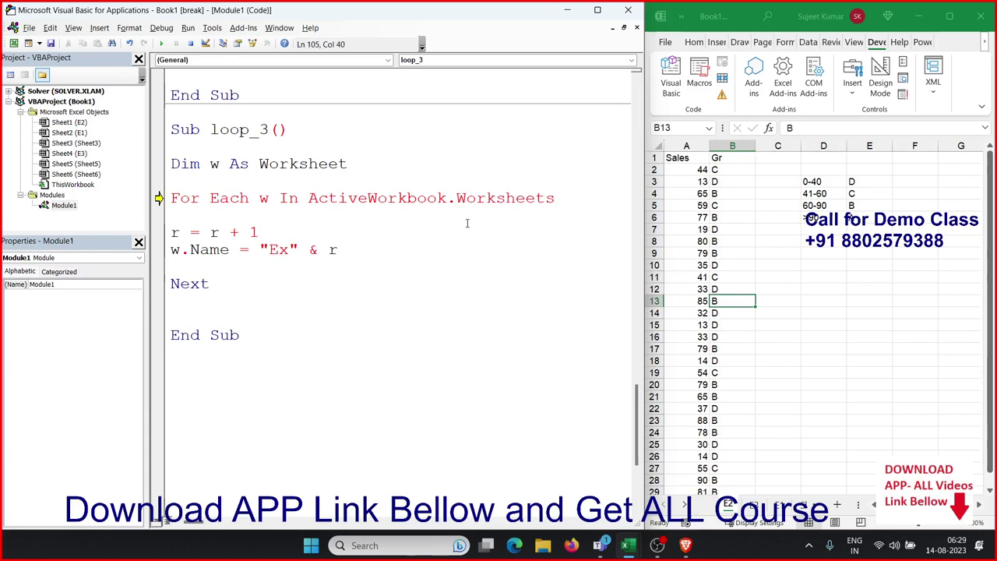
pyautogui.click(491, 249)
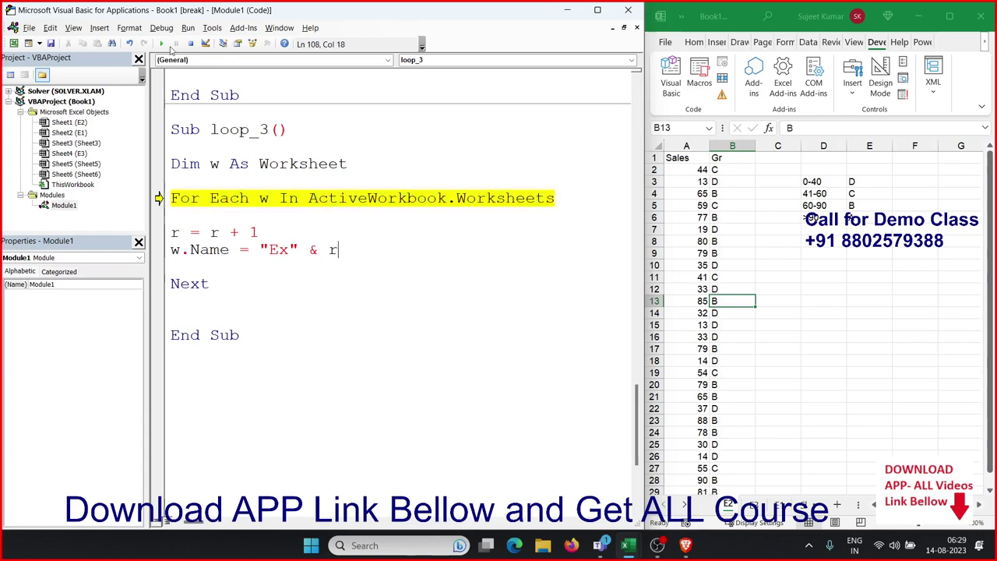
pyautogui.click(163, 44)
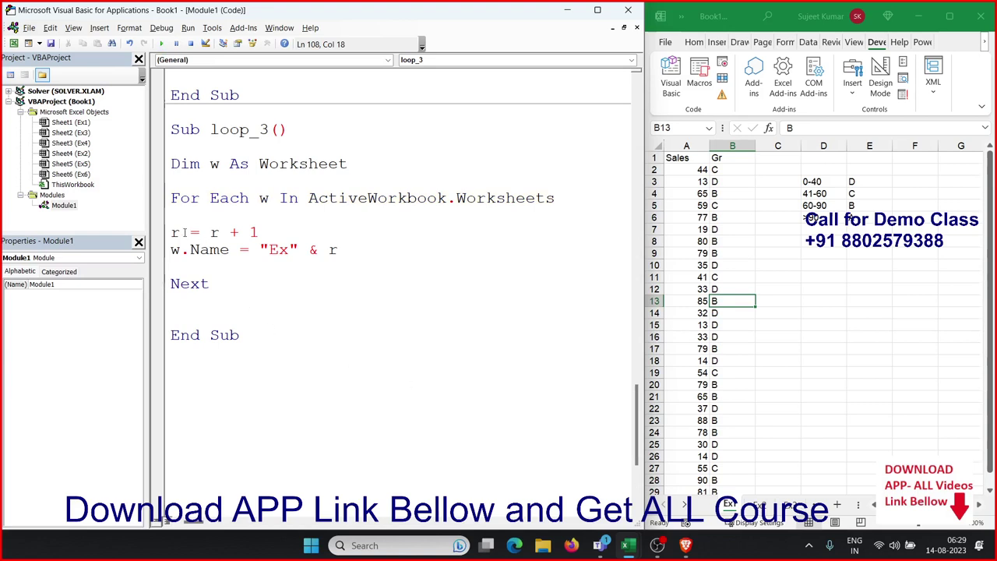
pyautogui.moveTo(171, 232); pyautogui.dragTo(327, 232)
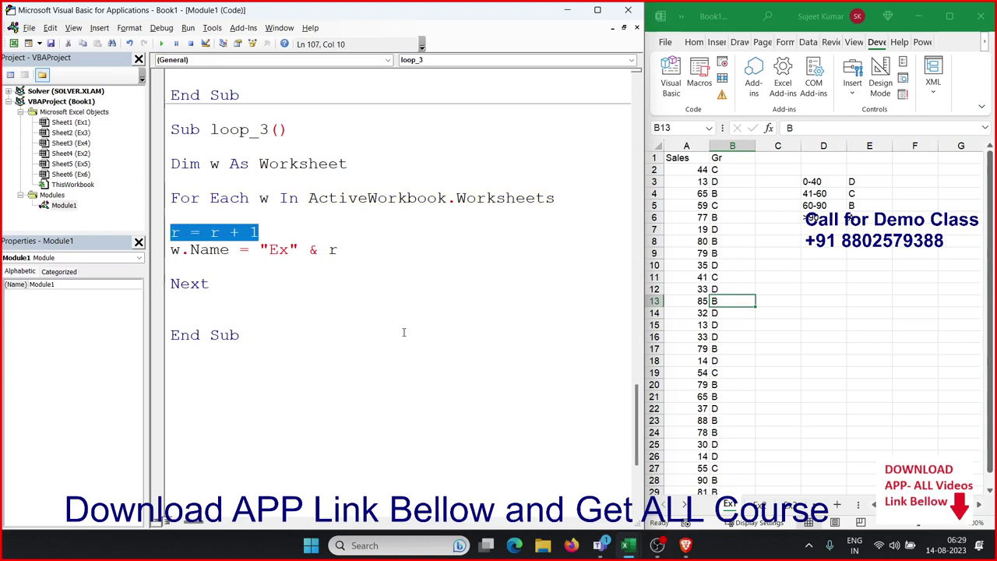
pyautogui.click(346, 309)
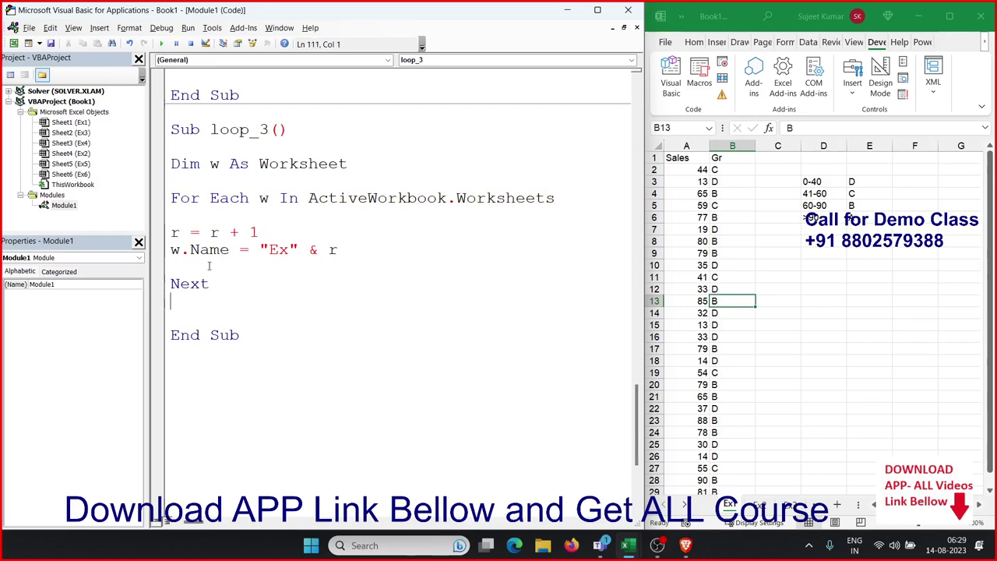
pyautogui.click(692, 506)
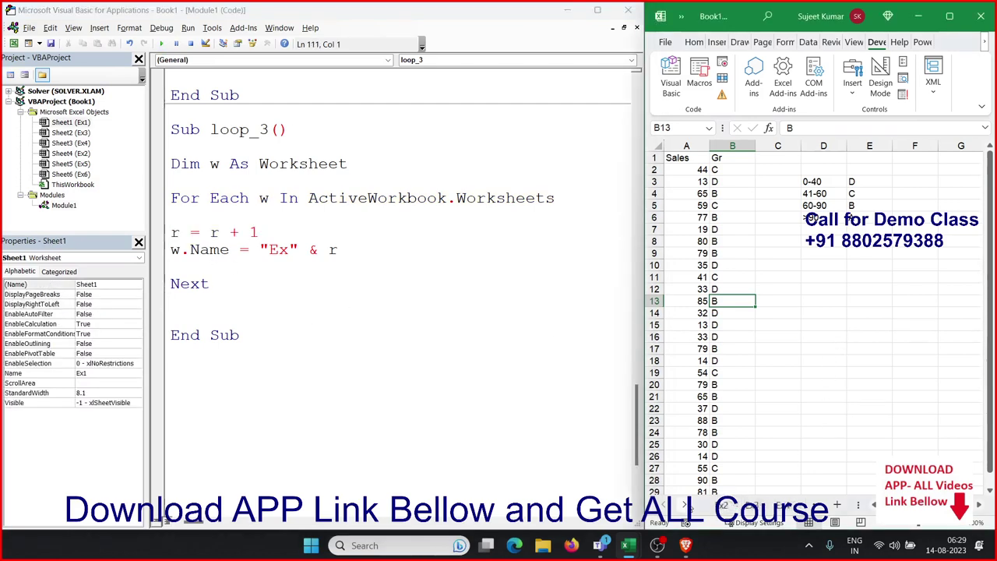
# Add a new sheet with a Name heading in A1 and a first name filled down column A.
pyautogui.click(837, 505)
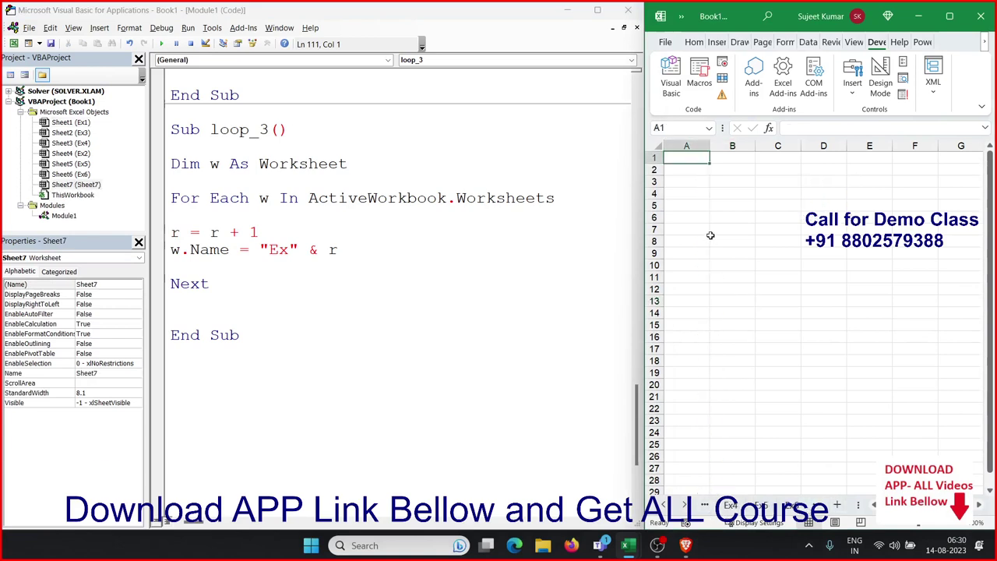
pyautogui.write('Name')
pyautogui.press('Return')
pyautogui.write('P')
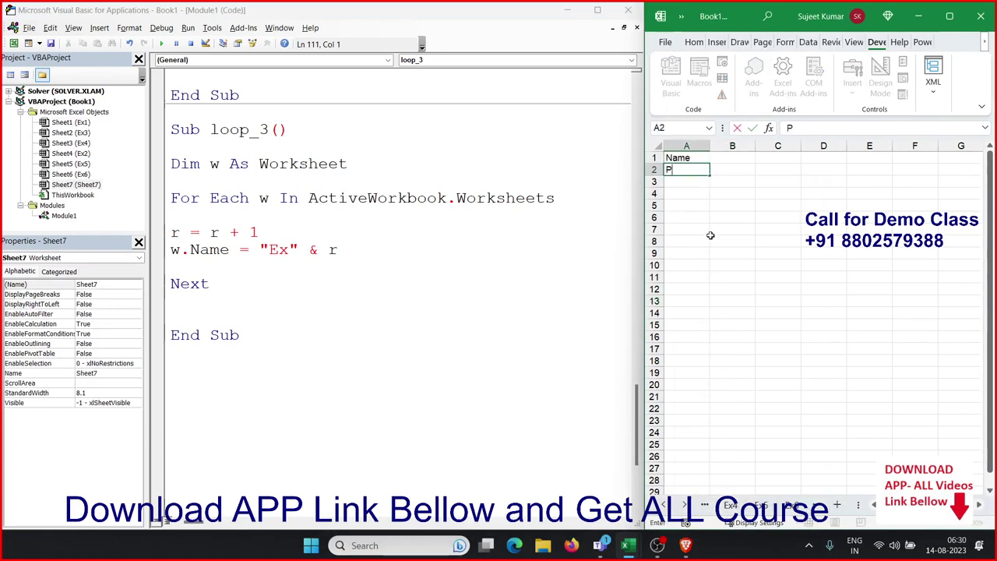
pyautogui.write('uja')
pyautogui.click(686, 217)
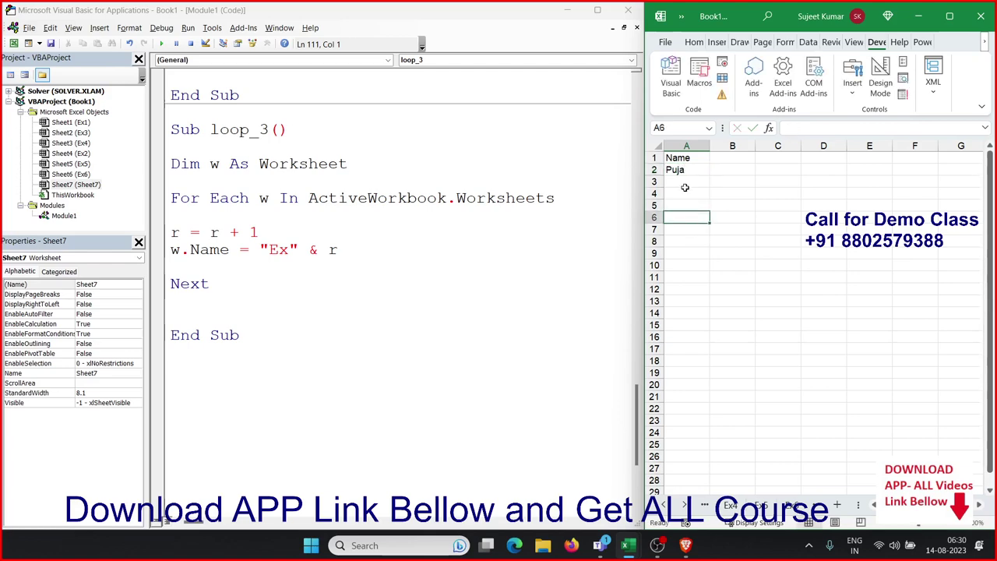
pyautogui.click(685, 170)
pyautogui.moveTo(709, 175); pyautogui.dragTo(705, 468)
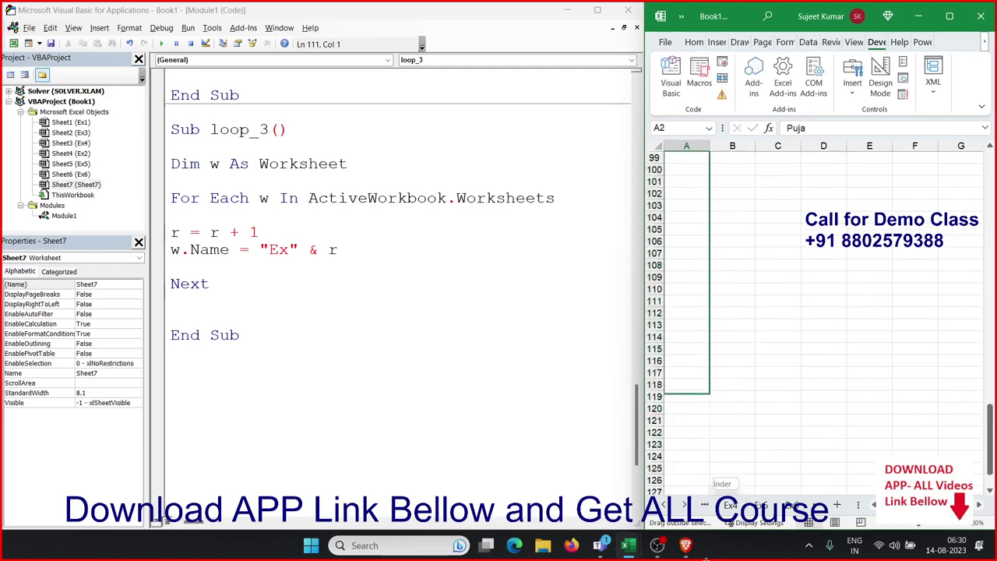
pyautogui.hotkey('ctrl', 'Home')
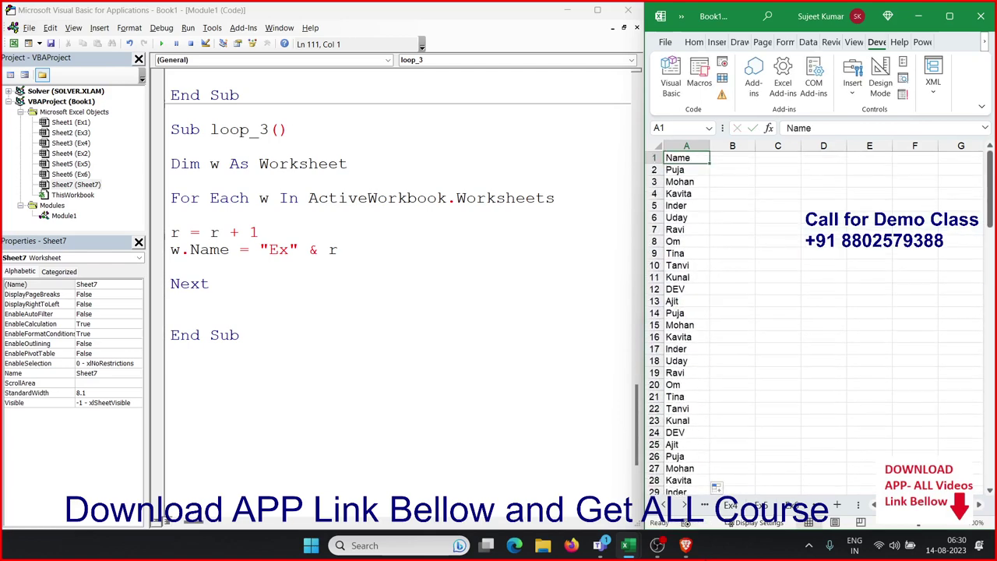
pyautogui.click(686, 170)
pyautogui.press('Down')
# Put a Name heading in cell D1.
pyautogui.press('Down')
pyautogui.press('Down')
pyautogui.press('Down')
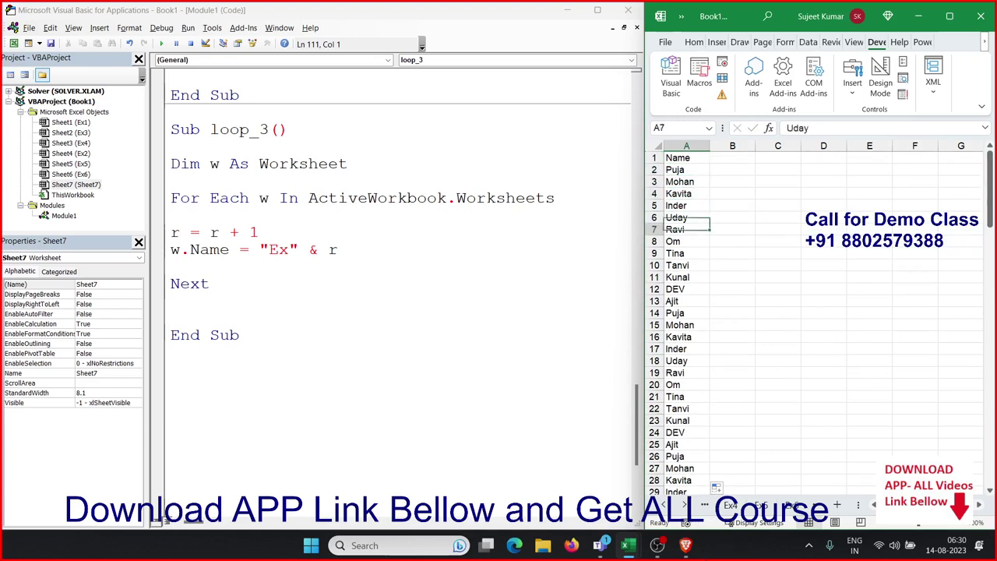
pyautogui.press('Down')
pyautogui.press('Down')
pyautogui.press('Down')
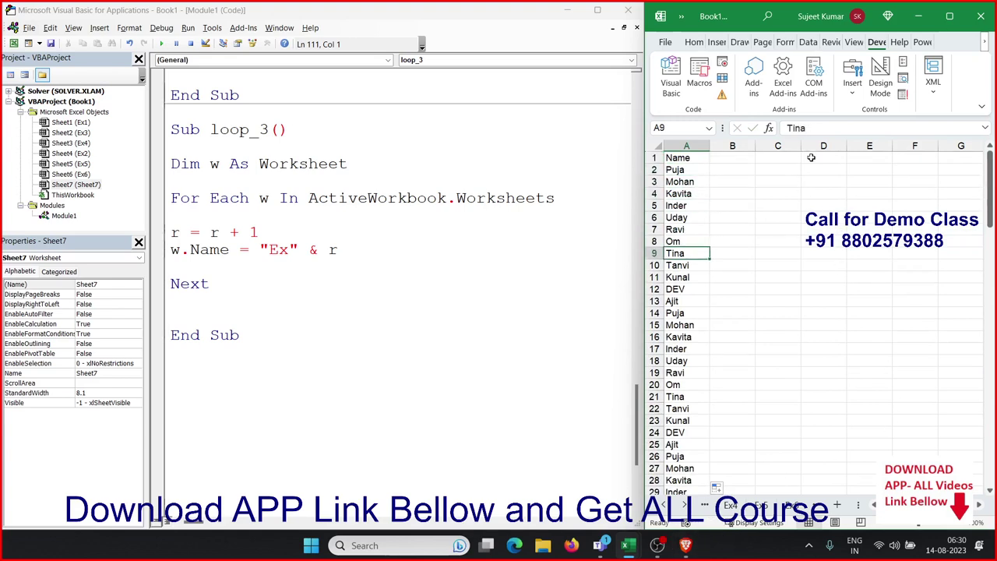
pyautogui.click(812, 158)
pyautogui.write('e')
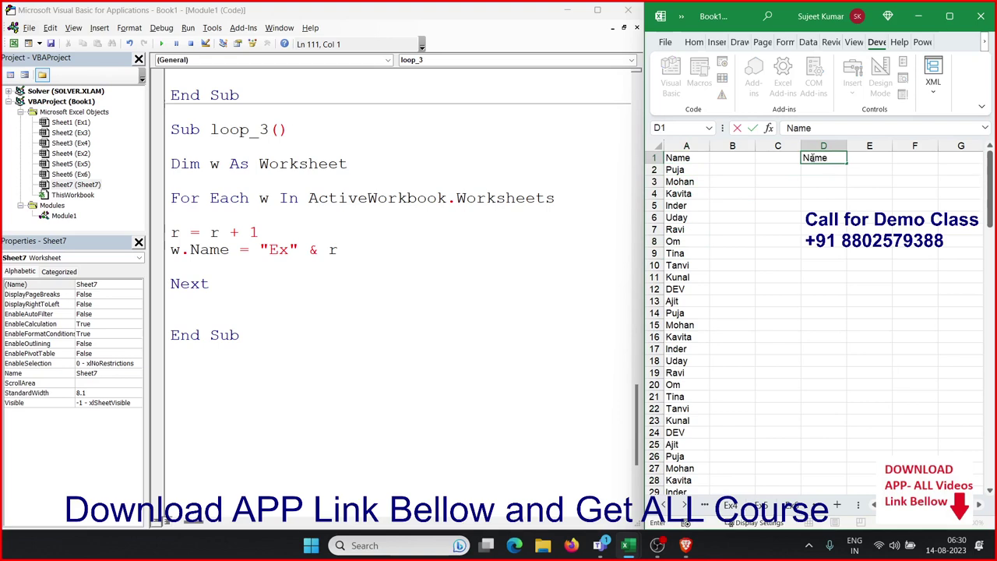
pyautogui.press('Return')
# Erase the =uni text accidentally typed into the code module.
pyautogui.click(232, 434)
pyautogui.click(231, 435)
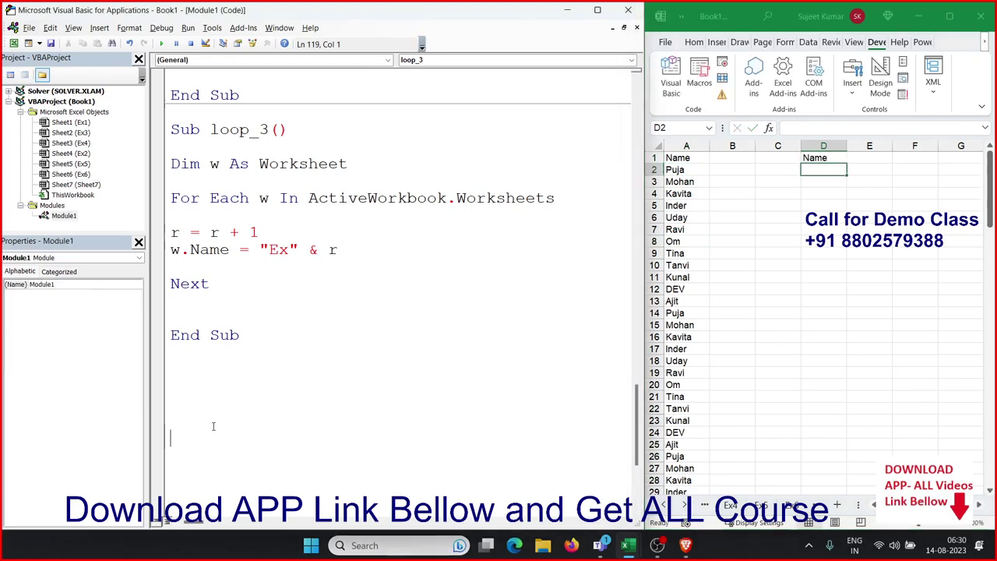
pyautogui.scroll(-1, 216, 424)
pyautogui.scroll(-3, 217, 418)
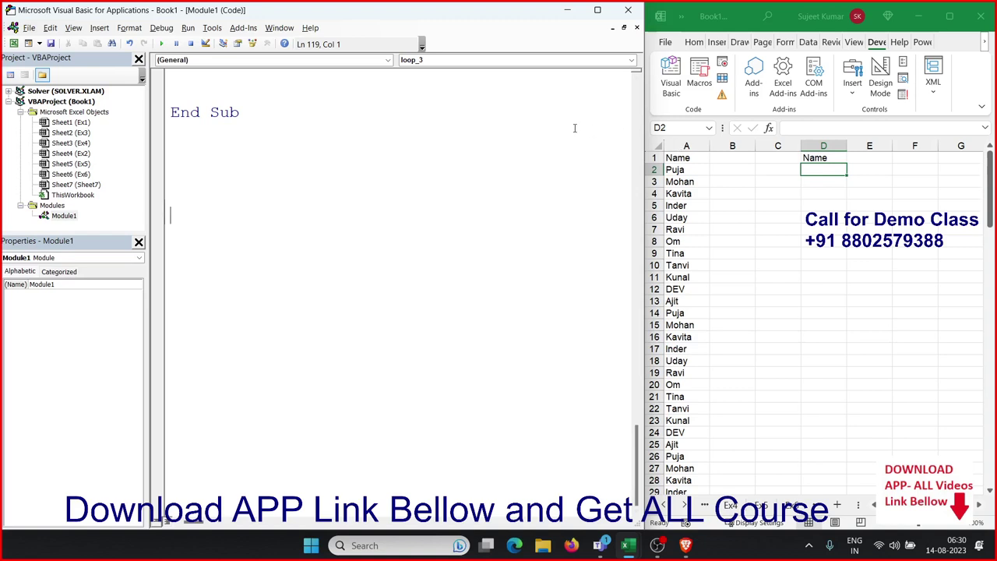
pyautogui.write('=')
pyautogui.write('uni')
pyautogui.press('BackSpace')
pyautogui.press('BackSpace')
pyautogui.press('BackSpace')
pyautogui.press('BackSpace')
# Enter =UNIQUE(A:A) in D2 to list the distinct names from column A.
pyautogui.click(824, 173)
pyautogui.write('=ini')
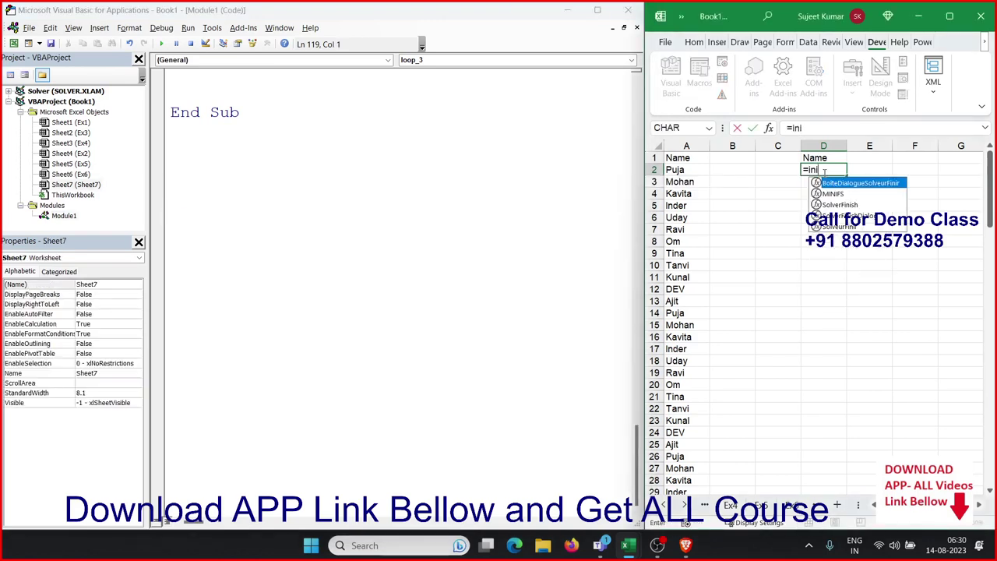
pyautogui.press('BackSpace')
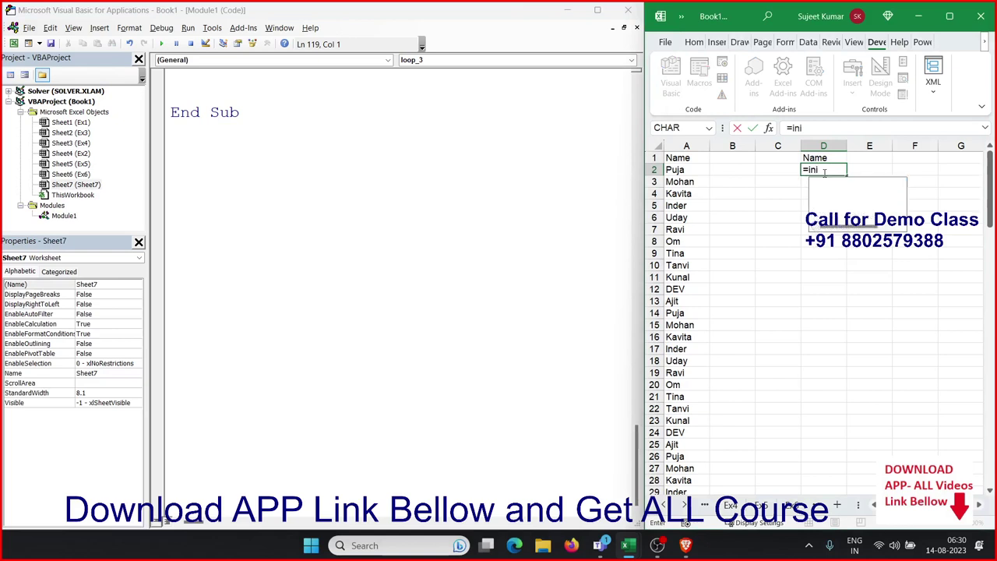
pyautogui.write('i')
pyautogui.press('BackSpace')
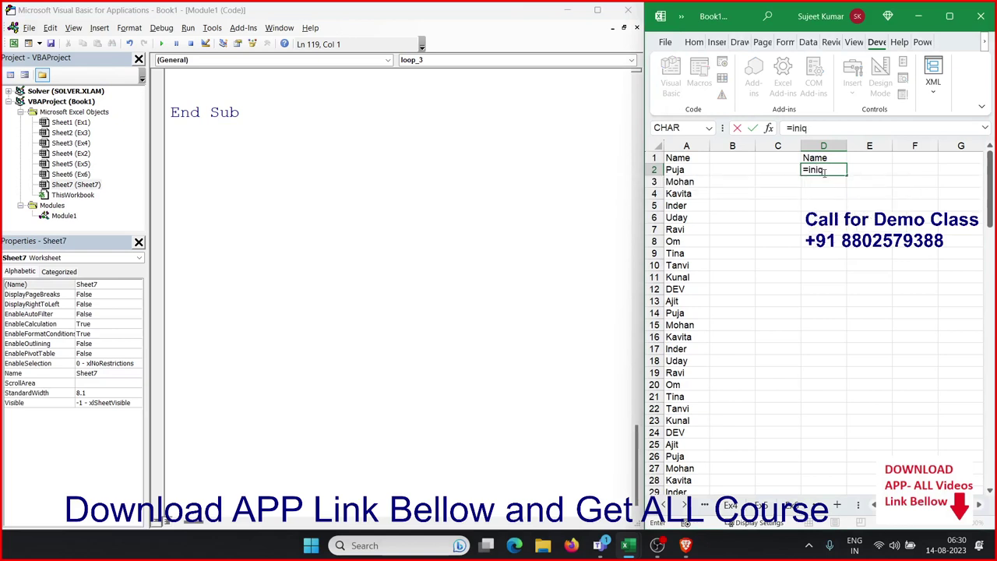
pyautogui.press('BackSpace')
pyautogui.press('BackSpace')
pyautogui.write('un')
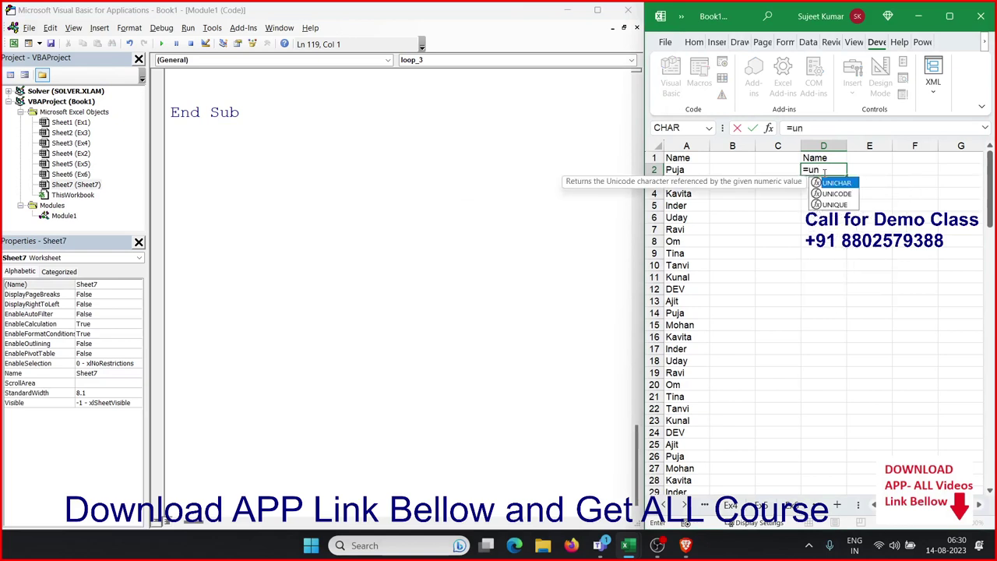
pyautogui.press('Down')
pyautogui.press('Down')
pyautogui.press('Tab')
pyautogui.press('Left')
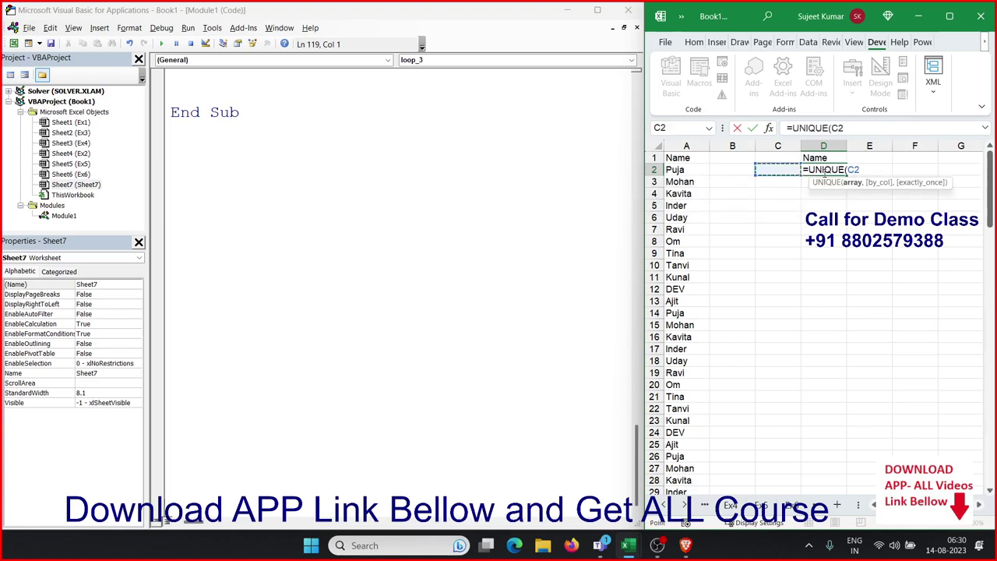
pyautogui.press('Left')
pyautogui.press('Left')
pyautogui.hotkey('ctrl', 'space')
pyautogui.press('Return')
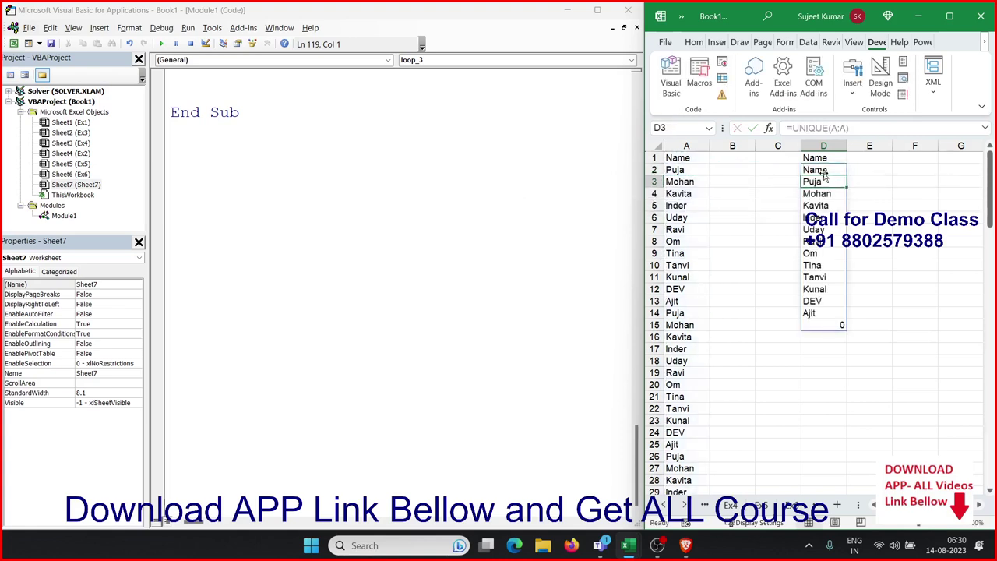
# Delete the UNIQUE formula from D2, clearing its spilled names.
pyautogui.click(824, 173)
pyautogui.press('Delete')
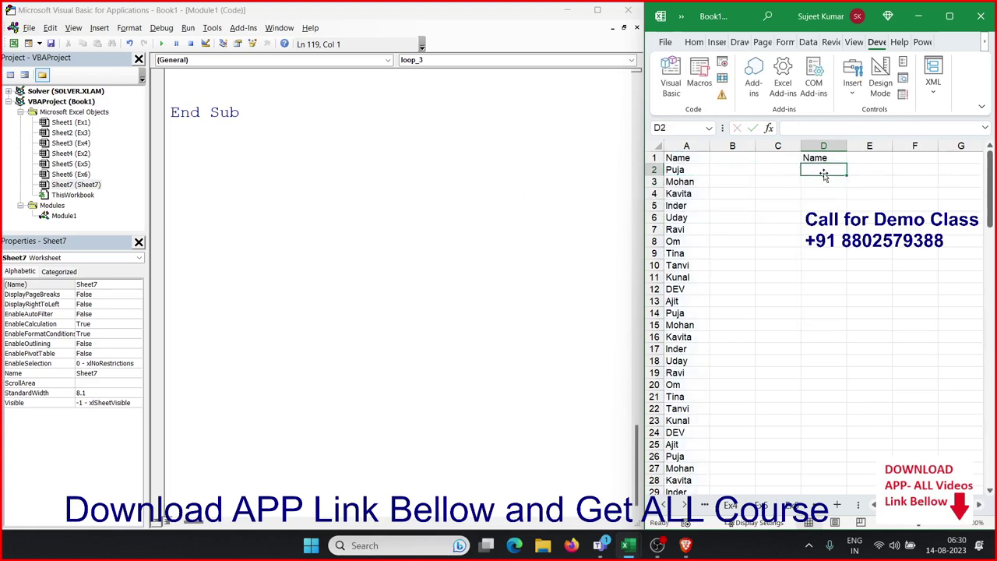
pyautogui.click(266, 151)
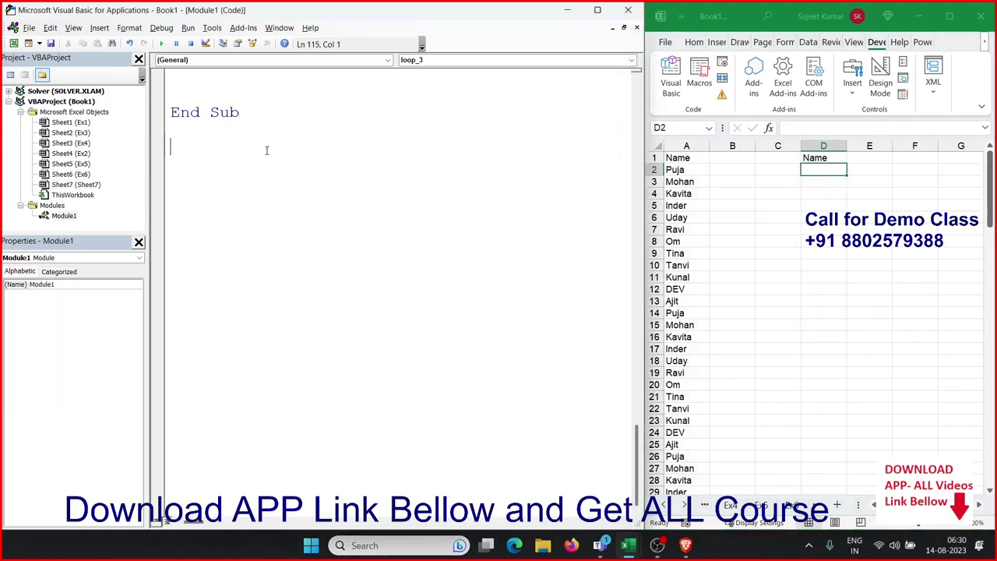
# Create a new Sub for_4() procedure below the last macro.
pyautogui.write('sub ')
pyautogui.write('l')
pyautogui.press('BackSpace')
pyautogui.write('for')
pyautogui.write('_4')
pyautogui.write('()')
pyautogui.press('Return')
pyautogui.press('Return')
pyautogui.press('Return')
pyautogui.press('Return')
pyautogui.press('Return')
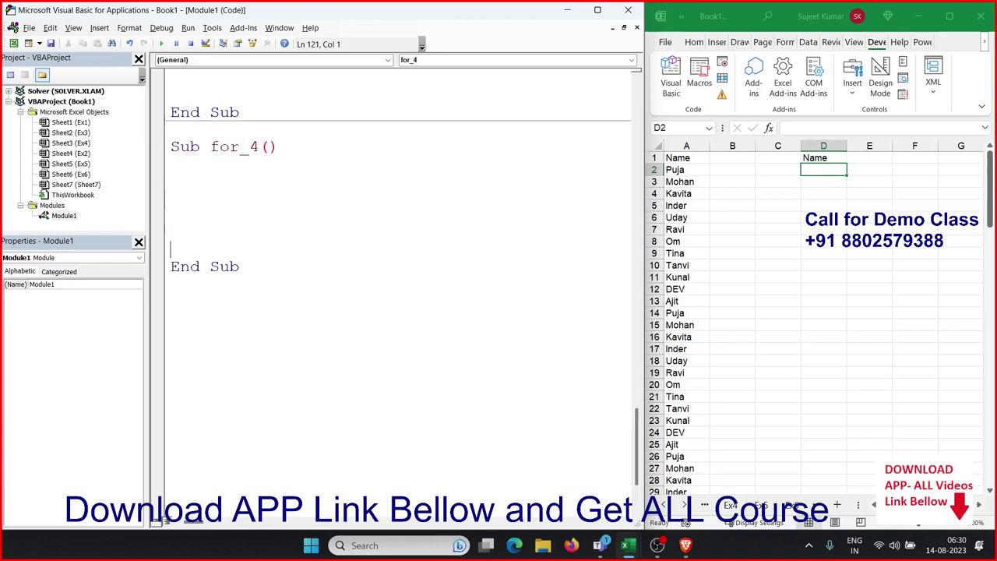
# Declare dt As New Collection as for_4's first line.
pyautogui.press('Up')
pyautogui.press('Up')
pyautogui.press('Up')
pyautogui.press('Up')
pyautogui.write('di')
pyautogui.write('m ')
pyautogui.write('dt as ')
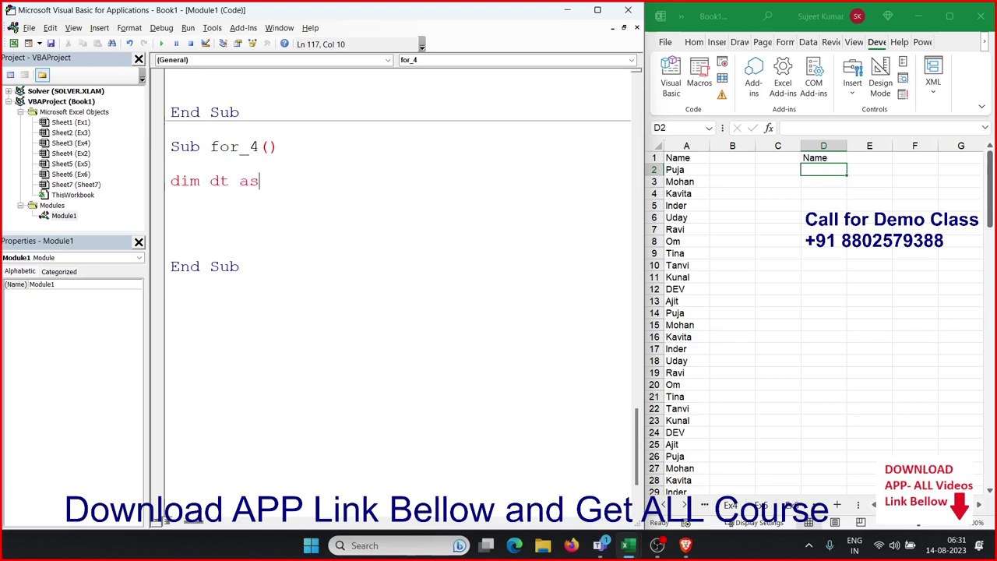
pyautogui.write('new ')
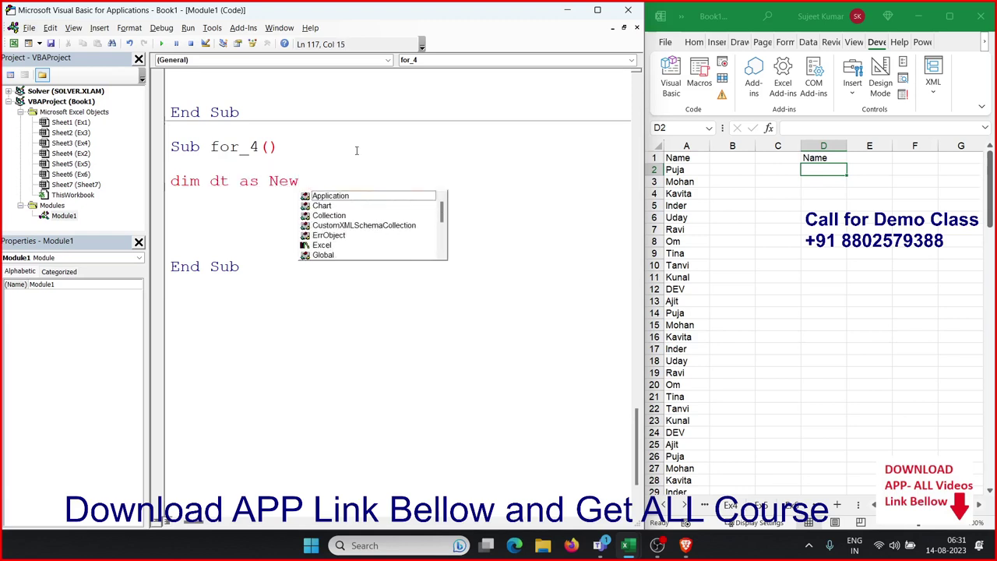
pyautogui.write('col')
pyautogui.press('Tab')
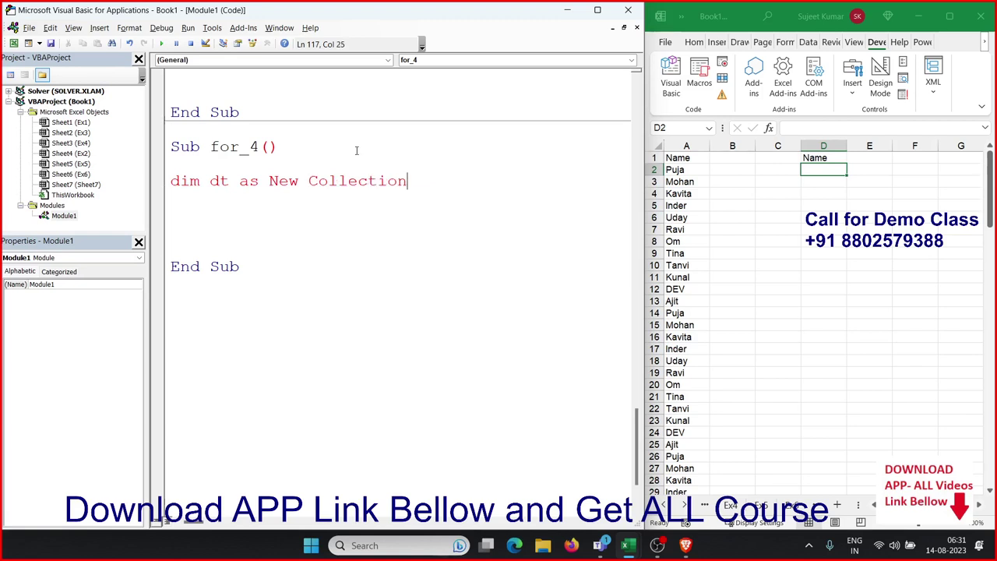
pyautogui.press('Return')
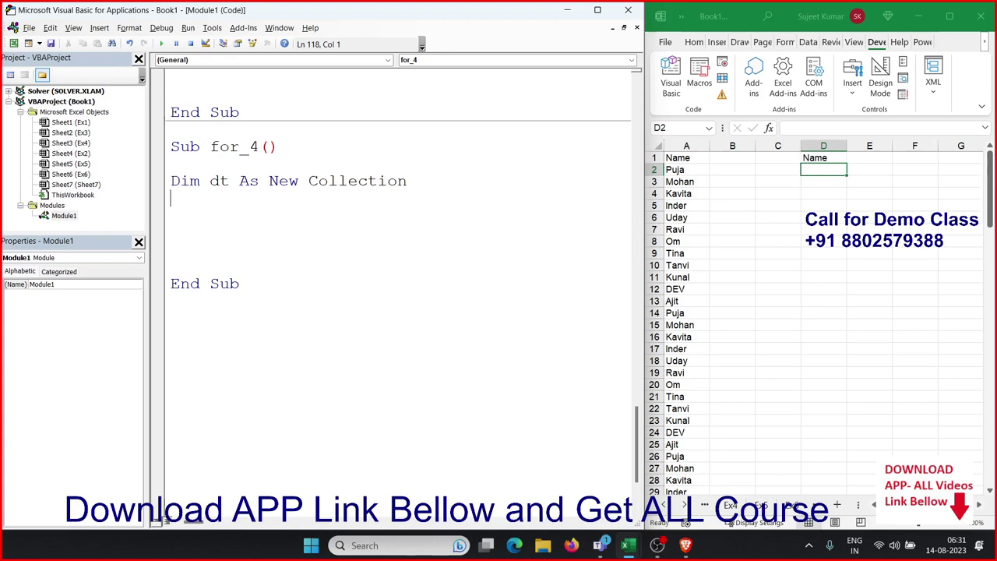
# Check the last filled name row and write the loop header For i = 2 To 125.
pyautogui.press('Return')
pyautogui.write('for ')
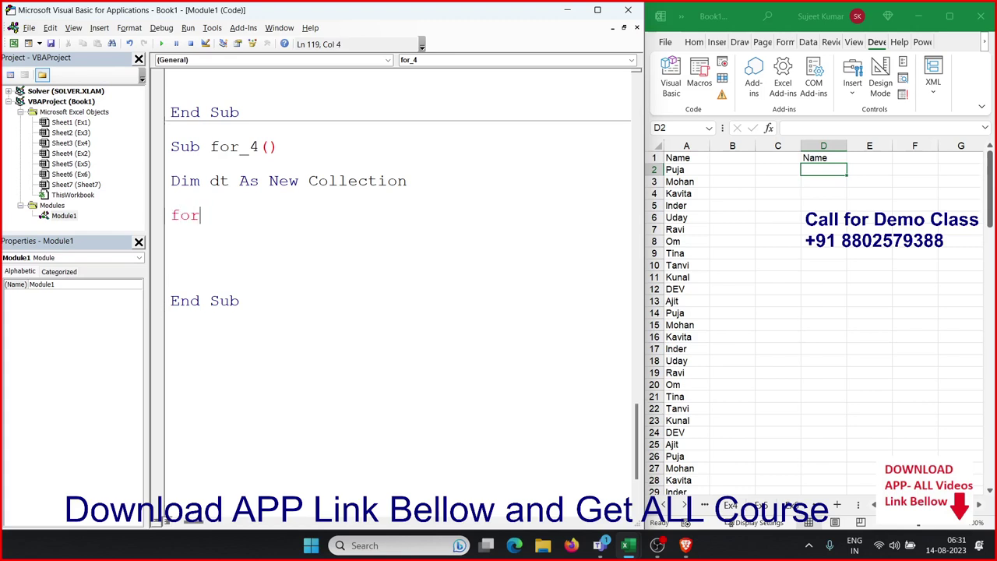
pyautogui.write('i ')
pyautogui.write('= 2 t')
pyautogui.write('io')
pyautogui.press('BackSpace')
pyautogui.press('BackSpace')
pyautogui.write('o')
pyautogui.click(690, 204)
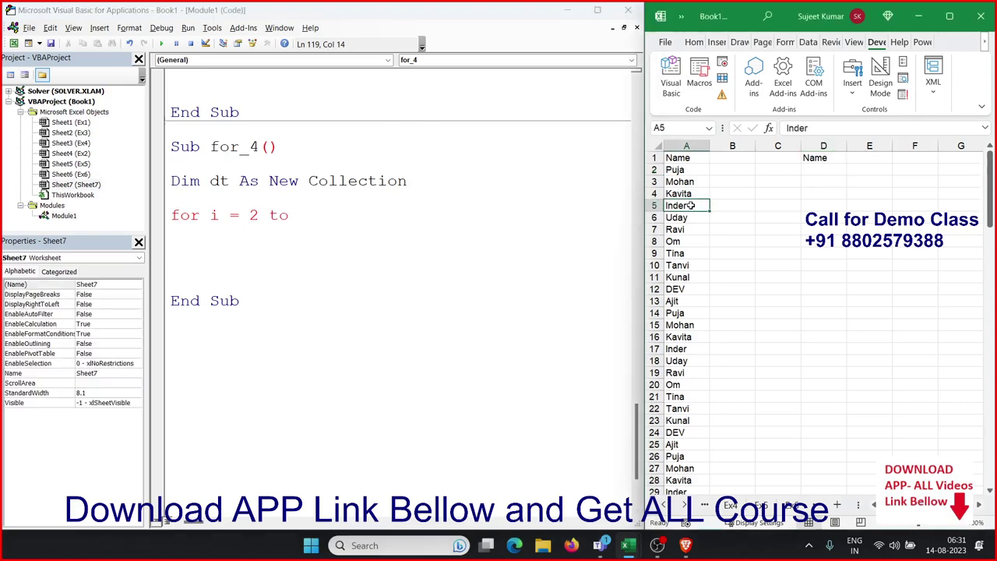
pyautogui.hotkey('ctrl', 'Down')
pyautogui.hotkey('ctrl', 'Up')
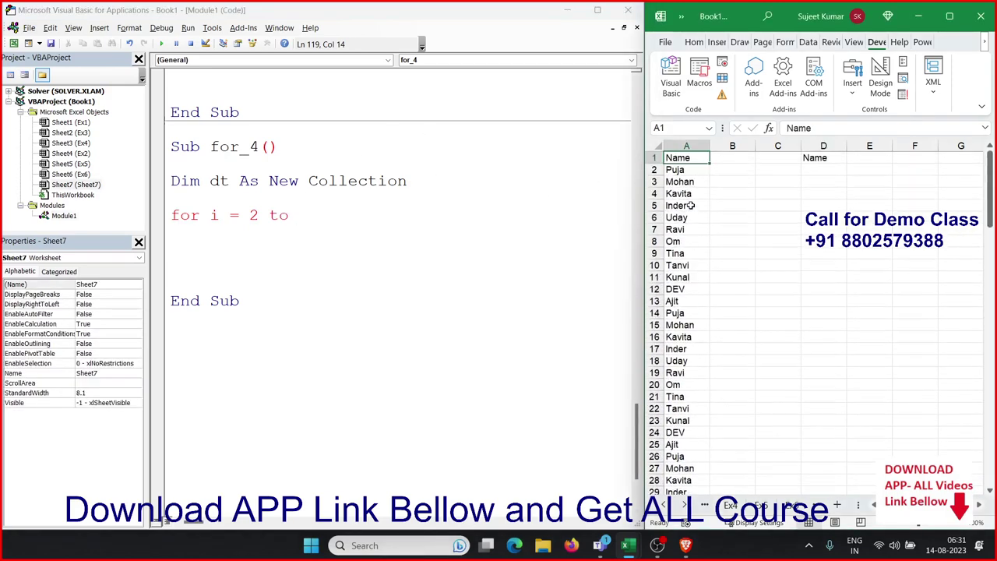
pyautogui.click(379, 216)
pyautogui.write('1')
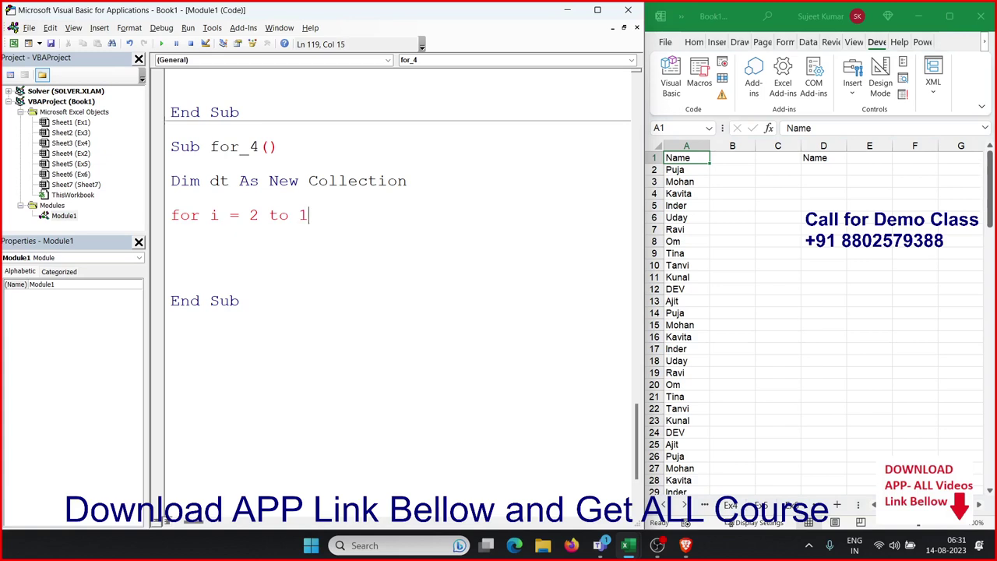
pyautogui.write('25')
pyautogui.press('Return')
# Close the loop with Next i and open a blank line inside it.
pyautogui.press('Return')
pyautogui.press('Return')
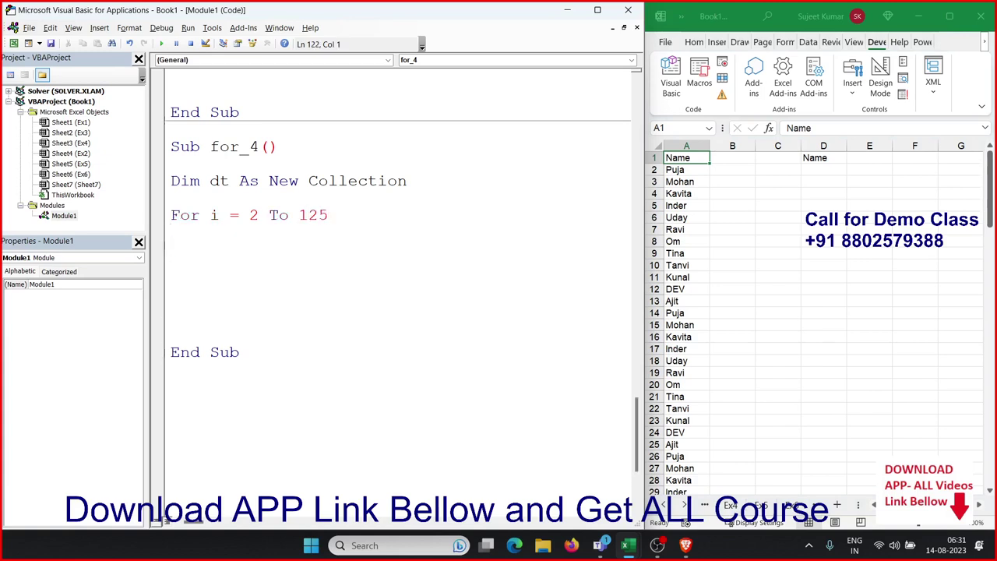
pyautogui.write('next i')
pyautogui.press('Up')
pyautogui.press('Return')
pyautogui.press('Up')
pyautogui.press('Return')
pyautogui.press('Up')
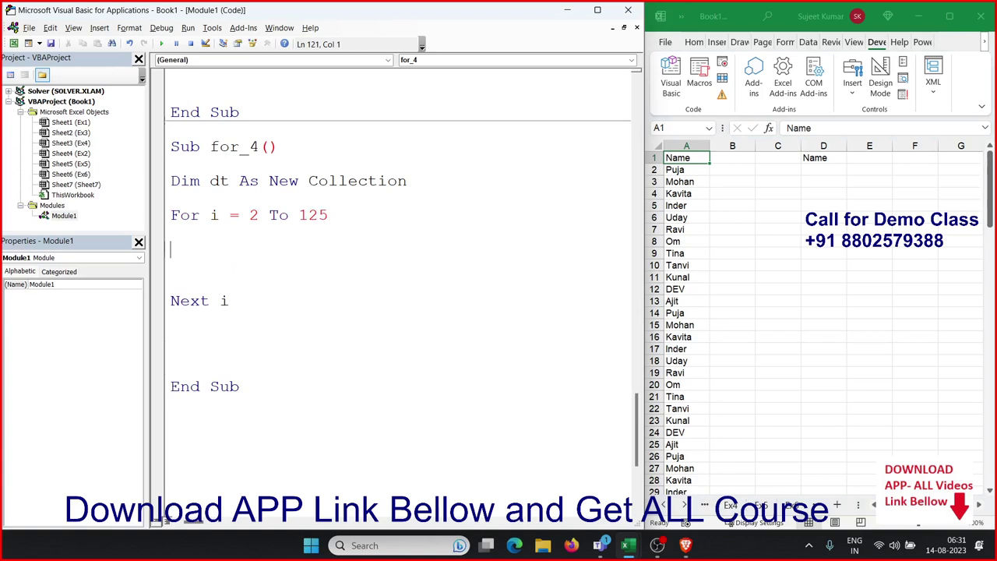
# Add dt.Add Cells(i, 1).Value, CStr(Cells(i, 1).Value) in the loop and tidy blank lines.
pyautogui.write('dt')
pyautogui.write('.')
pyautogui.press('Tab')
pyautogui.write('cel')
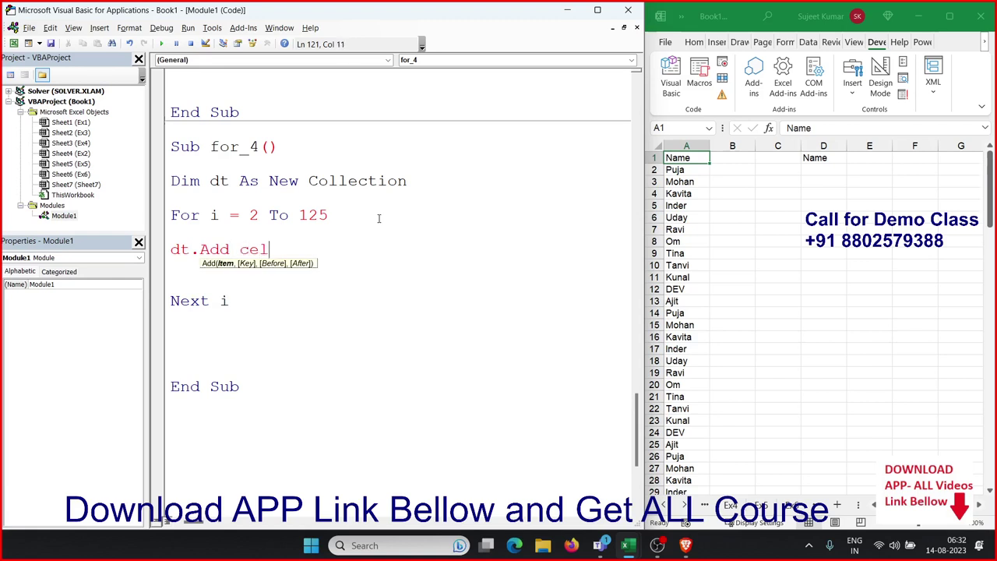
pyautogui.write('ls(')
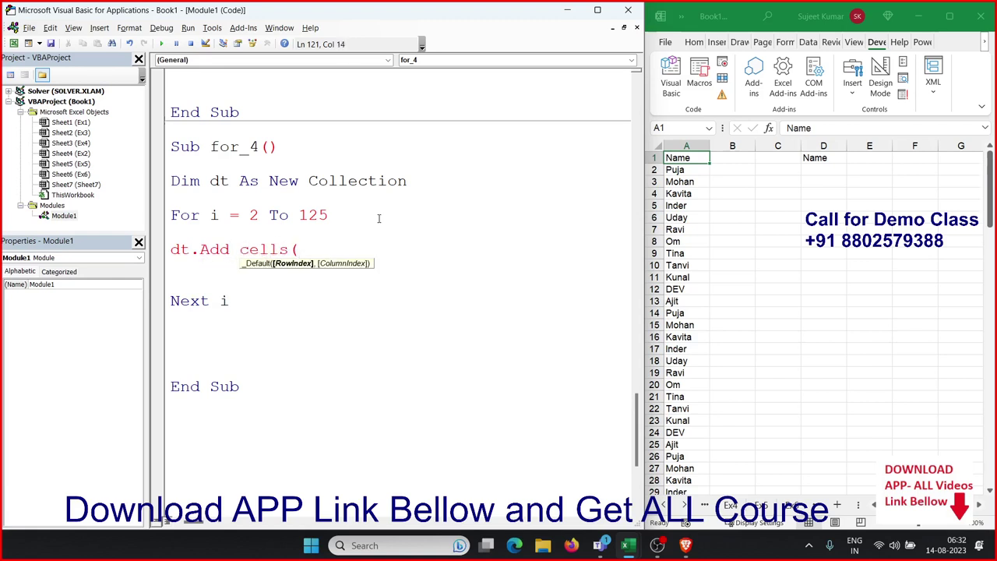
pyautogui.write('i,1')
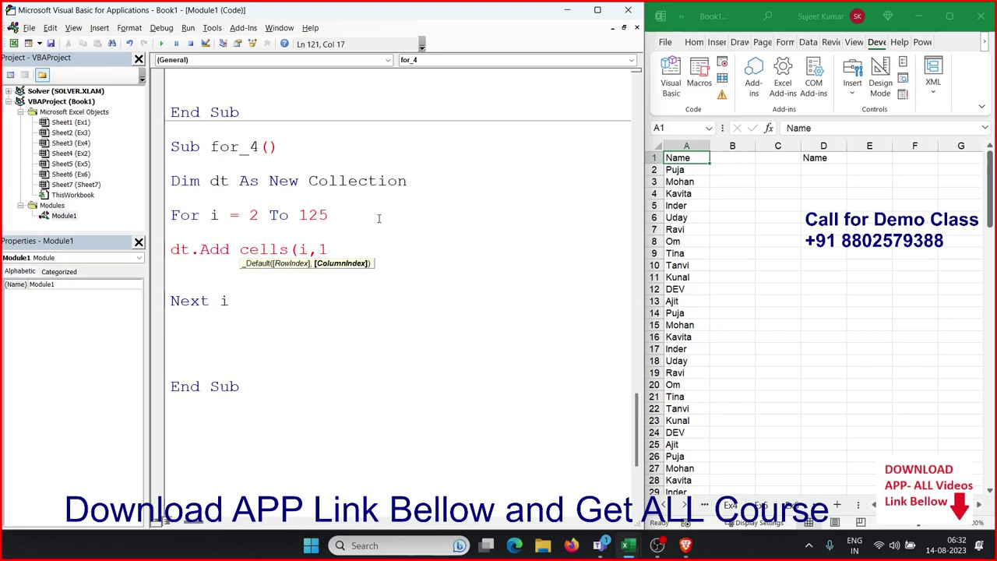
pyautogui.write(').valu')
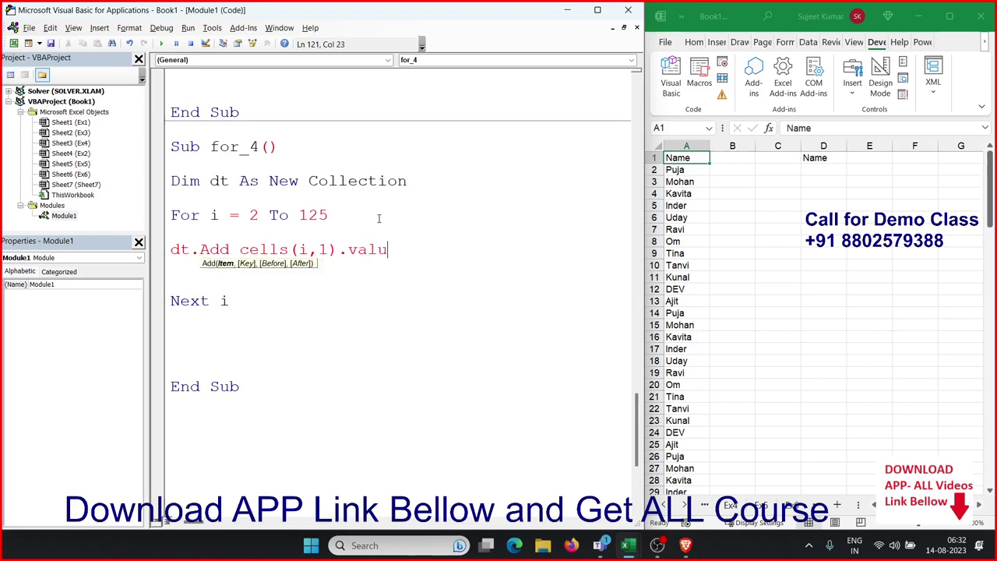
pyautogui.write('e')
pyautogui.write(',')
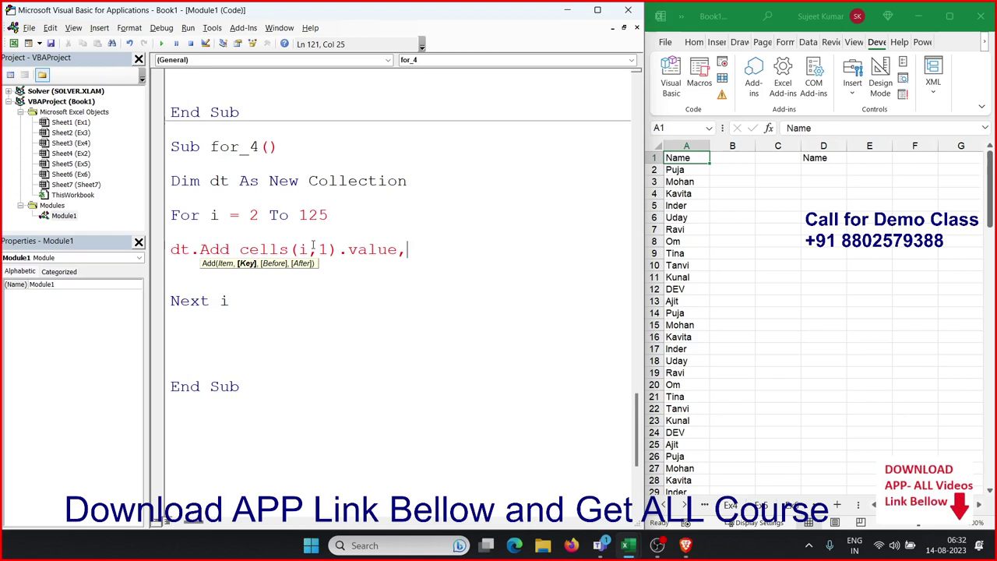
pyautogui.write('cs')
pyautogui.write('tr')
pyautogui.write('(')
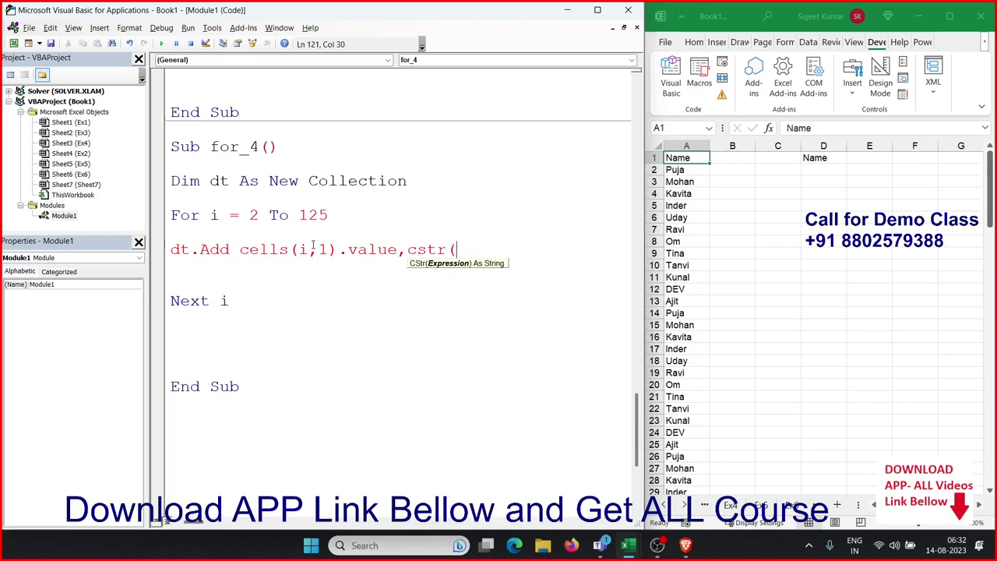
pyautogui.write('cel')
pyautogui.write('ls(i')
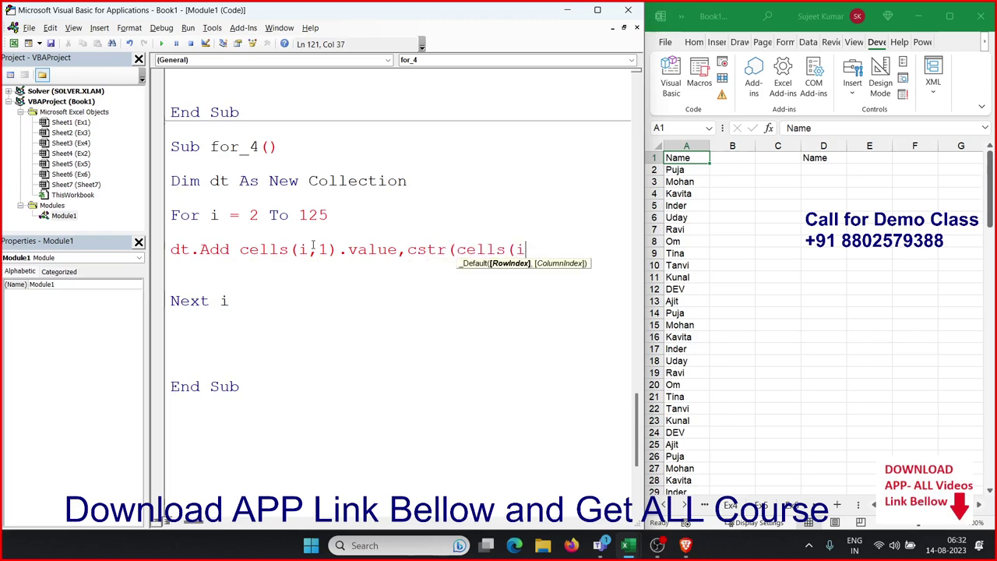
pyautogui.write(',1')
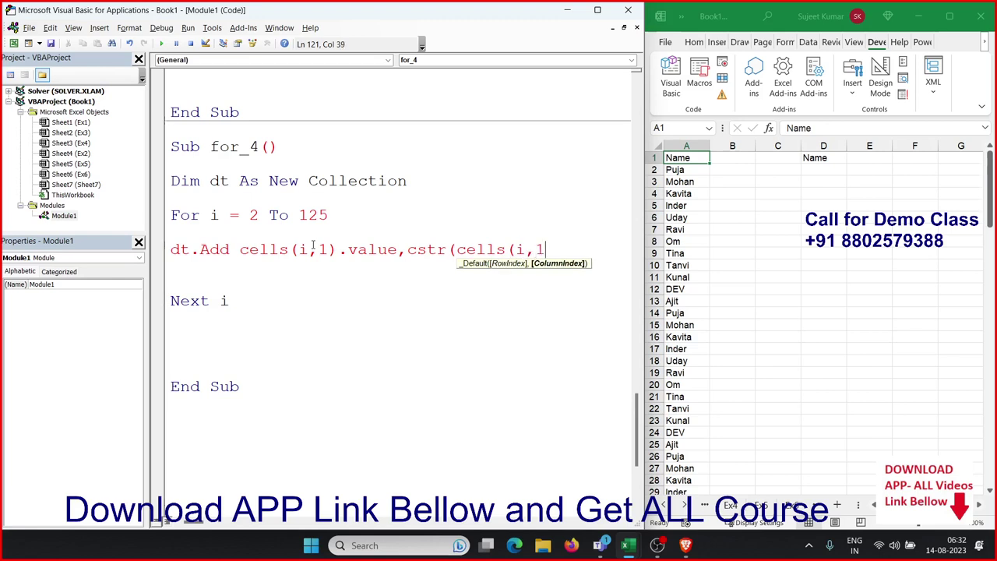
pyautogui.write(').va')
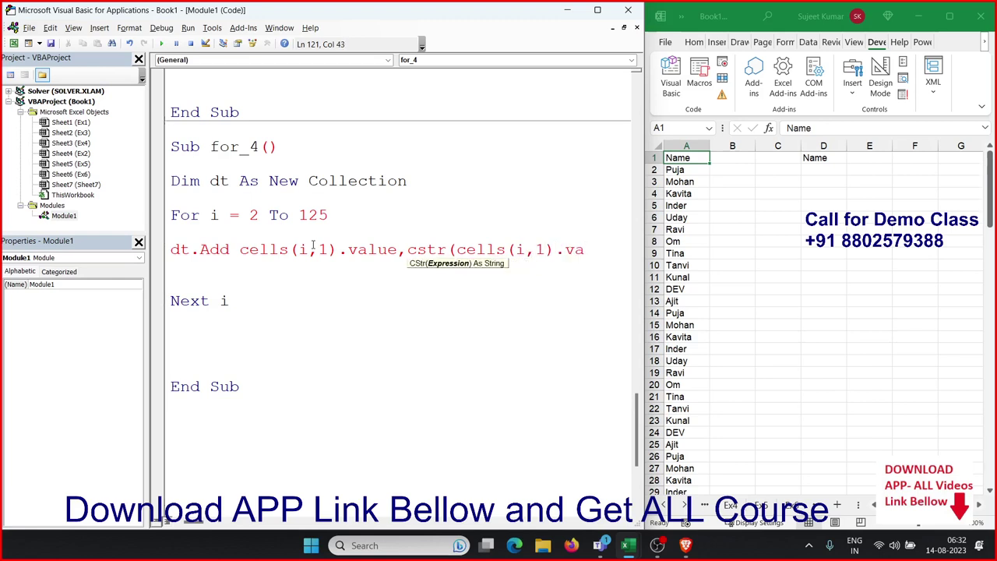
pyautogui.write('lue')
pyautogui.write(')')
pyautogui.press('Return')
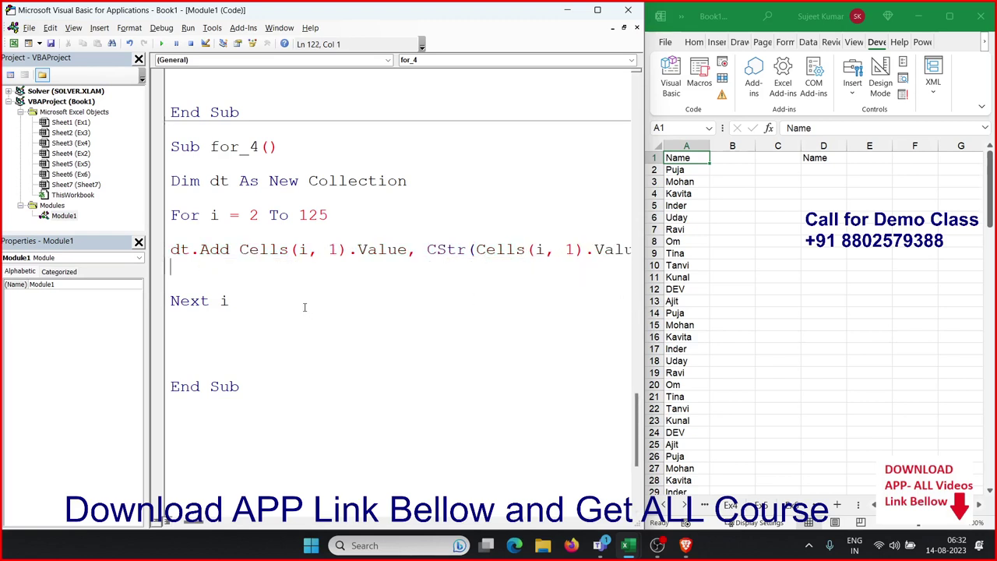
pyautogui.press('Delete')
pyautogui.press('Up')
pyautogui.press('BackSpace')
pyautogui.press('Down')
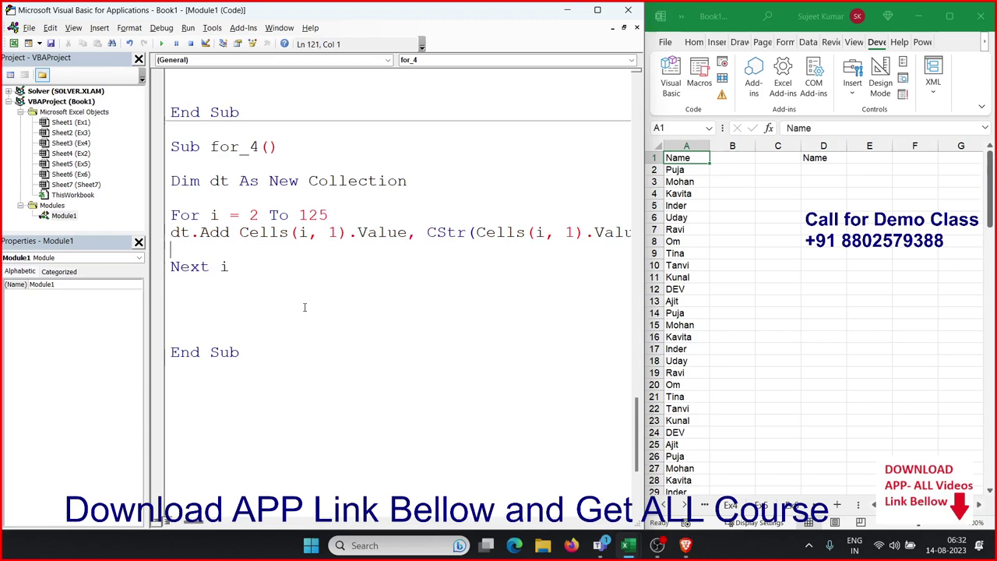
pyautogui.press('Delete')
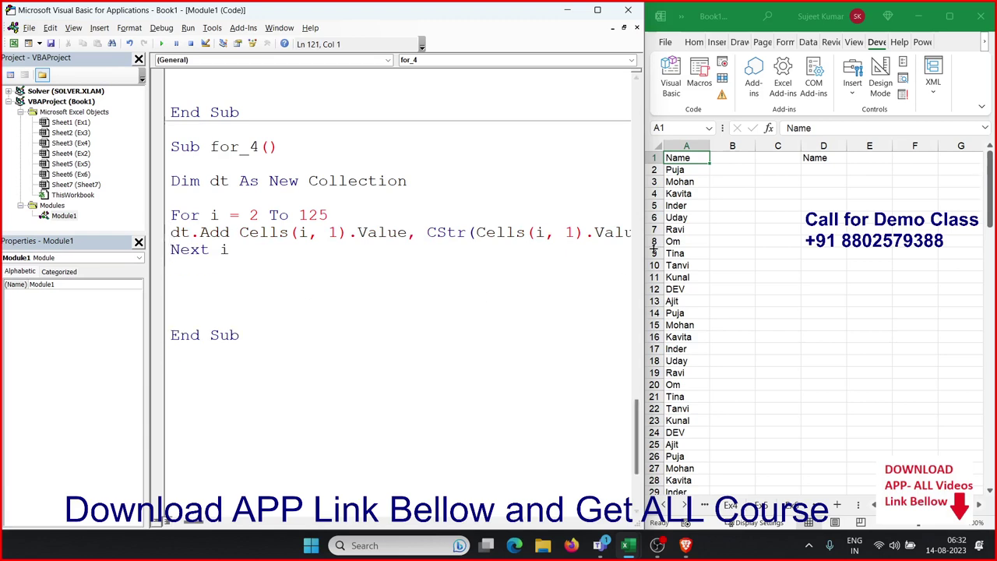
# Run for_4 and click End on the run-time error '457' duplicate-key dialog.
pyautogui.click(690, 182)
pyautogui.click(181, 231)
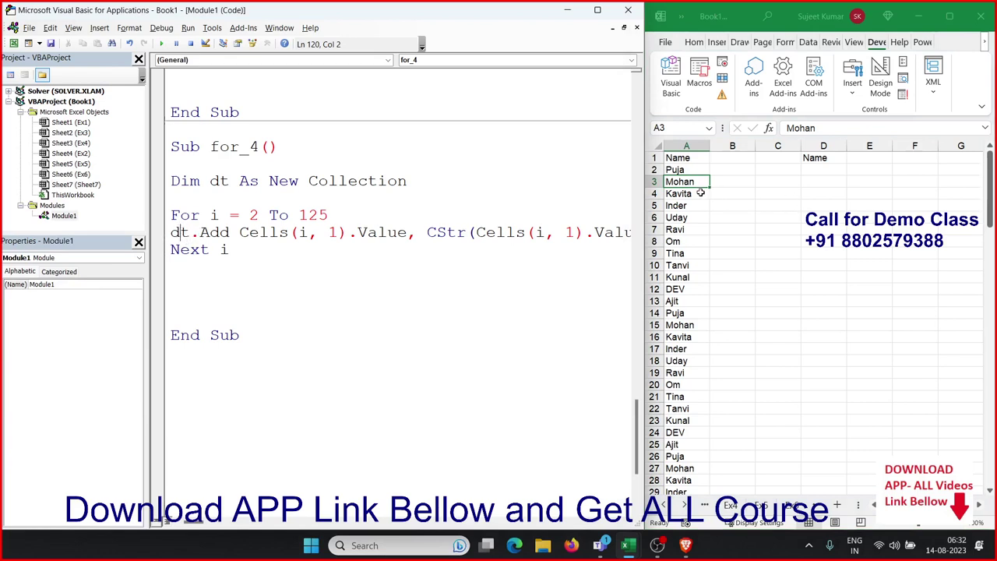
pyautogui.click(203, 249)
pyautogui.click(204, 200)
pyautogui.click(161, 43)
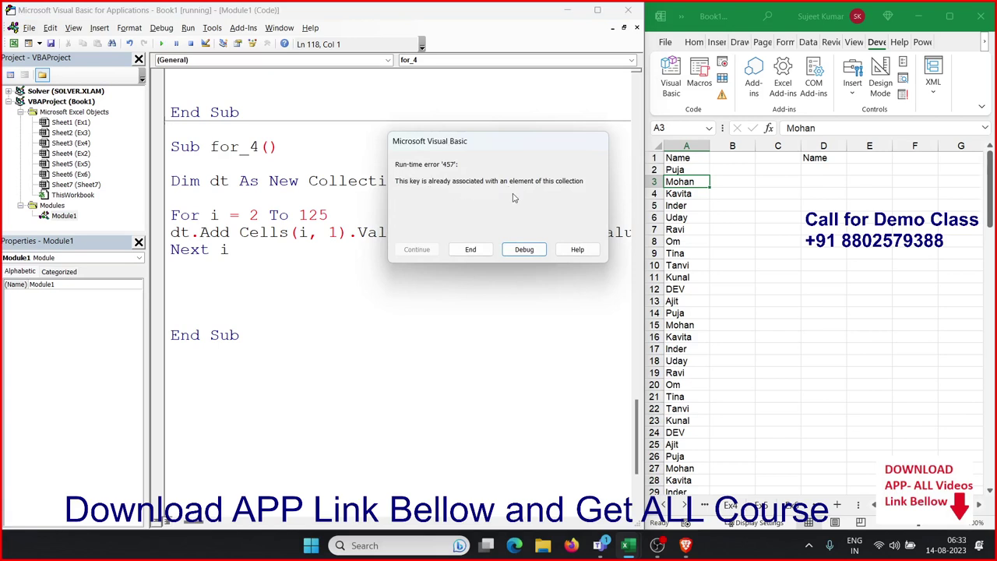
pyautogui.click(488, 253)
# Add an 'On Error Resume Next' line below the Dim statement in for_4.
pyautogui.press('Return')
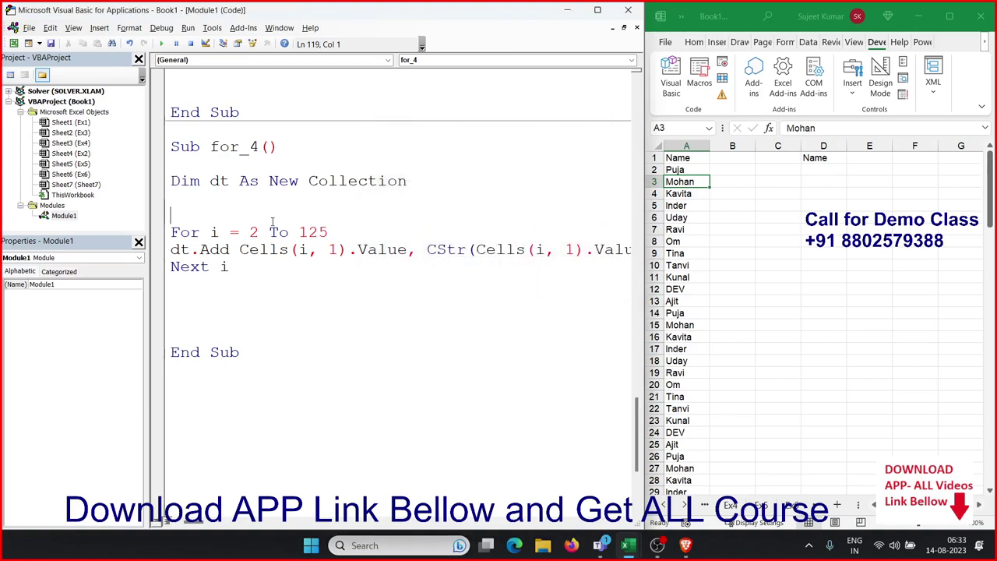
pyautogui.press('Up')
pyautogui.press('Return')
pyautogui.write('on er')
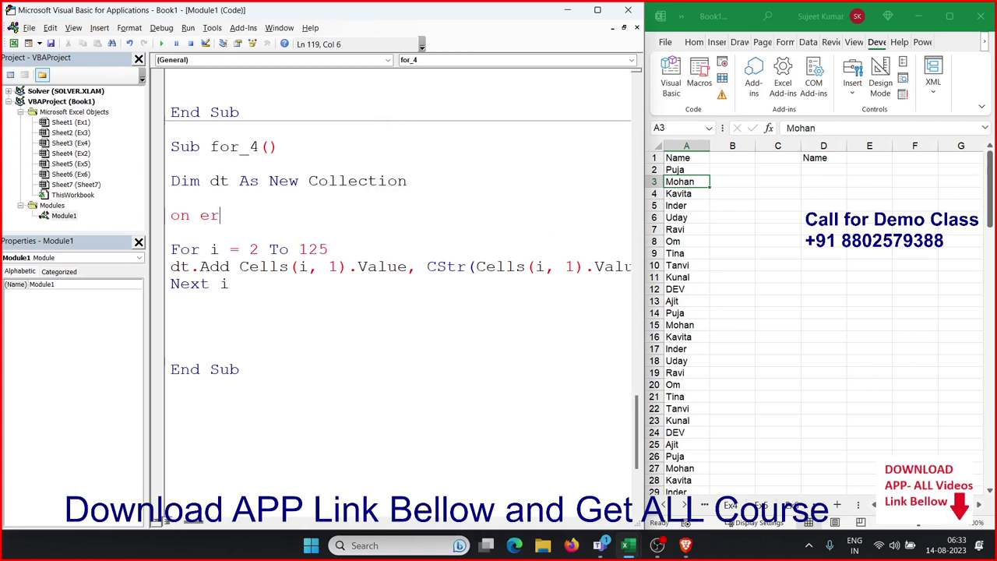
pyautogui.write('ror re')
pyautogui.write('sume ')
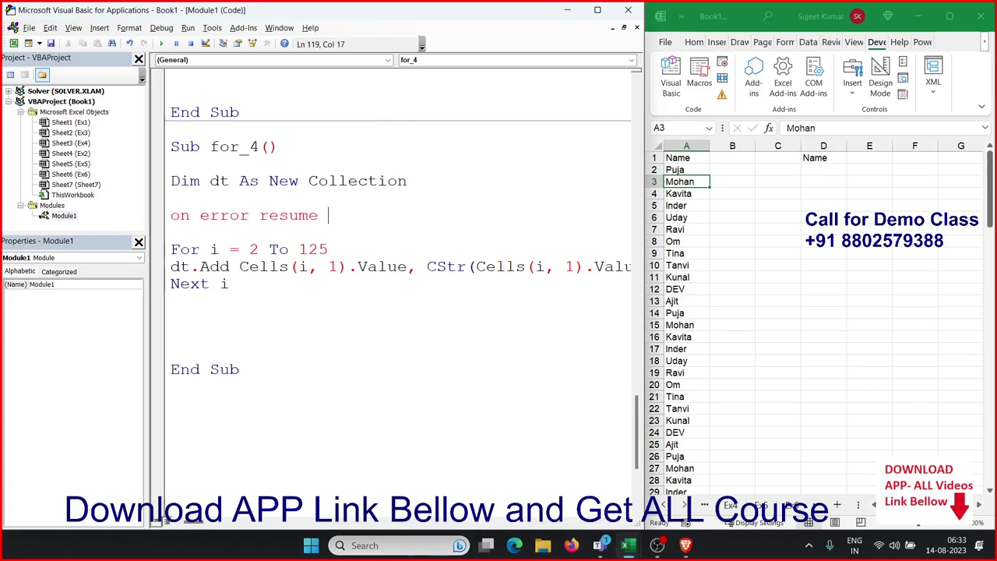
pyautogui.write('next')
pyautogui.press('Return')
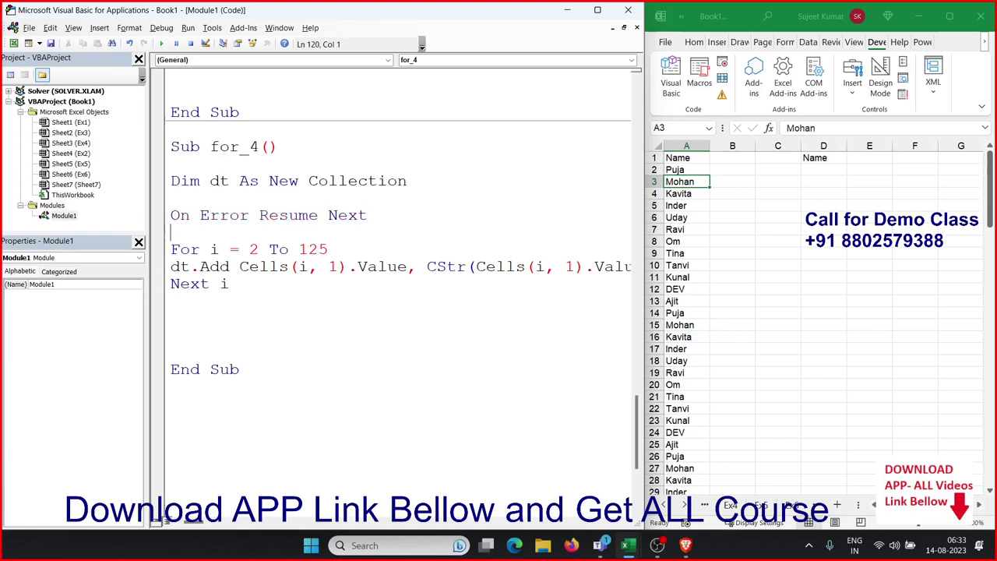
pyautogui.click(230, 284)
# Below the existing loop in for_4, add a 'For Each Item In dt' … 'Next Item' loop.
pyautogui.click(249, 294)
pyautogui.click(820, 170)
pyautogui.moveTo(820, 170); pyautogui.dragTo(810, 241)
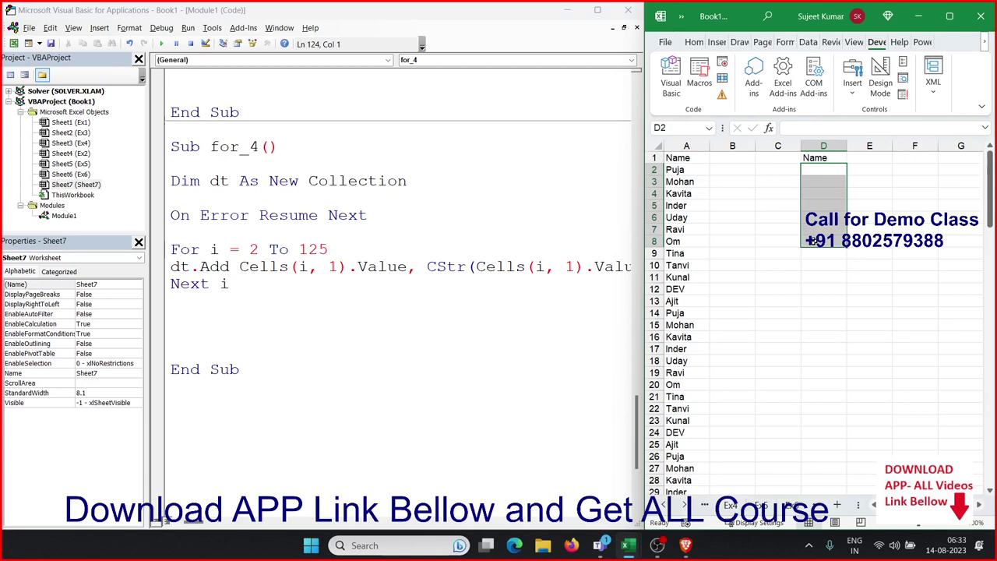
pyautogui.click(349, 320)
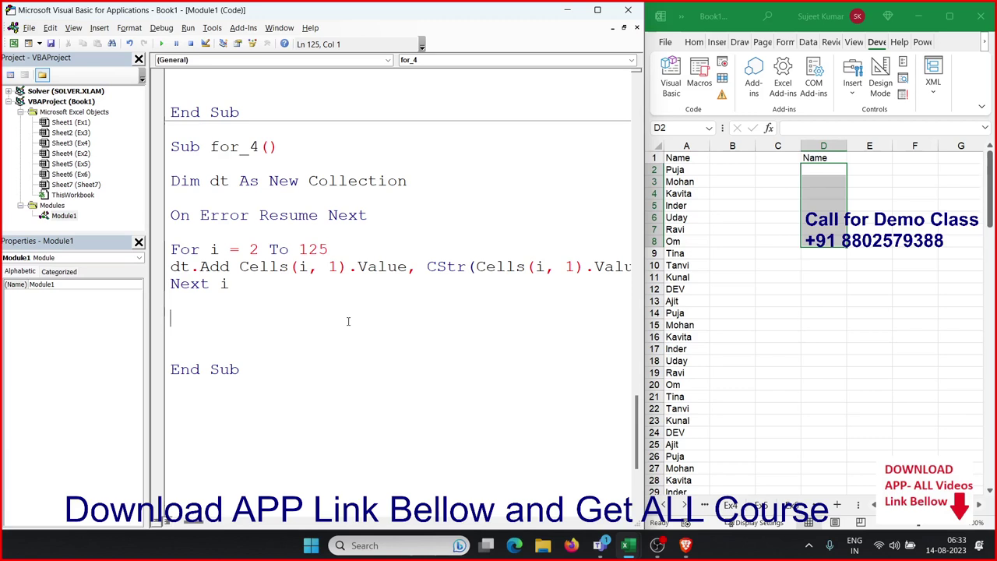
pyautogui.write('f')
pyautogui.write('or each ')
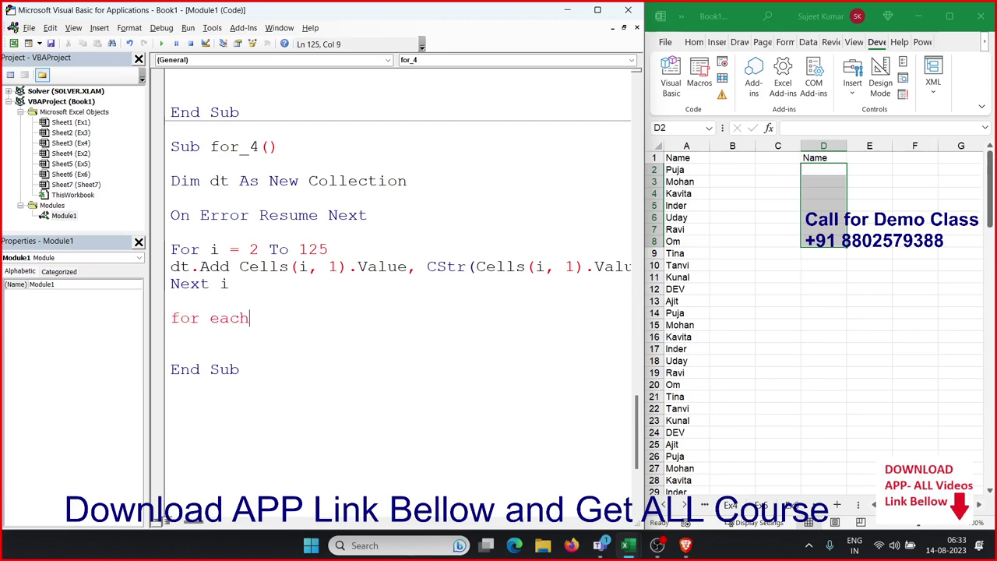
pyautogui.write('it')
pyautogui.write('em')
pyautogui.write('in ')
pyautogui.write('dt')
pyautogui.press('Return')
pyautogui.press('Return')
pyautogui.press('Return')
pyautogui.write('ne')
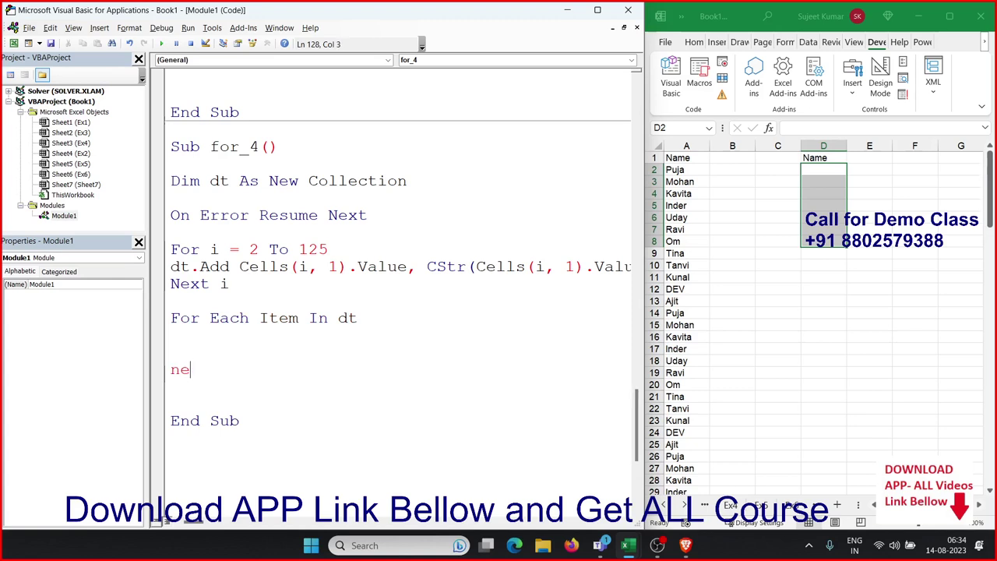
pyautogui.write('xt ')
pyautogui.write('itrws')
pyautogui.press('BackSpace')
pyautogui.press('BackSpace')
pyautogui.press('BackSpace')
pyautogui.write('em')
pyautogui.press('Up')
pyautogui.press('Return')
pyautogui.press('Up')
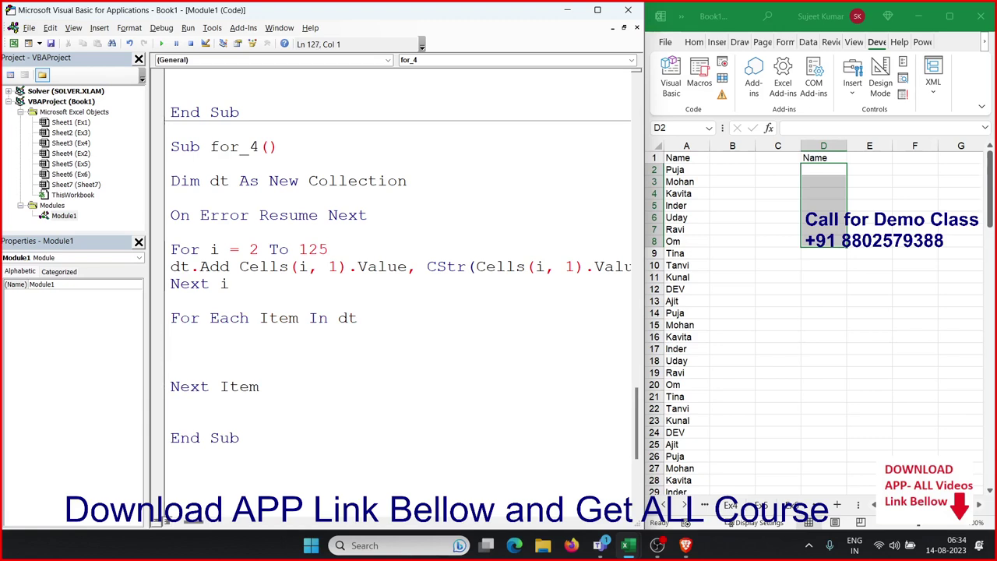
# Inside the loop, write Range("A65000").End(xlUp).Offset(1, 0).Value = Item.
pyautogui.write('ta')
pyautogui.press('BackSpace')
pyautogui.press('BackSpace')
pyautogui.write('range(')
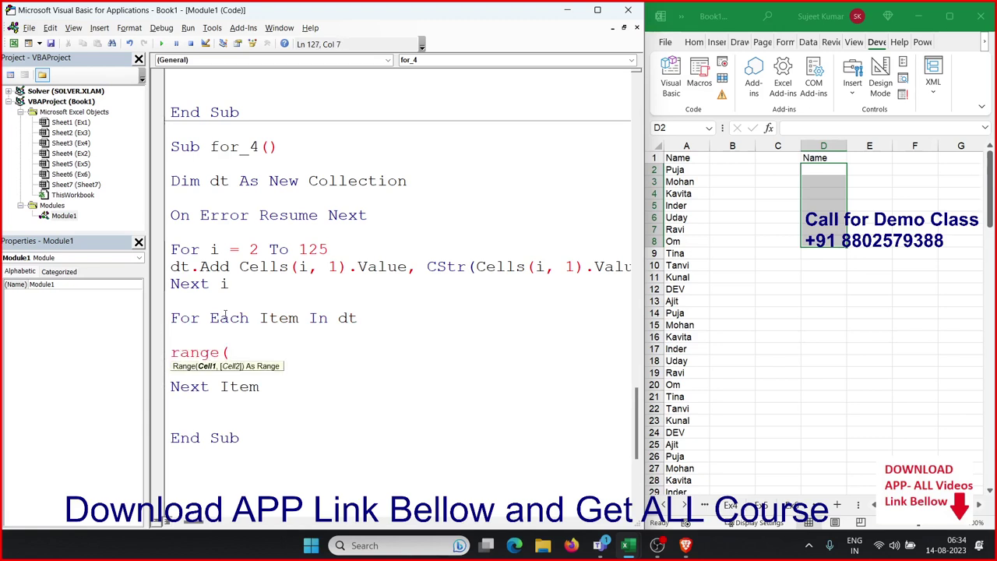
pyautogui.write('"A')
pyautogui.write('65000')
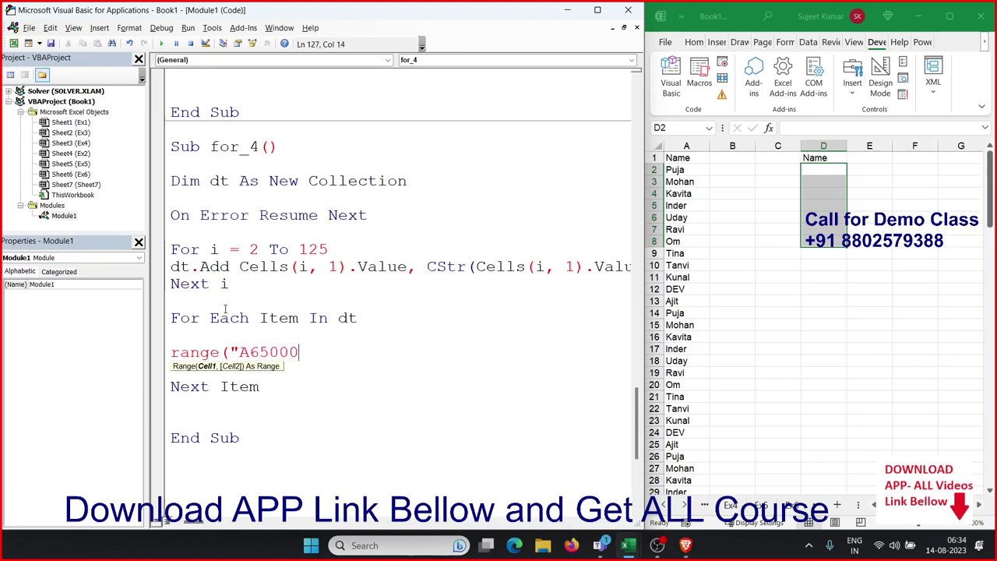
pyautogui.write('").e')
pyautogui.press('Escape')
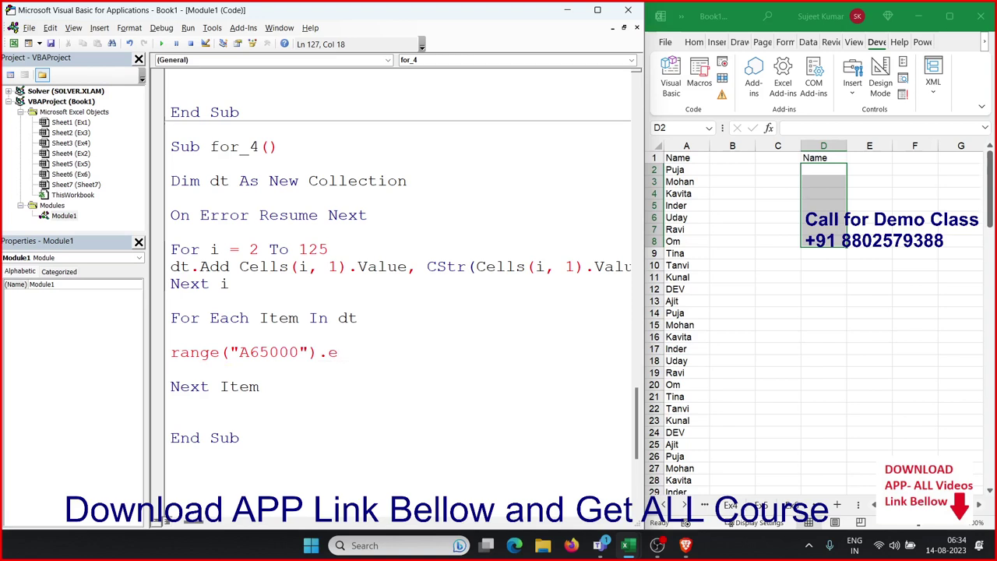
pyautogui.write('nd(x')
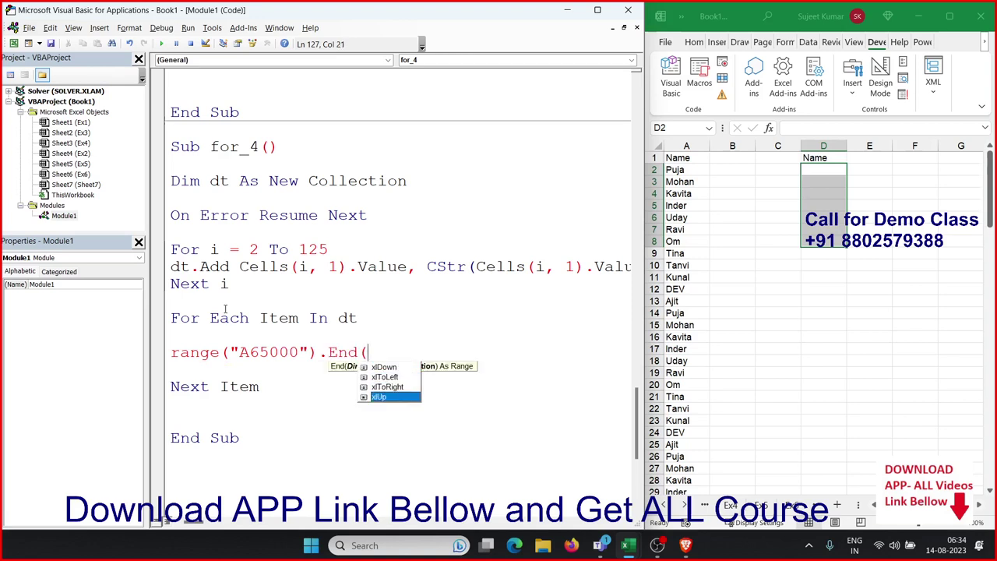
pyautogui.write('lUp).')
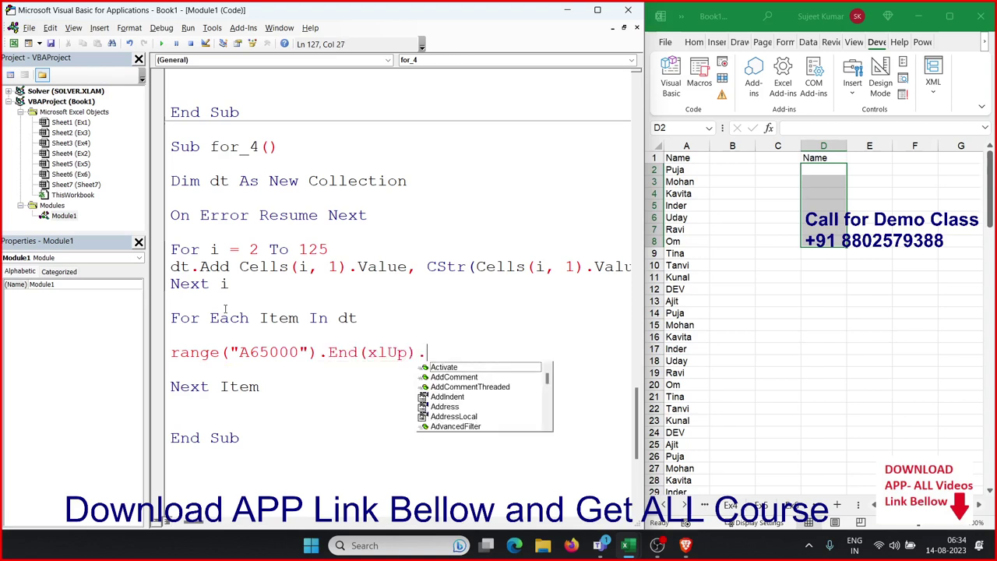
pyautogui.write('of')
pyautogui.press('Tab')
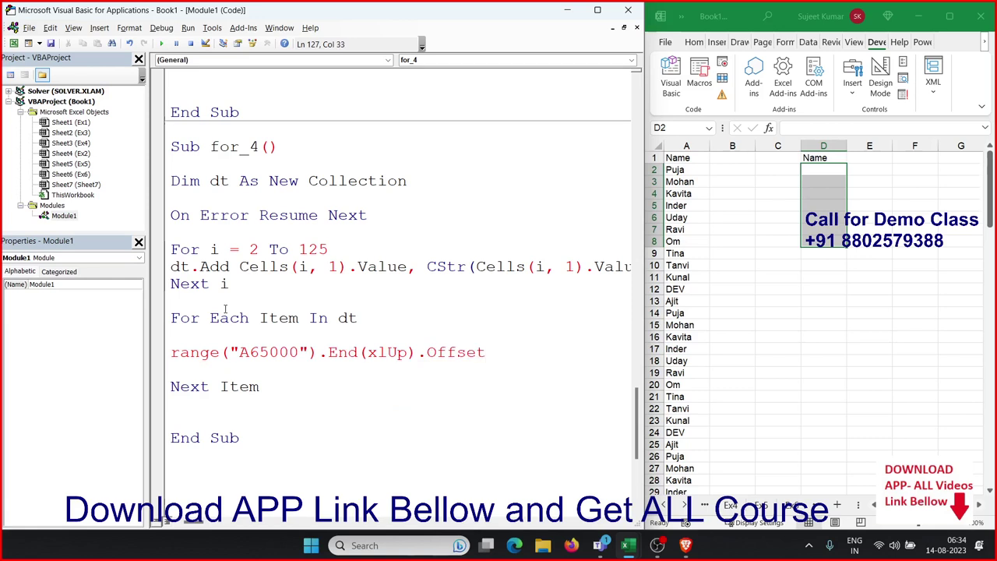
pyautogui.write('(1,0')
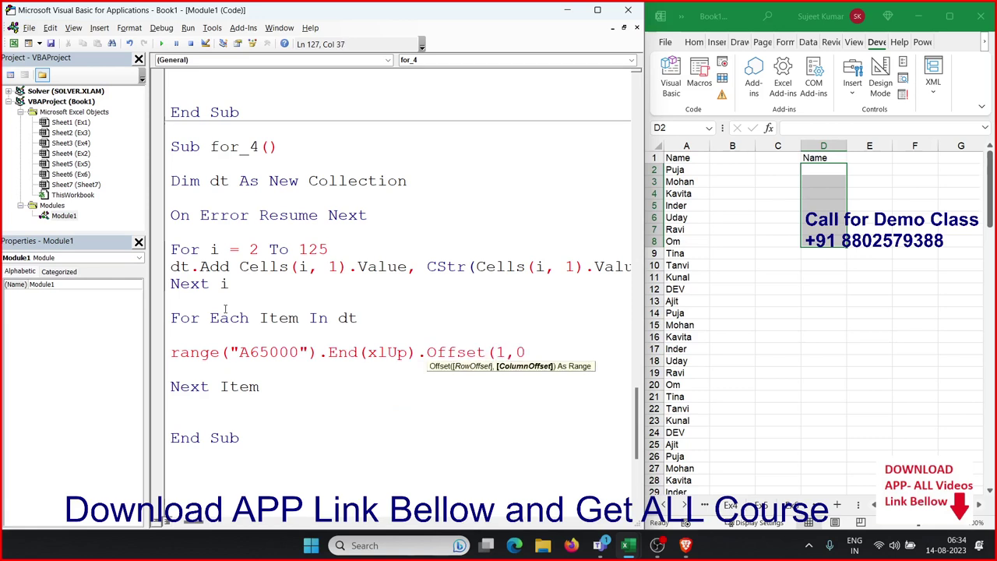
pyautogui.write(').value ')
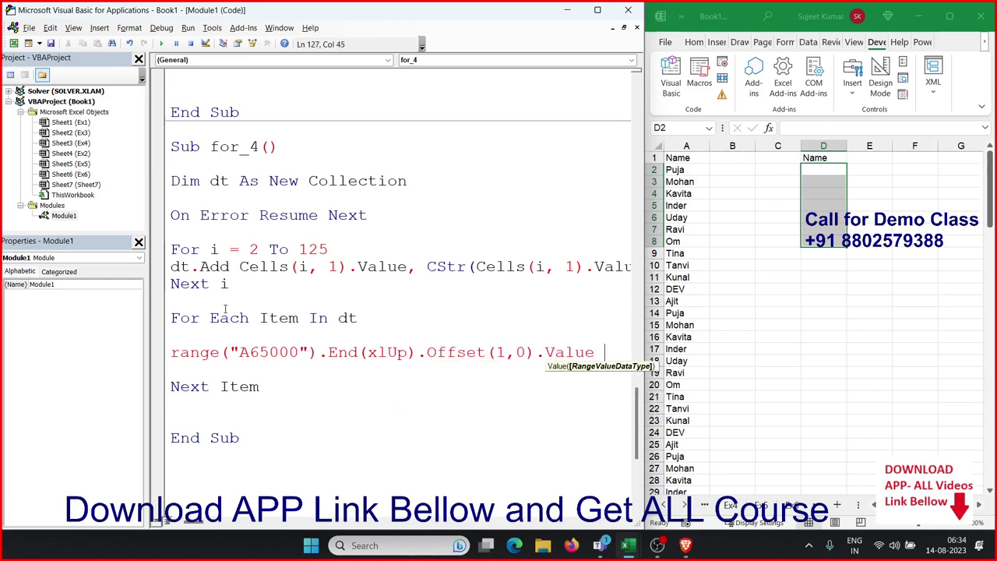
pyautogui.write('=ite')
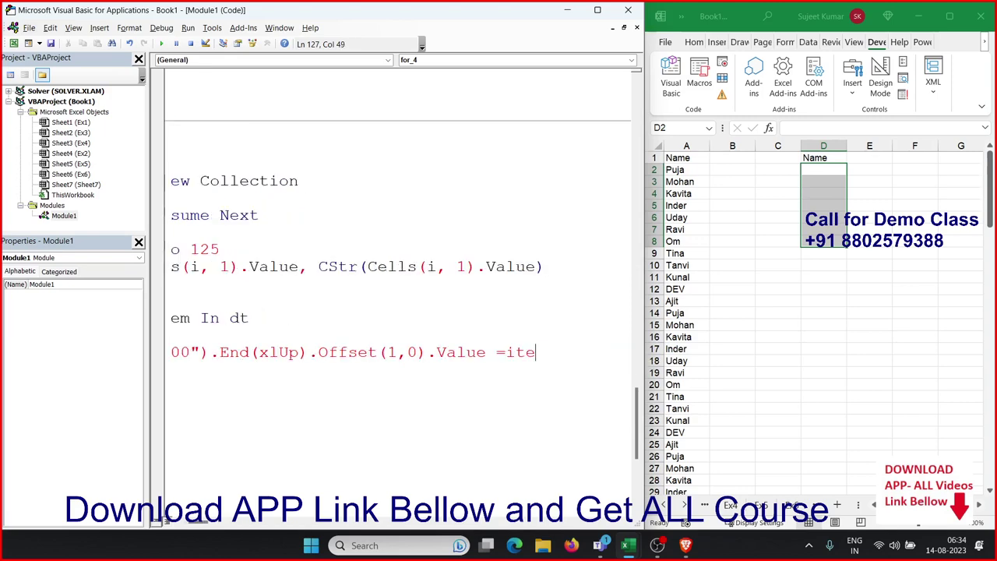
pyautogui.write('m')
pyautogui.press('Return')
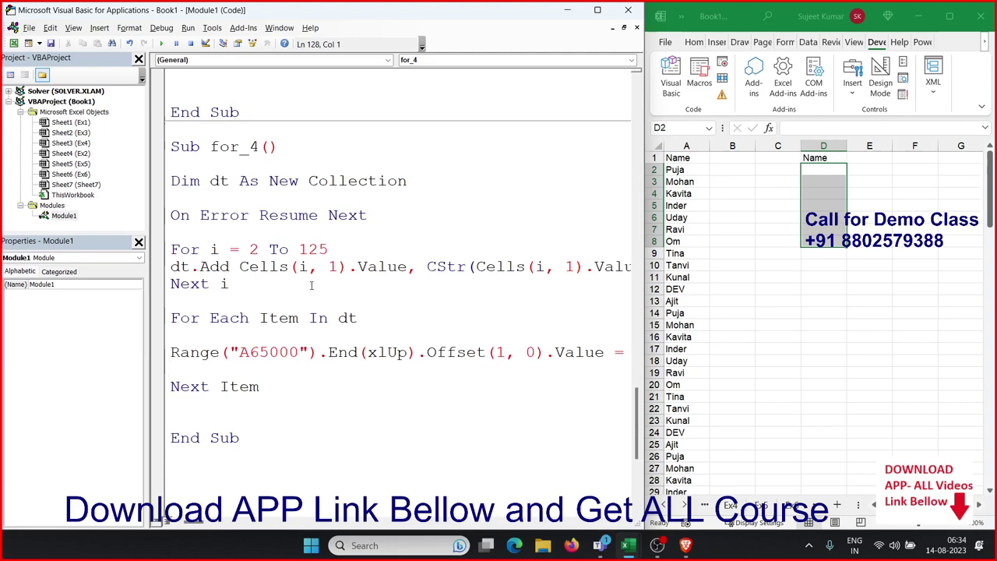
# Scroll up and review the loop_2 and loop_3 code.
pyautogui.scroll(2, 312, 284)
pyautogui.scroll(4, 275, 257)
pyautogui.scroll(1, 275, 257)
pyautogui.scroll(2, 275, 257)
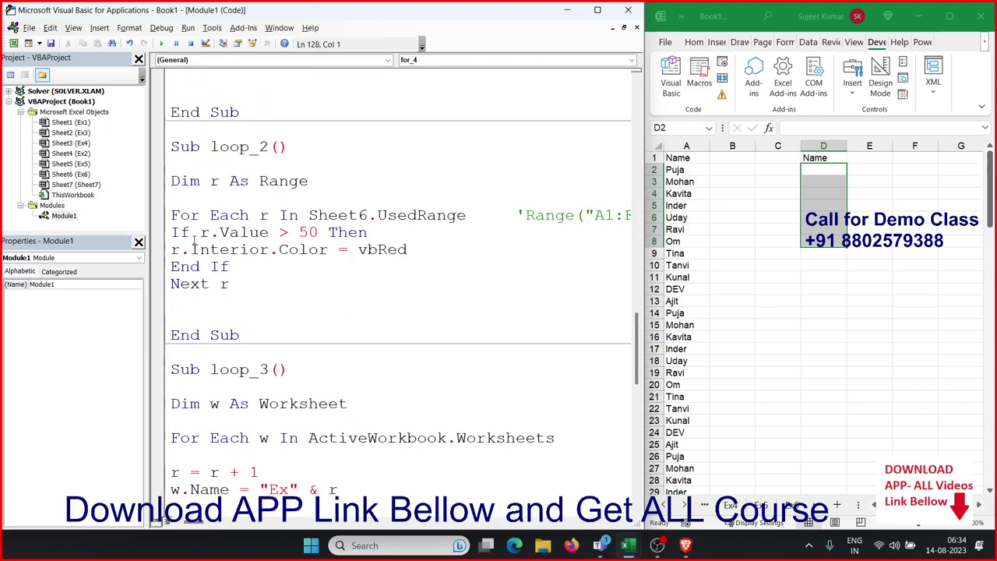
pyautogui.doubleClick(204, 232)
pyautogui.hotkey('shift', 'Right')
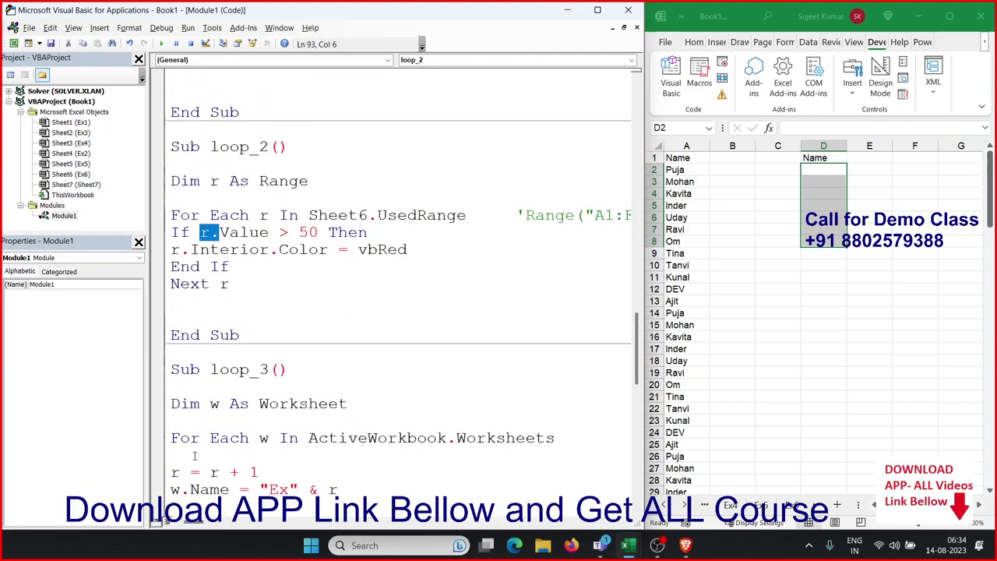
pyautogui.click(205, 438)
pyautogui.scroll(-1, 210, 444)
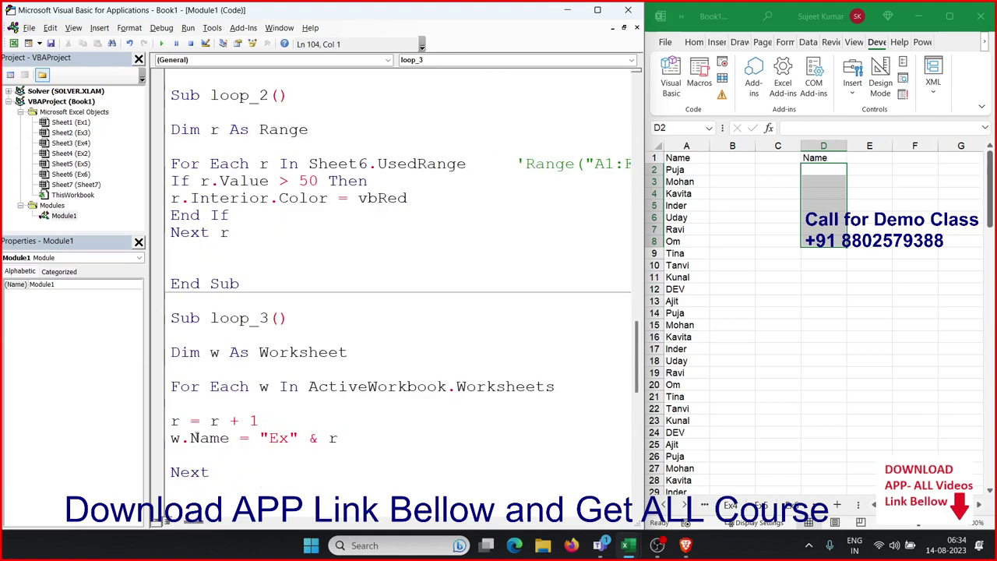
pyautogui.click(191, 438)
# Return to for_4's Range line and place the cursor at the column letter in "A65000".
pyautogui.scroll(-5, 307, 473)
pyautogui.scroll(-3, 307, 473)
pyautogui.scroll(-2, 307, 473)
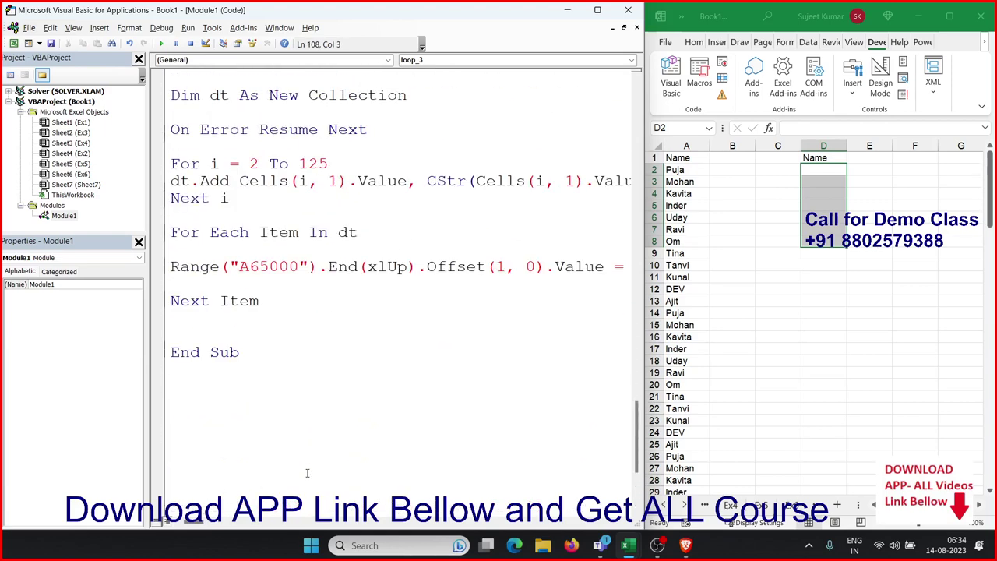
pyautogui.click(259, 319)
pyautogui.click(507, 282)
pyautogui.click(251, 276)
pyautogui.click(249, 266)
# Change the target to "D65000" and run for_4, checking the unique names in D2:D13.
pyautogui.press('BackSpace')
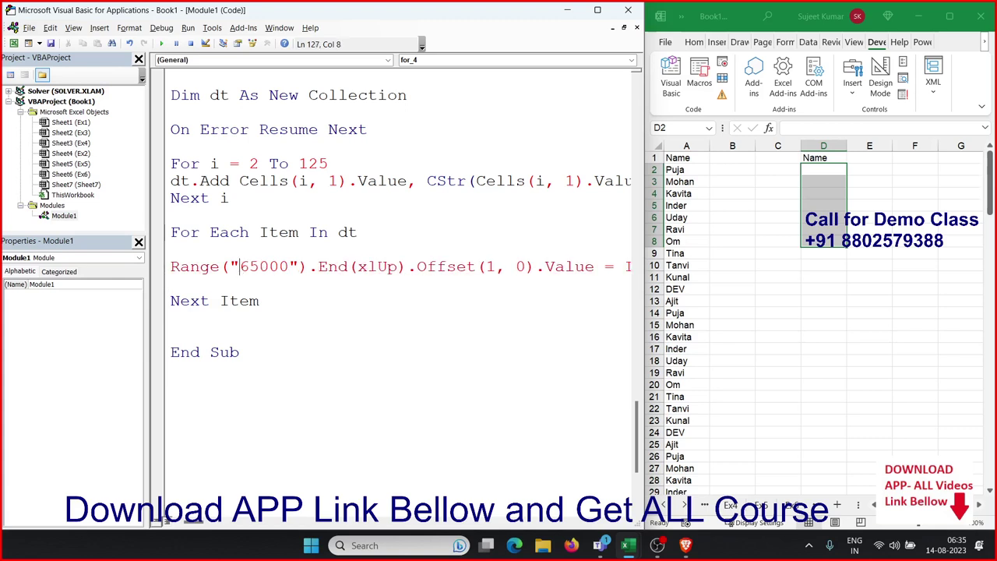
pyautogui.write('d')
pyautogui.click(249, 311)
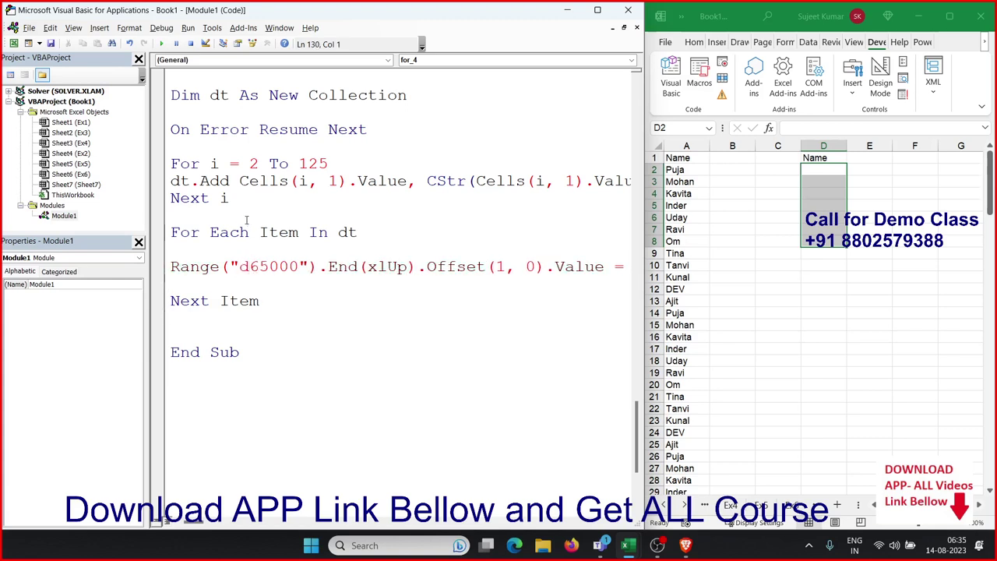
pyautogui.click(162, 43)
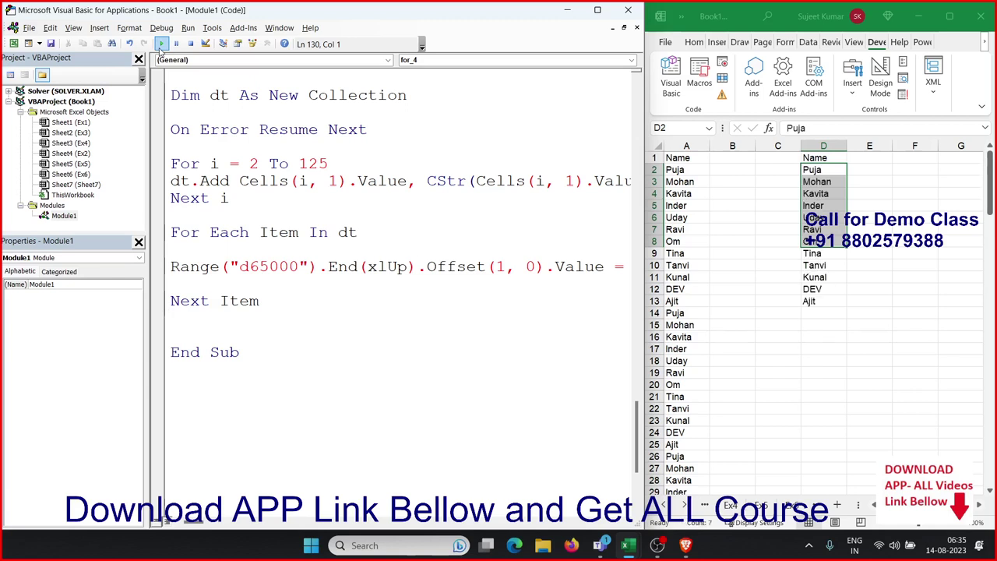
pyautogui.moveTo(807, 301); pyautogui.dragTo(807, 171)
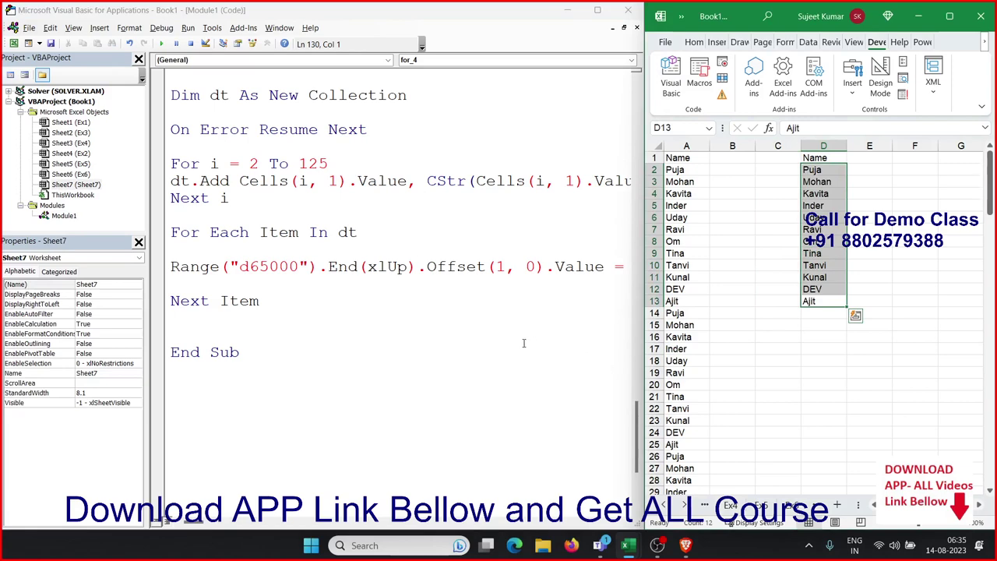
# Add a new blank worksheet, Sheet8, to the Excel workbook.
pyautogui.click(438, 266)
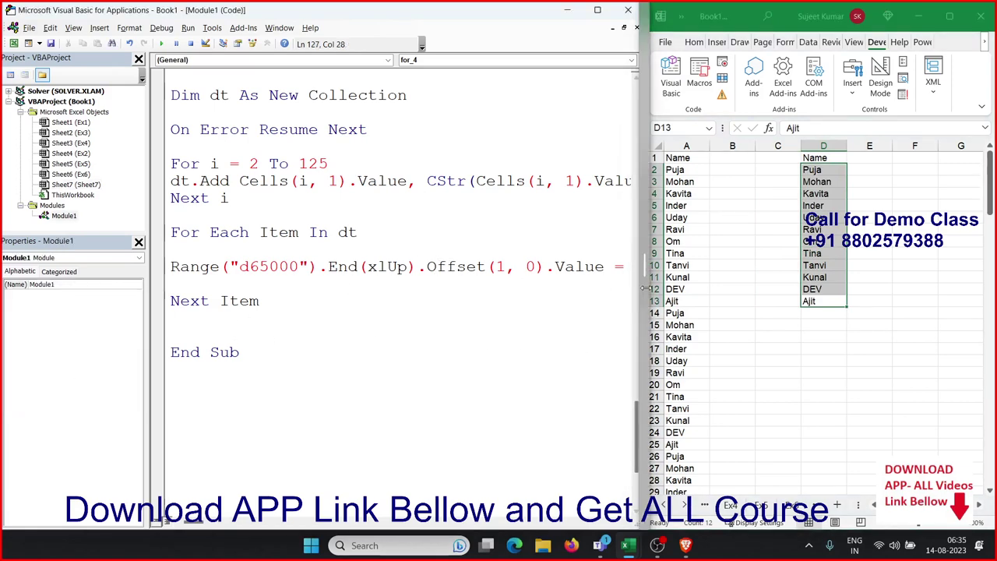
pyautogui.click(477, 266)
pyautogui.scroll(5, 477, 267)
pyautogui.scroll(-6, 475, 266)
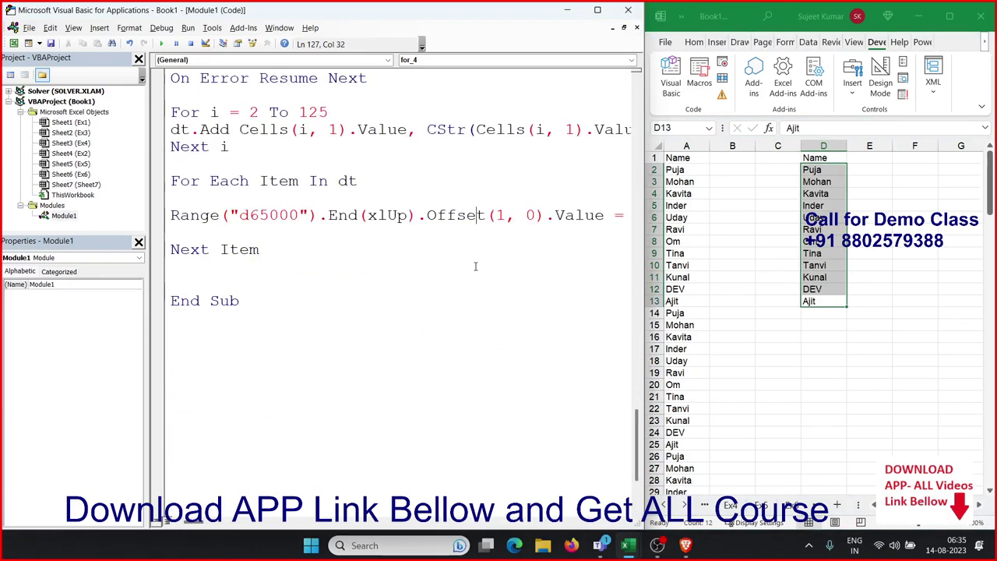
pyautogui.scroll(-3, 475, 266)
pyautogui.scroll(1, 475, 266)
pyautogui.scroll(-1, 475, 266)
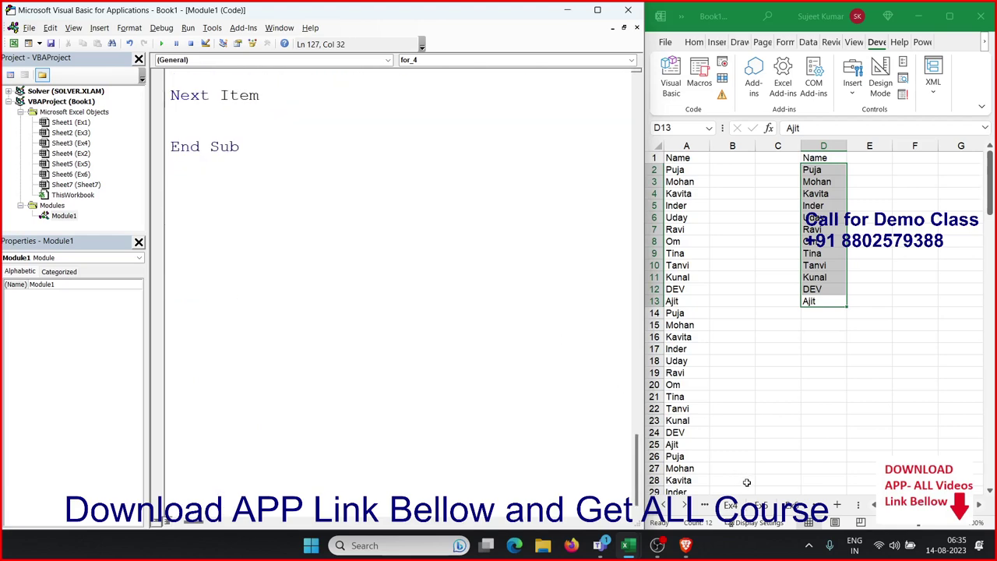
pyautogui.click(690, 505)
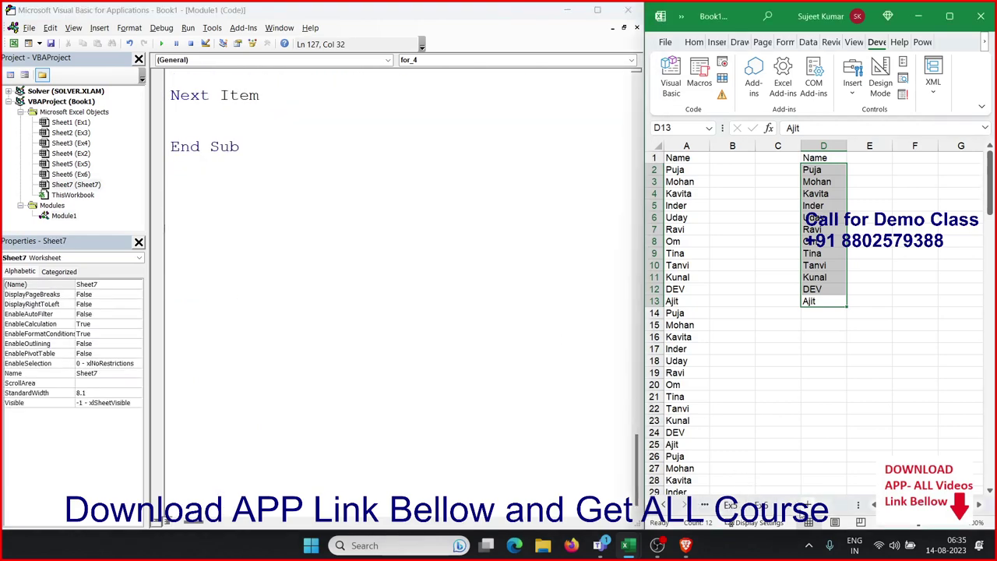
pyautogui.click(807, 504)
# Create an empty 'Sub do_1()' procedure with its End Sub below for_4.
pyautogui.click(249, 195)
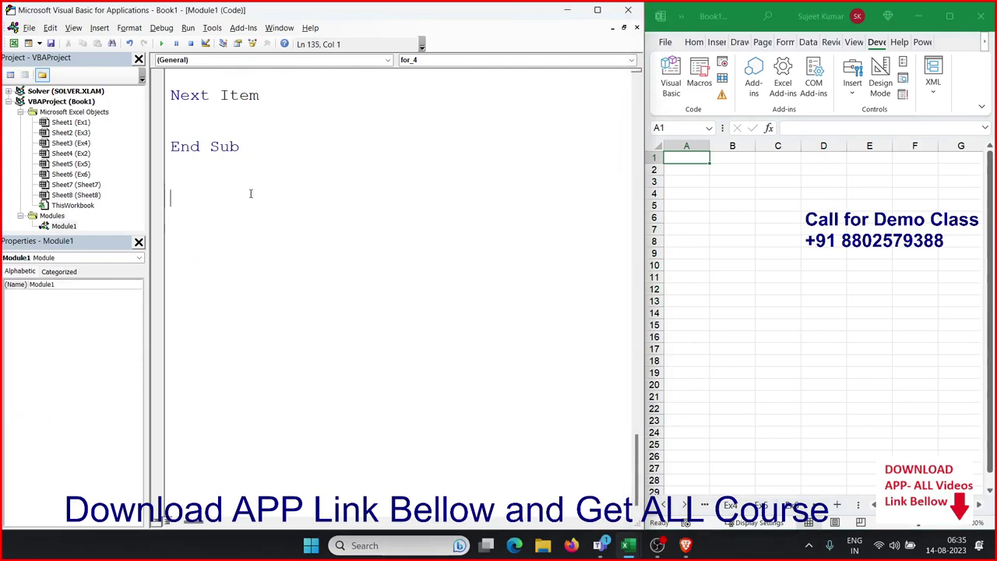
pyautogui.scroll(2, 374, 296)
pyautogui.scroll(-2, 374, 297)
pyautogui.write('sub ')
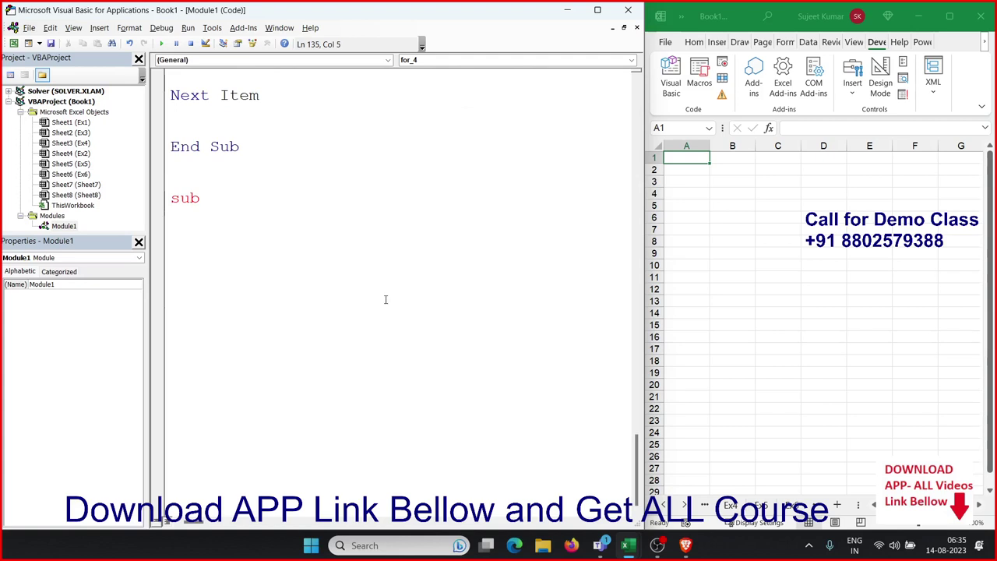
pyautogui.write('loo')
pyautogui.write('p')
pyautogui.press('BackSpace')
pyautogui.press('BackSpace')
pyautogui.press('BackSpace')
pyautogui.press('BackSpace')
pyautogui.write('do_')
pyautogui.write('1()')
pyautogui.press('Return')
pyautogui.press('Return')
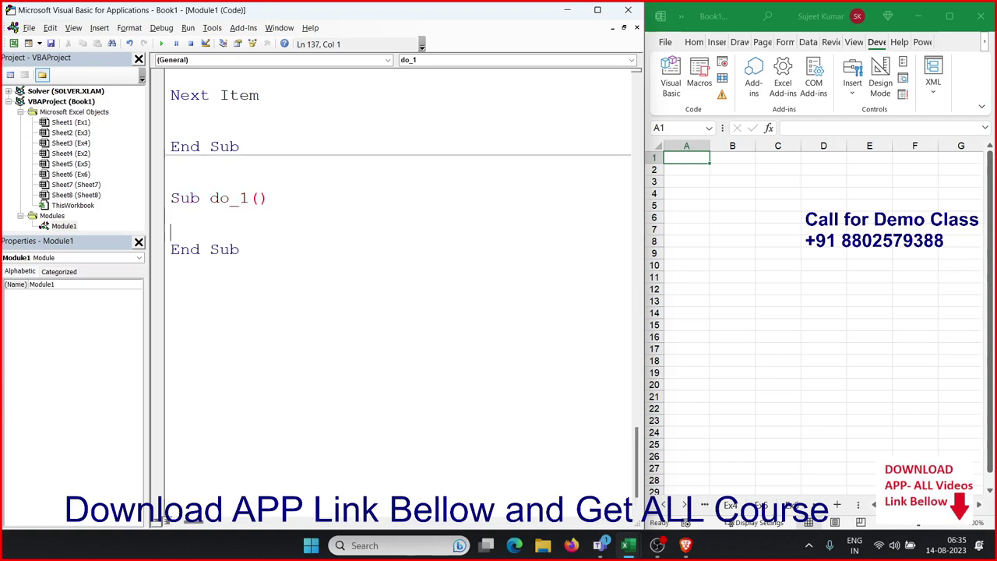
pyautogui.press('Return')
pyautogui.press('Return')
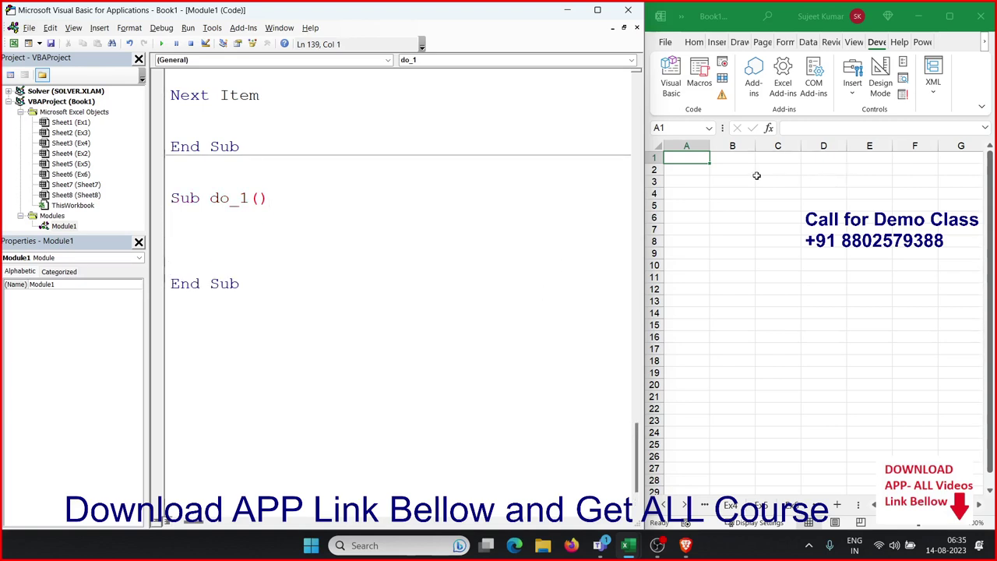
pyautogui.write('85')
pyautogui.press('Return')
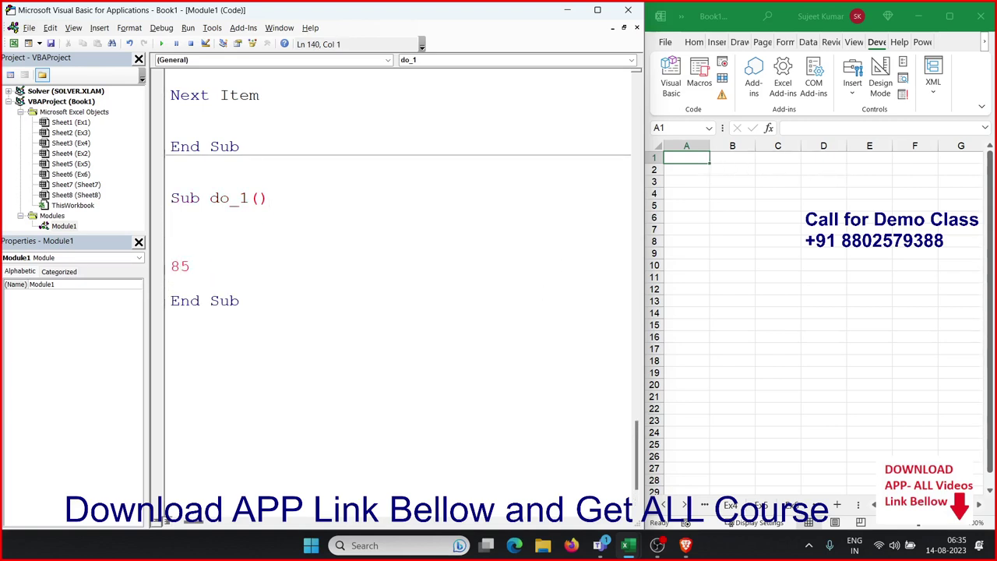
pyautogui.press('BackSpace')
pyautogui.press('BackSpace')
pyautogui.press('BackSpace')
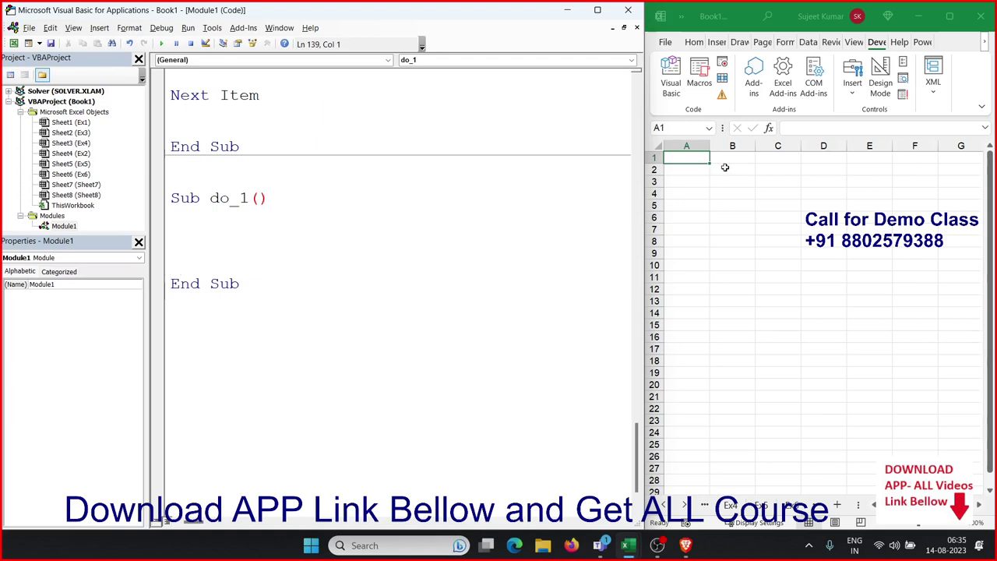
# Enter 36, 45, 96, 36, 52, 14, 78, 96, 32, 258, 65, 45, 36, 25, 65 into A2:A16.
pyautogui.click(703, 157)
pyautogui.press('Down')
pyautogui.write('36')
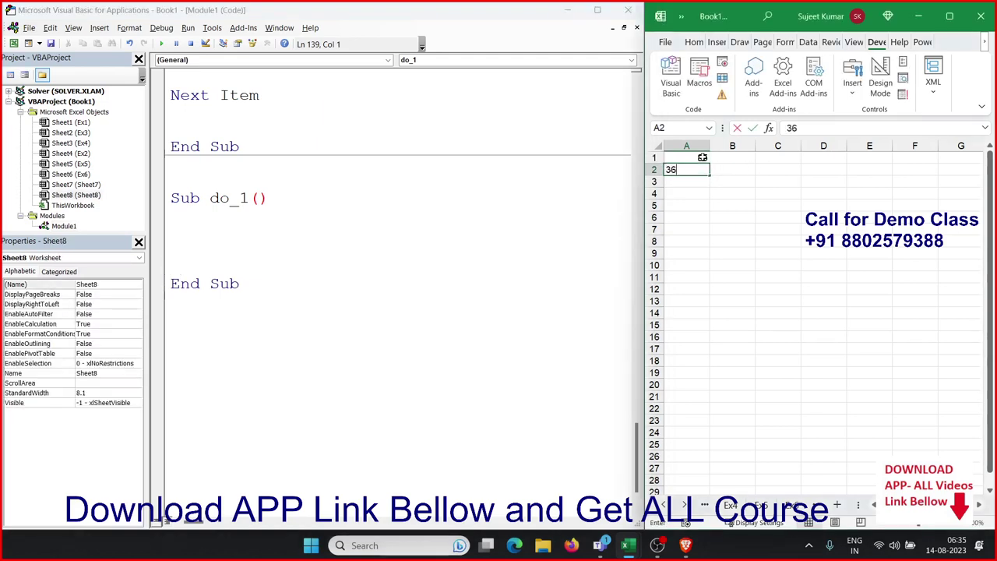
pyautogui.press('Return')
pyautogui.write('45')
pyautogui.press('Return')
pyautogui.write('96')
pyautogui.press('Return')
pyautogui.write('36')
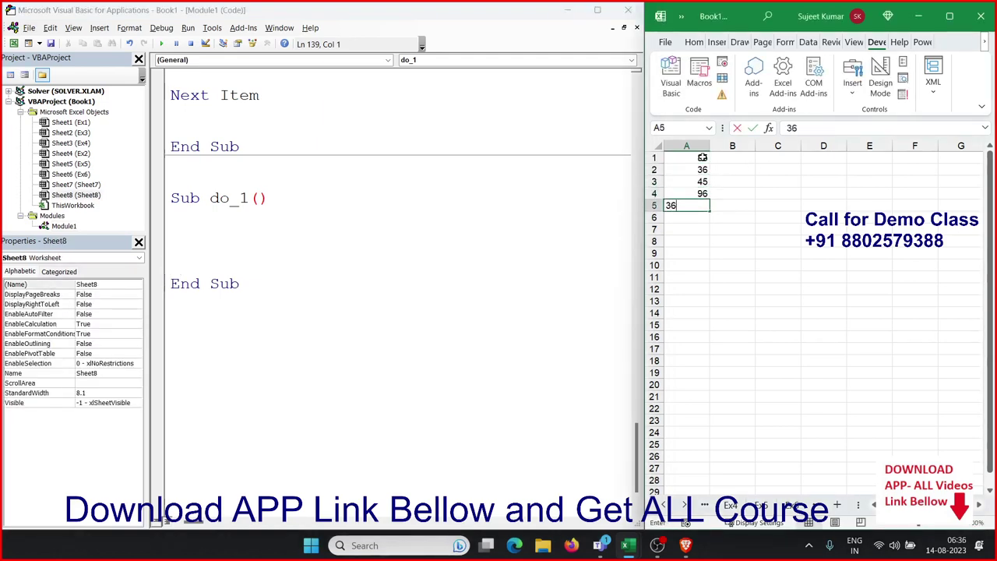
pyautogui.press('Return')
pyautogui.write('52')
pyautogui.press('Return')
pyautogui.write('14')
pyautogui.press('Return')
pyautogui.write('78')
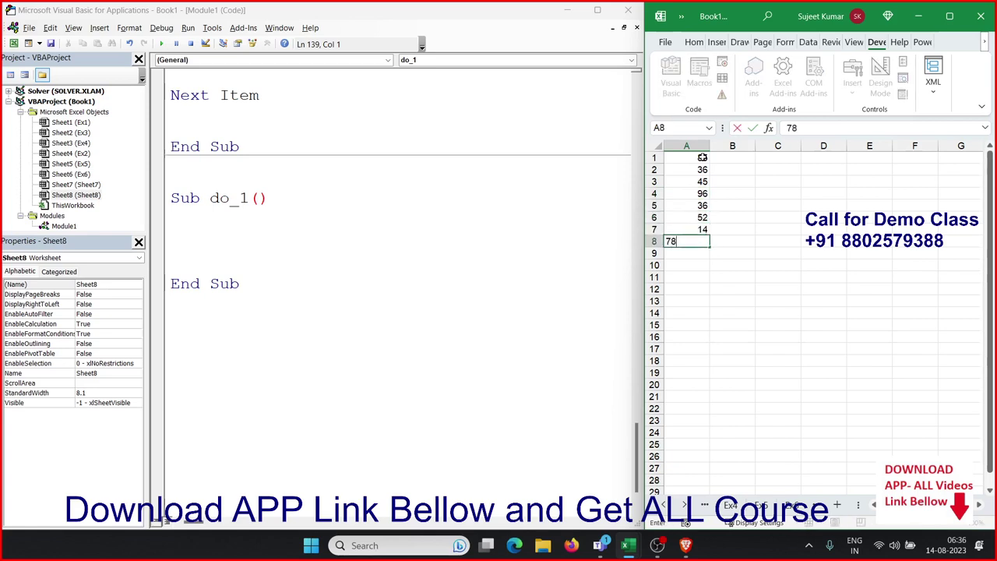
pyautogui.press('Return')
pyautogui.write('96')
pyautogui.press('Return')
pyautogui.write('32')
pyautogui.press('Return')
pyautogui.write('25')
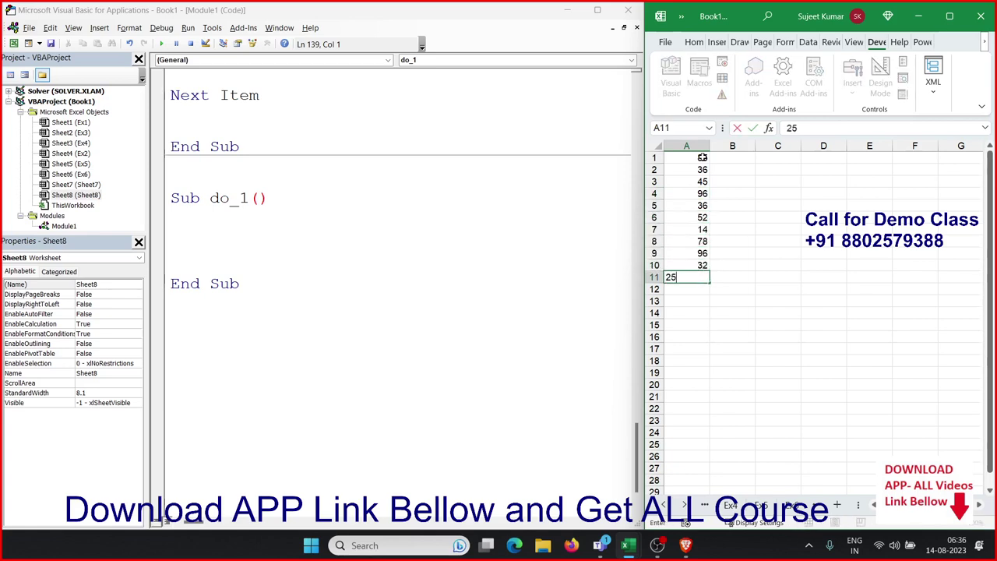
pyautogui.write('8')
pyautogui.press('Return')
pyautogui.write('65')
pyautogui.press('Return')
pyautogui.write('45')
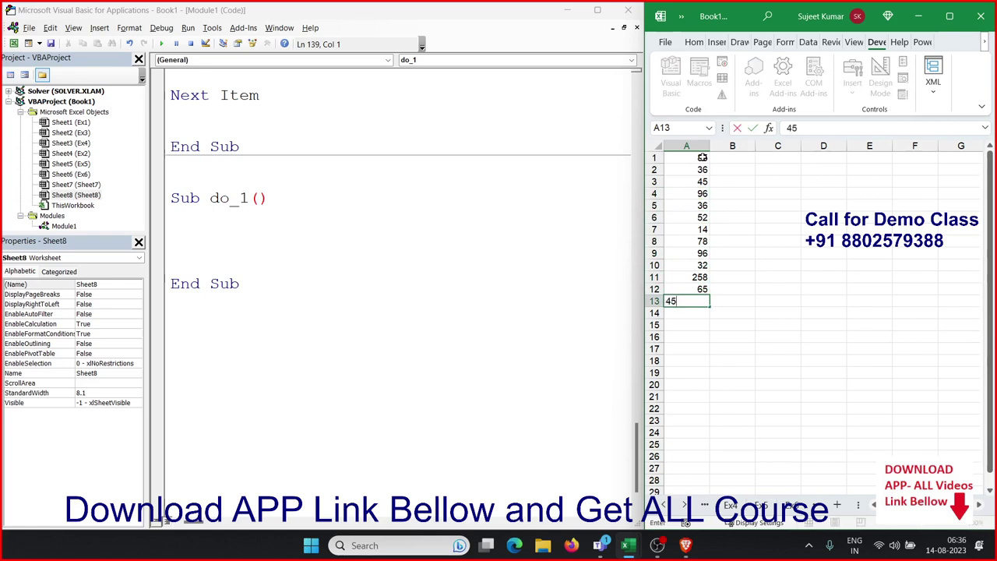
pyautogui.press('Return')
pyautogui.write('36')
pyautogui.press('Return')
pyautogui.write('25')
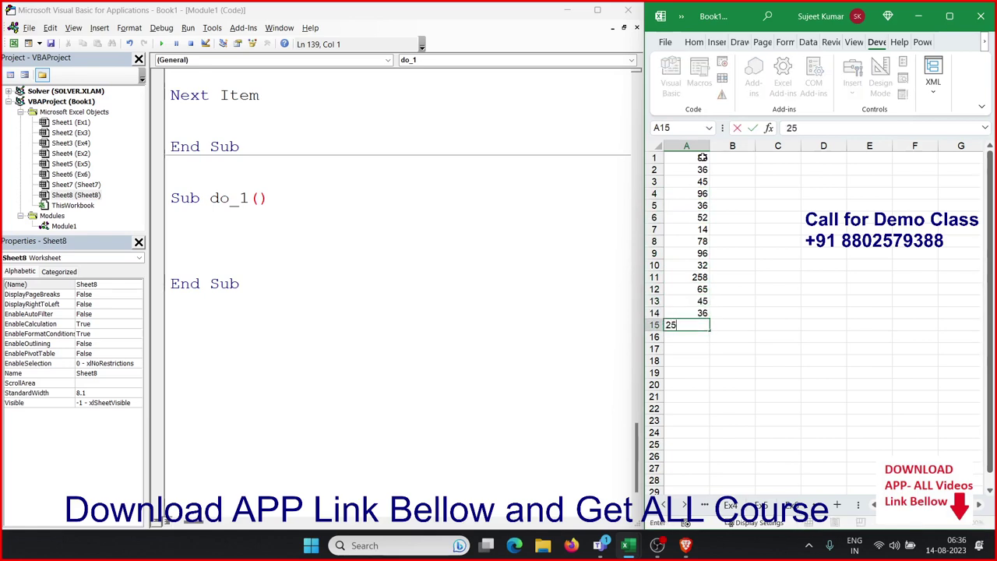
pyautogui.press('Return')
pyautogui.write('65')
pyautogui.press('Return')
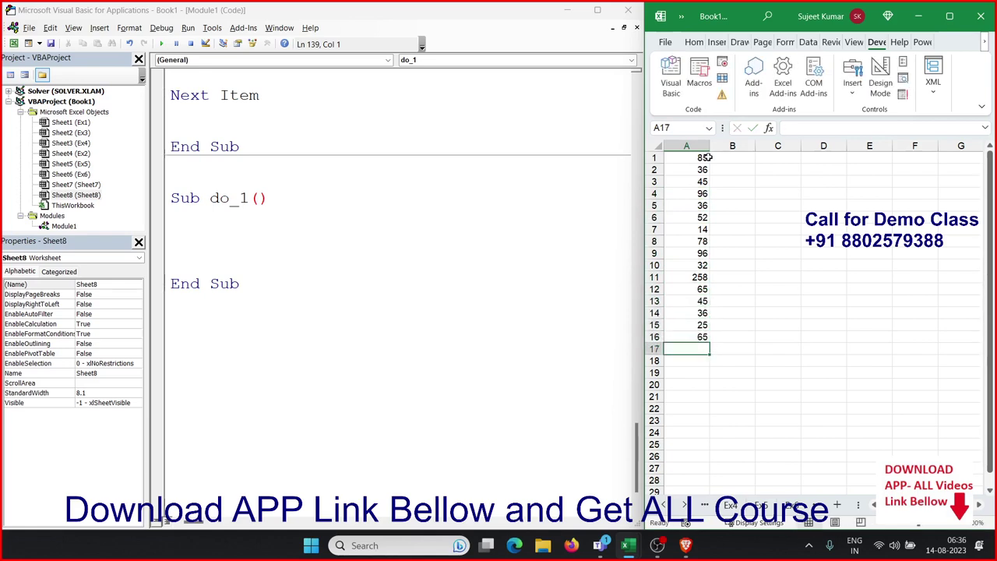
# Check the A1:A16 numbers and mark B1:B13 as the result area.
pyautogui.click(710, 157)
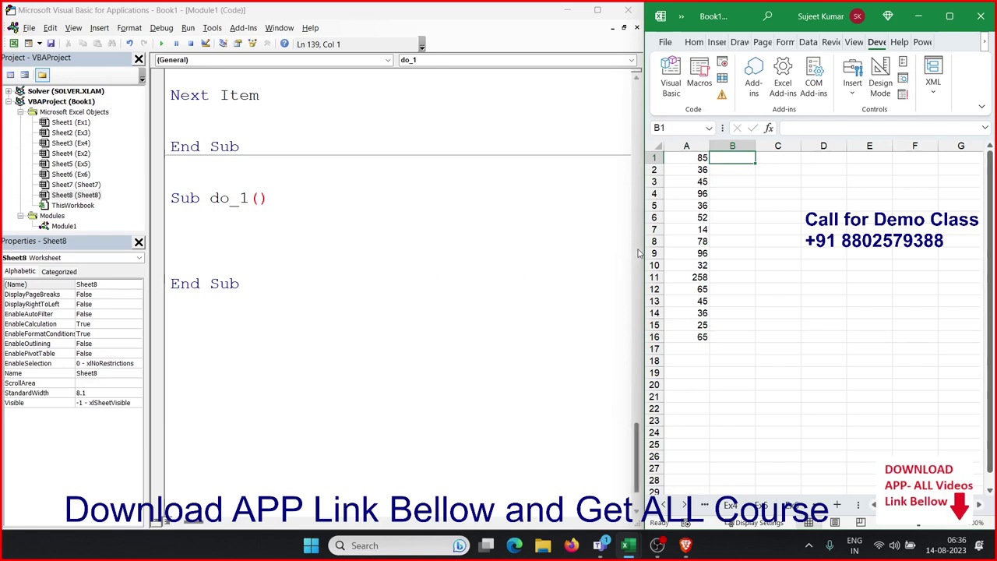
pyautogui.moveTo(687, 158); pyautogui.dragTo(686, 332)
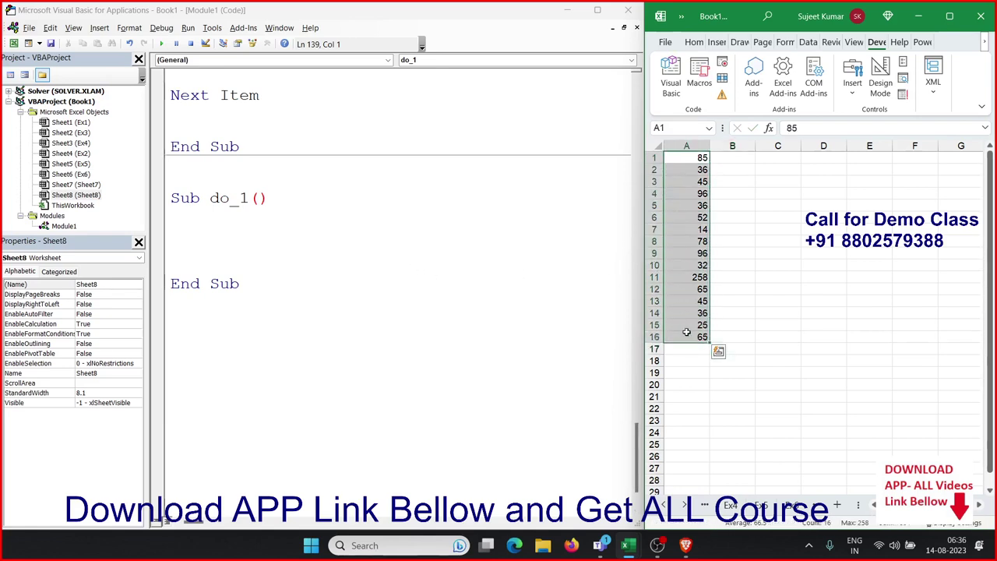
pyautogui.click(686, 170)
pyautogui.press('Down')
pyautogui.press('Down')
pyautogui.press('Down')
pyautogui.press('Down')
pyautogui.press('Down')
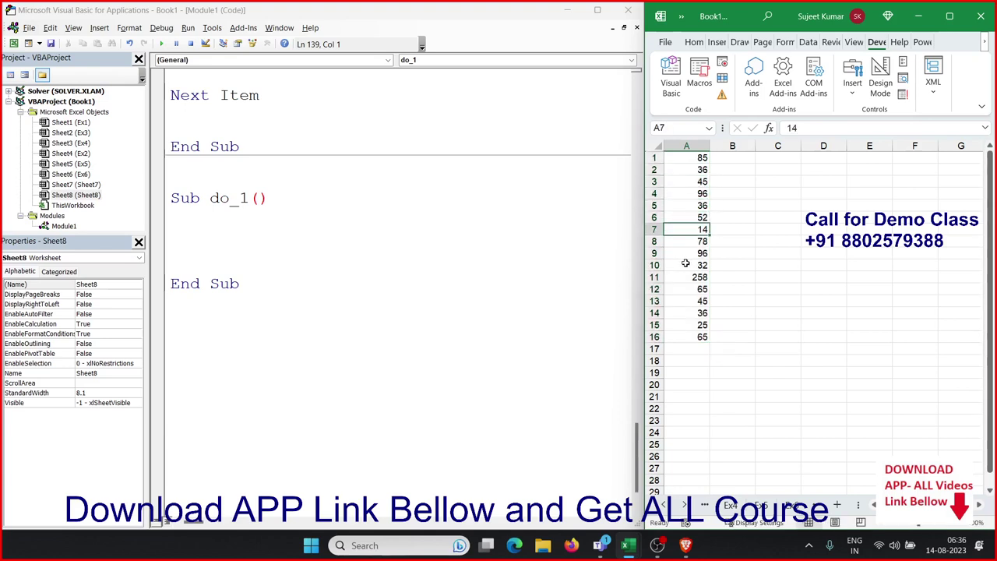
pyautogui.click(686, 265)
pyautogui.click(693, 157)
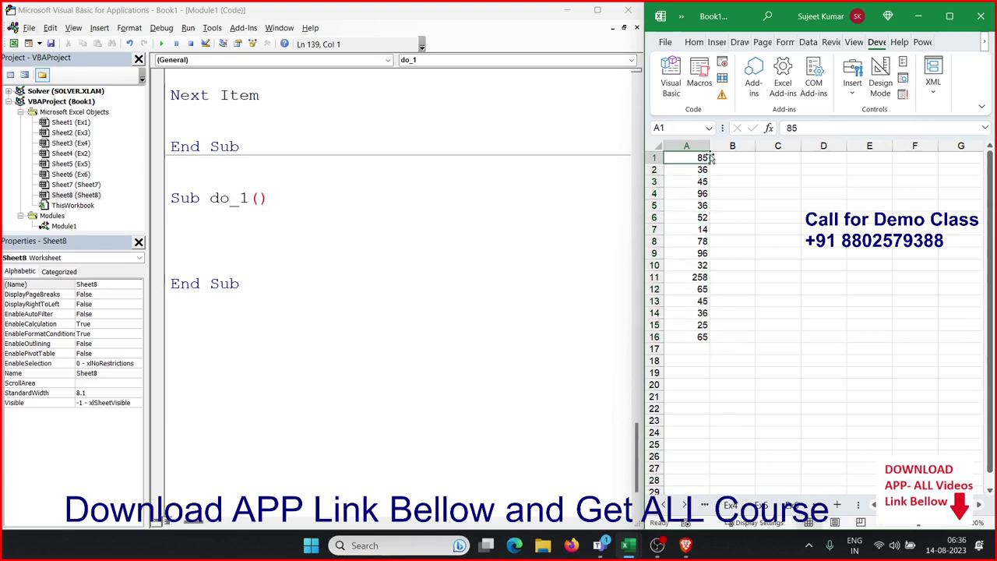
pyautogui.moveTo(710, 157); pyautogui.dragTo(718, 300)
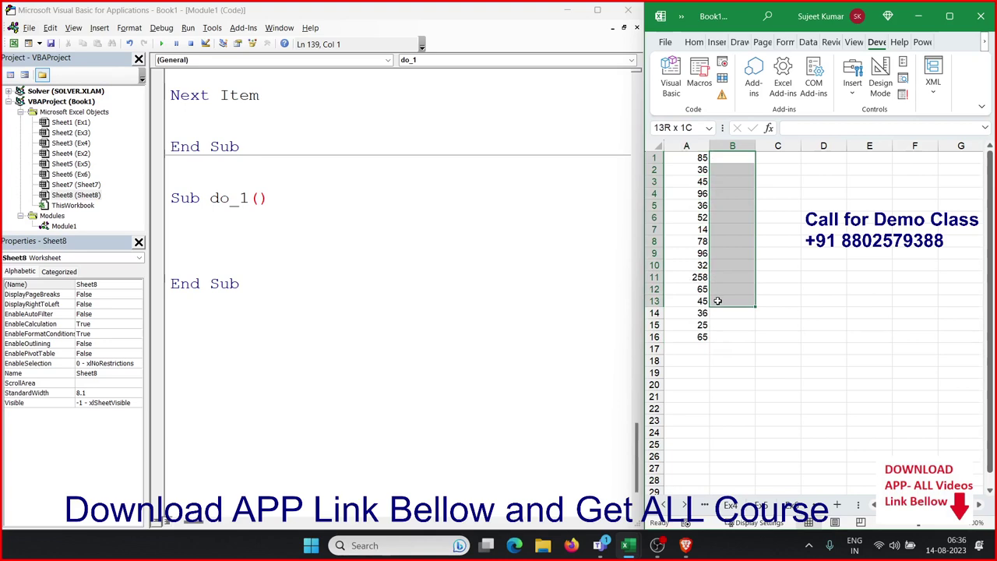
pyautogui.click(255, 229)
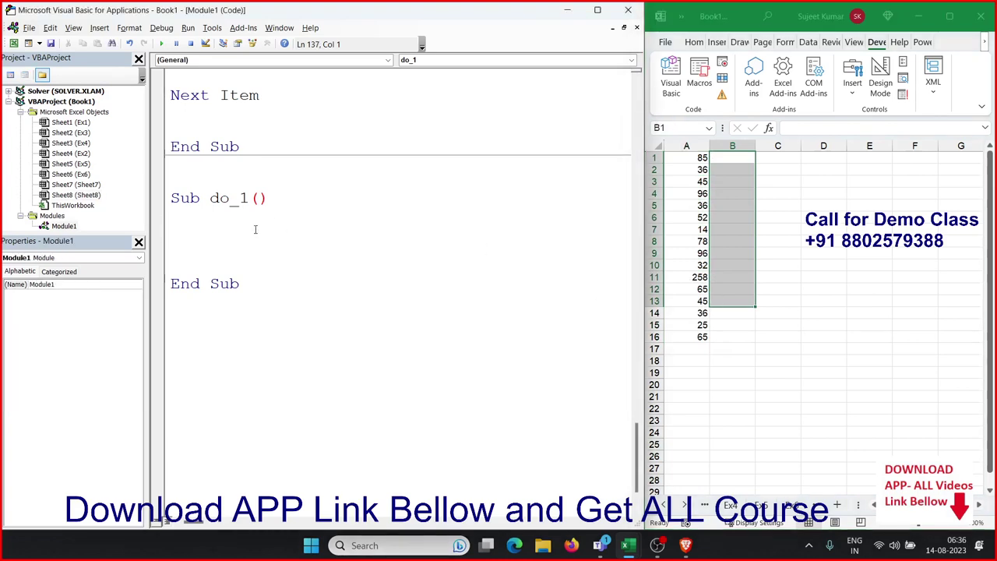
# In do_1, write 'r = r + 1' and start 'Do While Cells(r, 1).Value <> 0'.
pyautogui.write('r=r+')
pyautogui.write('4')
pyautogui.press('BackSpace')
pyautogui.write('1')
pyautogui.press('Return')
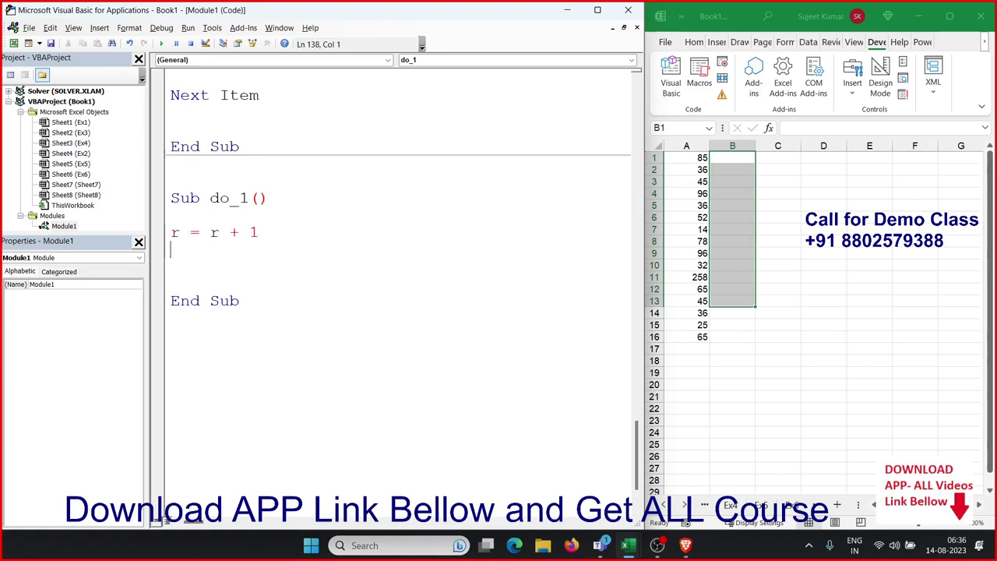
pyautogui.press('Return')
pyautogui.write('do ')
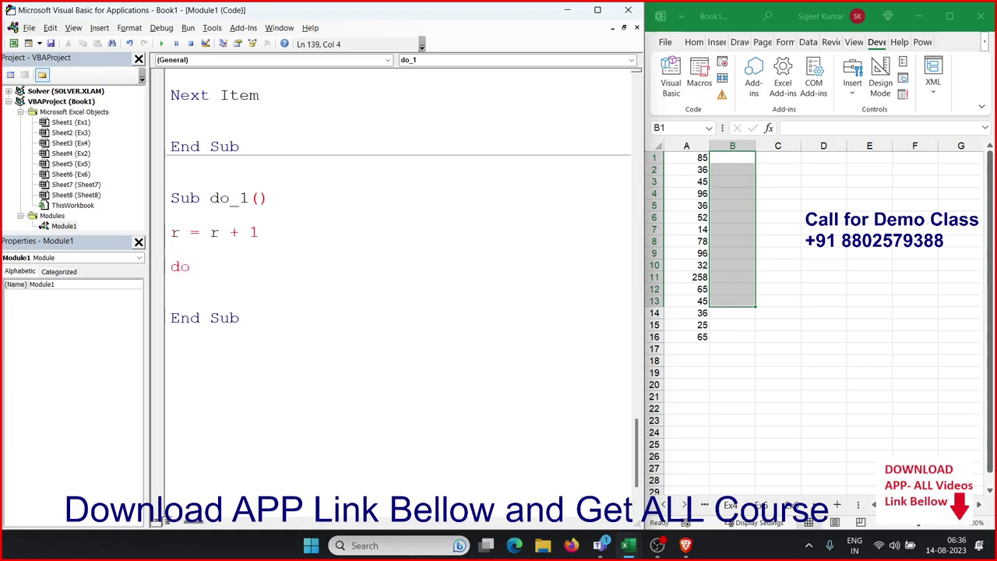
pyautogui.write('while')
pyautogui.write(' ce')
pyautogui.write('lls(')
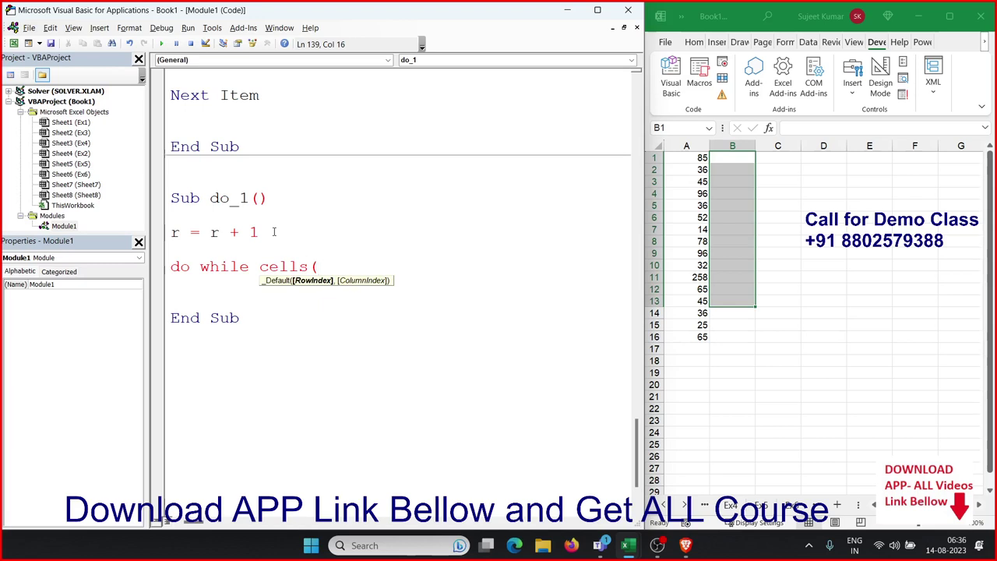
pyautogui.write('e,')
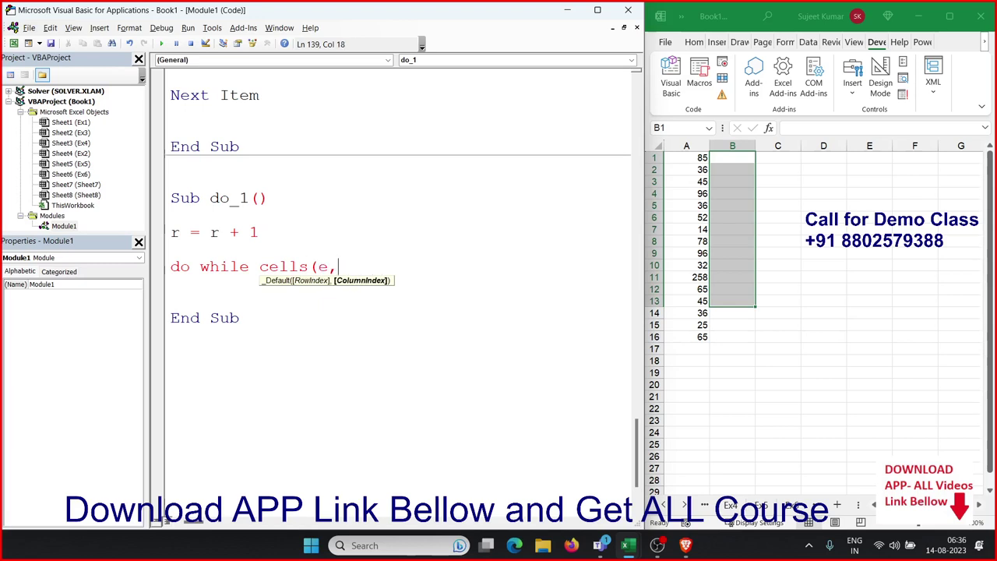
pyautogui.write('i')
pyautogui.press('BackSpace')
pyautogui.press('BackSpace')
pyautogui.press('BackSpace')
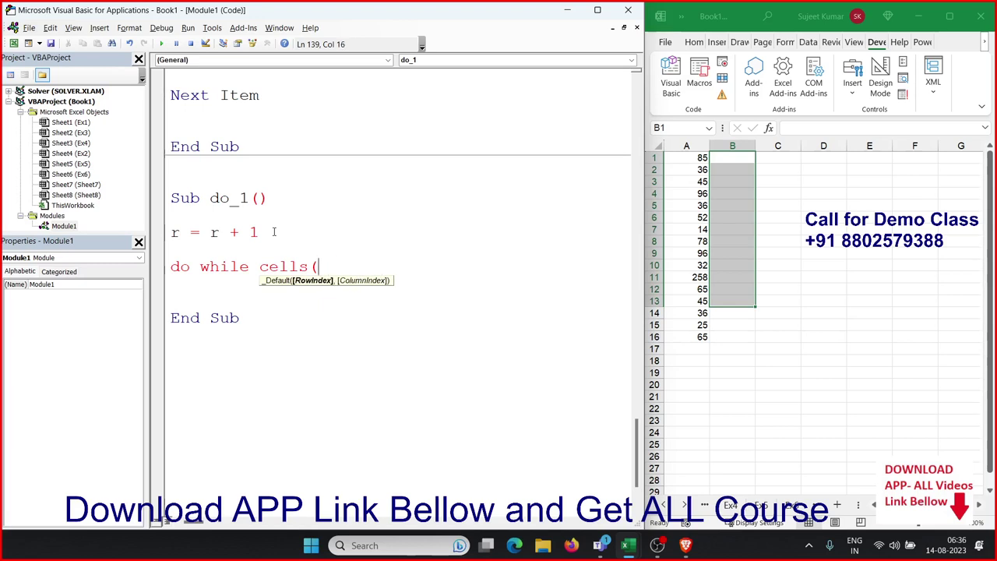
pyautogui.write('r,1')
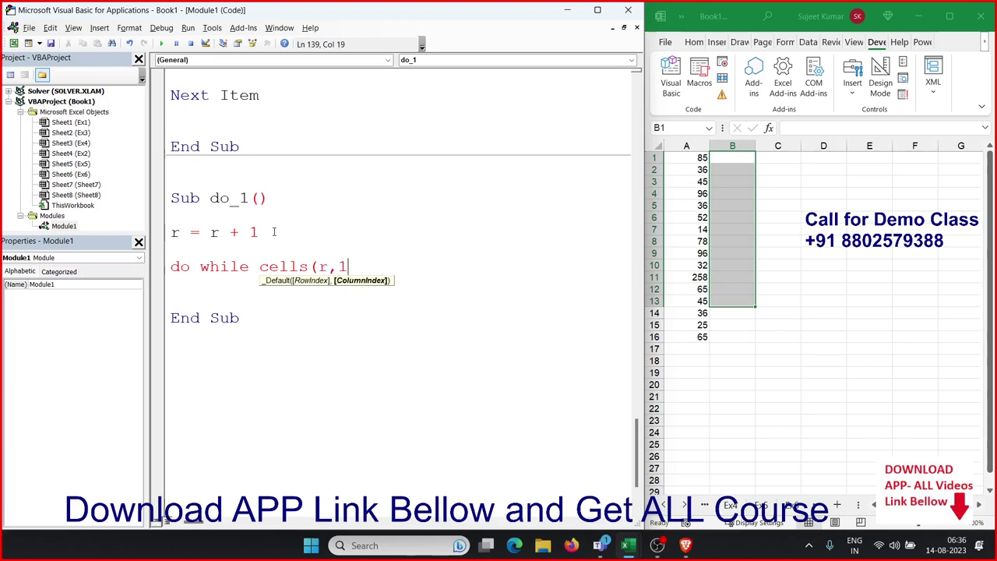
pyautogui.write(').v')
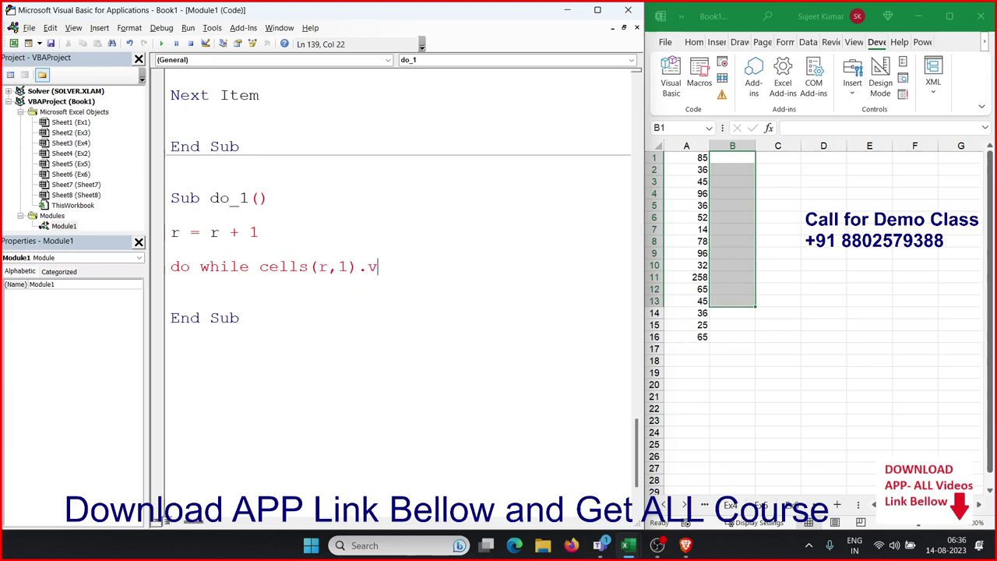
pyautogui.write('alue ')
pyautogui.write('<>0')
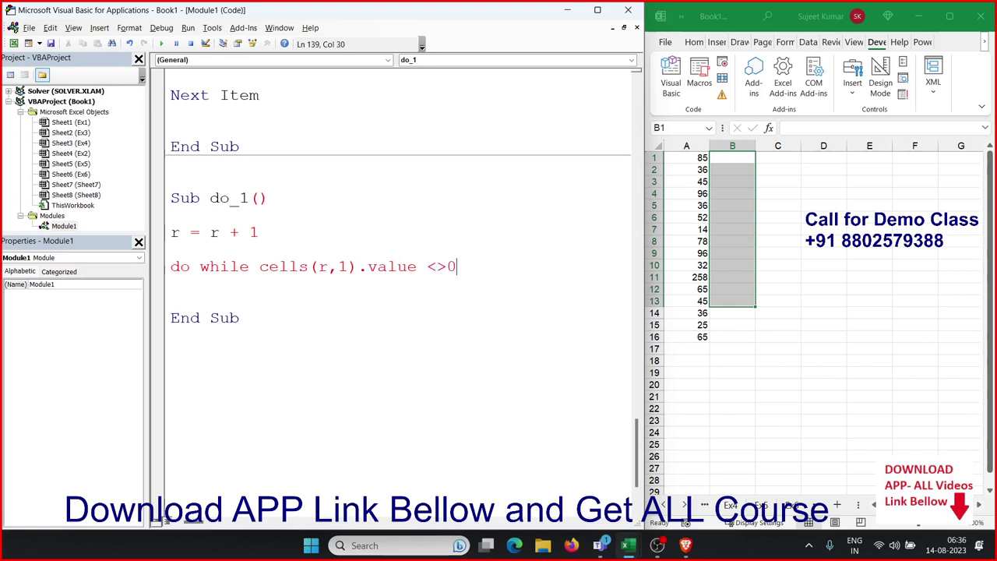
pyautogui.press('Return')
pyautogui.press('Return')
pyautogui.press('Return')
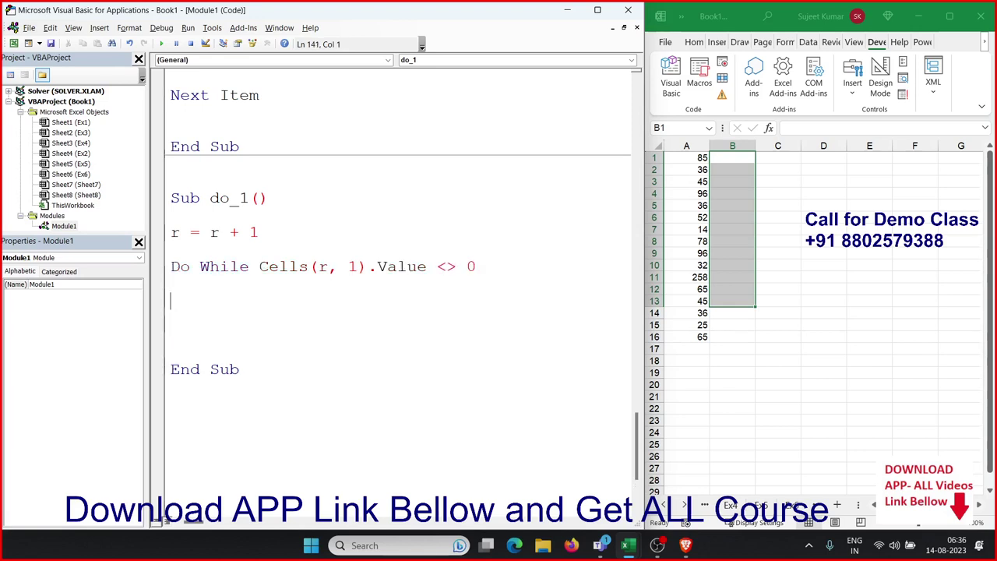
# Inside the loop, write Cells(r, 2).Value = 500 and r = r + 1, then close with Loop.
pyautogui.click(171, 283)
pyautogui.write('cells')
pyautogui.write('(')
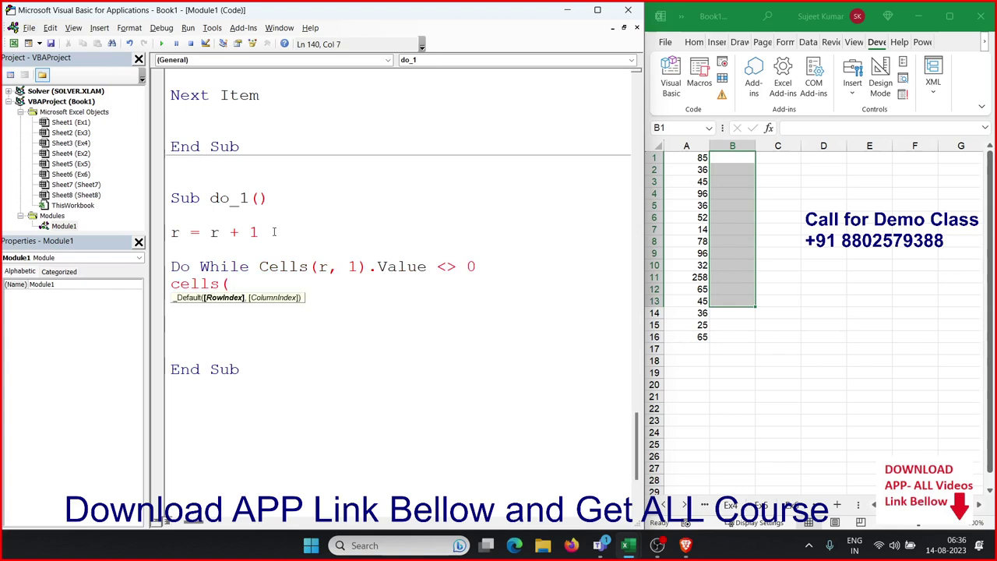
pyautogui.write('r')
pyautogui.write(',b')
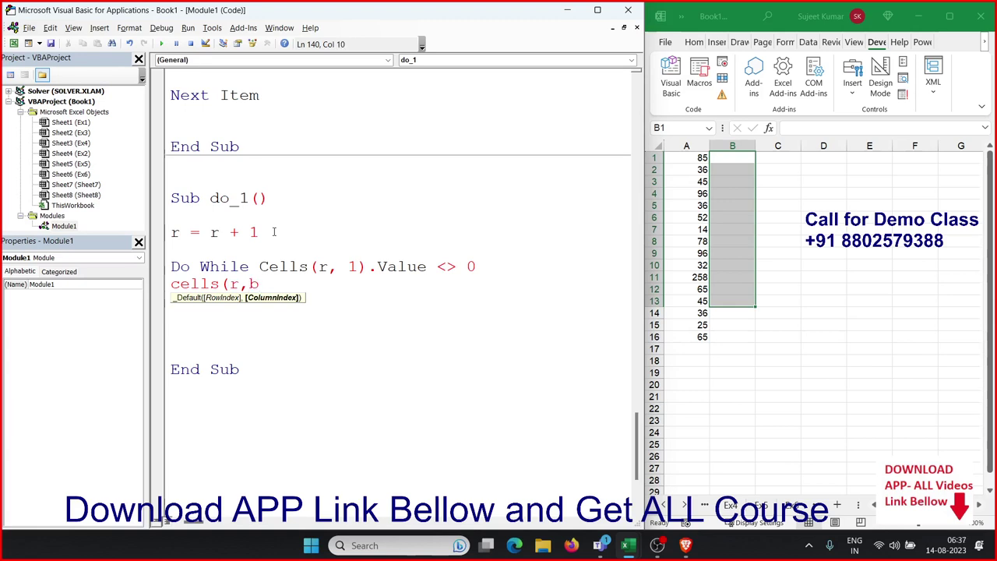
pyautogui.press('BackSpace')
pyautogui.write('2')
pyautogui.write(').valu')
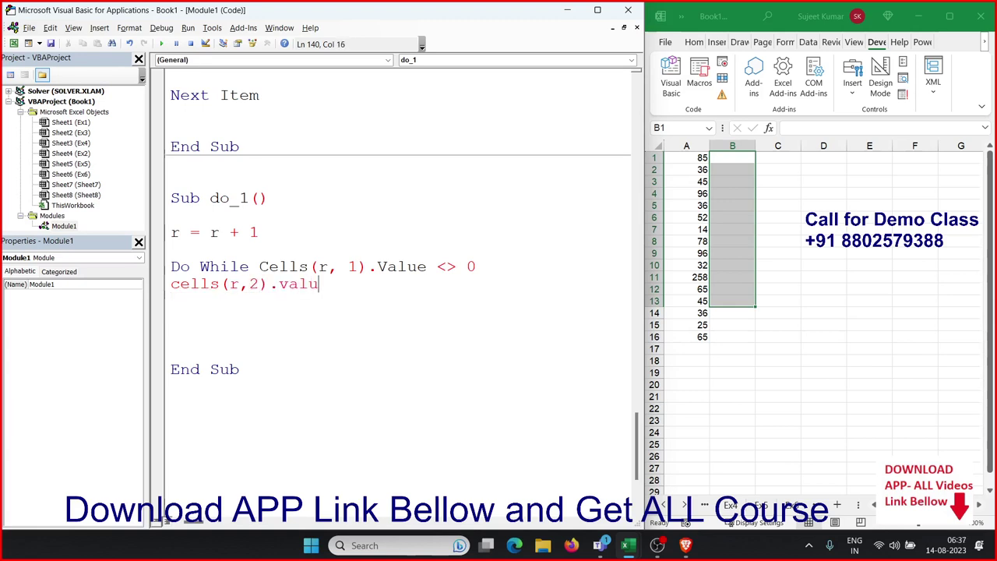
pyautogui.write('e =500')
pyautogui.press('Return')
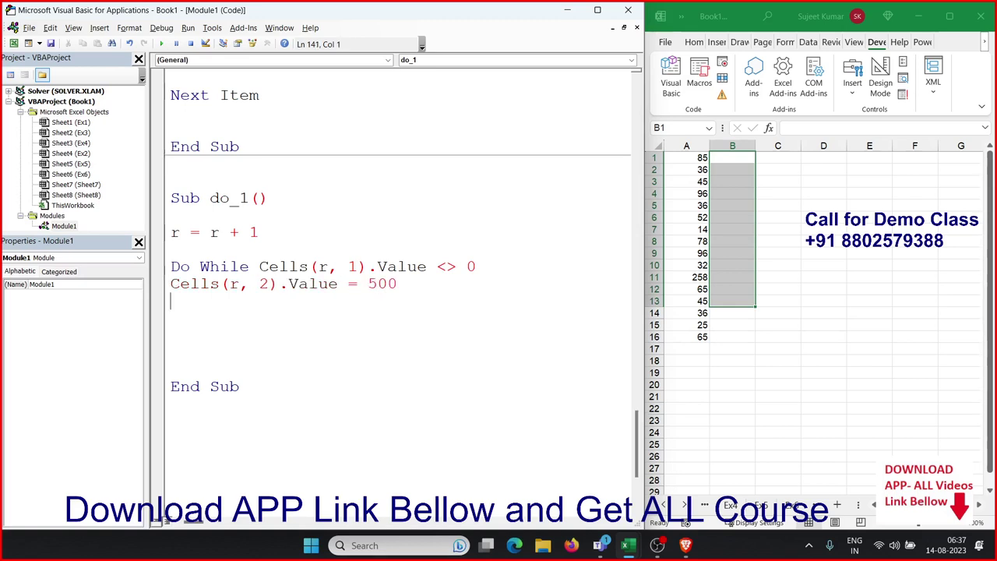
pyautogui.write('r = r + ')
pyautogui.write('1')
pyautogui.press('Return')
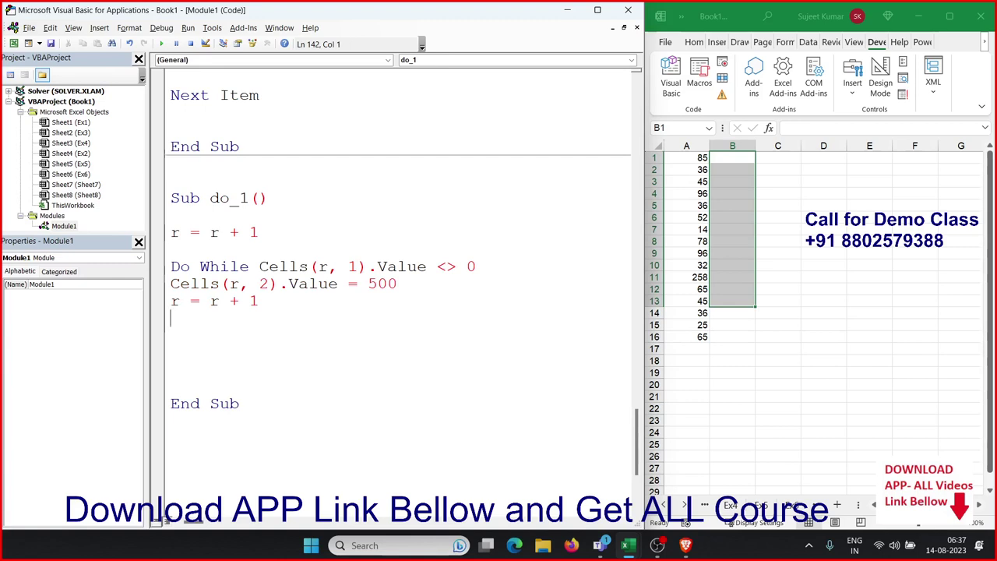
pyautogui.write('loop')
pyautogui.press('Up')
pyautogui.press('Up')
pyautogui.press('Up')
pyautogui.press('Left')
pyautogui.press('Left')
pyautogui.press('Left')
pyautogui.press('Down')
pyautogui.press('Down')
pyautogui.press('Down')
# Run do_1 to fill B1:B16 with 500, then select the whole do_1 procedure.
pyautogui.click(260, 301)
pyautogui.click(162, 43)
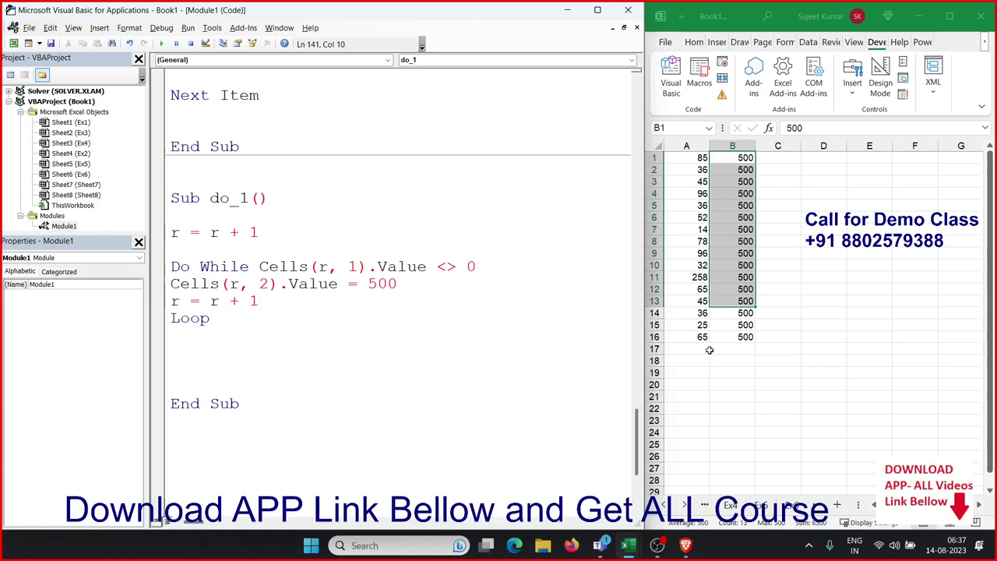
pyautogui.click(700, 347)
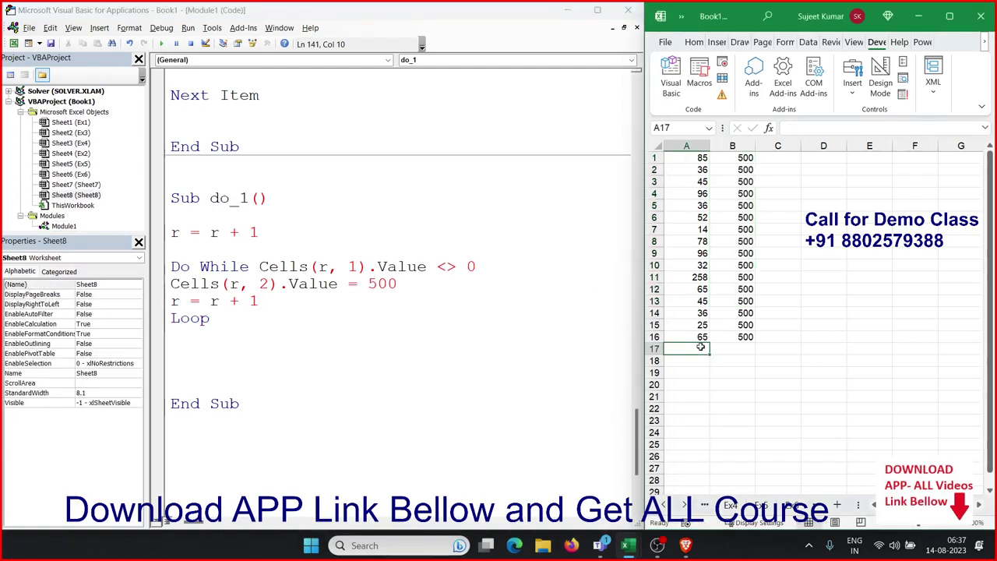
pyautogui.moveTo(700, 347); pyautogui.dragTo(721, 356)
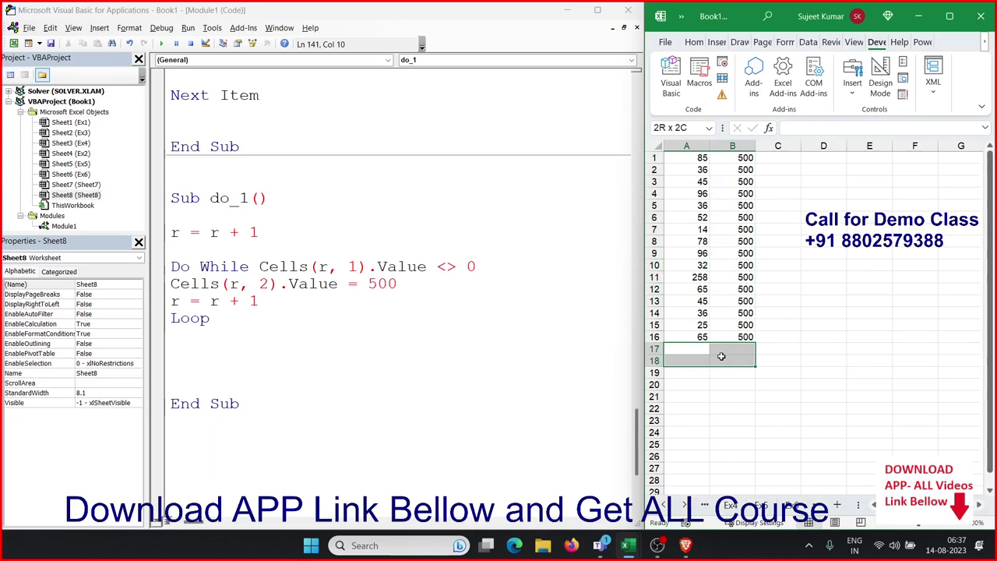
pyautogui.click(705, 350)
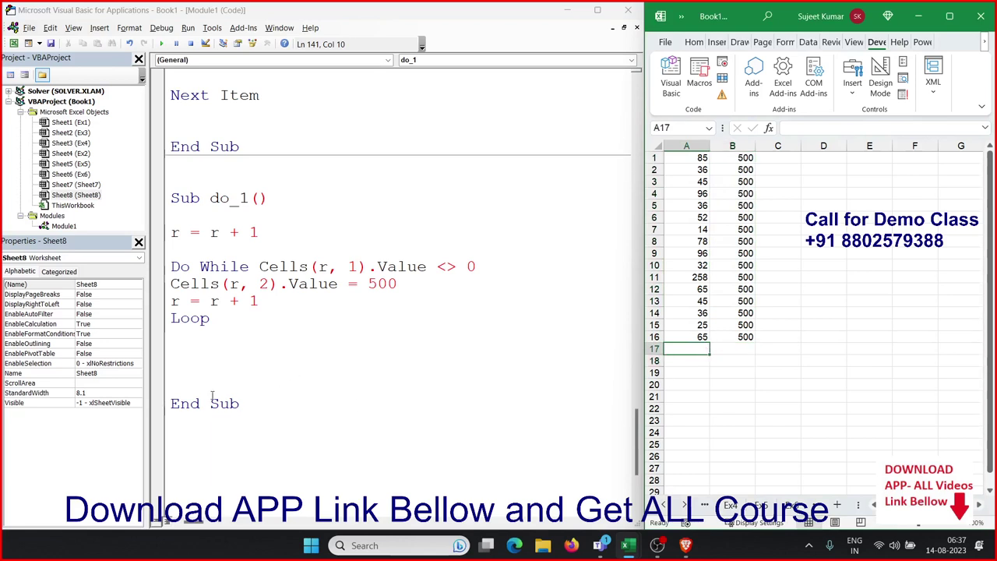
pyautogui.moveTo(239, 403); pyautogui.dragTo(170, 198)
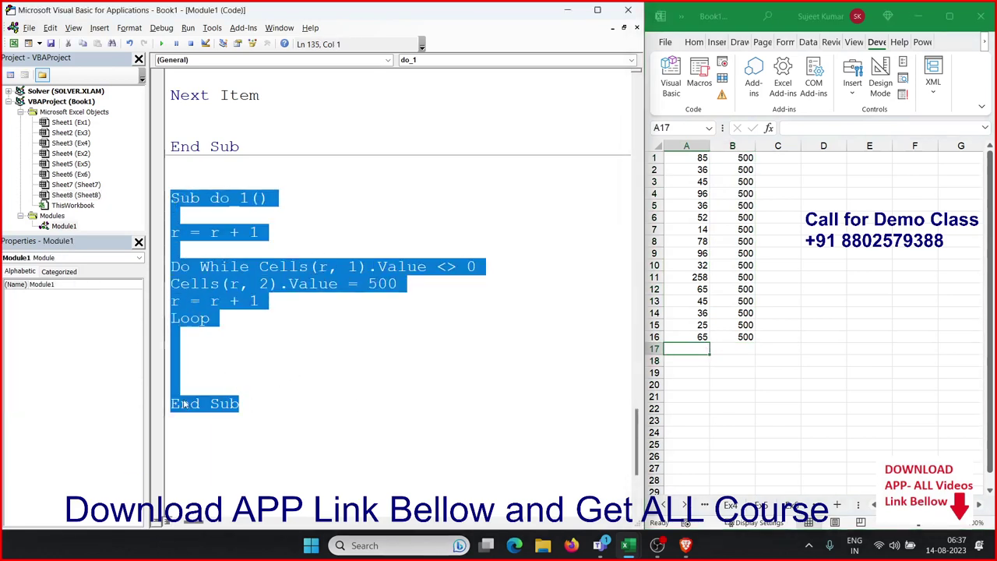
# Paste a copy of do_1 below the original and change its Do While test from <> 0 to = 0.
pyautogui.hotkey('ctrl', 'c')
pyautogui.click(240, 403)
pyautogui.hotkey('ctrl', 'v')
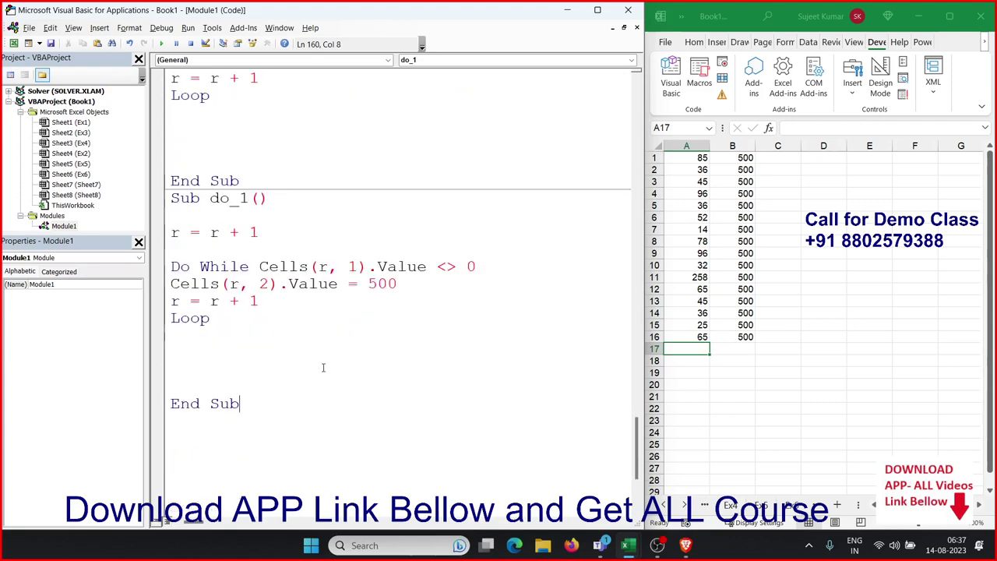
pyautogui.moveTo(436, 267); pyautogui.dragTo(456, 269)
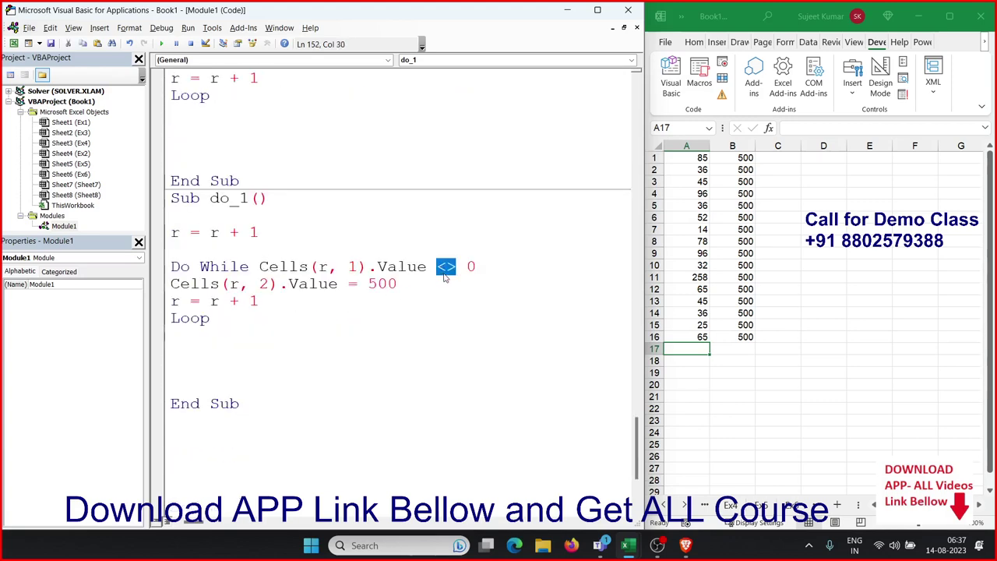
pyautogui.write('=')
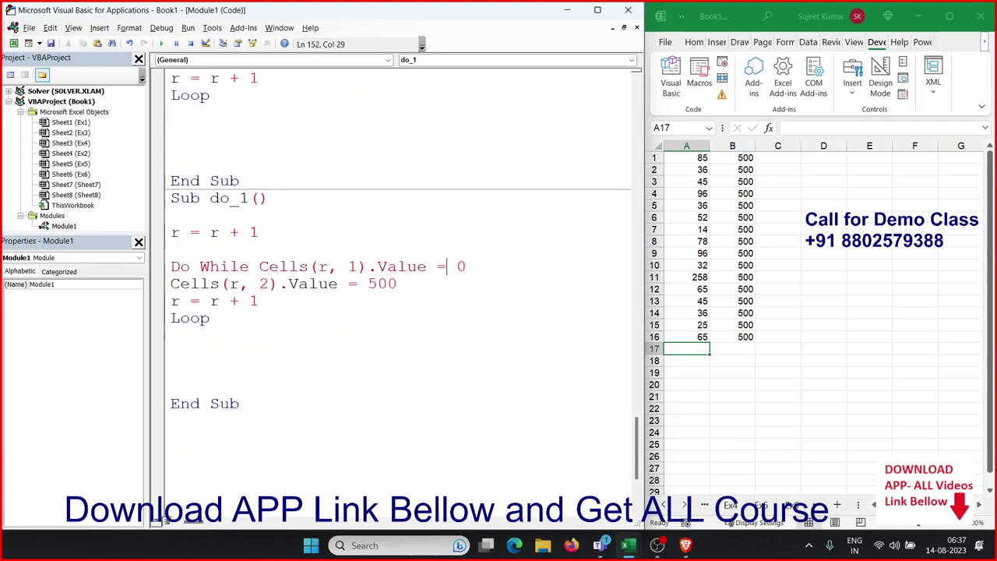
# Compare the copy's = 0 condition with the original's <> 0, then clear the copy's marked condition.
pyautogui.press('Down')
pyautogui.press('Down')
pyautogui.moveTo(437, 267); pyautogui.dragTo(456, 268)
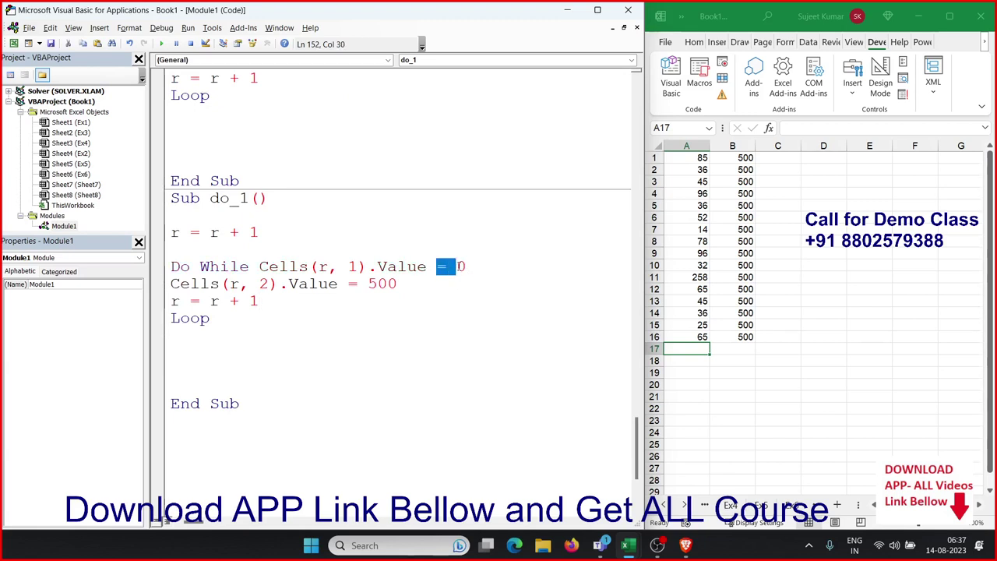
pyautogui.click(268, 321)
pyautogui.scroll(2, 248, 305)
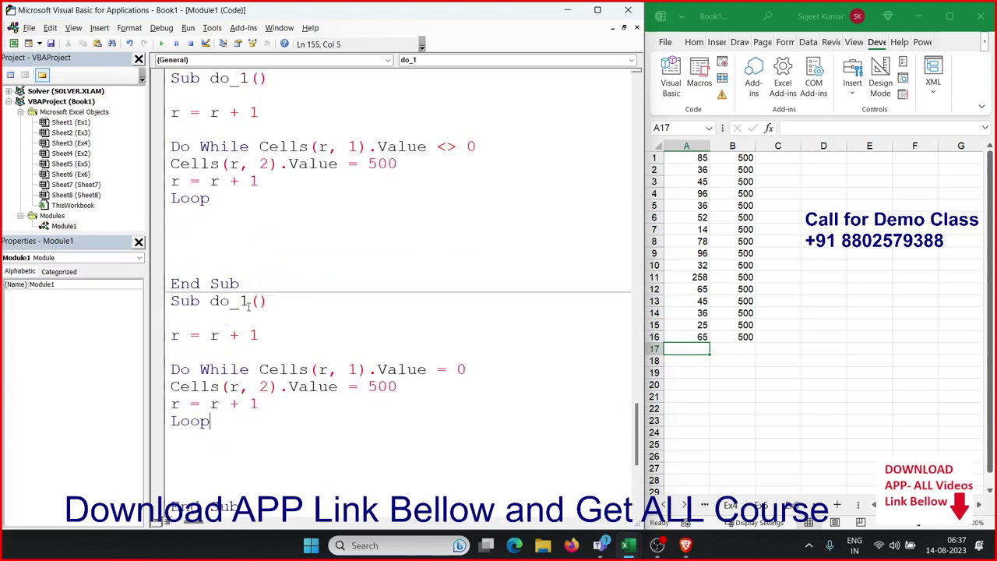
pyautogui.moveTo(427, 148); pyautogui.dragTo(471, 150)
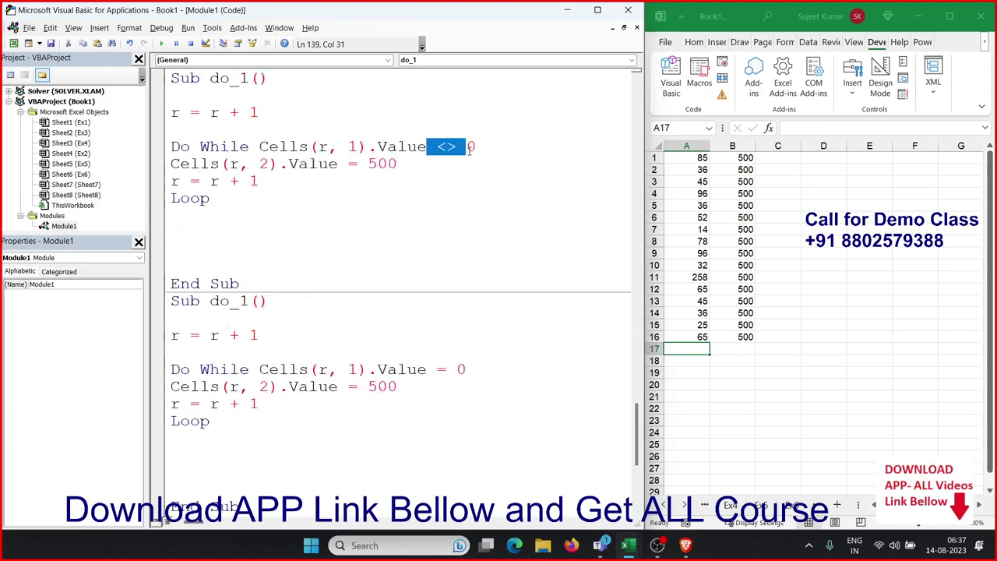
pyautogui.click(257, 181)
pyautogui.scroll(-2, 300, 260)
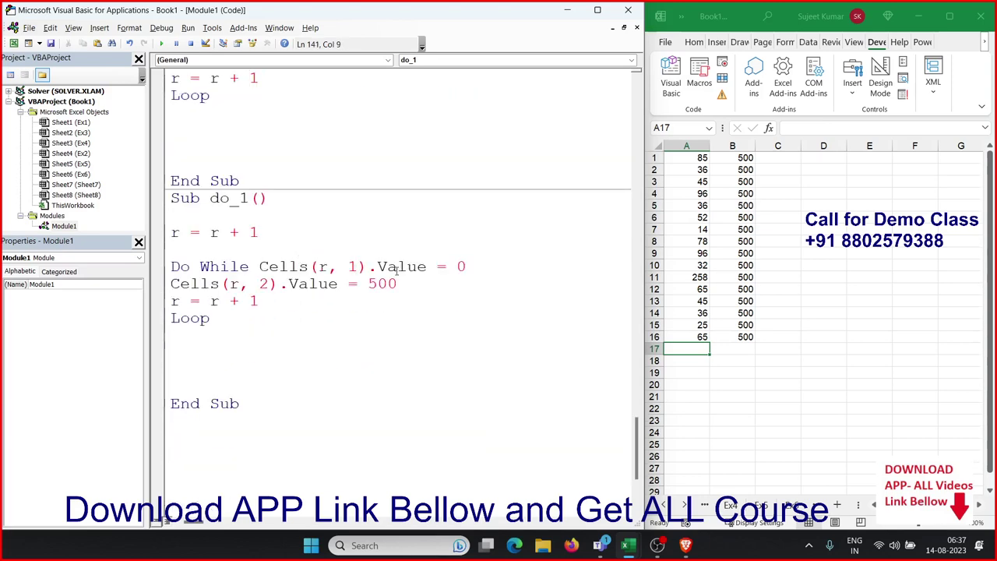
pyautogui.moveTo(397, 267); pyautogui.dragTo(467, 267)
pyautogui.click(351, 306)
# Dismiss the 'Ambiguous name detected' error and rename the duplicate procedure from do_1 to do_2.
pyautogui.click(161, 44)
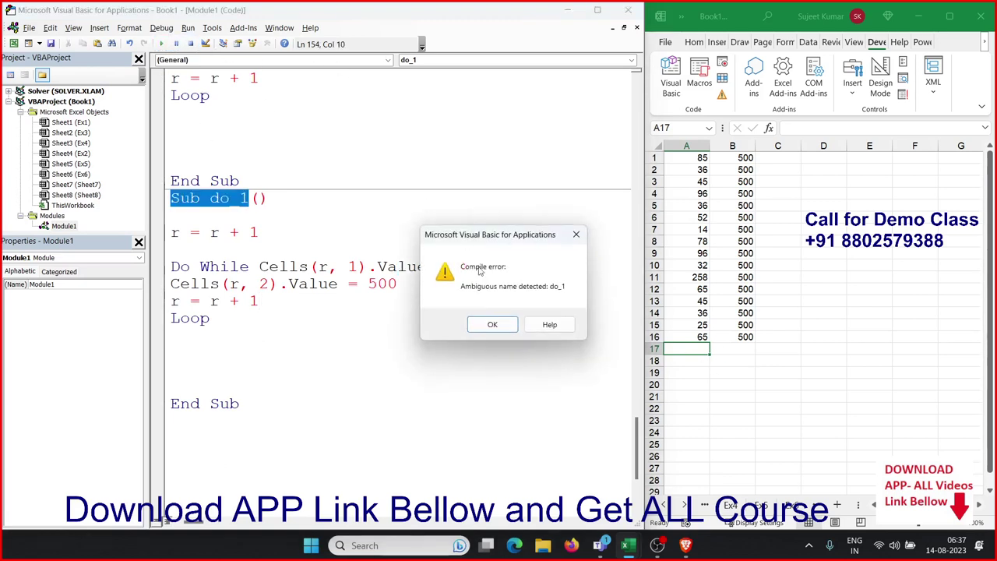
pyautogui.click(493, 324)
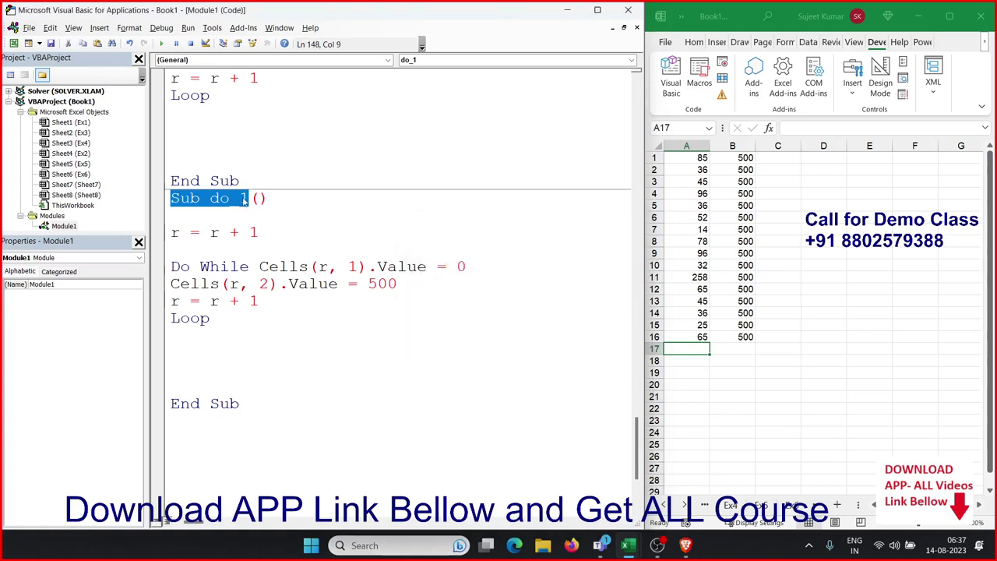
pyautogui.click(250, 201)
pyautogui.press('BackSpace')
pyautogui.write('2')
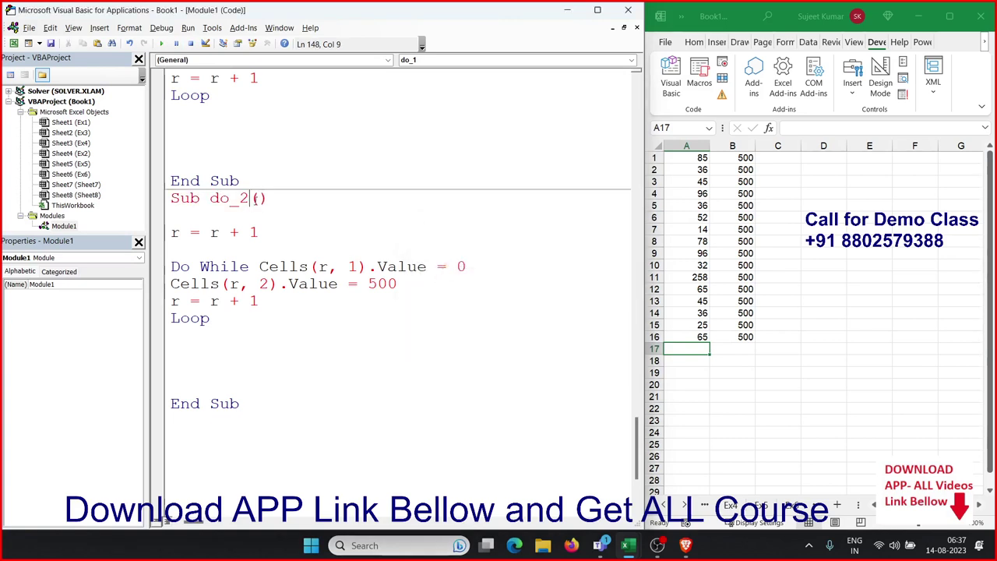
pyautogui.click(265, 246)
# Delete the blank lines before do_2's End Sub and start a new 'sub do_2' line below it.
pyautogui.click(359, 266)
pyautogui.scroll(1, 361, 309)
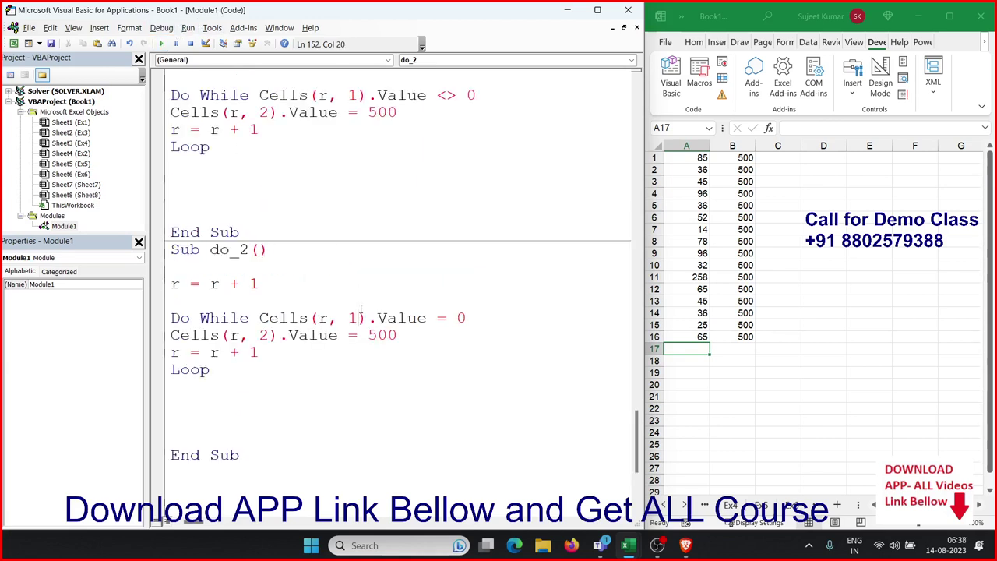
pyautogui.scroll(1, 361, 309)
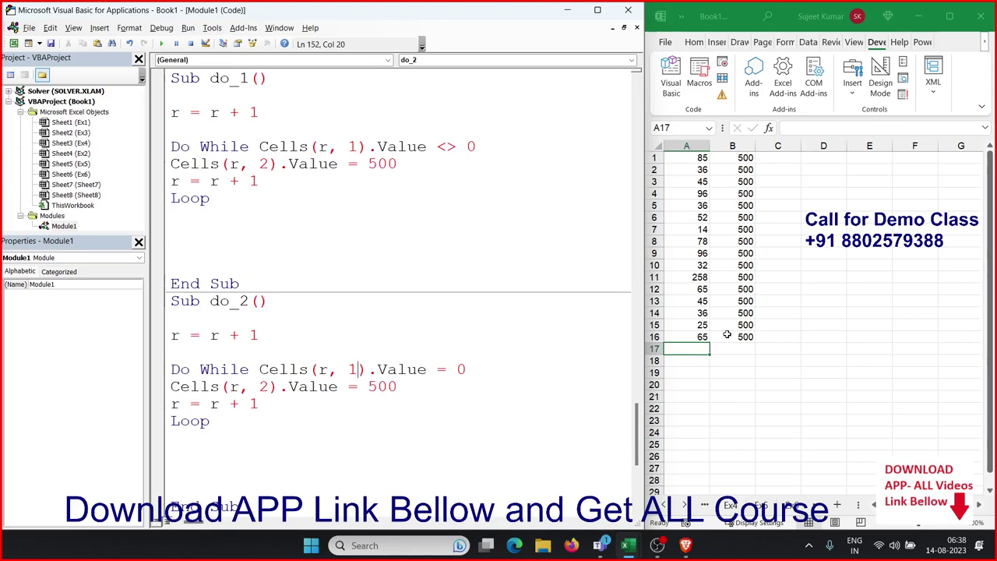
pyautogui.scroll(-4, 726, 334)
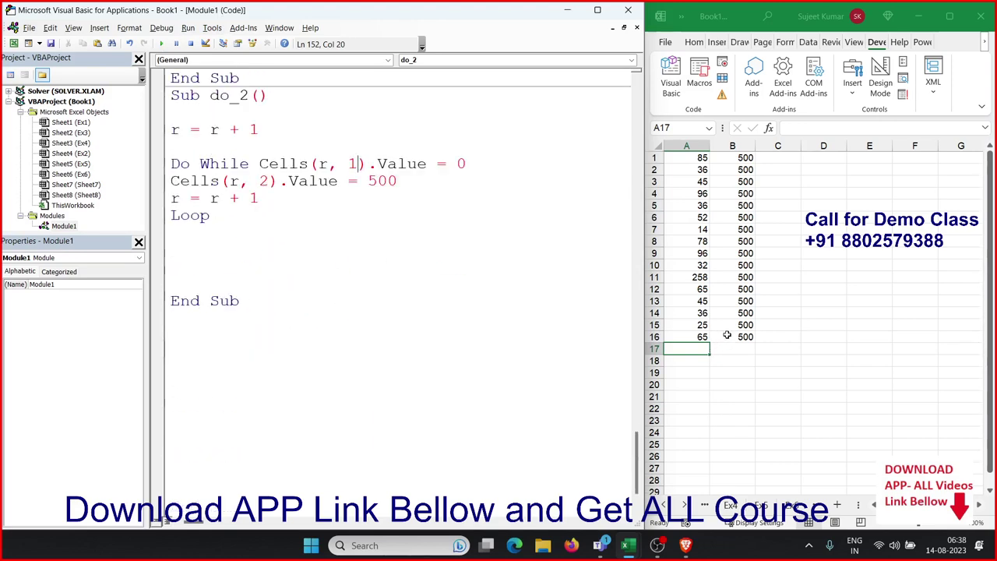
pyautogui.scroll(-2, 512, 329)
pyautogui.click(202, 158)
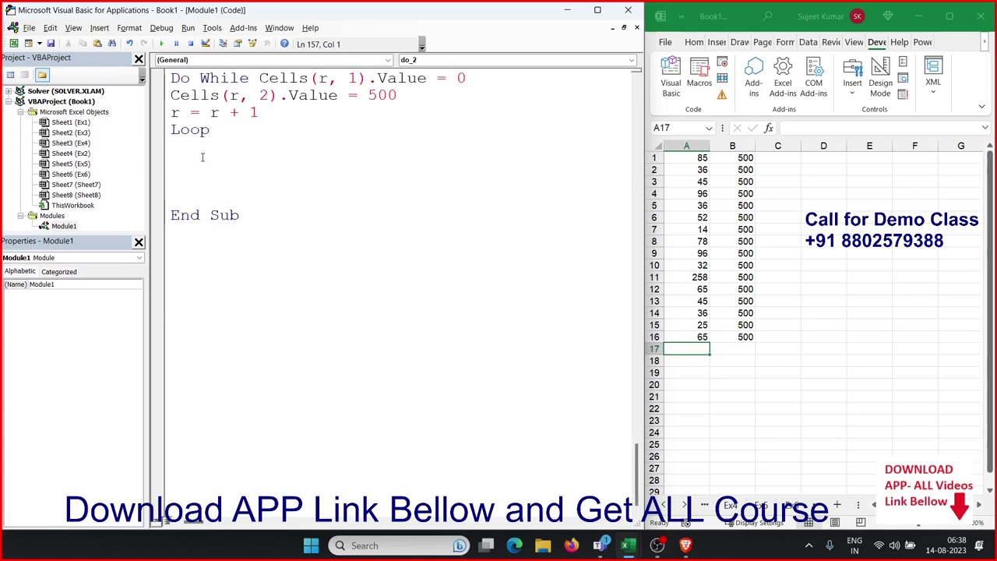
pyautogui.press('Delete')
pyautogui.press('Delete')
pyautogui.press('Delete')
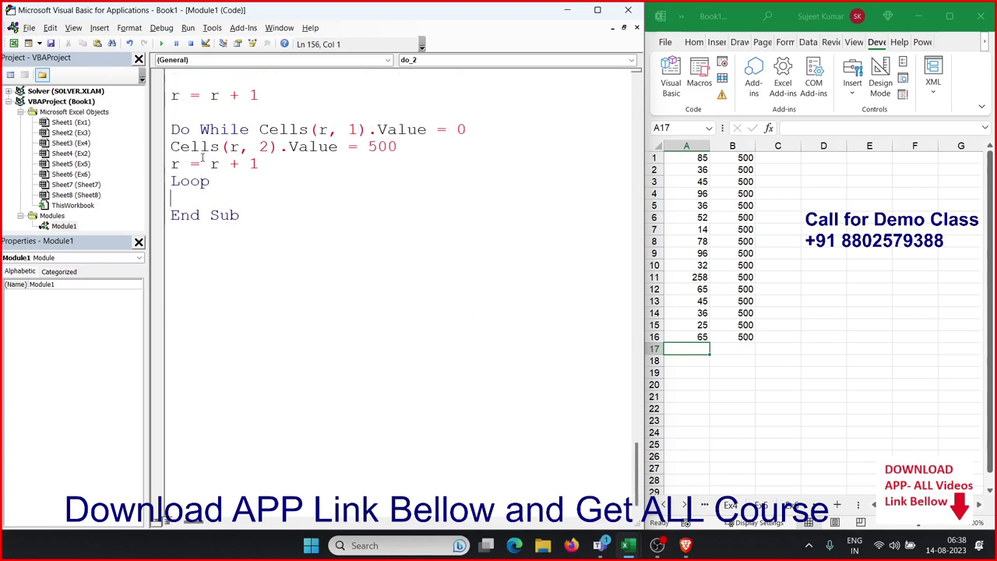
pyautogui.press('BackSpace')
pyautogui.press('Down')
pyautogui.press('Down')
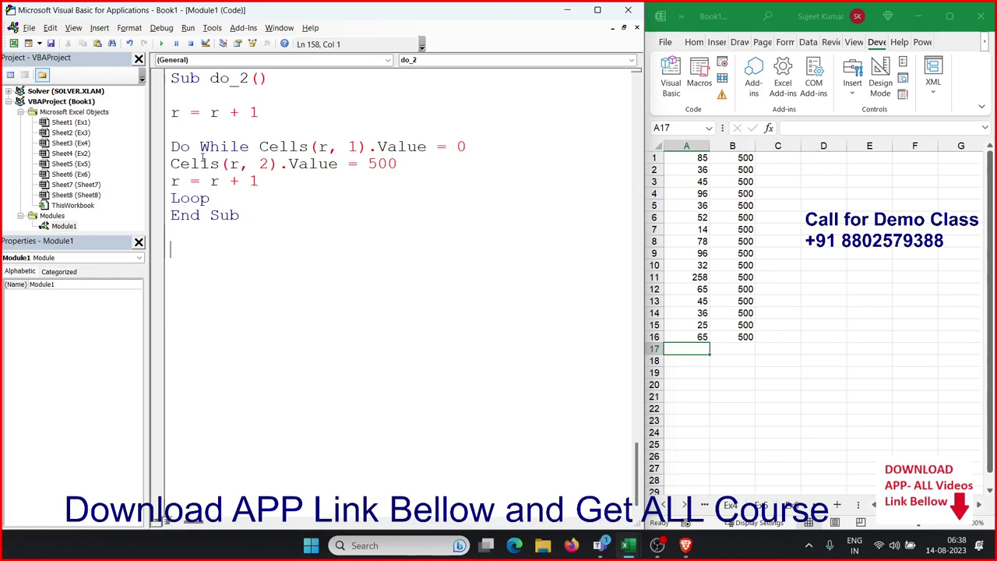
pyautogui.write('sub ')
pyautogui.write('d')
pyautogui.write('o_2')
# Rename the new procedure to do_3() and add the line n=inputbox("Enter Name") inside it.
pyautogui.press('BackSpace')
pyautogui.write('3(')
pyautogui.write(')')
pyautogui.press('Return')
pyautogui.press('Return')
pyautogui.press('Return')
pyautogui.press('Return')
pyautogui.press('Return')
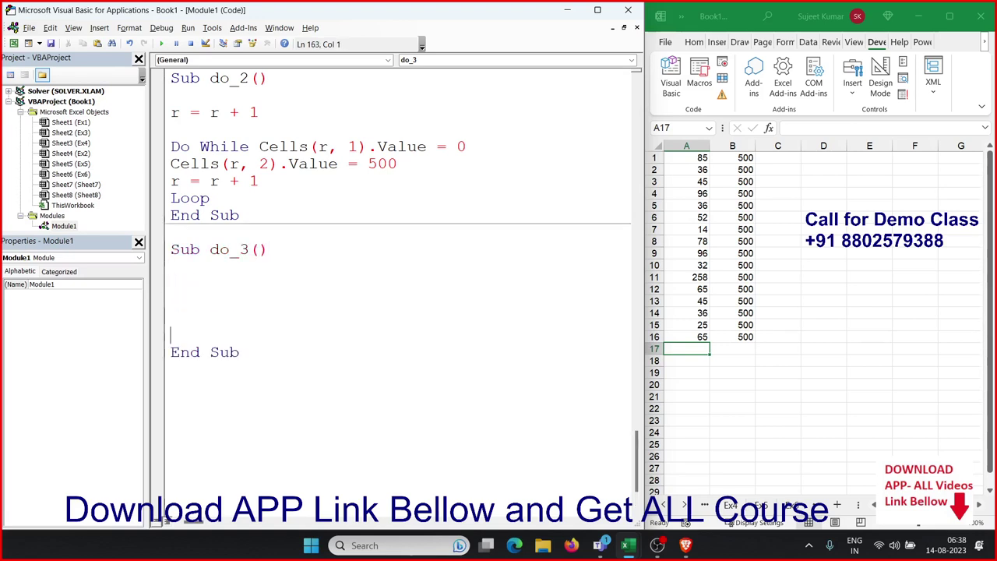
pyautogui.press('Up')
pyautogui.press('Up')
pyautogui.press('Up')
pyautogui.click(170, 301)
pyautogui.write('n=')
pyautogui.write('input')
pyautogui.write('box(')
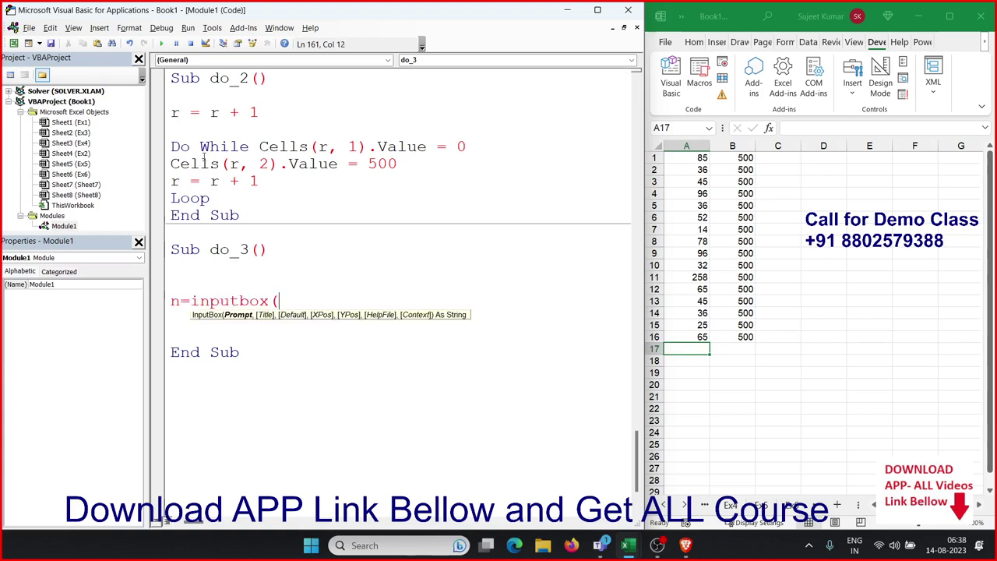
pyautogui.write('"En')
pyautogui.write('ter N')
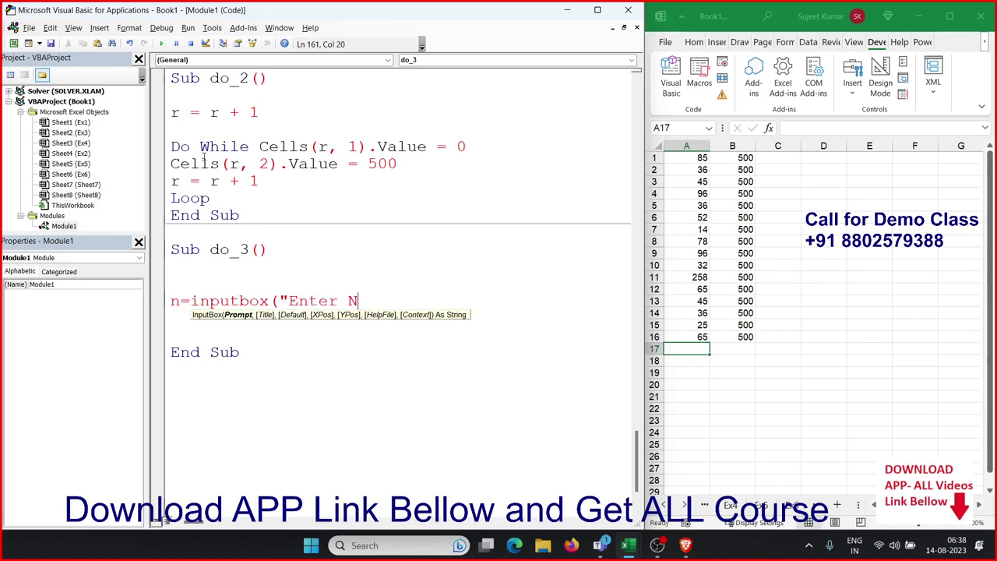
pyautogui.write('ame")')
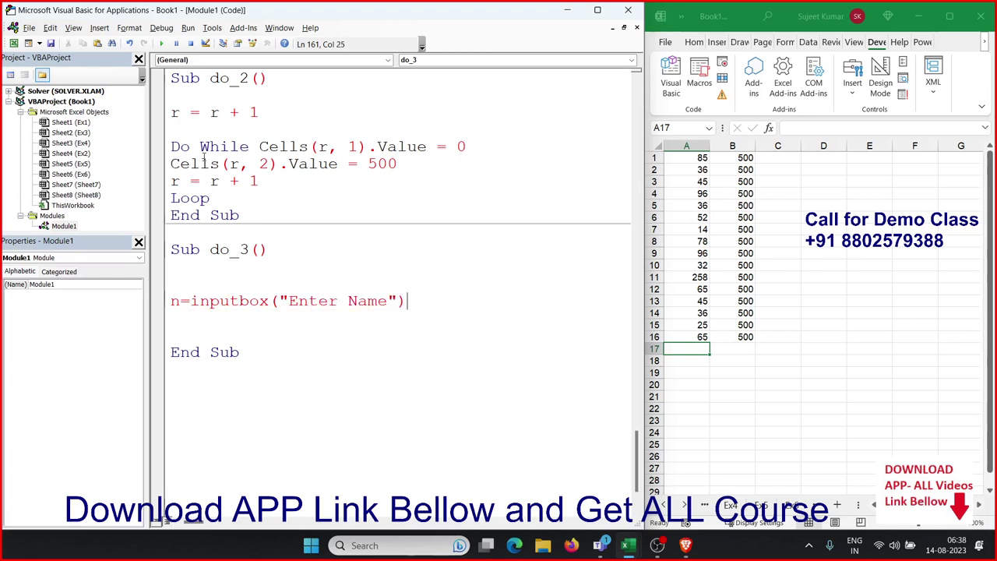
pyautogui.press('Return')
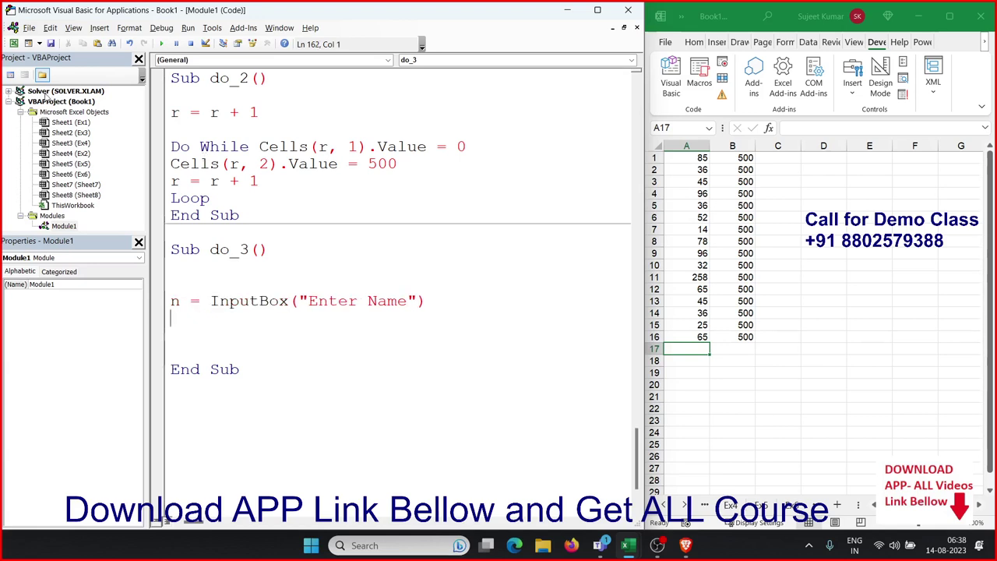
# Run do_3, cancel the first Enter Name prompt, rerun it, and move the prompt aside.
pyautogui.click(162, 44)
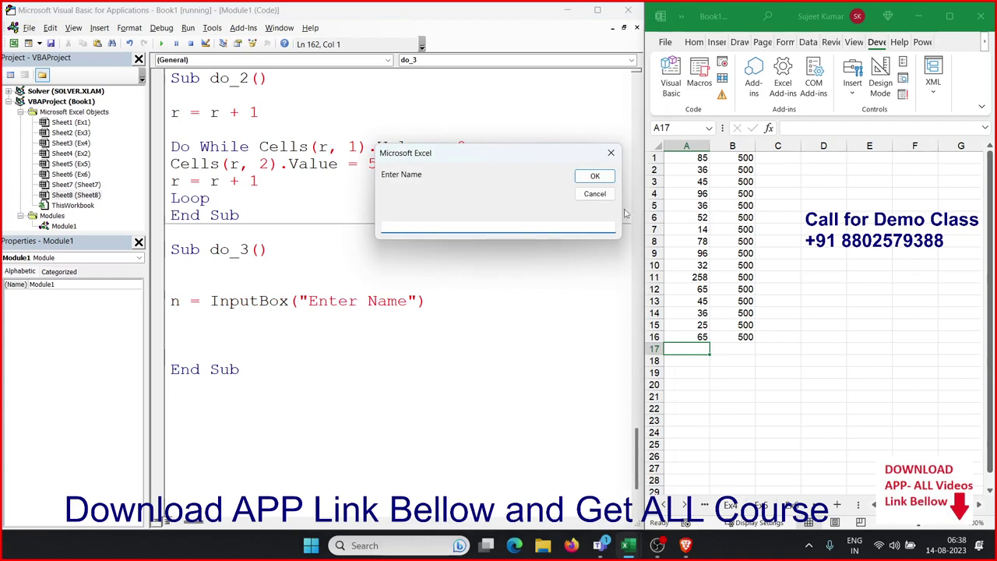
pyautogui.click(596, 196)
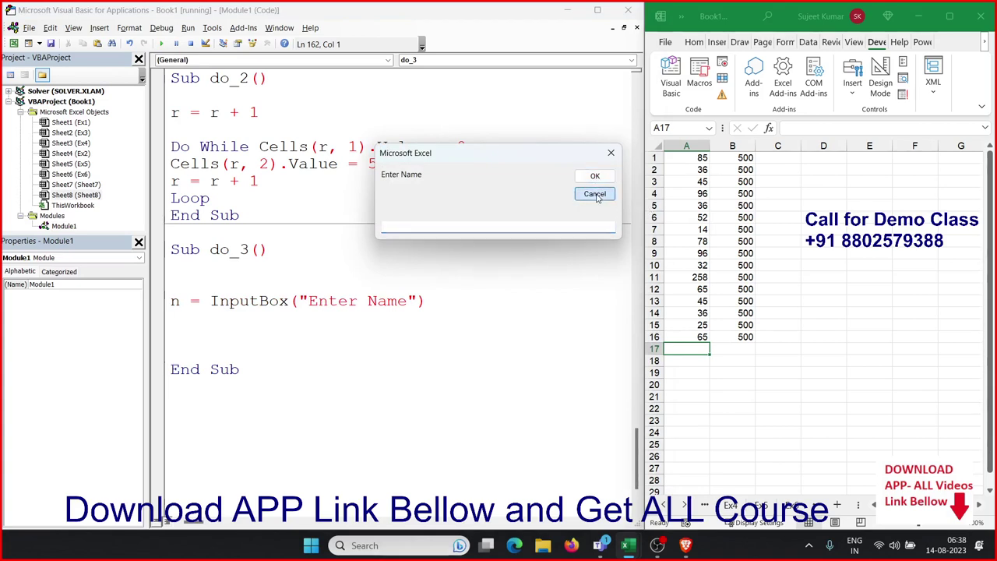
pyautogui.click(161, 43)
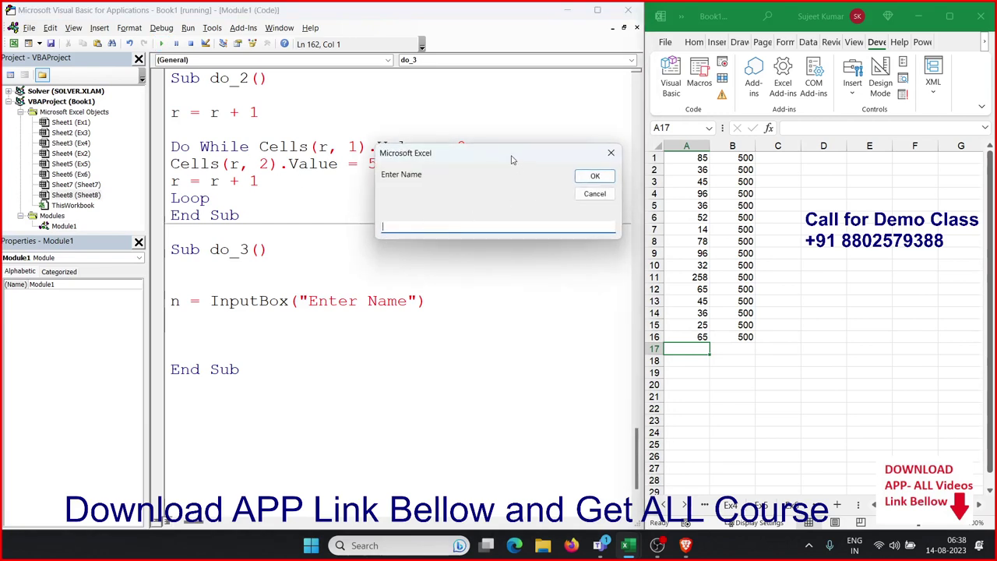
pyautogui.moveTo(512, 159); pyautogui.dragTo(415, 184)
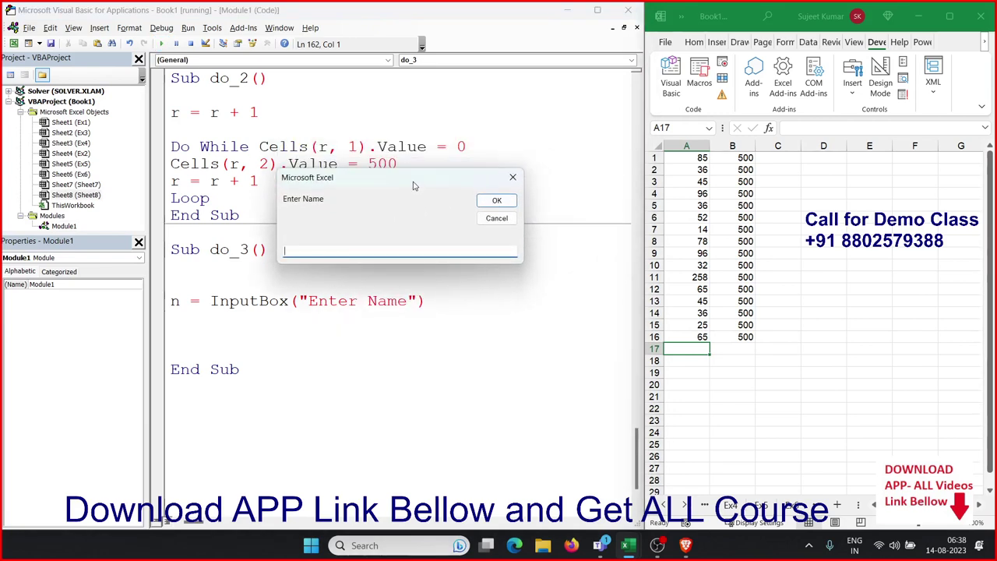
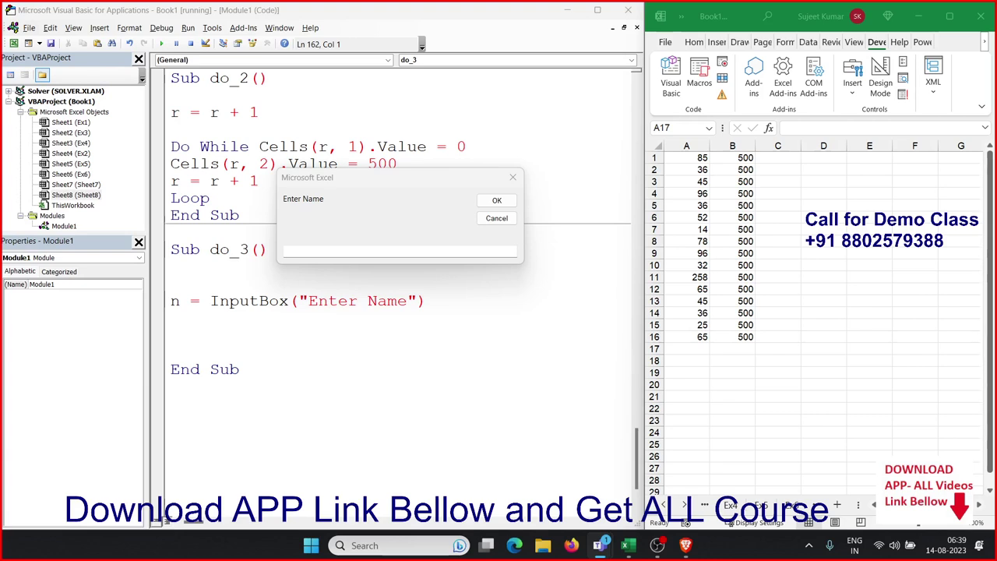
# Cancel the running name prompt and wrap do_3's InputBox line in Do while n<>"" … Loop.
pyautogui.click(493, 221)
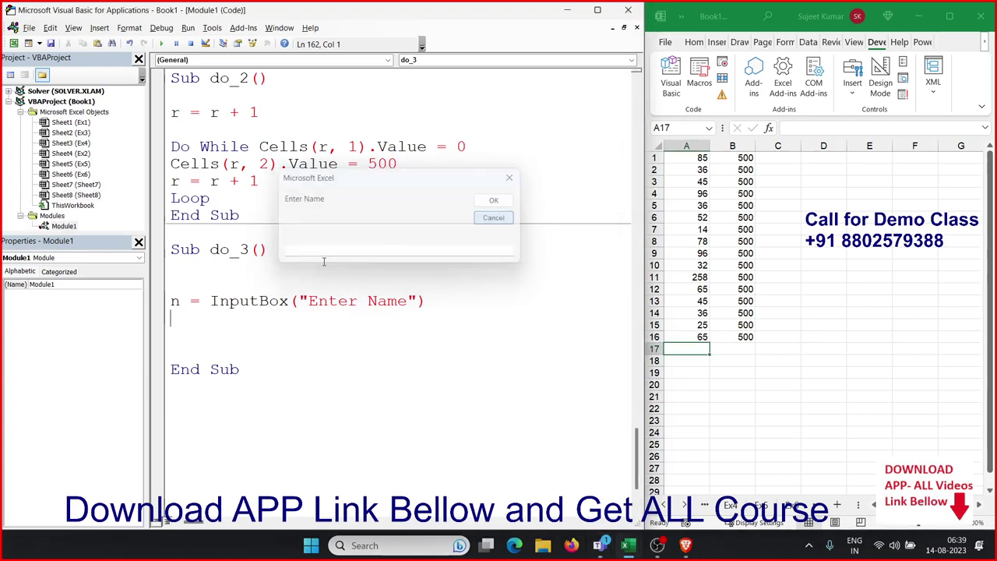
pyautogui.click(189, 291)
pyautogui.write('d')
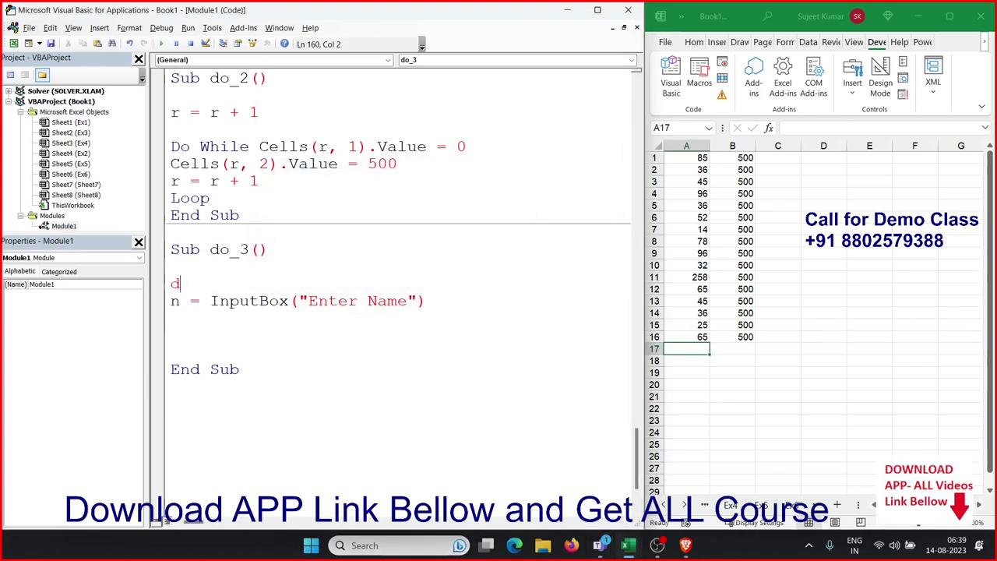
pyautogui.write('o whil')
pyautogui.write('e n')
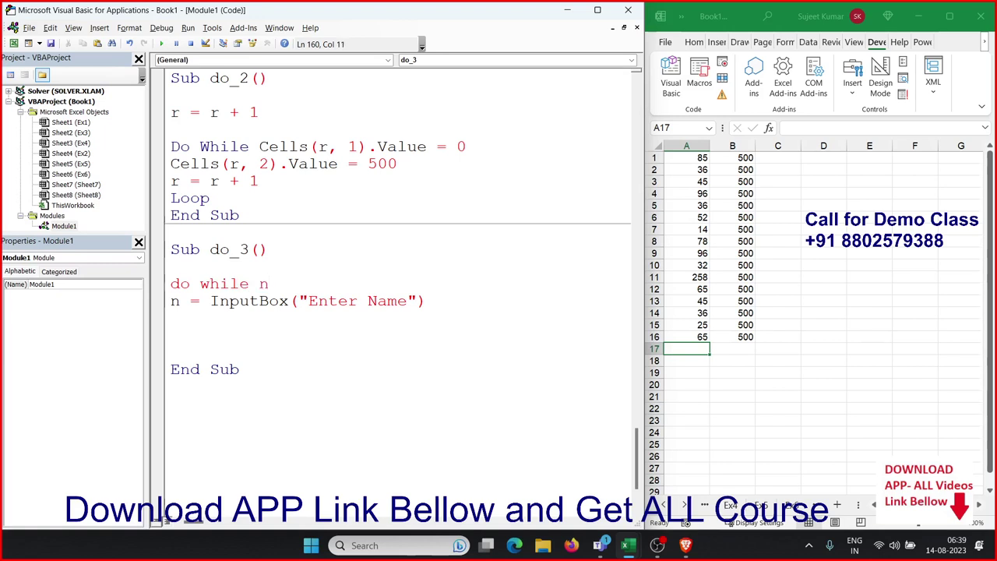
pyautogui.write('<>""')
pyautogui.click(171, 318)
pyautogui.write('l')
pyautogui.write('oop')
pyautogui.click(218, 354)
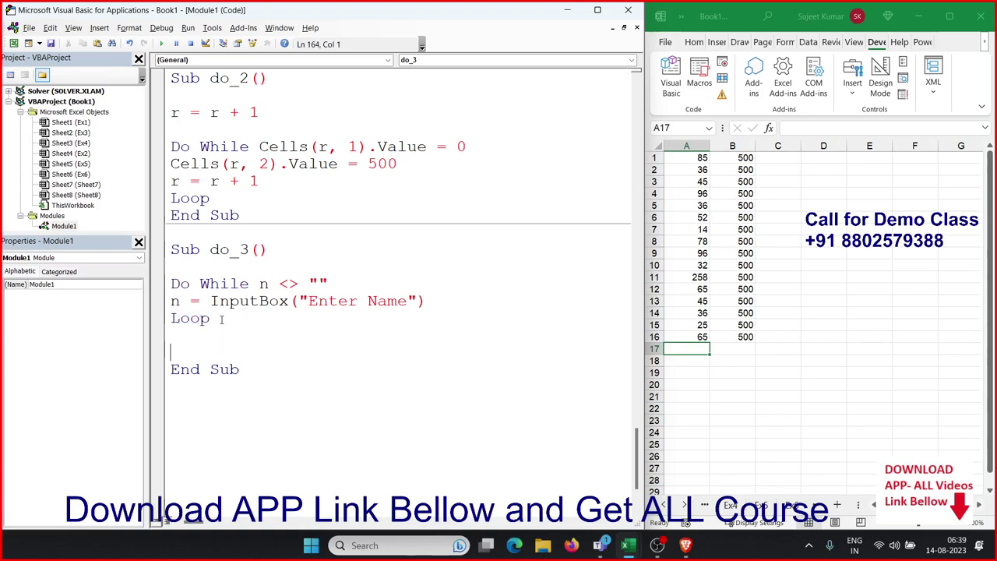
# Change the loop condition's <> to = so it reads Do While n = "".
pyautogui.click(221, 302)
pyautogui.doubleClick(282, 284)
pyautogui.write('=')
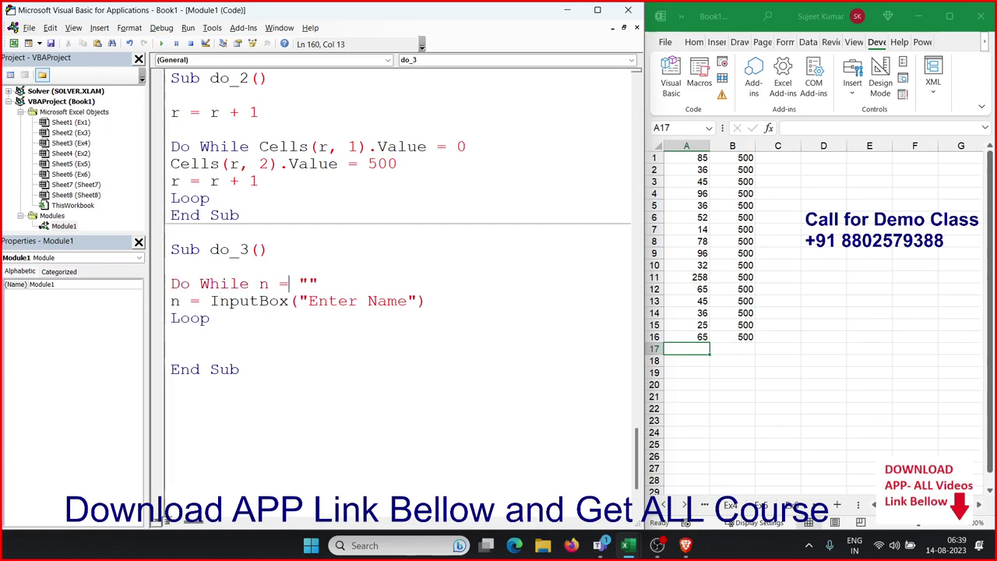
pyautogui.click(220, 319)
pyautogui.click(161, 43)
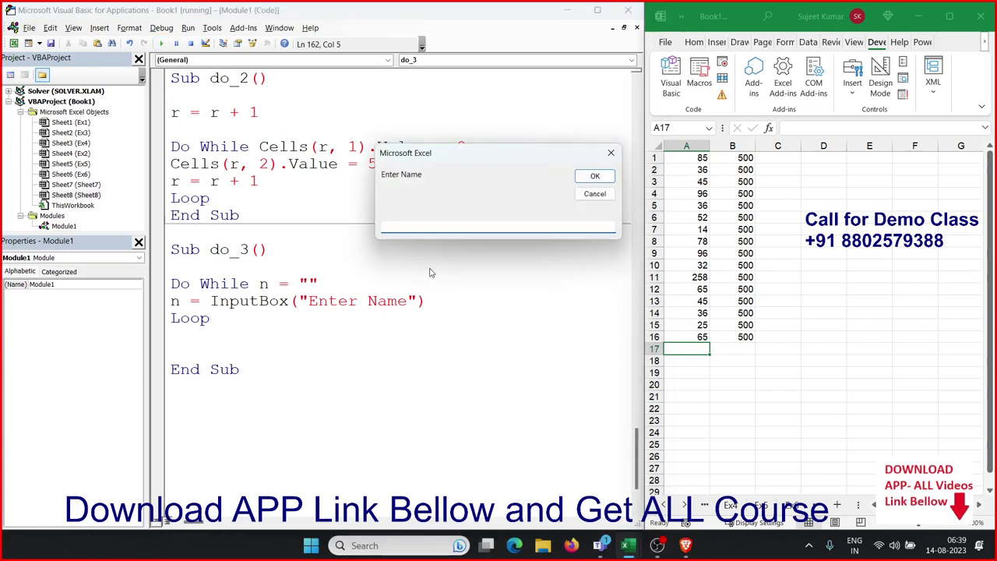
pyautogui.click(592, 195)
pyautogui.click(592, 197)
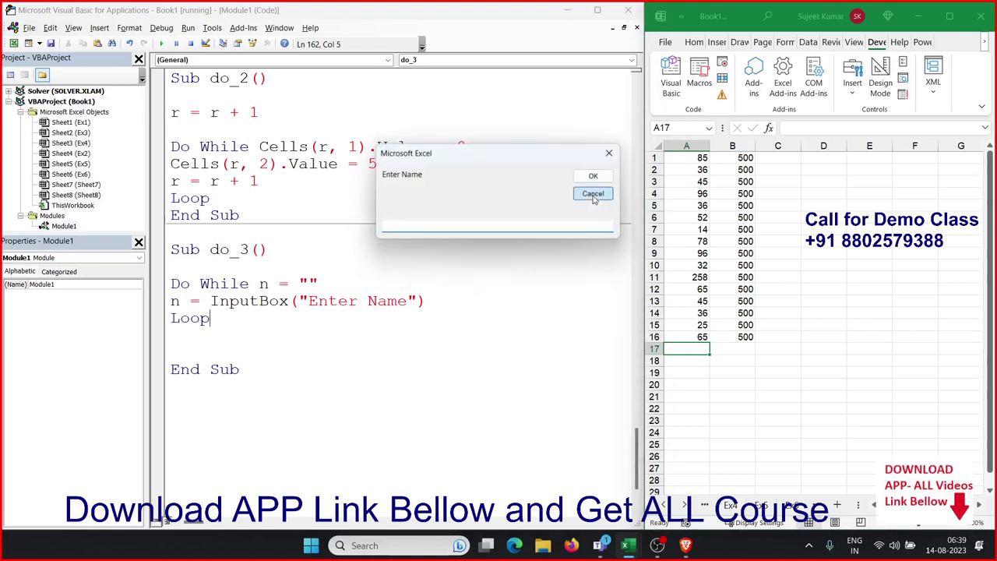
pyautogui.write('Puj')
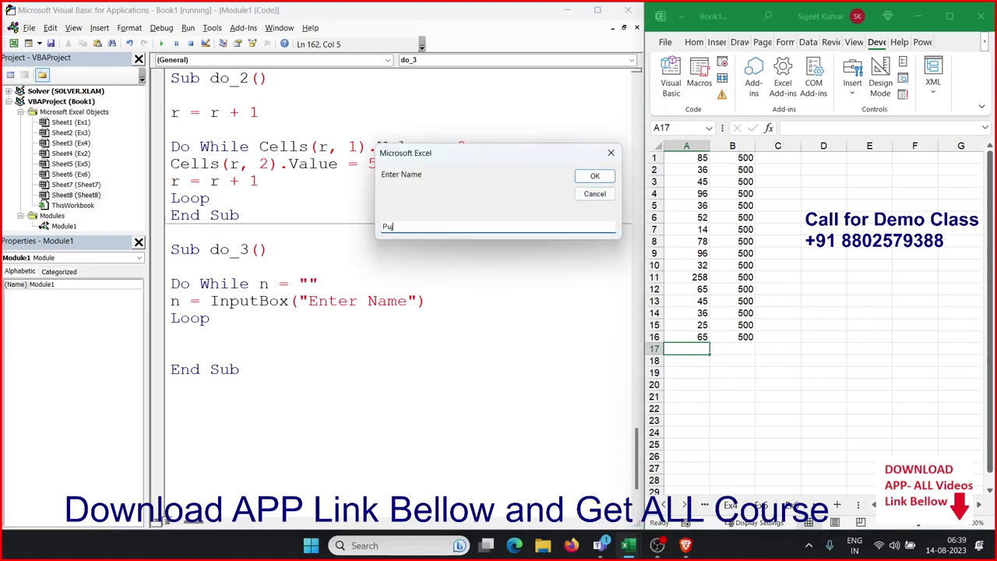
pyautogui.write('a')
pyautogui.click(586, 180)
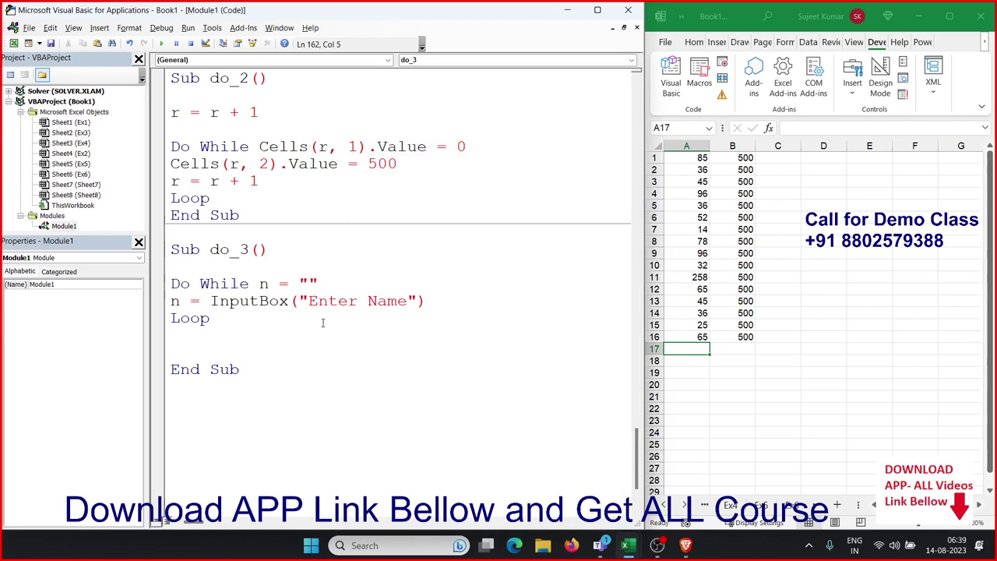
# Copy the Do While loop block and paste a duplicate below it.
pyautogui.press('Up')
pyautogui.press('Up')
pyautogui.press('Up')
pyautogui.hotkey('shift', 'Up')
pyautogui.hotkey('shift', 'Up')
pyautogui.hotkey('shift', 'Up')
pyautogui.hotkey('ctrl', 'c')
pyautogui.click(197, 352)
pyautogui.hotkey('ctrl', 'v')
# Edit the copy to read Do Until n <> "" by replacing While and =.
pyautogui.doubleClick(220, 353)
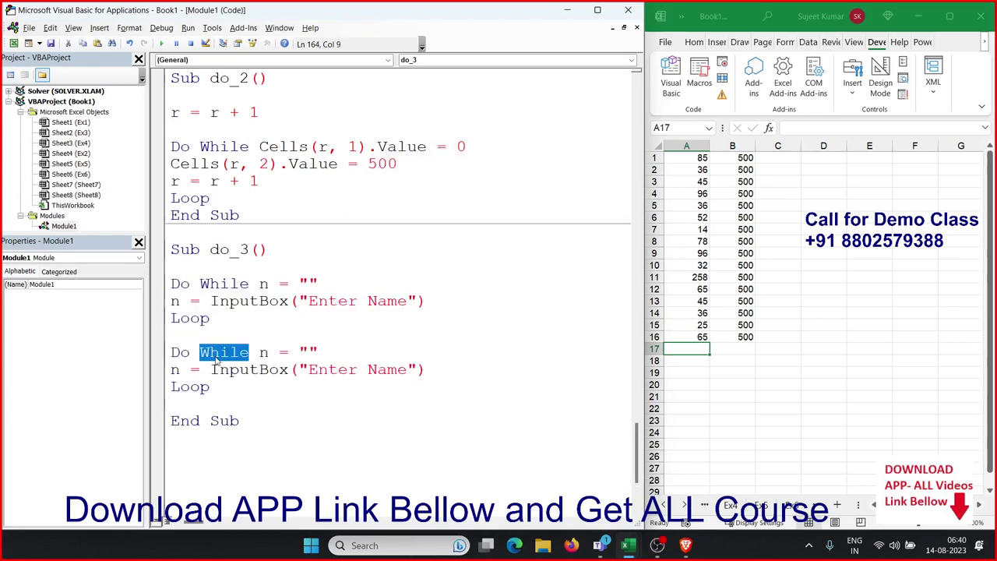
pyautogui.write('until')
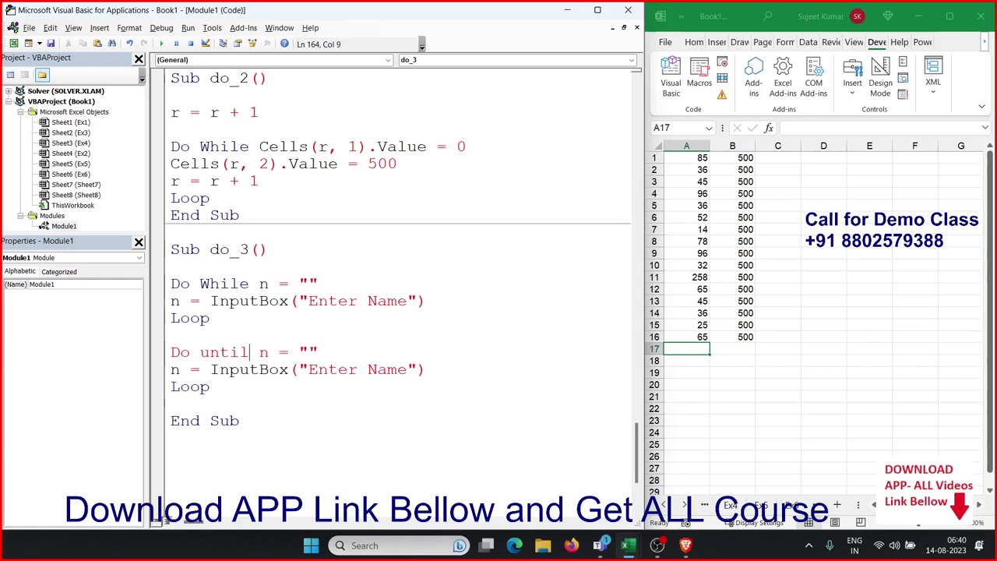
pyautogui.click(231, 385)
pyautogui.doubleClick(283, 352)
pyautogui.write('<>')
pyautogui.click(446, 404)
# Switch to the Excel workbook and show the Ex1 sheet with sales and grades.
pyautogui.scroll(-3, 350, 409)
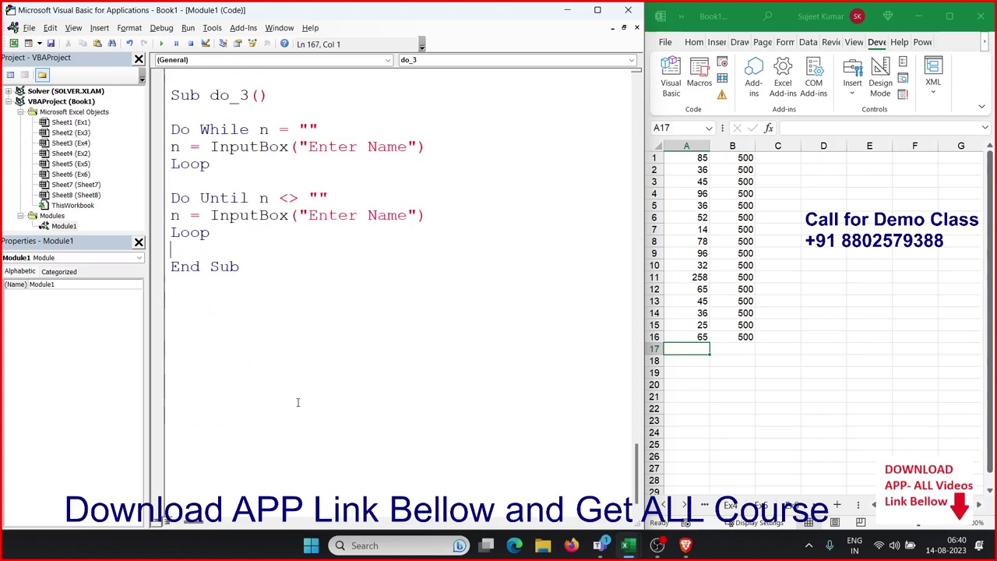
pyautogui.scroll(1, 339, 423)
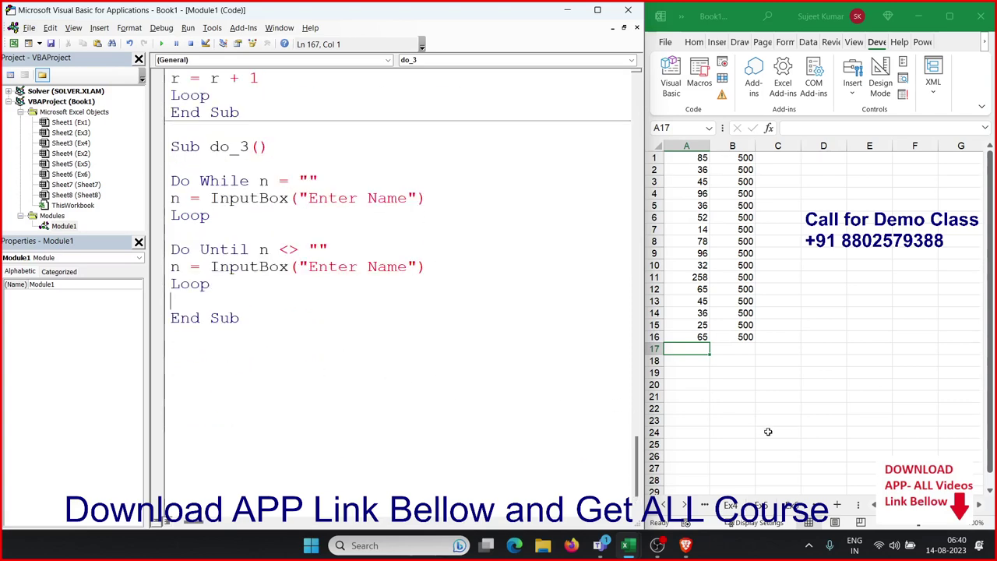
pyautogui.click(242, 349)
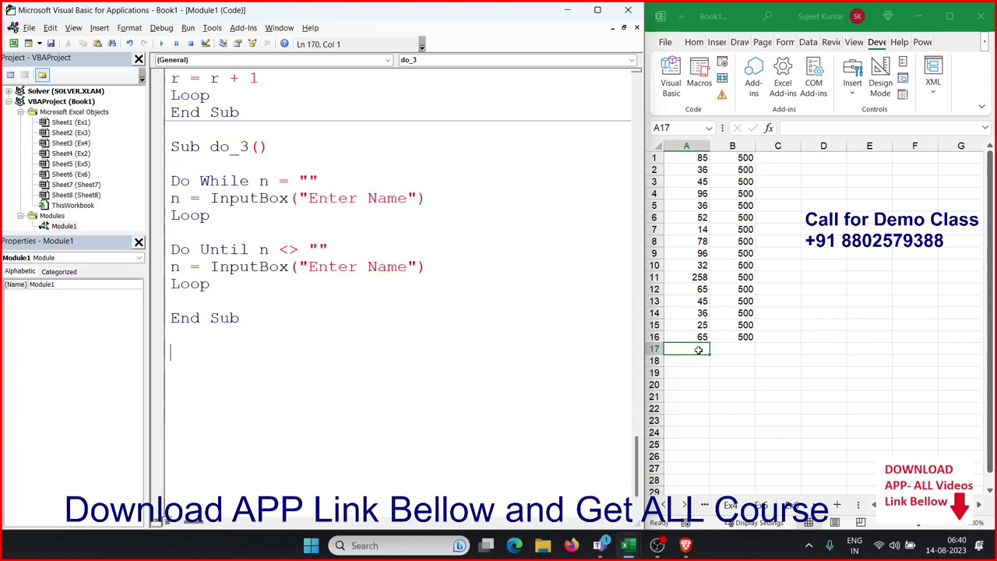
pyautogui.click(862, 291)
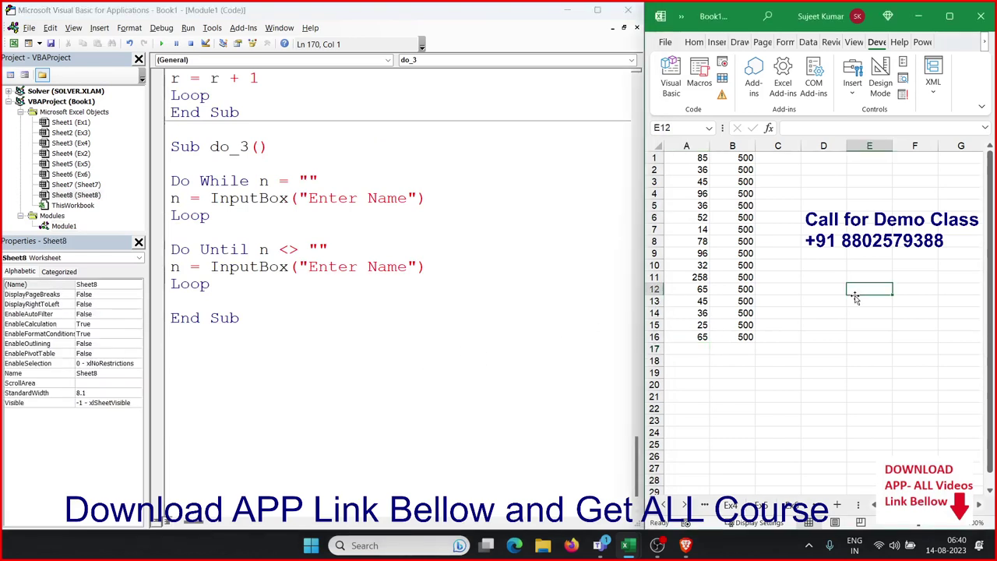
pyautogui.click(278, 348)
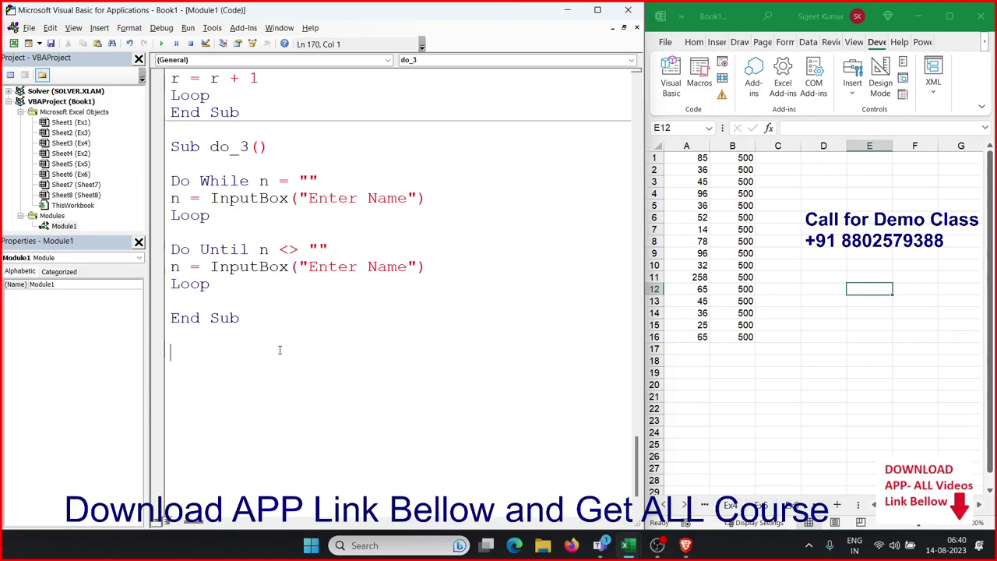
pyautogui.click(665, 515)
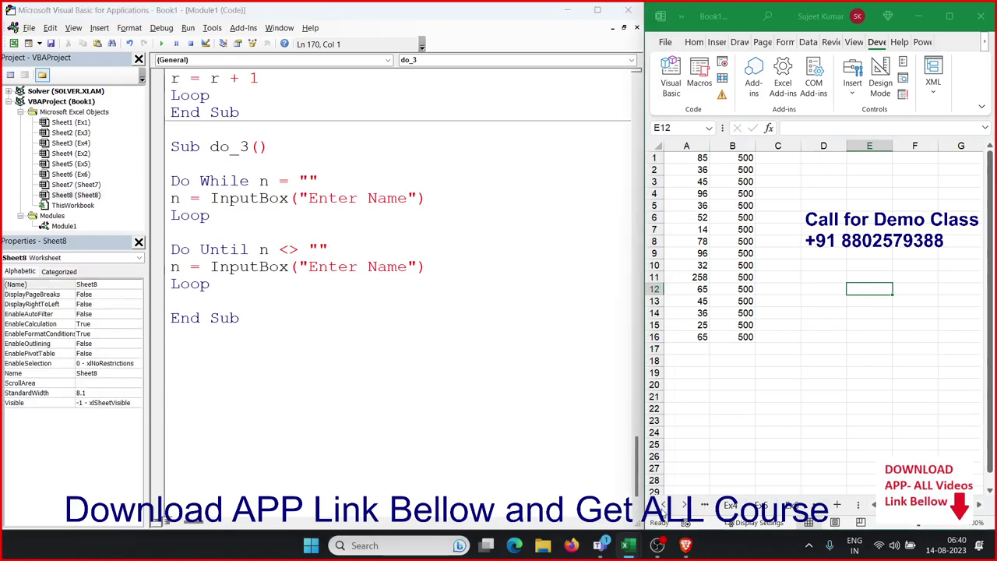
pyautogui.click(664, 506)
pyautogui.click(728, 504)
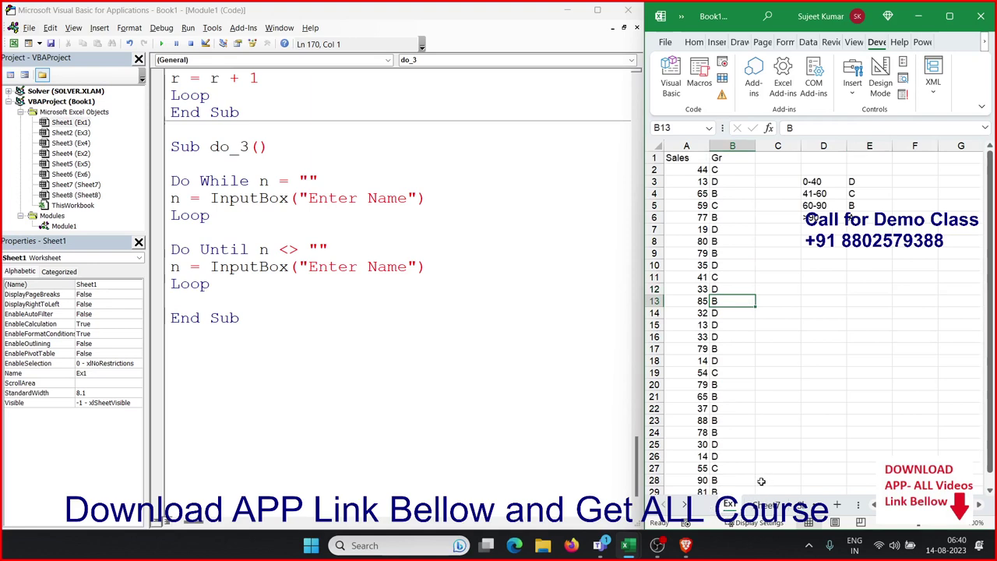
pyautogui.click(792, 268)
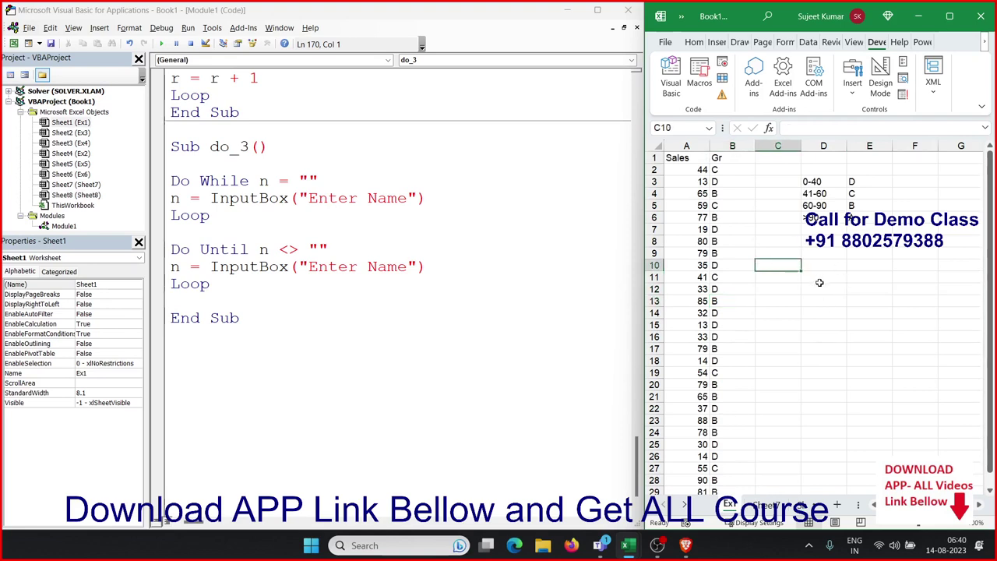
# In Sheet1's code, create a Worksheet_Activate procedure and delete the default SelectionChange one.
pyautogui.doubleClick(77, 123)
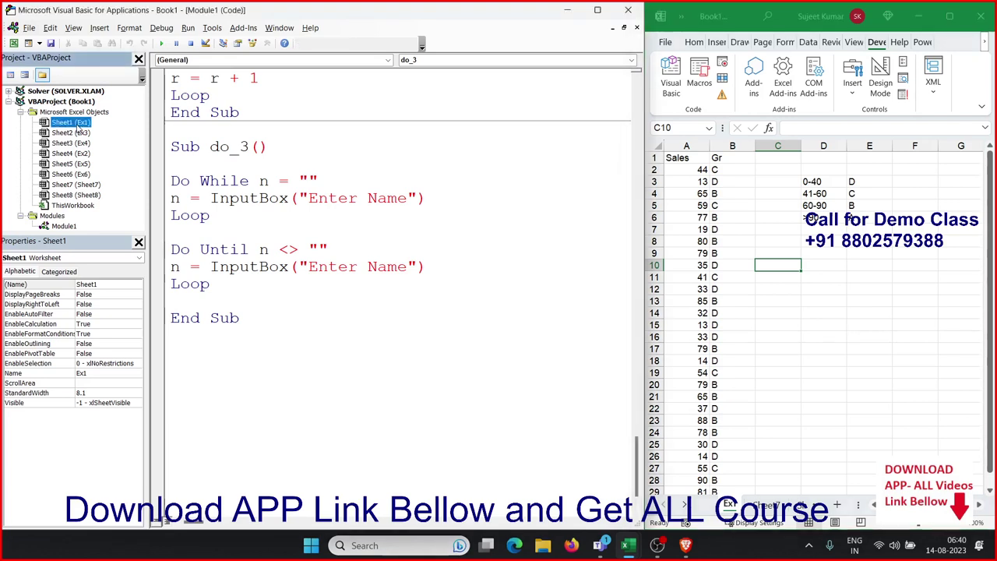
pyautogui.click(183, 63)
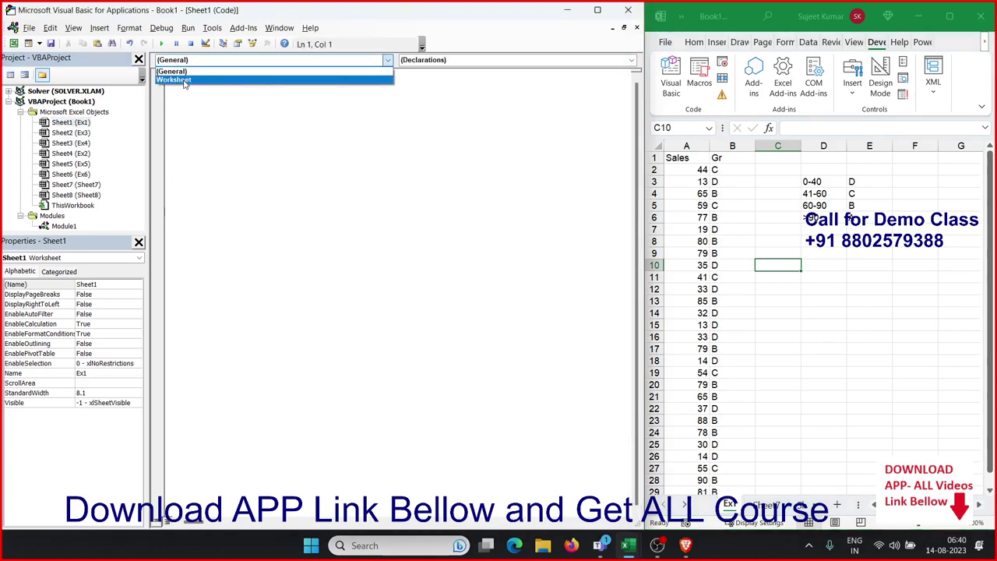
pyautogui.click(183, 78)
pyautogui.click(428, 61)
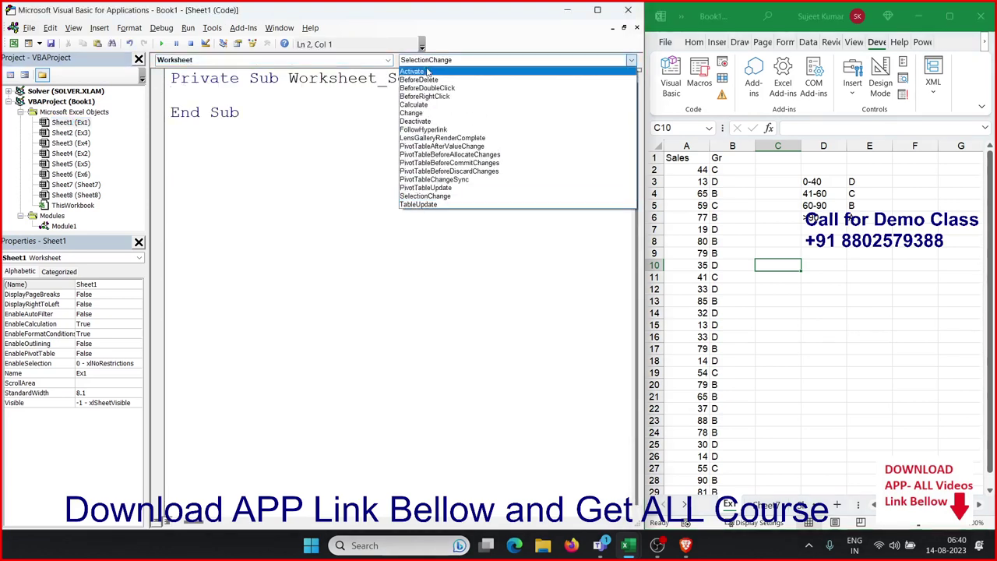
pyautogui.click(413, 72)
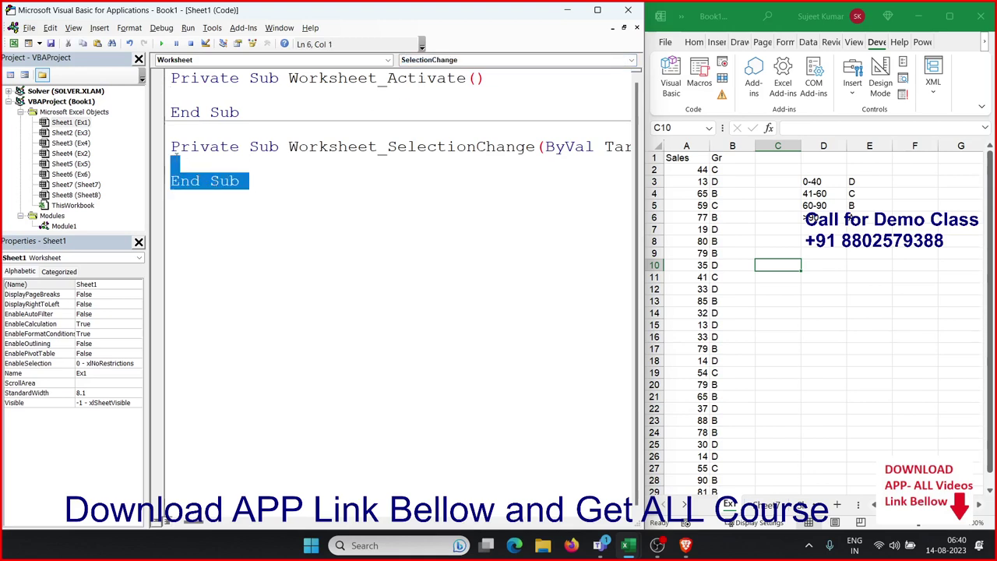
pyautogui.moveTo(251, 184); pyautogui.dragTo(162, 148)
pyautogui.press('Delete')
# Write the loop header Do While p = 123 inside the Activate procedure.
pyautogui.press('Up')
pyautogui.press('Up')
pyautogui.press('Up')
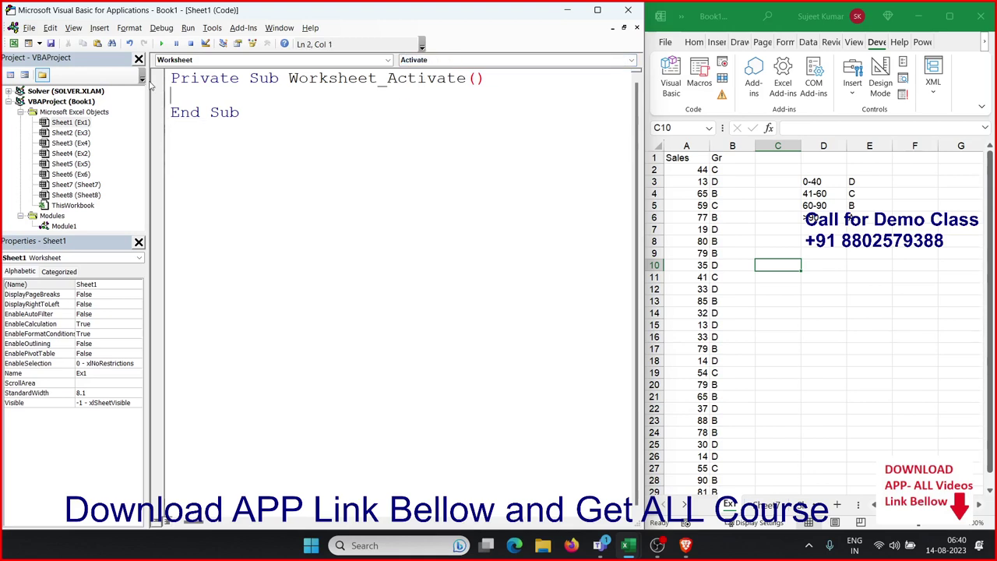
pyautogui.press('Return')
pyautogui.press('Return')
pyautogui.press('Return')
pyautogui.press('Up')
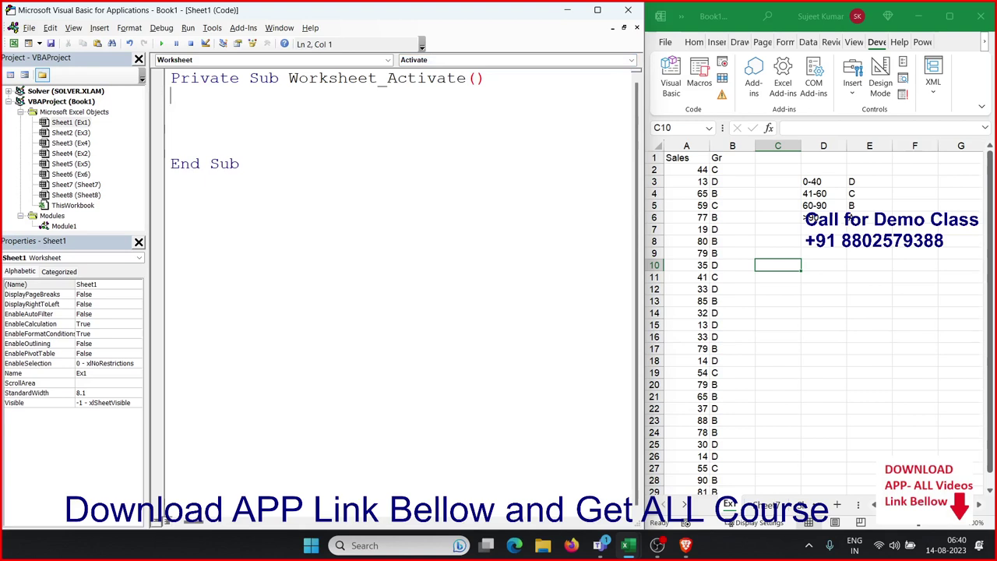
pyautogui.write('d')
pyautogui.write('o ')
pyautogui.write('w')
pyautogui.write('hile')
pyautogui.write(' n')
pyautogui.press('BackSpace')
pyautogui.write('p')
pyautogui.write('=')
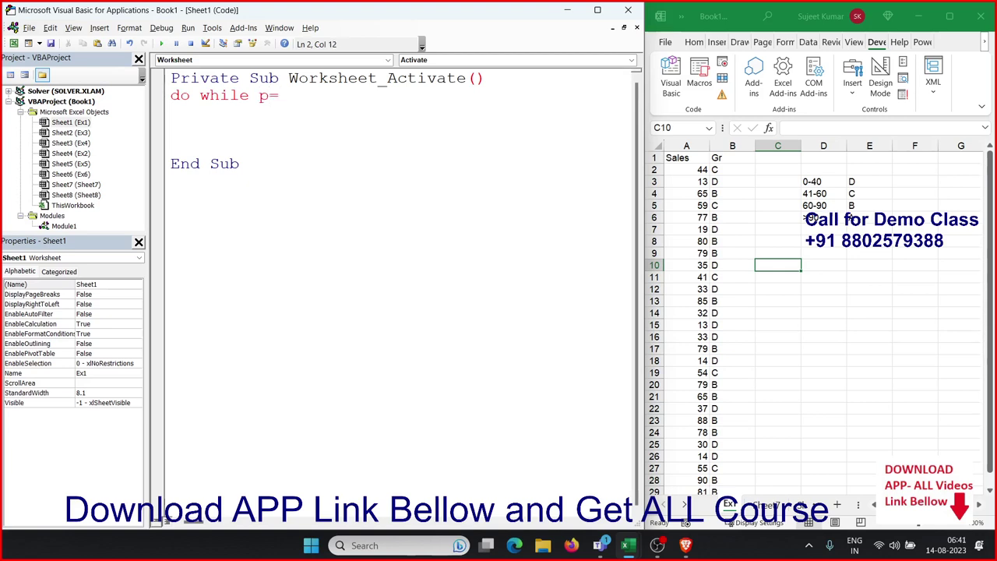
pyautogui.write('123')
pyautogui.write(' ths')
pyautogui.press('BackSpace')
pyautogui.press('BackSpace')
pyautogui.press('BackSpace')
pyautogui.press('Return')
pyautogui.press('Return')
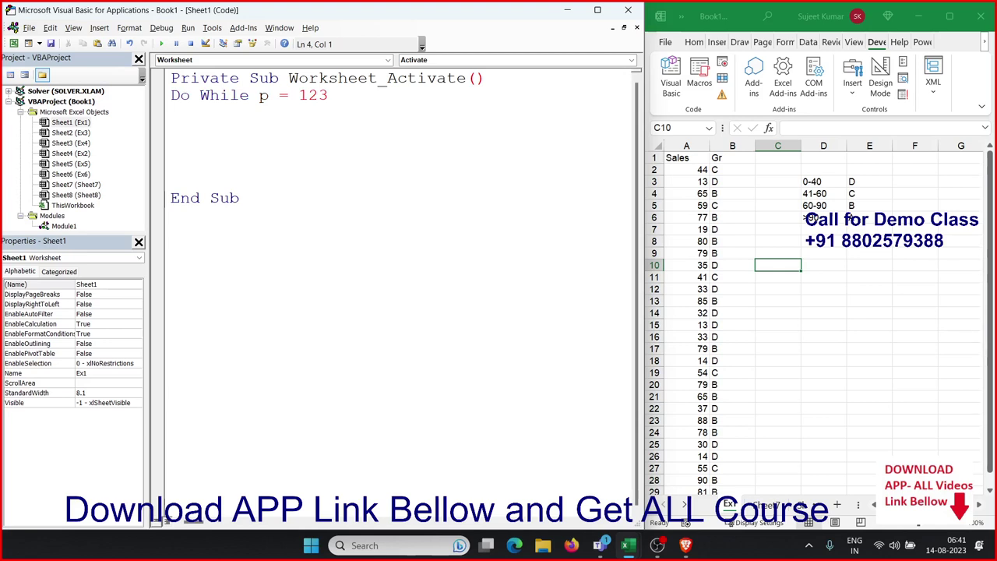
# Add p = InputBox("Enter Password") and a closing Loop, dismissing the compile error.
pyautogui.press('Up')
pyautogui.click(171, 129)
pyautogui.click(171, 112)
pyautogui.write('p=')
pyautogui.write('input')
pyautogui.write('box(')
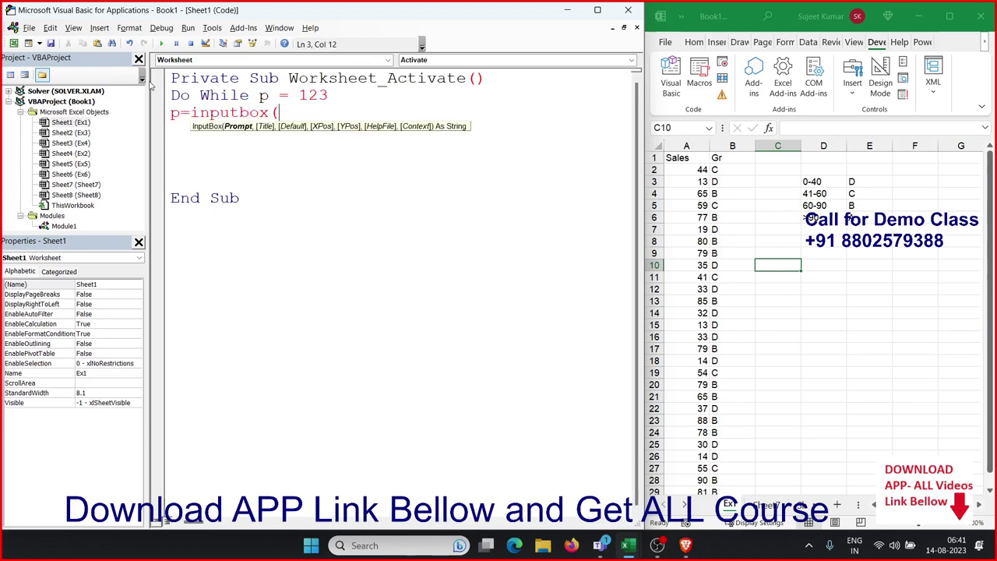
pyautogui.write('"Enter ')
pyautogui.write('Passwor')
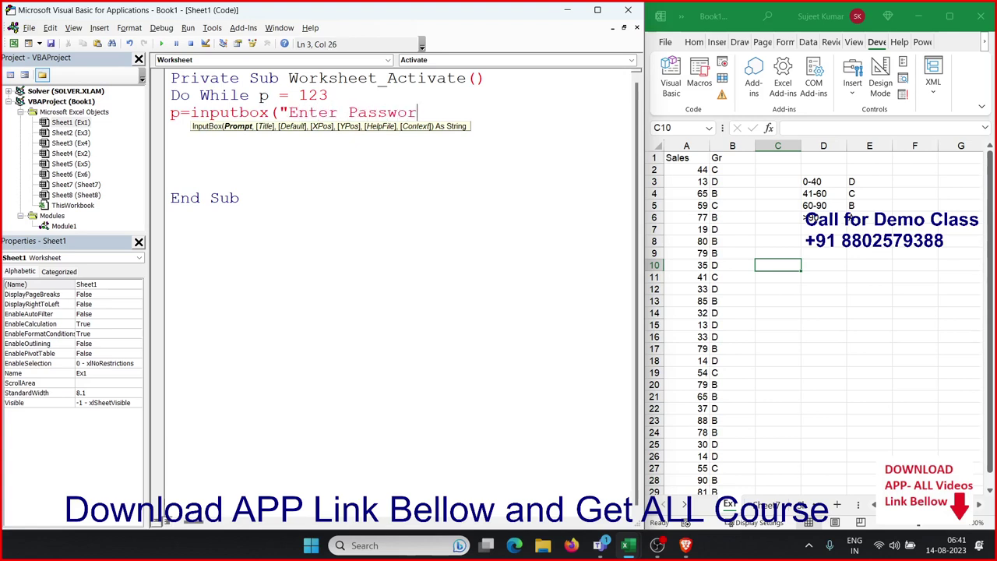
pyautogui.write('d"')
pyautogui.press('Return')
pyautogui.press('Return')
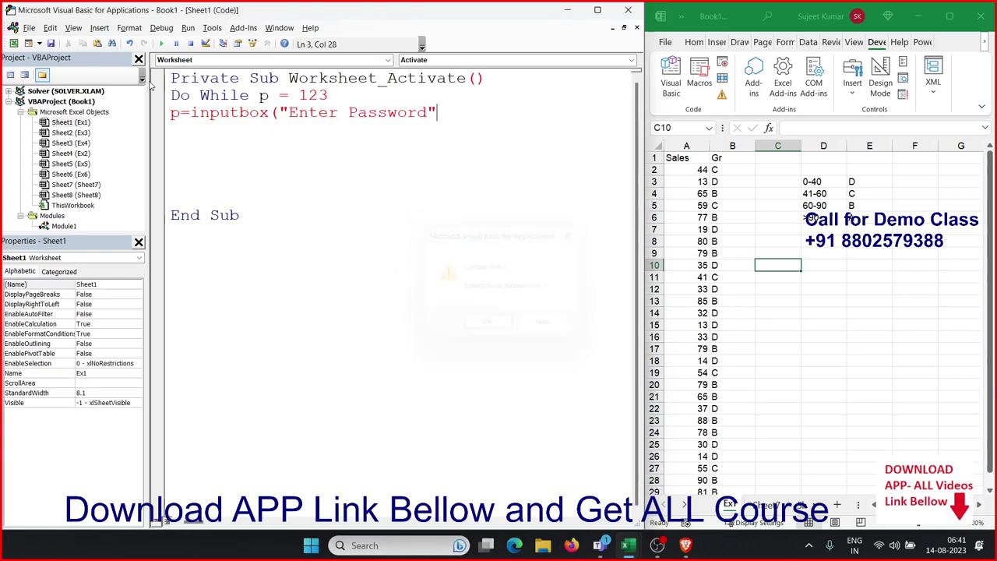
pyautogui.write(')')
pyautogui.press('Return')
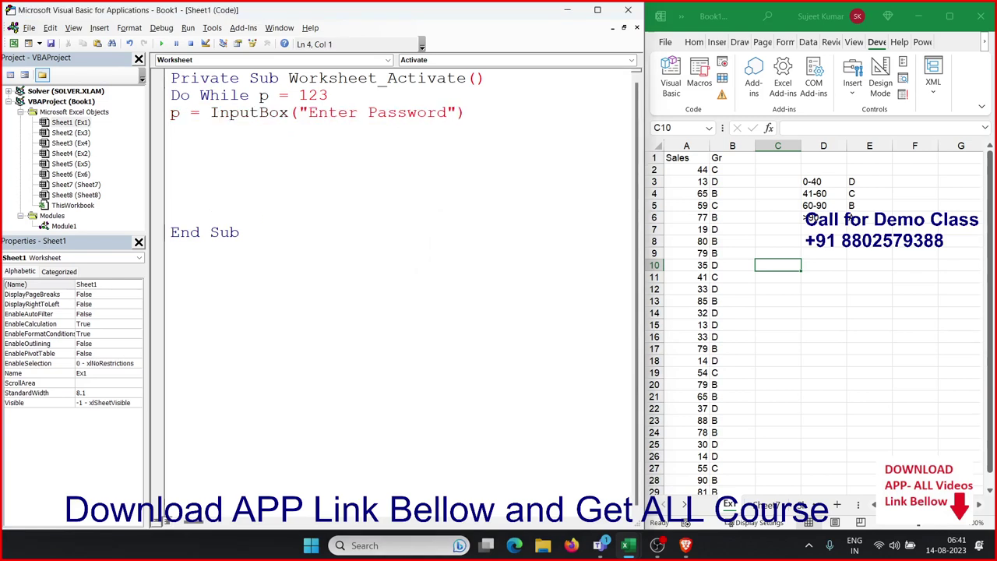
pyautogui.write('loop')
pyautogui.press('Return')
# Switch from Ex1 to the Sheet7 tab and back to Ex1.
pyautogui.click(226, 168)
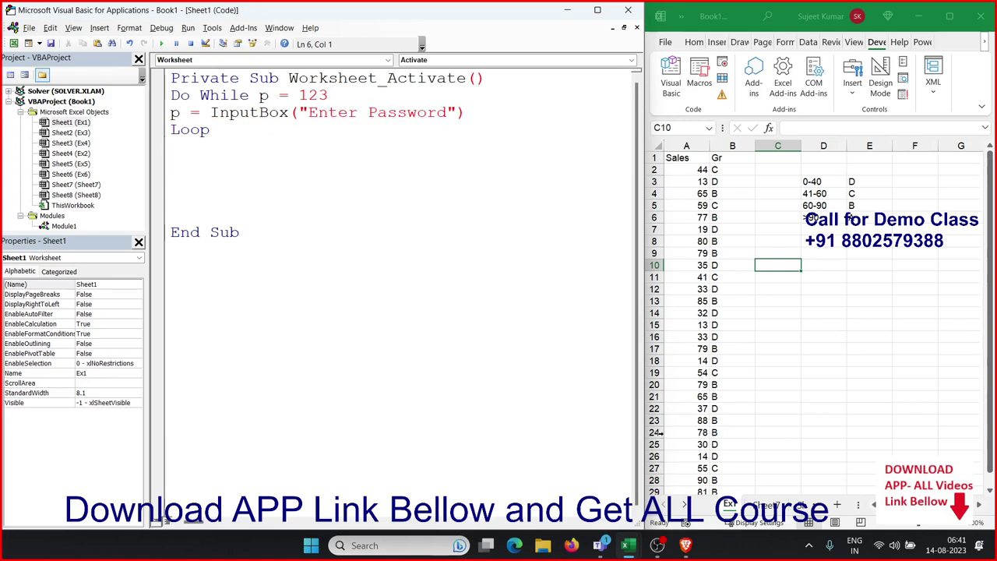
pyautogui.click(779, 507)
pyautogui.click(760, 507)
pyautogui.click(730, 505)
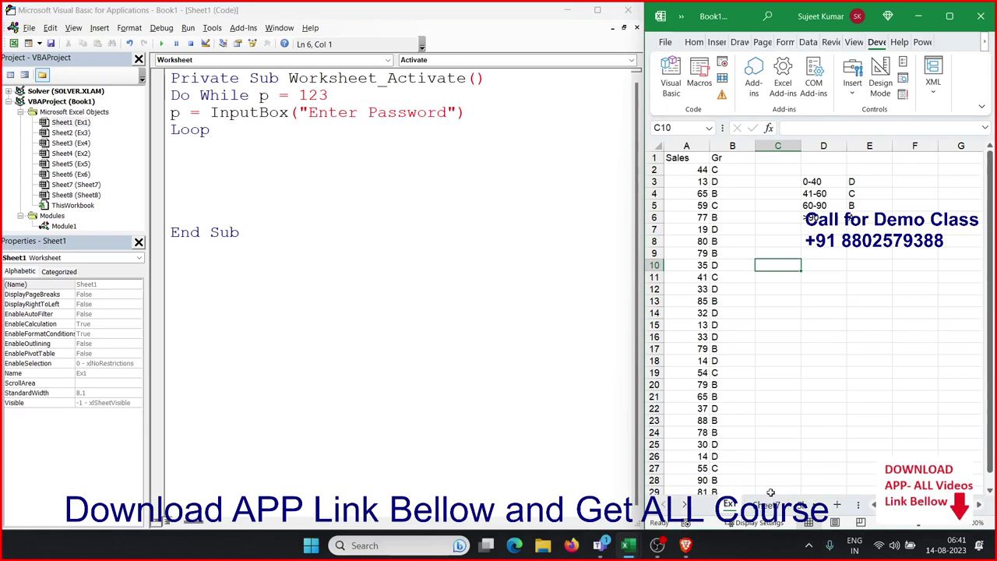
# Flip between the Ex1, Sheet7 and Sheet8 tabs in the workbook.
pyautogui.click(775, 456)
pyautogui.click(258, 180)
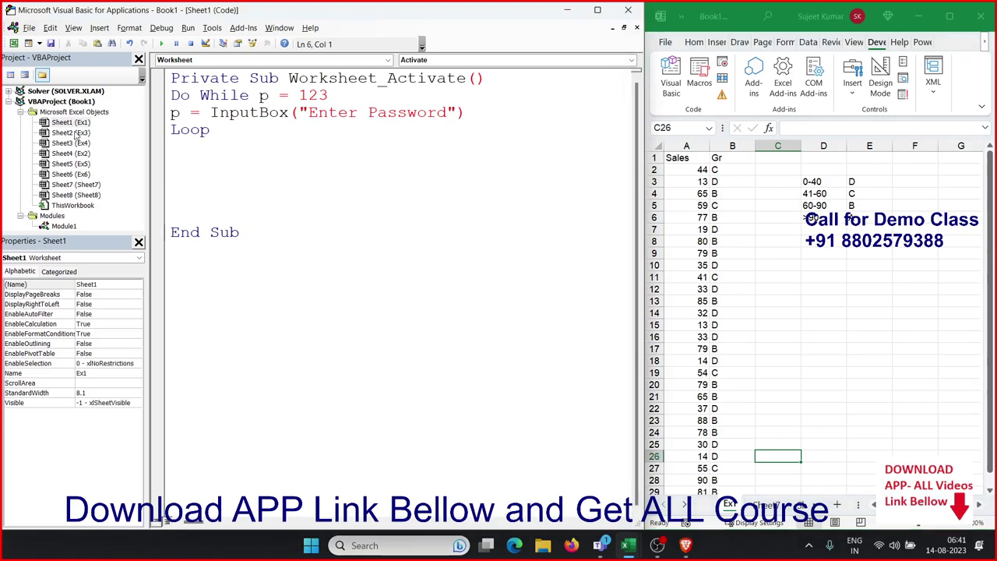
pyautogui.click(772, 505)
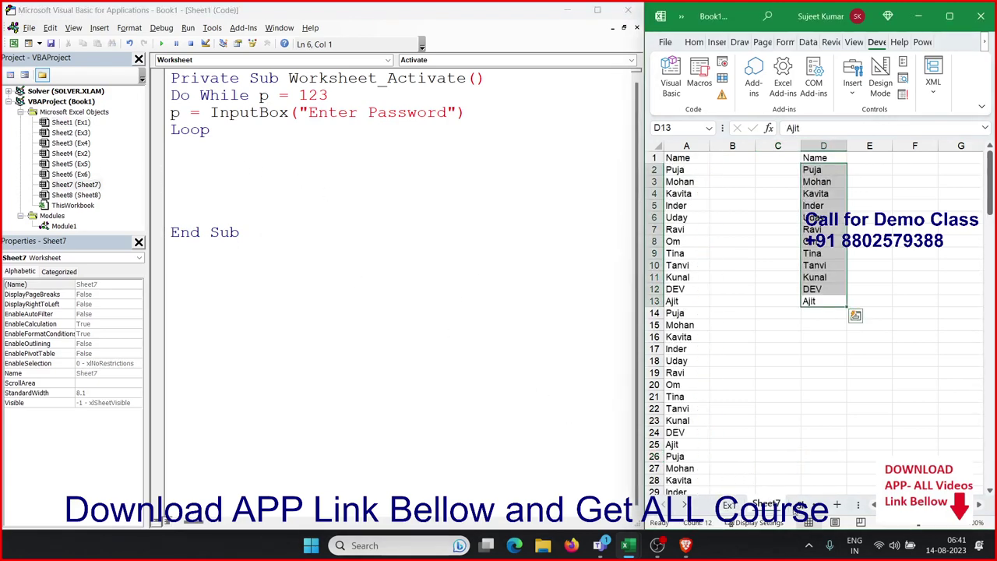
pyautogui.click(785, 505)
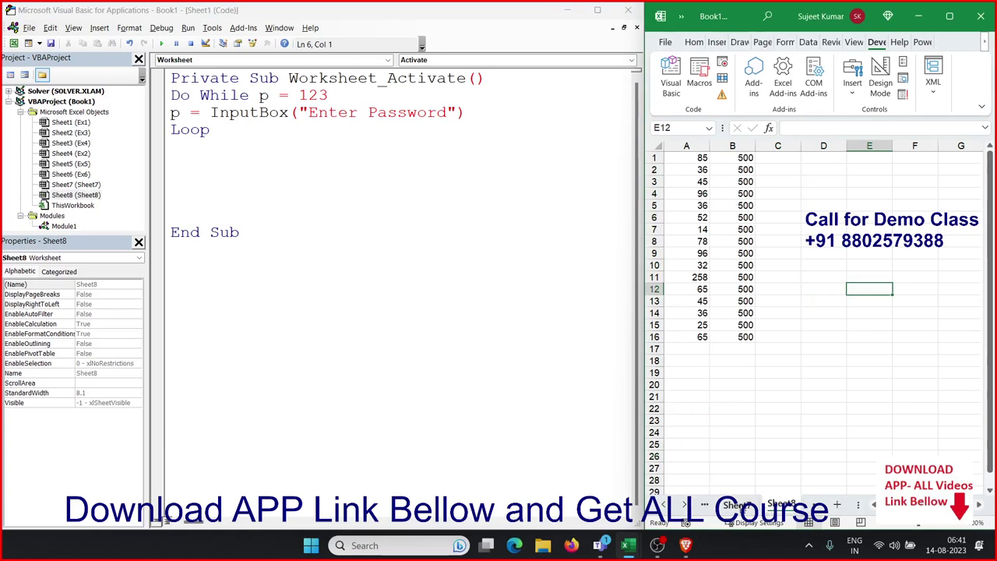
pyautogui.click(736, 505)
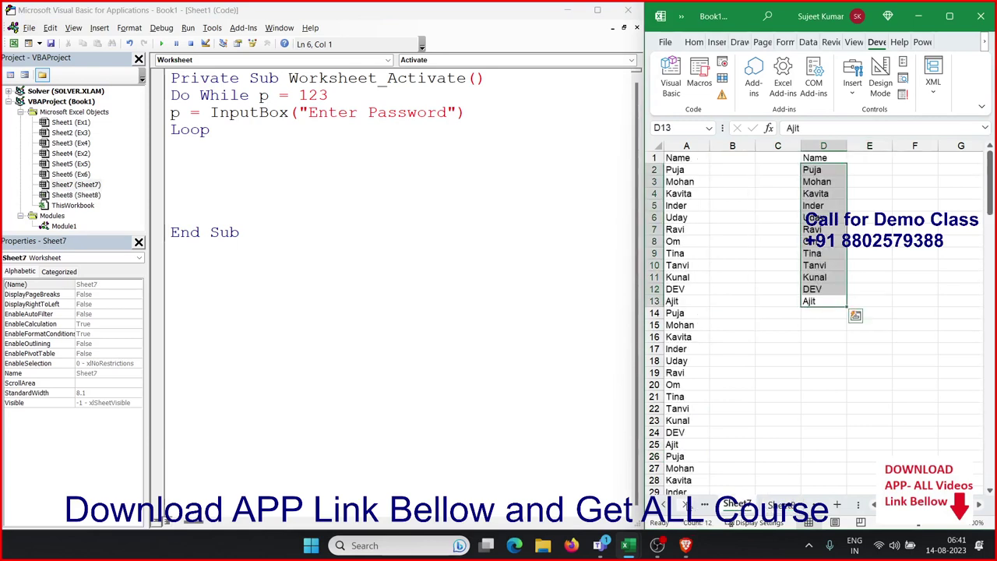
pyautogui.click(684, 504)
pyautogui.click(684, 504)
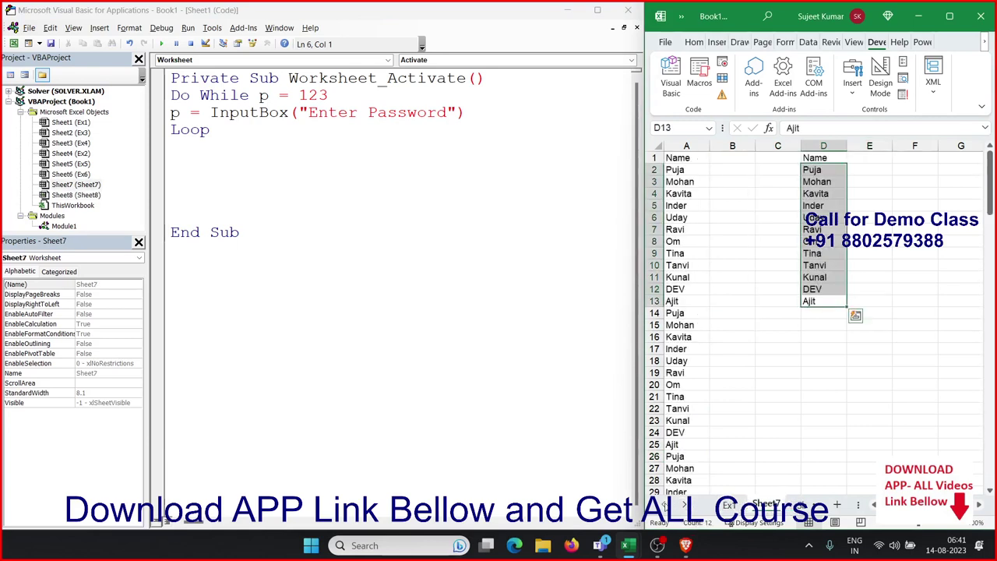
# Delete the blank lines between Loop and End Sub, then return to Ex1.
pyautogui.click(224, 182)
pyautogui.press('BackSpace')
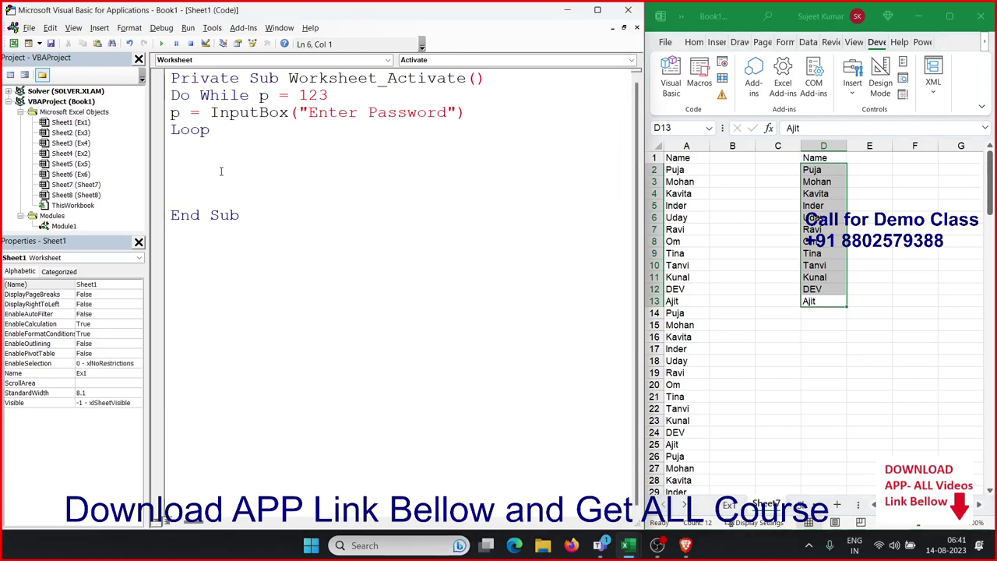
pyautogui.press('Delete')
pyautogui.press('Delete')
pyautogui.press('BackSpace')
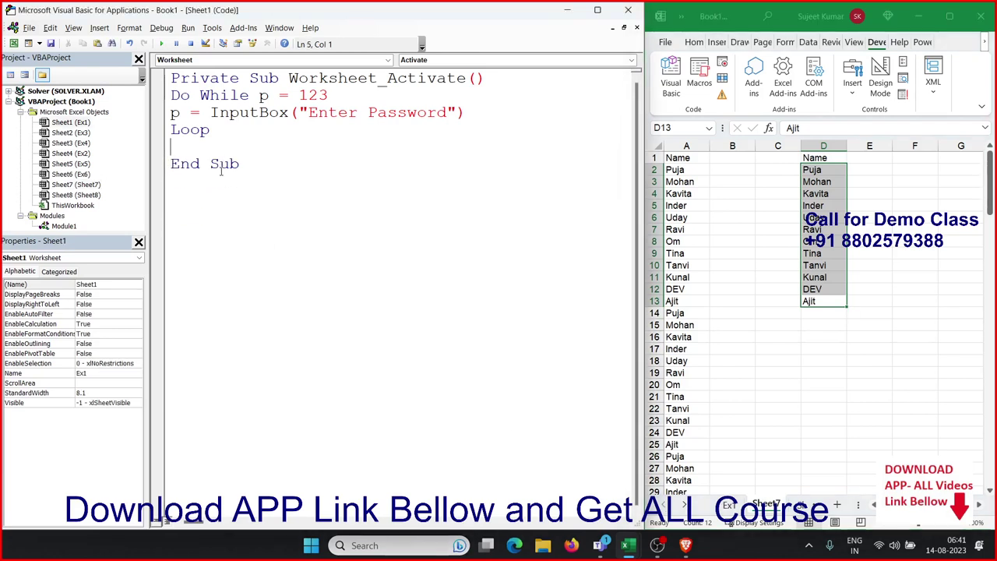
pyautogui.press('Delete')
pyautogui.click(232, 195)
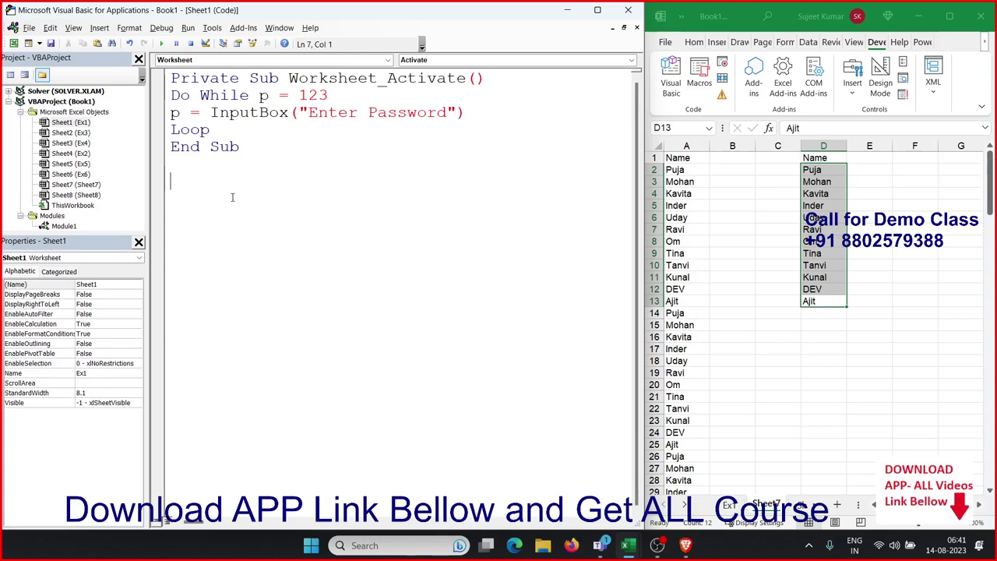
pyautogui.click(723, 510)
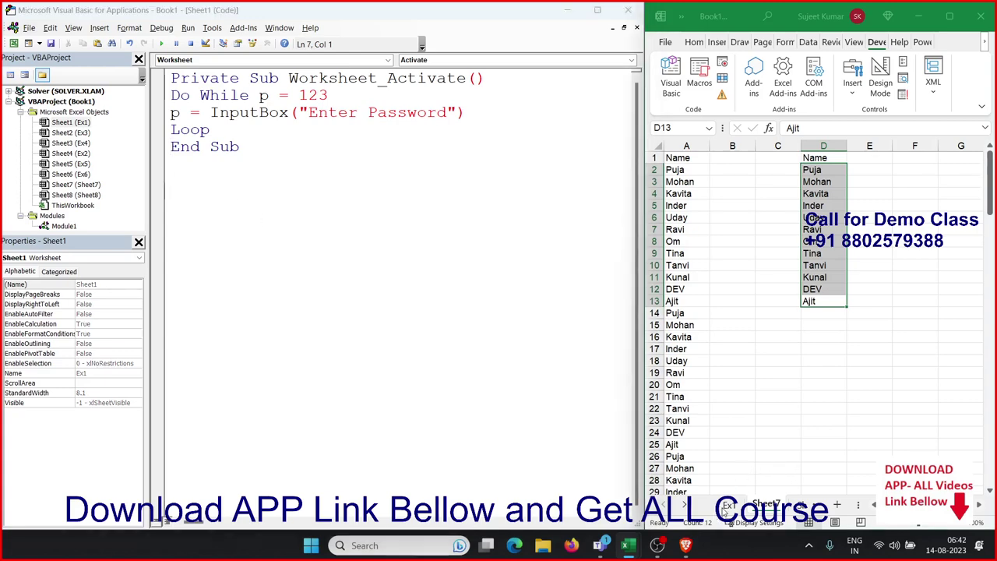
pyautogui.click(818, 265)
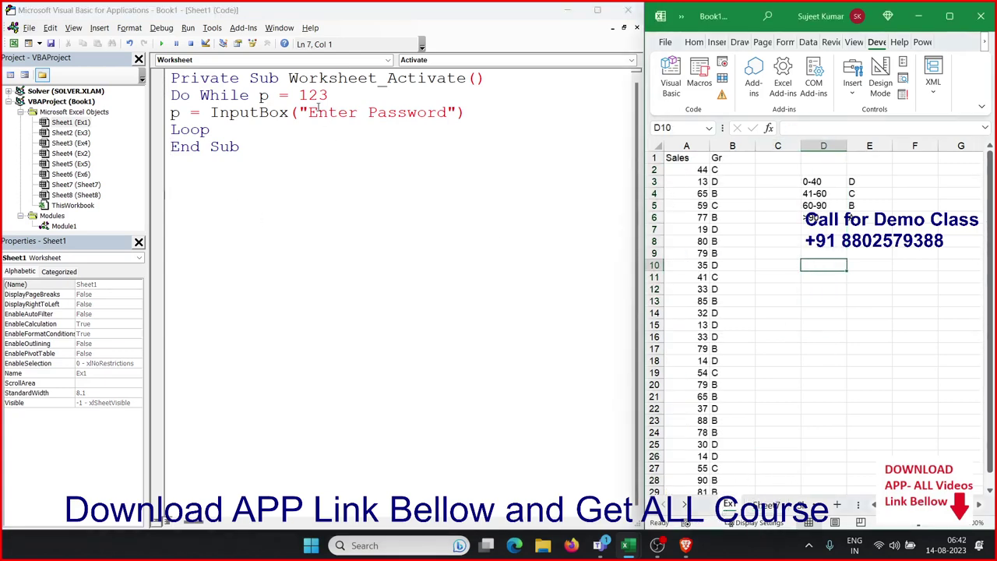
# Change the Do While condition from p = 123 to p <> 123.
pyautogui.click(285, 95)
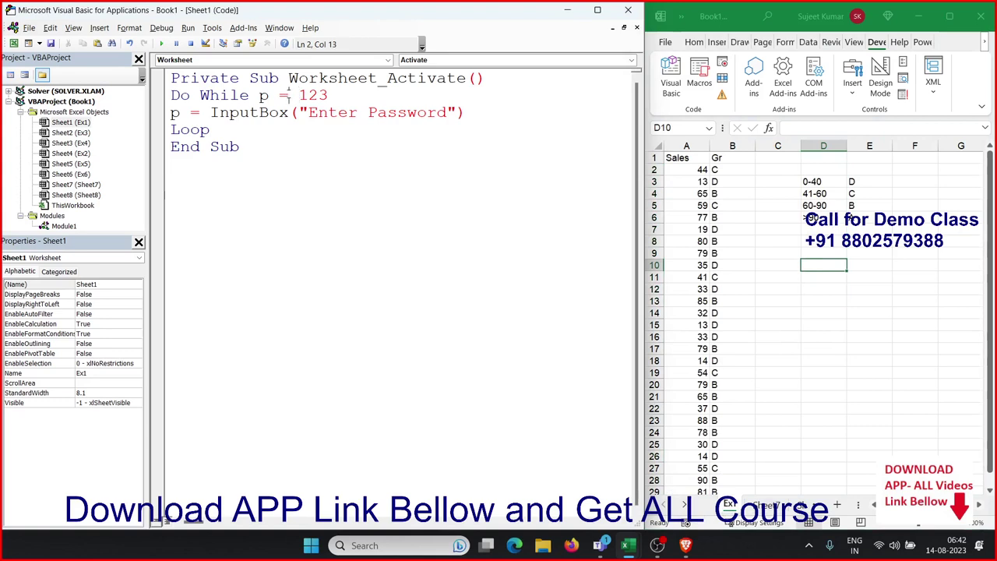
pyautogui.doubleClick(283, 95)
pyautogui.write('<')
pyautogui.write('>')
pyautogui.click(273, 140)
pyautogui.click(268, 130)
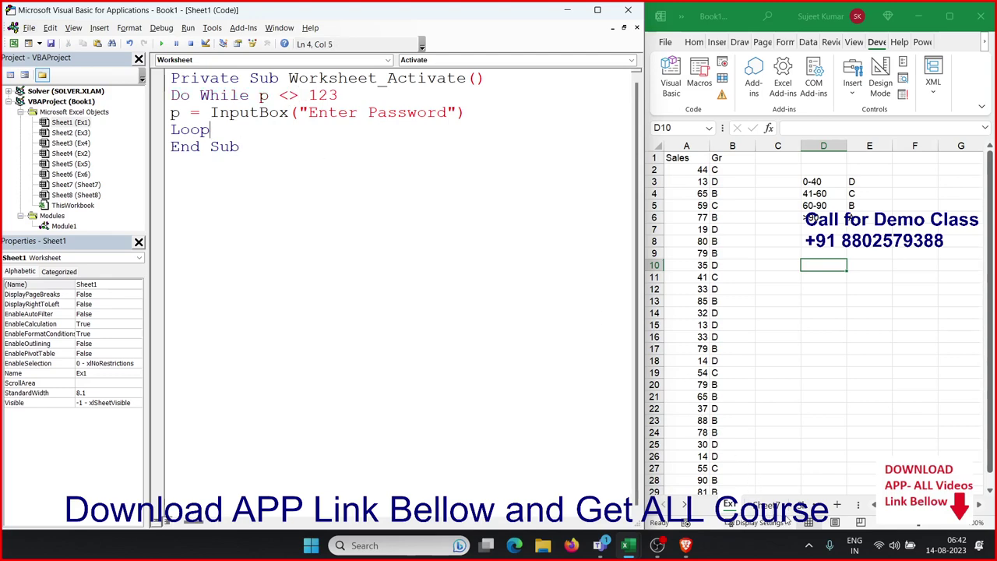
# Reactivate Ex1 to test, entering two wrong passwords and then the correct one at the password prompt.
pyautogui.click(775, 506)
pyautogui.click(732, 507)
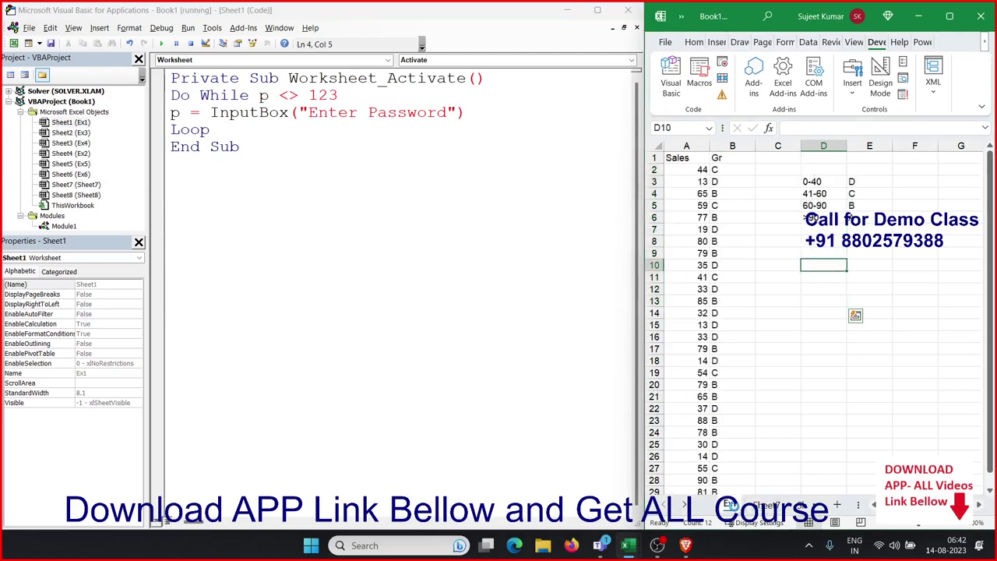
pyautogui.moveTo(480, 154); pyautogui.dragTo(692, 161)
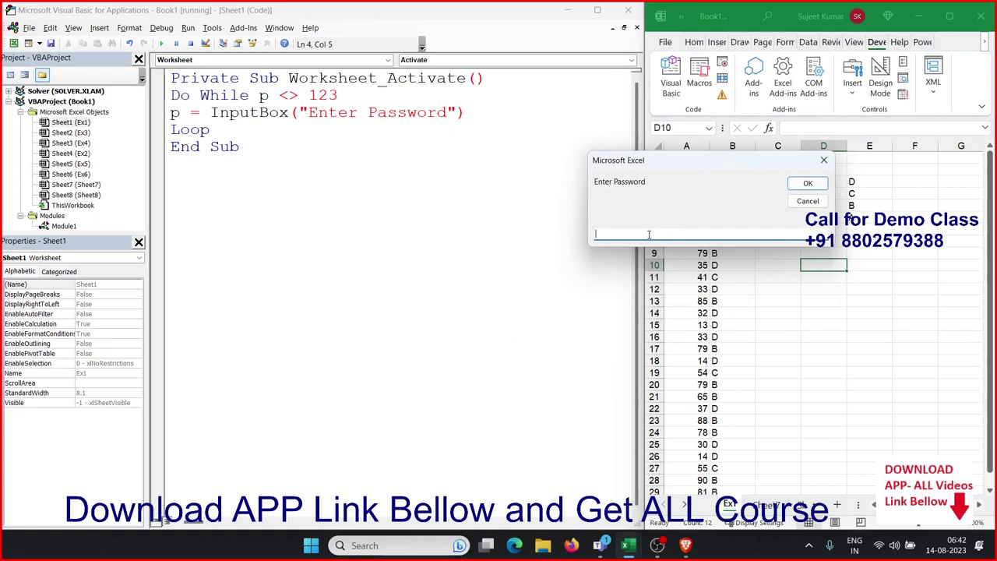
pyautogui.press('Return')
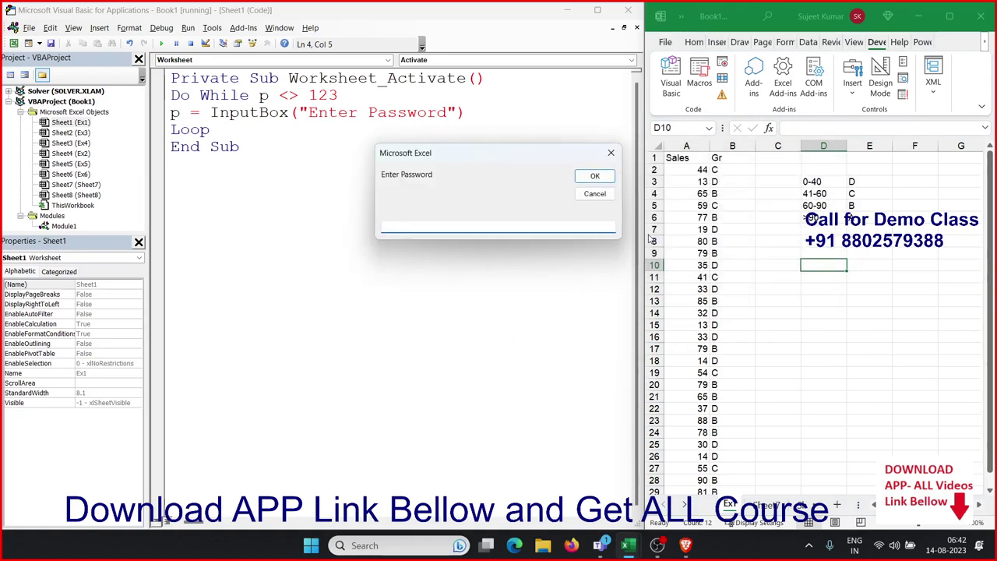
pyautogui.press('Return')
pyautogui.press('Return')
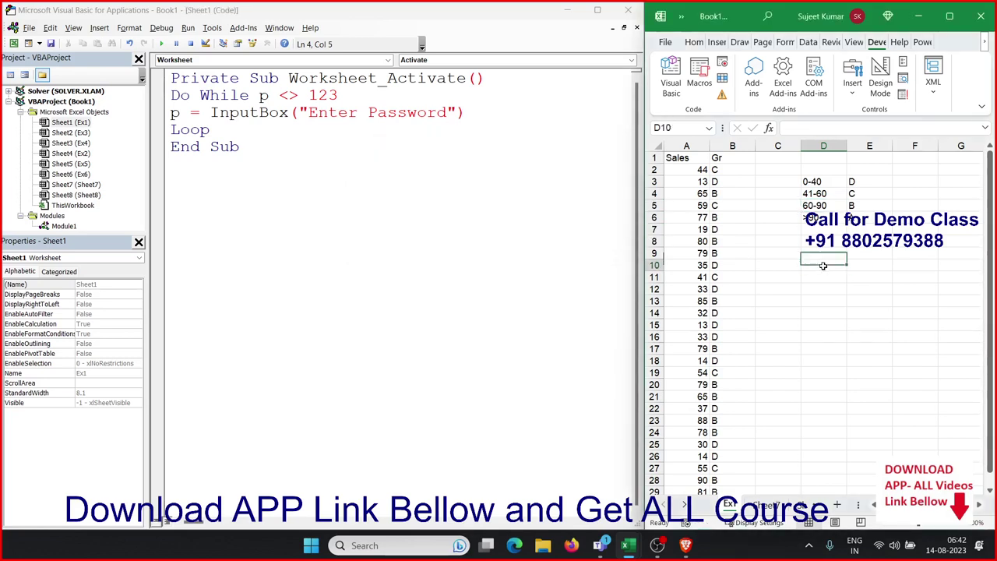
pyautogui.click(794, 252)
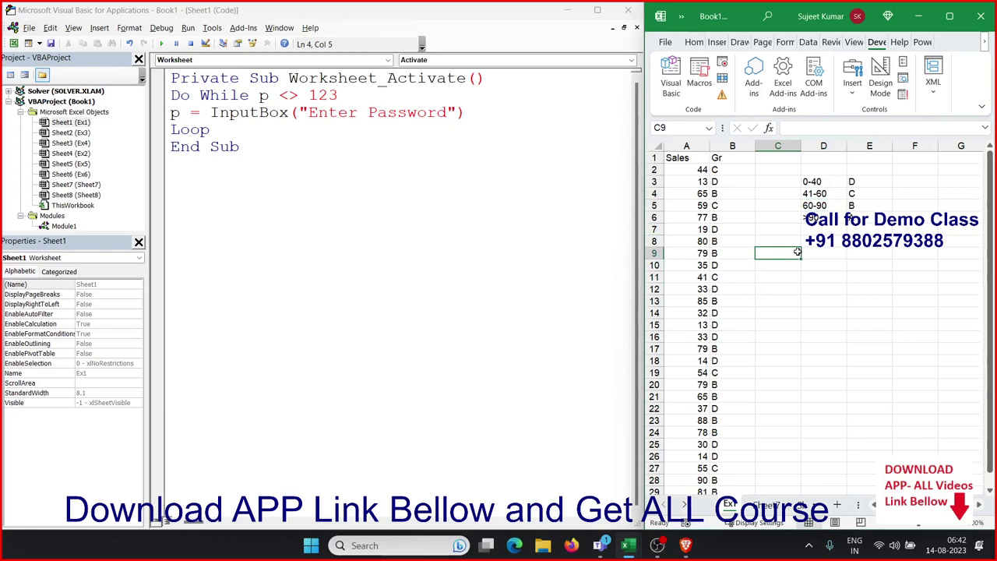
# Rewrite the loop header as Do Until p = 123.
pyautogui.doubleClick(223, 96)
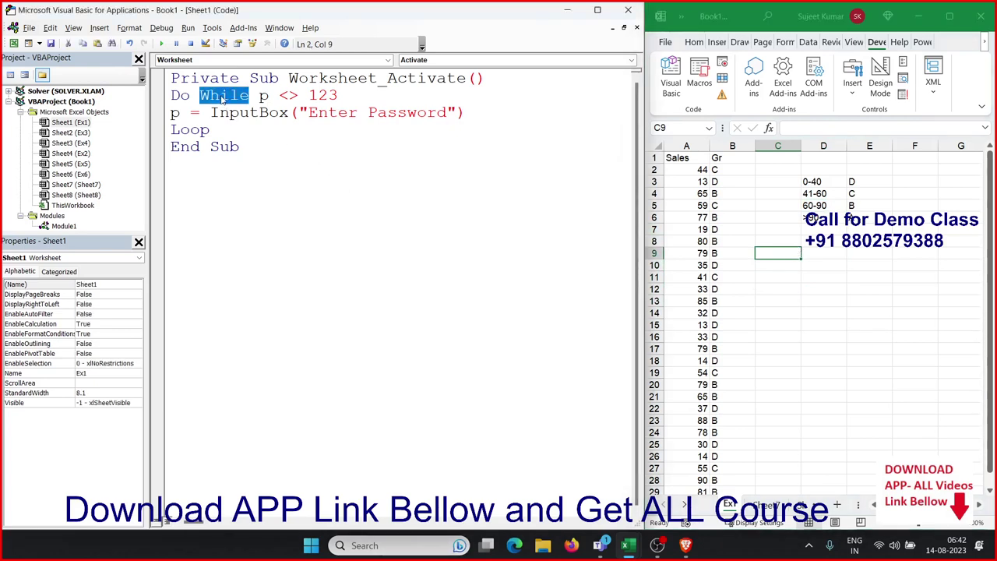
pyautogui.write('until')
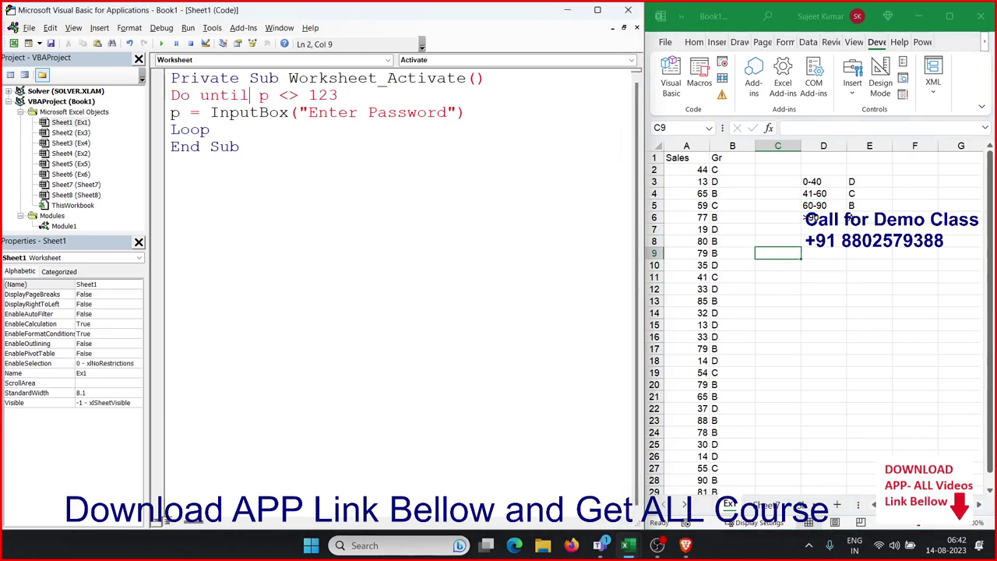
pyautogui.press('Right')
pyautogui.press('Right')
pyautogui.press('Right')
pyautogui.press('Delete')
pyautogui.press('Delete')
pyautogui.write('=')
pyautogui.click(228, 148)
pyautogui.click(767, 506)
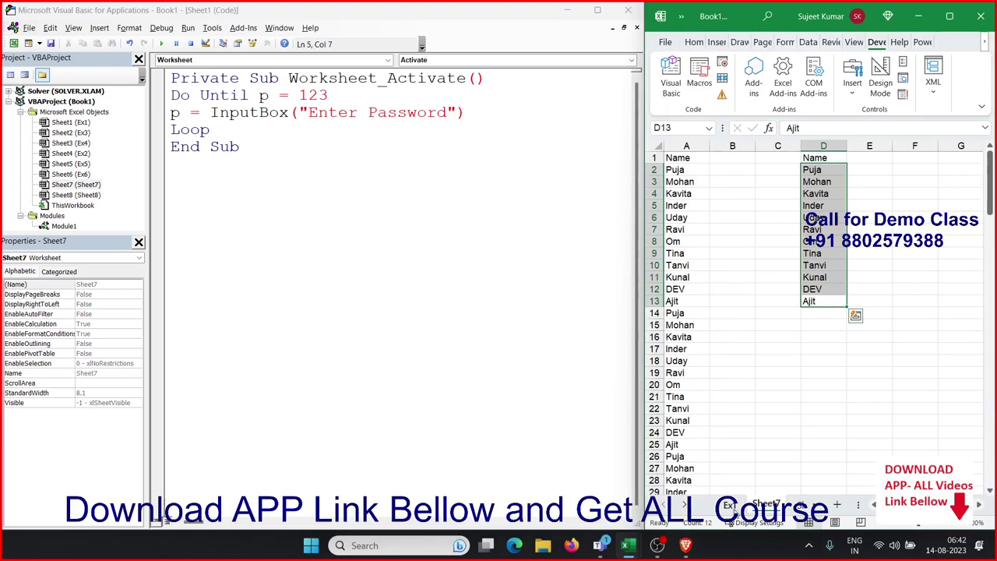
pyautogui.click(732, 506)
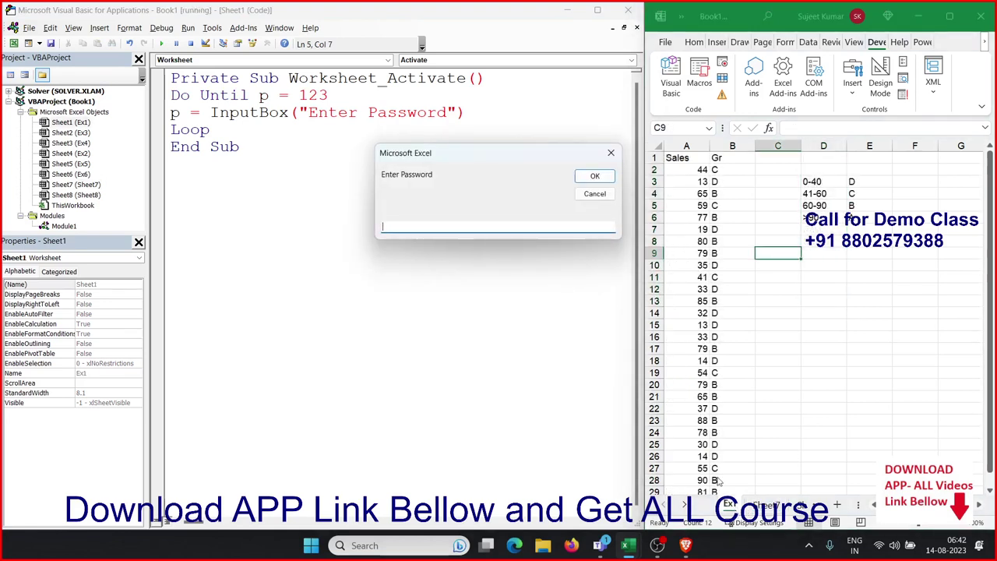
pyautogui.moveTo(479, 161); pyautogui.dragTo(692, 160)
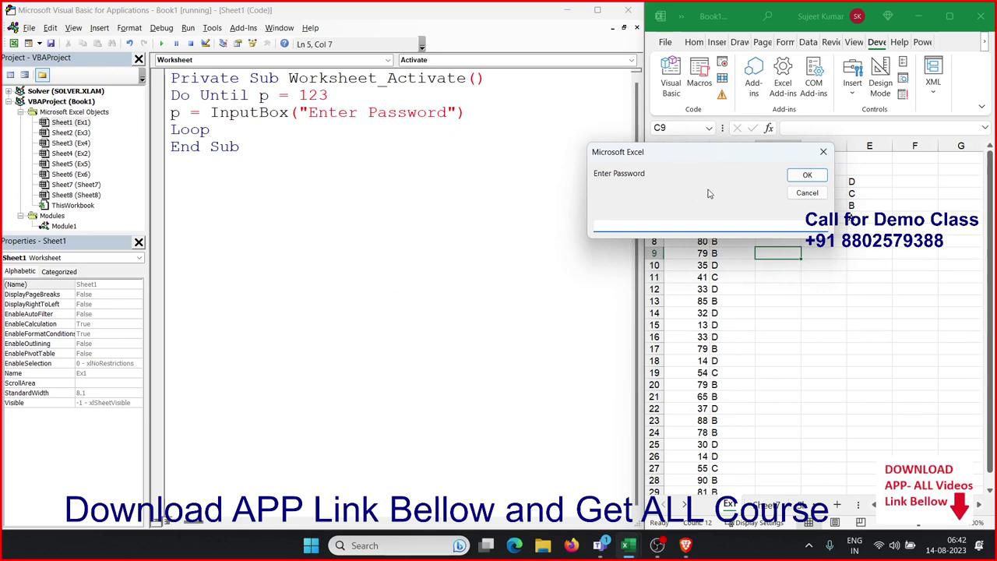
pyautogui.moveTo(697, 160); pyautogui.dragTo(813, 217)
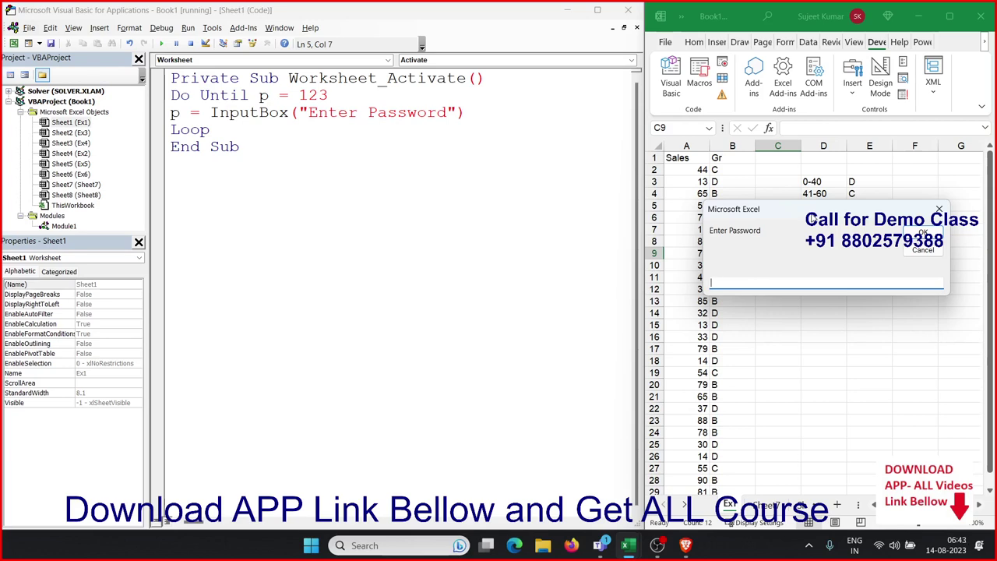
pyautogui.write('123')
pyautogui.press('Return')
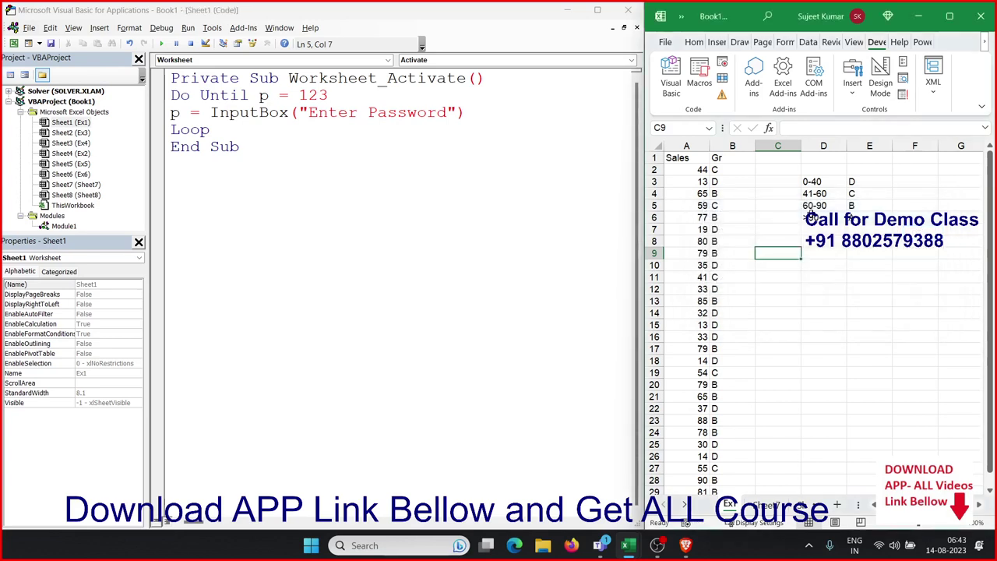
pyautogui.click(229, 129)
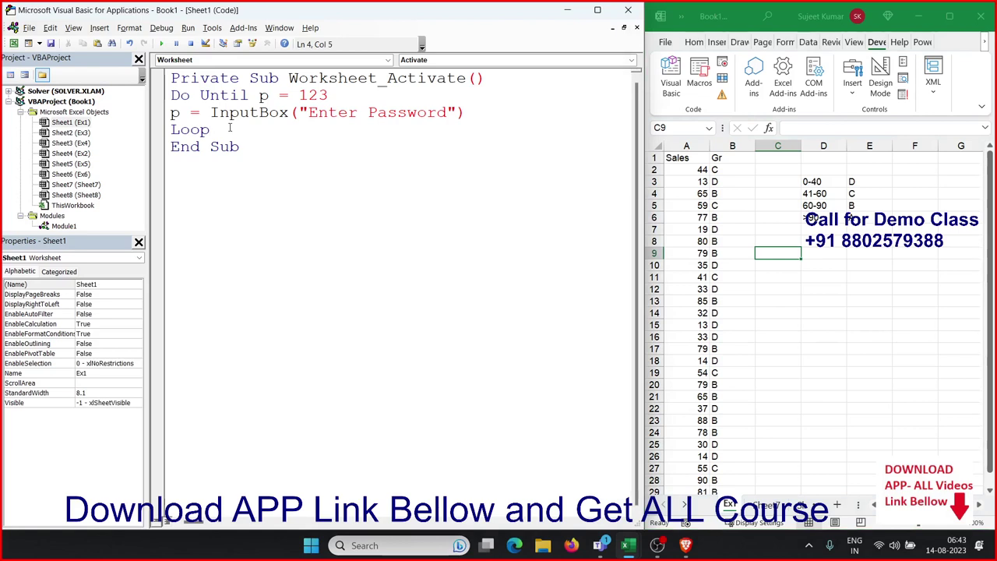
pyautogui.click(826, 229)
pyautogui.click(829, 277)
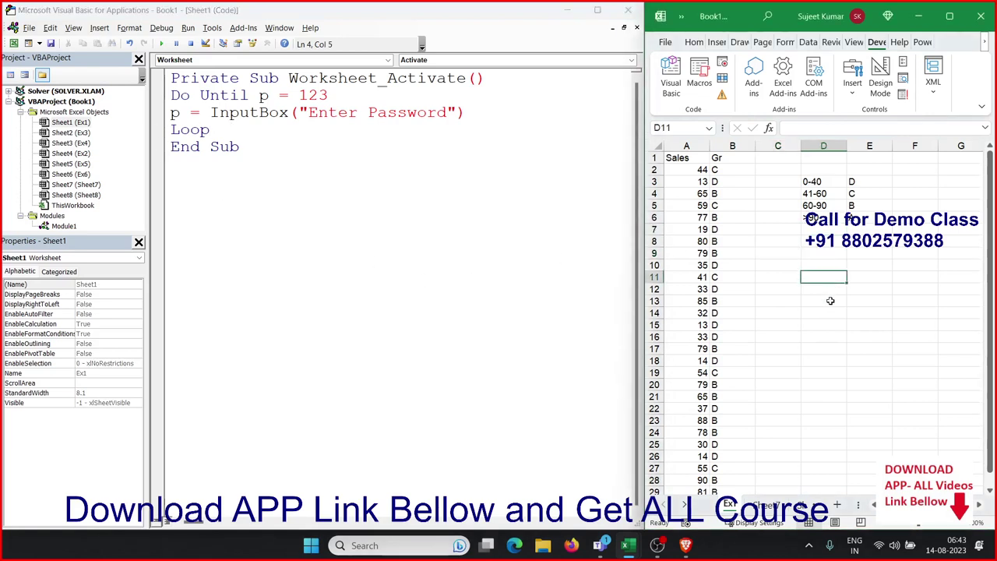
pyautogui.click(830, 301)
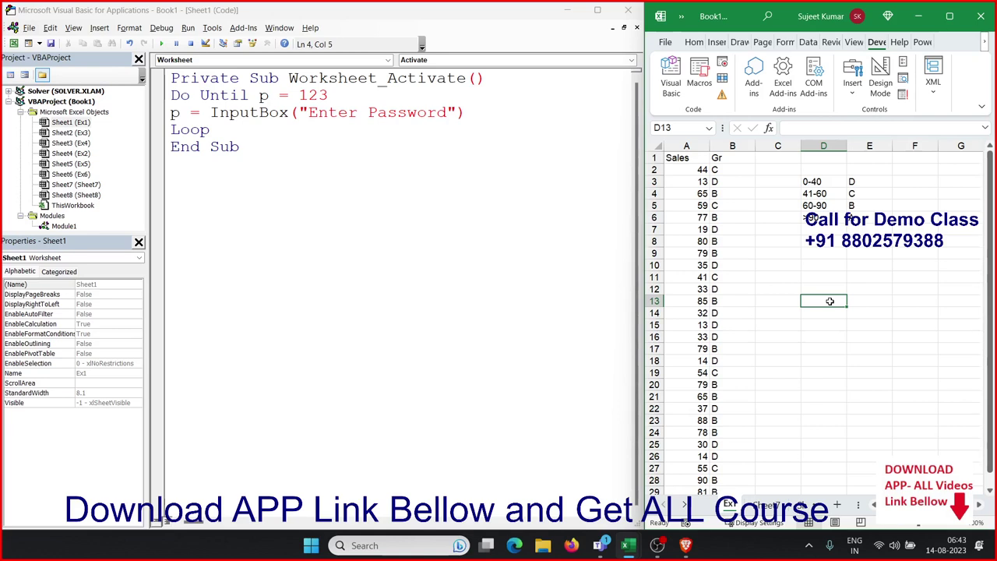
# Open Module1's code and scroll up to the top of its macros.
pyautogui.doubleClick(59, 226)
pyautogui.scroll(8, 280, 233)
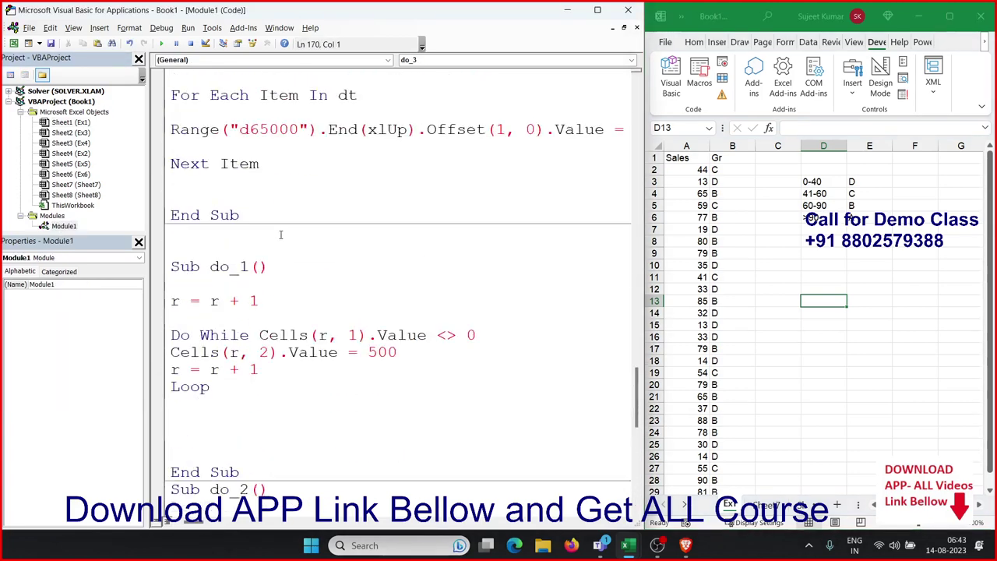
pyautogui.scroll(3, 282, 236)
pyautogui.scroll(3, 282, 238)
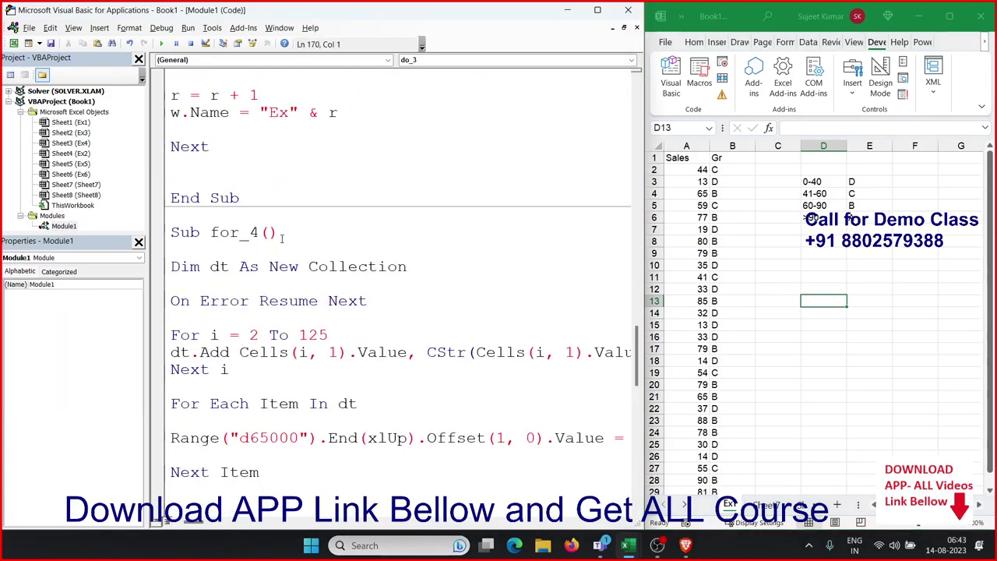
pyautogui.scroll(1, 282, 238)
pyautogui.scroll(2, 282, 238)
pyautogui.scroll(3, 282, 239)
pyautogui.scroll(1, 281, 240)
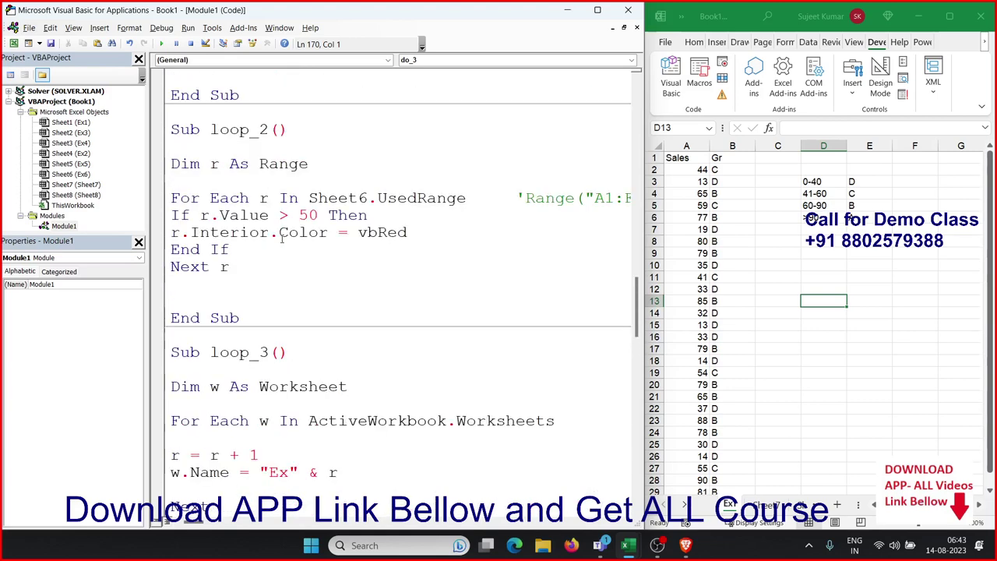
pyautogui.scroll(5, 282, 238)
pyautogui.scroll(3, 282, 237)
pyautogui.scroll(1, 282, 237)
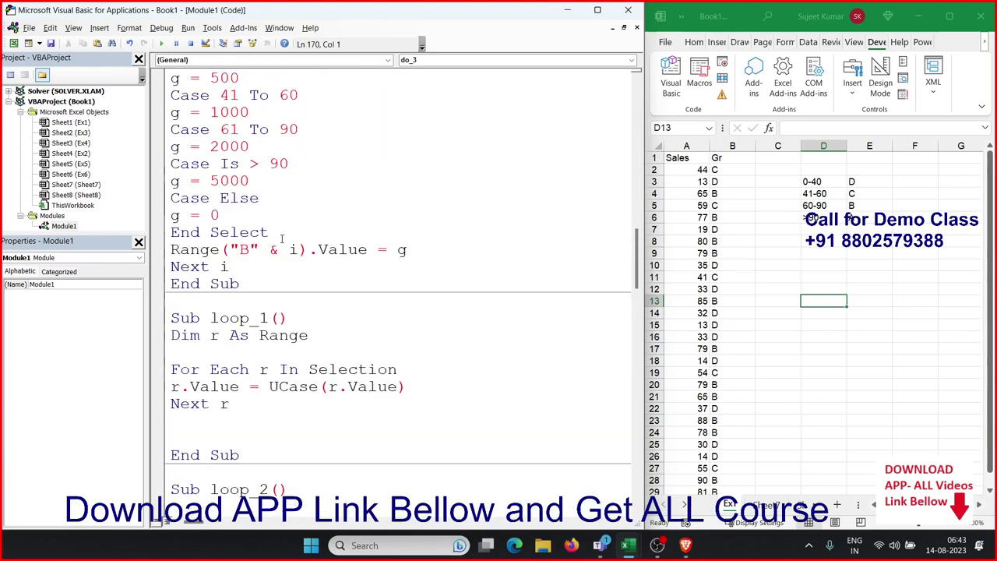
pyautogui.scroll(5, 282, 239)
pyautogui.scroll(4, 282, 238)
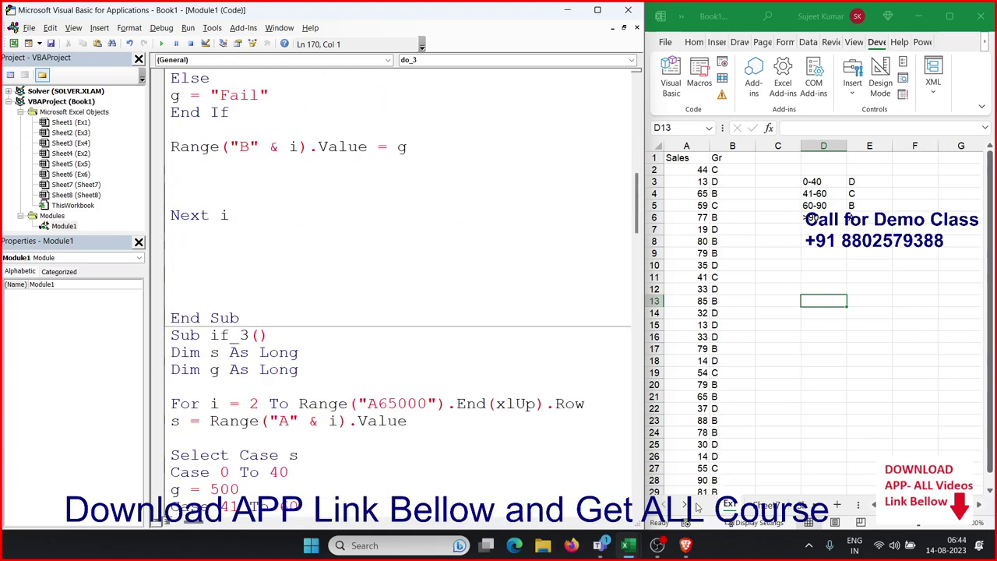
# Go through Sheet7, Sheet8 and Ex2 to the Ex3 sheet, selecting dates A3:A22 and B13.
pyautogui.click(732, 505)
pyautogui.click(766, 505)
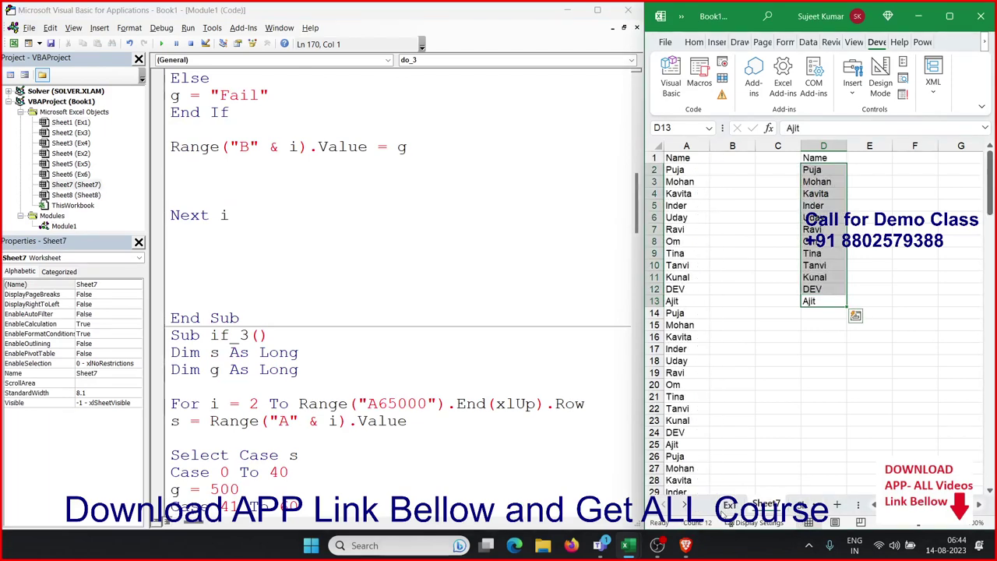
pyautogui.click(684, 505)
pyautogui.click(775, 505)
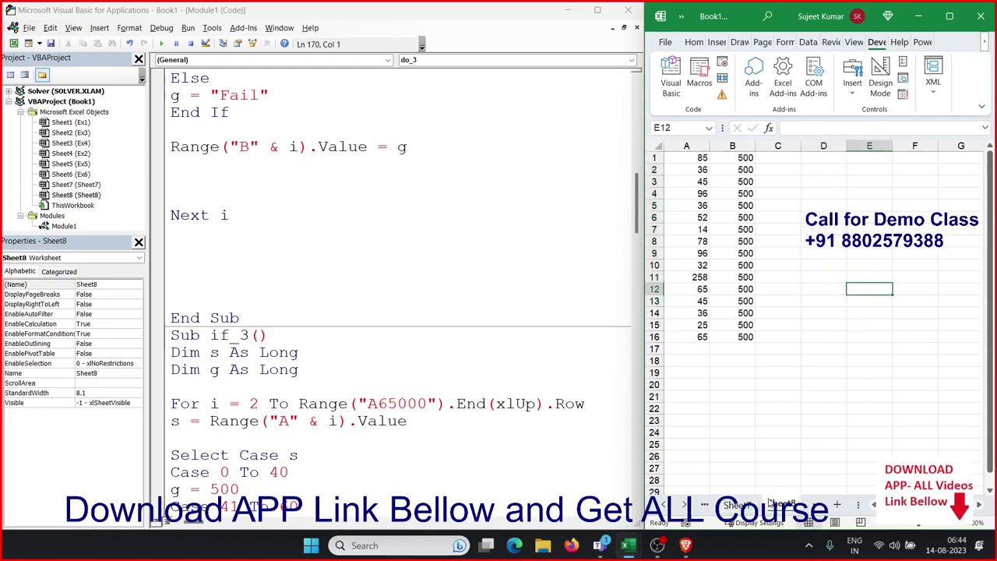
pyautogui.click(814, 505)
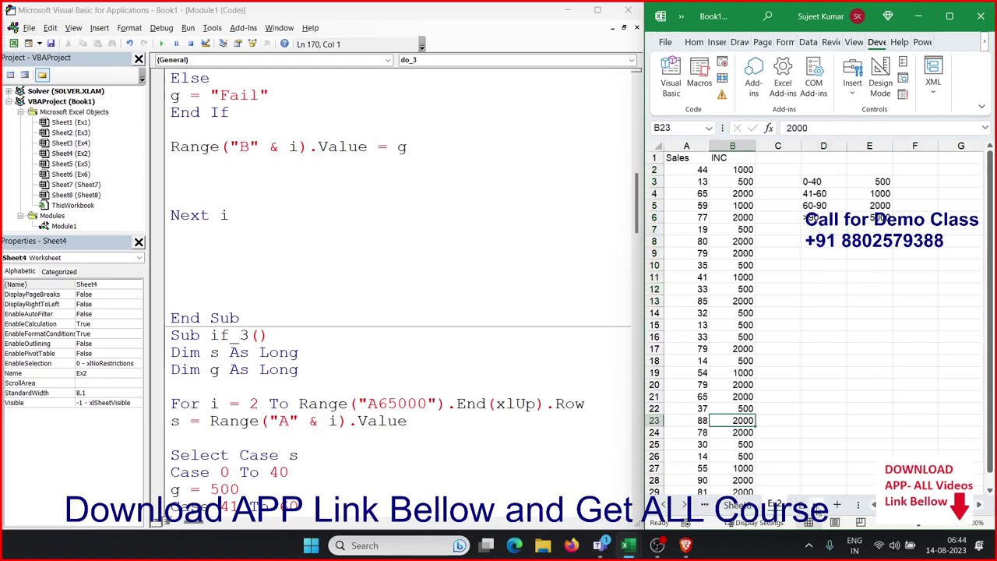
pyautogui.click(807, 504)
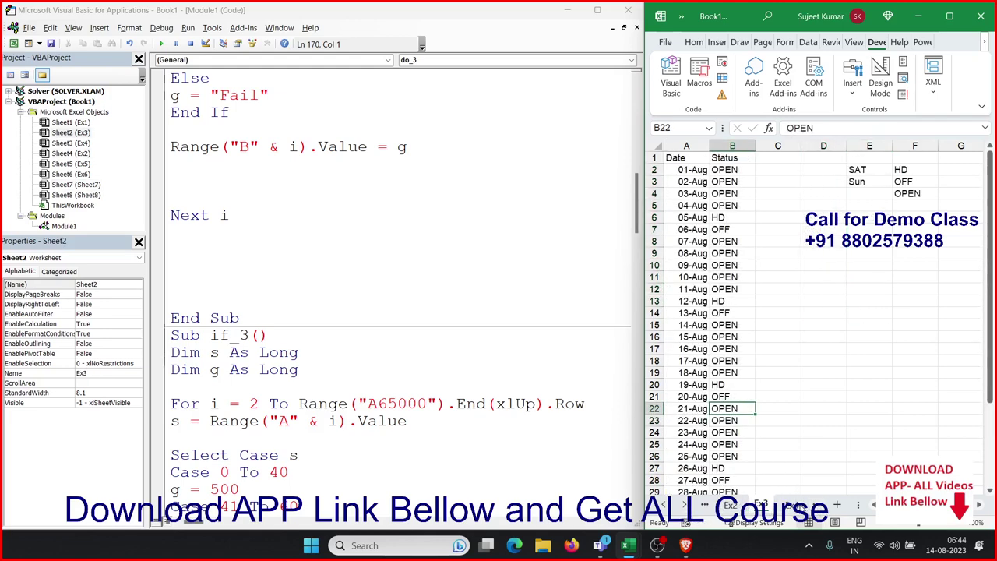
pyautogui.moveTo(691, 181); pyautogui.dragTo(689, 409)
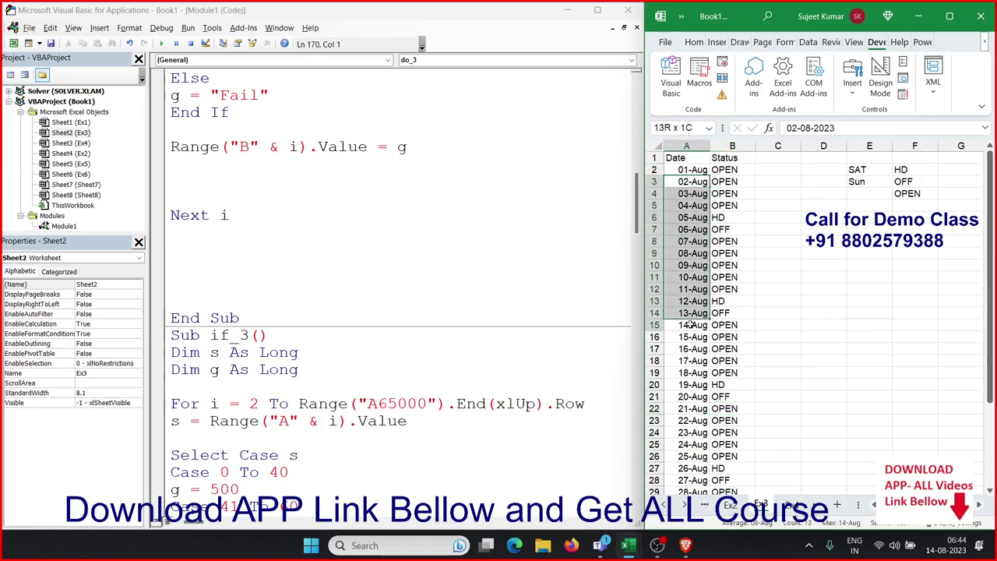
pyautogui.click(746, 302)
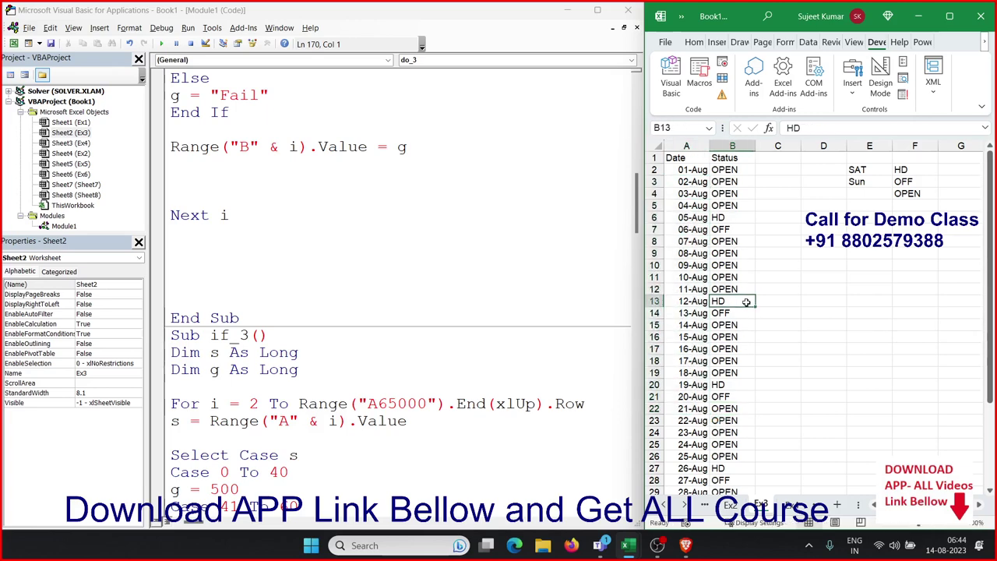
pyautogui.click(350, 255)
# Replace Range("A" & i) with Cells(i, 1) on if_1's date line (line 9).
pyautogui.scroll(2, 349, 243)
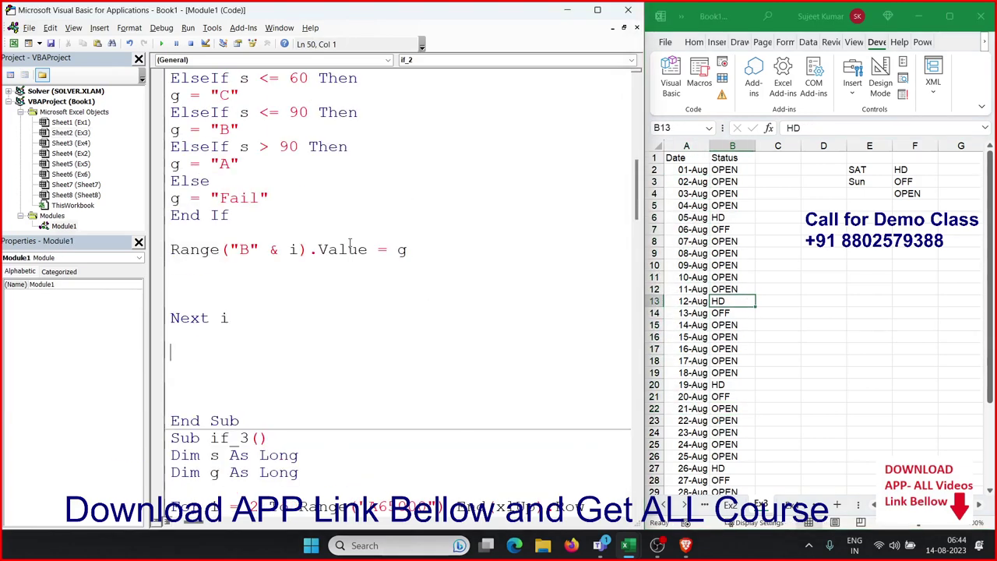
pyautogui.click(793, 220)
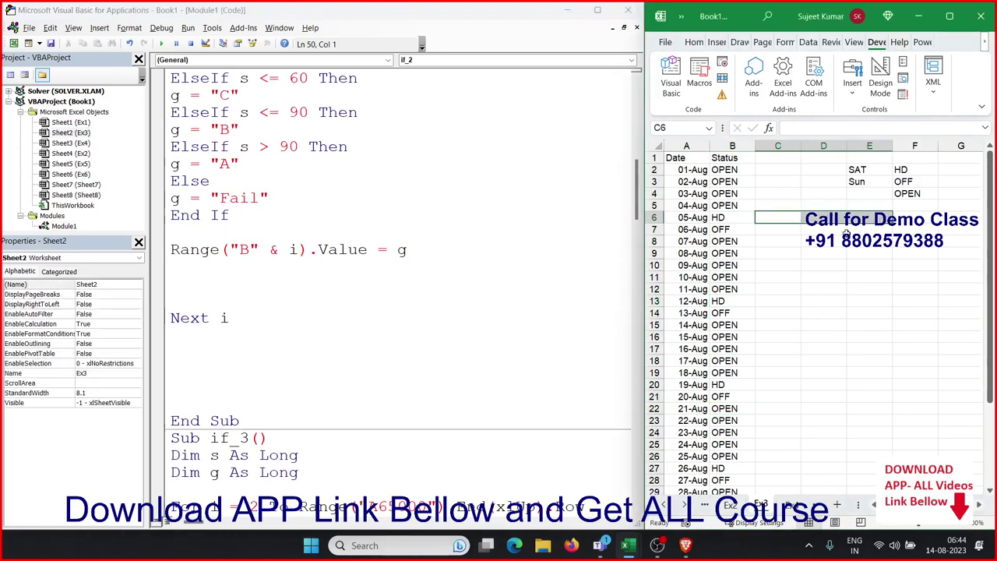
pyautogui.doubleClick(343, 251)
pyautogui.scroll(2, 342, 257)
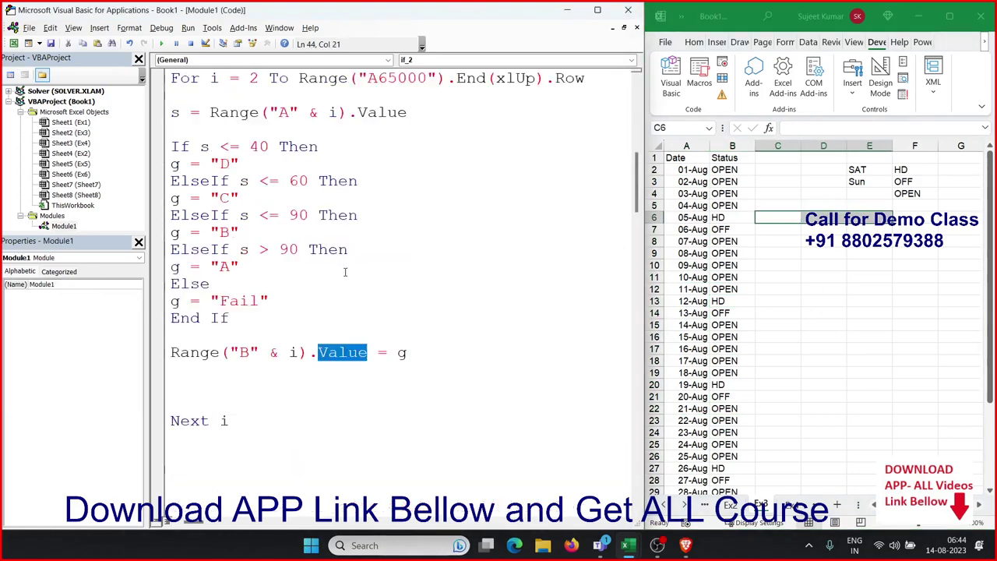
pyautogui.scroll(7, 345, 273)
pyautogui.scroll(2, 345, 272)
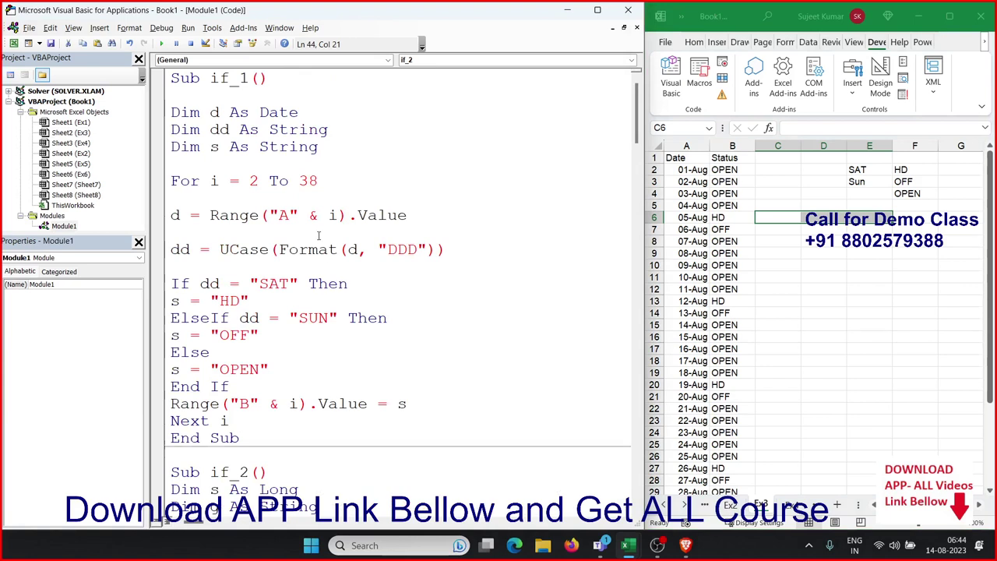
pyautogui.doubleClick(243, 251)
pyautogui.click(270, 215)
pyautogui.click(210, 215)
pyautogui.moveTo(209, 215); pyautogui.dragTo(346, 215)
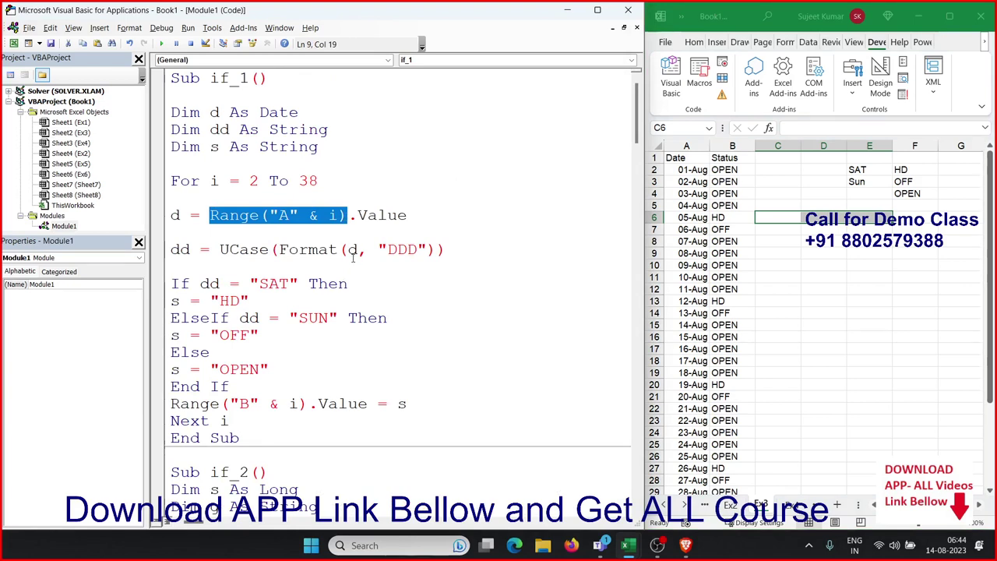
pyautogui.write('cel')
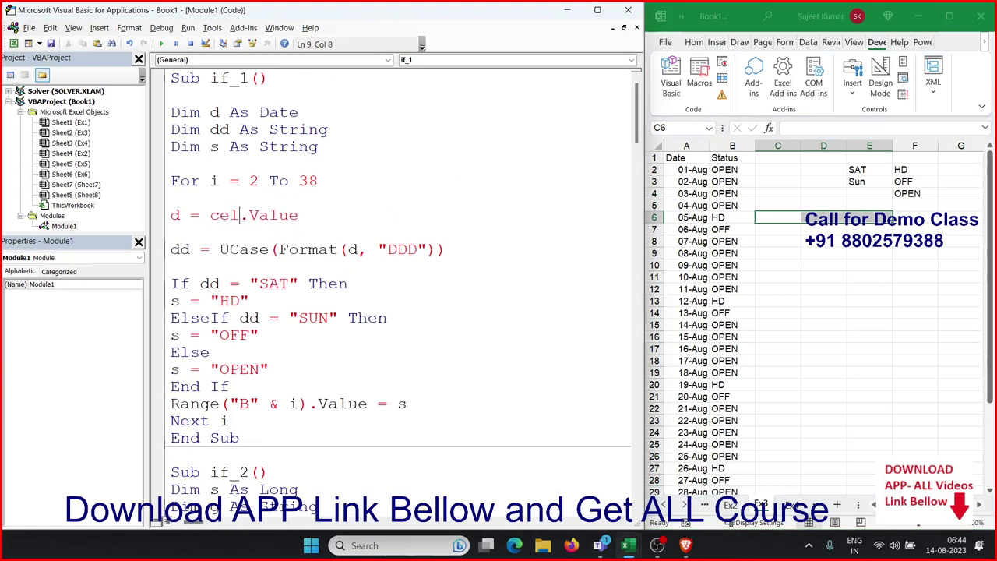
pyautogui.write('ls(')
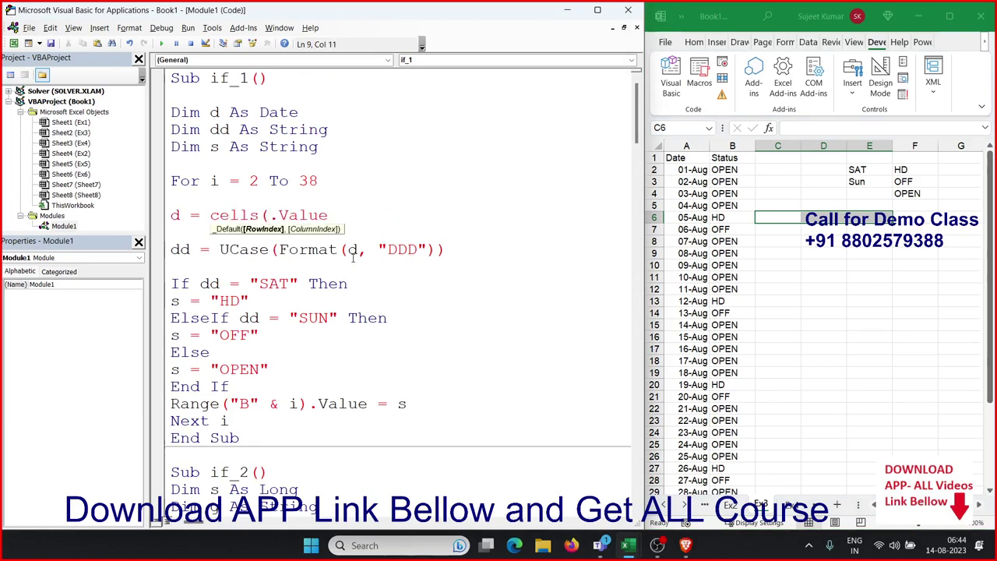
pyautogui.write('i,1')
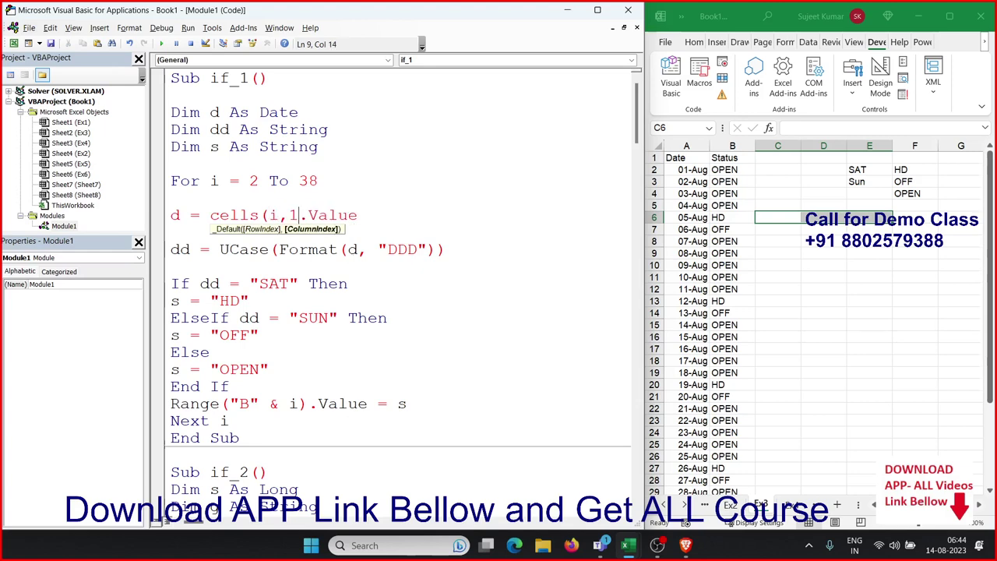
pyautogui.write(')')
pyautogui.click(352, 268)
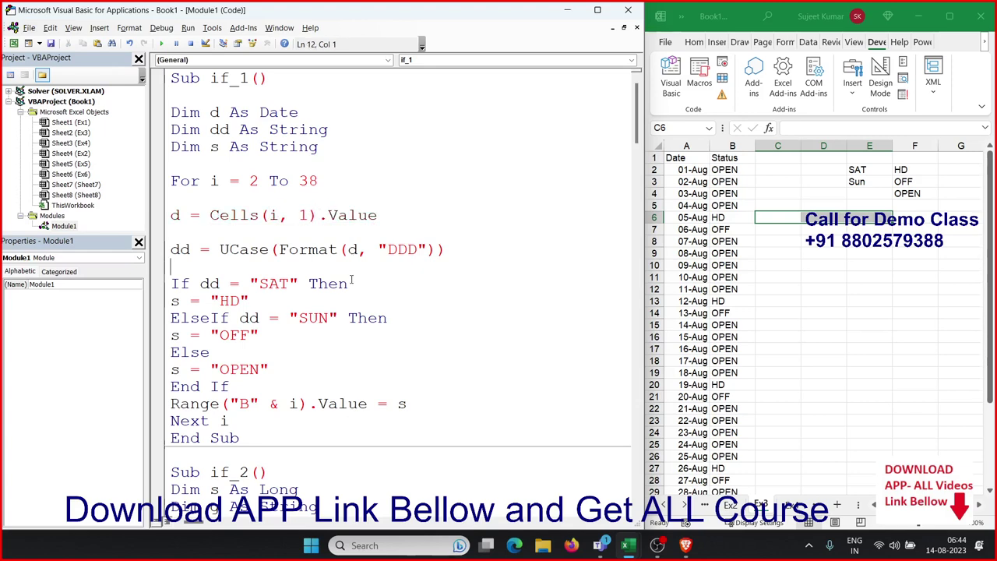
# Undo the Cells(i, 1) change and the password loop edit, then reopen Module1.
pyautogui.scroll(-3, 350, 339)
pyautogui.scroll(-3, 350, 339)
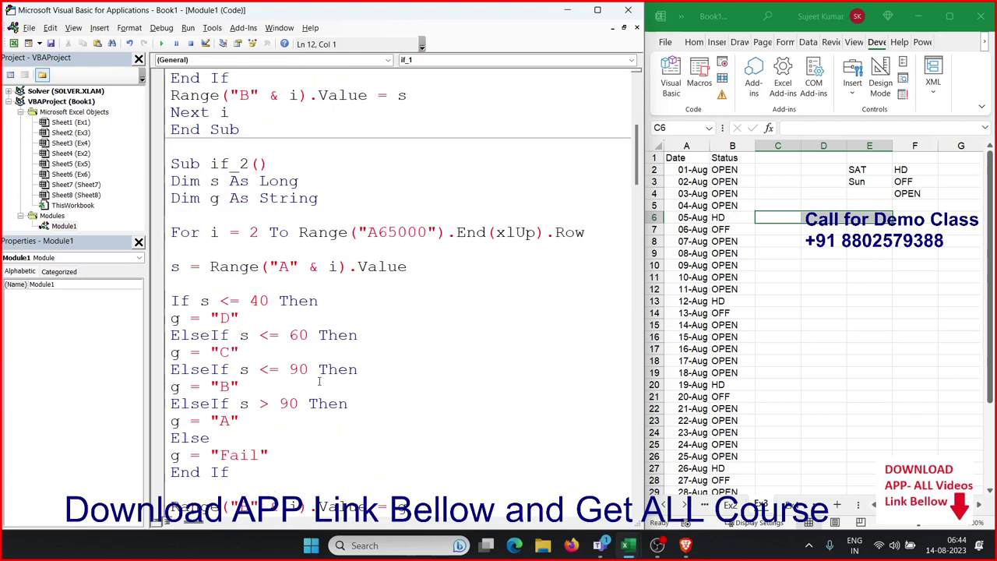
pyautogui.scroll(-3, 323, 379)
pyautogui.scroll(5, 319, 380)
pyautogui.scroll(2, 316, 374)
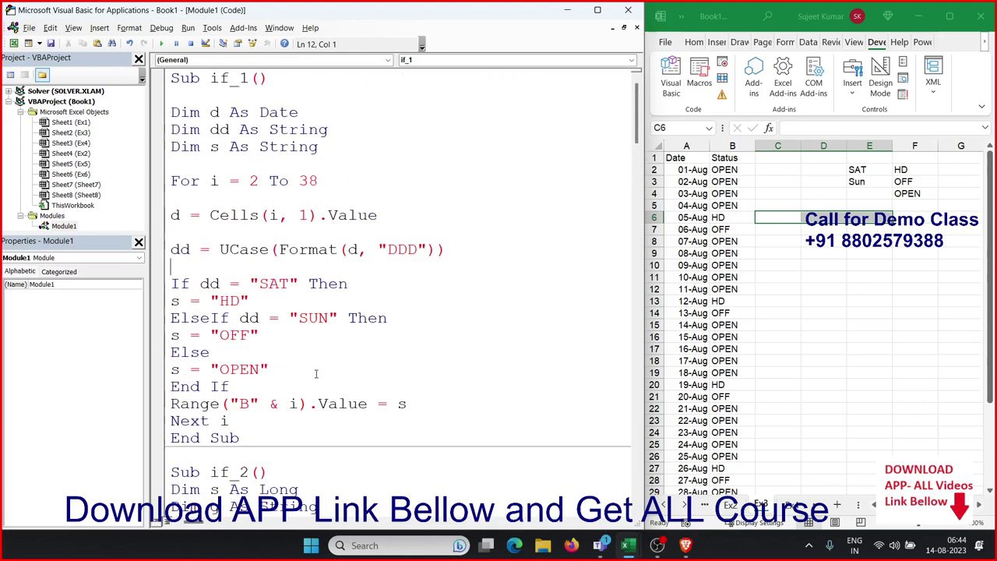
pyautogui.hotkey('ctrl', 'z')
pyautogui.hotkey('ctrl', 'Tab')
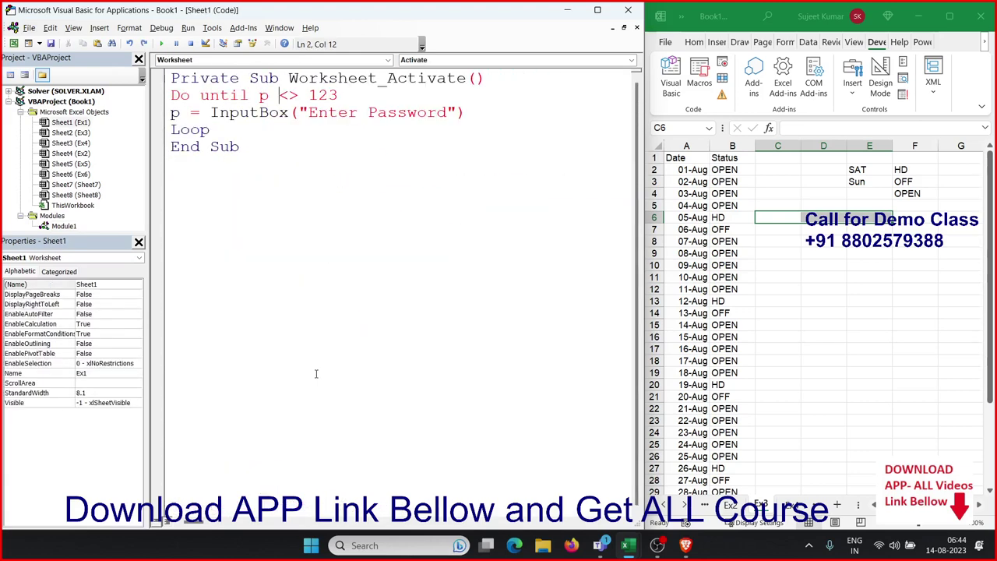
pyautogui.doubleClick(70, 227)
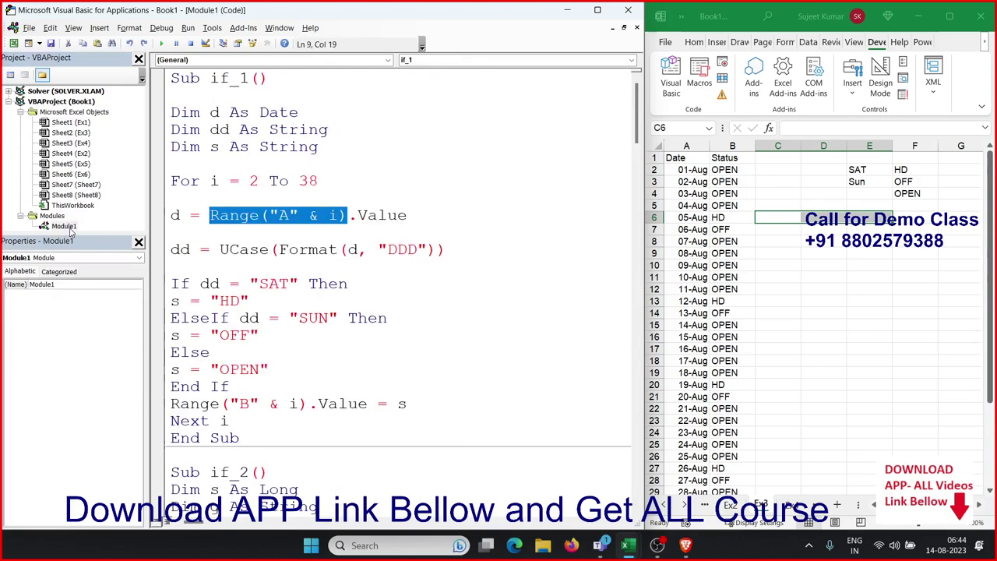
pyautogui.scroll(-7, 288, 310)
pyautogui.scroll(-10, 288, 310)
pyautogui.scroll(-2, 288, 310)
# Add a new blank worksheet (Sheet9) to the Excel workbook.
pyautogui.scroll(-10, 288, 310)
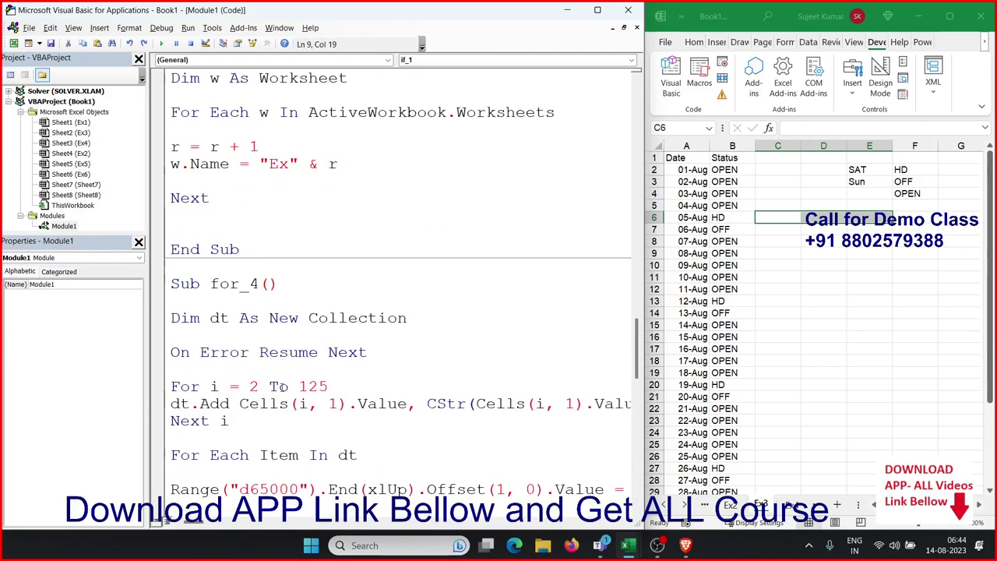
pyautogui.scroll(-10, 288, 310)
pyautogui.click(730, 504)
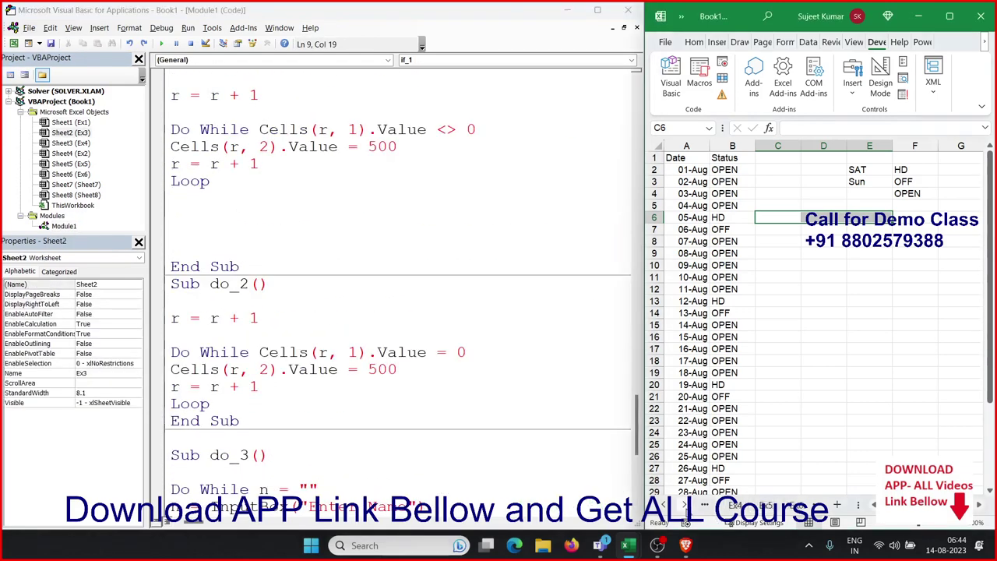
pyautogui.click(806, 505)
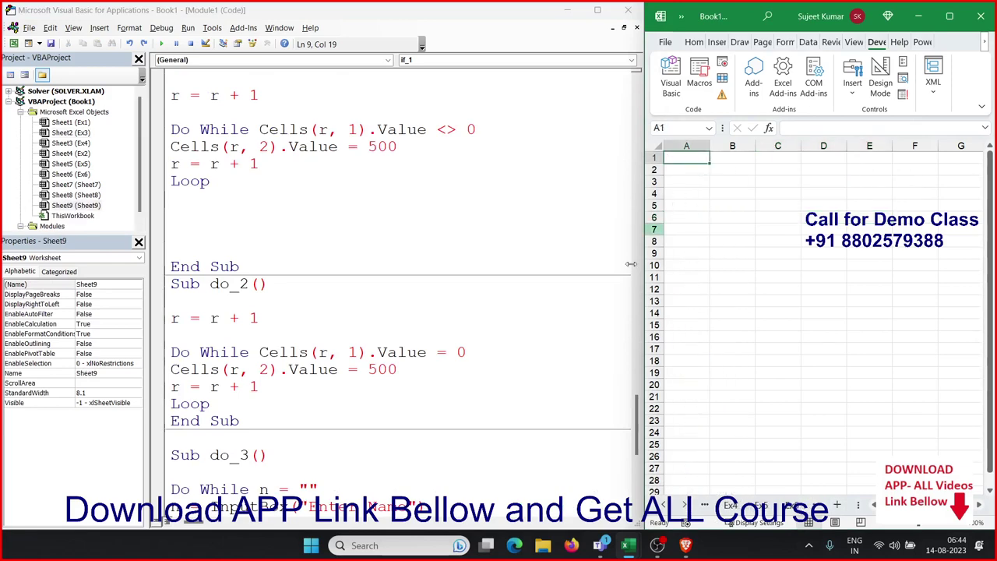
pyautogui.scroll(-7, 689, 167)
pyautogui.click(327, 472)
pyautogui.scroll(-7, 335, 466)
# Below do_3, write Sub rrr() with a For i = 1 To 30 … Next i loop.
pyautogui.click(214, 292)
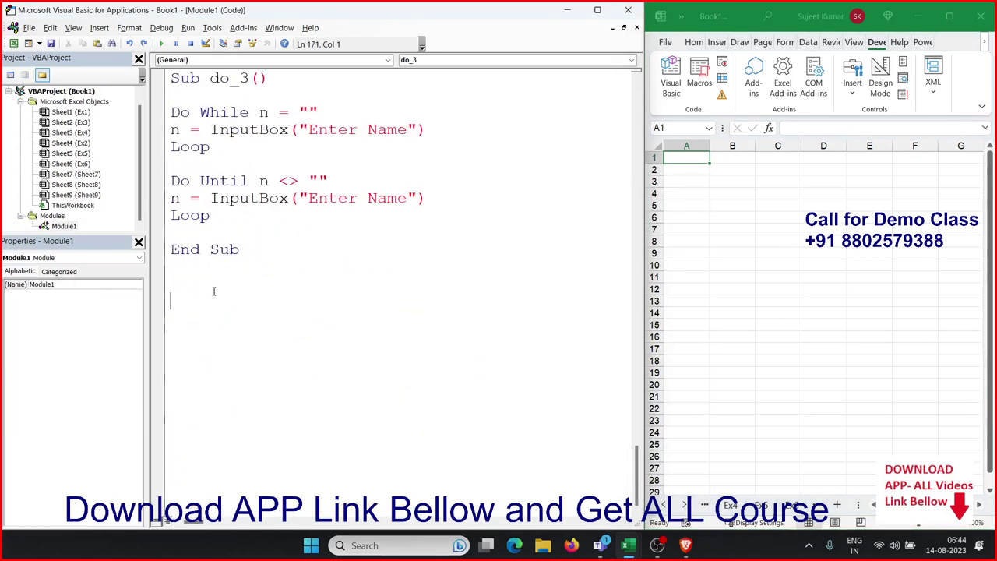
pyautogui.write('sub ')
pyautogui.write('rr')
pyautogui.write('r()')
pyautogui.press('Return')
pyautogui.press('Return')
pyautogui.write('f')
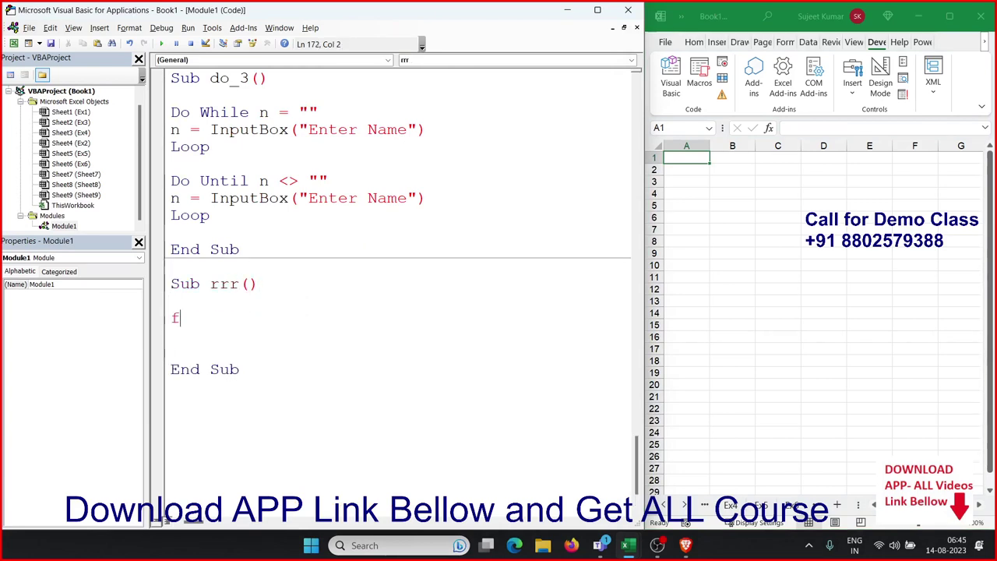
pyautogui.write('or i = ')
pyautogui.write('1 ')
pyautogui.write('to 30')
pyautogui.press('Return')
pyautogui.press('Return')
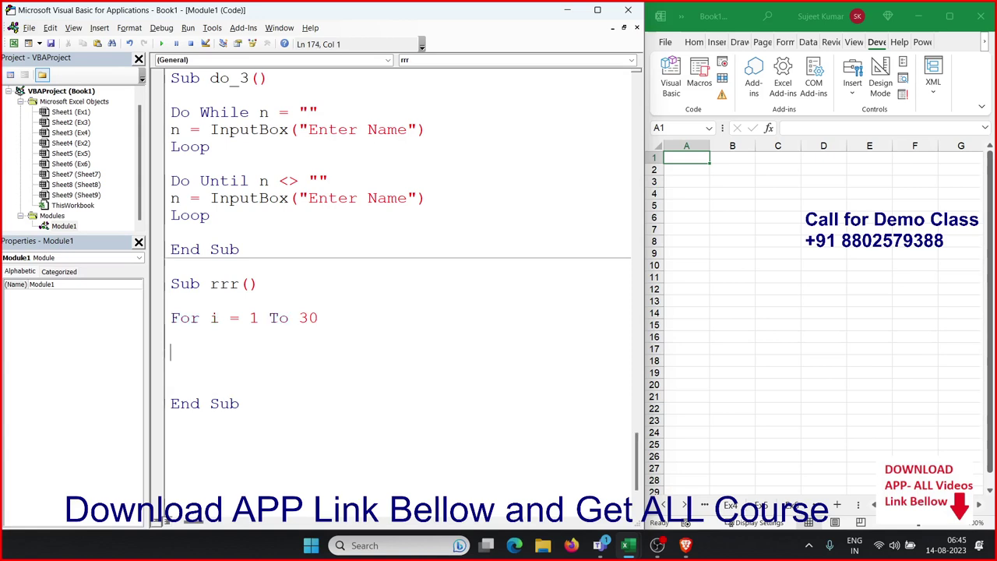
pyautogui.press('Return')
pyautogui.write('next i')
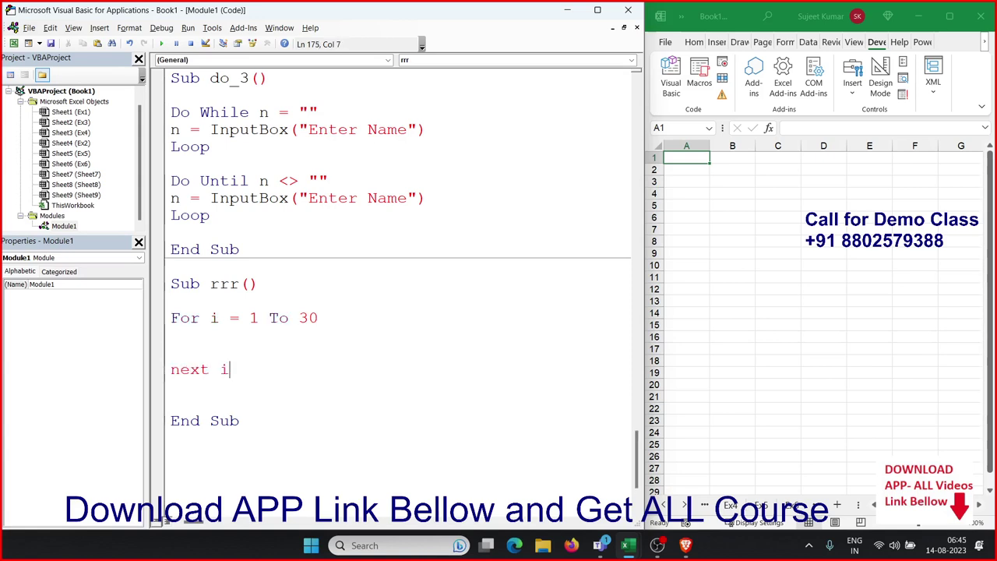
pyautogui.press('Up')
pyautogui.press('Up')
pyautogui.press('Return')
pyautogui.press('Return')
pyautogui.press('Up')
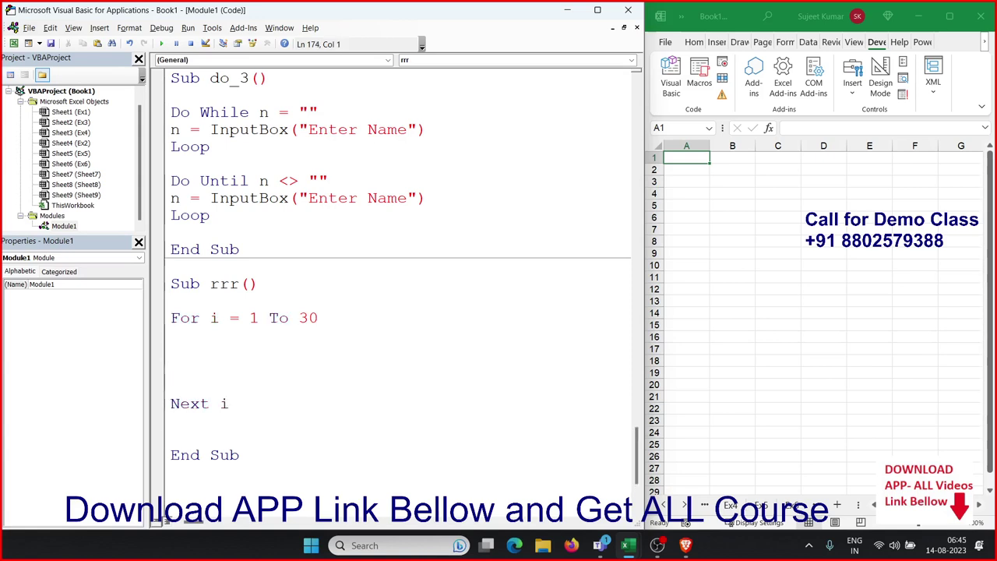
# Fill the loop body with Cells(1, i).Value = DateSerial(2023, 8, i).
pyautogui.write('cells(')
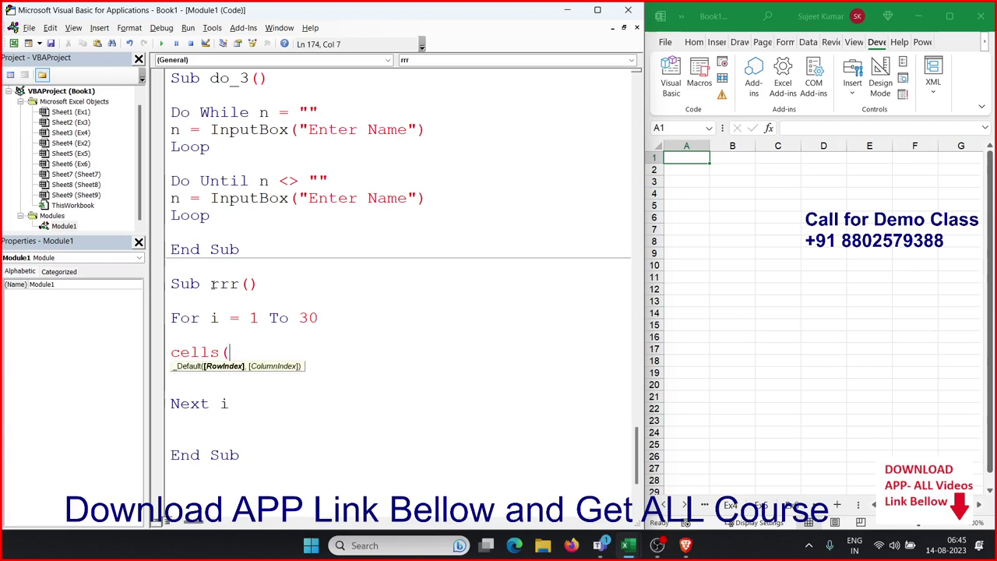
pyautogui.write('1')
pyautogui.write(',')
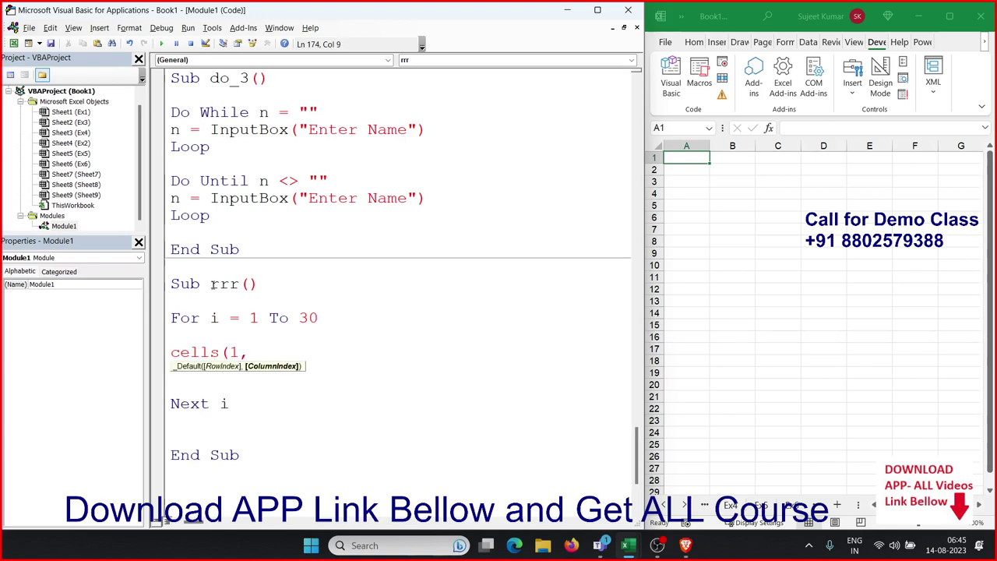
pyautogui.write('i')
pyautogui.press('BackSpace')
pyautogui.write('i')
pyautogui.write(')')
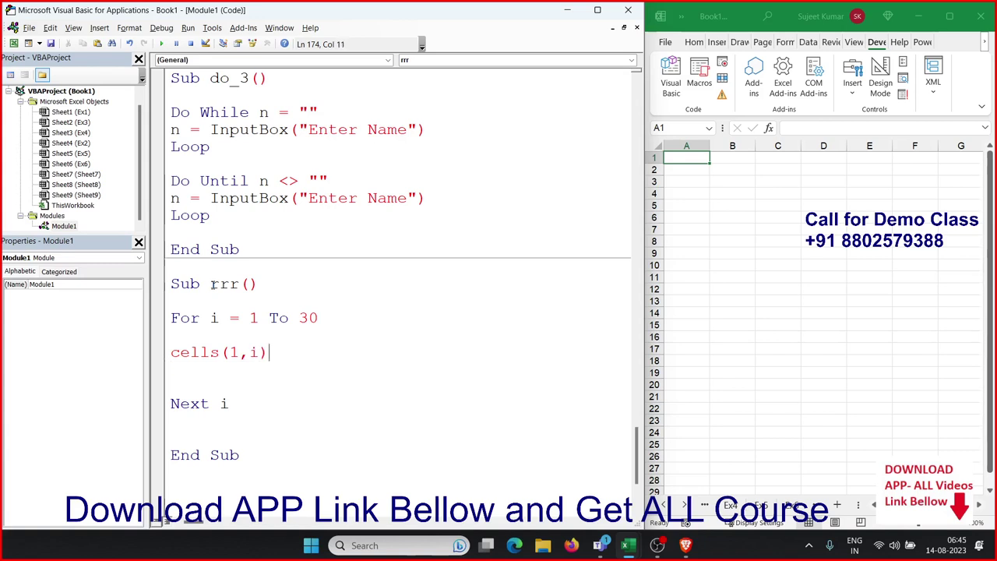
pyautogui.write('.value ')
pyautogui.write('= ')
pyautogui.write('f')
pyautogui.write('o')
pyautogui.press('BackSpace')
pyautogui.press('BackSpace')
pyautogui.write('datese')
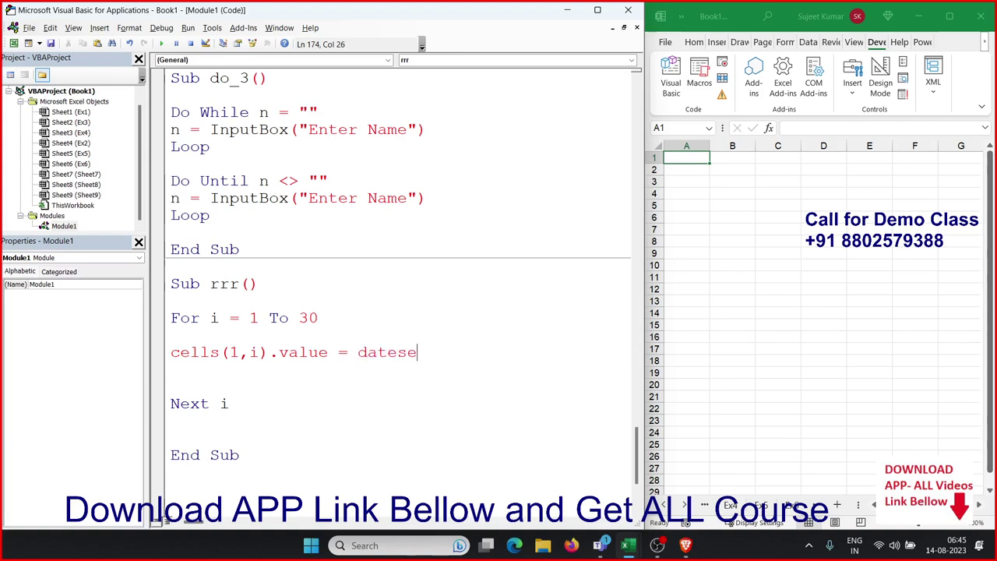
pyautogui.write('ri')
pyautogui.write('el;')
pyautogui.press('BackSpace')
pyautogui.press('Left')
pyautogui.press('Left')
pyautogui.press('BackSpace')
pyautogui.write('a')
pyautogui.press('Right')
pyautogui.press('Delete')
pyautogui.write('(2')
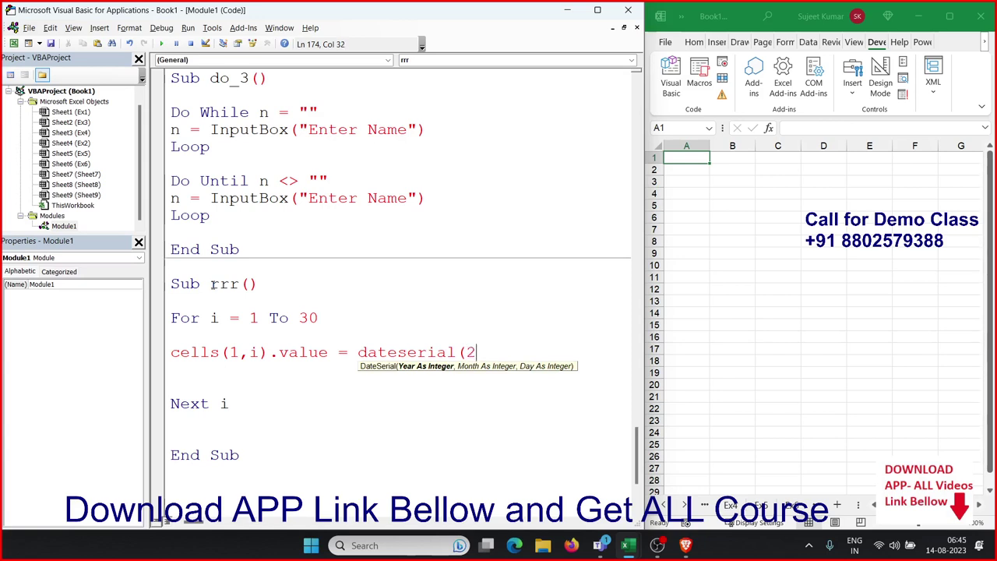
pyautogui.write('023')
pyautogui.write(', 8, ')
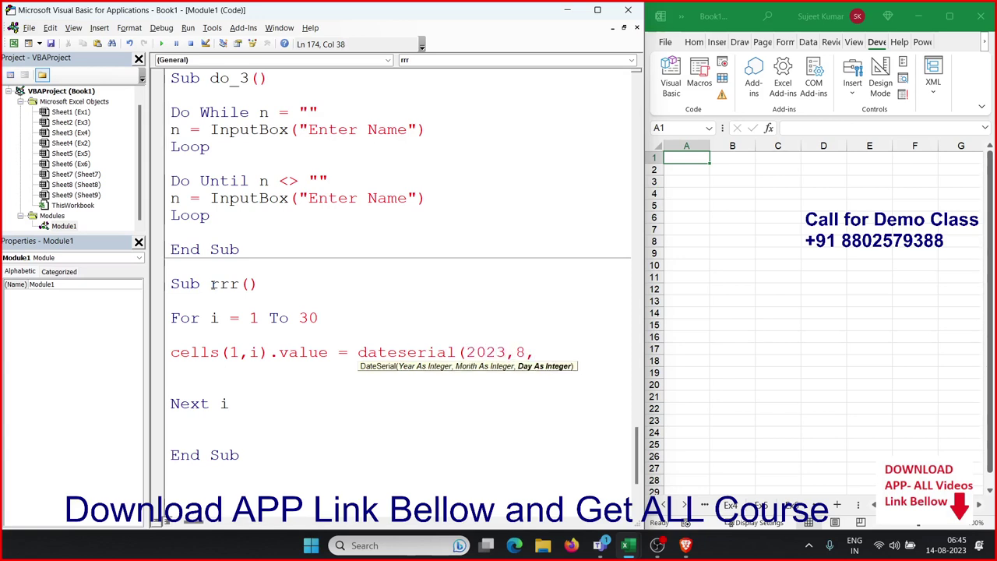
pyautogui.write('i')
pyautogui.write(')')
pyautogui.press('Return')
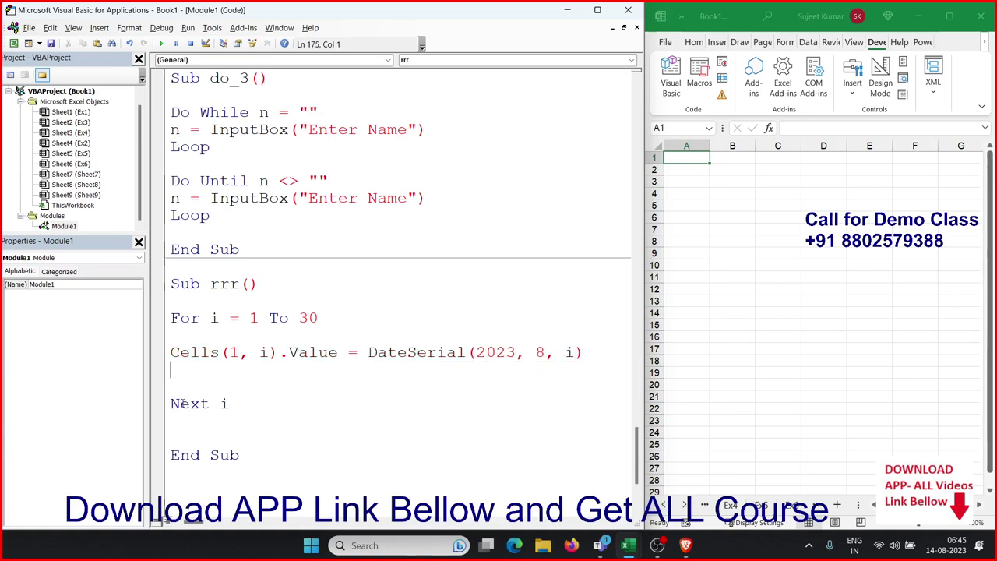
# Run rrr and autofit all columns so the August 2023 dates show fully.
pyautogui.click(162, 45)
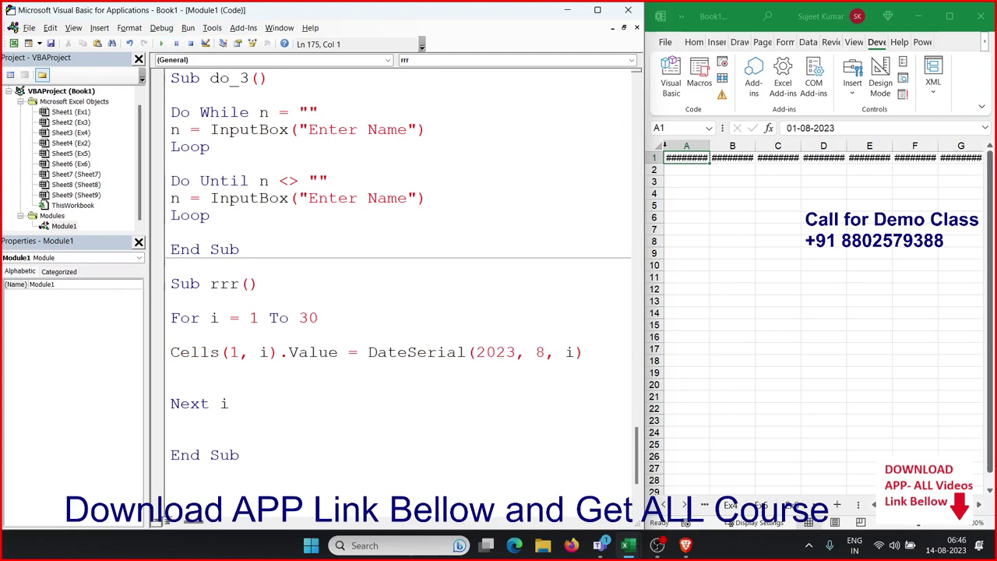
pyautogui.click(678, 145)
pyautogui.click(662, 144)
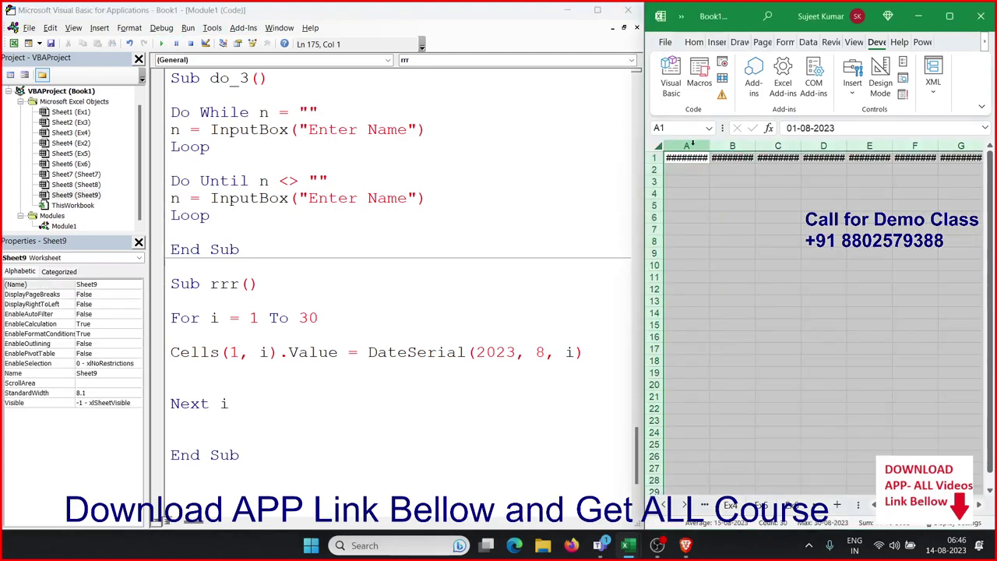
pyautogui.doubleClick(709, 145)
pyautogui.click(353, 403)
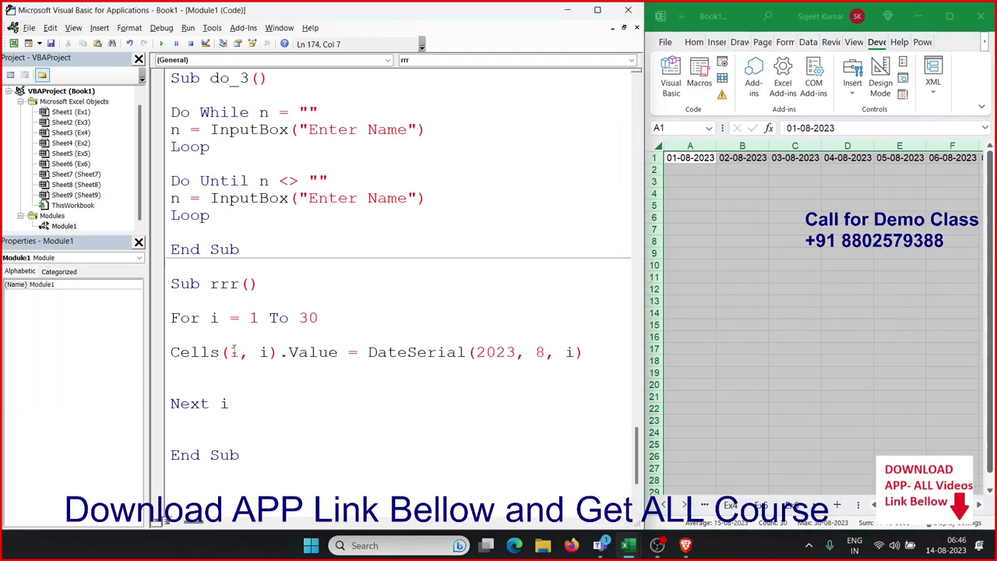
# Compare row 1 of the sheet with the row 1 and column i arguments of Cells(1, i).
pyautogui.click(690, 205)
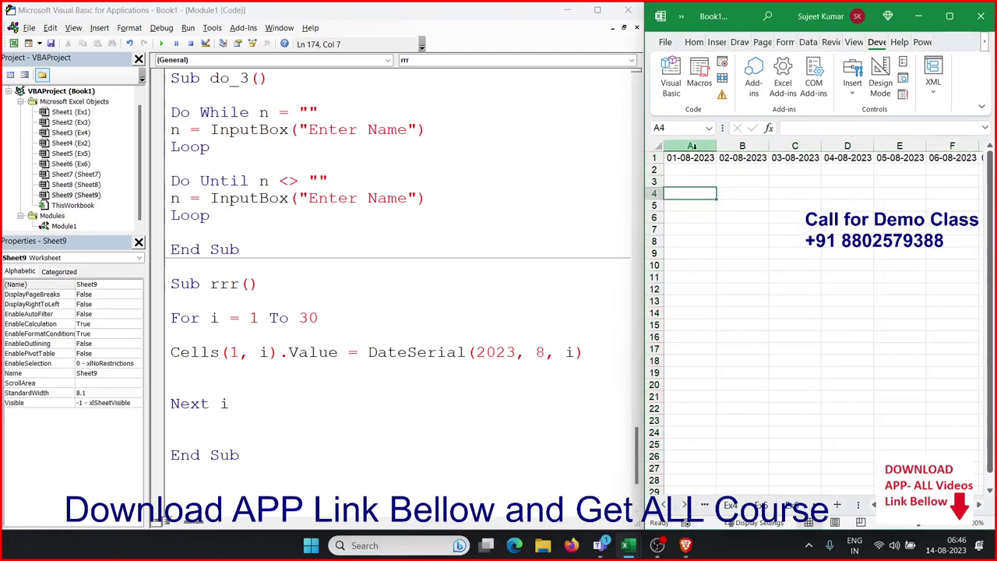
pyautogui.click(690, 146)
pyautogui.click(267, 352)
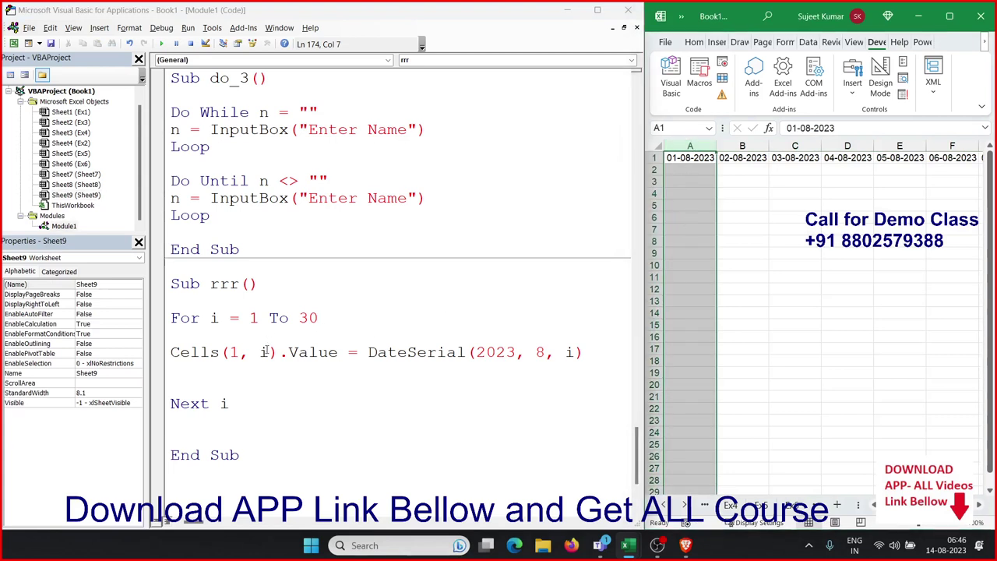
pyautogui.click(231, 352)
pyautogui.click(261, 352)
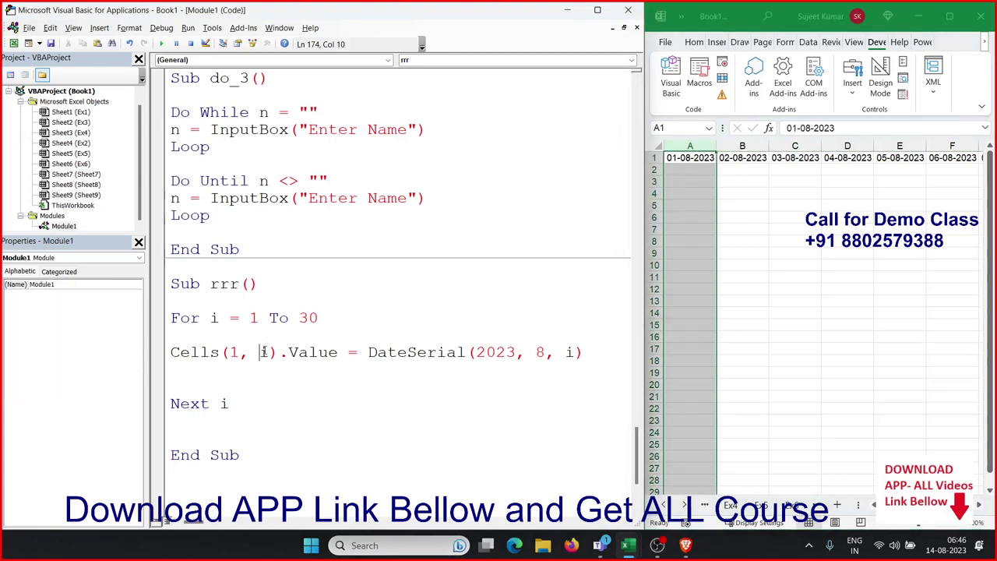
pyautogui.click(242, 353)
pyautogui.click(272, 352)
pyautogui.click(653, 157)
pyautogui.click(724, 226)
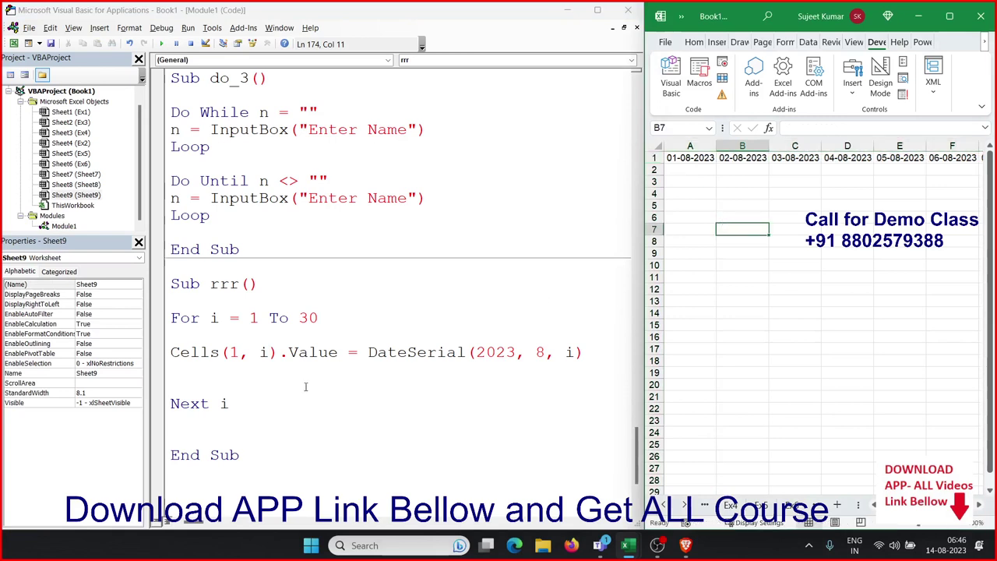
pyautogui.click(236, 352)
pyautogui.doubleClick(234, 352)
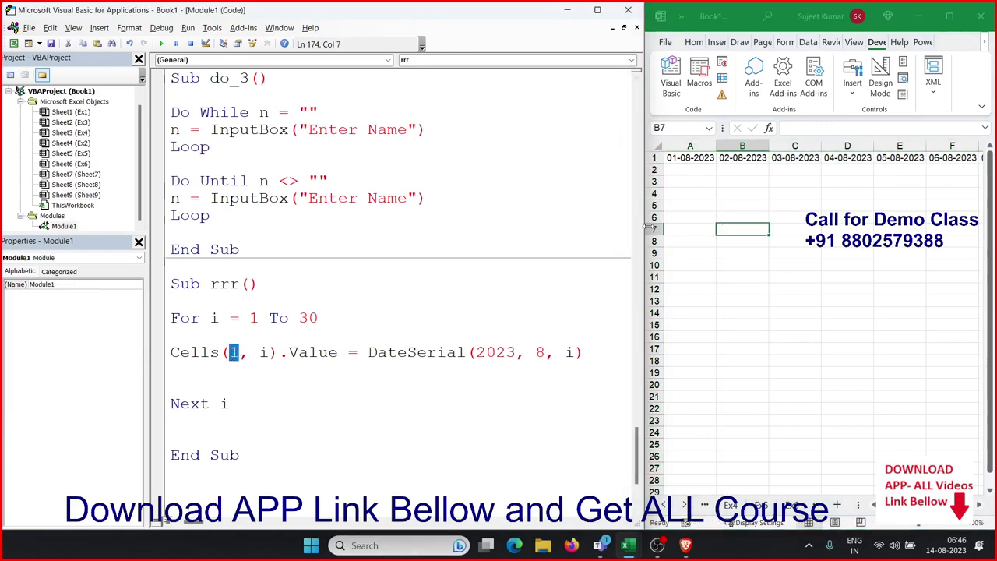
pyautogui.doubleClick(264, 353)
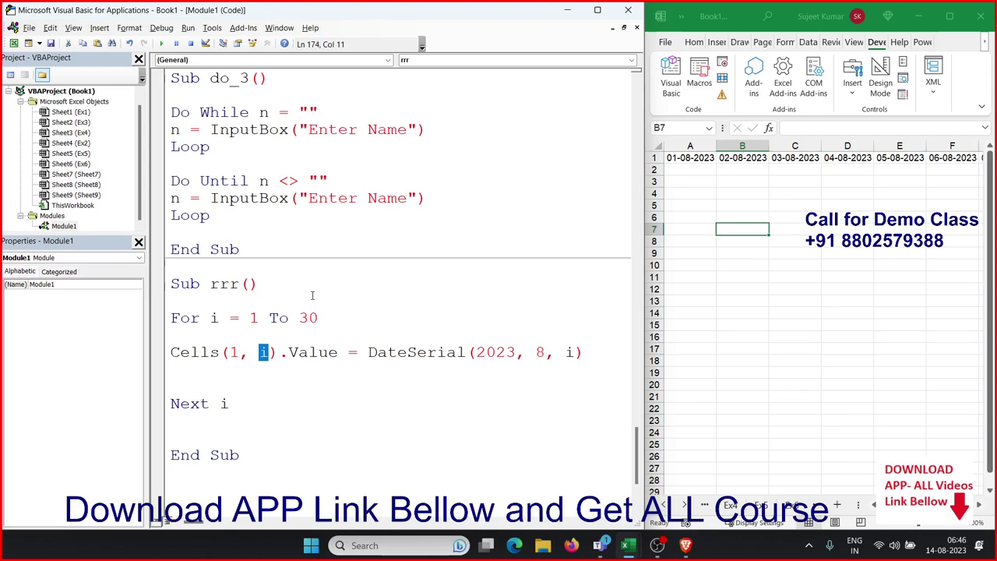
pyautogui.click(319, 409)
# Select all of Module1's code with Ctrl+A.
pyautogui.scroll(4, 318, 409)
pyautogui.scroll(3, 319, 409)
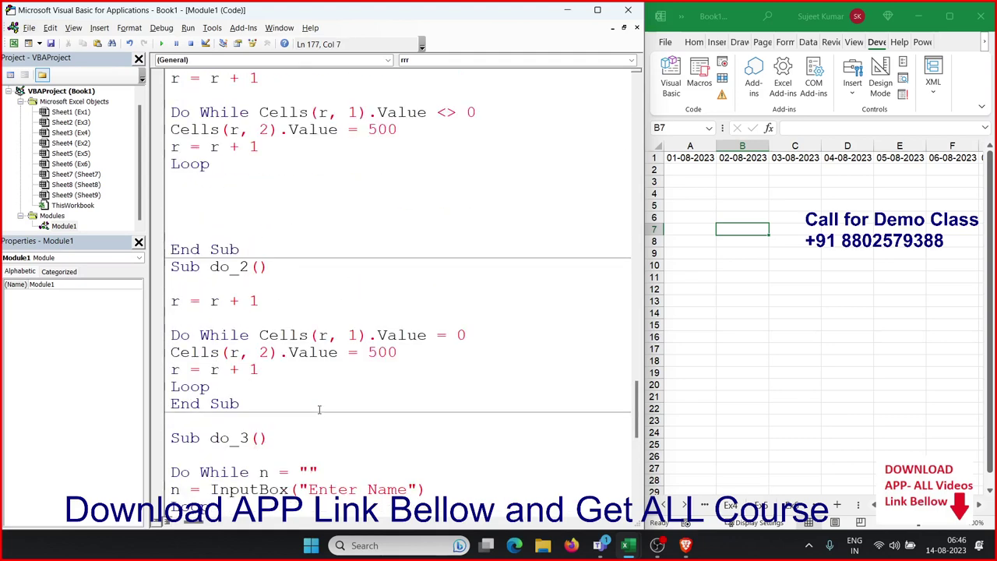
pyautogui.scroll(5, 316, 405)
pyautogui.scroll(5, 315, 401)
pyautogui.scroll(5, 315, 402)
pyautogui.scroll(5, 315, 394)
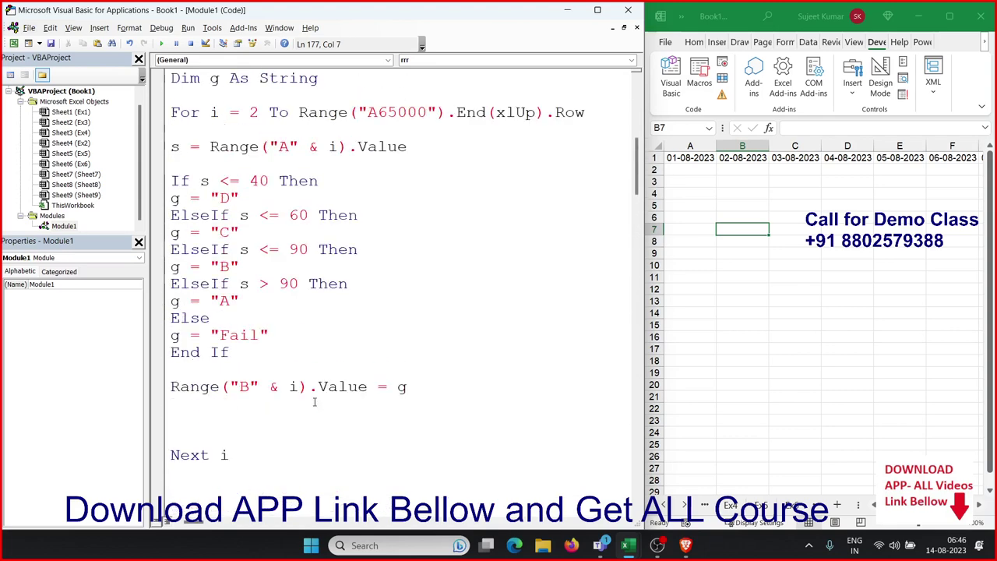
pyautogui.scroll(5, 313, 381)
pyautogui.scroll(4, 314, 370)
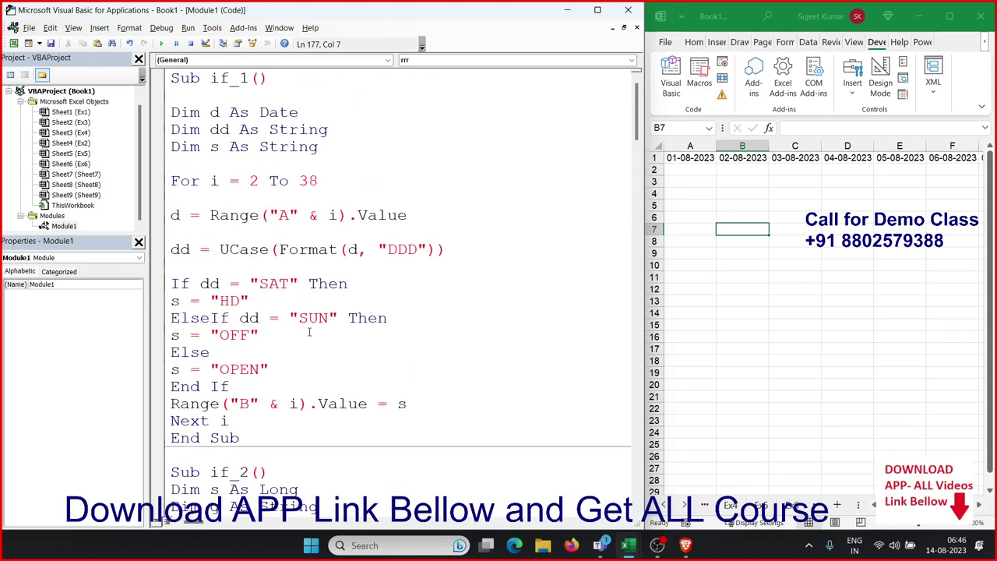
pyautogui.click(282, 230)
pyautogui.hotkey('ctrl', 'a')
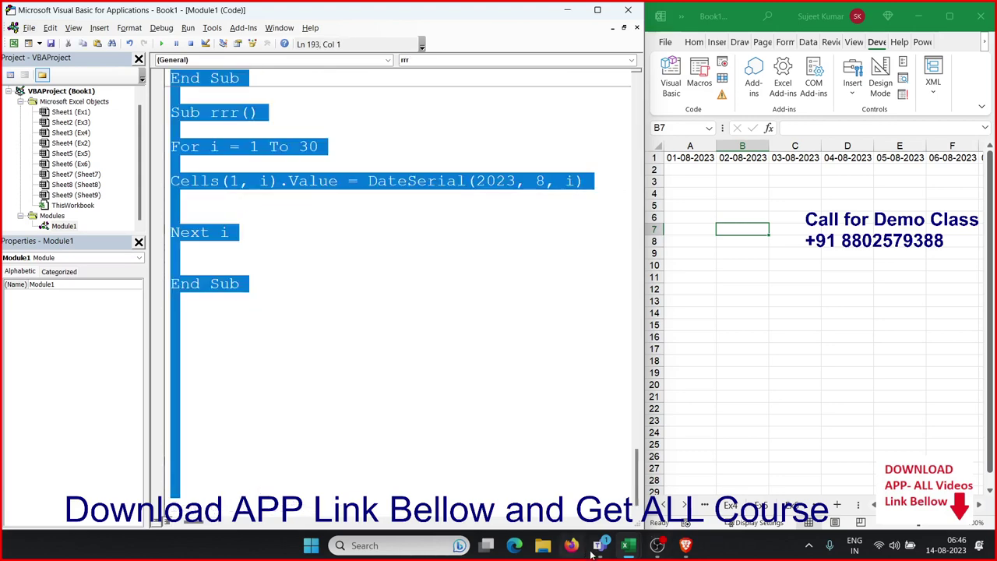
# Launch WhatsApp and send the pasted VBA code to the 6AM_VBA group.
pyautogui.moveTo(594, 551)
pyautogui.press('super')
pyautogui.write('wh')
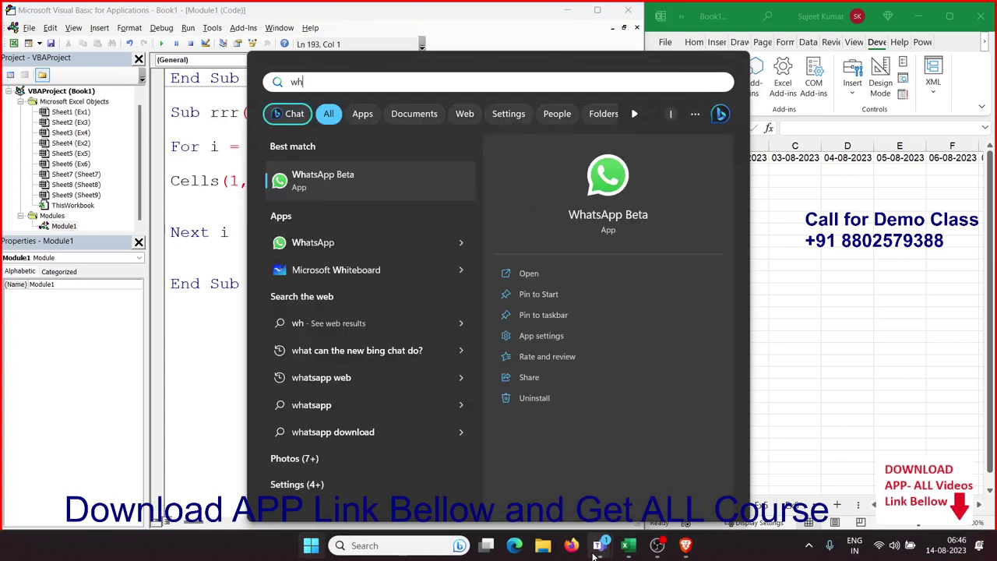
pyautogui.click(382, 245)
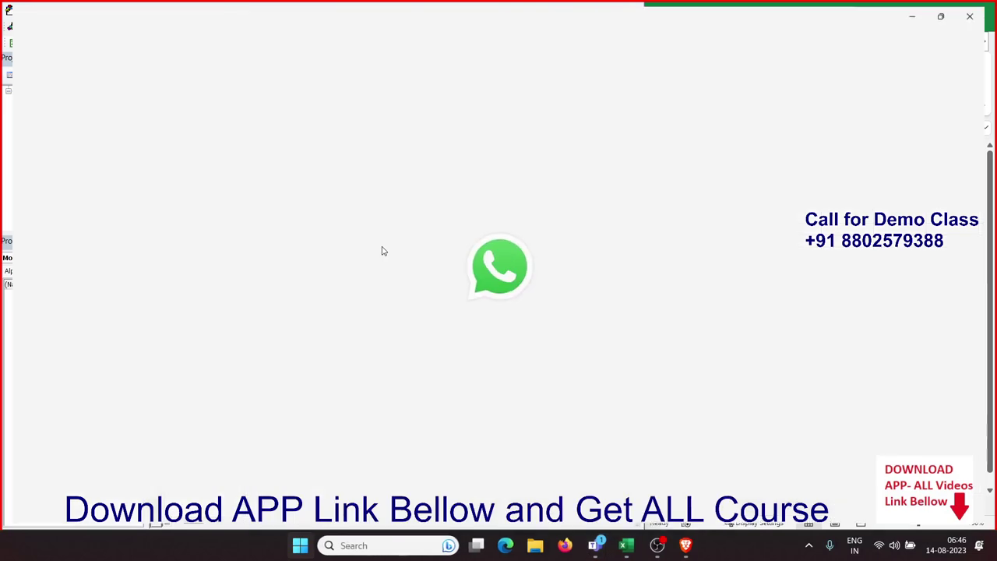
pyautogui.click(155, 125)
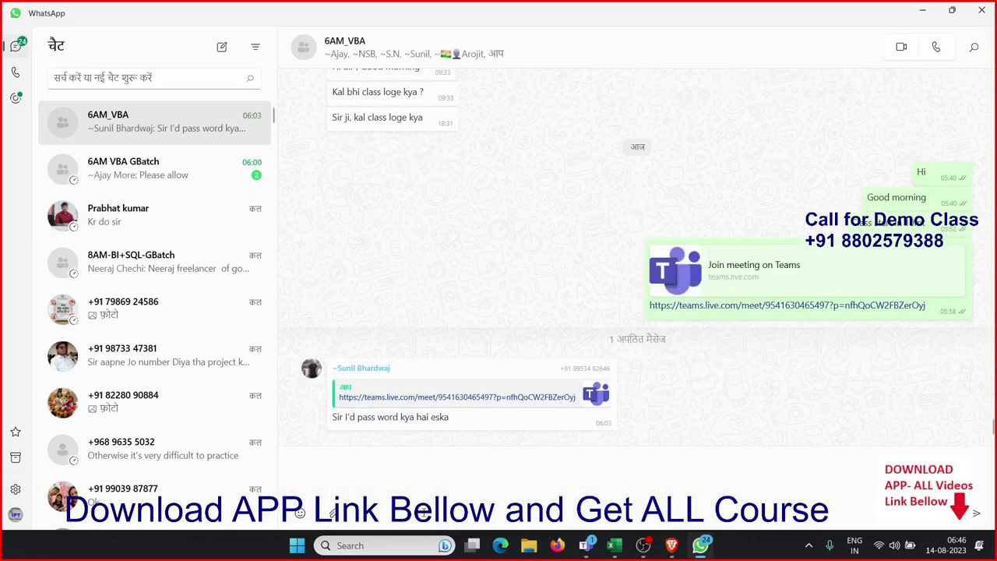
pyautogui.press('Return')
# Send a class reminder and the VBA code to 6AM VBA GBatch, then minimize WhatsApp.
pyautogui.click(179, 190)
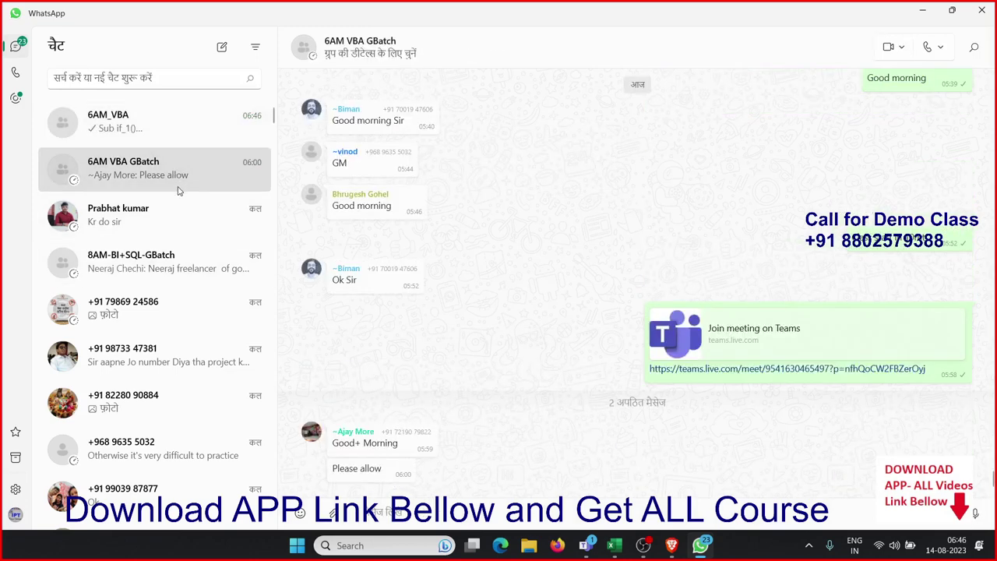
pyautogui.press('Return')
pyautogui.hotkey('ctrl', 'v')
pyautogui.press('Return')
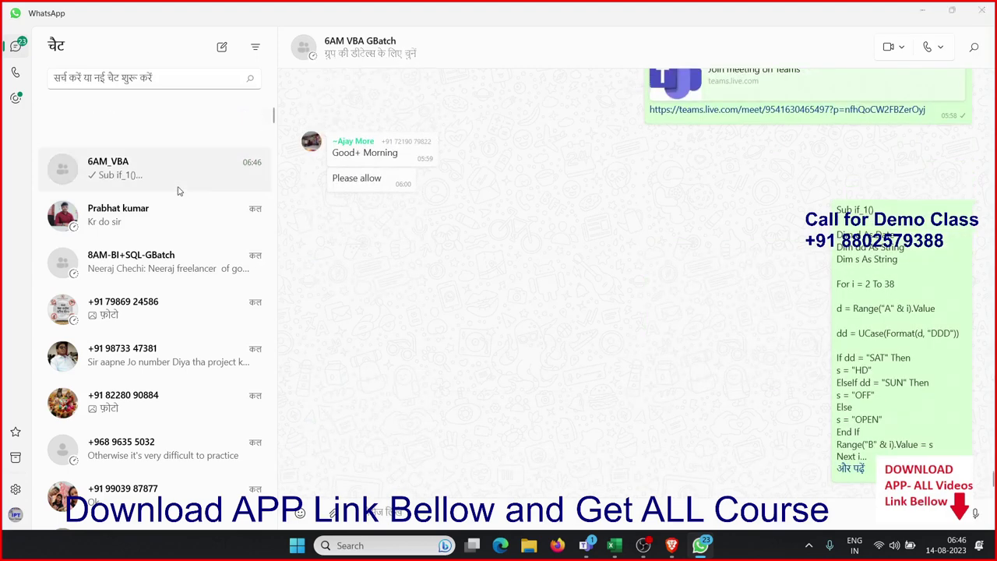
pyautogui.hotkey('alt', 'Tab')
pyautogui.hotkey('alt', 'Tab')
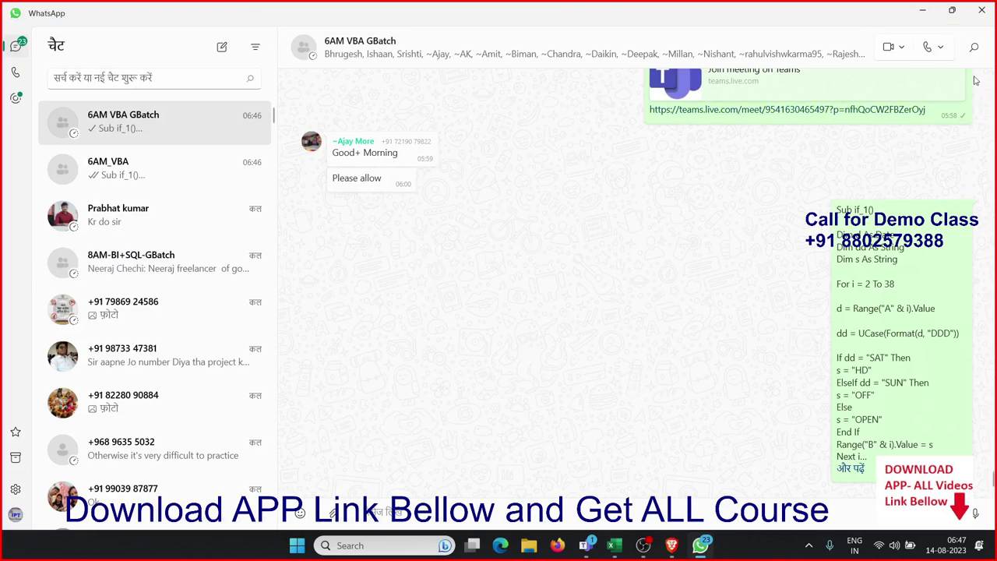
pyautogui.click(921, 12)
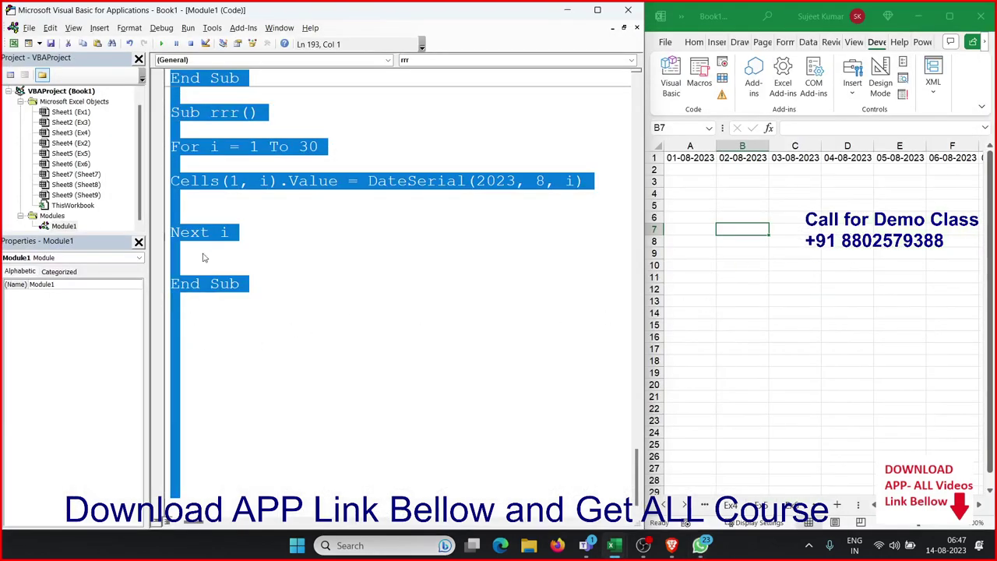
# Deselect the macro code, bring Excel forward, and open the Windows Start menu.
pyautogui.click(245, 293)
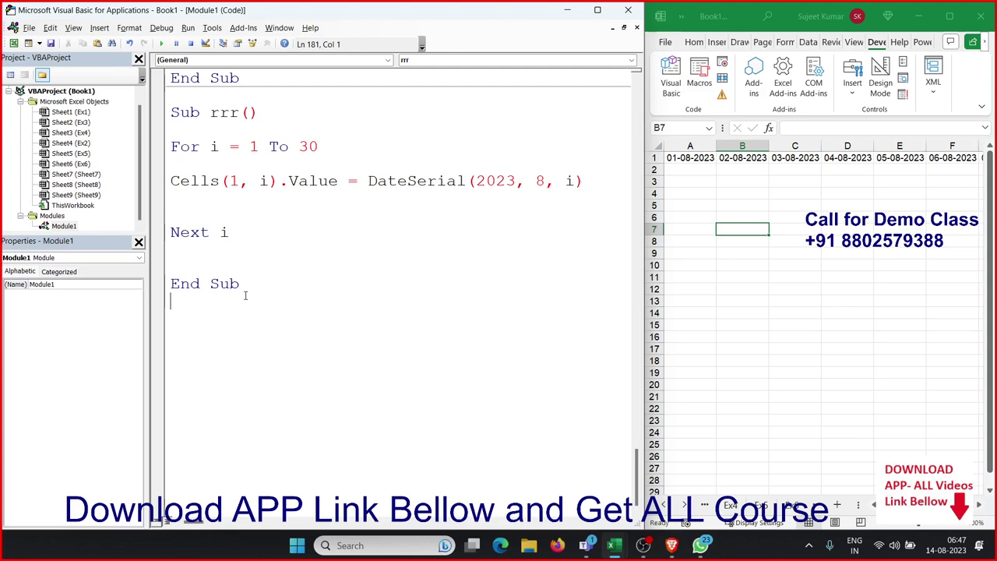
pyautogui.click(814, 371)
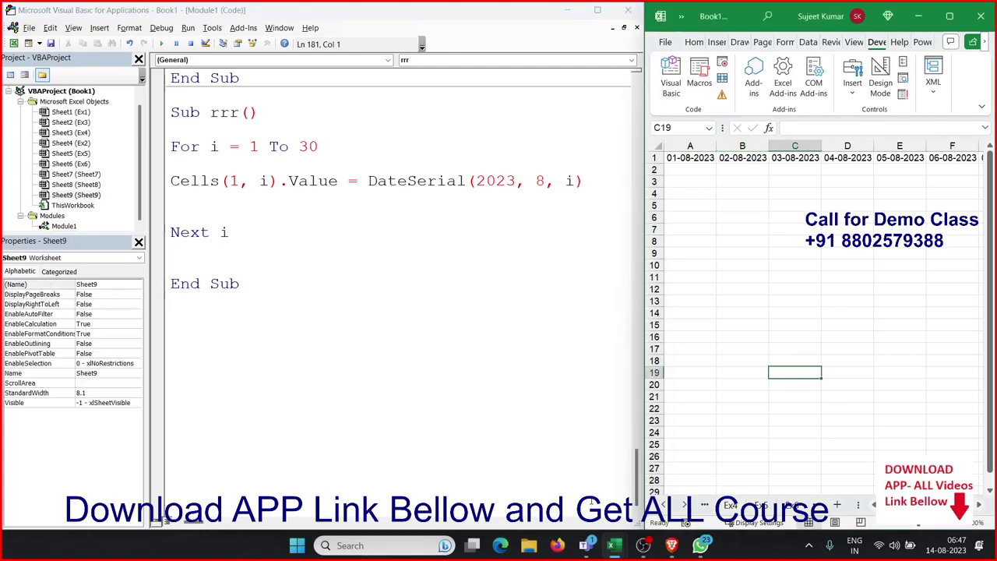
pyautogui.click(297, 546)
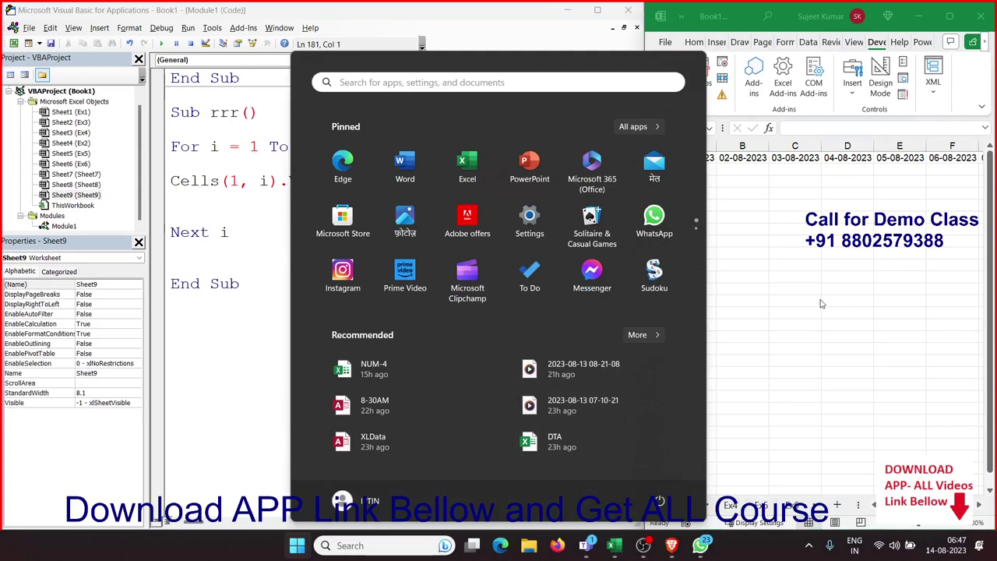
# Open File Explorer on the APP_Rec (D:) drive.
pyautogui.press('Escape')
pyautogui.click(528, 546)
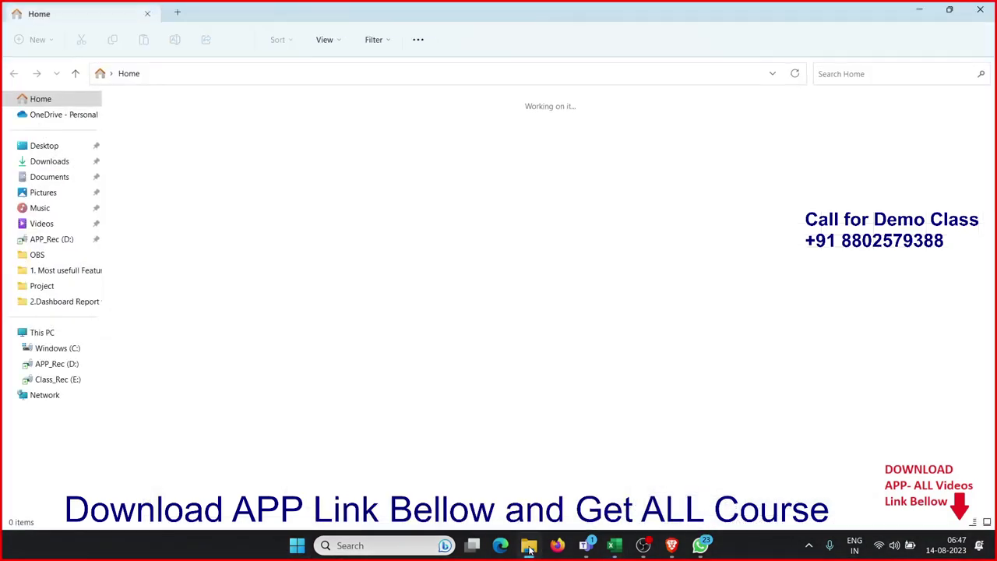
pyautogui.click(57, 379)
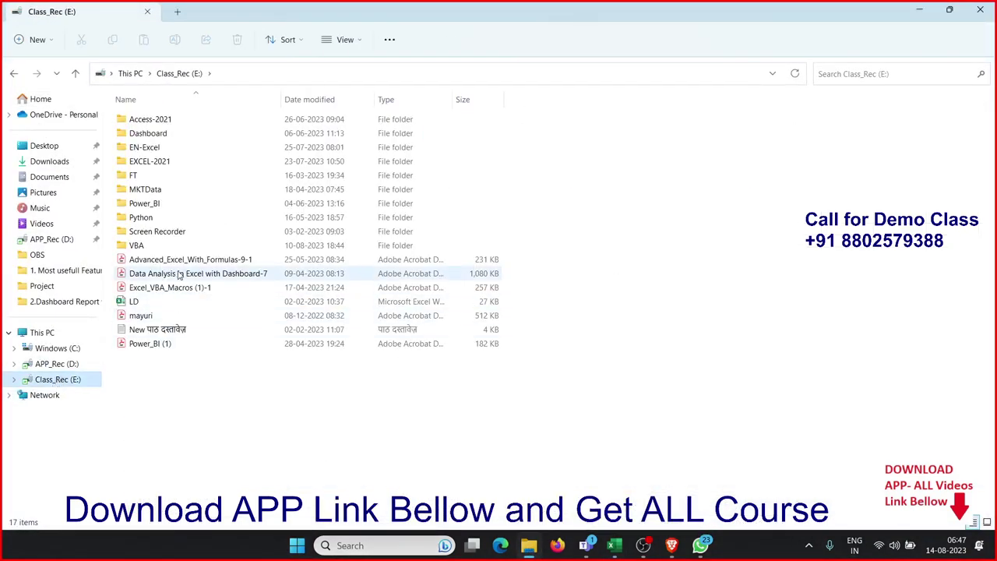
pyautogui.click(56, 364)
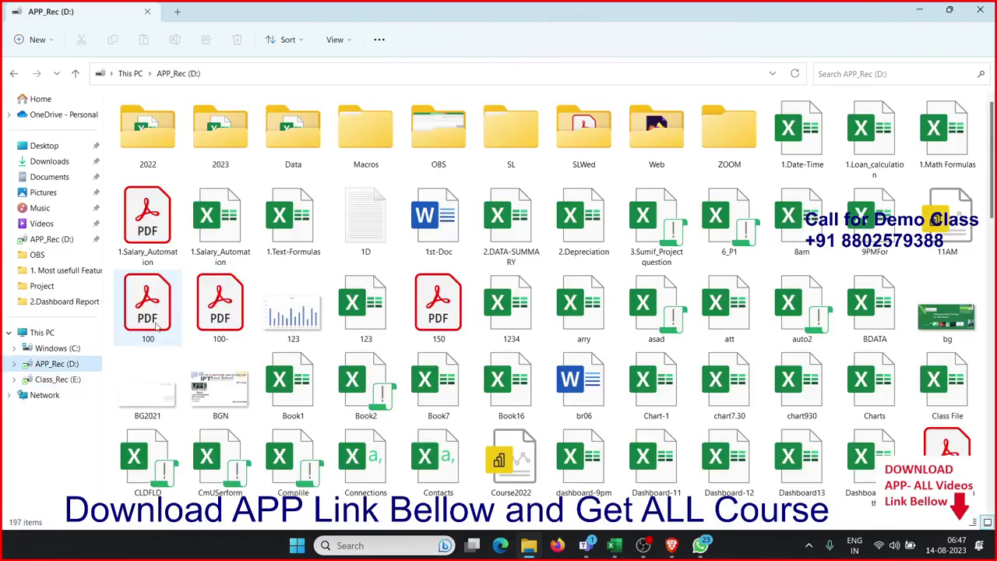
pyautogui.click(241, 319)
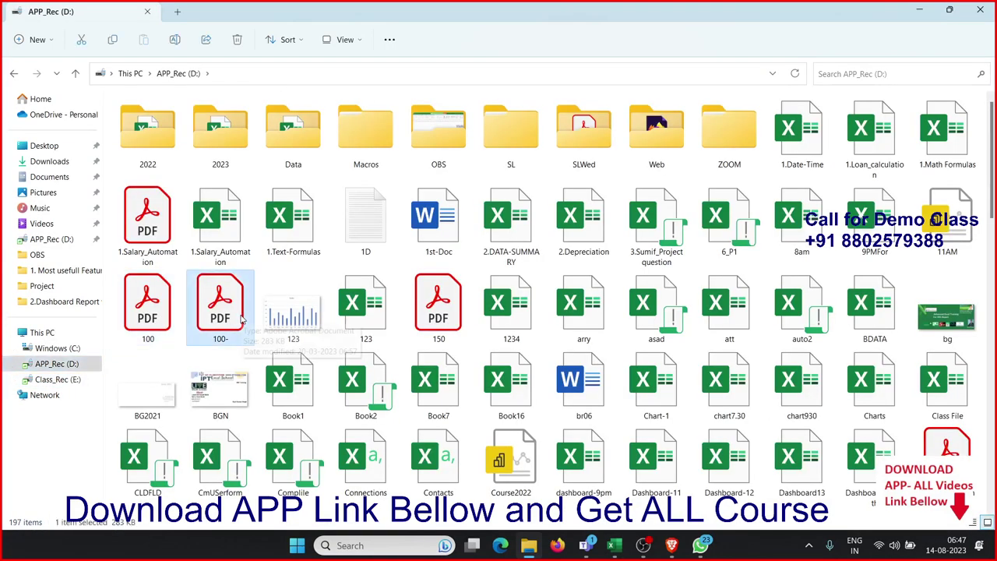
# Open the second DTA workbook, then close it without saving.
pyautogui.write('dt')
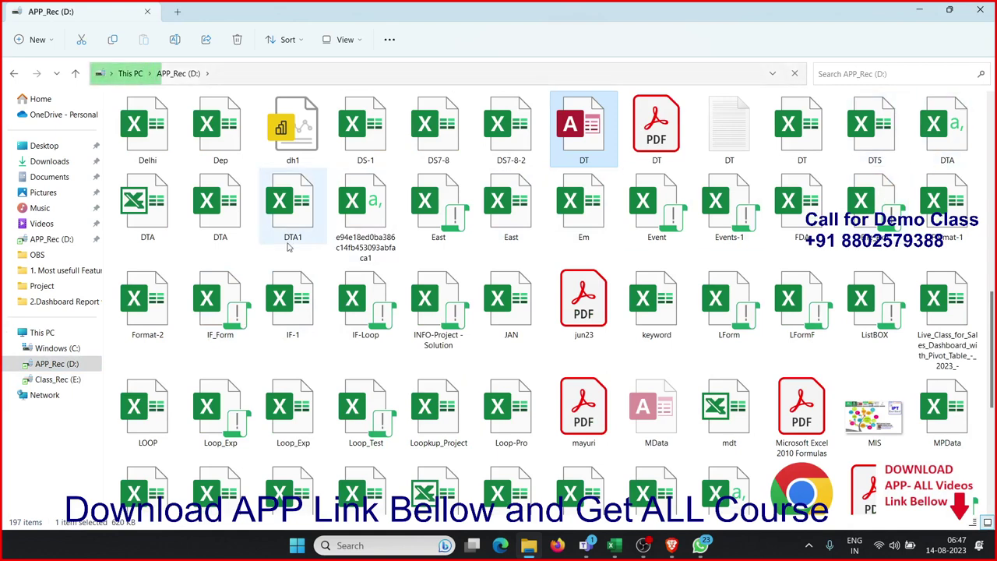
pyautogui.click(147, 236)
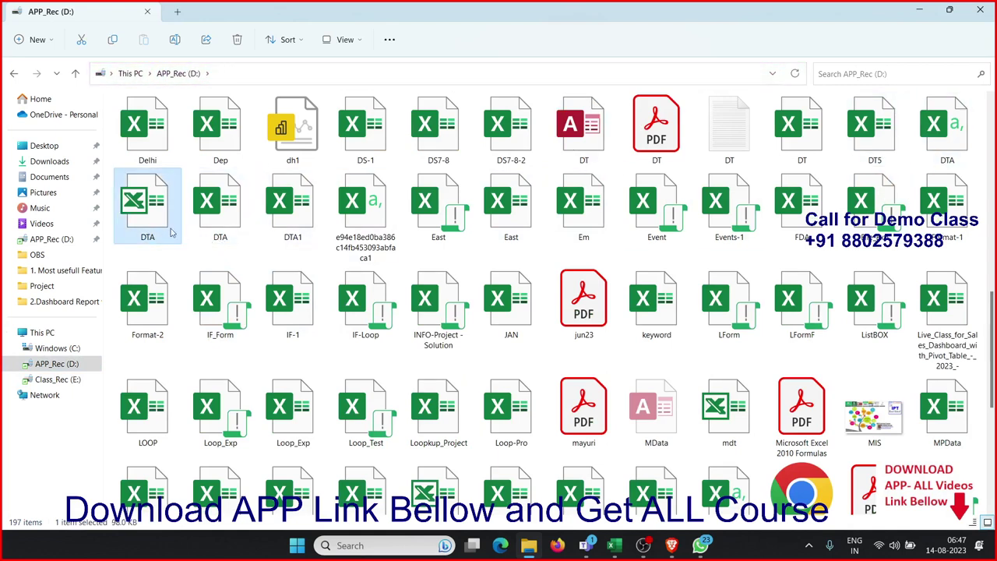
pyautogui.click(219, 225)
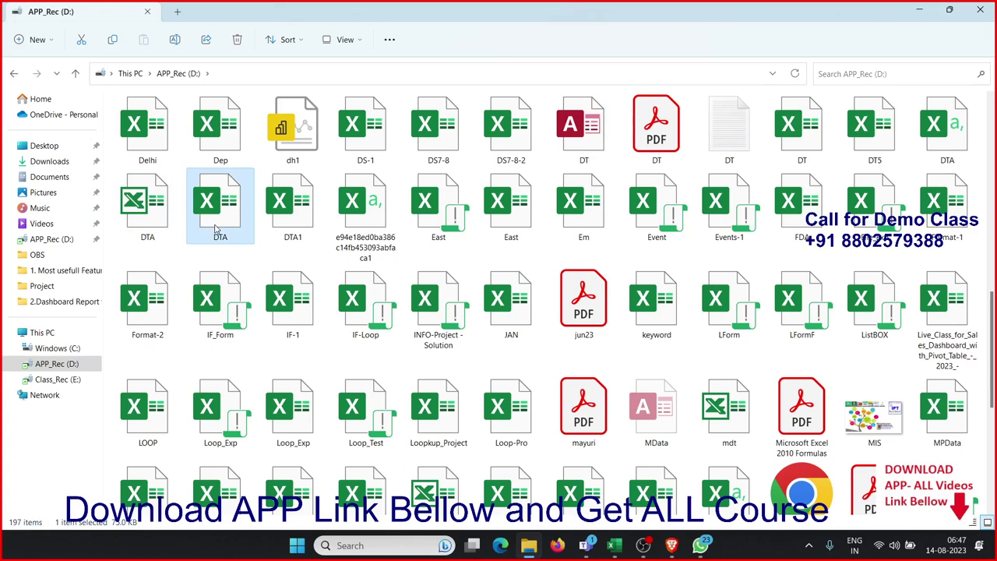
pyautogui.doubleClick(218, 226)
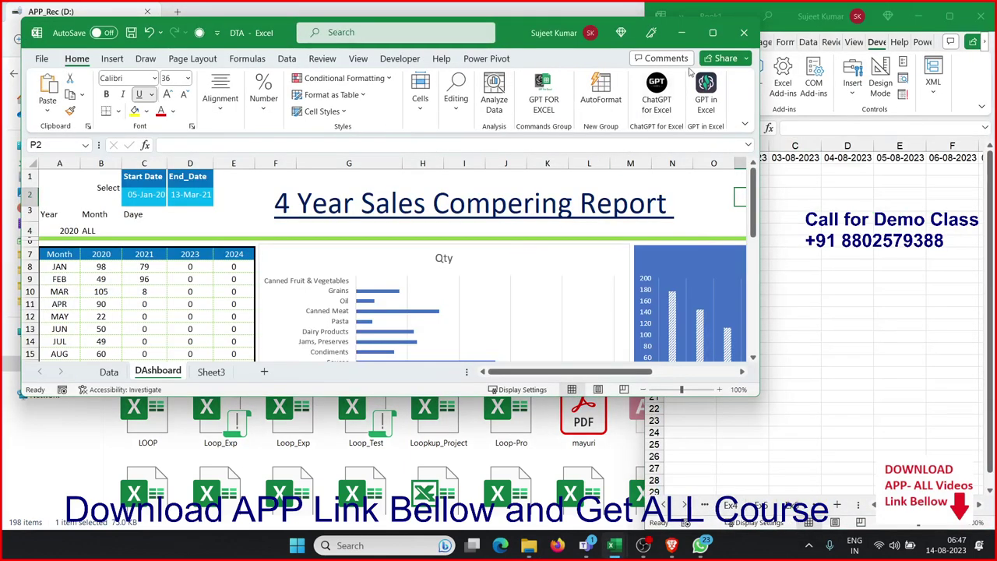
pyautogui.click(744, 33)
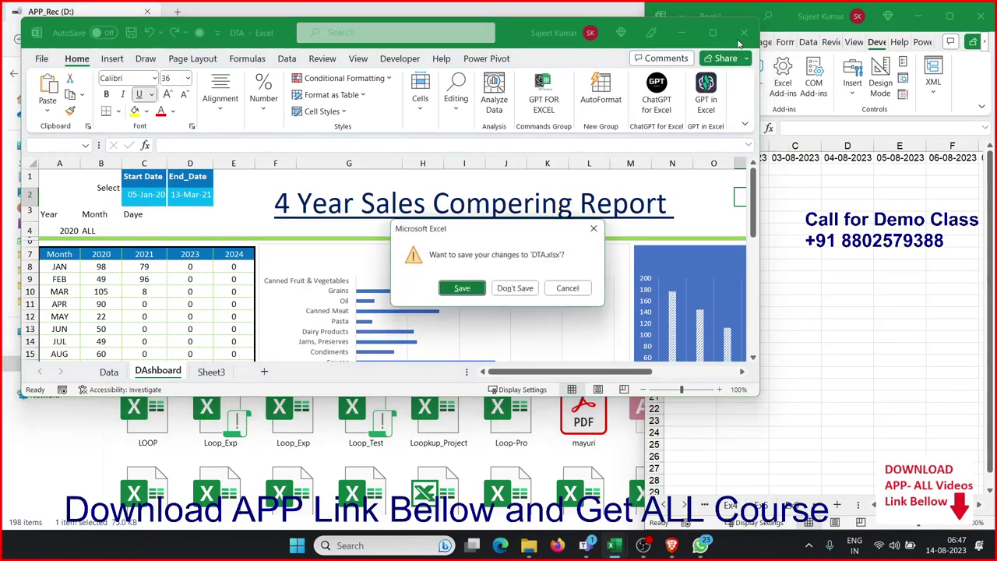
pyautogui.click(516, 291)
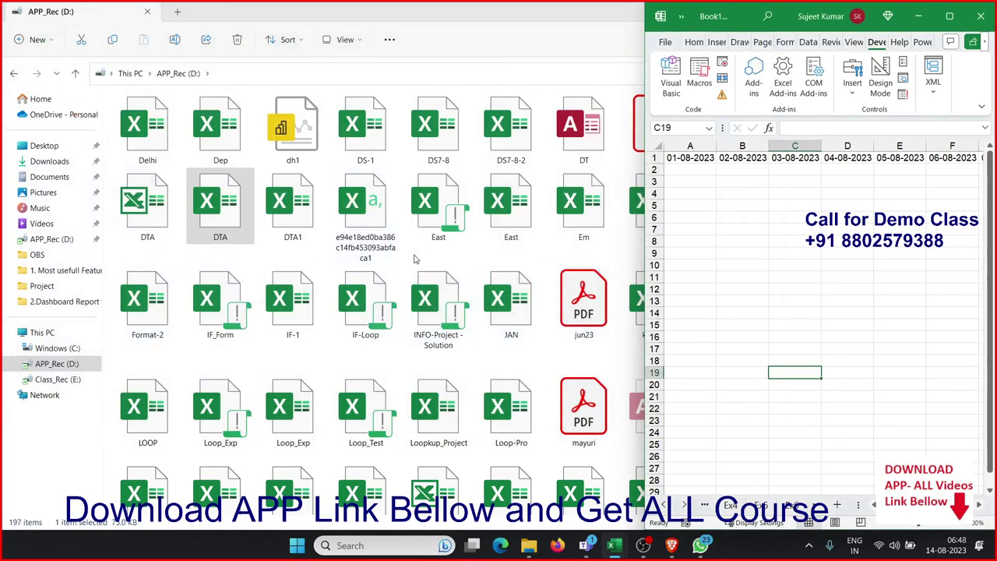
# Open the first DTA workbook full screen and browse the Product column down to row 347.
pyautogui.doubleClick(162, 228)
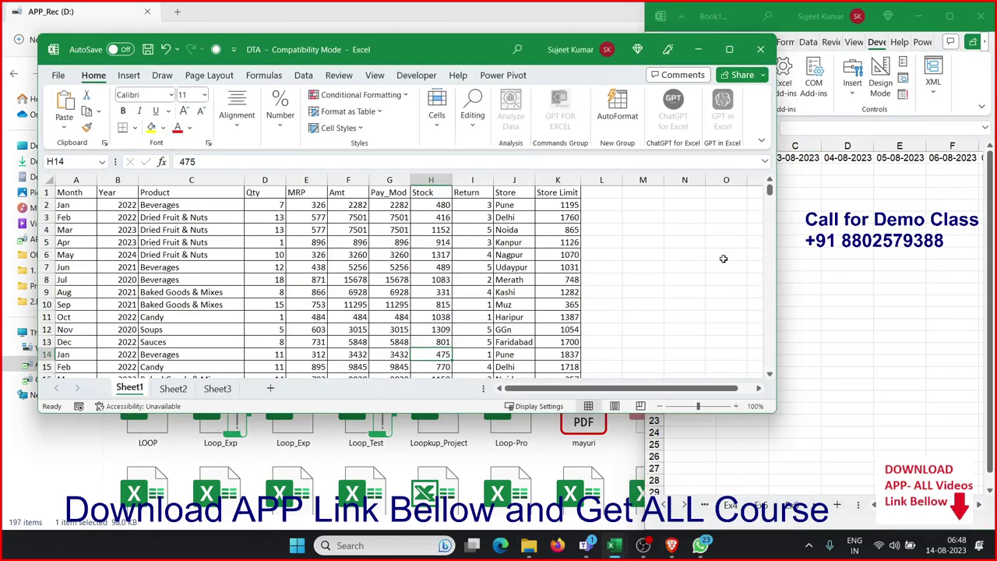
pyautogui.click(369, 269)
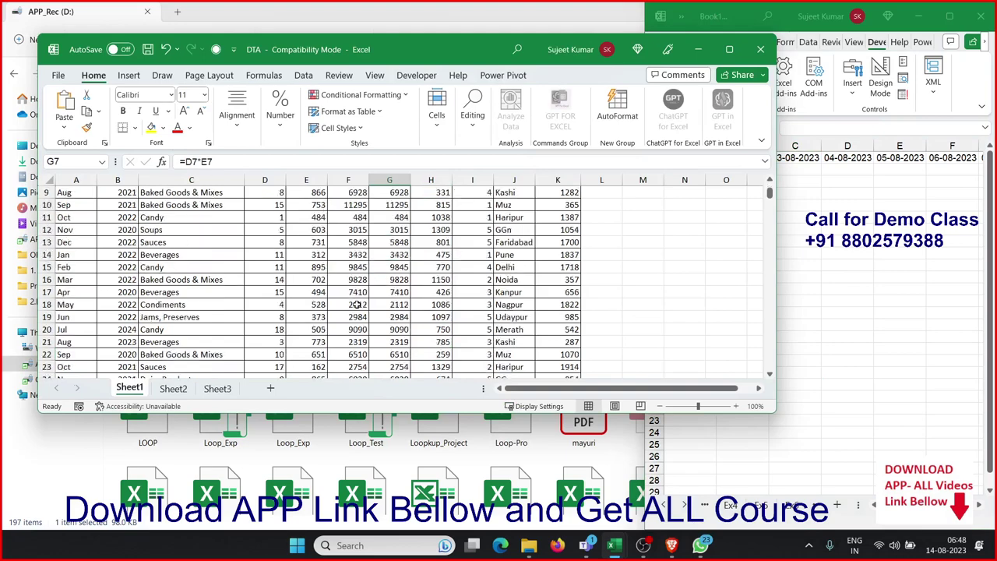
pyautogui.click(510, 254)
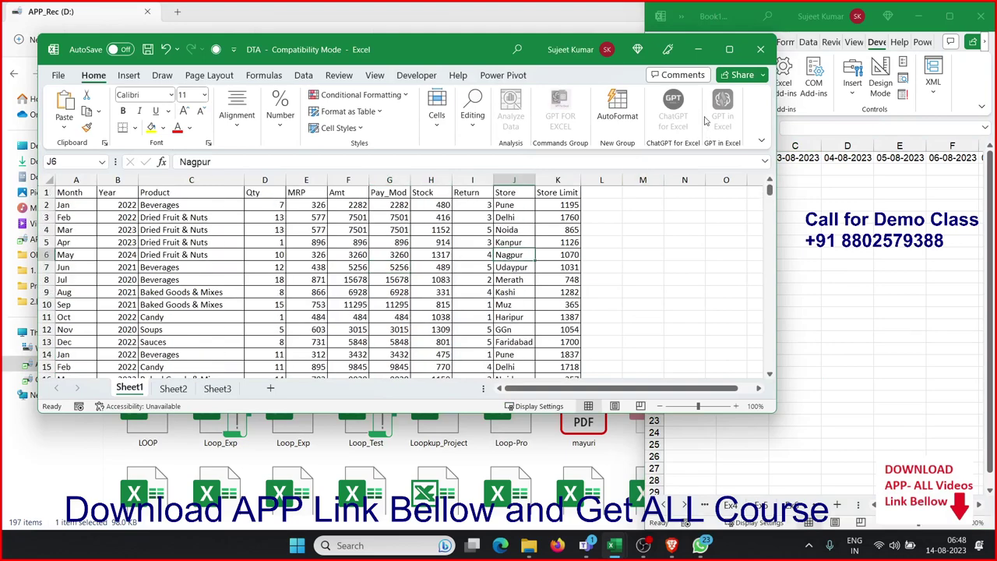
pyautogui.click(730, 48)
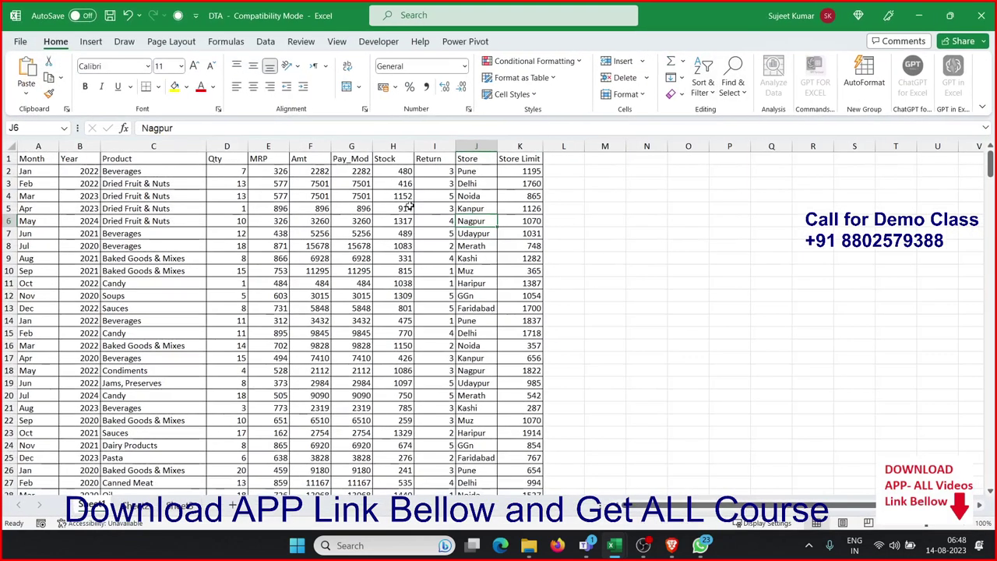
pyautogui.click(138, 237)
pyautogui.scroll(-7, 279, 317)
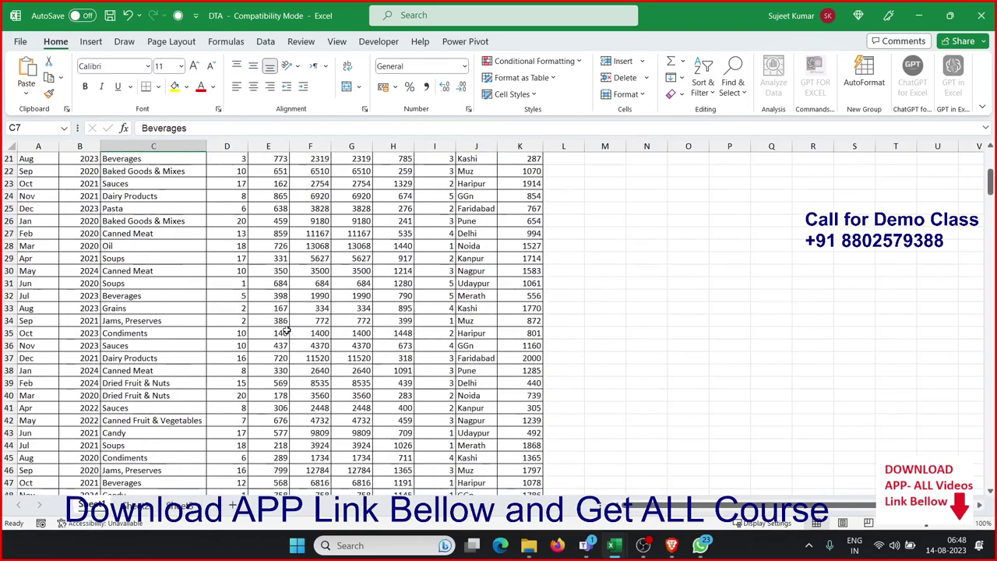
pyautogui.scroll(5, 281, 319)
pyautogui.scroll(2, 282, 325)
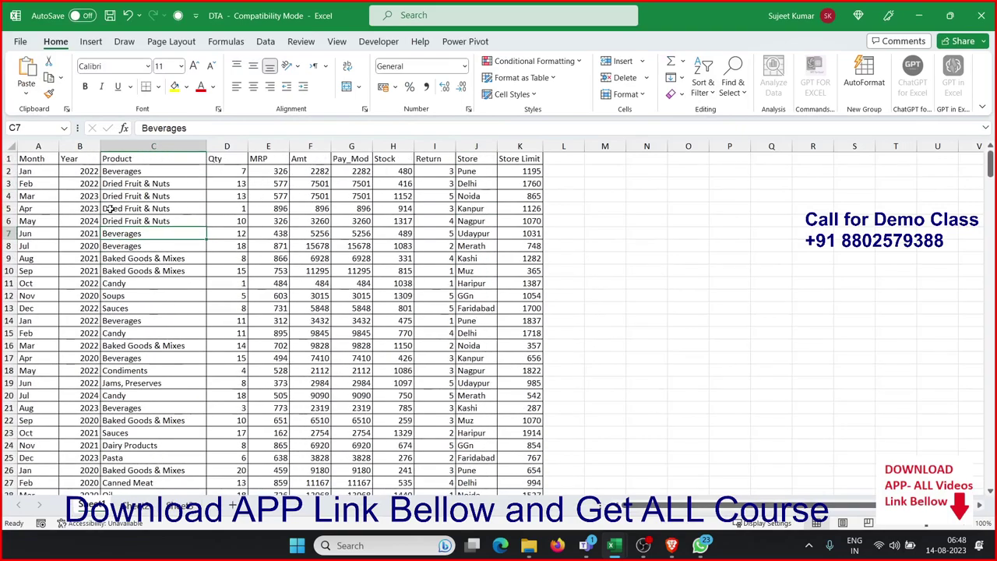
pyautogui.click(144, 206)
pyautogui.hotkey('ctrl', 'Down')
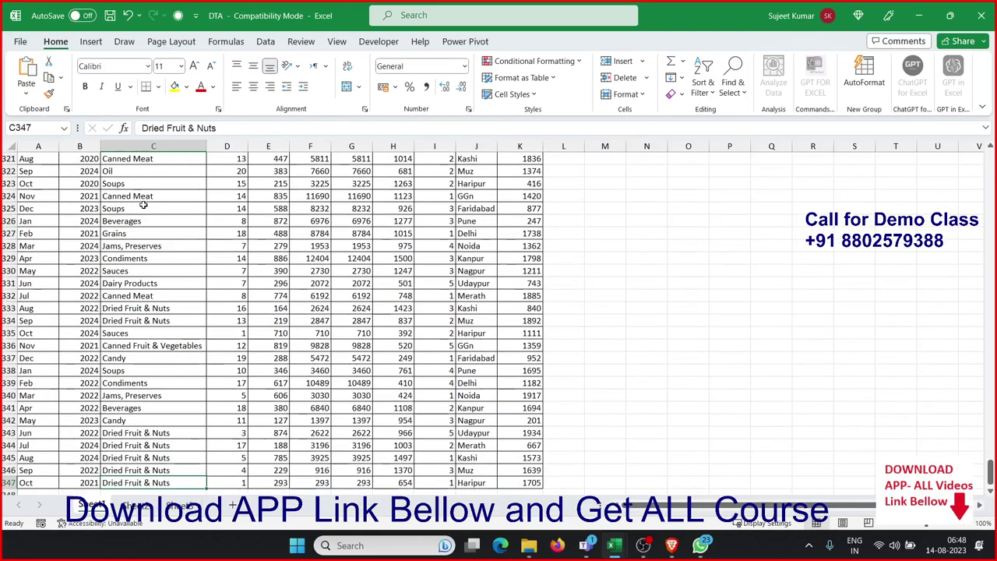
pyautogui.hotkey('ctrl', 'Up')
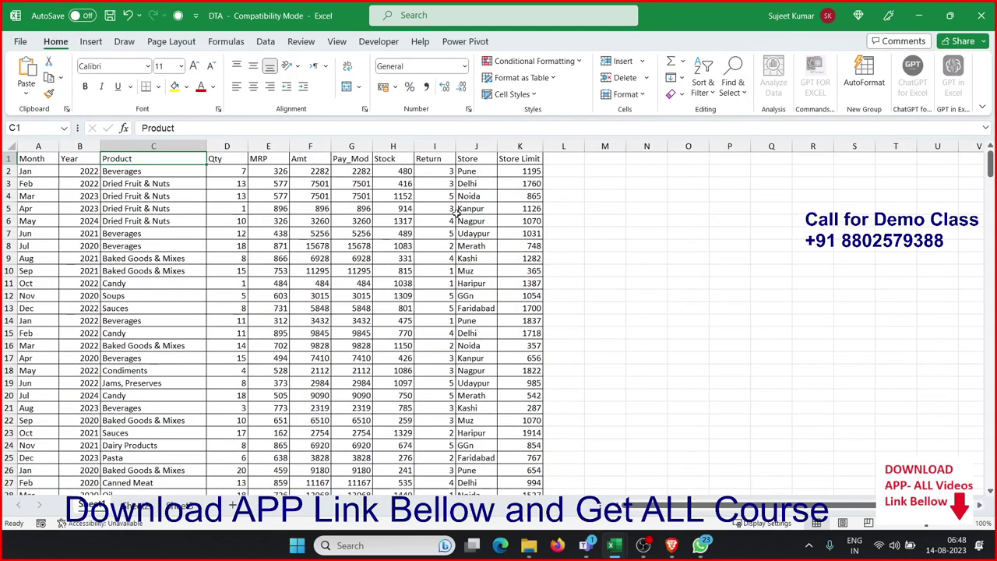
# Check the Store column from Pune, jump to the data's last cell, and open Excel's File home page.
pyautogui.click(473, 195)
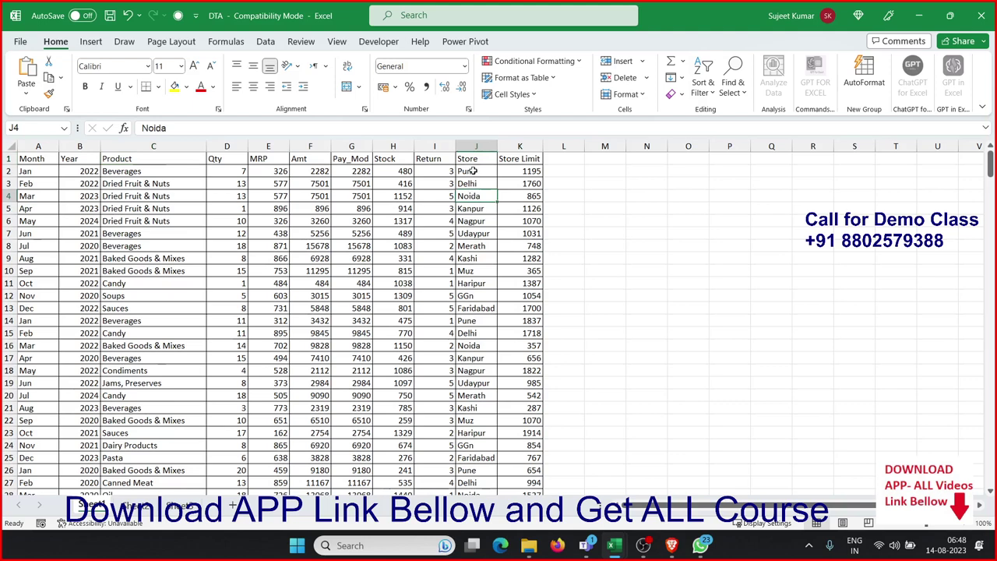
pyautogui.moveTo(472, 171); pyautogui.dragTo(481, 279)
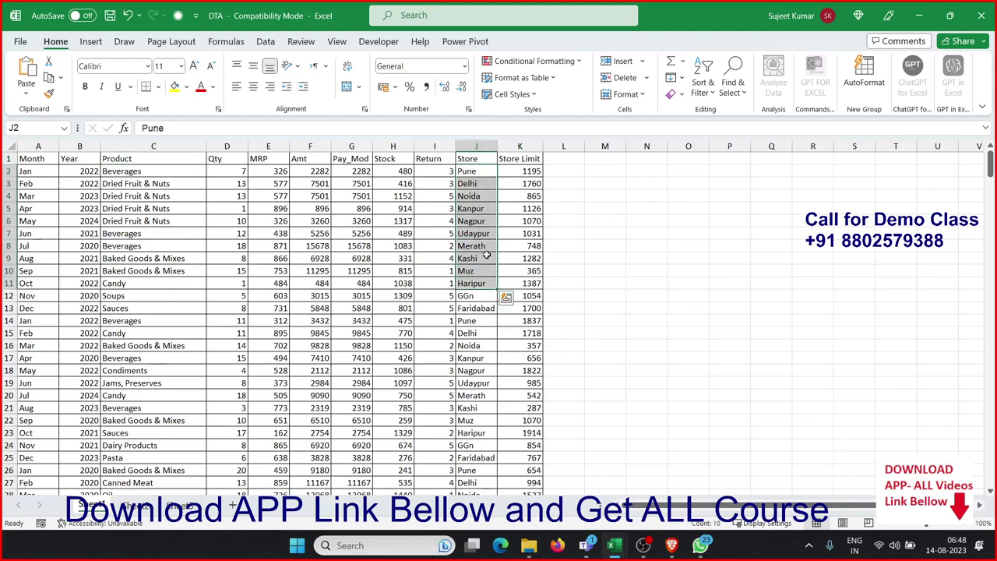
pyautogui.click(486, 256)
pyautogui.click(466, 171)
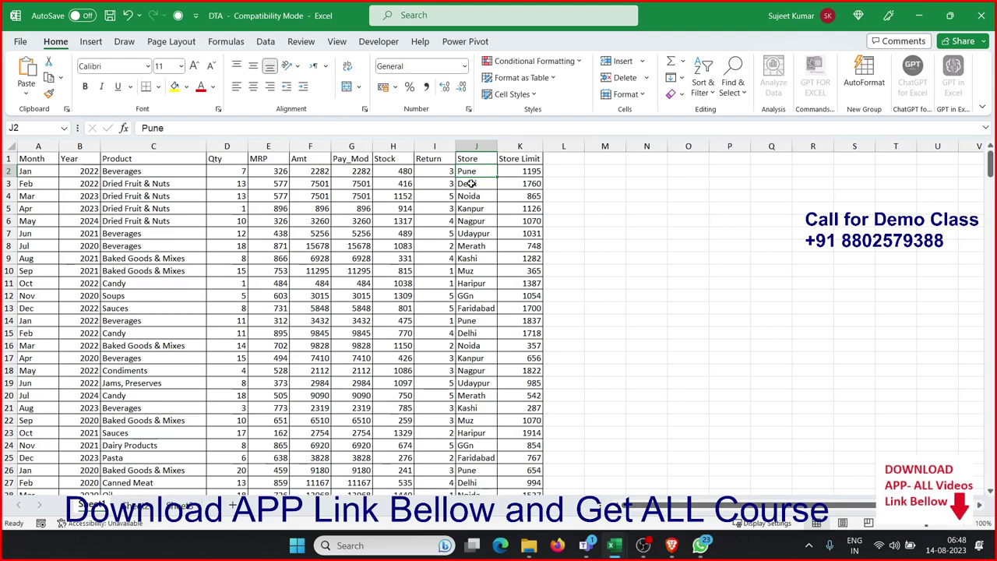
pyautogui.hotkey('ctrl', 'Right')
pyautogui.hotkey('ctrl', 'Down')
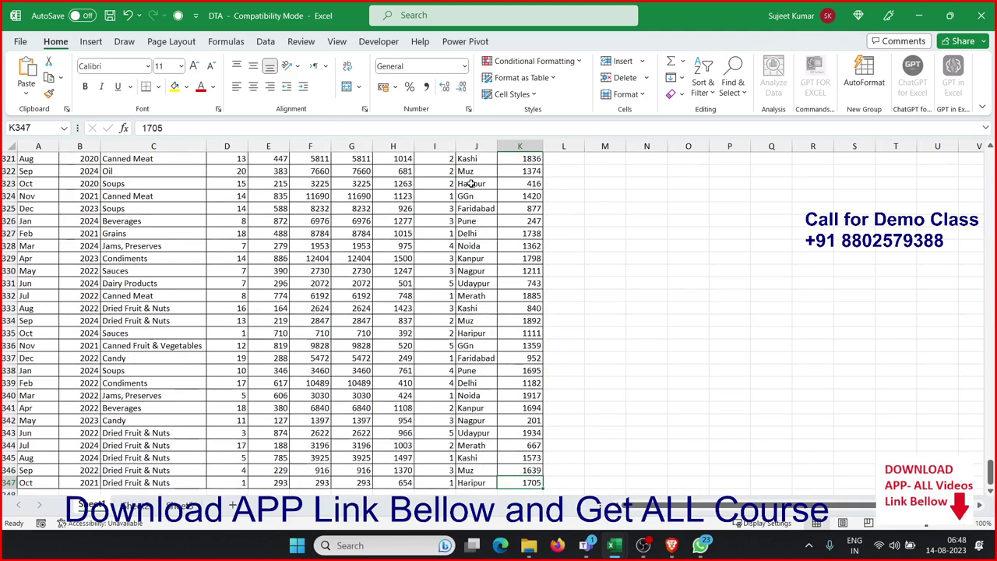
pyautogui.click(19, 44)
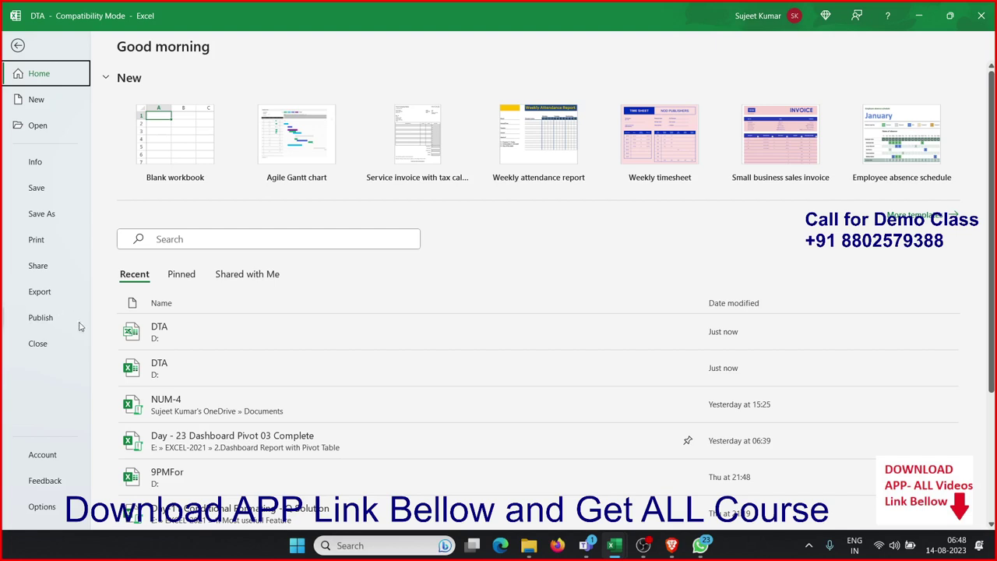
# Copy the recent DTA workbook's path to the clipboard and return to the worksheet.
pyautogui.rightClick(167, 343)
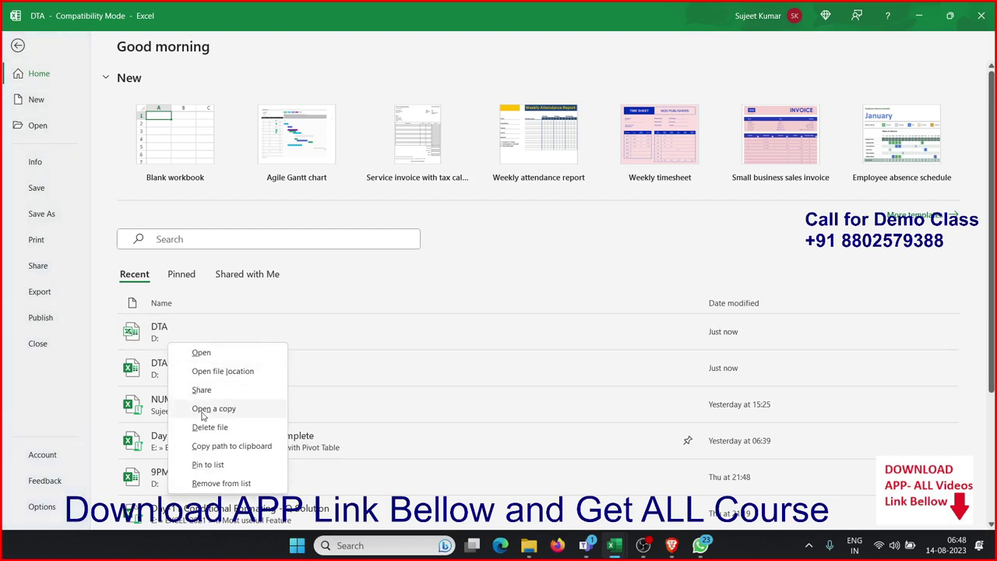
pyautogui.click(206, 445)
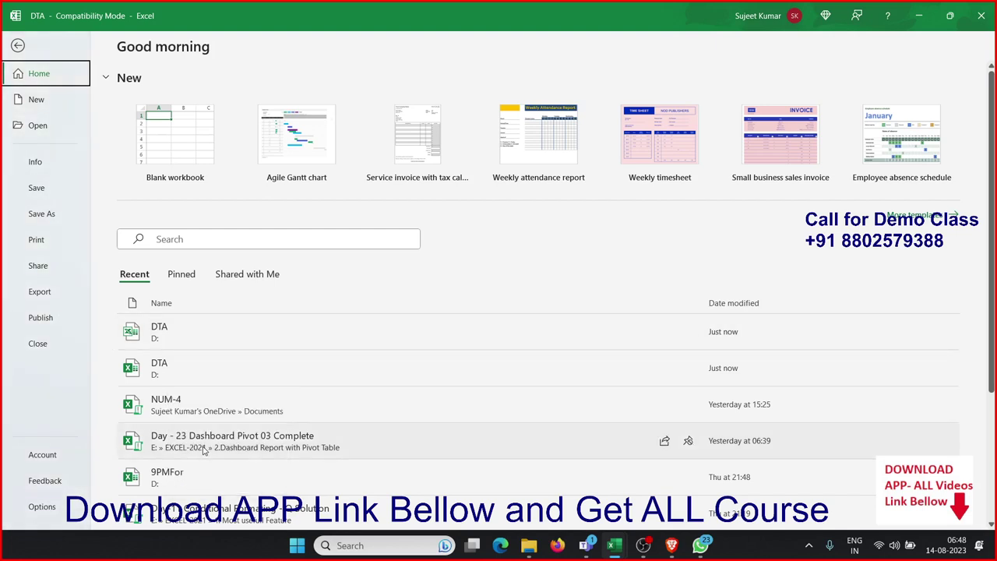
pyautogui.press('Escape')
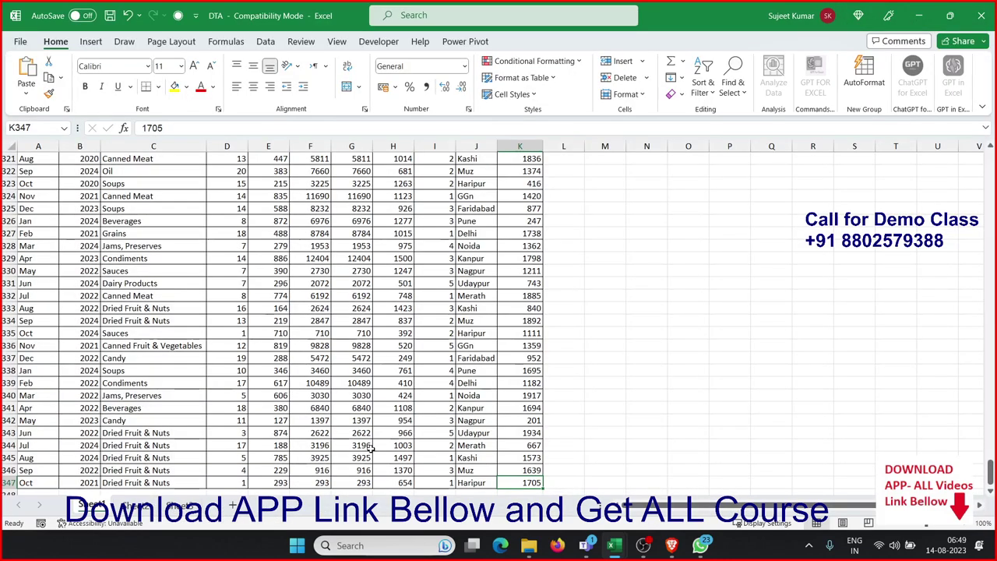
pyautogui.moveTo(583, 547)
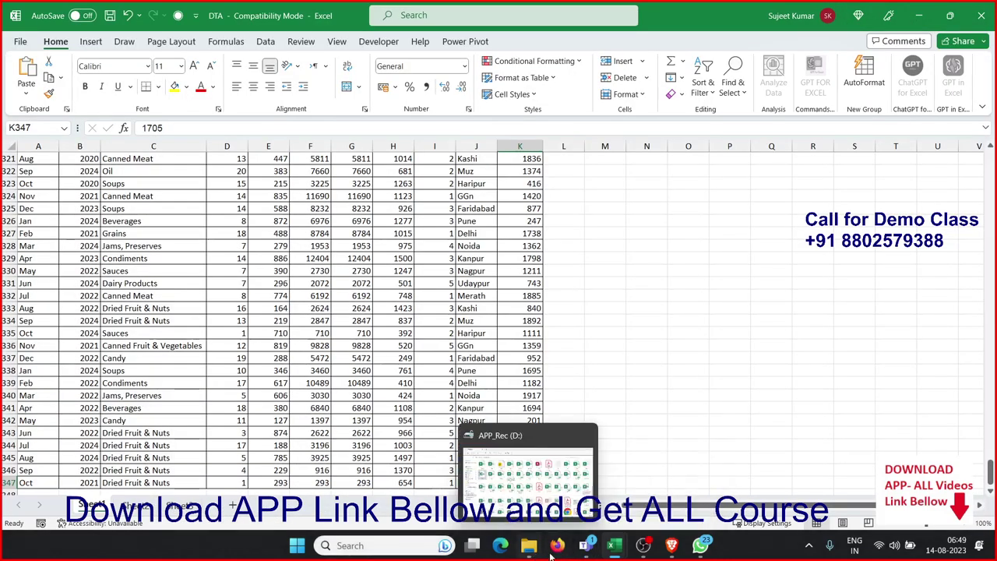
# In the WhatsApp chat, attach the workbook D:\DTA.xls as a document.
pyautogui.click(701, 546)
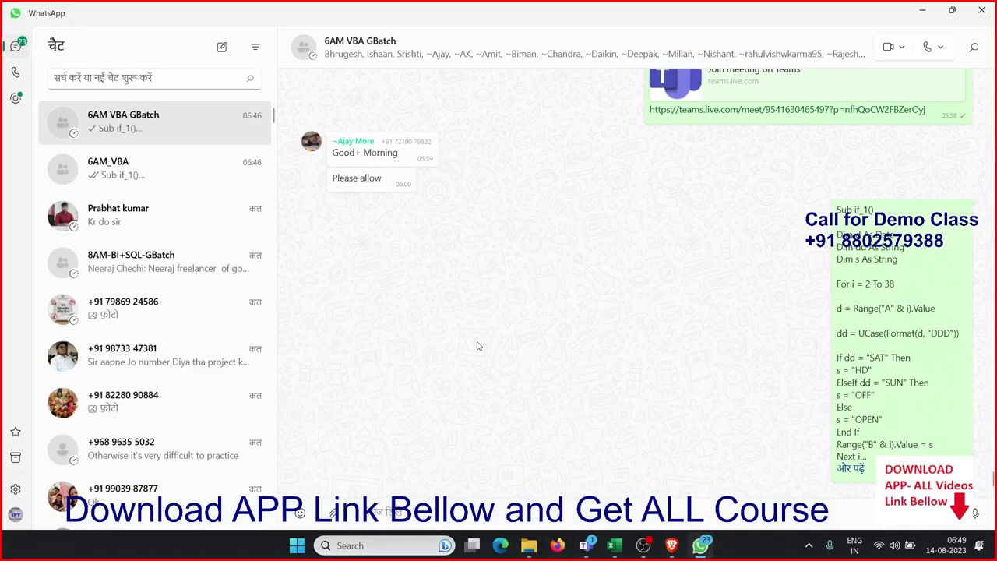
pyautogui.click(330, 511)
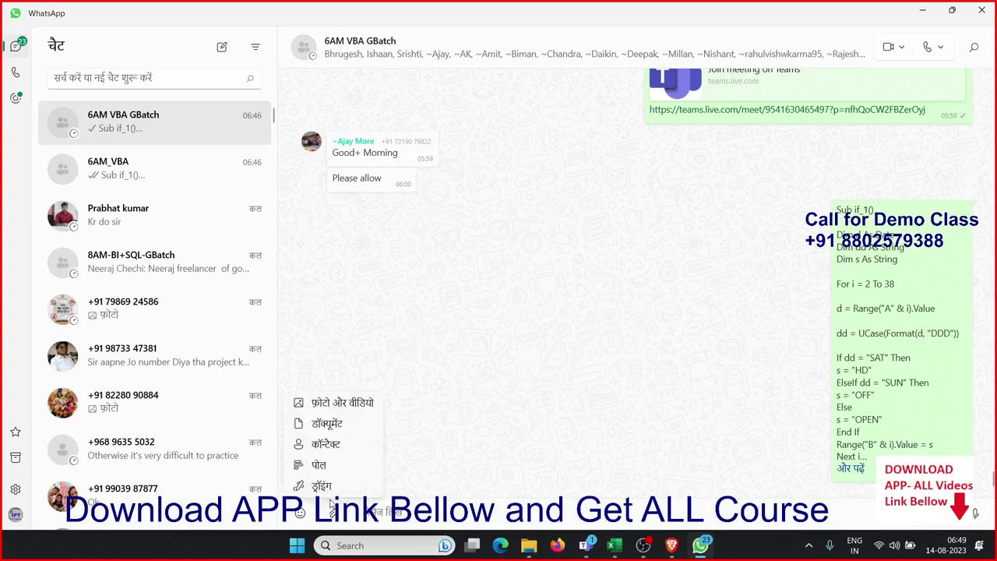
pyautogui.click(332, 427)
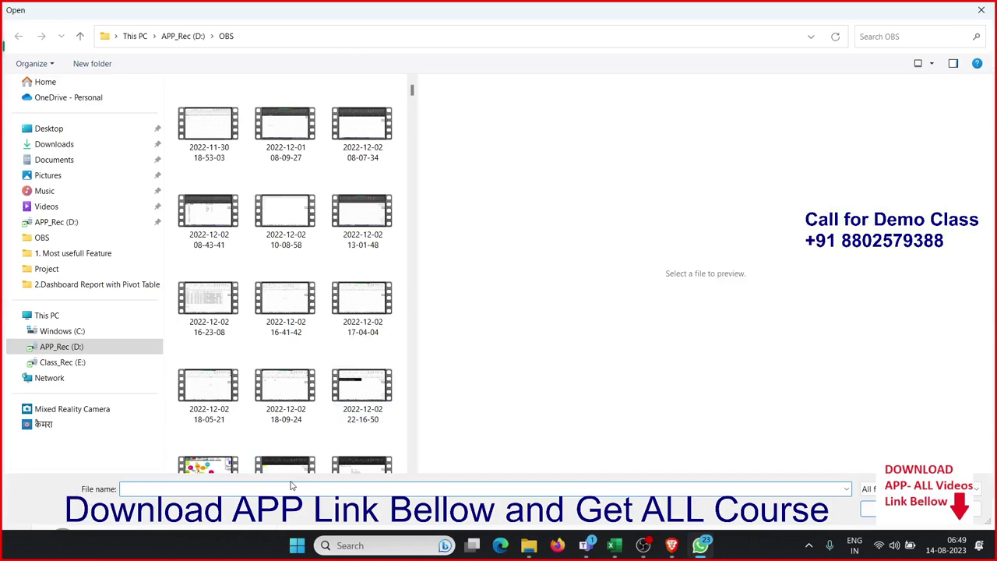
pyautogui.write('D:\\DTA.xls')
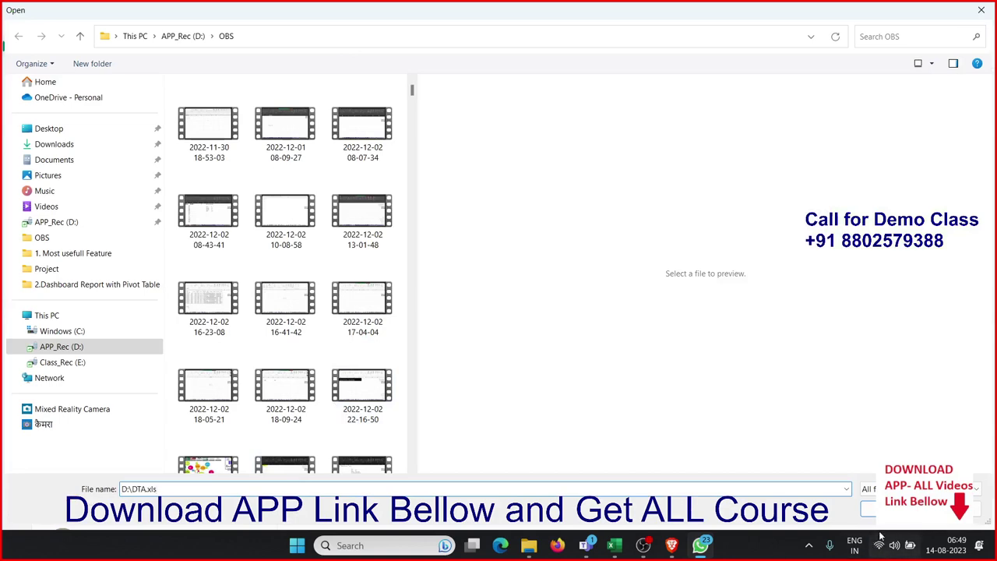
pyautogui.click(868, 508)
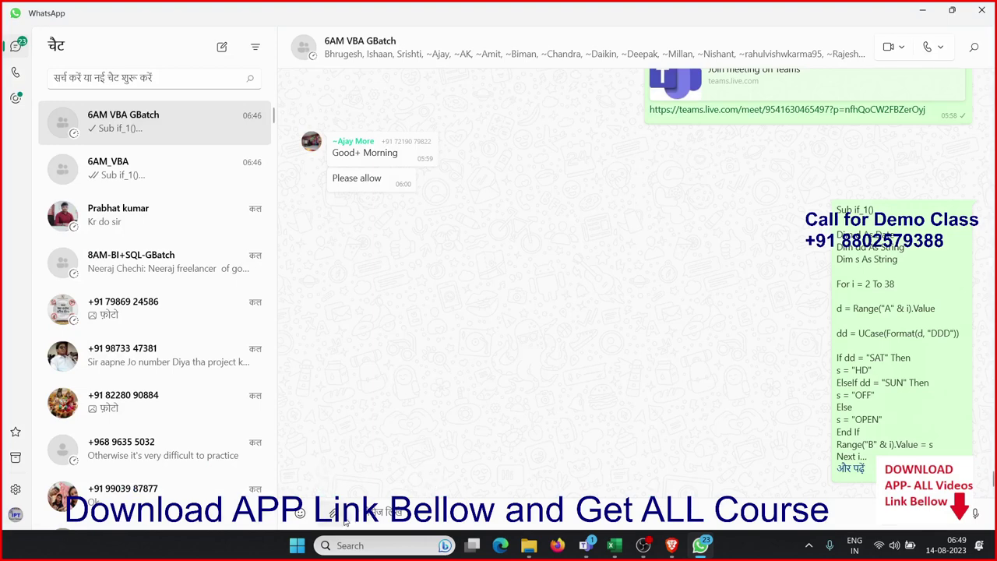
# Attach D:\DTA.xls as a document a second time.
pyautogui.click(335, 514)
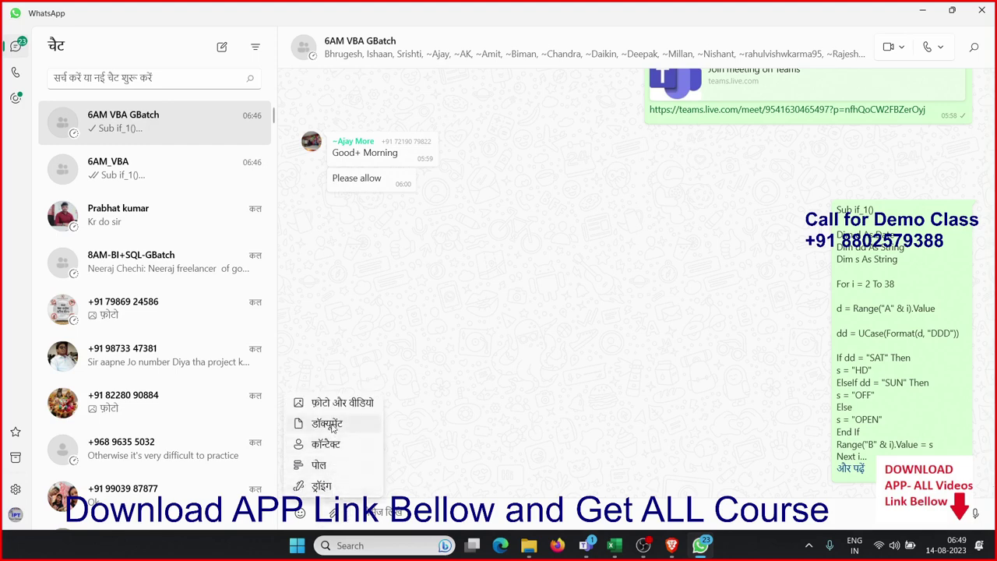
pyautogui.click(332, 429)
pyautogui.write('D:\\DTA.xls')
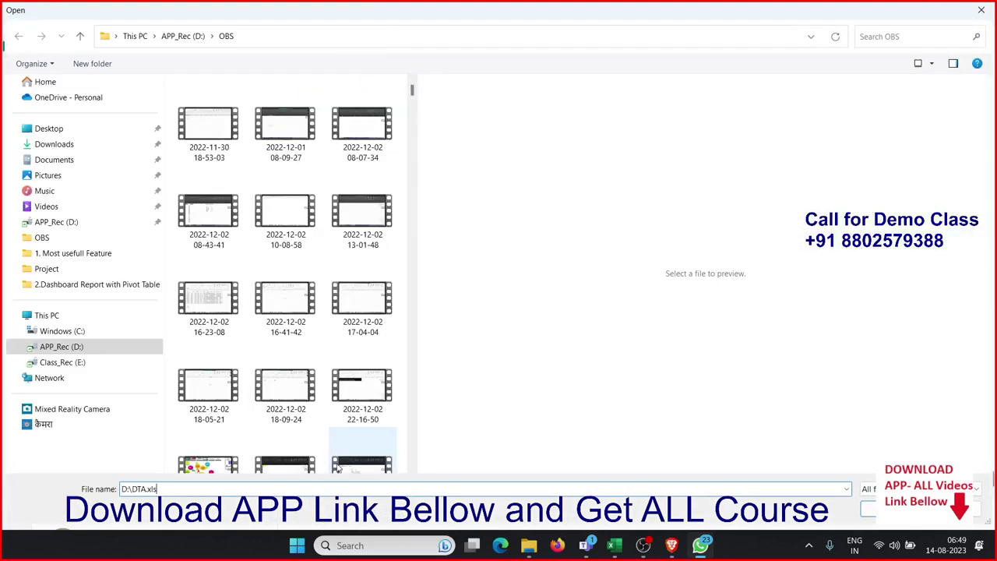
pyautogui.click(866, 510)
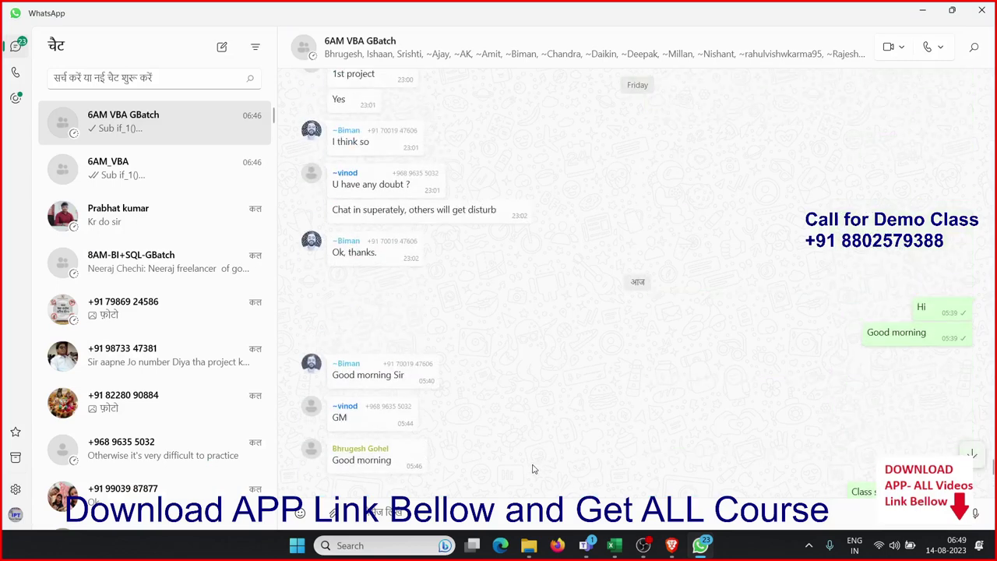
# Browse drive D, attach DTA.xls once more, then switch to the 6AM_VBA group chat.
pyautogui.click(331, 513)
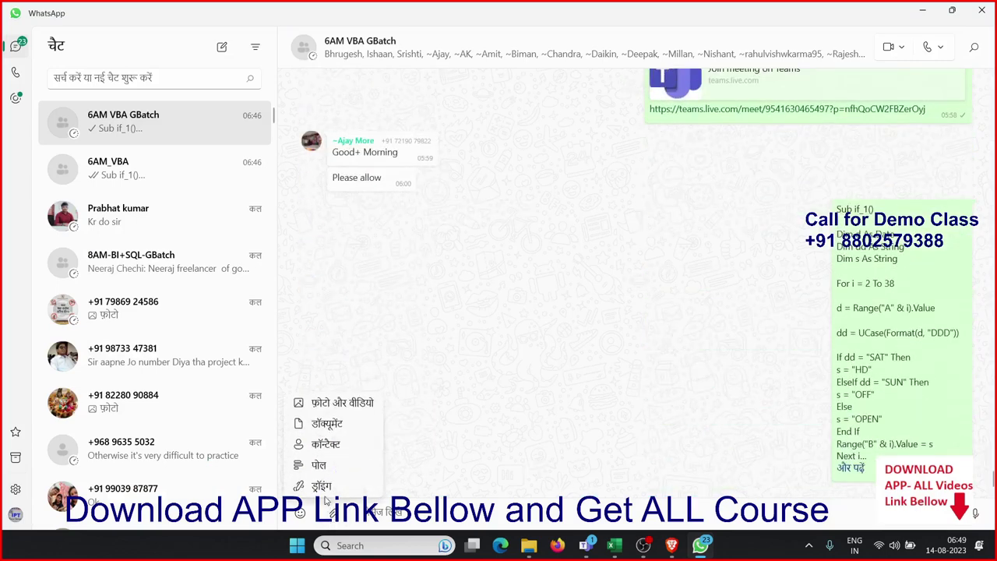
pyautogui.click(326, 423)
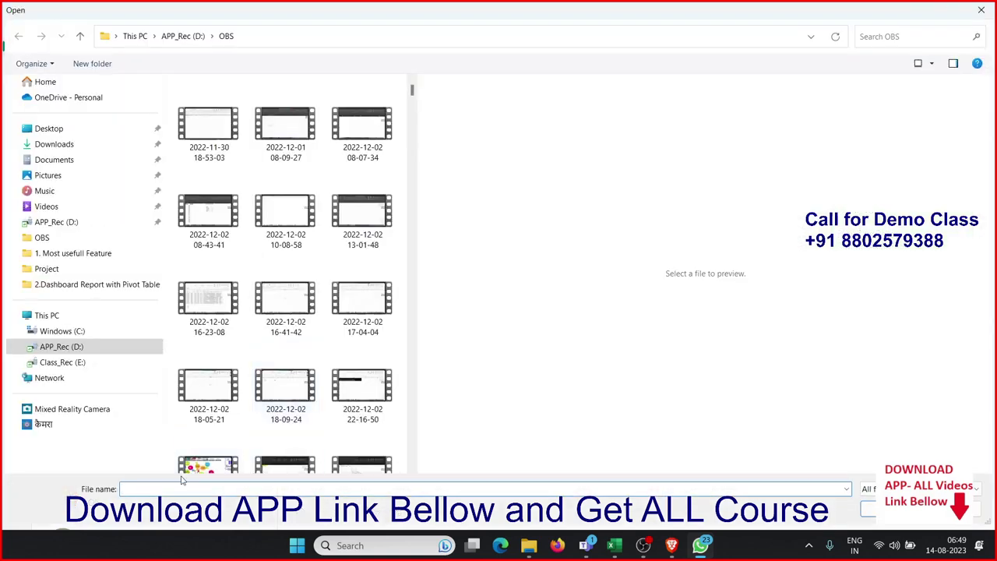
pyautogui.click(63, 347)
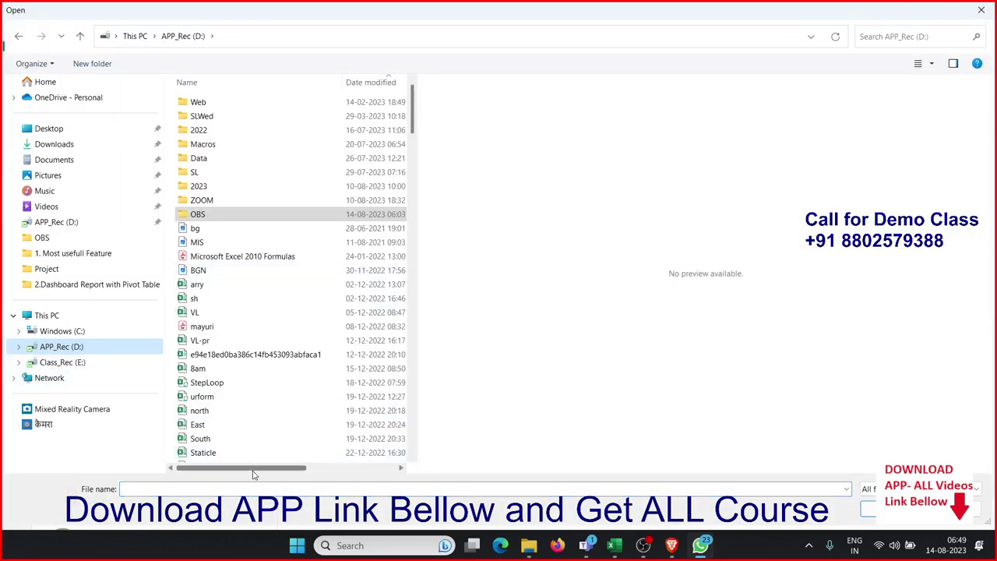
pyautogui.write('D:\\DTA.xls')
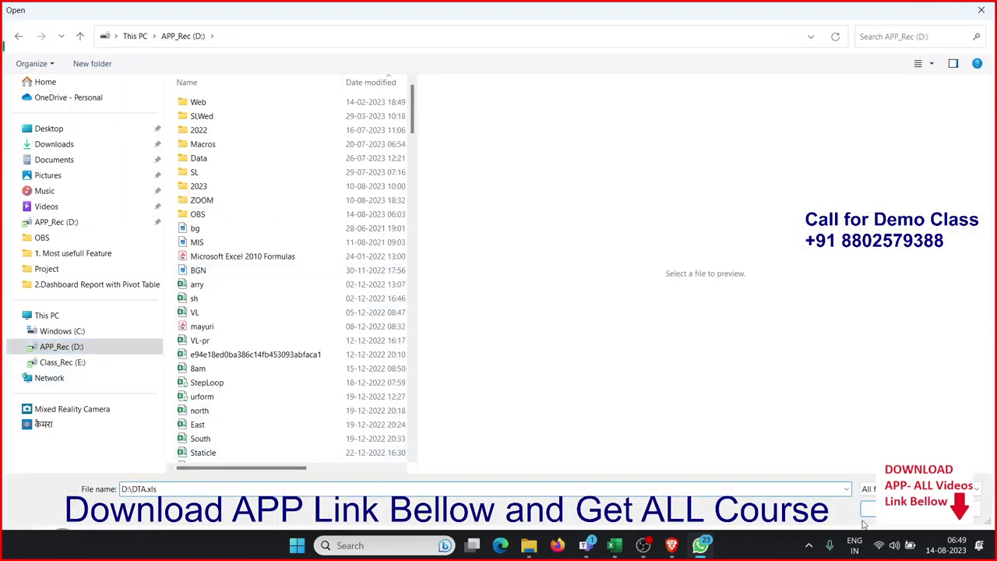
pyautogui.click(866, 507)
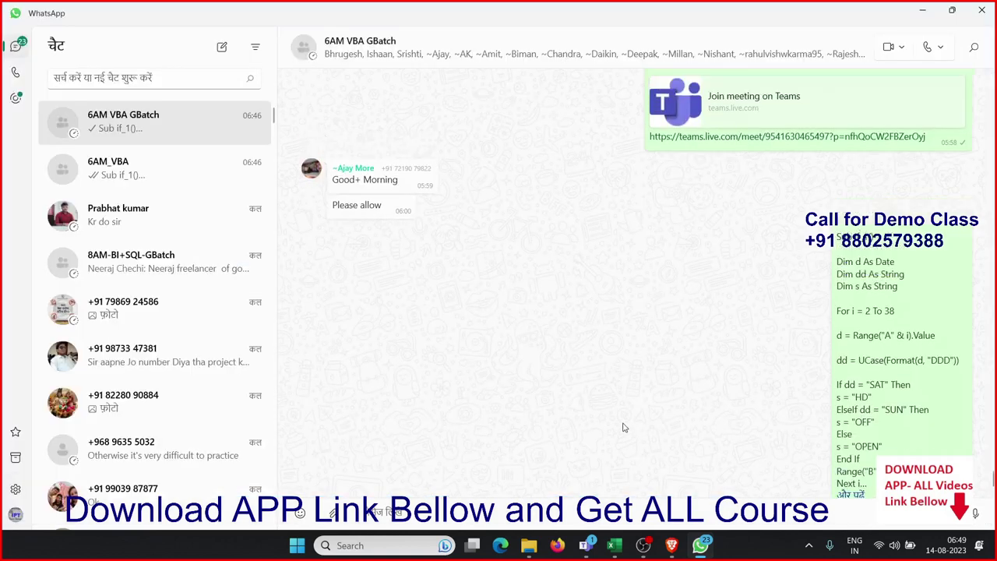
pyautogui.scroll(10, 623, 427)
pyautogui.scroll(-10, 626, 428)
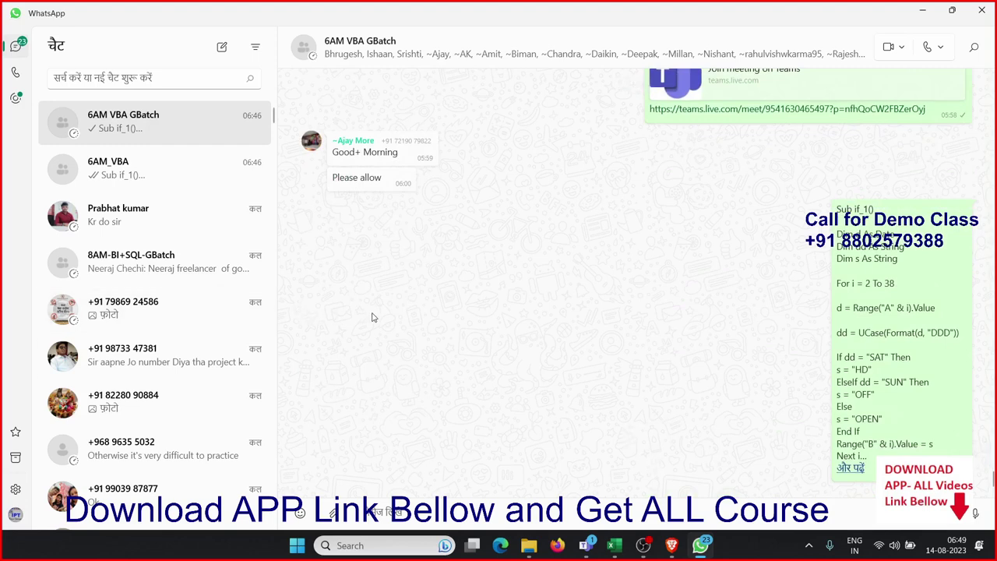
pyautogui.click(123, 167)
# Close WhatsApp, find 'wh' in Start search, and launch then close WhatsApp Beta.
pyautogui.click(980, 12)
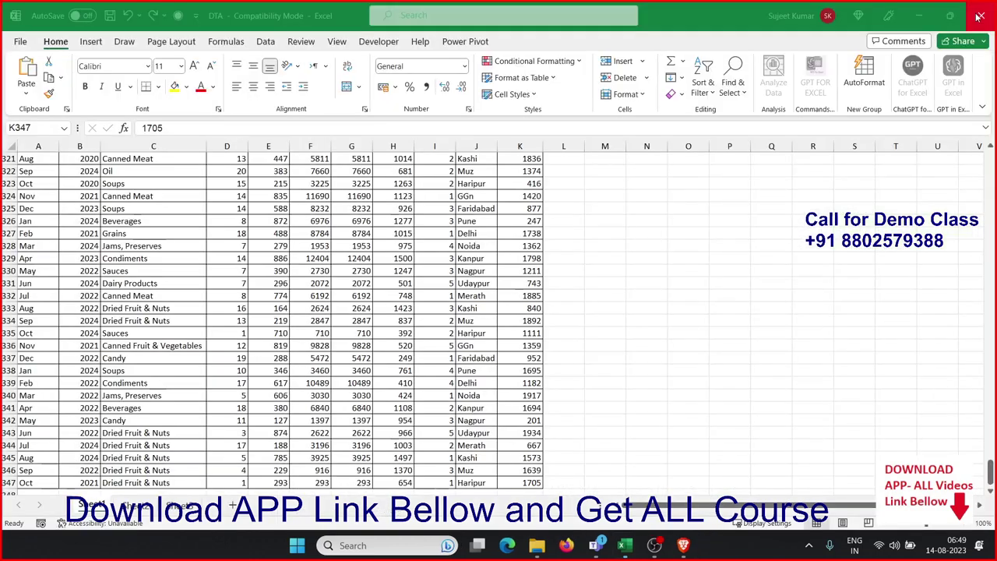
pyautogui.press('super')
pyautogui.write('wh')
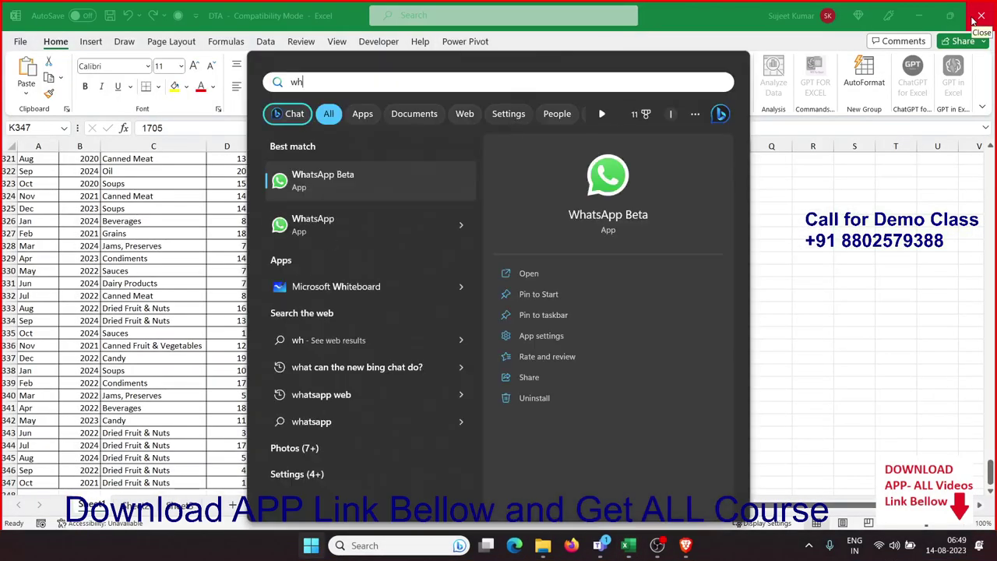
pyautogui.click(603, 185)
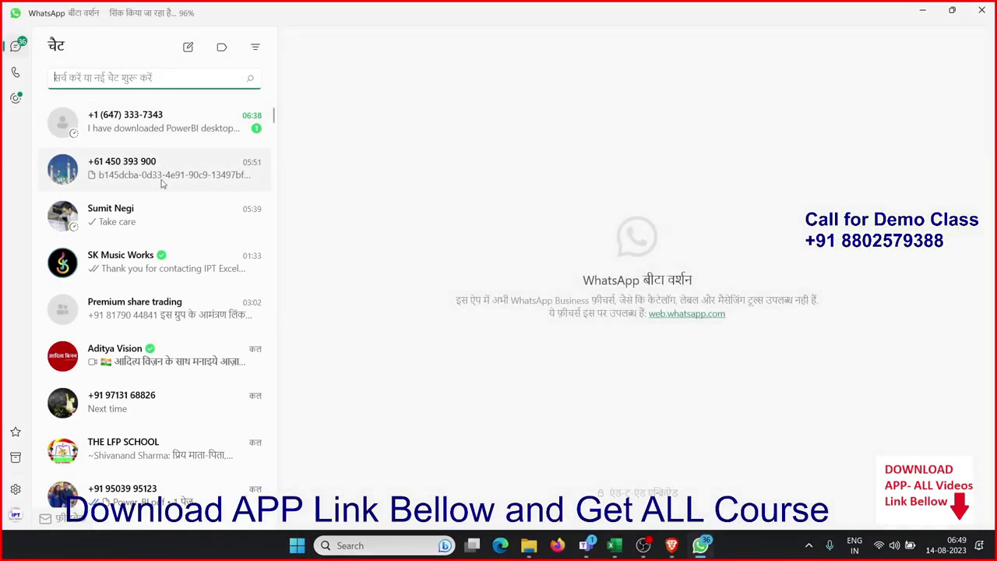
pyautogui.click(988, 8)
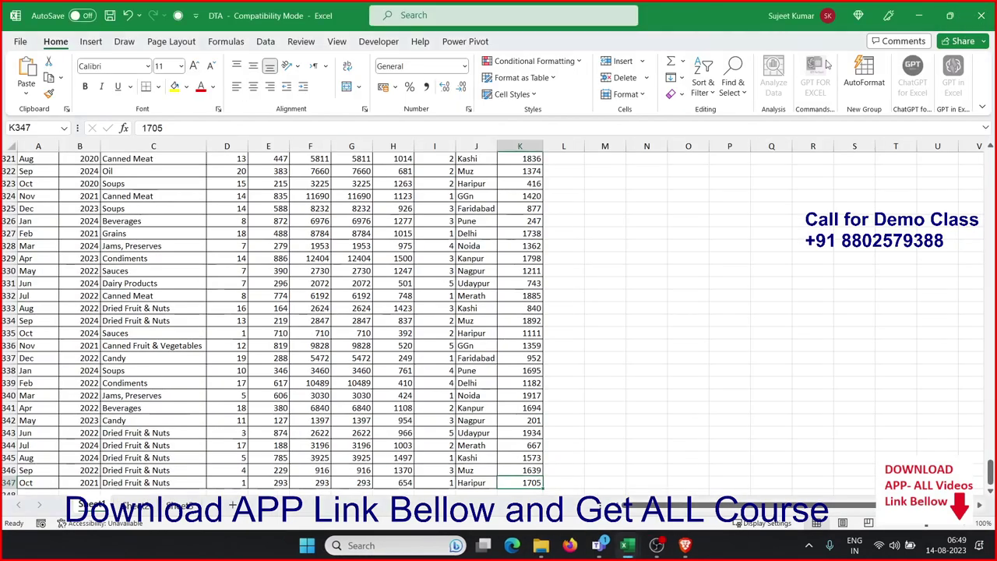
# Search 'wh' again and launch the regular WhatsApp app.
pyautogui.press('super')
pyautogui.write('wh')
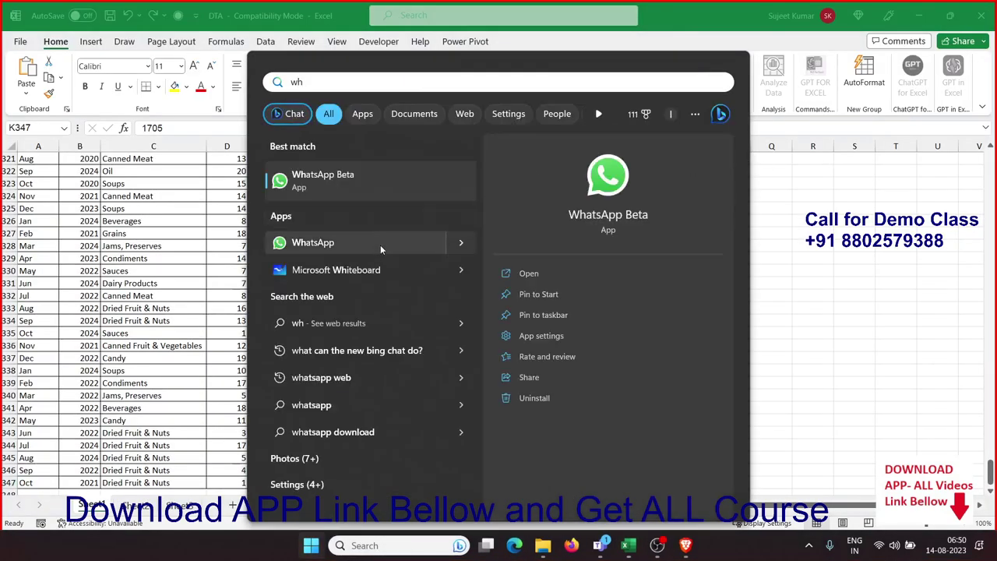
pyautogui.click(378, 245)
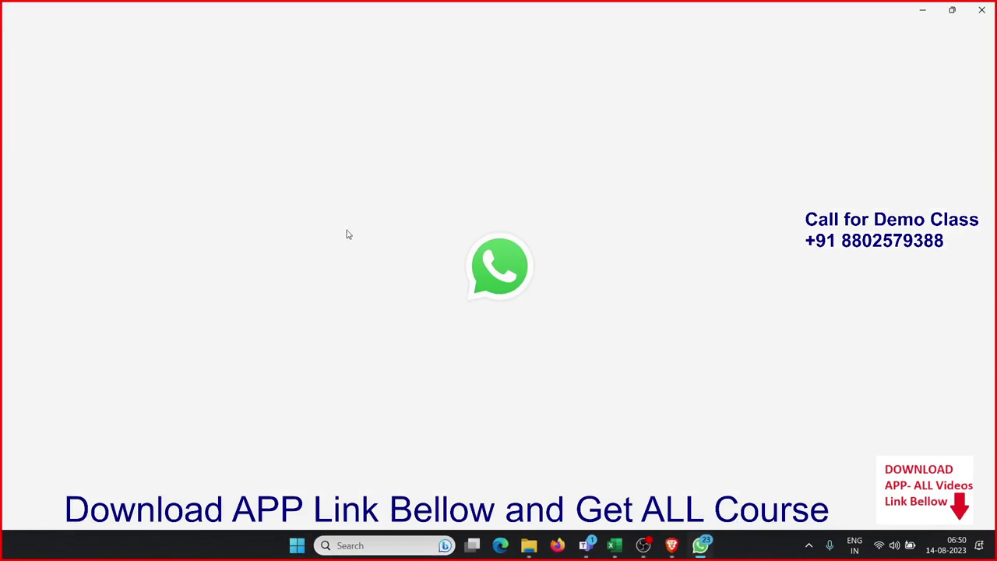